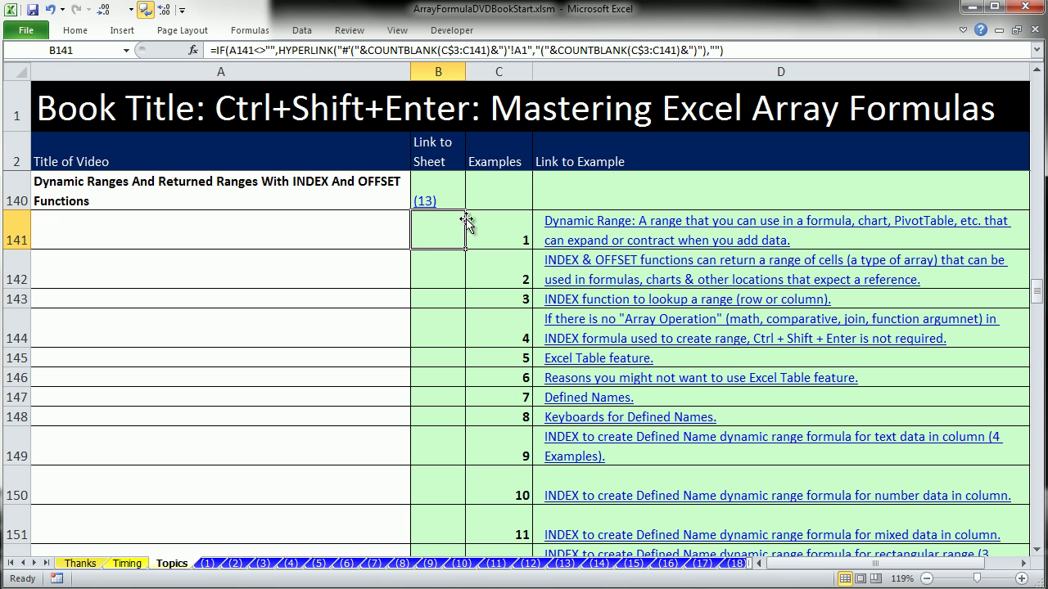
# - Open sheet (13) through its link in the Topics list and review the "First 12 Videos" array notes beside the examples
pyautogui.click(424, 201)
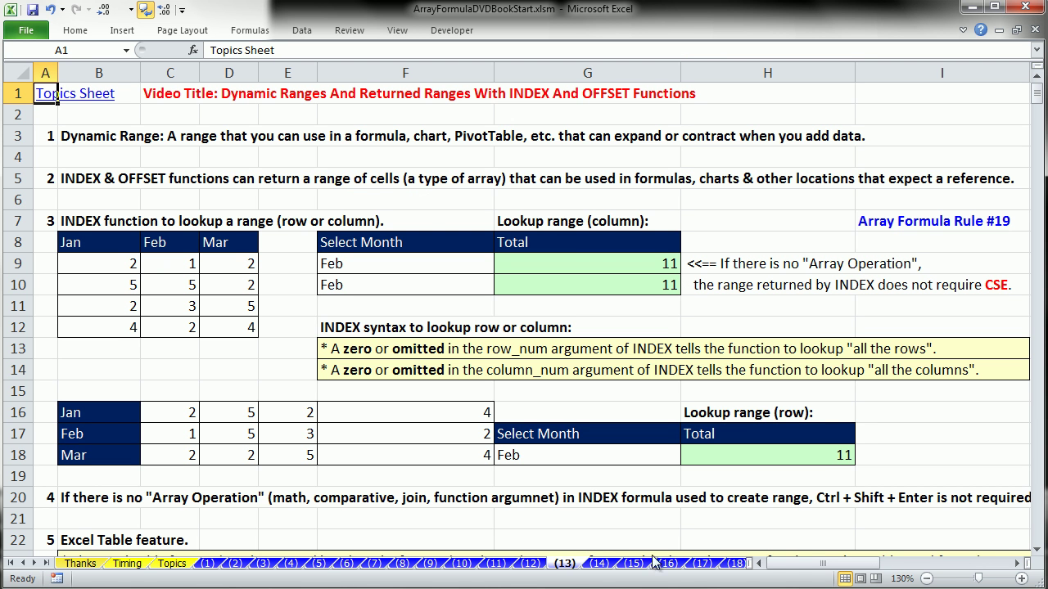
pyautogui.moveTo(800, 571); pyautogui.dragTo(919, 573)
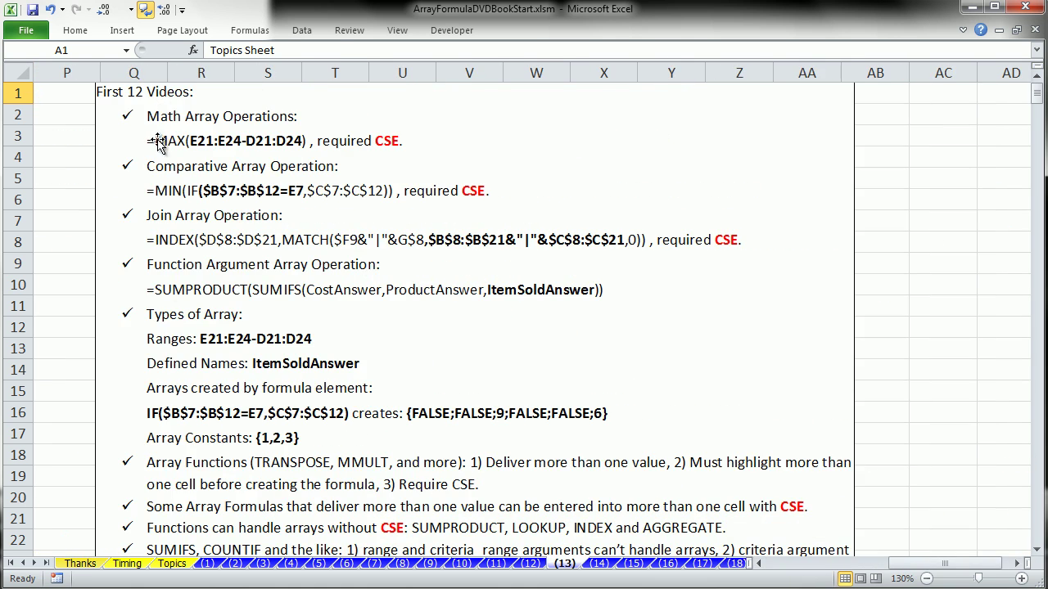
pyautogui.scroll(-1, 188, 446)
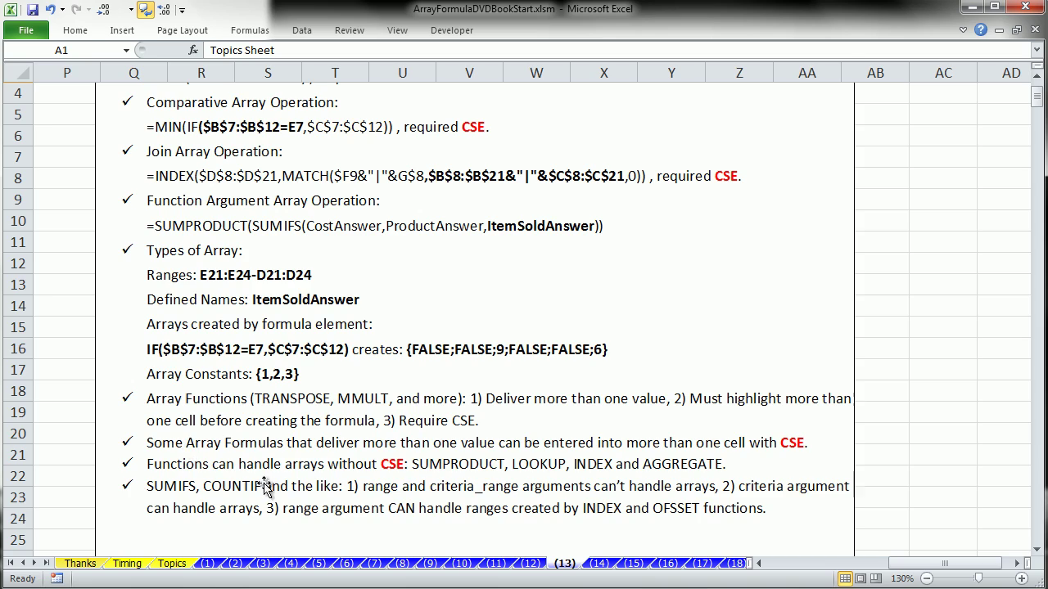
pyautogui.scroll(1, 262, 471)
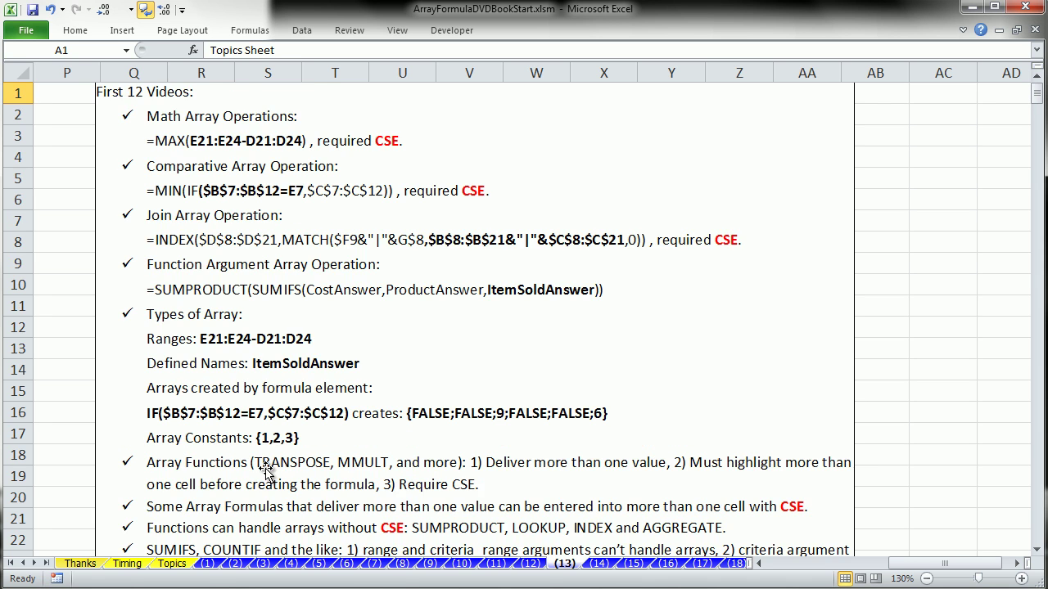
pyautogui.scroll(-1, 210, 201)
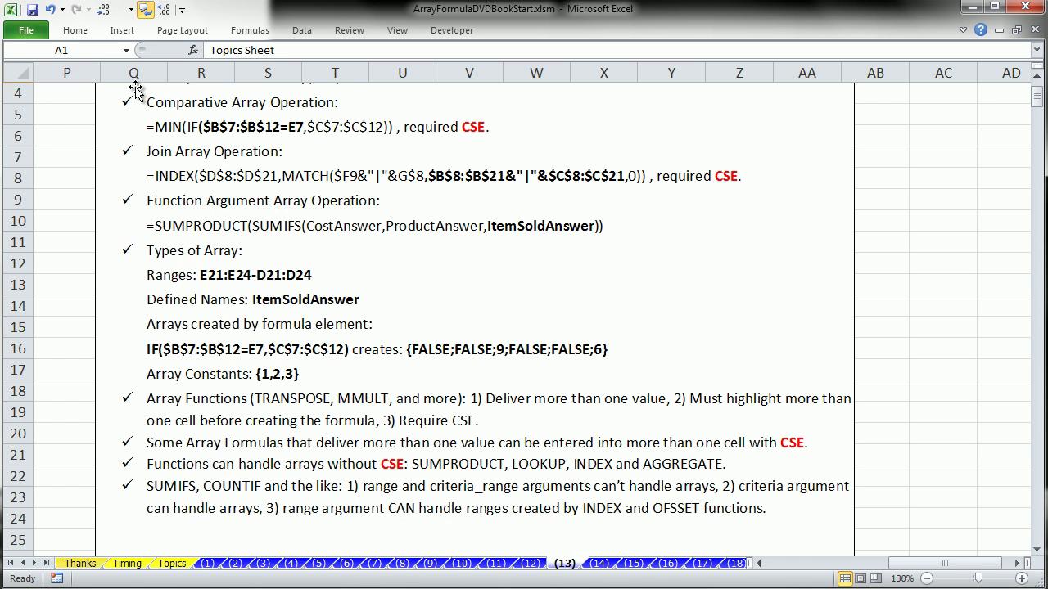
pyautogui.scroll(1, 139, 98)
pyautogui.moveTo(908, 567); pyautogui.dragTo(754, 563)
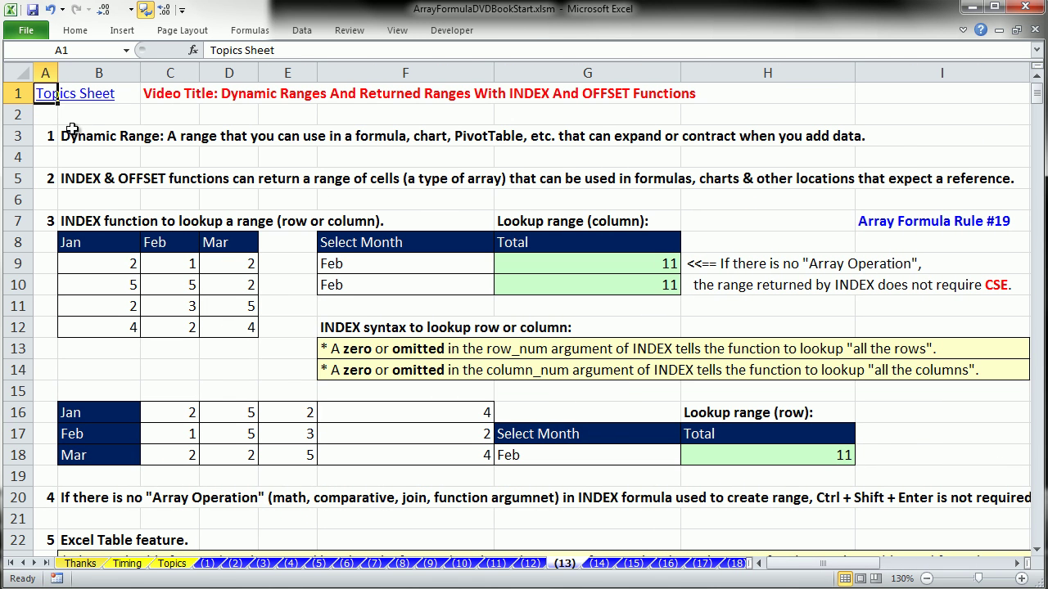
pyautogui.click(51, 111)
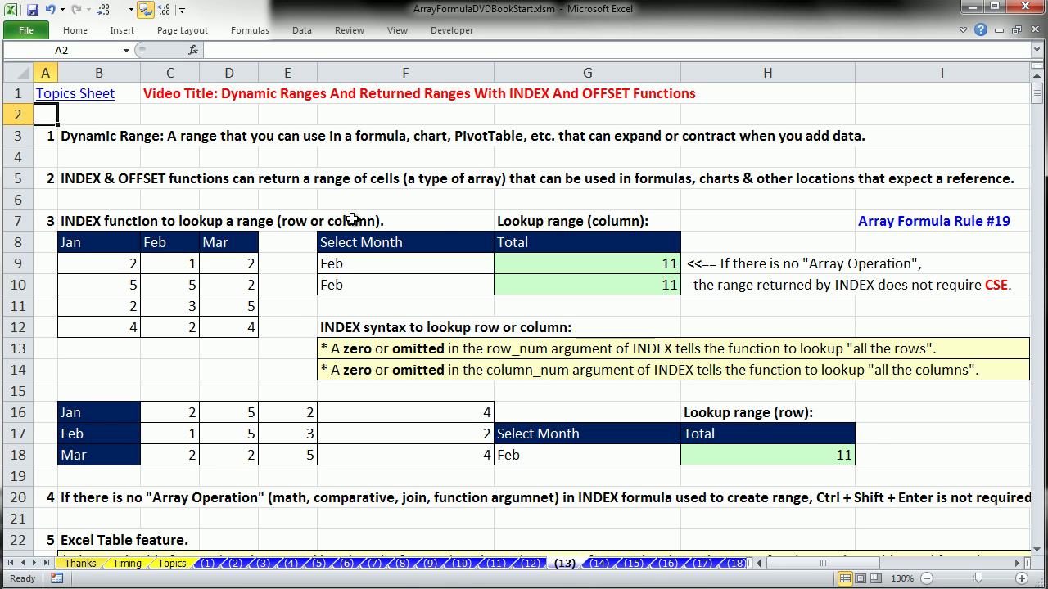
# - Examine the array, row_num and column_num arguments of INDEX in the column-lookup SUM formula in G9
pyautogui.click(553, 260)
pyautogui.doubleClick(553, 261)
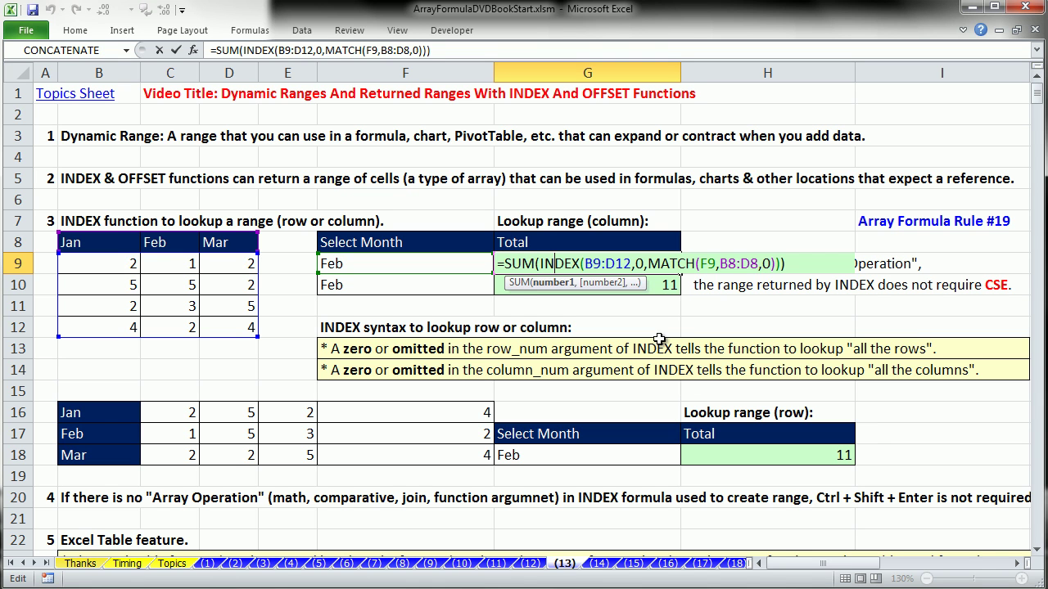
pyautogui.click(594, 264)
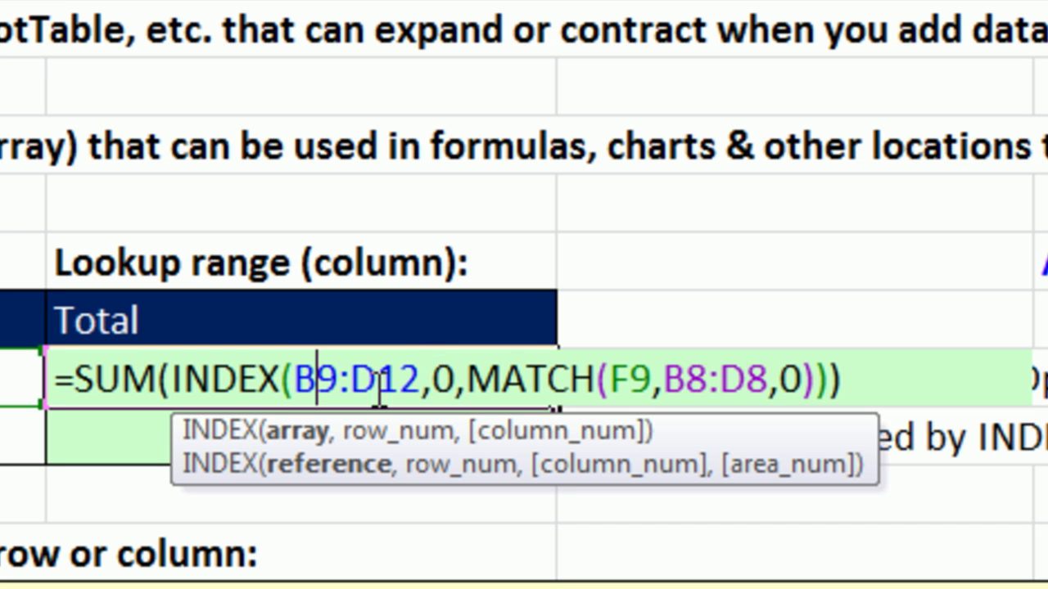
pyautogui.click(432, 380)
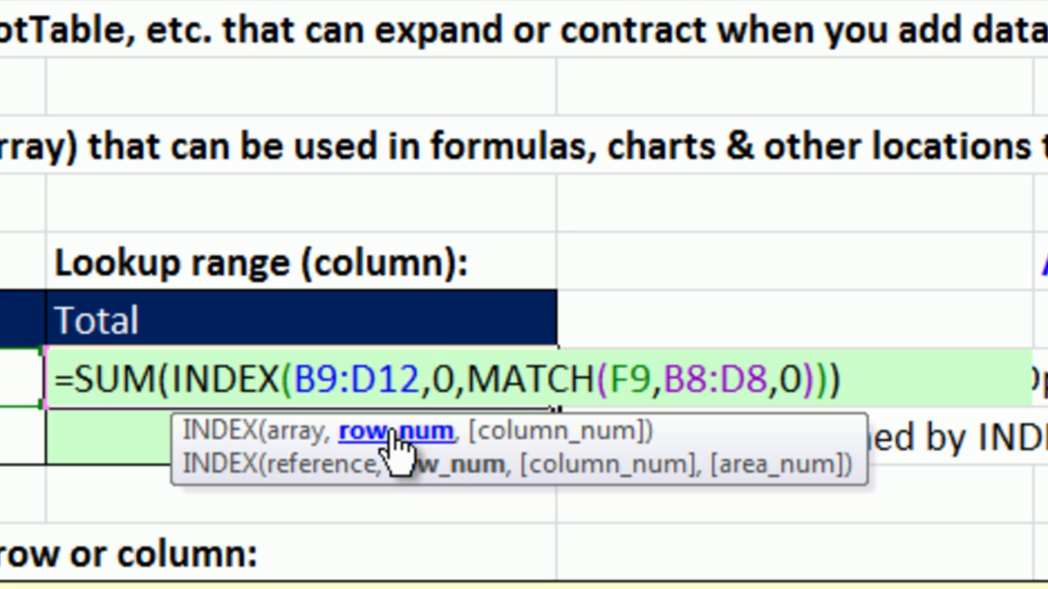
pyautogui.click(468, 372)
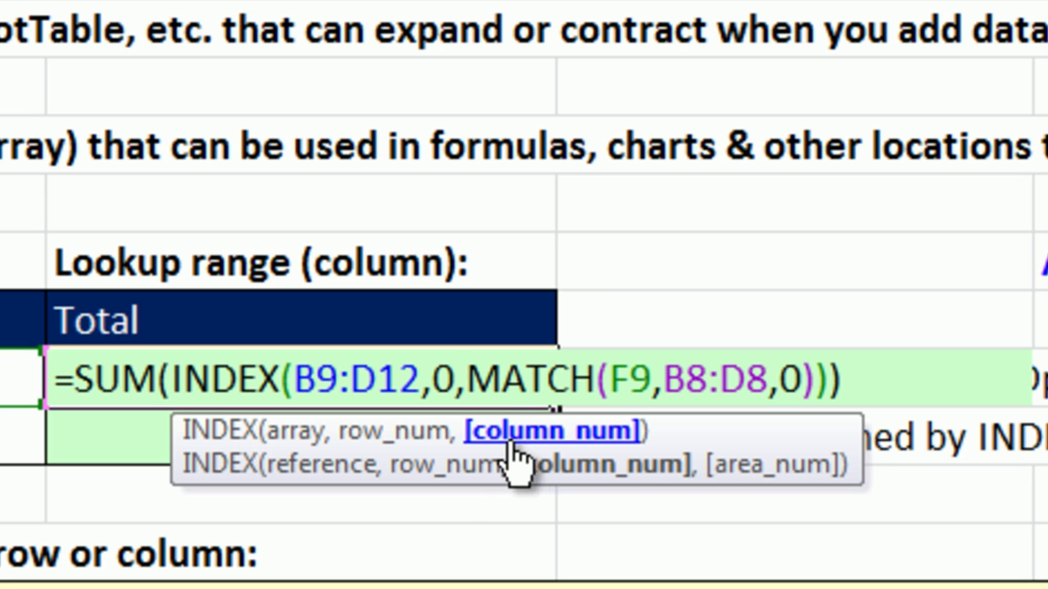
pyautogui.click(456, 378)
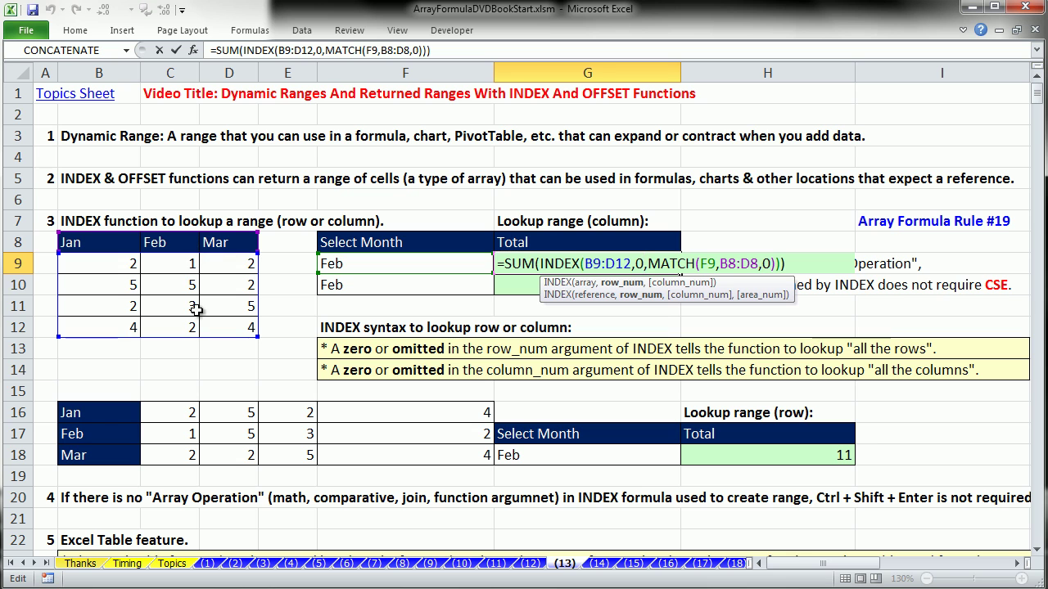
pyautogui.click(646, 264)
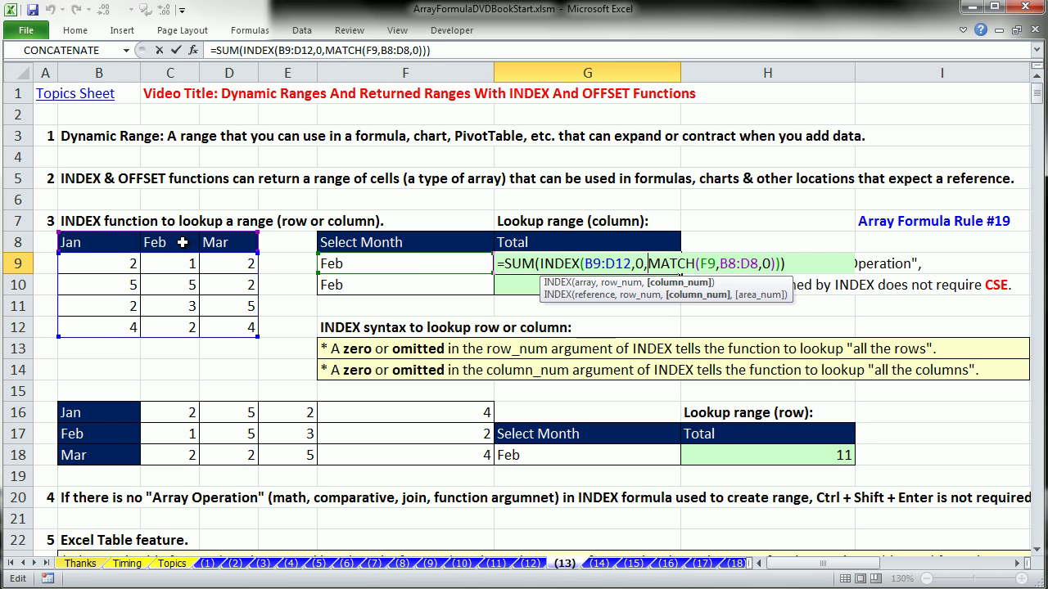
pyautogui.click(639, 264)
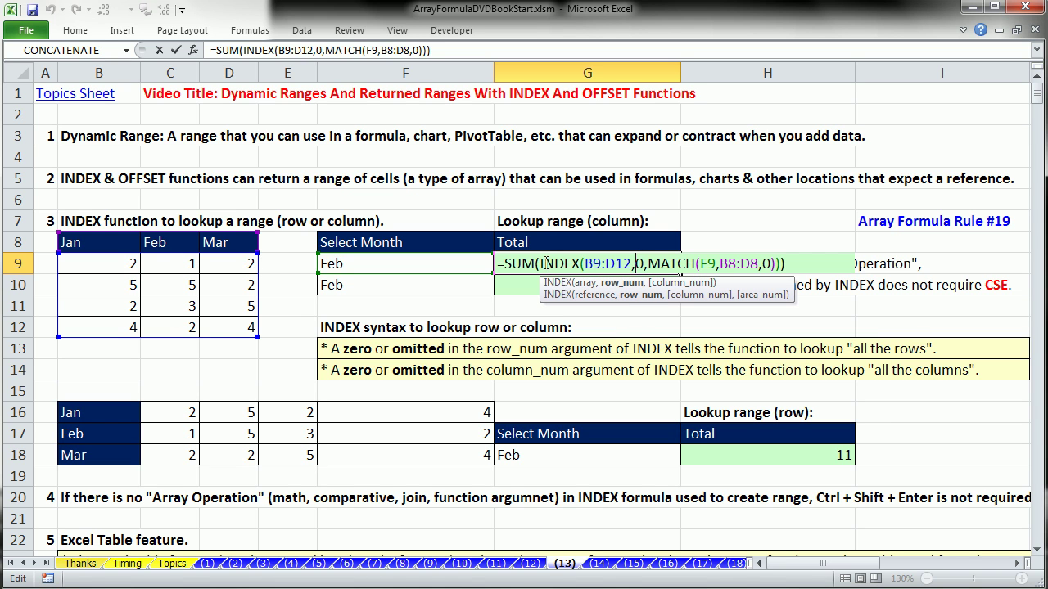
# - Evaluate the INDEX portion of the G9 SUM formula in place, restoring the formula each time, and leave the cell unchanged
pyautogui.moveTo(541, 263); pyautogui.dragTo(750, 263)
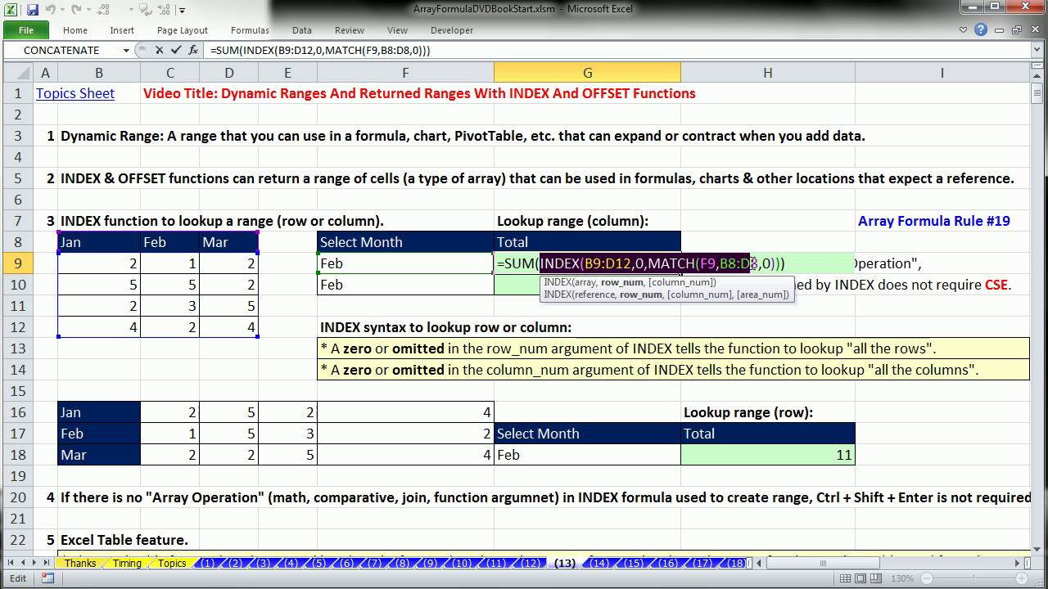
pyautogui.press('Left')
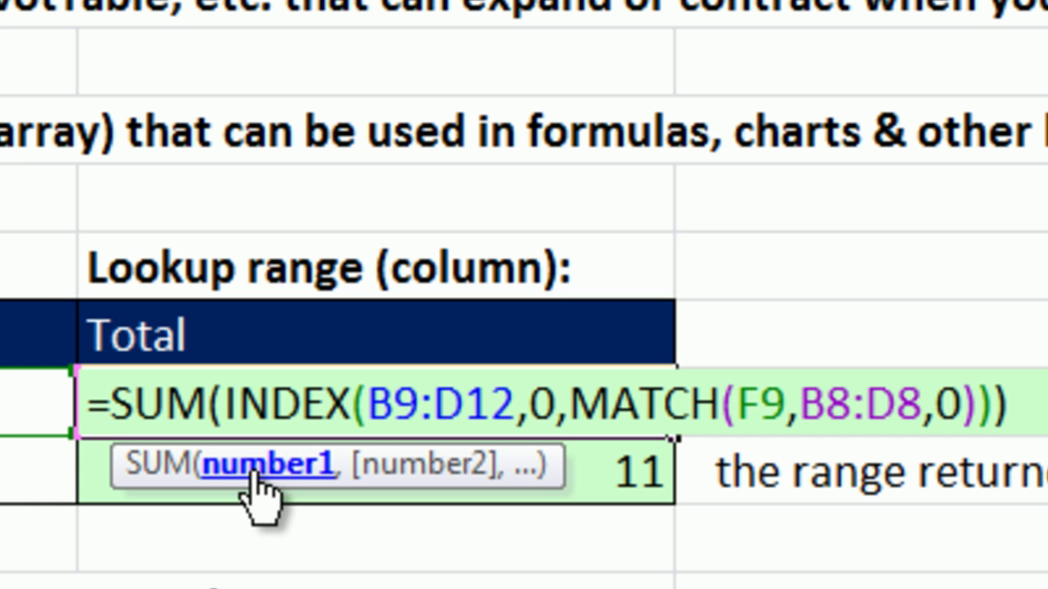
pyautogui.click(254, 484)
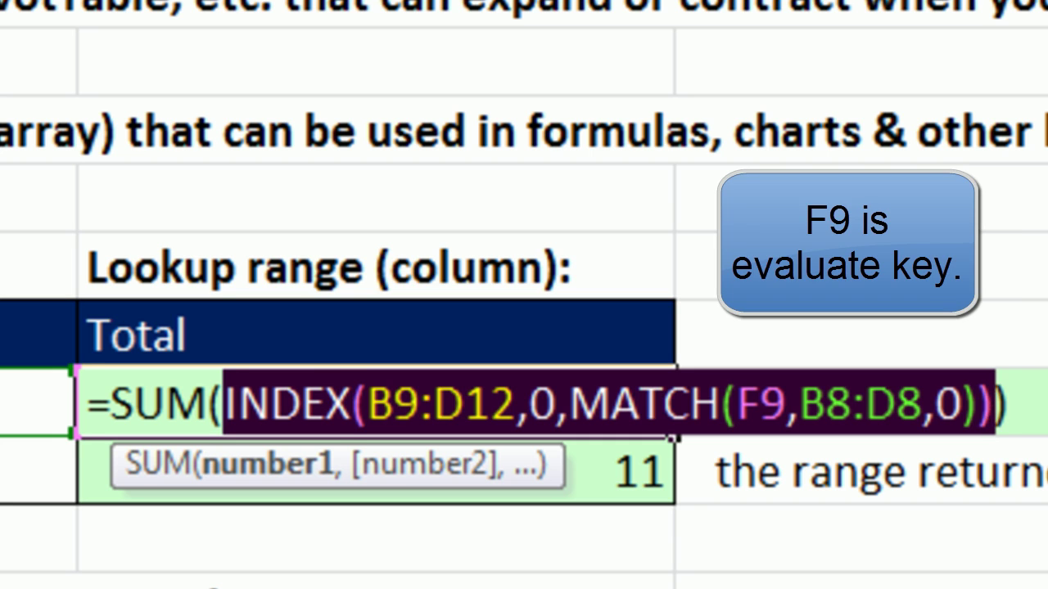
pyautogui.press('F9')
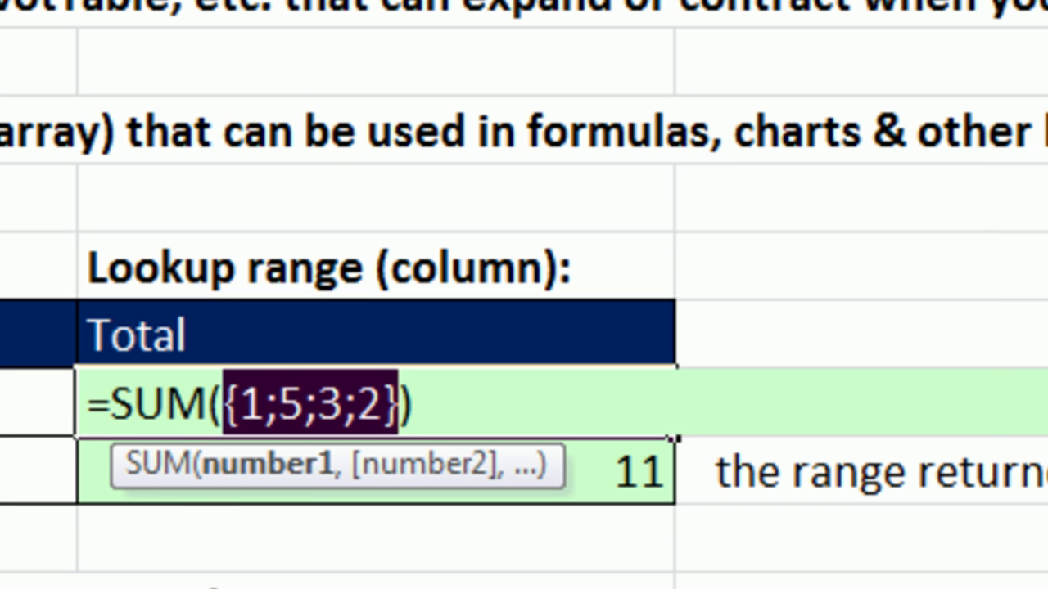
pyautogui.hotkey('ctrl', 'z')
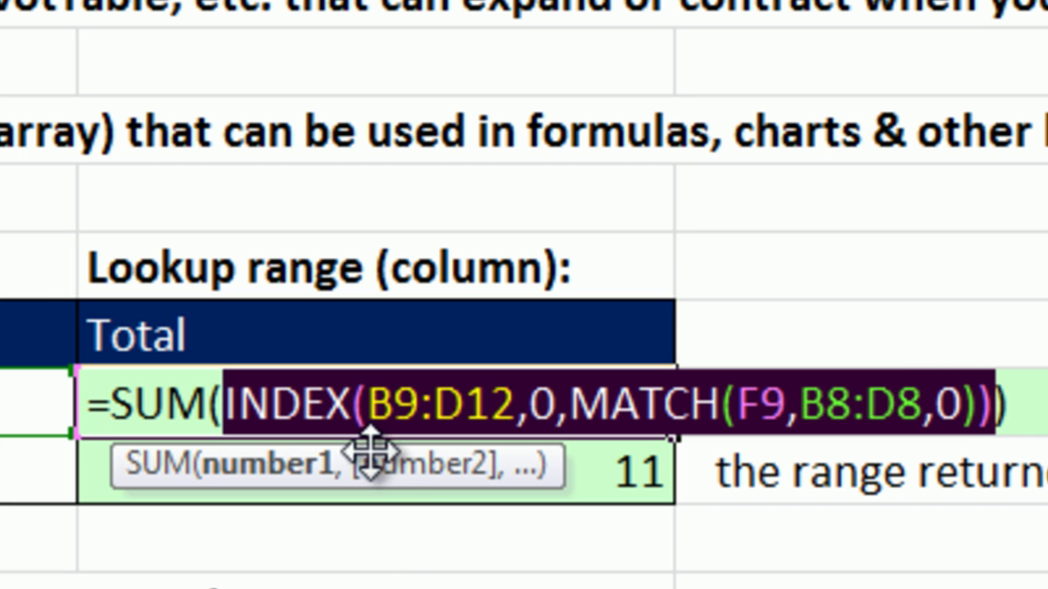
pyautogui.press('F9')
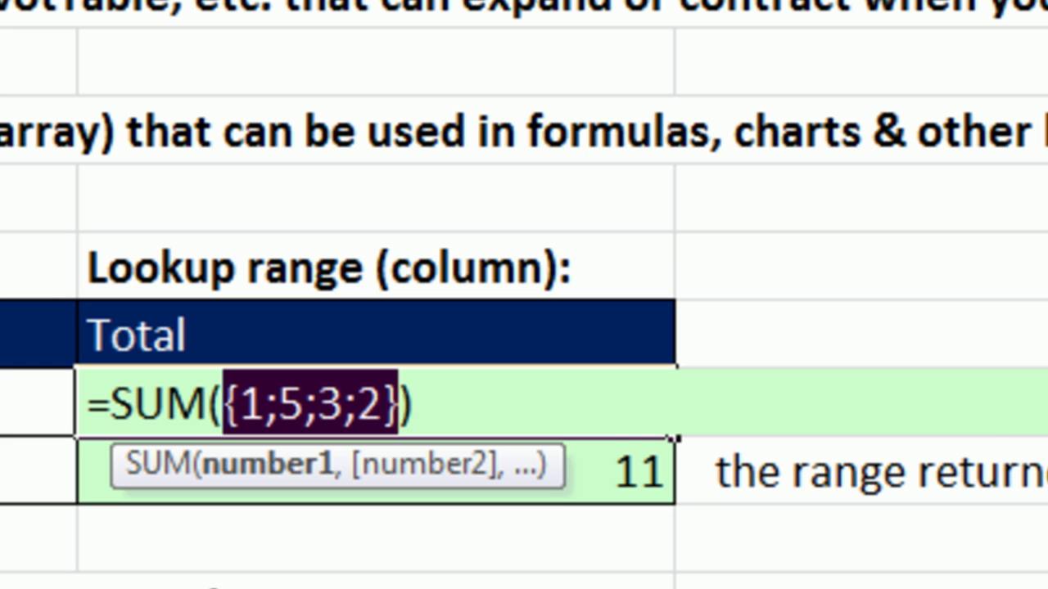
pyautogui.hotkey('ctrl', 'z')
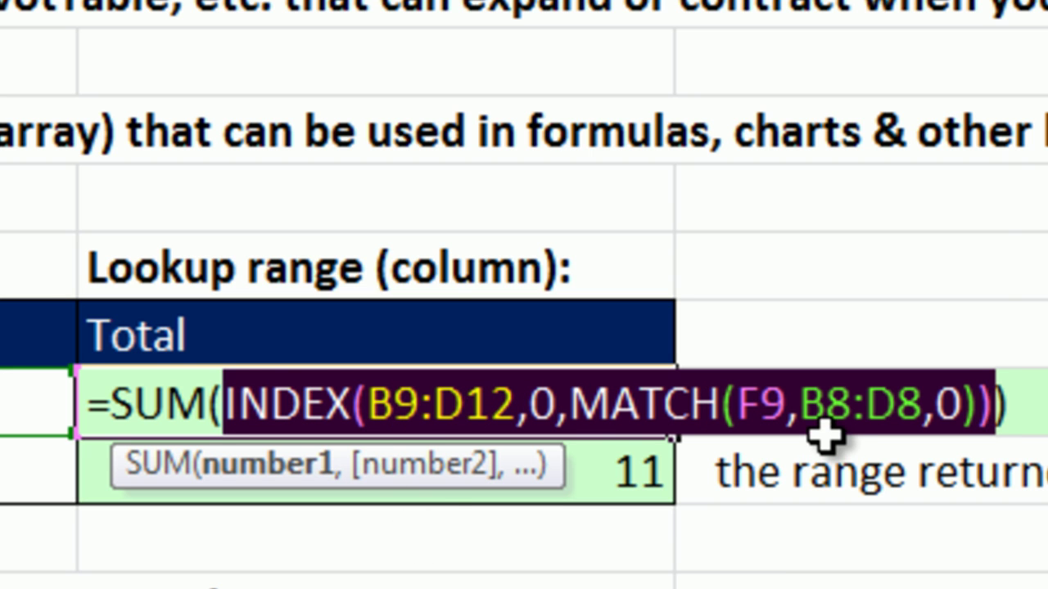
pyautogui.press('F9')
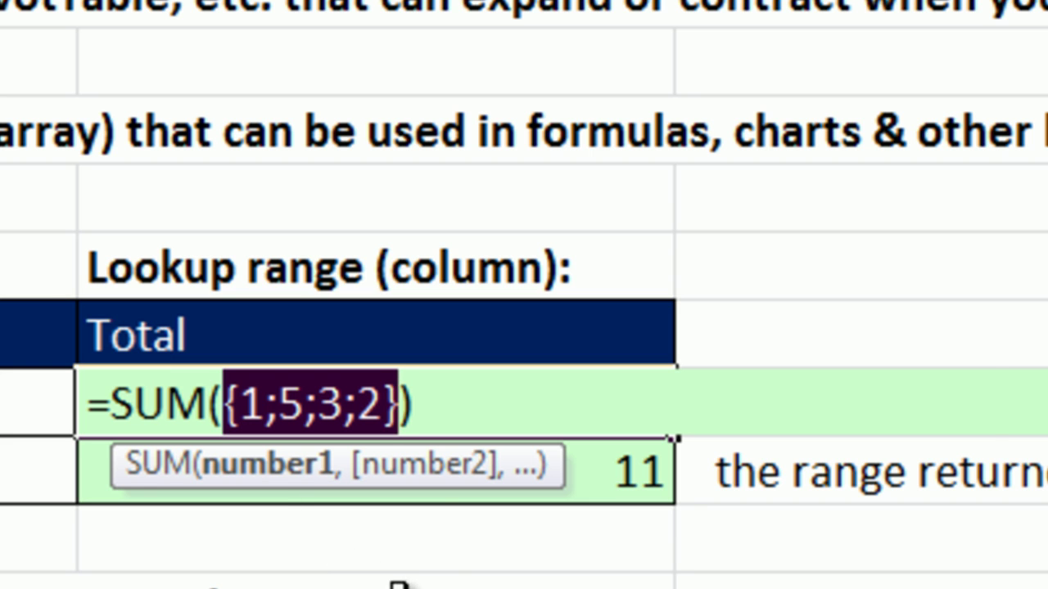
pyautogui.hotkey('ctrl', 'z')
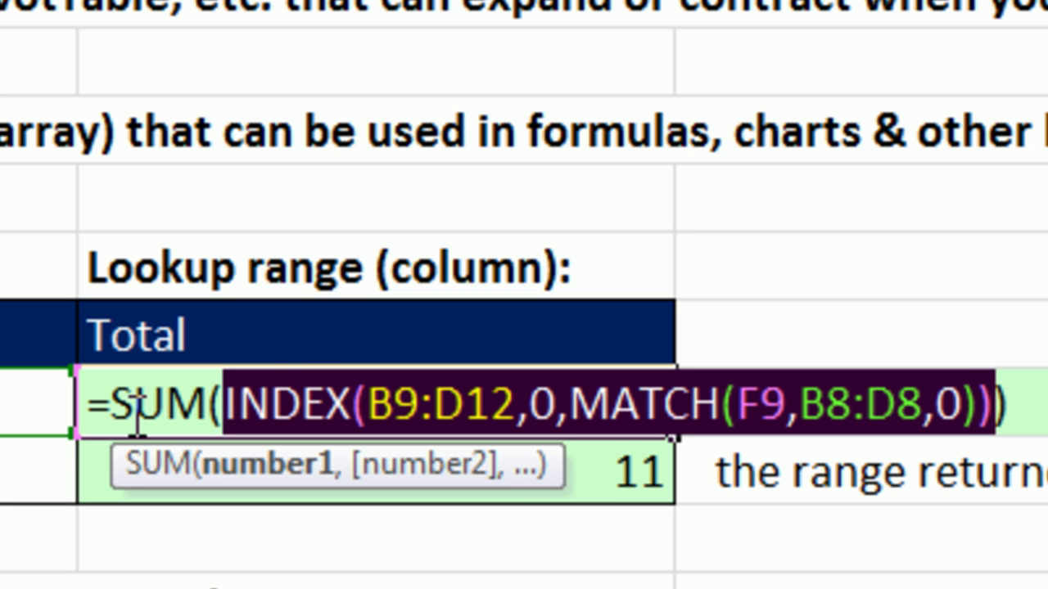
pyautogui.press('Escape')
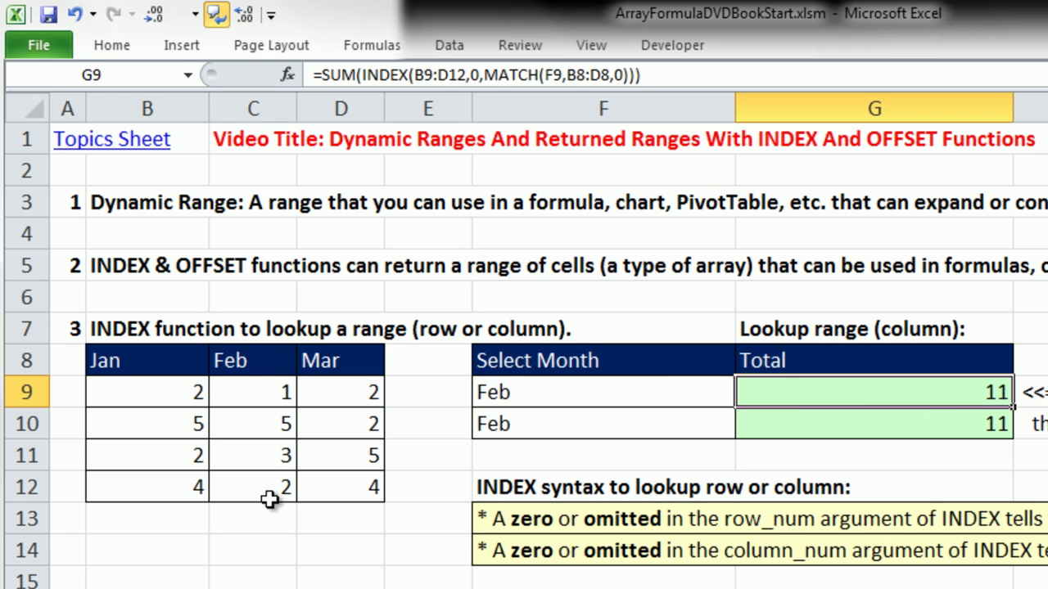
# - Try Jan as the selected month in F9, and undo the change
pyautogui.click(606, 394)
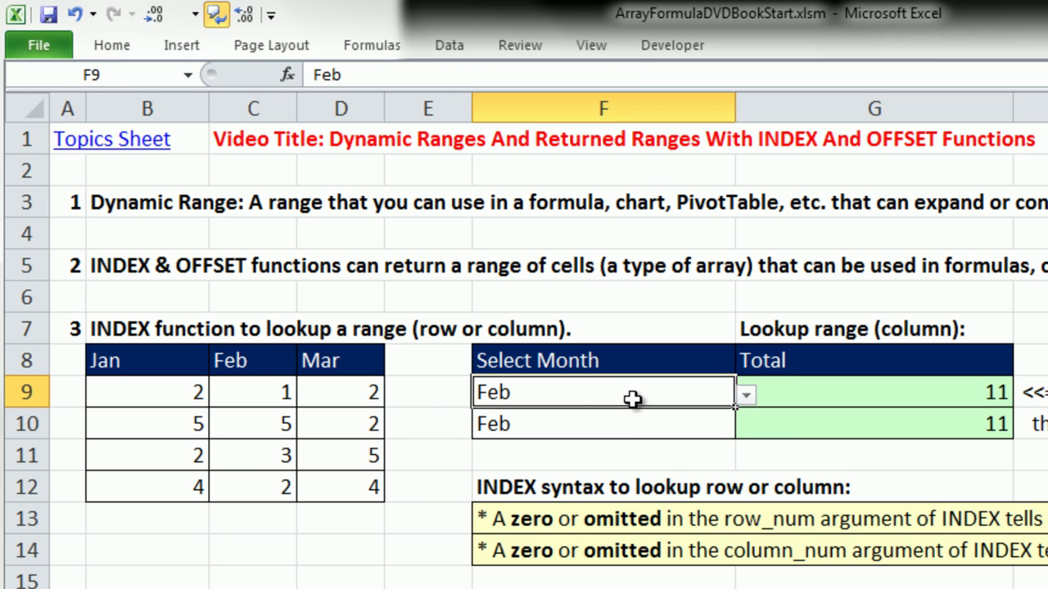
pyautogui.click(747, 396)
pyautogui.click(501, 414)
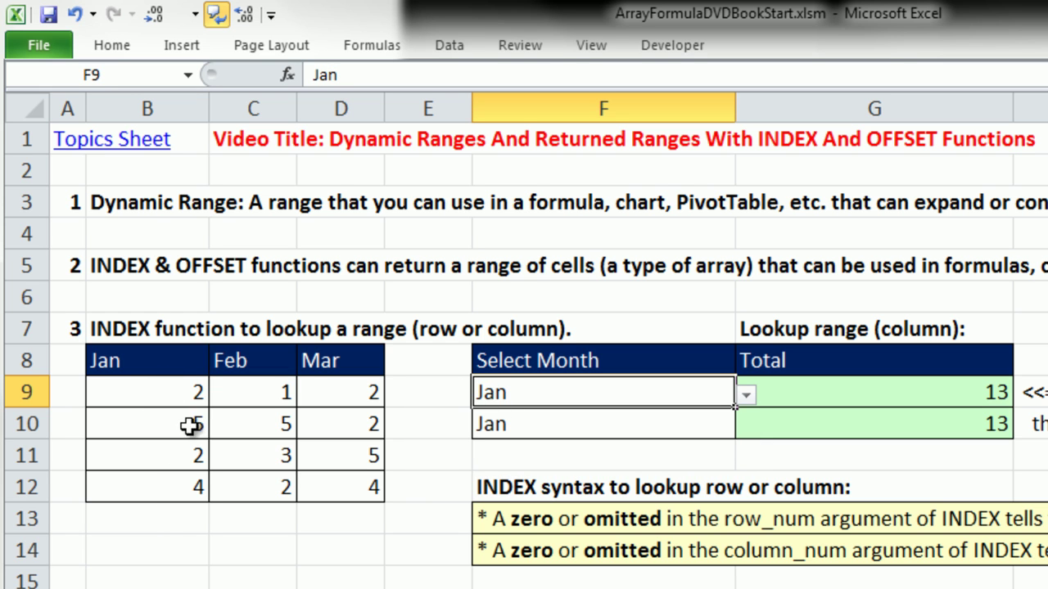
pyautogui.hotkey('ctrl', 'z')
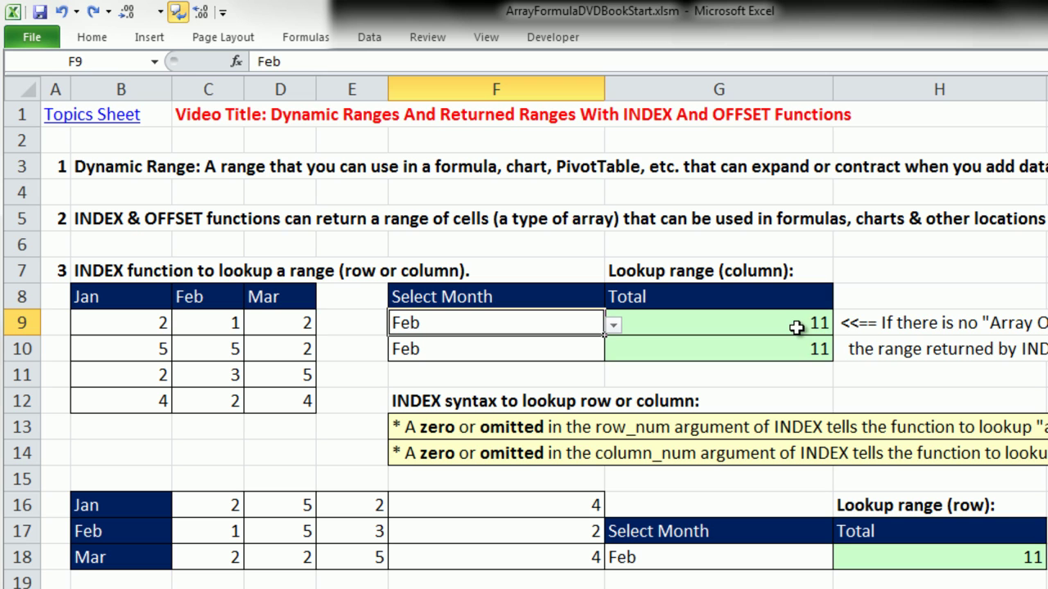
# - Examine the omitted row_num argument of INDEX in the G10 column-lookup formula
pyautogui.click(987, 423)
pyautogui.press('F2')
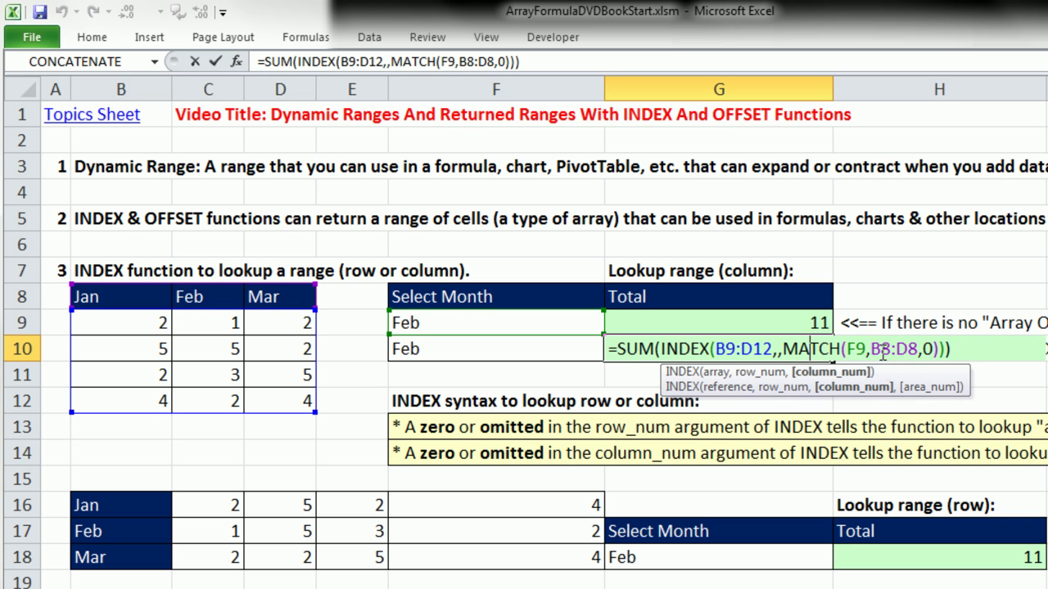
pyautogui.click(778, 352)
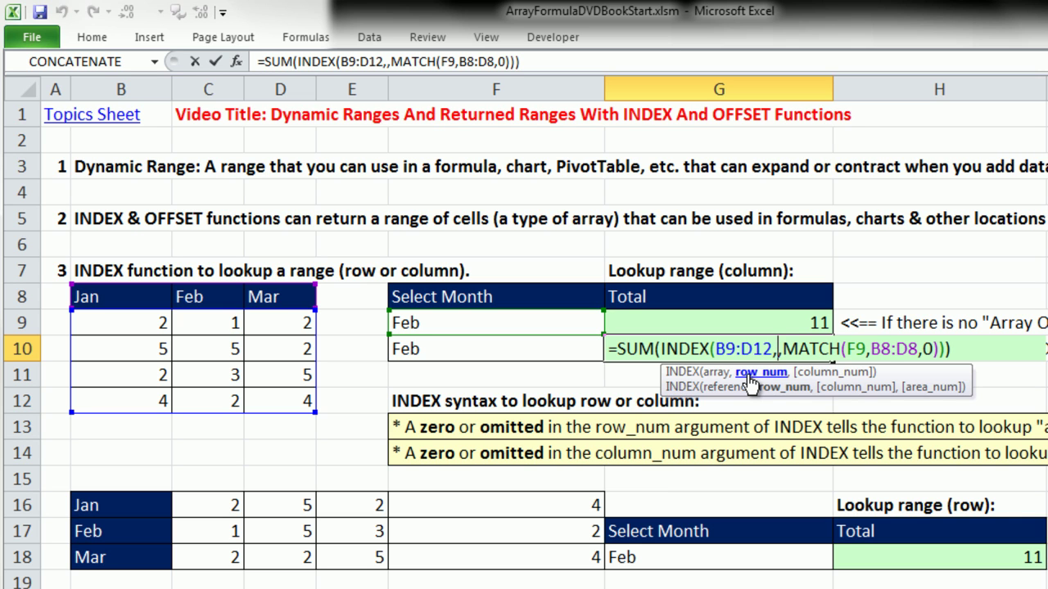
pyautogui.press('Return')
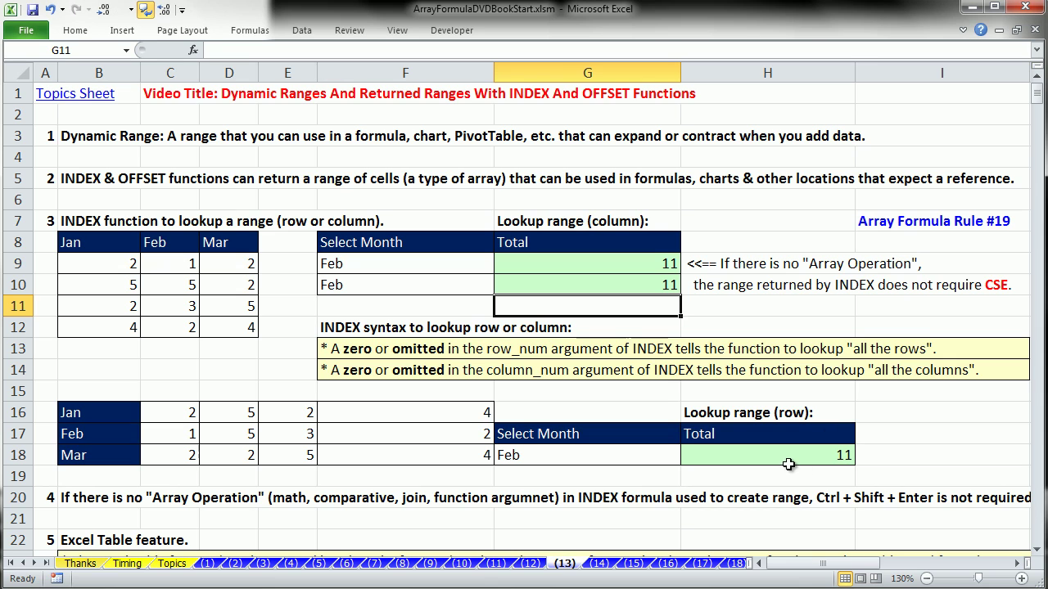
# - Examine the row_num and omitted column_num arguments of INDEX in the row-lookup SUM formula in H18
pyautogui.click(701, 459)
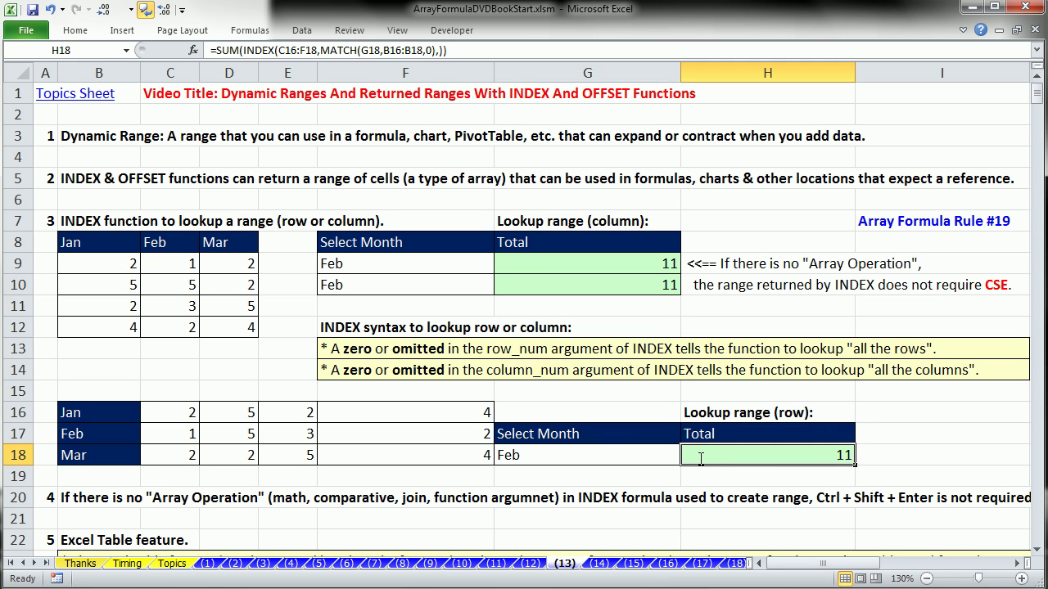
pyautogui.press('F2')
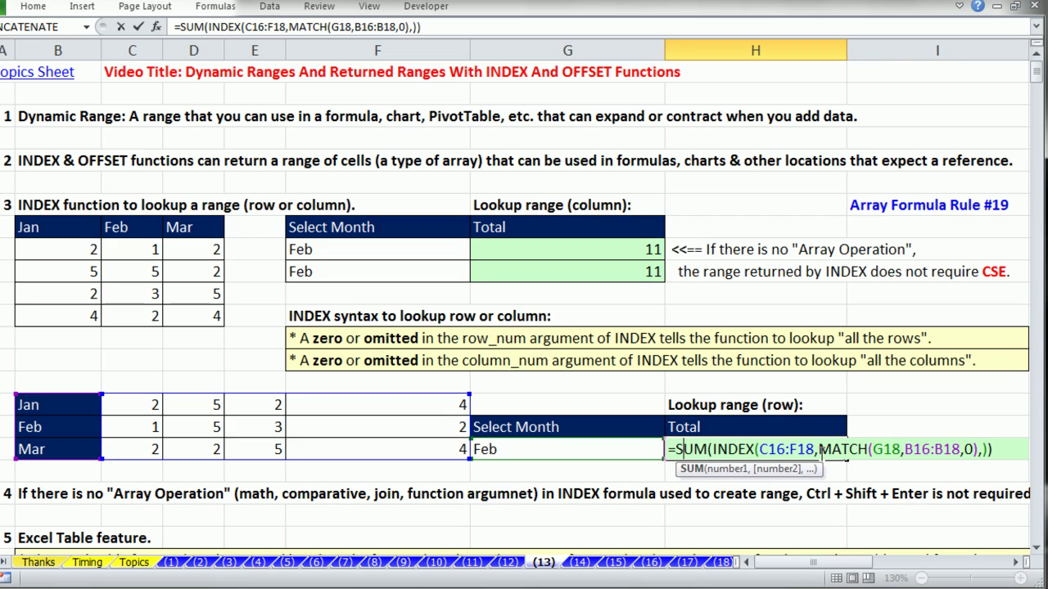
pyautogui.click(825, 455)
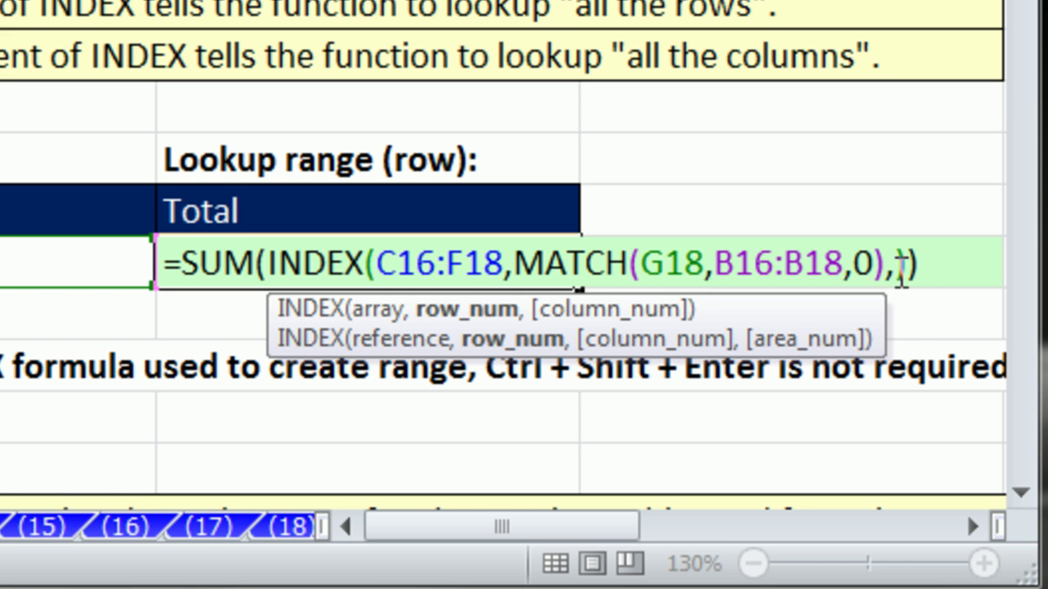
pyautogui.click(982, 450)
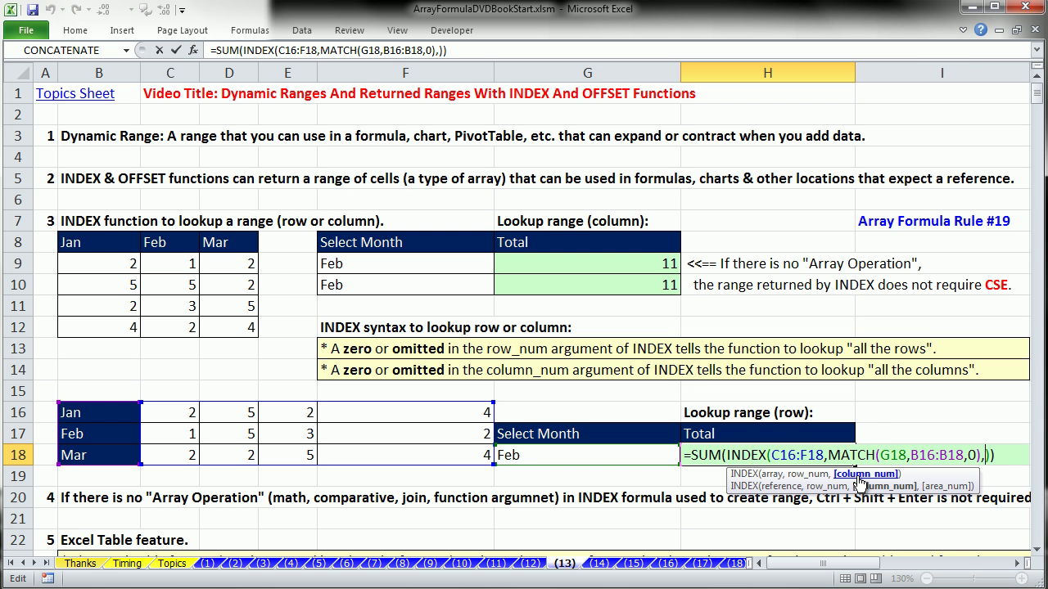
pyautogui.press('Return')
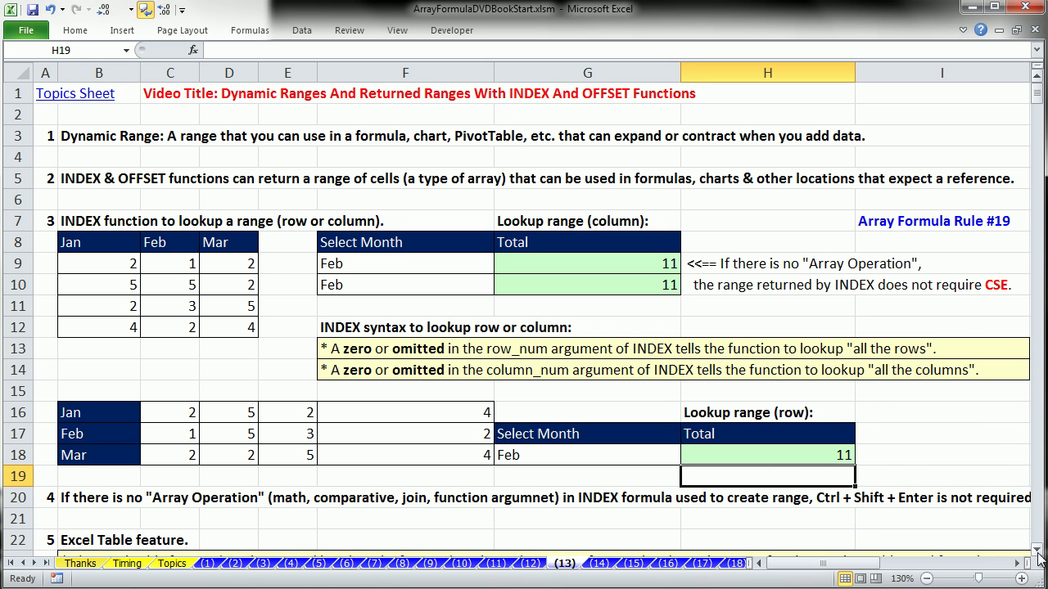
# - Convert the Units data in C25:C27 into an Excel Table with headers
pyautogui.moveTo(1039, 557); pyautogui.dragTo(1039, 557)
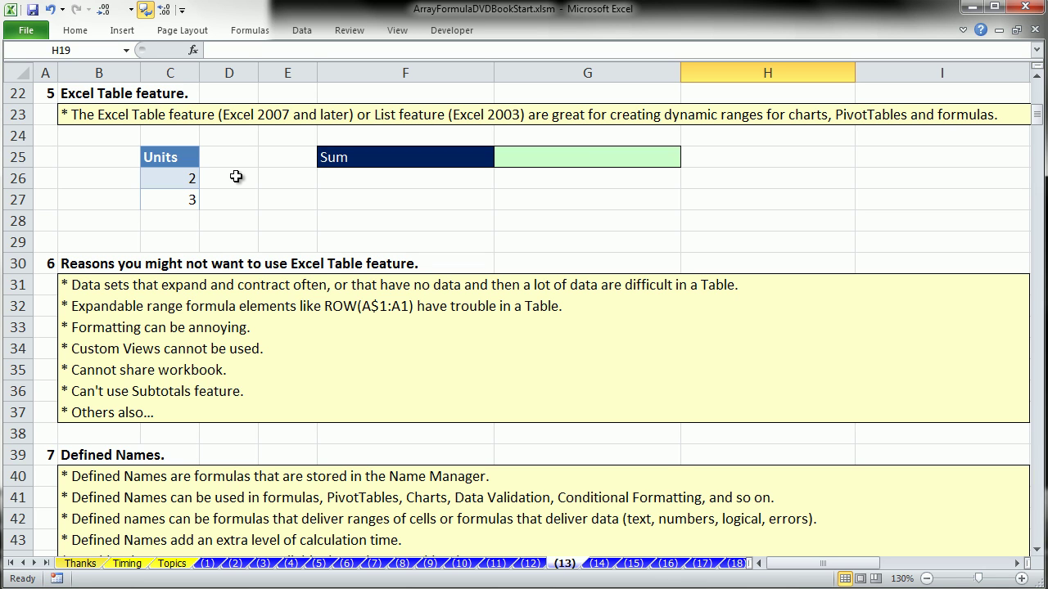
pyautogui.click(176, 181)
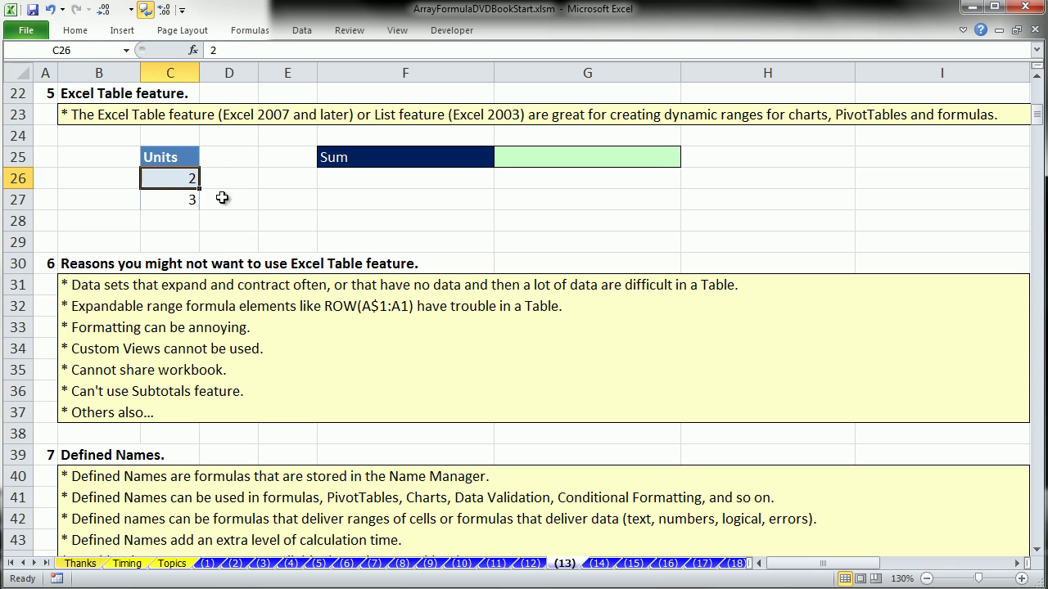
pyautogui.click(176, 158)
pyautogui.click(174, 182)
pyautogui.click(179, 200)
pyautogui.click(178, 158)
pyautogui.click(122, 31)
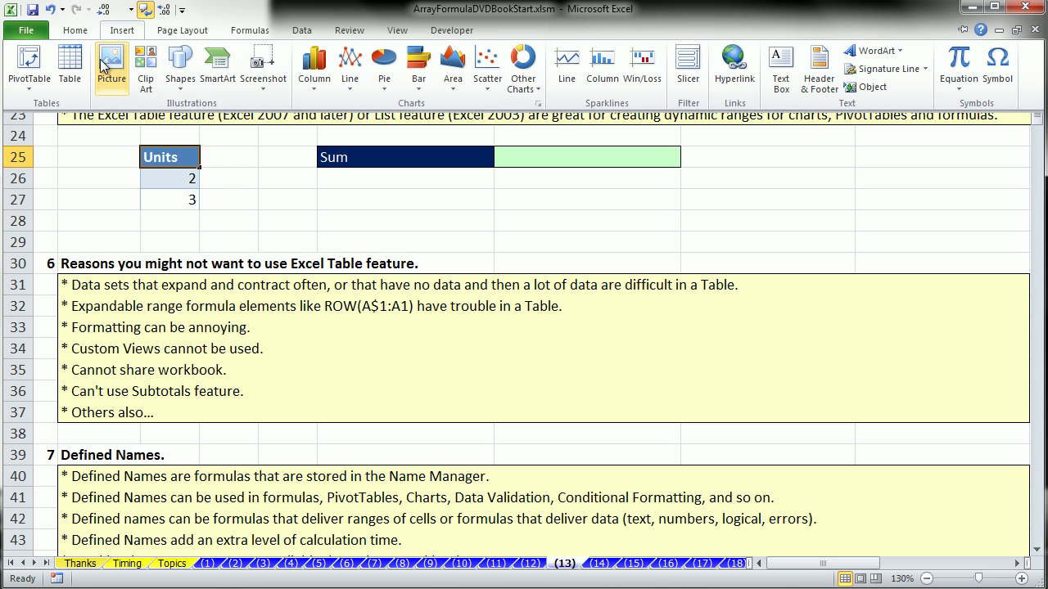
pyautogui.click(70, 66)
pyautogui.press('Return')
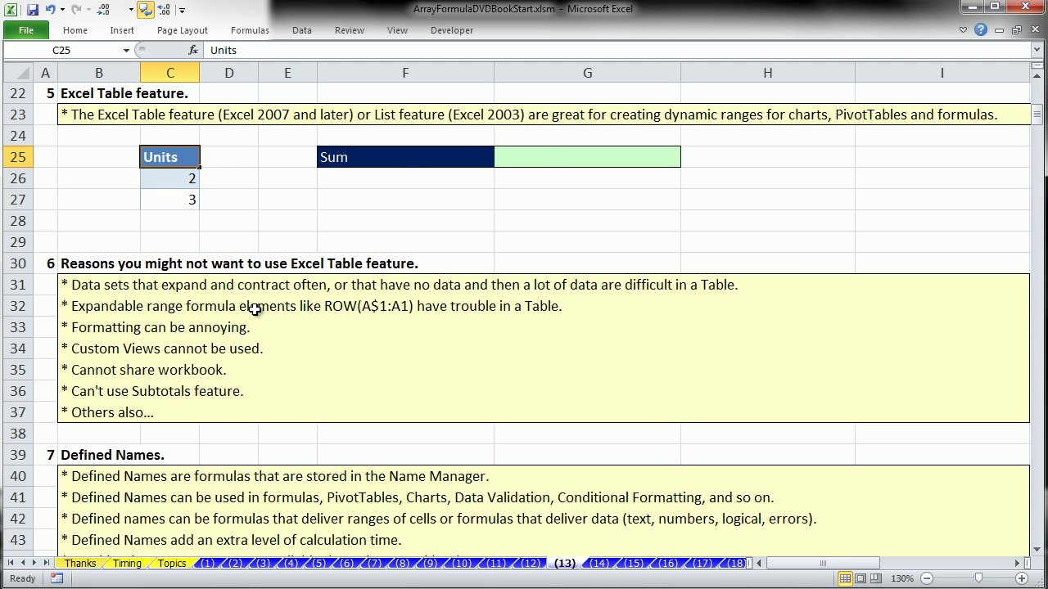
pyautogui.press('Down')
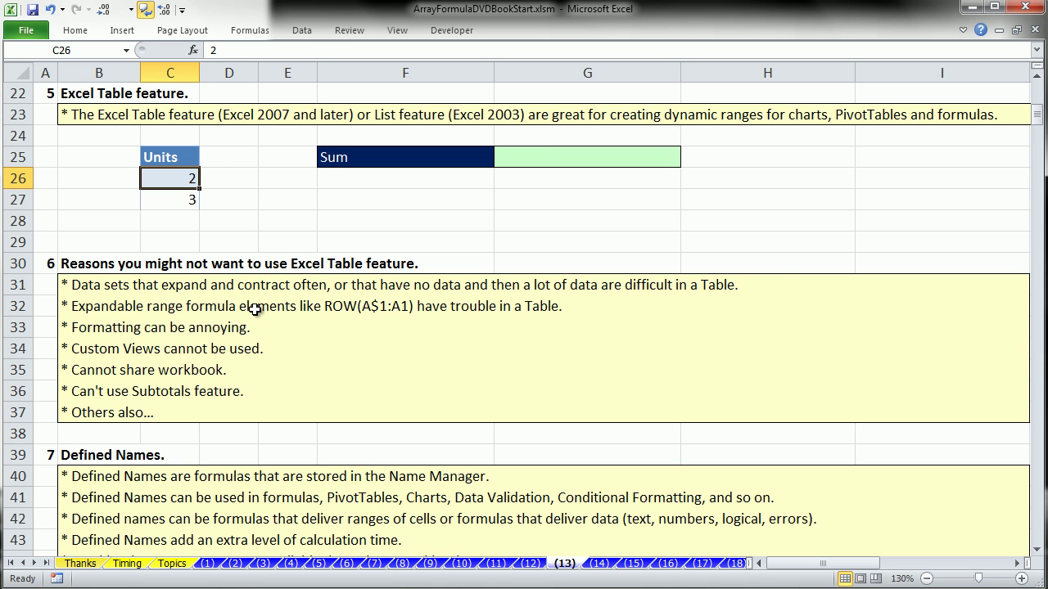
pyautogui.hotkey('ctrl', 't')
pyautogui.moveTo(701, 213); pyautogui.dragTo(381, 130)
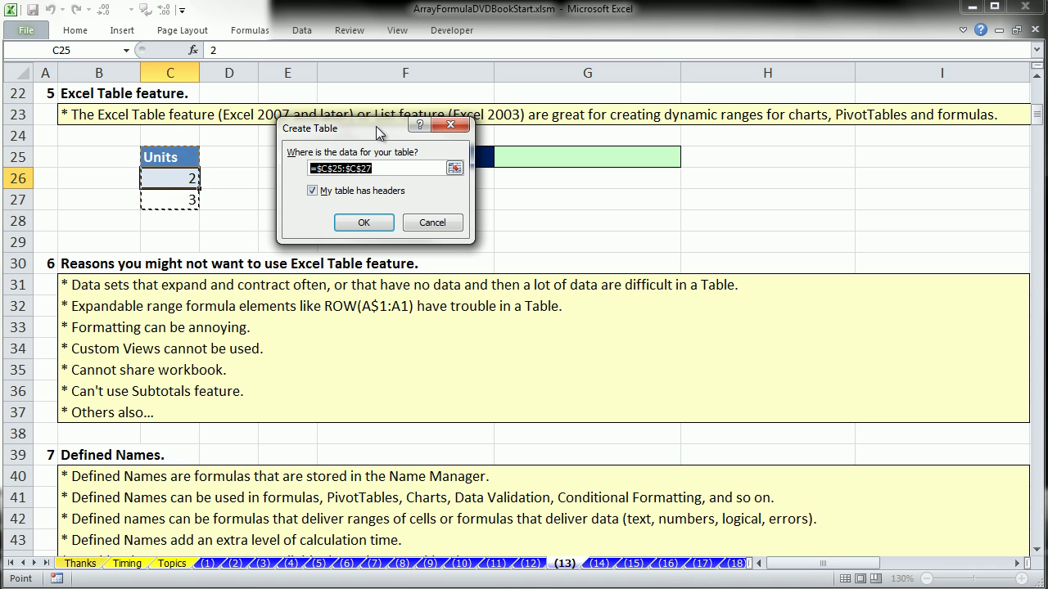
pyautogui.click(365, 223)
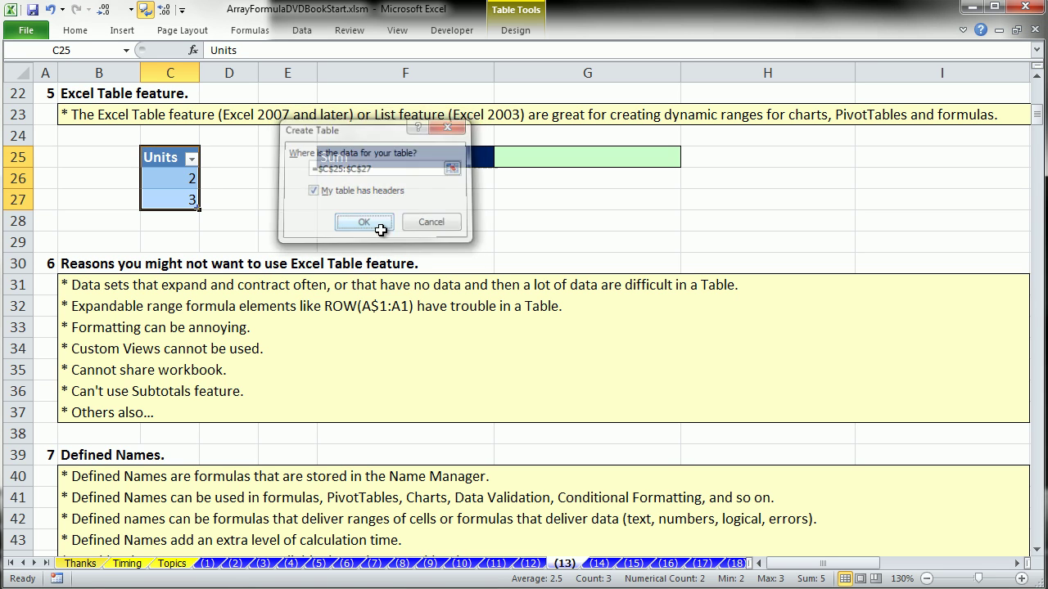
# - Enter =SUM(C26:C27) in G25 to total the Units column
pyautogui.click(532, 163)
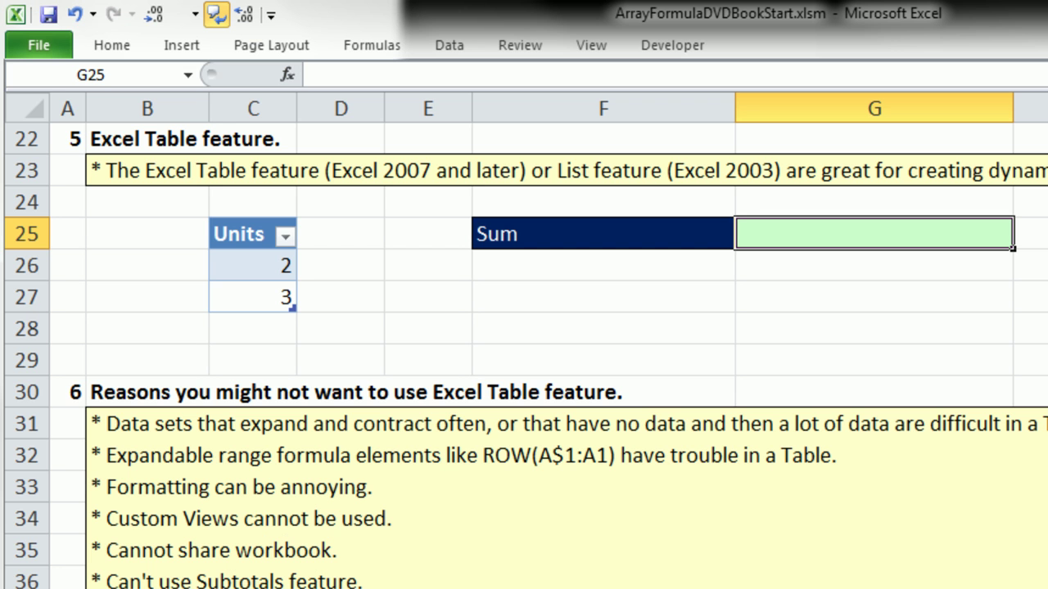
pyautogui.write('=SUM(')
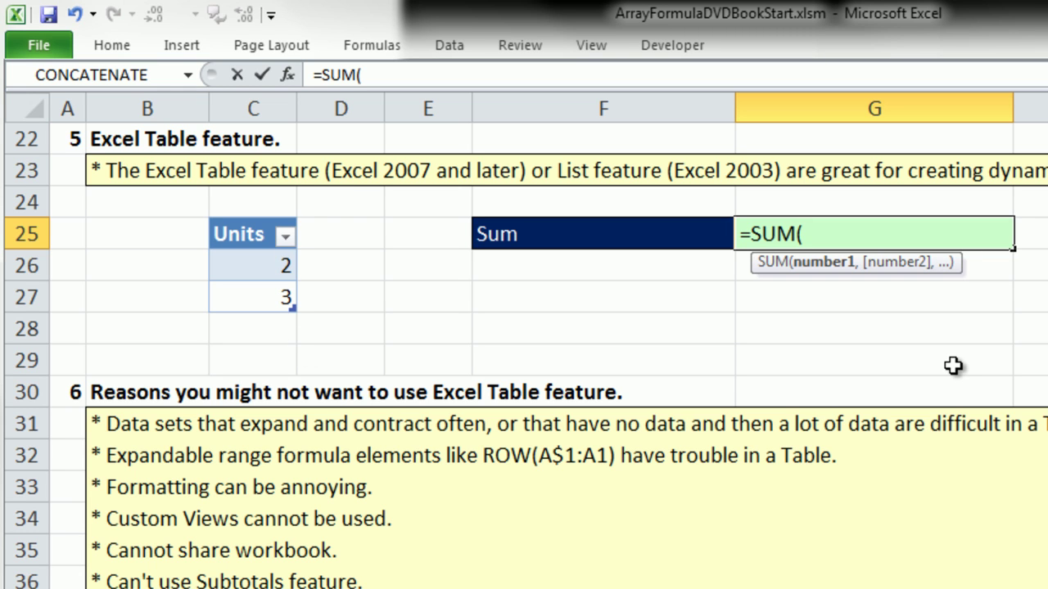
pyautogui.write('C26:C27')
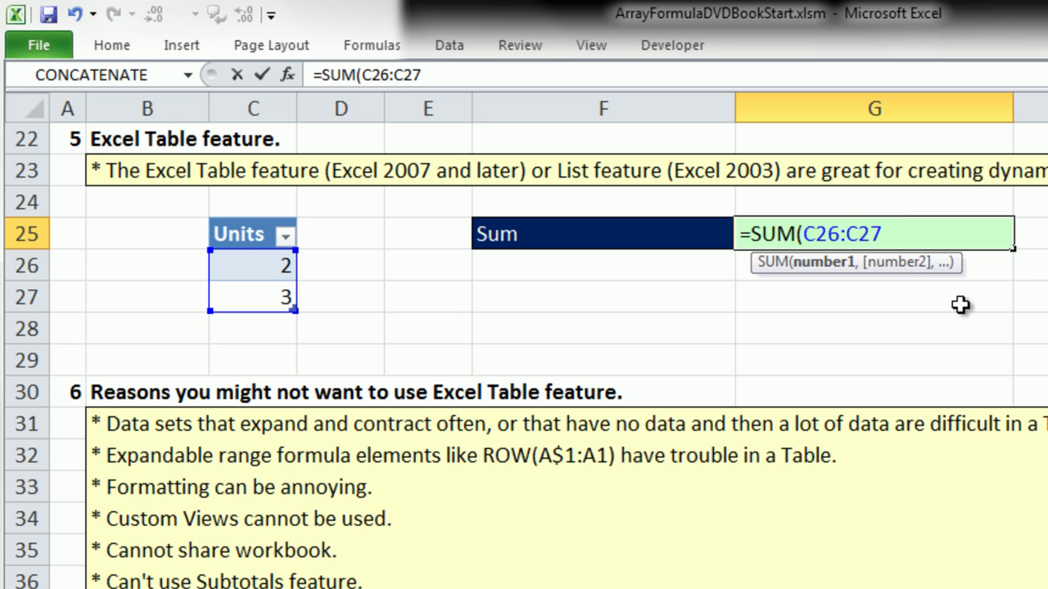
pyautogui.write(')')
pyautogui.press('Return')
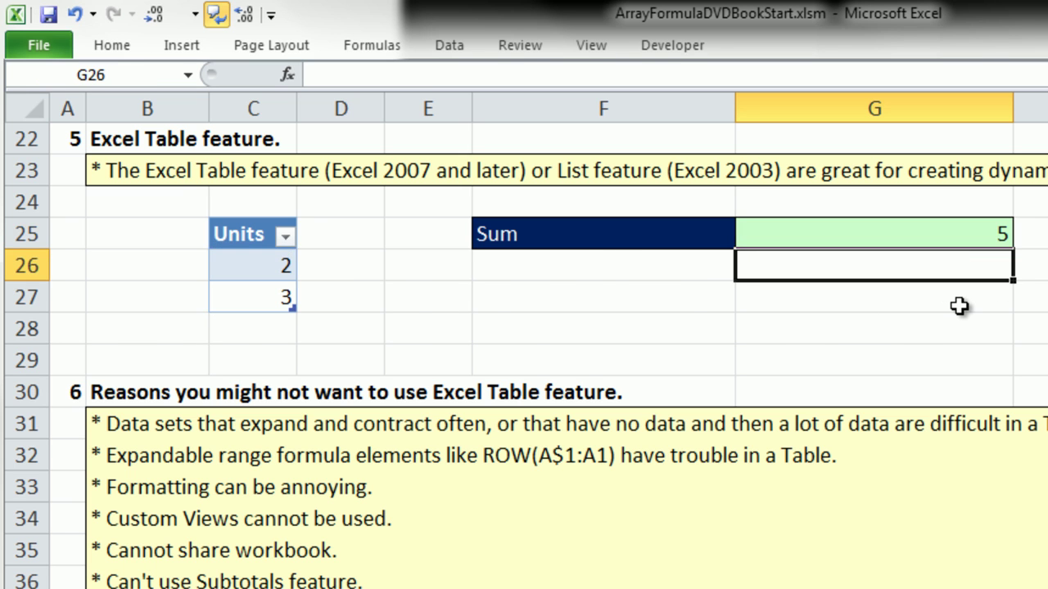
# - Insert a default column chart from the Units table range C25:C27 and remove its legend
pyautogui.moveTo(244, 234); pyautogui.dragTo(253, 263)
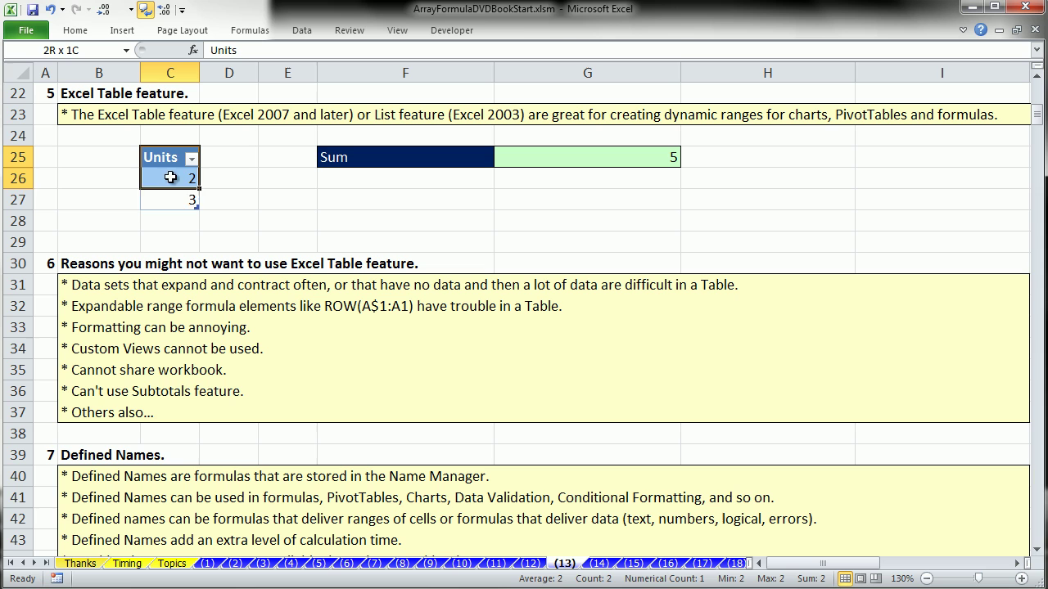
pyautogui.moveTo(170, 177); pyautogui.dragTo(172, 193)
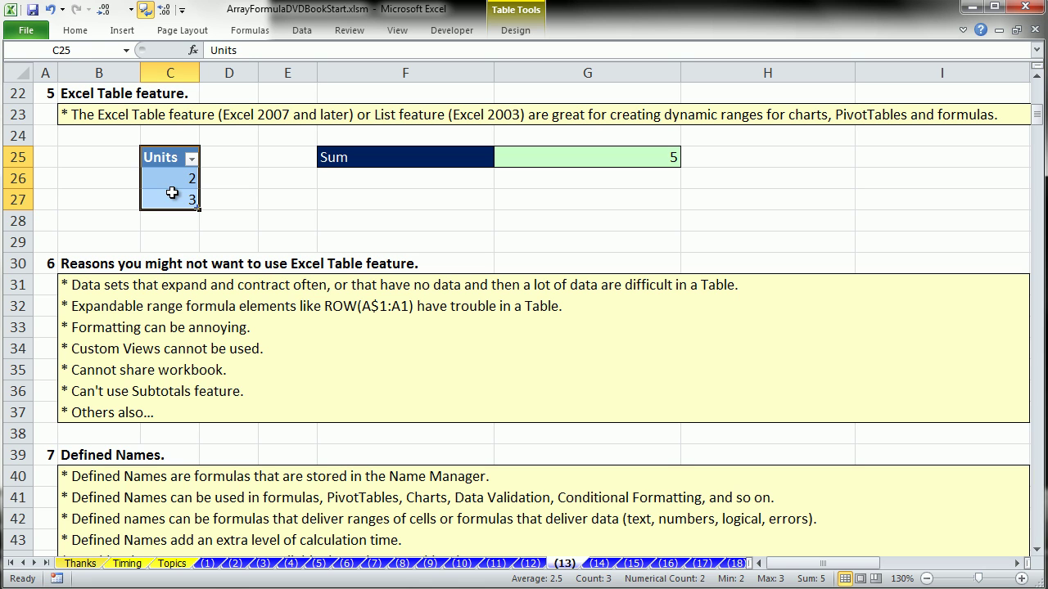
pyautogui.hotkey('alt', 'F1')
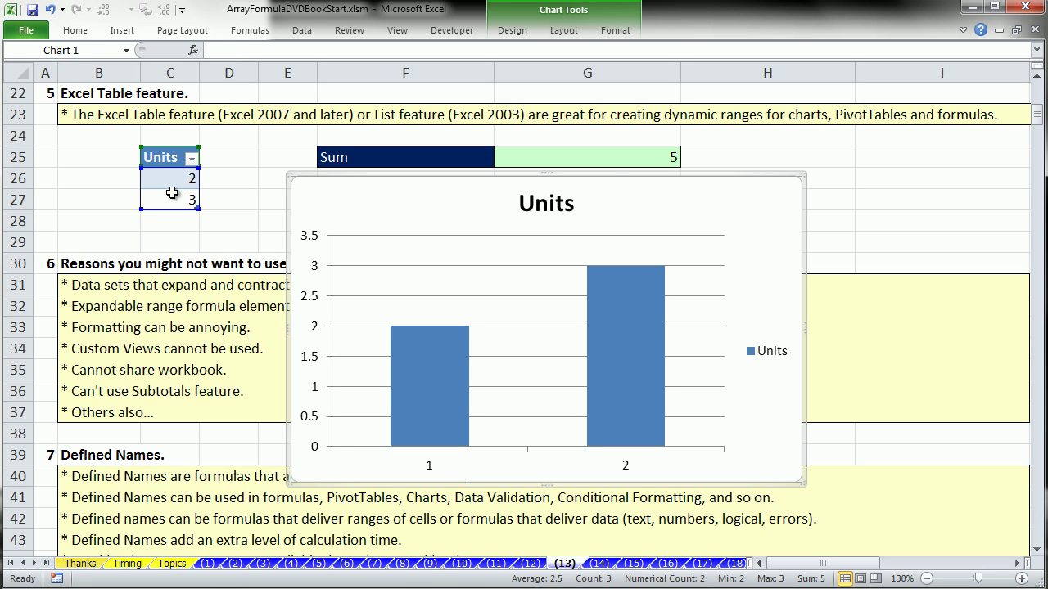
pyautogui.click(747, 351)
pyautogui.press('Delete')
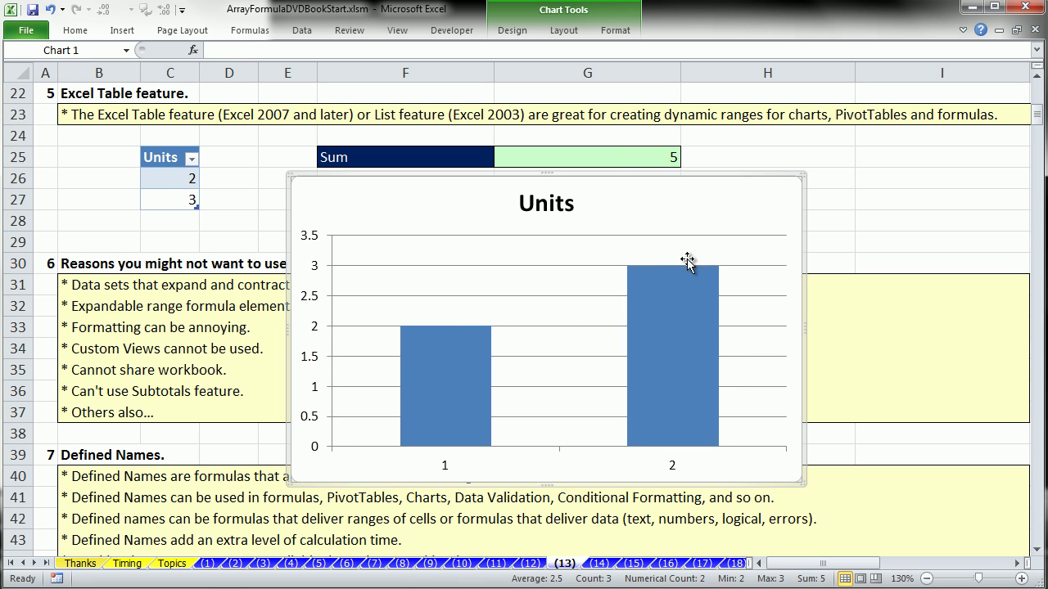
# - Remove the gridlines, vertical axis and horizontal axis from the Units chart
pyautogui.click(574, 237)
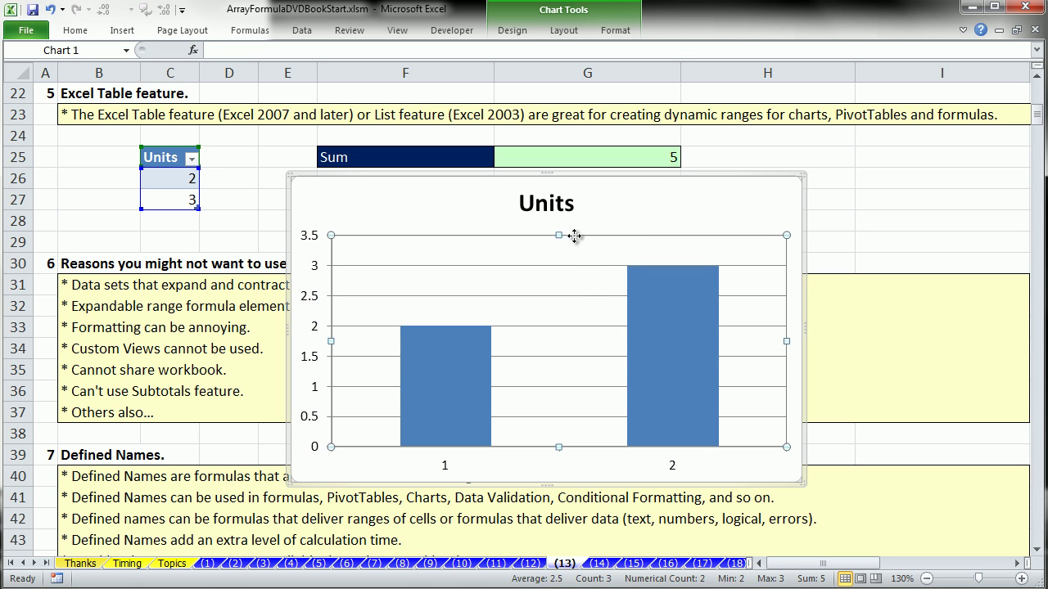
pyautogui.click(575, 264)
pyautogui.press('Delete')
pyautogui.click(318, 304)
pyautogui.press('Delete')
pyautogui.click(438, 465)
pyautogui.press('Delete')
# - Shrink the Units chart, place it just below the Sum cell in column F, and delete its title
pyautogui.moveTo(800, 175); pyautogui.dragTo(459, 401)
pyautogui.moveTo(363, 403); pyautogui.dragTo(412, 178)
pyautogui.click(412, 196)
pyautogui.press('Delete')
# - Add data labels above the columns of the Units chart
pyautogui.click(564, 36)
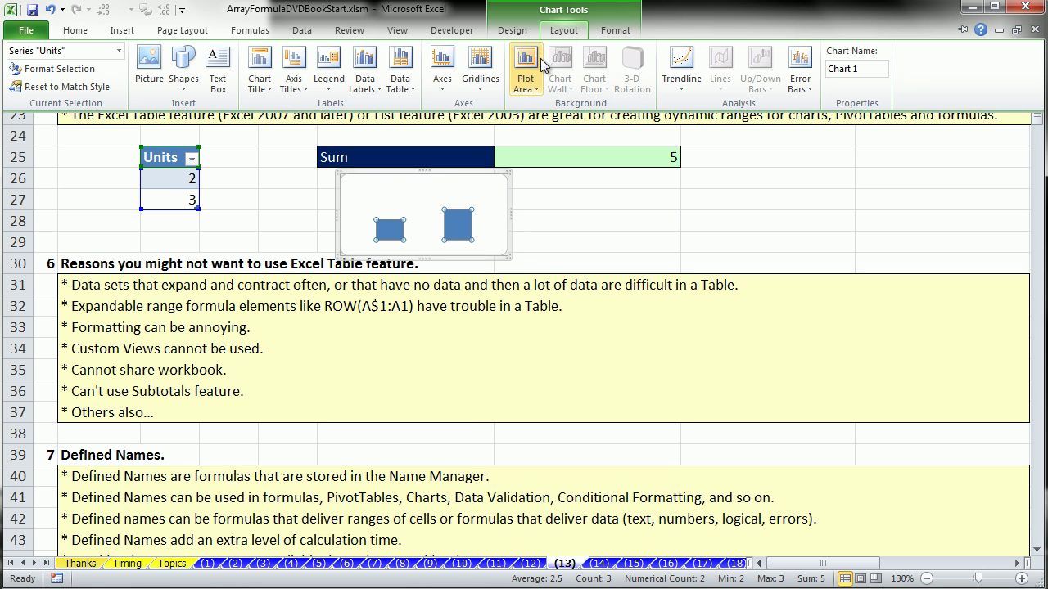
pyautogui.click(400, 69)
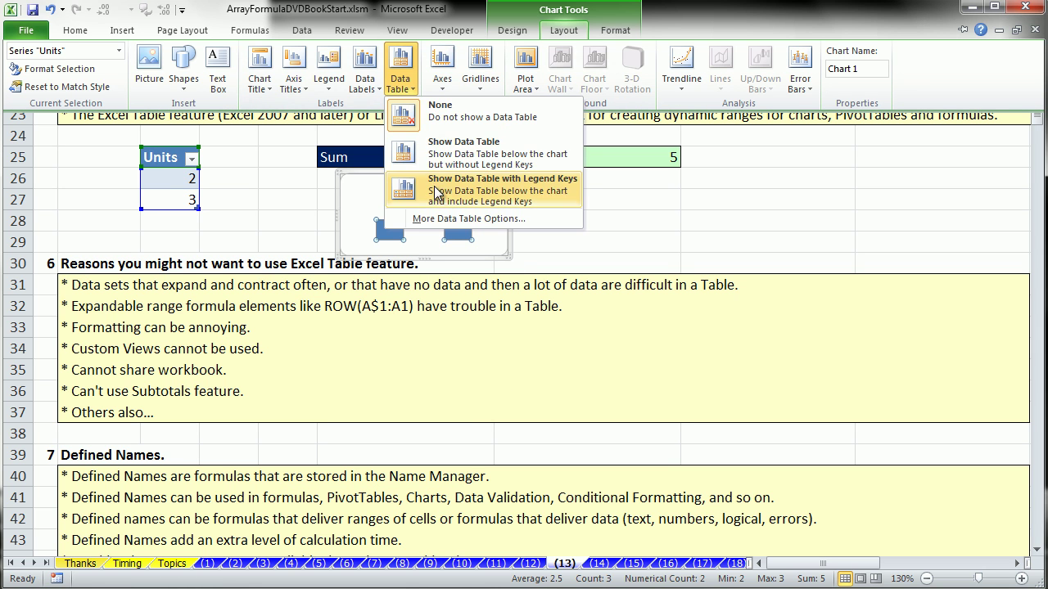
pyautogui.click(365, 82)
pyautogui.click(376, 268)
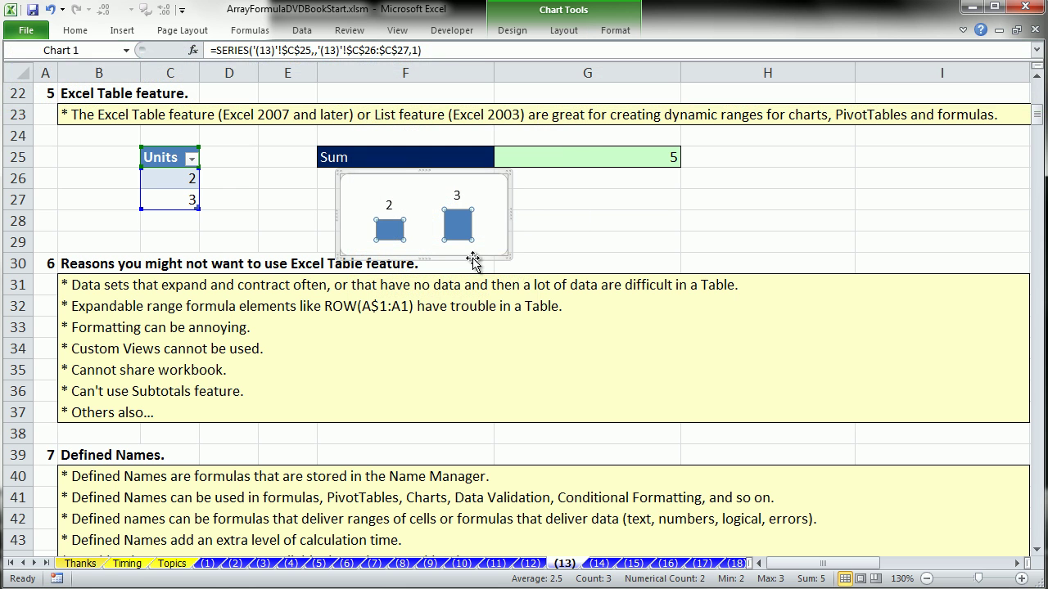
# - Add a new record with the value 6 below the last row of the Units table
pyautogui.click(210, 216)
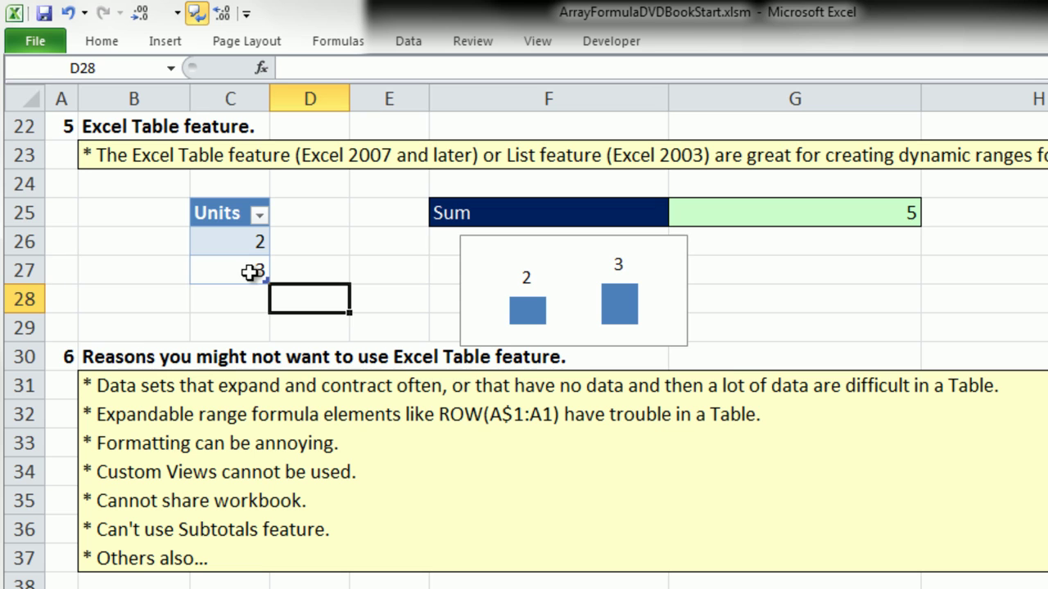
pyautogui.click(251, 272)
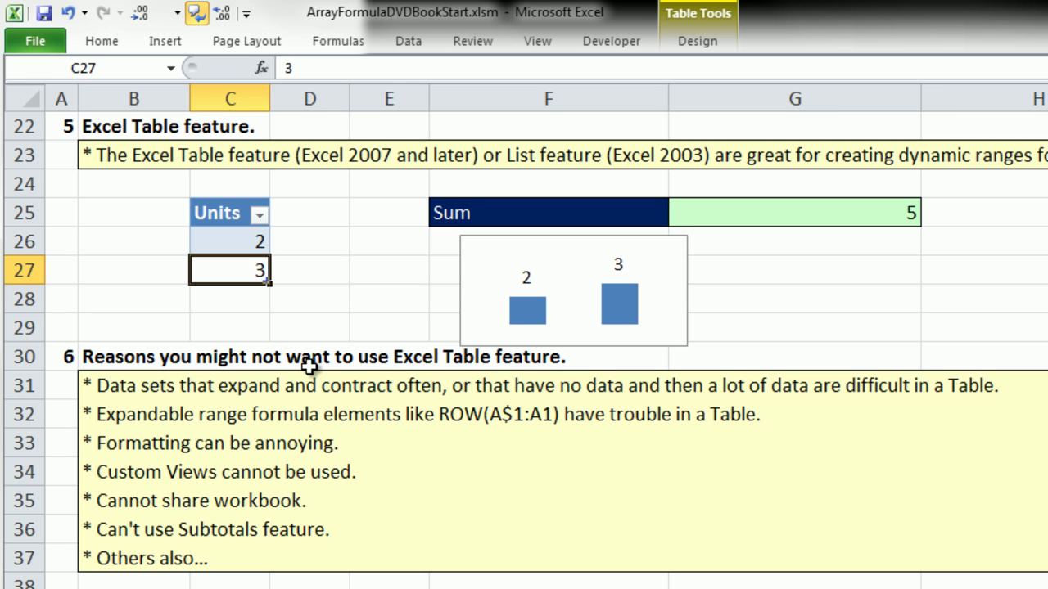
pyautogui.press('Tab')
pyautogui.write('6')
pyautogui.hotkey('ctrl', 'Return')
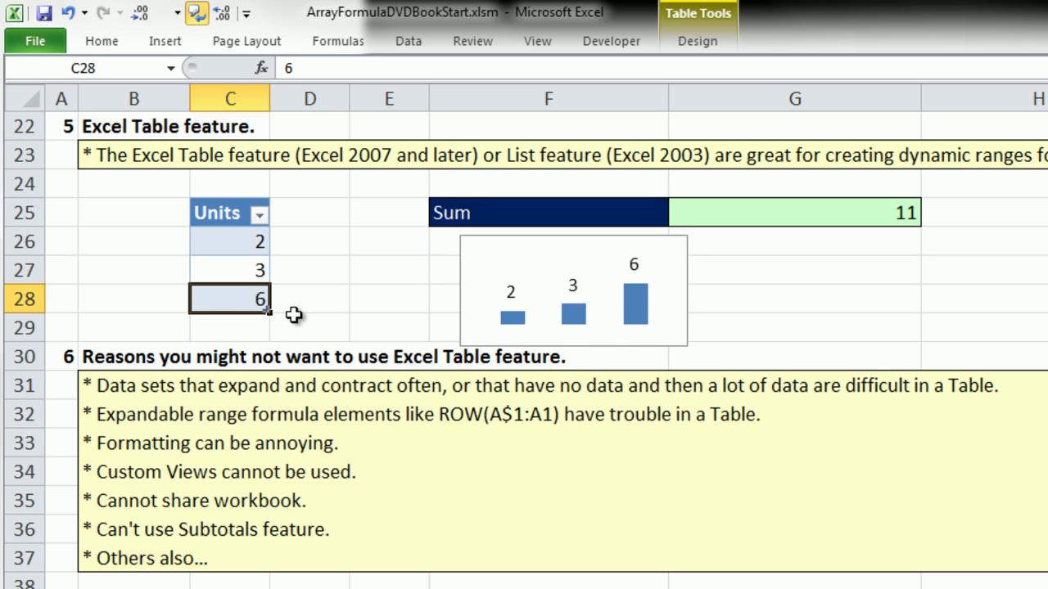
# - Try clearing C28 and shrinking the Units table to C25:C27, and undo both changes
pyautogui.press('Delete')
pyautogui.click(342, 302)
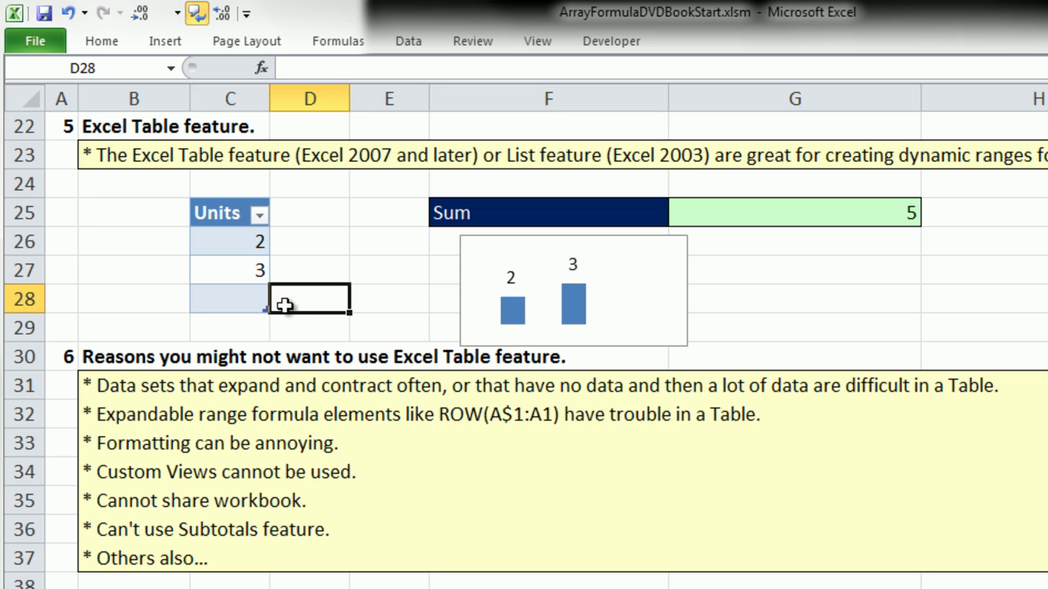
pyautogui.moveTo(264, 310); pyautogui.dragTo(267, 283)
pyautogui.moveTo(604, 303)
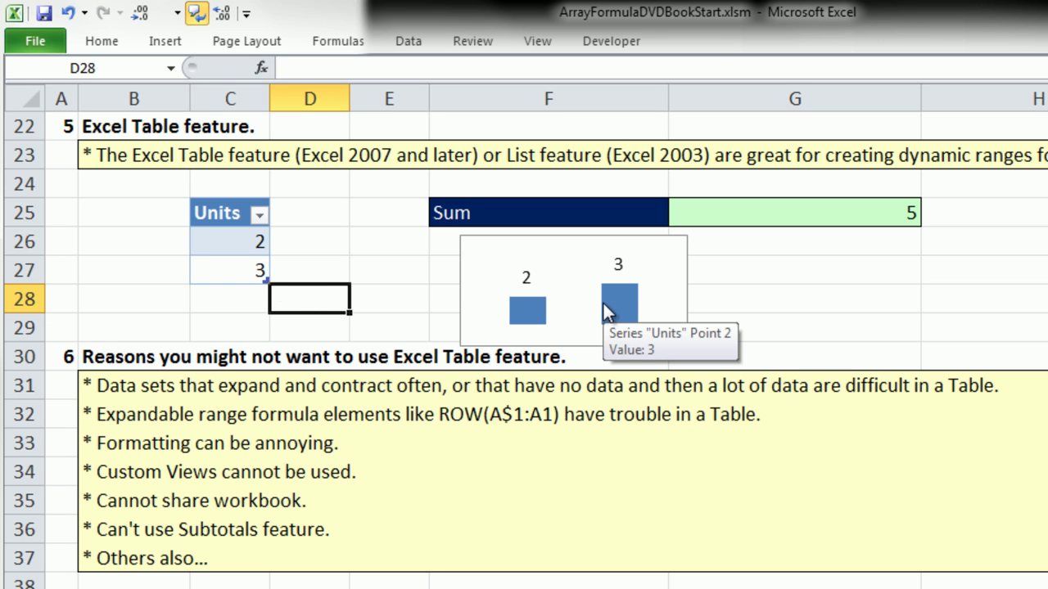
pyautogui.hotkey('ctrl', 'z')
pyautogui.hotkey('ctrl', 'z')
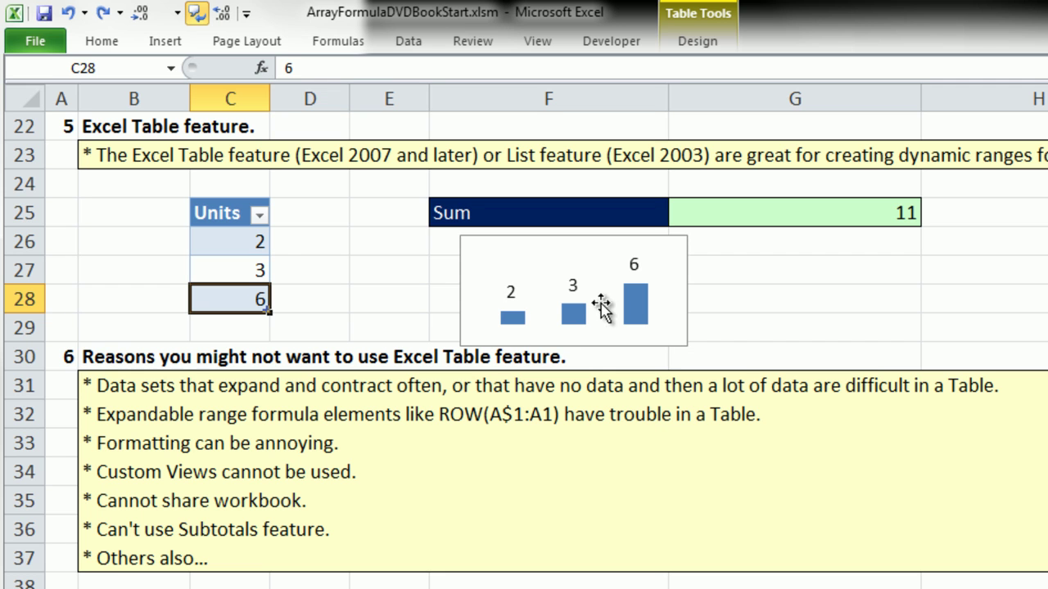
# - Examine the range reference in the G25 SUM formula and leave the formula unchanged
pyautogui.click(866, 205)
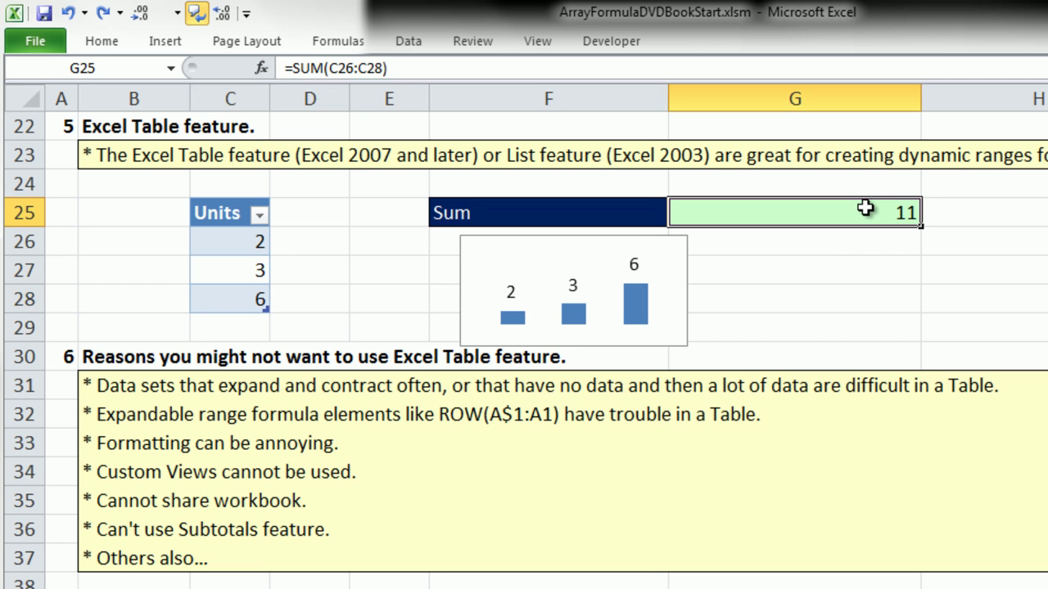
pyautogui.doubleClick(825, 204)
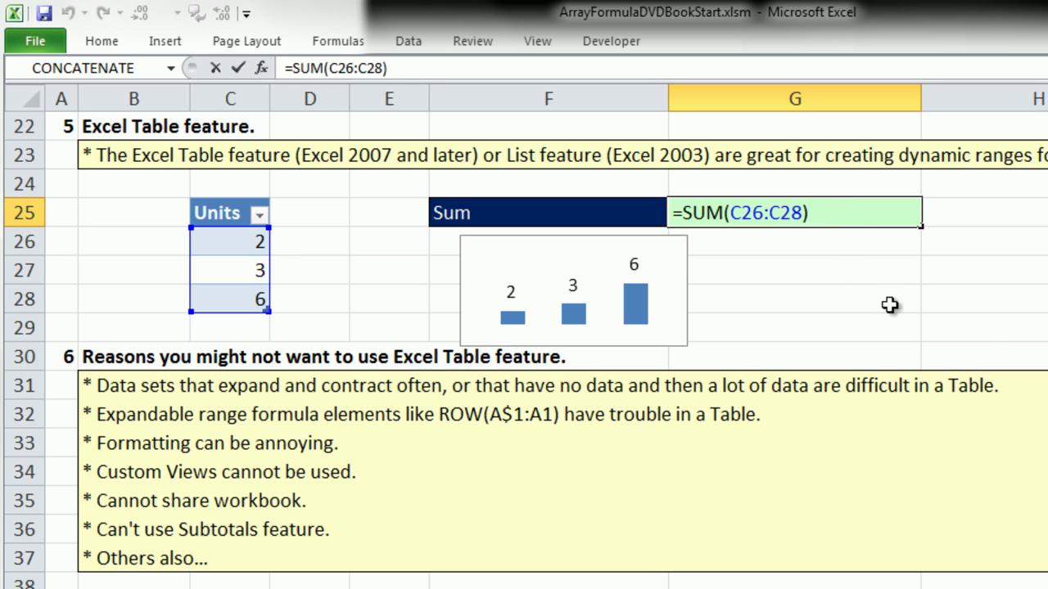
pyautogui.press('Return')
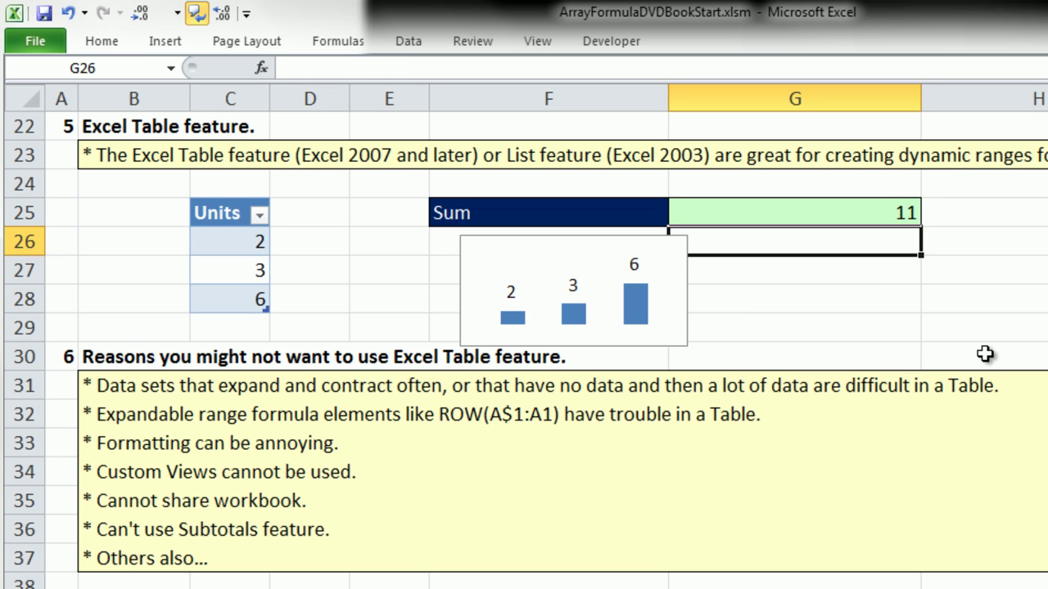
pyautogui.click(197, 12)
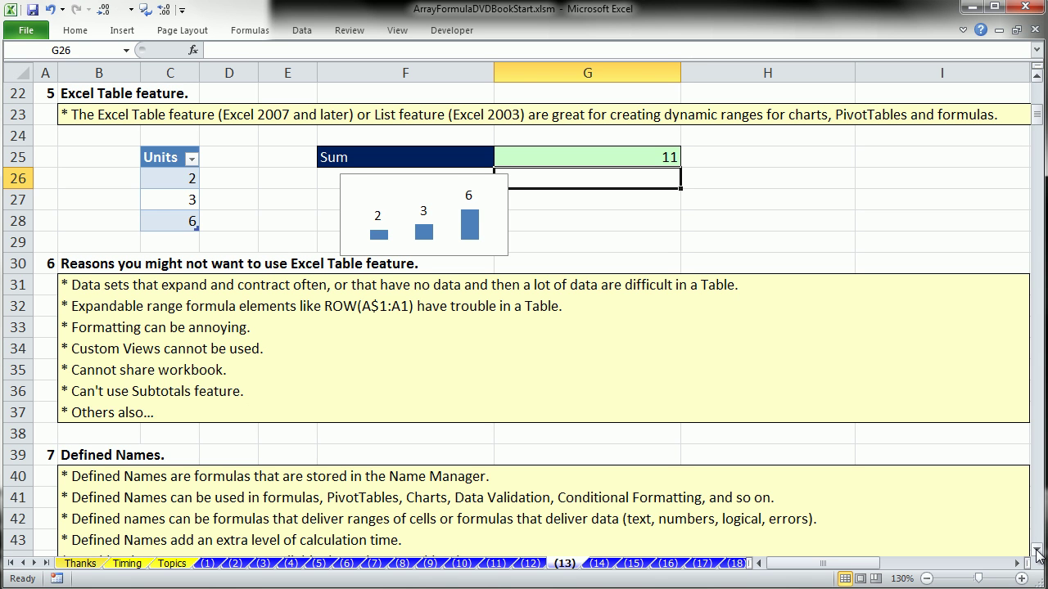
# - Review the notes on Excel Table drawbacks and Defined Names, down to the INDEX dynamic range examples in section 9
pyautogui.click(1037, 554)
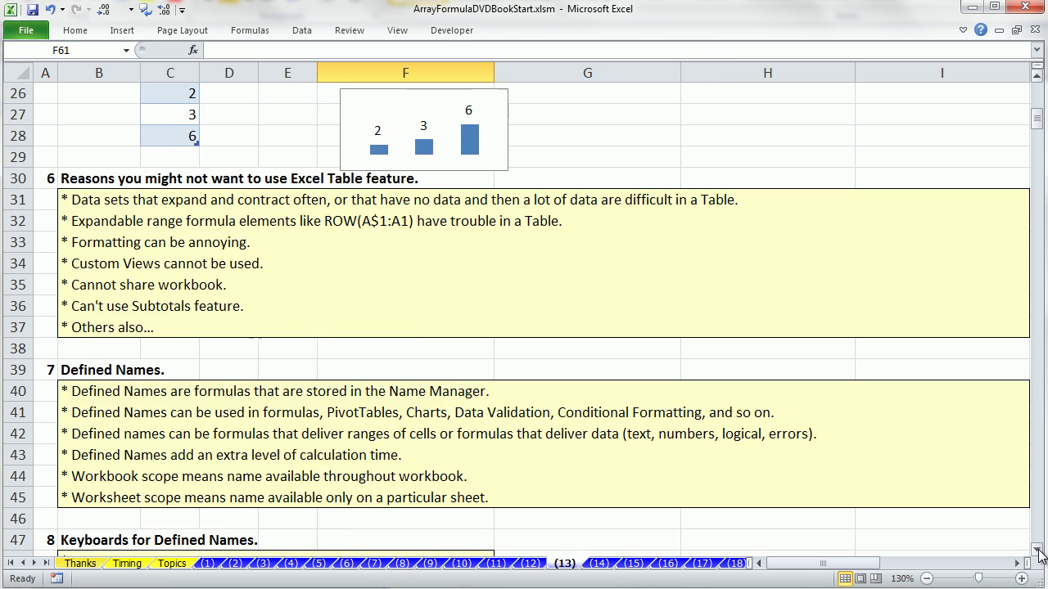
pyautogui.click(1036, 554)
pyautogui.click(1037, 554)
pyautogui.click(1037, 555)
pyautogui.click(1037, 554)
pyautogui.click(1037, 554)
pyautogui.click(1037, 554)
pyautogui.click(1037, 554)
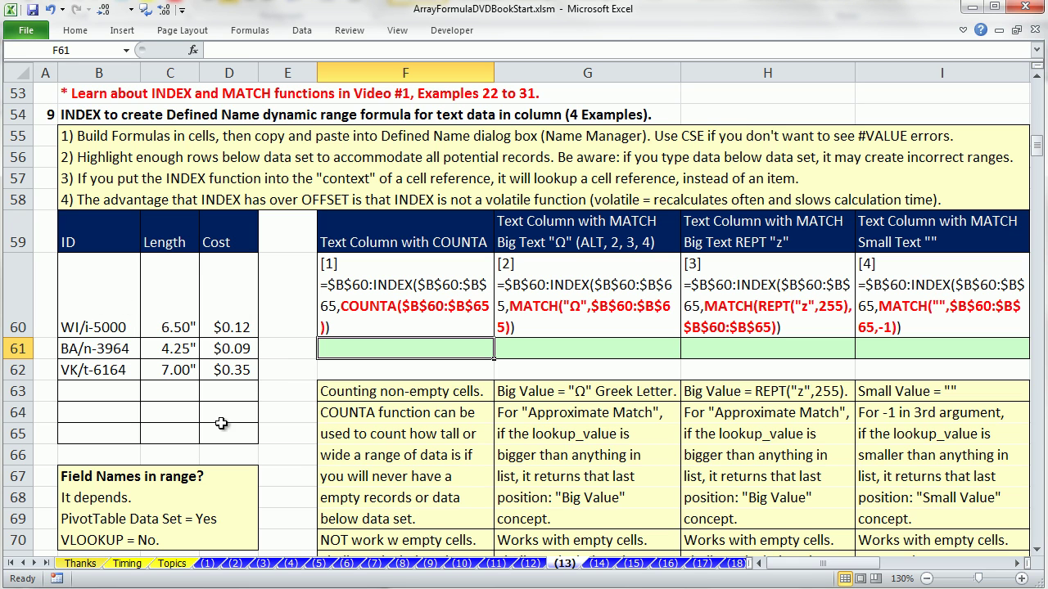
# - Examine the data area B60:D65, its spare rows B63:D65, and the ID column range B60:B65
pyautogui.moveTo(88, 325); pyautogui.dragTo(218, 437)
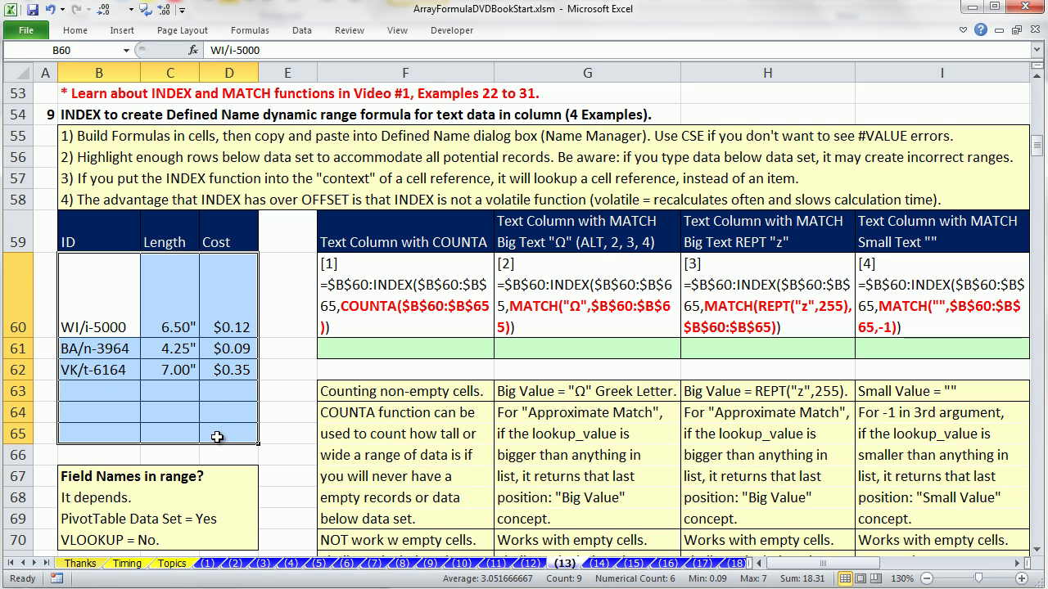
pyautogui.moveTo(98, 390); pyautogui.dragTo(254, 438)
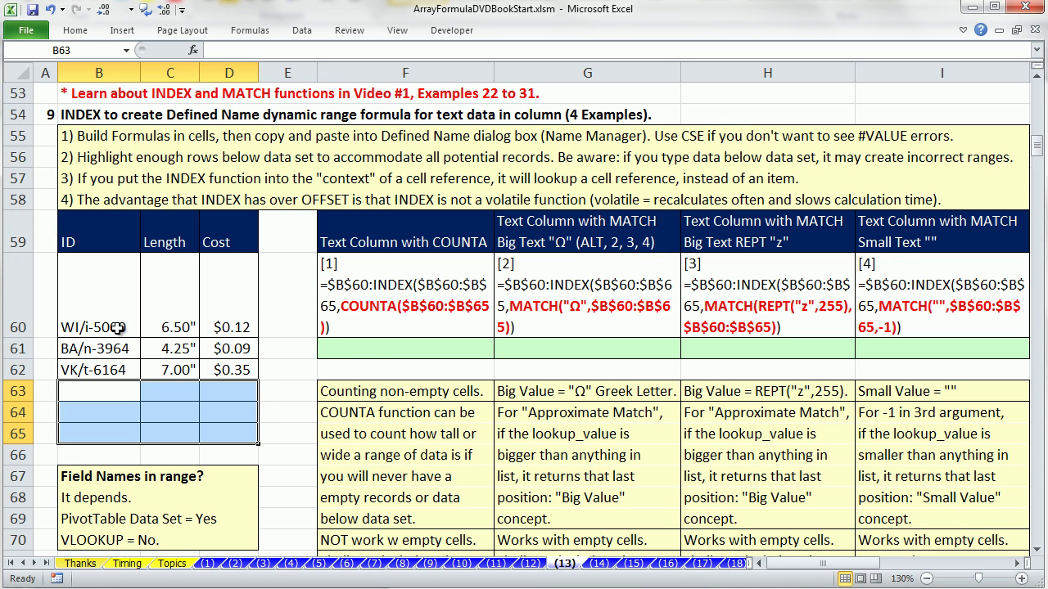
pyautogui.click(377, 350)
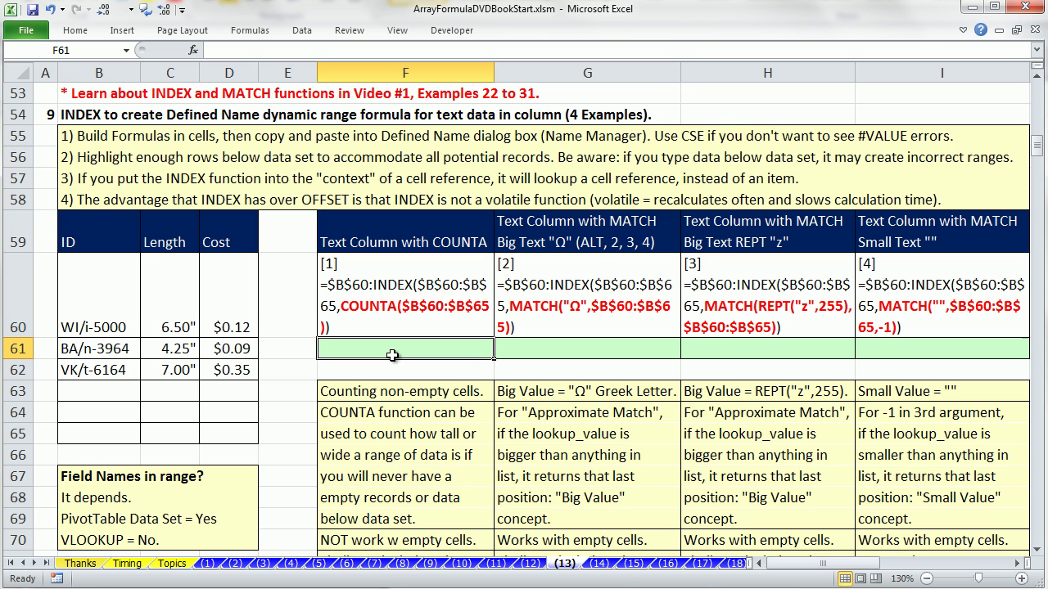
pyautogui.moveTo(90, 327); pyautogui.dragTo(97, 434)
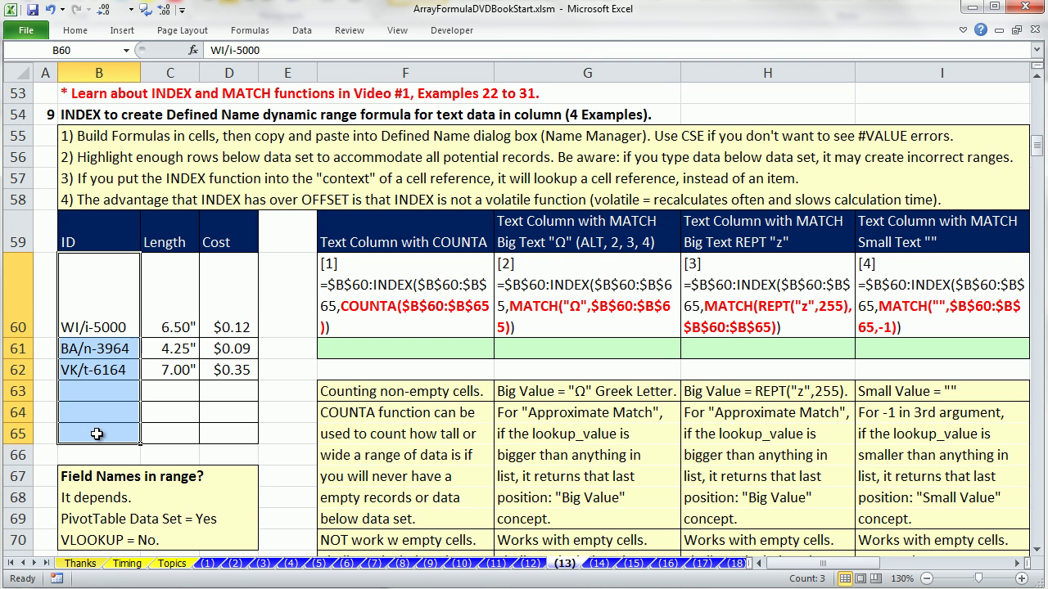
# - Enter the test texts sdsadasd in B63 and asdasd in B64, just below the ID entries B60:B62
pyautogui.moveTo(100, 311); pyautogui.dragTo(97, 370)
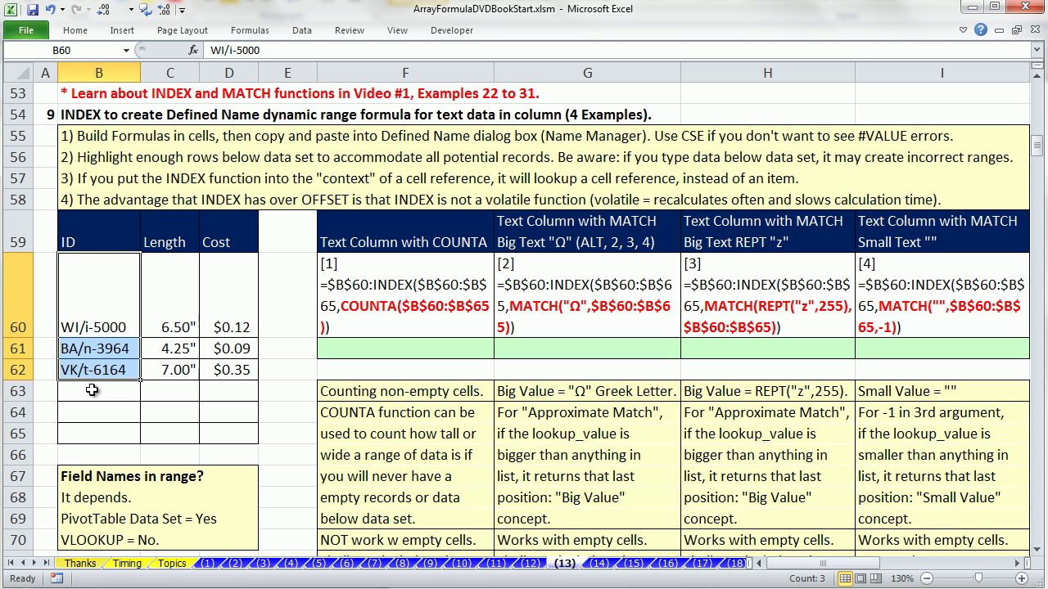
pyautogui.click(92, 391)
pyautogui.write('sdsadasd')
pyautogui.press('Return')
pyautogui.write('asdasd')
# - Clear the test texts from B63 and B64, checking the empty record row B63:D63 in between
pyautogui.click(117, 391)
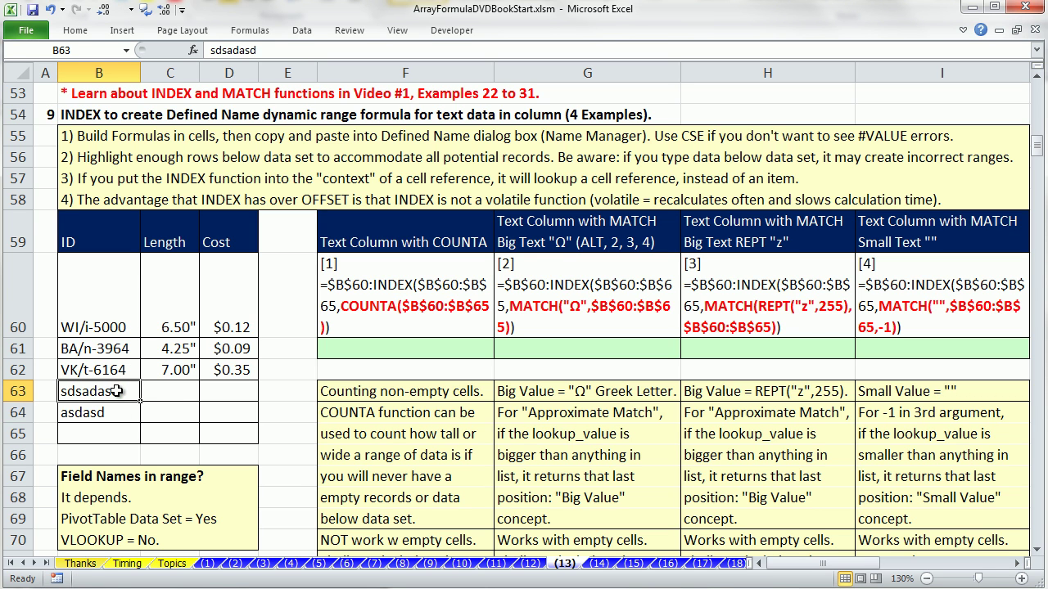
pyautogui.press('Delete')
pyautogui.moveTo(99, 397); pyautogui.dragTo(214, 396)
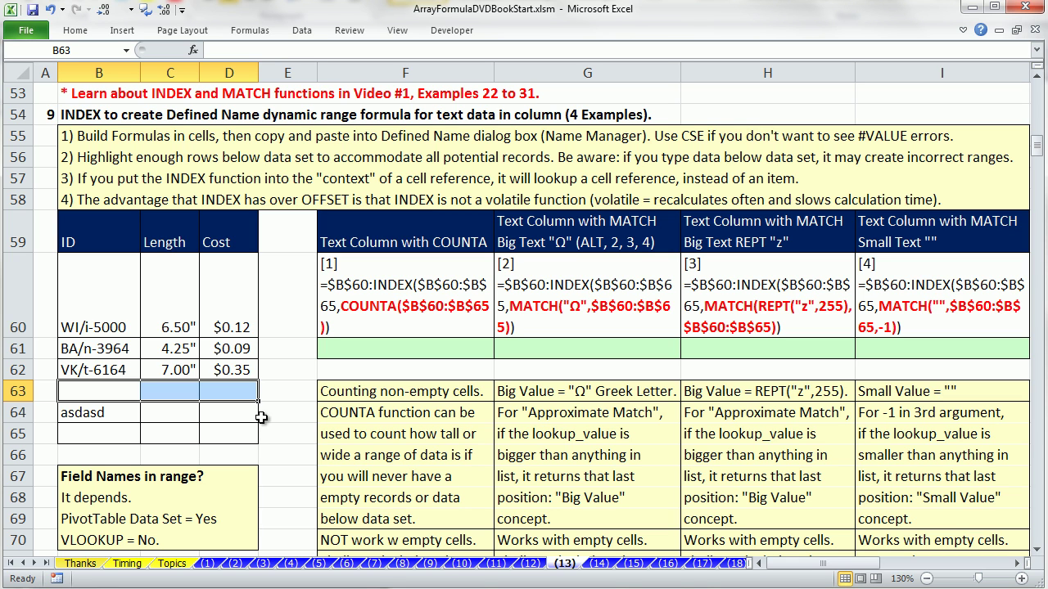
pyautogui.click(127, 413)
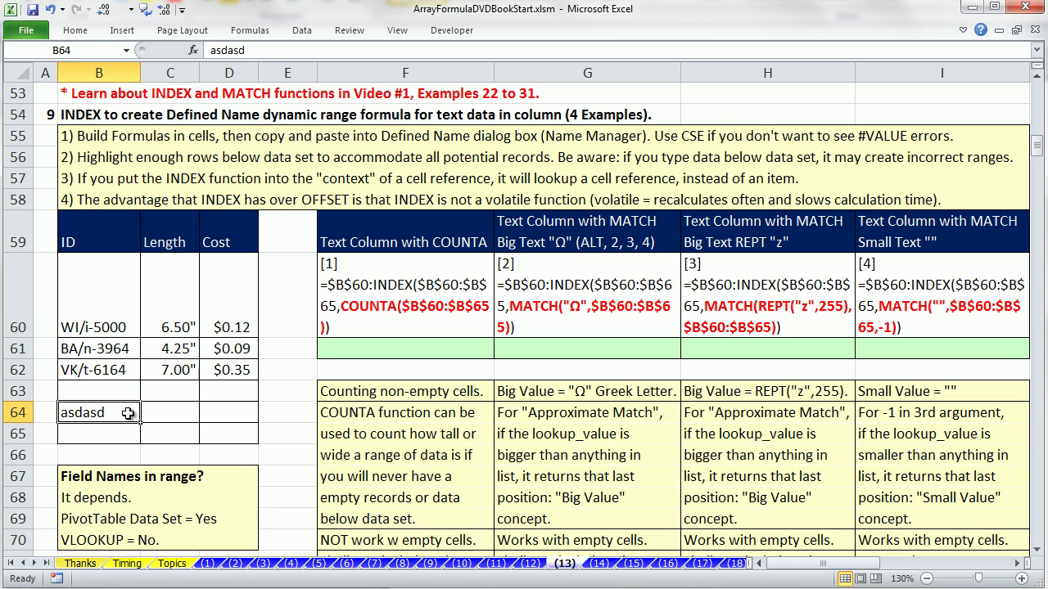
pyautogui.press('Delete')
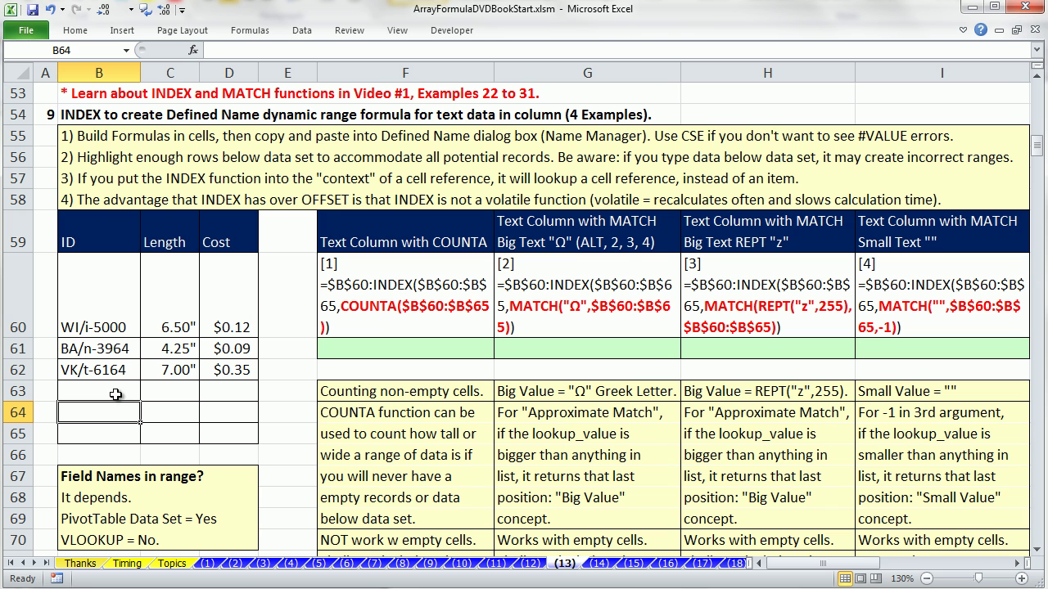
# - Enter =INDEX($B$60:$B$65,COUNTA($B$60:$B$65)) in F61 to look up the last ID
pyautogui.click(388, 347)
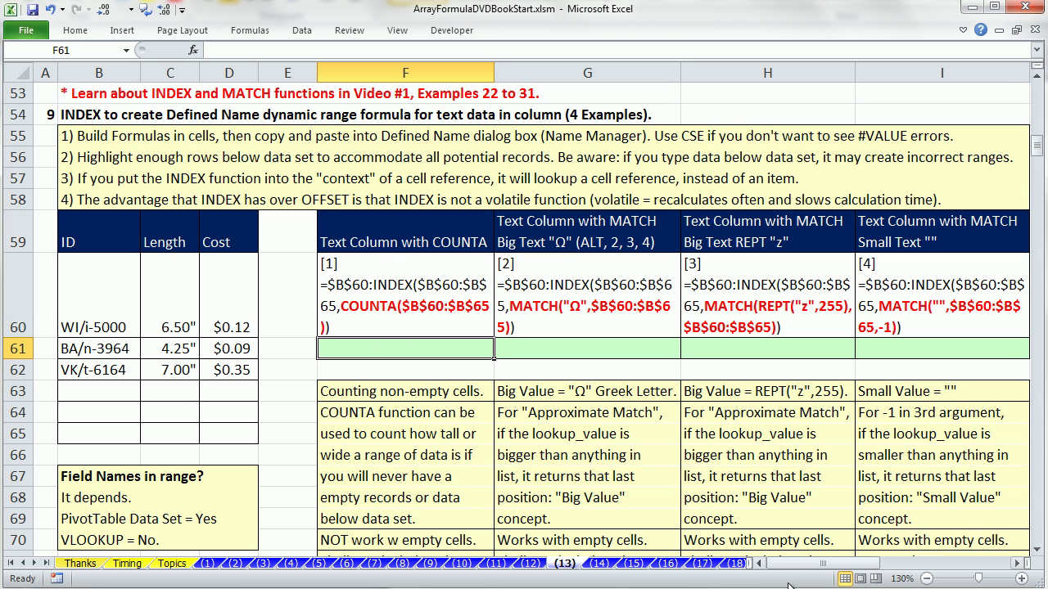
pyautogui.write('=INDEX(')
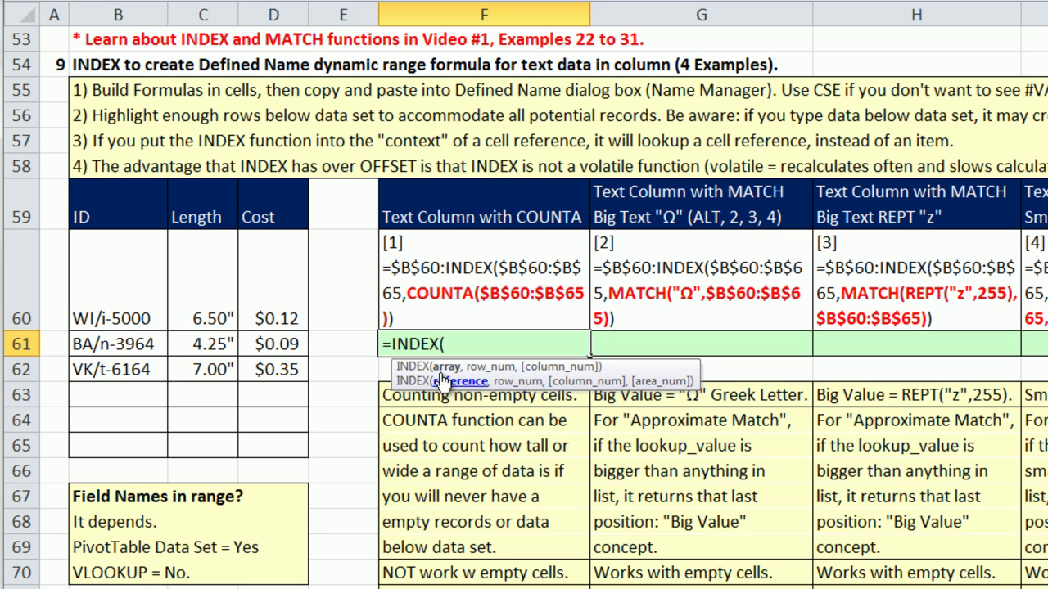
pyautogui.moveTo(96, 255); pyautogui.dragTo(116, 448)
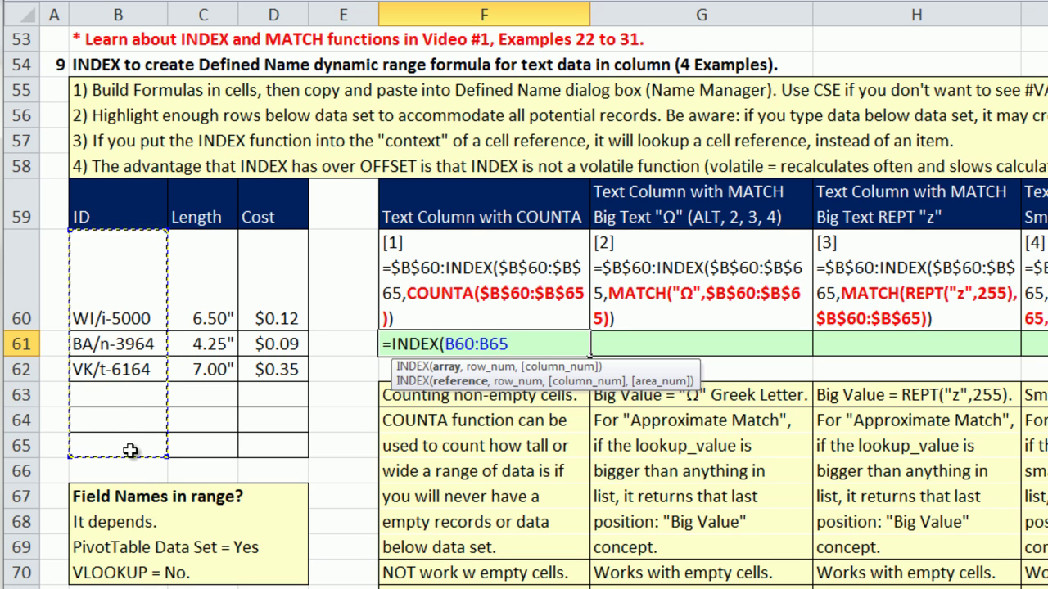
pyautogui.press('F4')
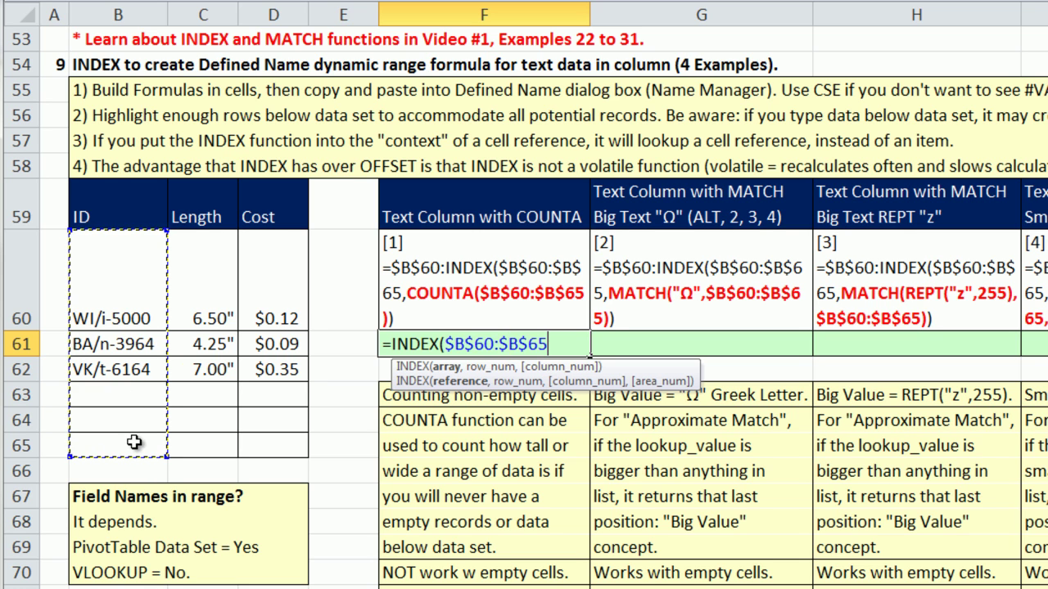
pyautogui.write(',')
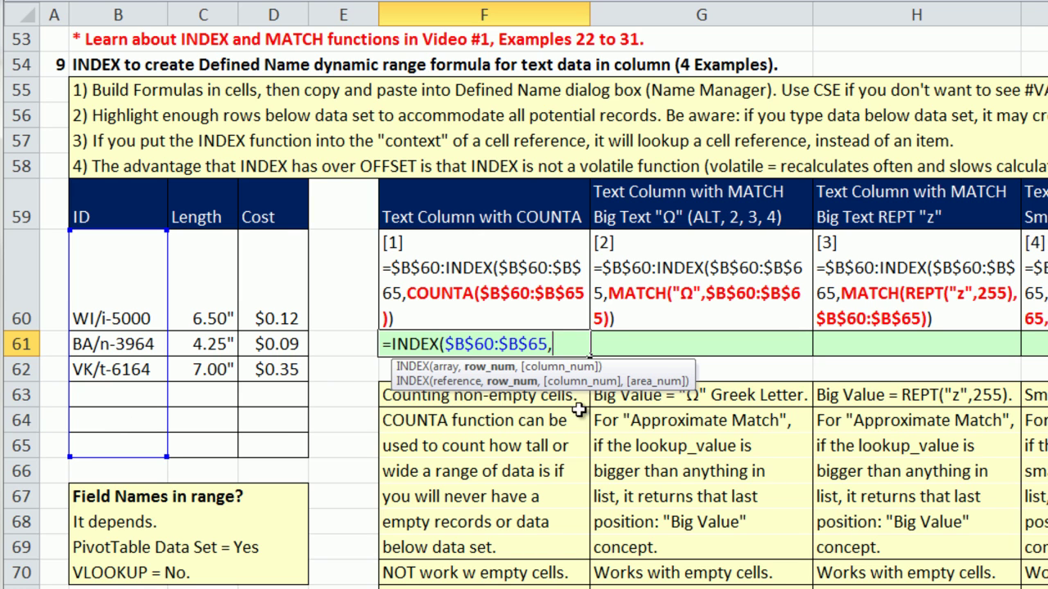
pyautogui.write('counta')
pyautogui.press('Tab')
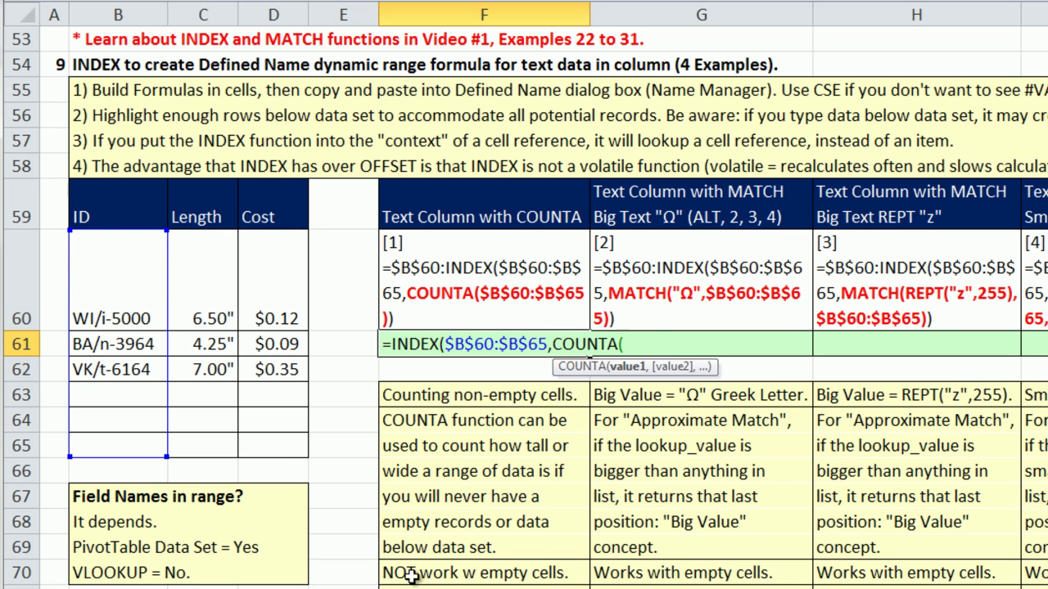
pyautogui.moveTo(121, 269); pyautogui.dragTo(124, 438)
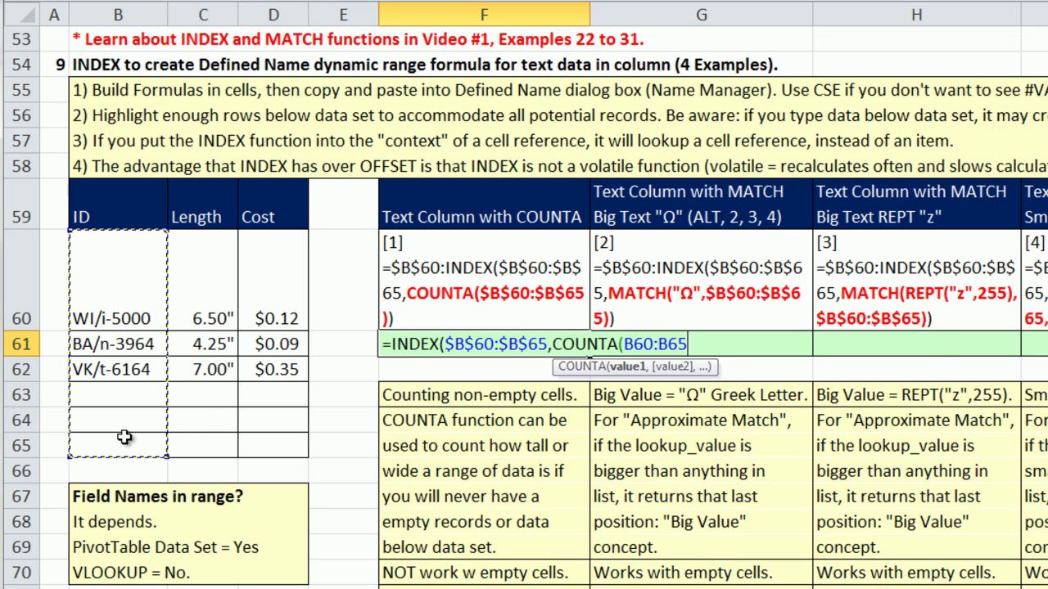
pyautogui.press('F4')
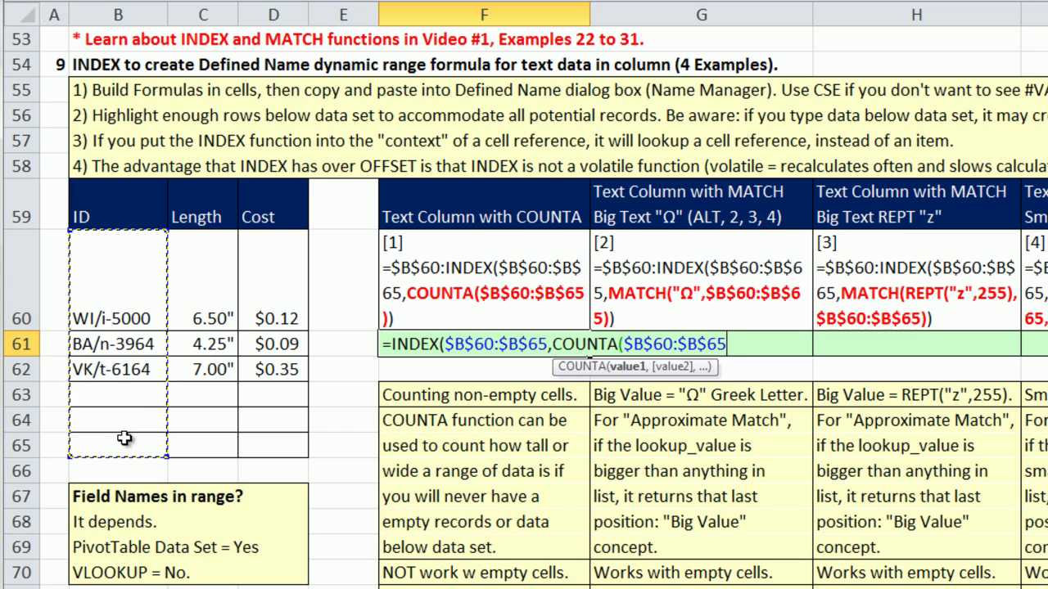
pyautogui.write(')')
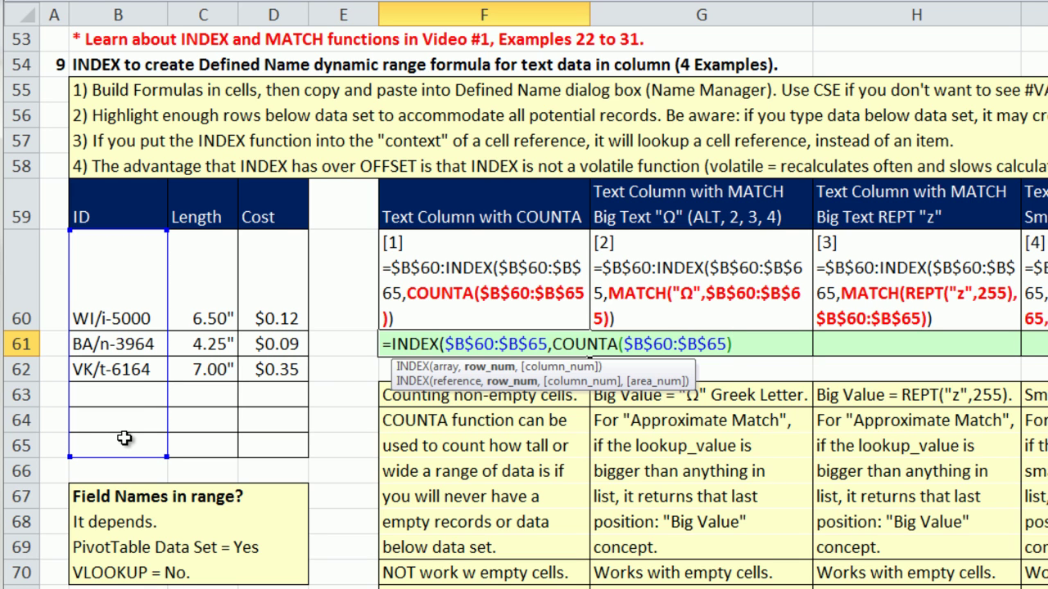
pyautogui.write(')')
pyautogui.press('Return')
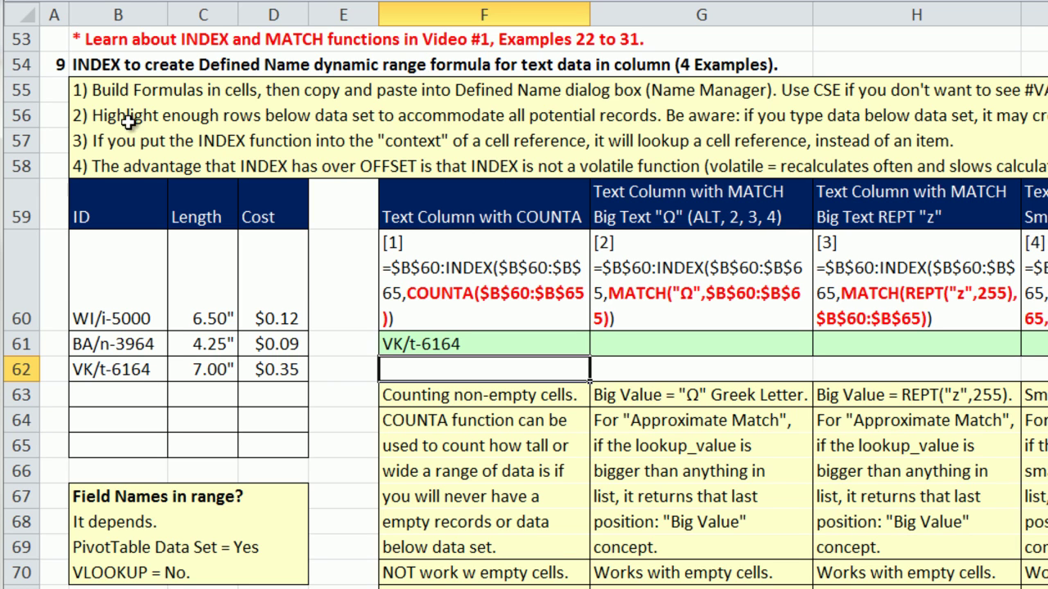
# - Add the absolute start reference $B$60 and a range colon before INDEX in the F61 formula
pyautogui.doubleClick(409, 344)
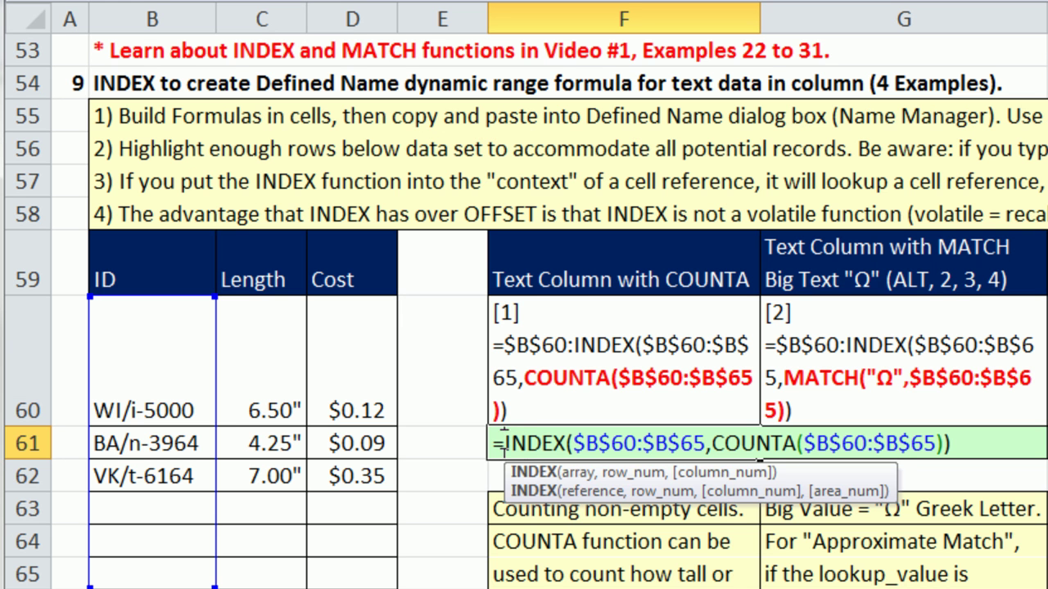
pyautogui.click(504, 442)
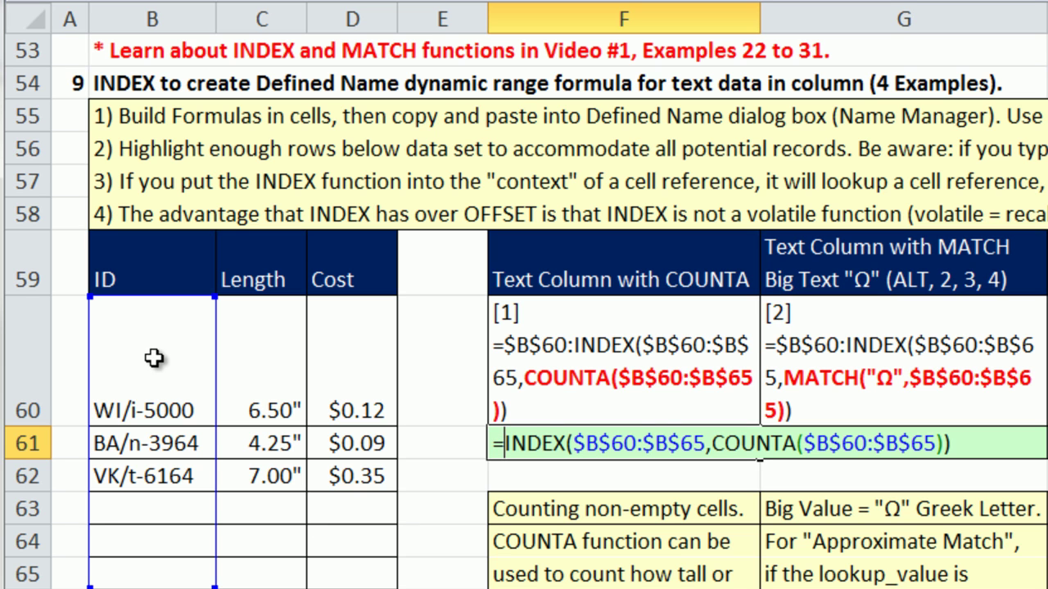
pyautogui.click(154, 358)
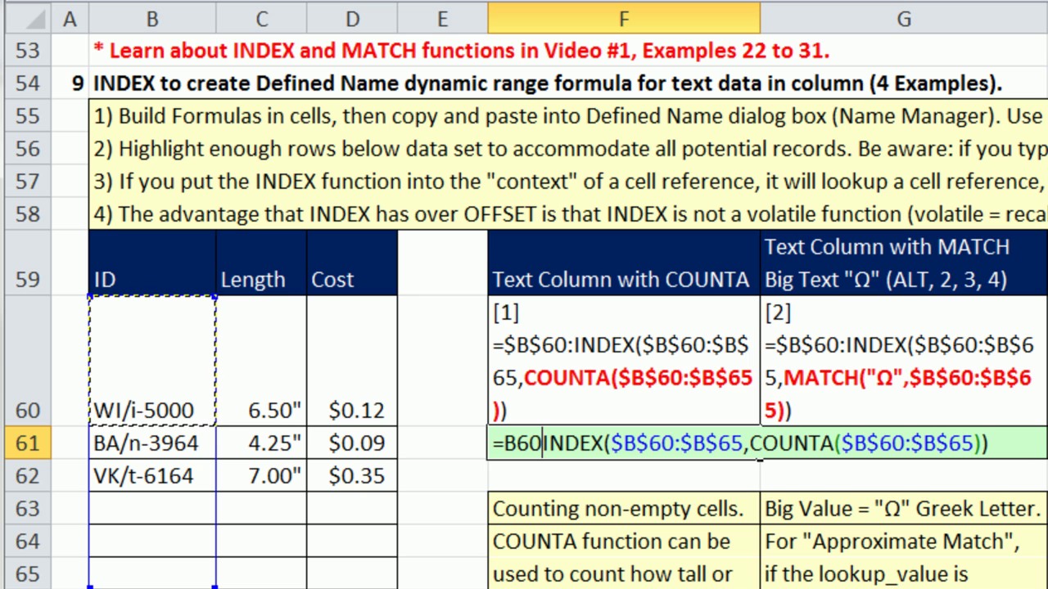
pyautogui.write(':B60')
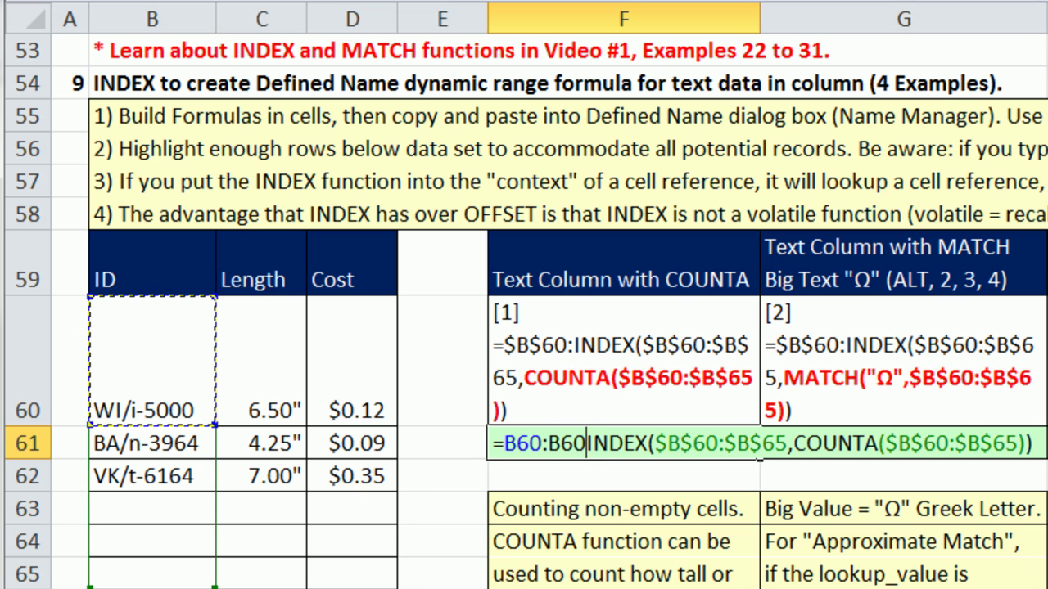
pyautogui.press('BackSpace')
pyautogui.press('BackSpace')
pyautogui.press('BackSpace')
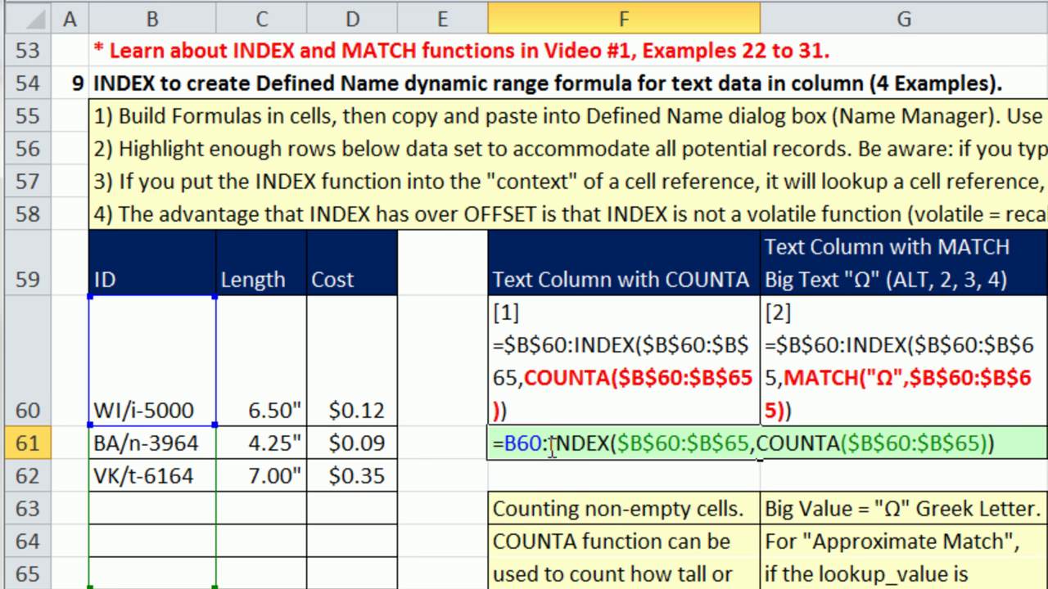
pyautogui.moveTo(550, 443); pyautogui.dragTo(754, 482)
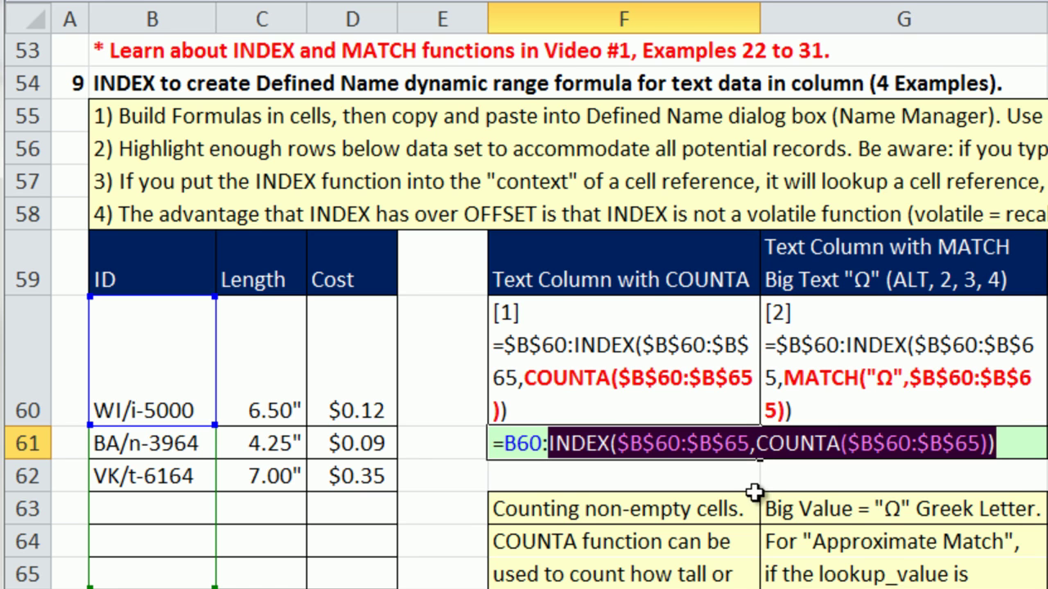
pyautogui.click(518, 442)
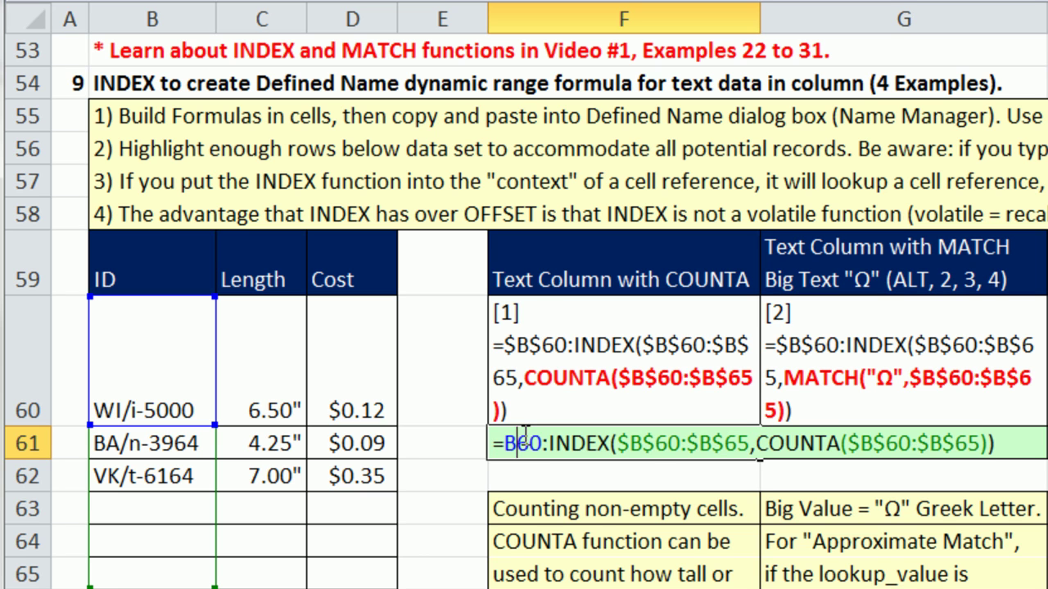
pyautogui.press('F4')
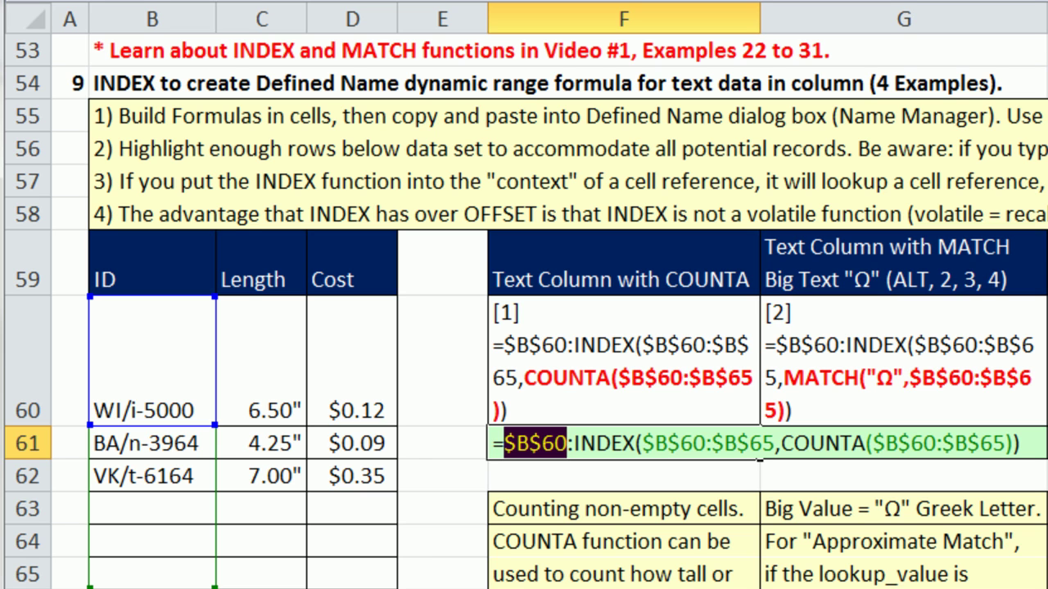
# - Evaluate the whole F61 formula in place twice to examine its array, restoring the formula each time
pyautogui.moveTo(1036, 448); pyautogui.dragTo(439, 449)
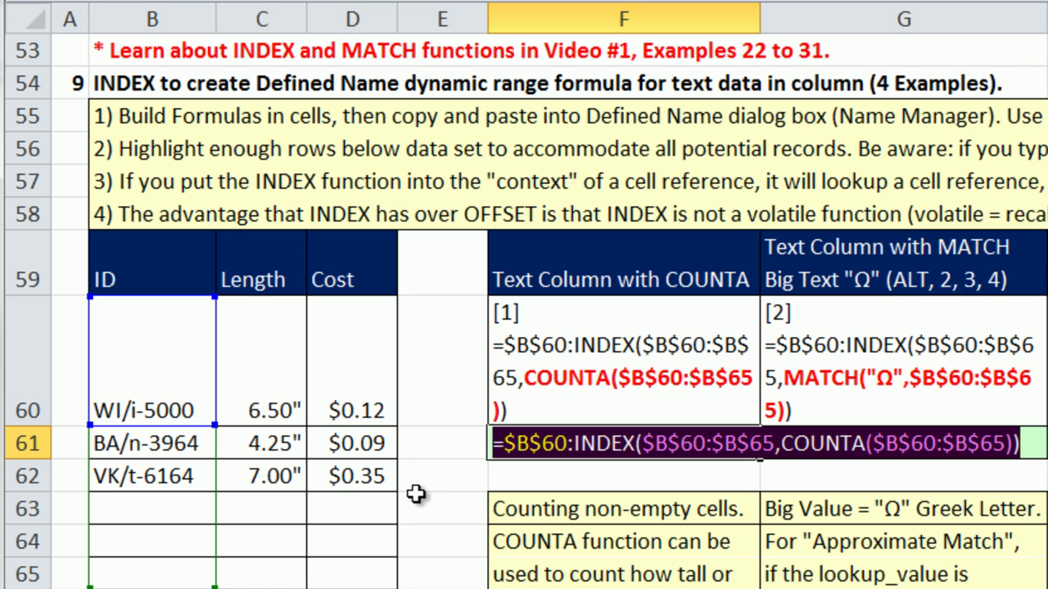
pyautogui.press('F9')
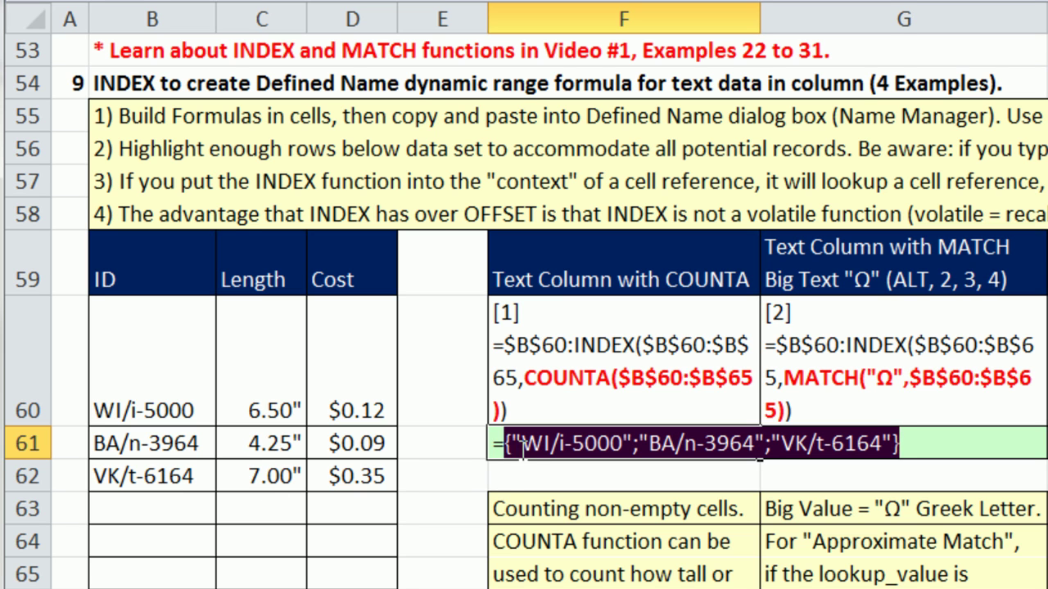
pyautogui.hotkey('ctrl', 'z')
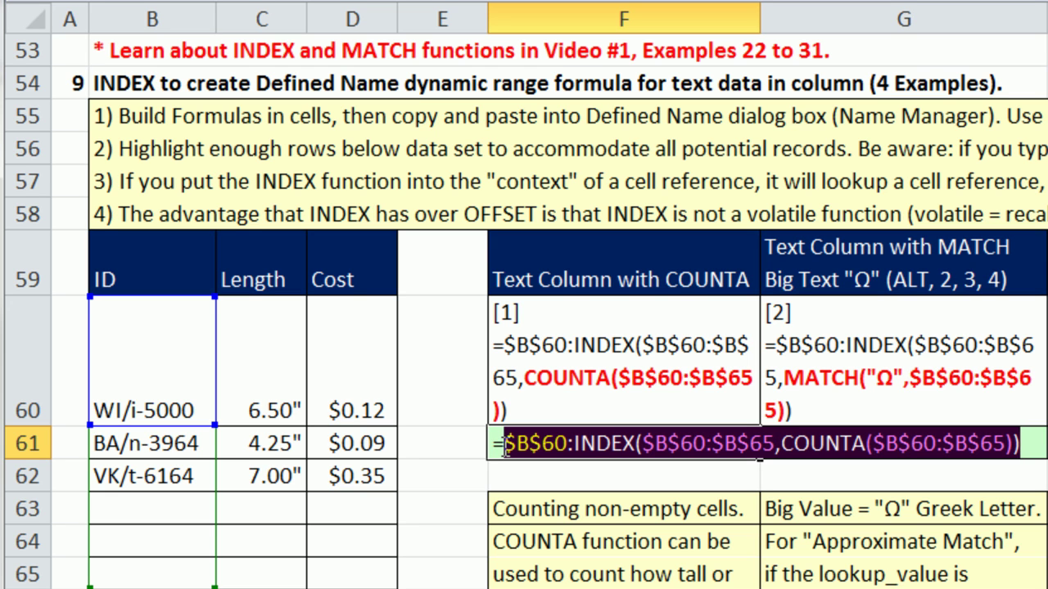
pyautogui.press('F9')
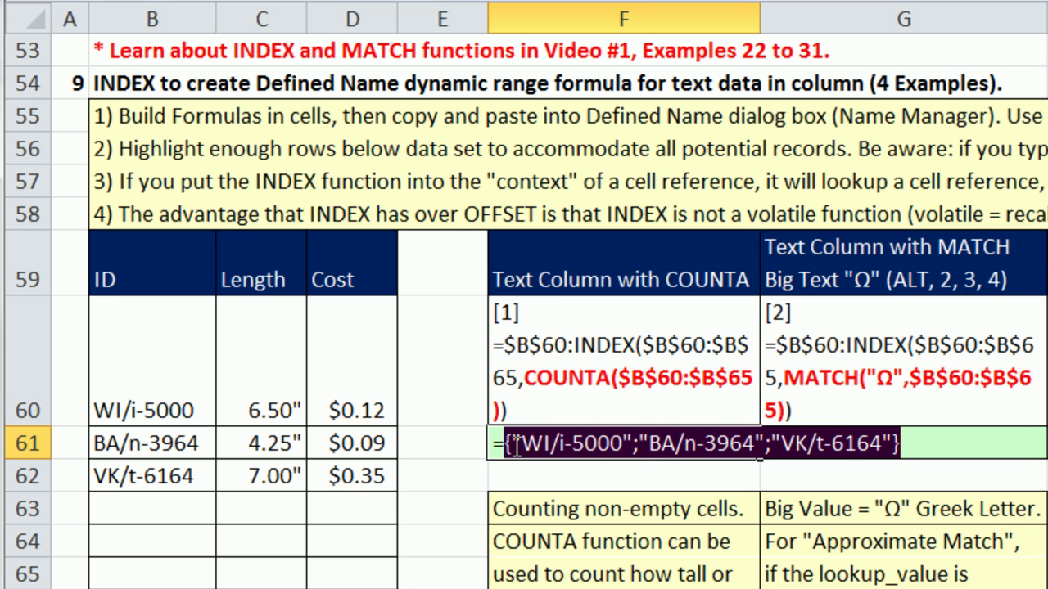
pyautogui.hotkey('ctrl', 'z')
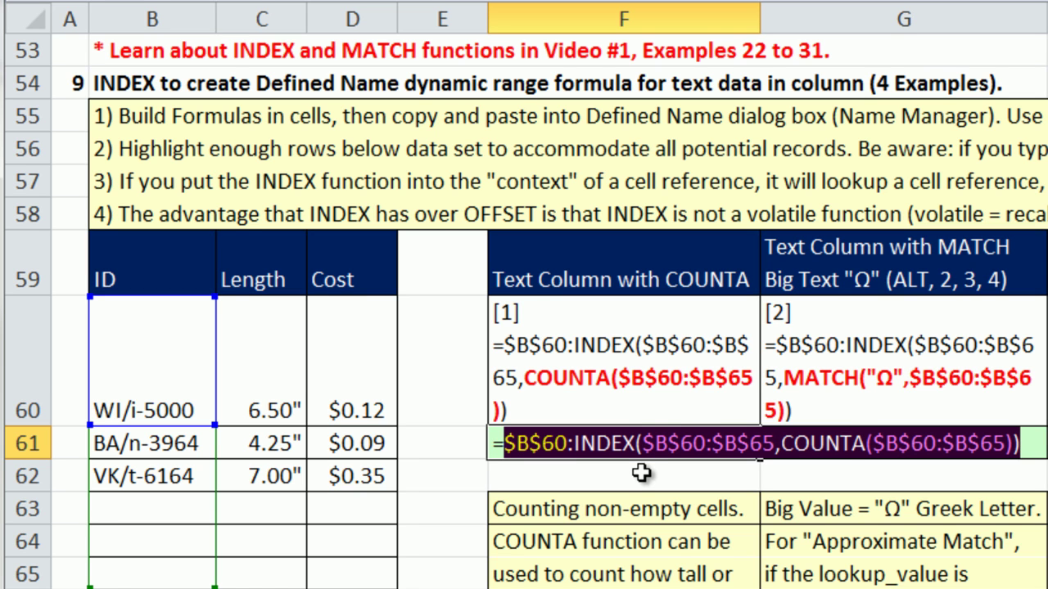
# - Commit the $B$60:INDEX formula in F61, and re-enter it as an array formula
pyautogui.press('Return')
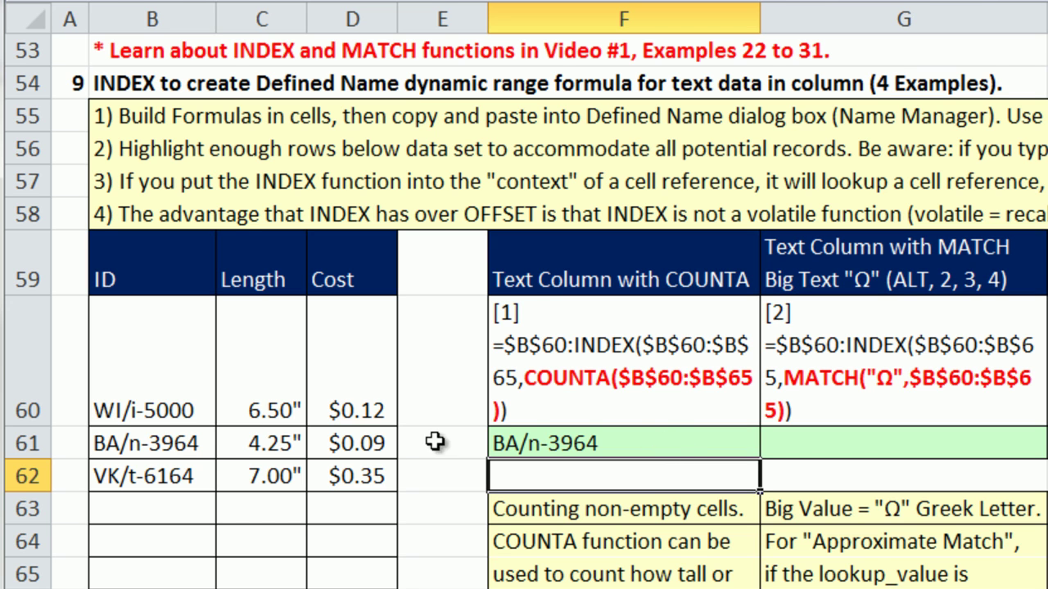
pyautogui.doubleClick(575, 433)
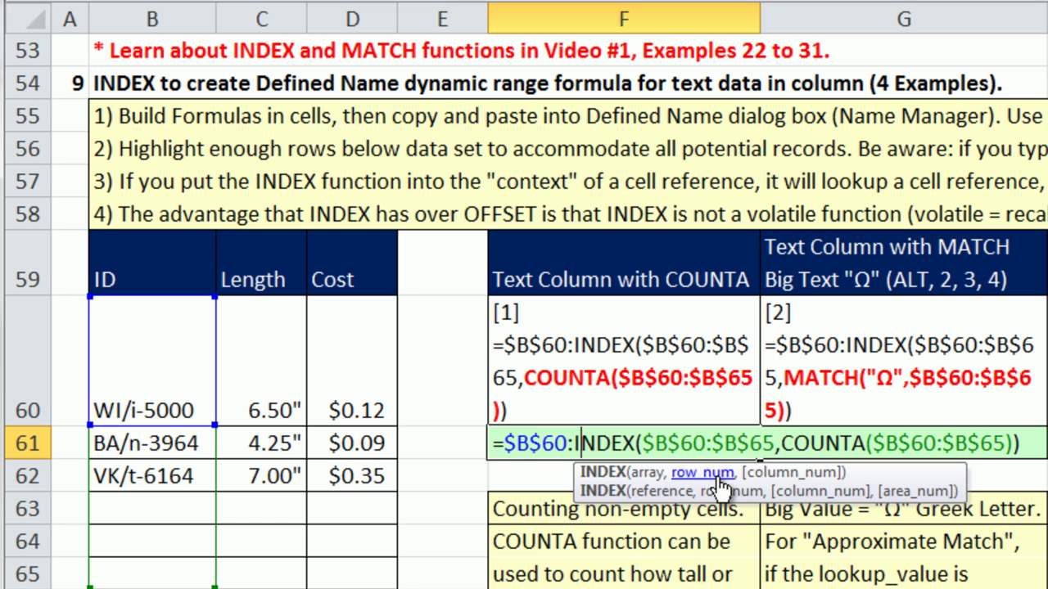
pyautogui.press('Escape')
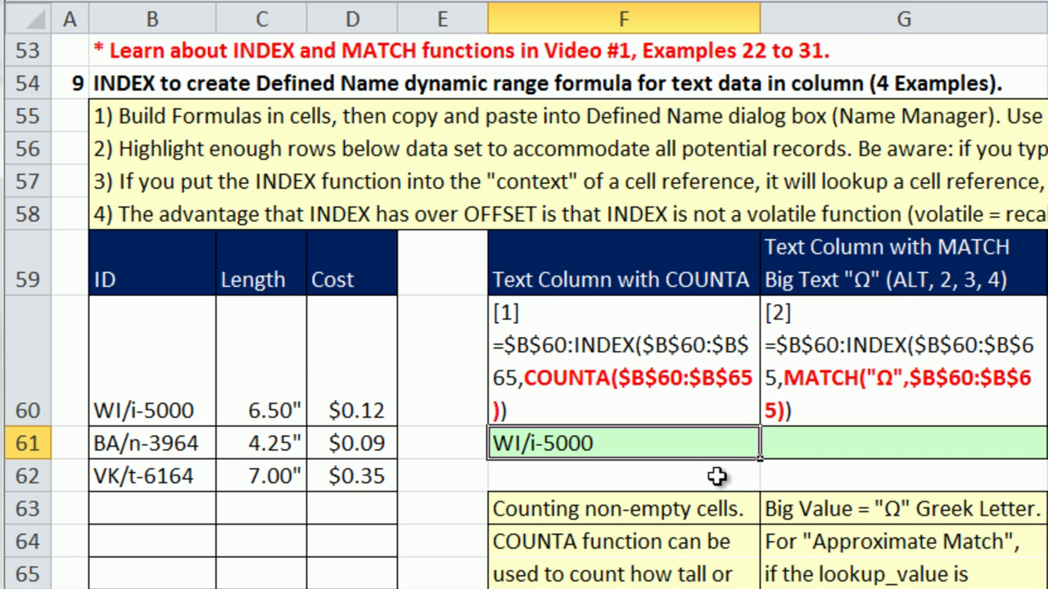
# - Step through the COUNTA and INDEX parts of the F61 formula with Evaluate Formula, and close the evaluation
pyautogui.hotkey('alt', 'm')
pyautogui.press('v')
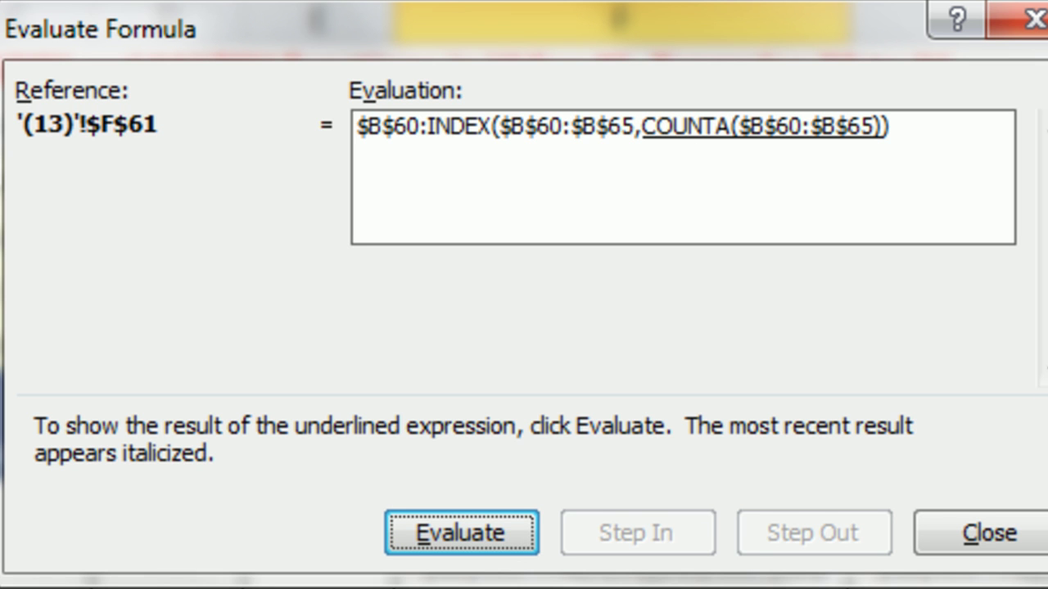
pyautogui.press('Return')
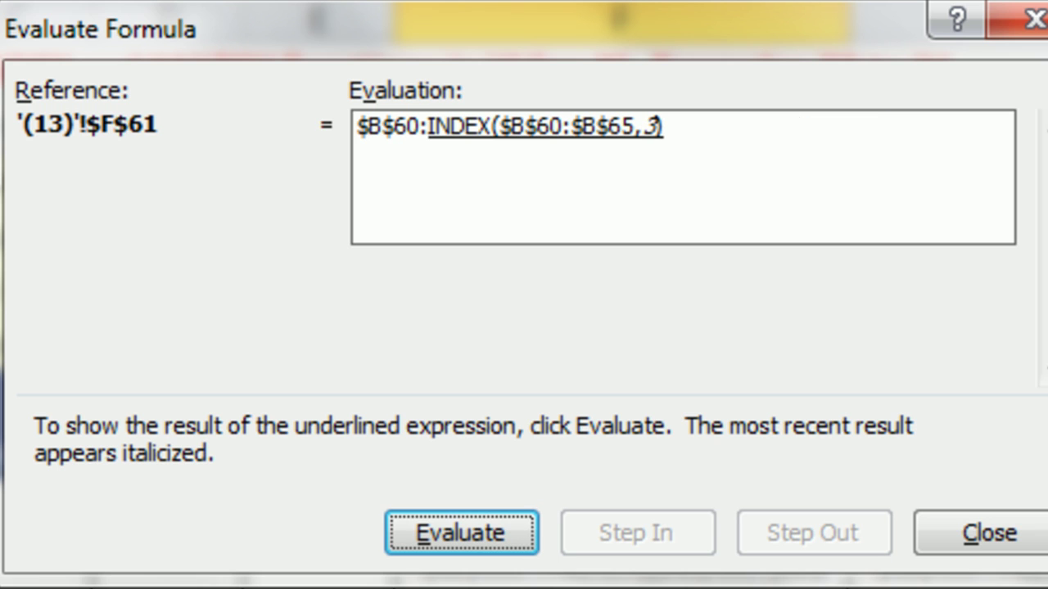
pyautogui.press('Return')
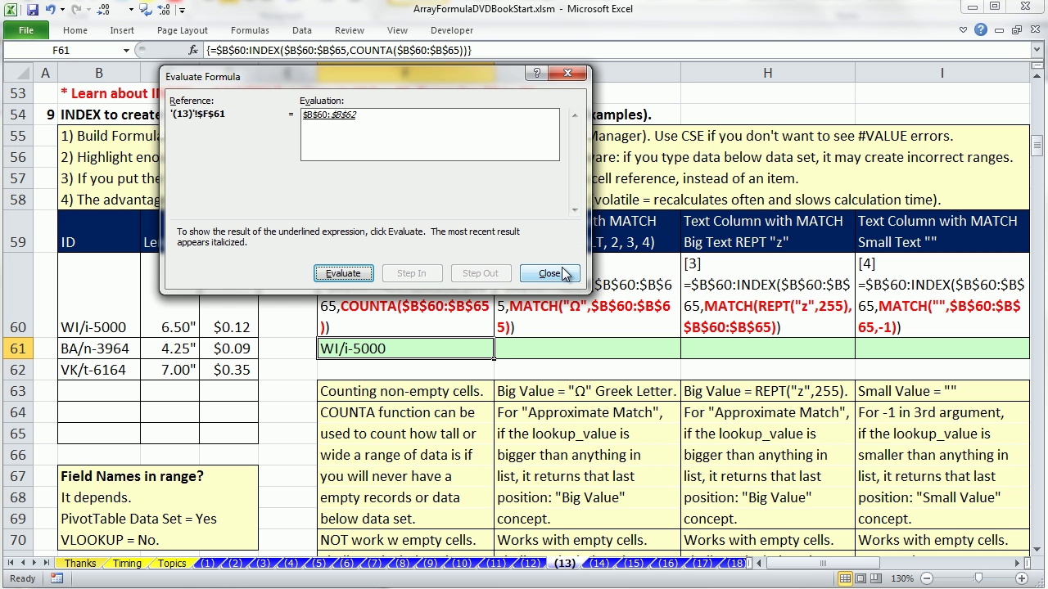
pyautogui.click(986, 533)
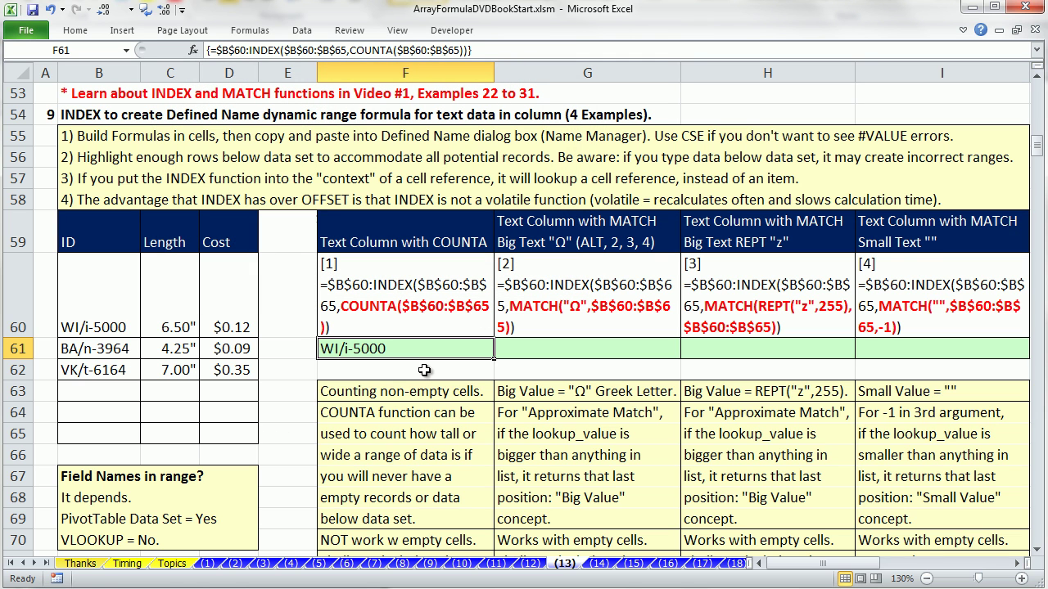
# - Enter the test text rrs in B64, leaving an empty cell between it and the ID data
pyautogui.click(97, 414)
pyautogui.write('rrs')
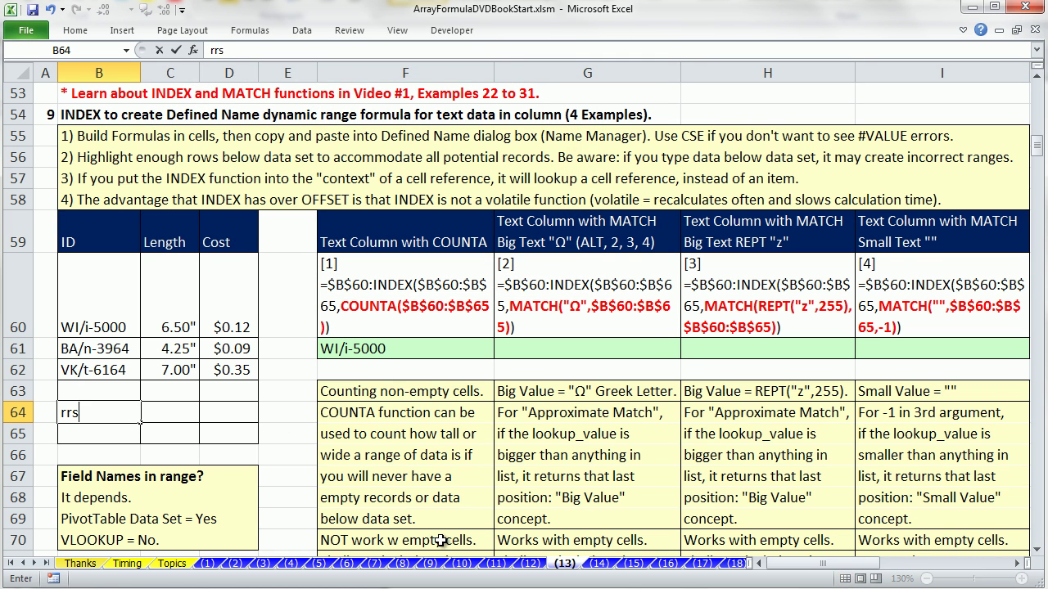
pyautogui.hotkey('ctrl', 'Return')
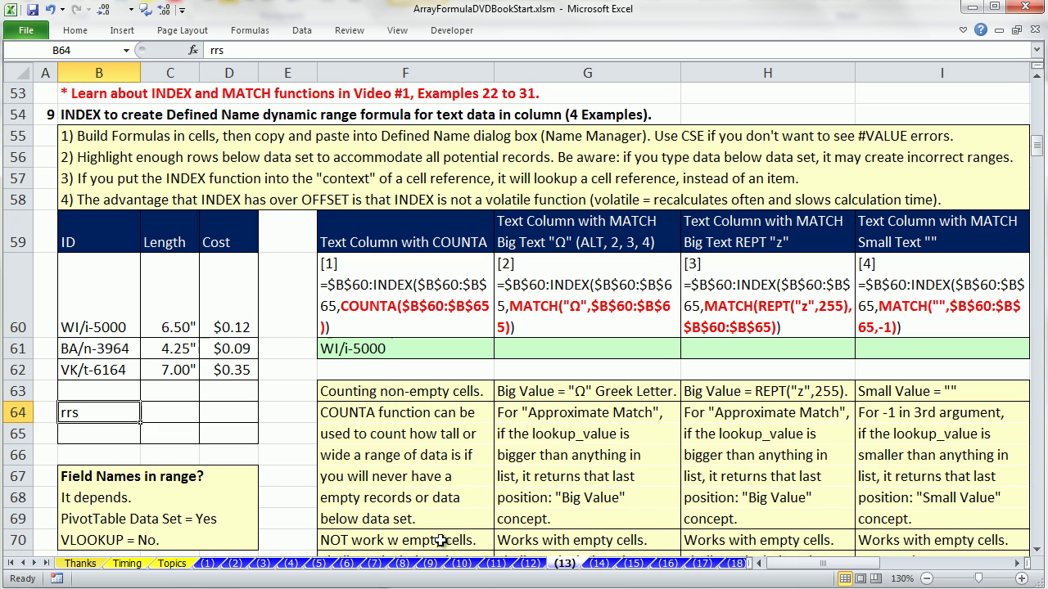
# - Evaluate the whole F61 formula in place to examine its array, and restore the formula
pyautogui.doubleClick(383, 350)
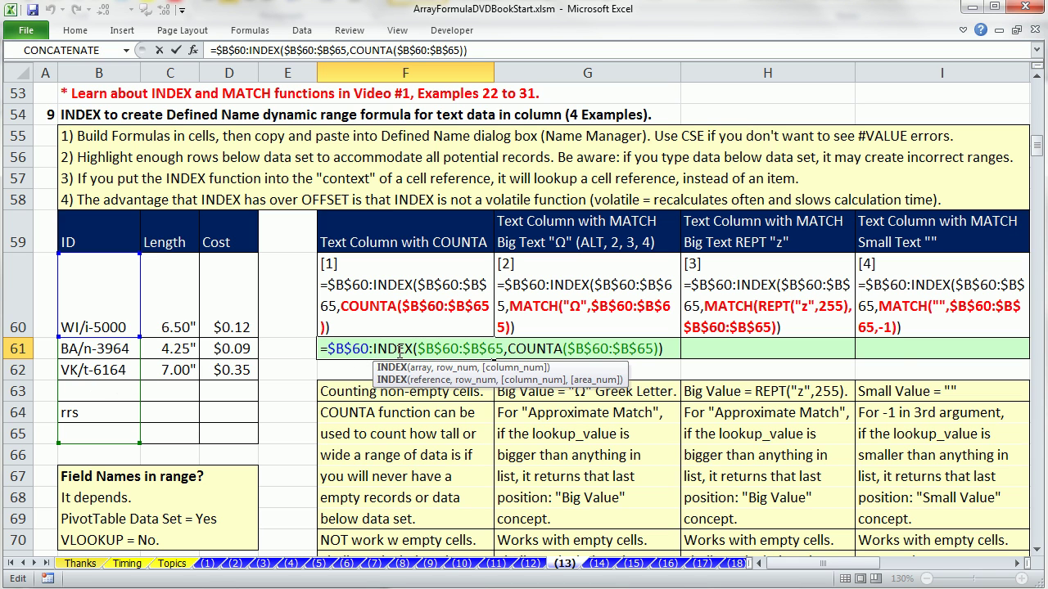
pyautogui.moveTo(326, 349); pyautogui.dragTo(665, 349)
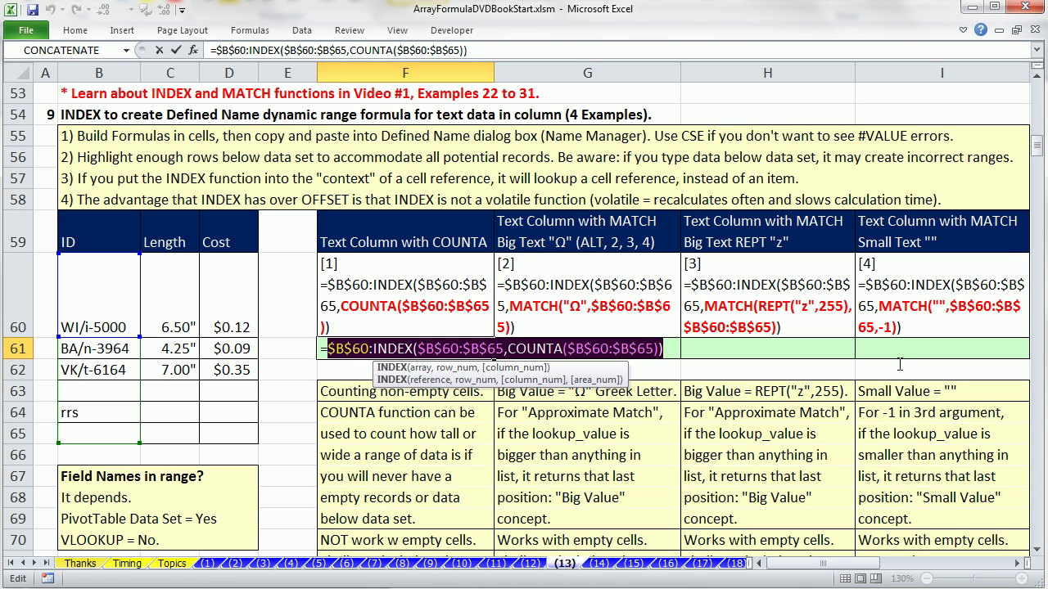
pyautogui.press('F9')
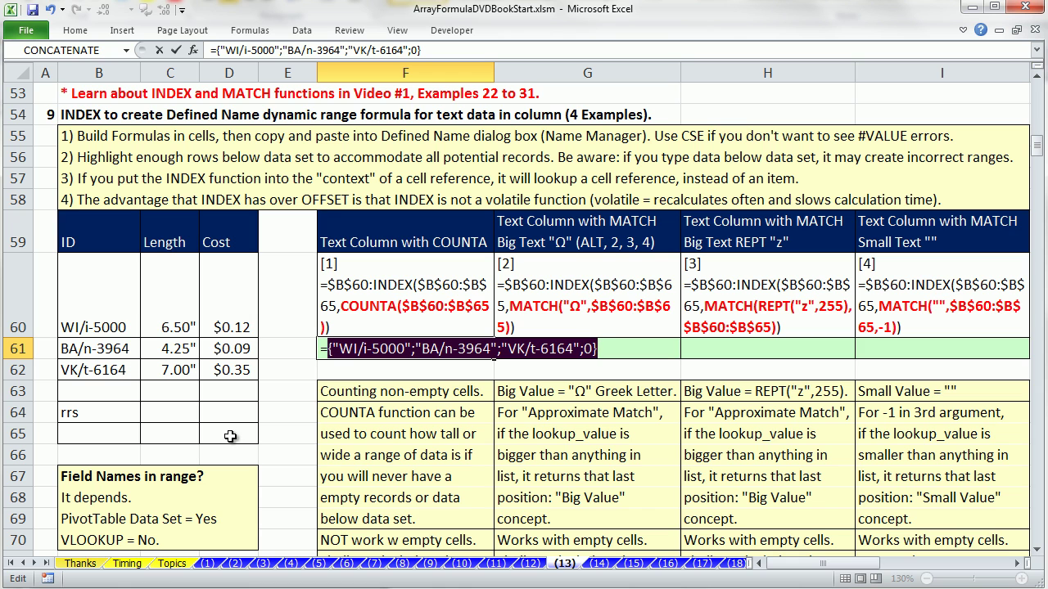
pyautogui.press('Escape')
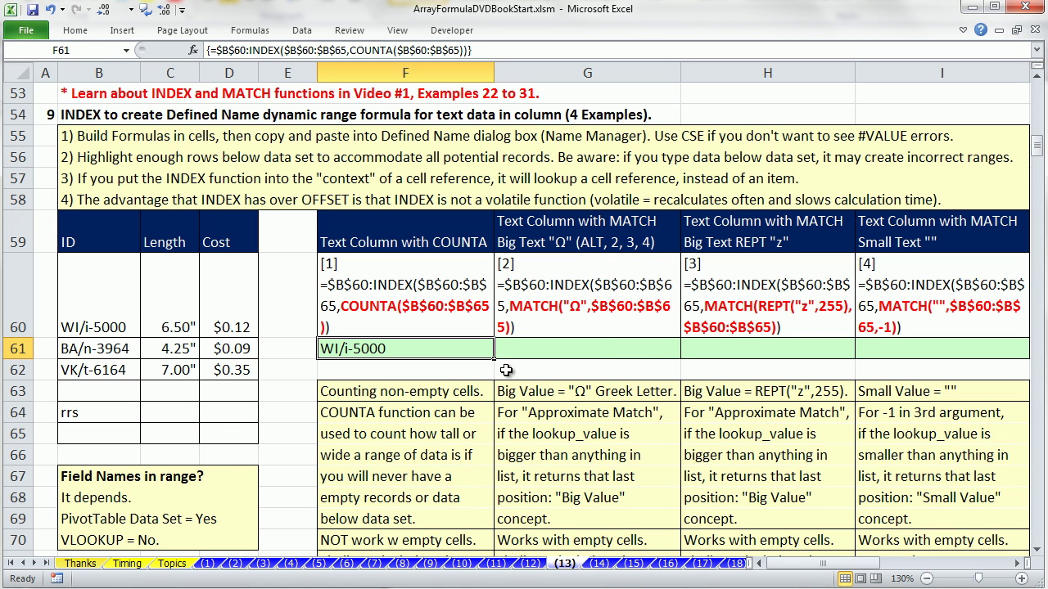
# - Copy the =$B$60:INDEX($B$60:$B$65, portion of the F61 formula into G61, keeping F61 as an array formula
pyautogui.doubleClick(419, 352)
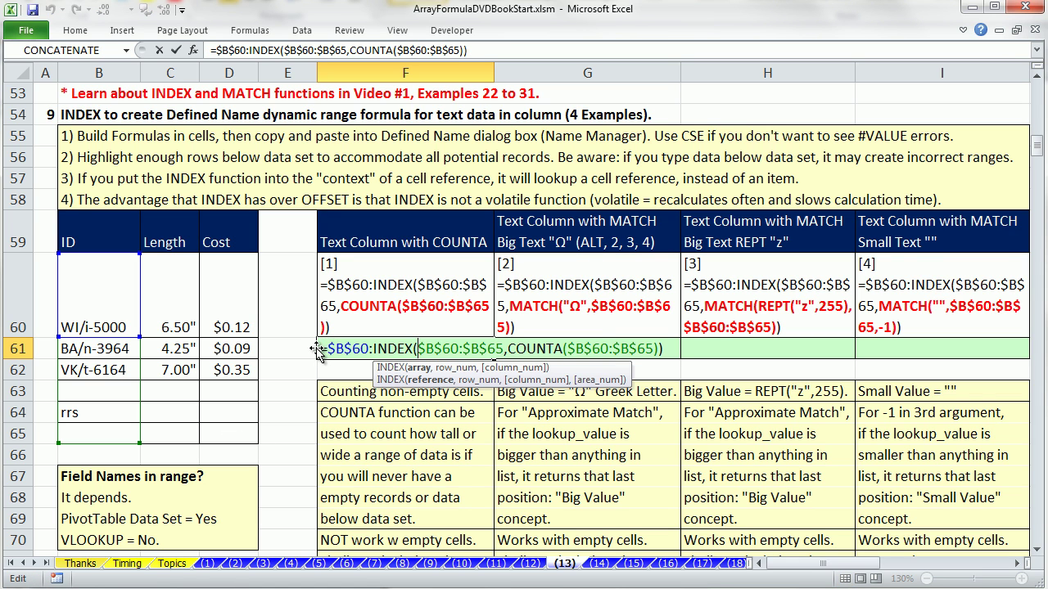
pyautogui.moveTo(319, 349); pyautogui.dragTo(508, 350)
pyautogui.hotkey('ctrl', 'c')
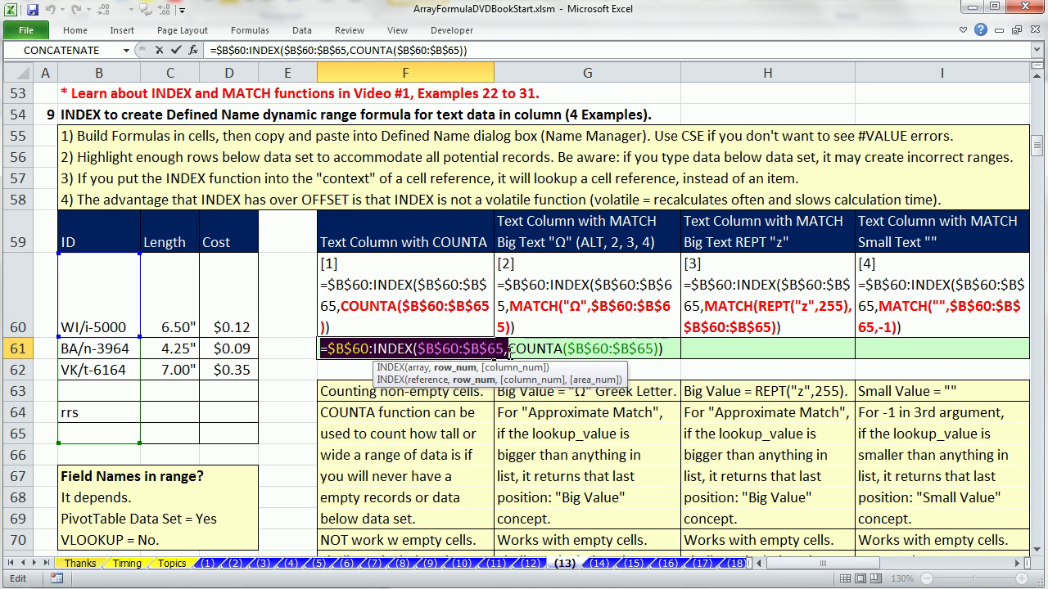
pyautogui.hotkey('ctrl', 'shift', 'Return')
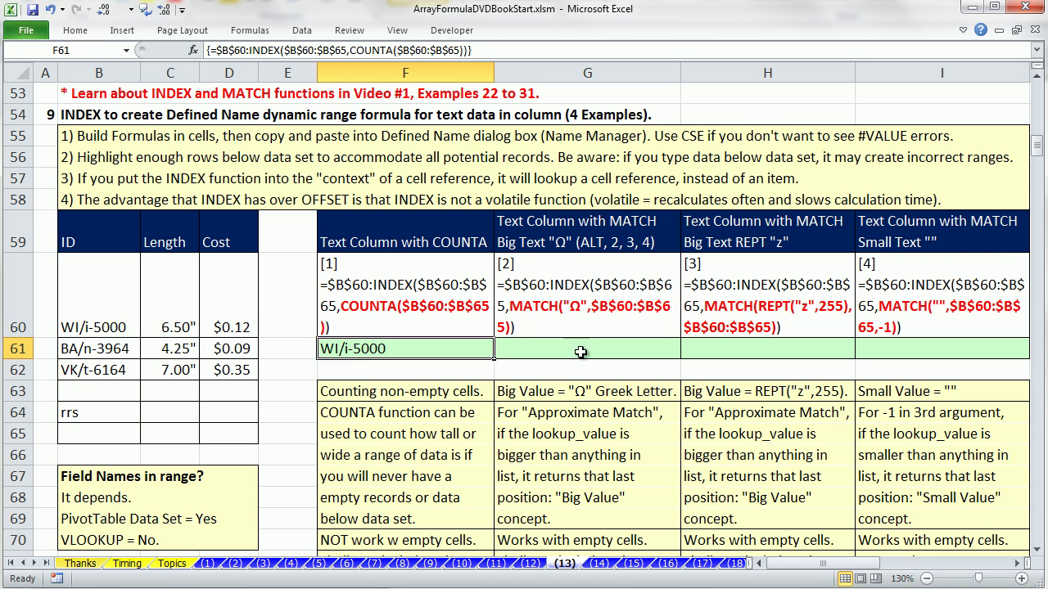
pyautogui.click(581, 352)
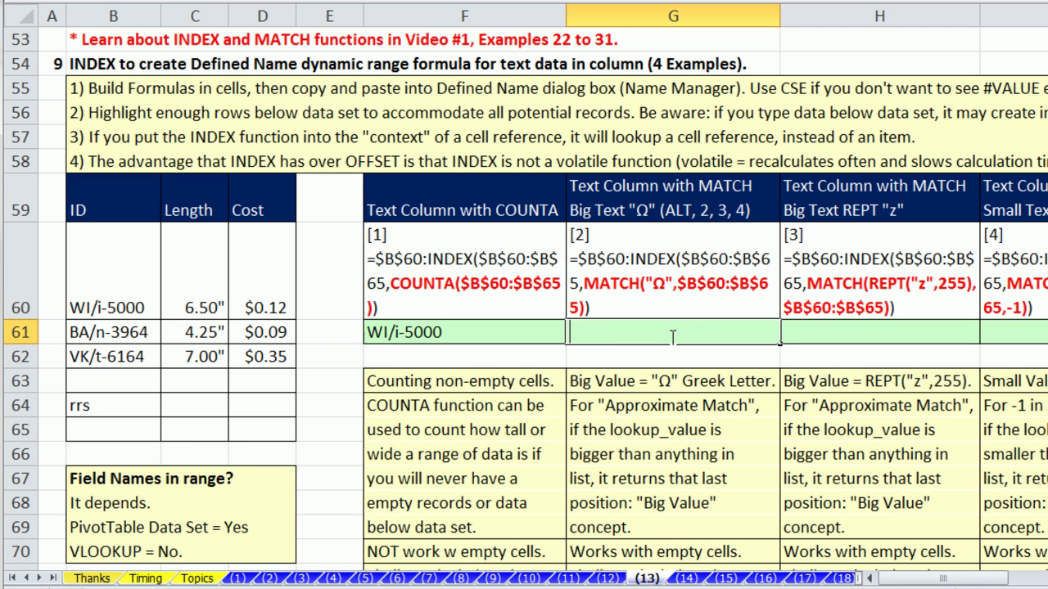
pyautogui.press('F2')
pyautogui.hotkey('ctrl', 'v')
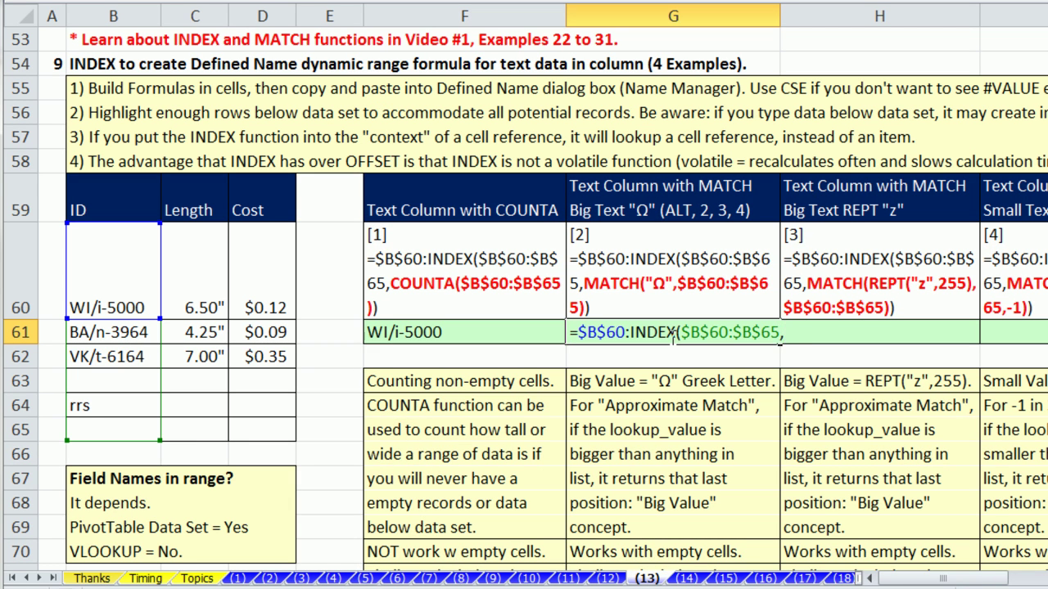
pyautogui.click(784, 332)
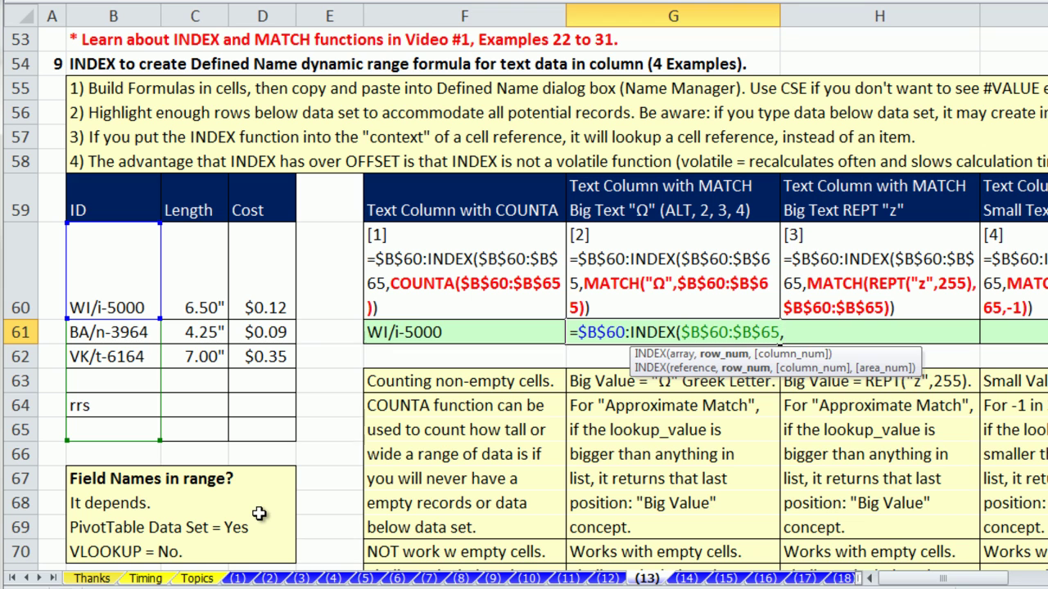
# - Complete the G61 formula with MATCH("Ω",$B$60:$B$65) as the INDEX row number, using an absolute lookup array
pyautogui.write('ma')
pyautogui.press('Tab')
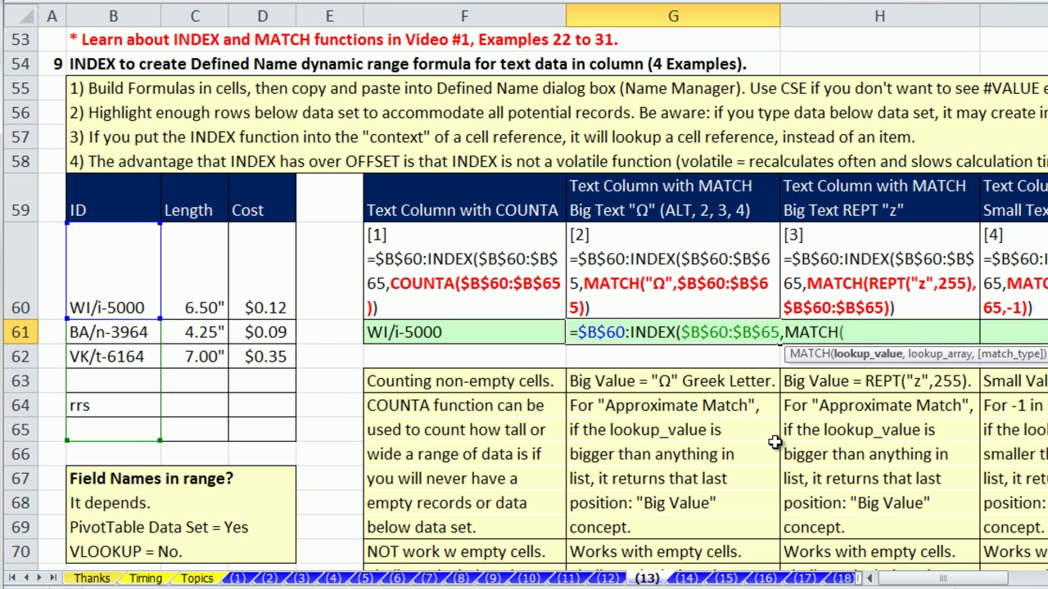
pyautogui.write('"')
pyautogui.write('Ω')
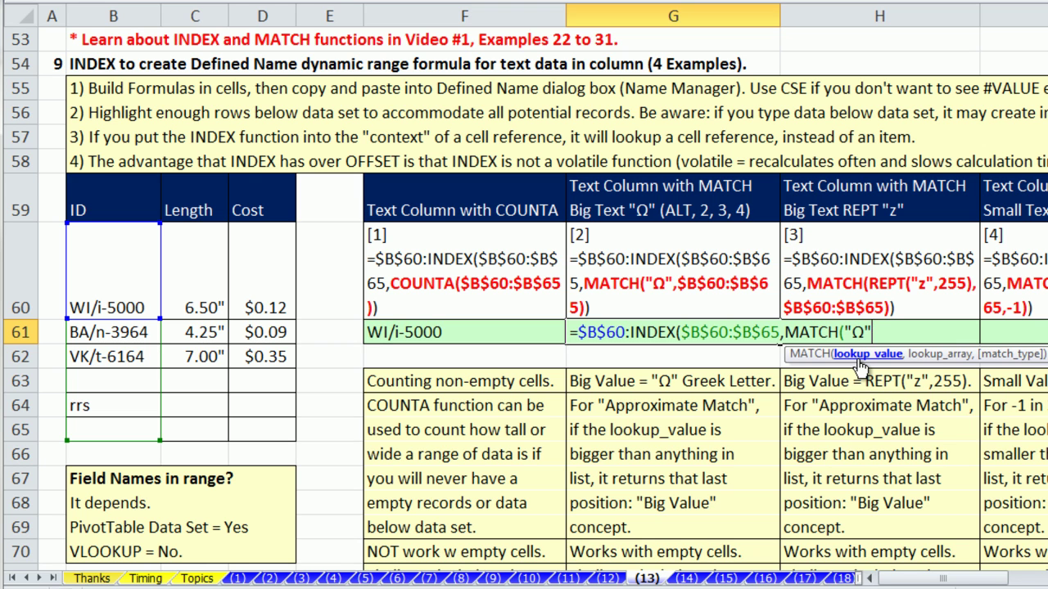
pyautogui.write(',')
pyautogui.moveTo(104, 264); pyautogui.dragTo(117, 434)
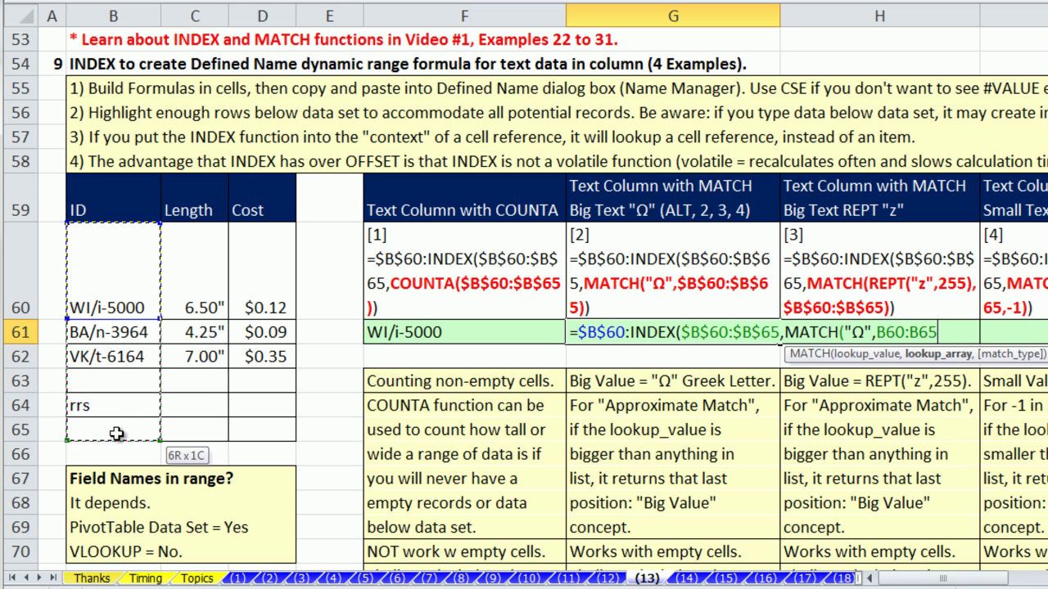
pyautogui.press('F4')
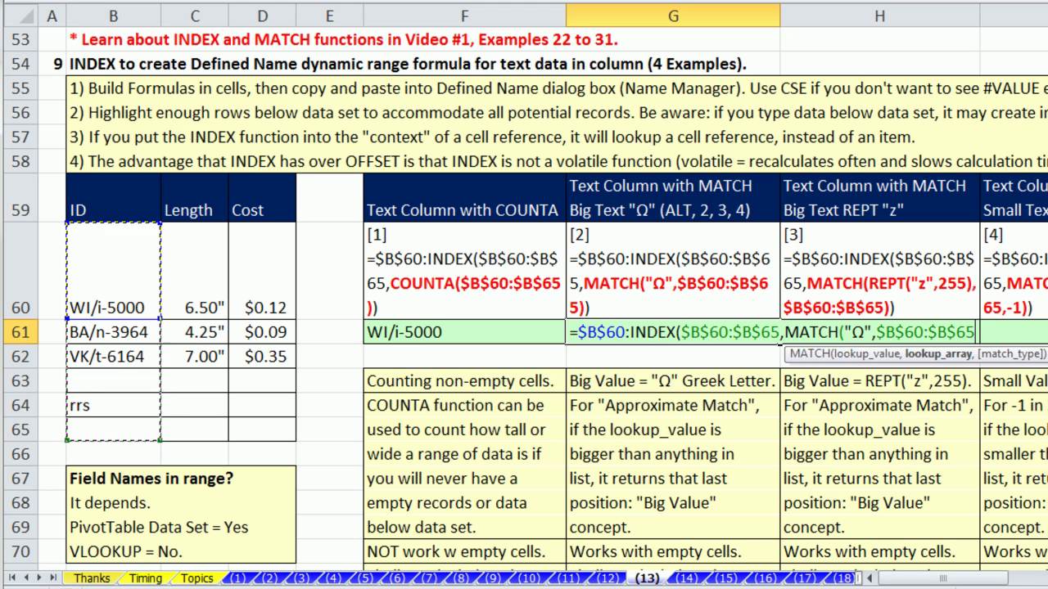
pyautogui.write(')')
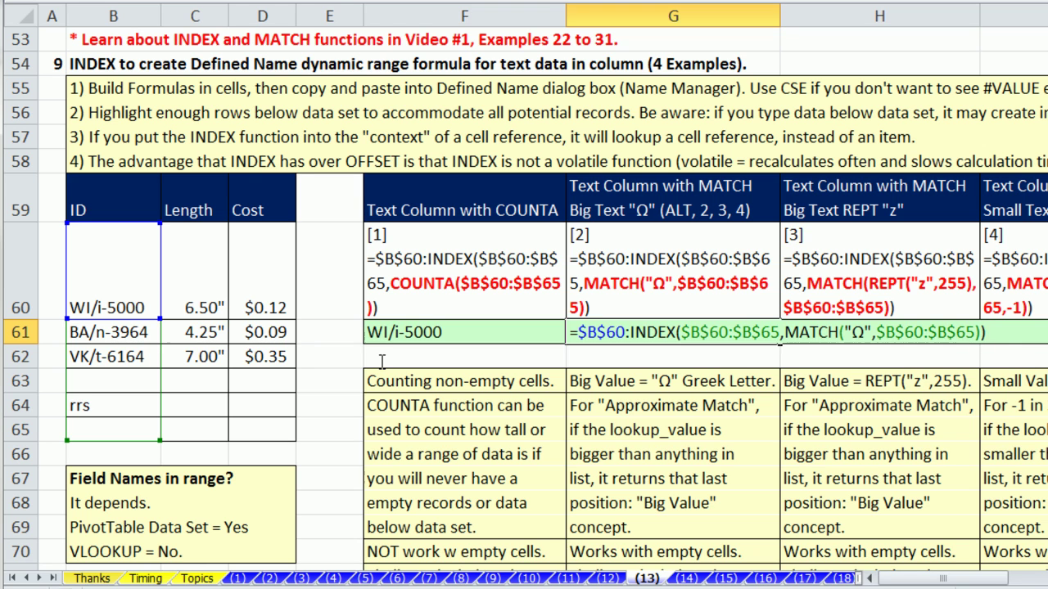
# - Evaluate the whole G61 formula in place to examine its array, restore it, and commit the formula
pyautogui.hotkey('shift', 'Home')
pyautogui.press('F9')
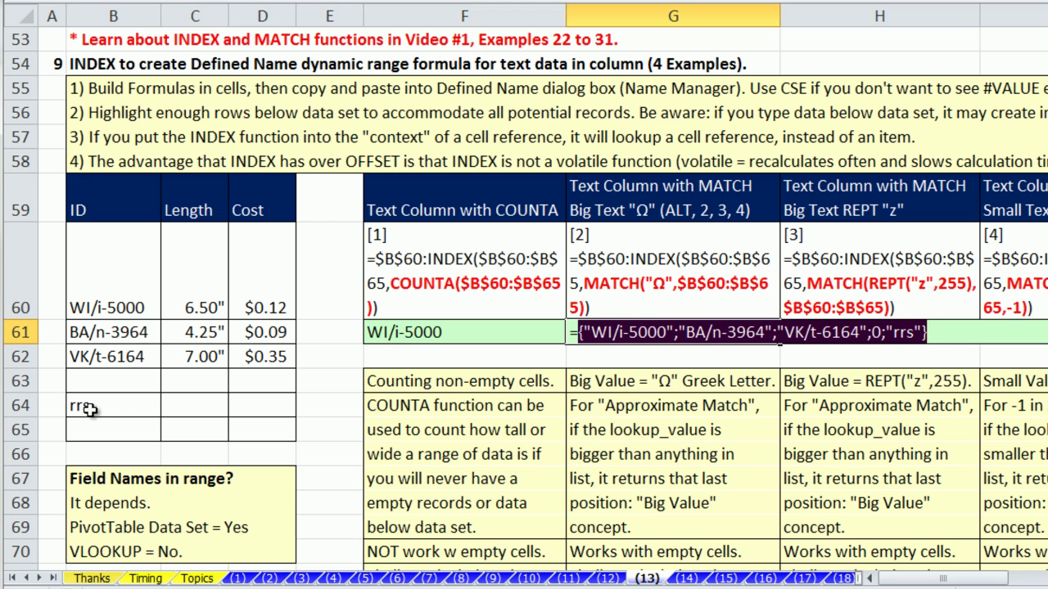
pyautogui.hotkey('ctrl', 'z')
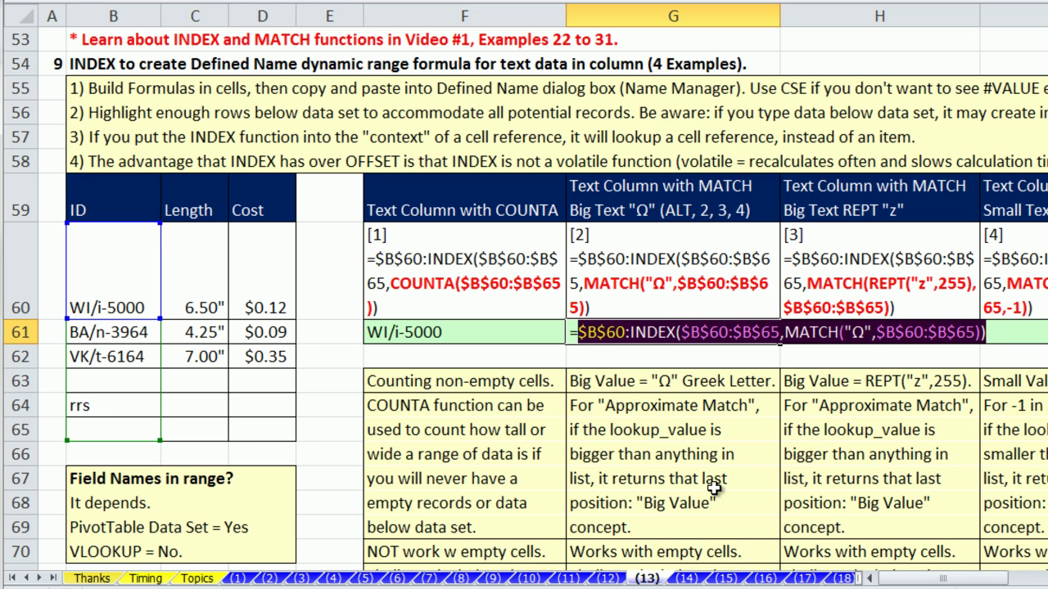
pyautogui.press('Escape')
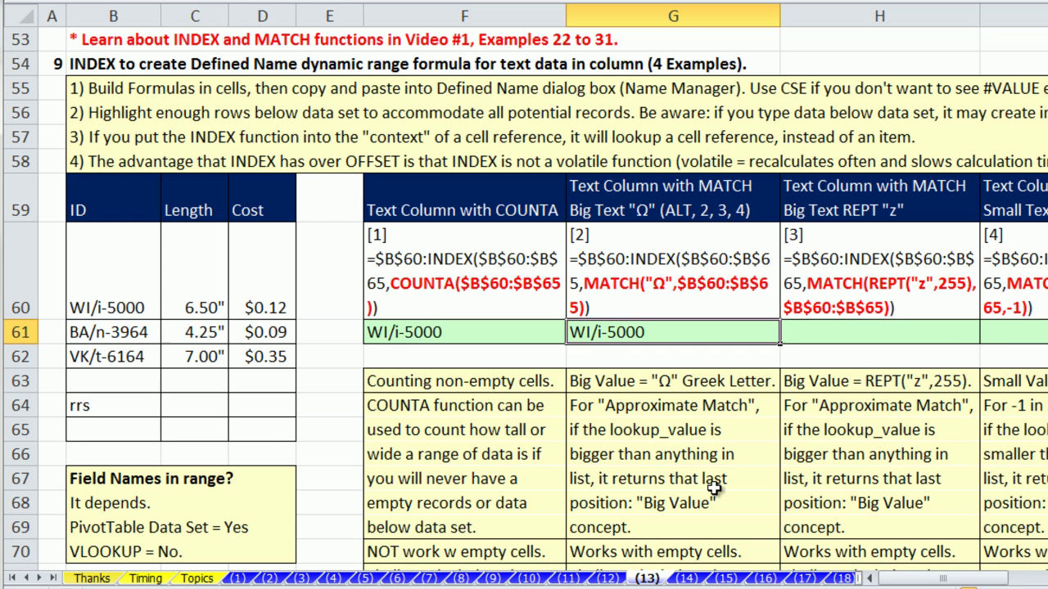
# - Start the H61 formula with the copied =$B$60:INDEX($B$60:$B$65, and add MATCH as the row number, moving its argument tooltip aside
pyautogui.doubleClick(813, 332)
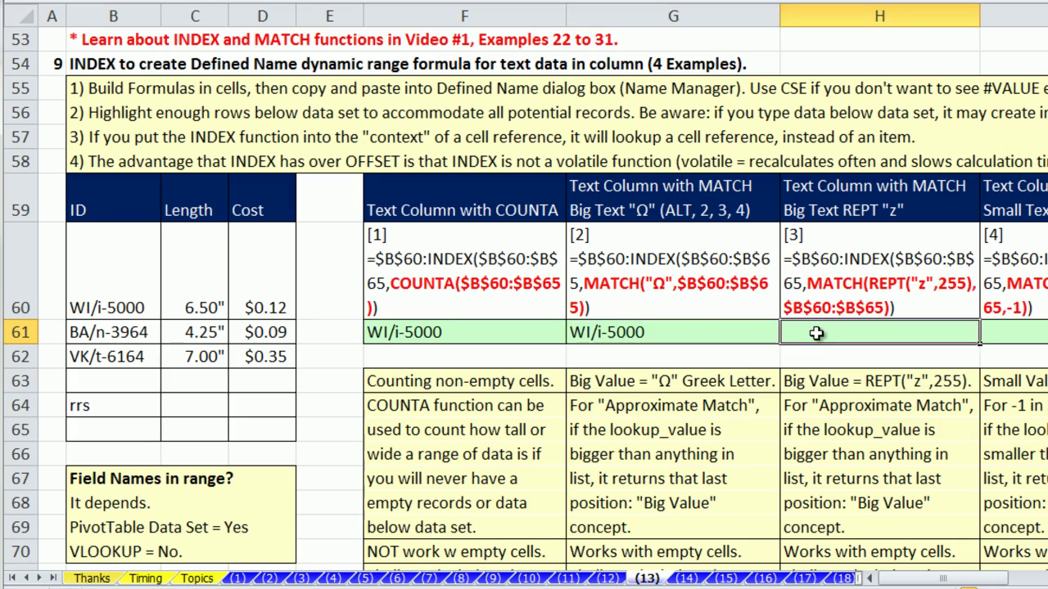
pyautogui.hotkey('ctrl', 'v')
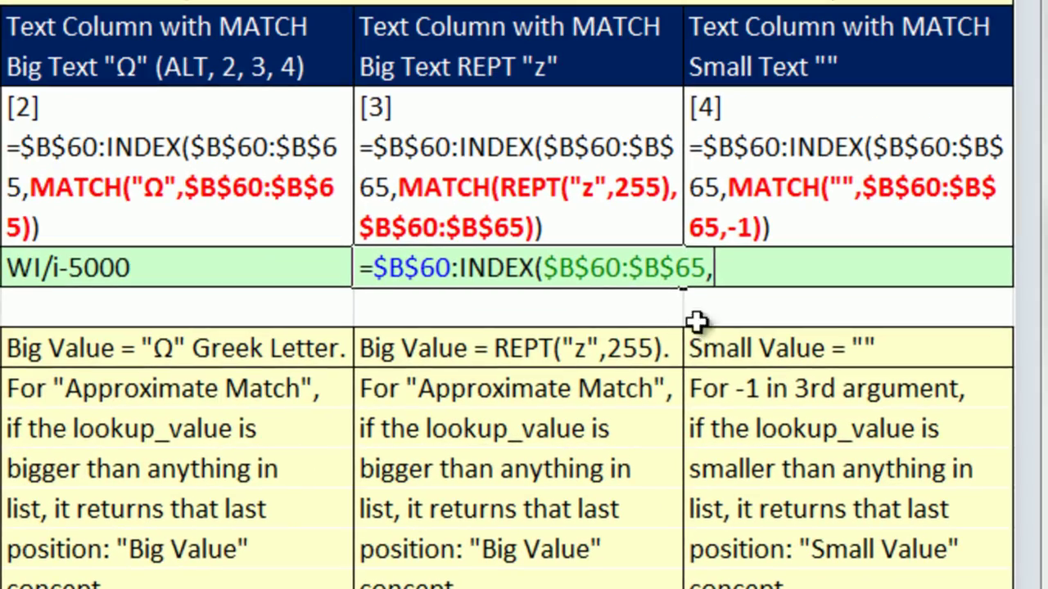
pyautogui.write('ma')
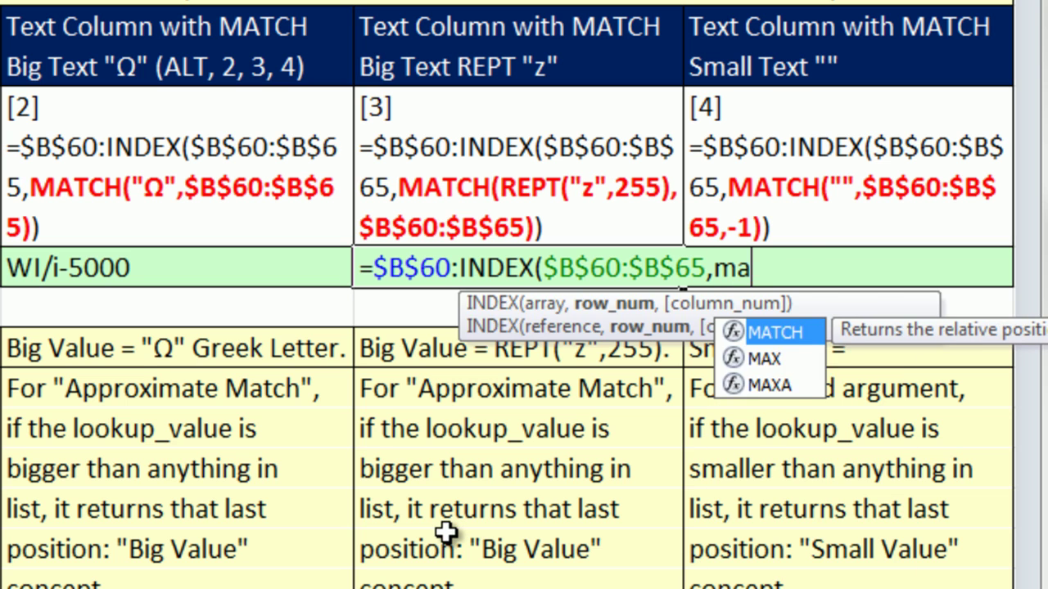
pyautogui.press('Tab')
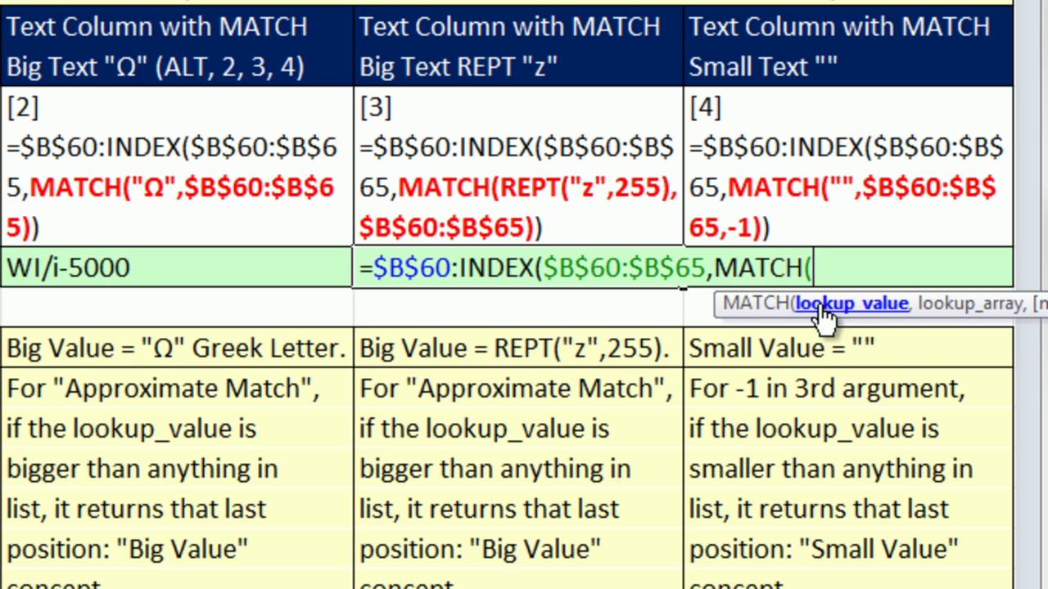
pyautogui.moveTo(695, 299); pyautogui.dragTo(507, 330)
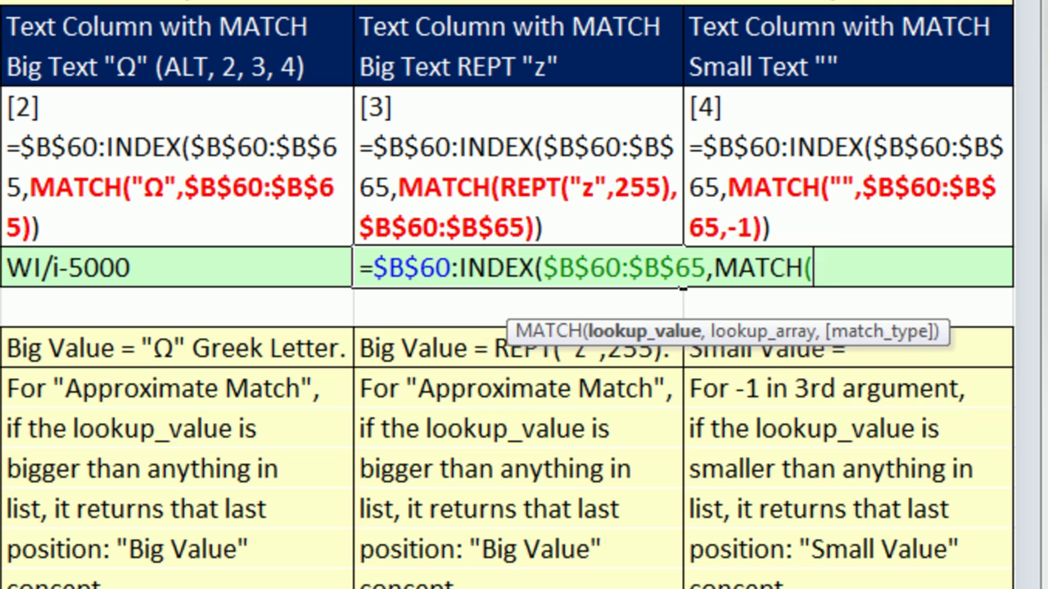
# - Enter REPT("z",255) as the lookup value of MATCH in the H61 formula
pyautogui.write('rept')
pyautogui.press('Tab')
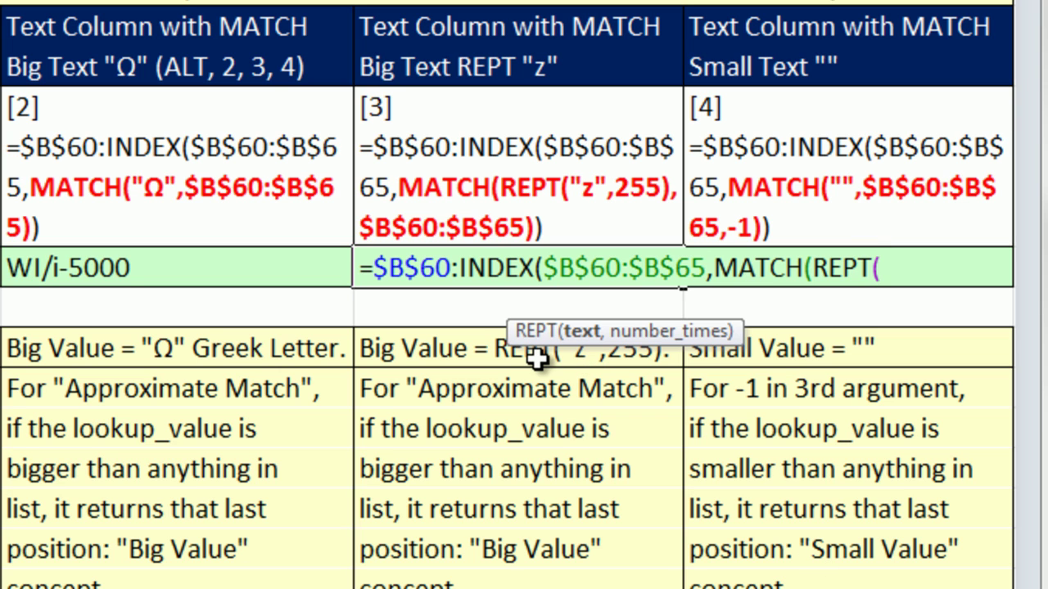
pyautogui.write('"z",')
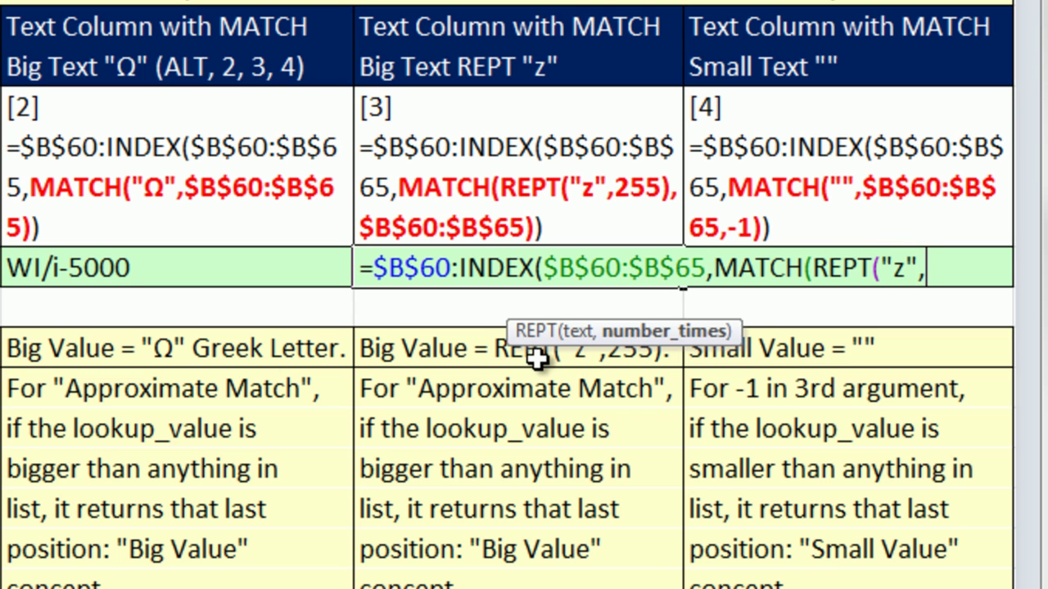
pyautogui.write('25')
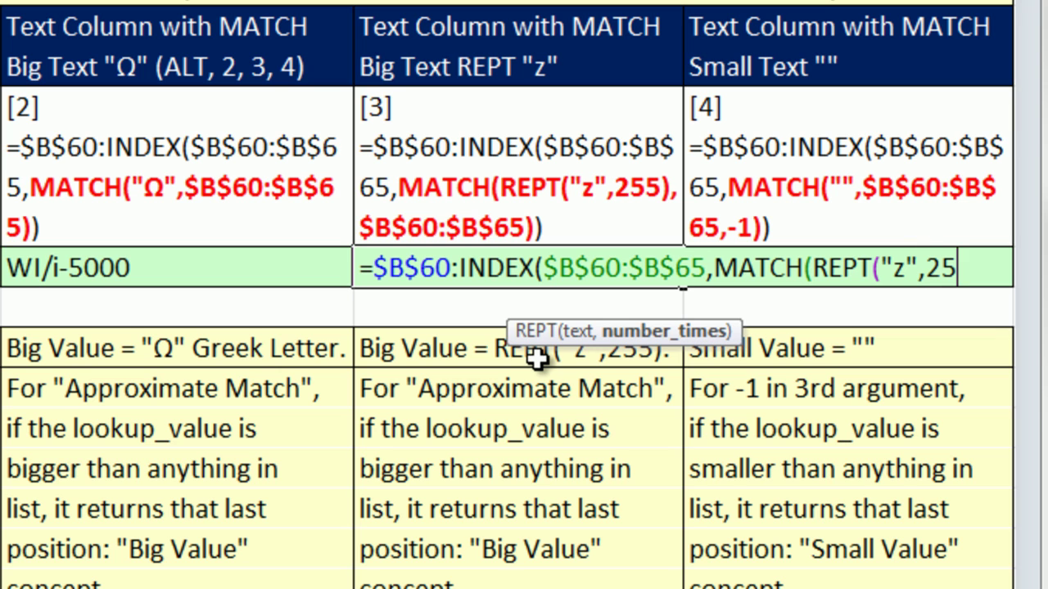
pyautogui.write('5)')
# - Evaluate the REPT part of the H61 formula in place to examine its text, and restore it
pyautogui.moveTo(817, 267); pyautogui.dragTo(982, 267)
pyautogui.press('F9')
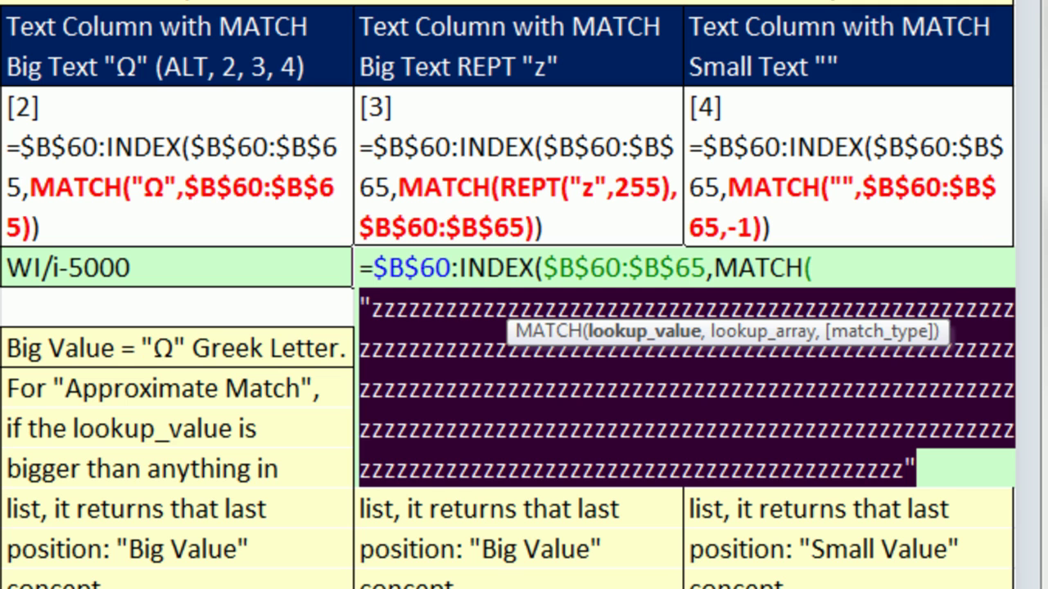
pyautogui.hotkey('ctrl', 'z')
pyautogui.press('Left')
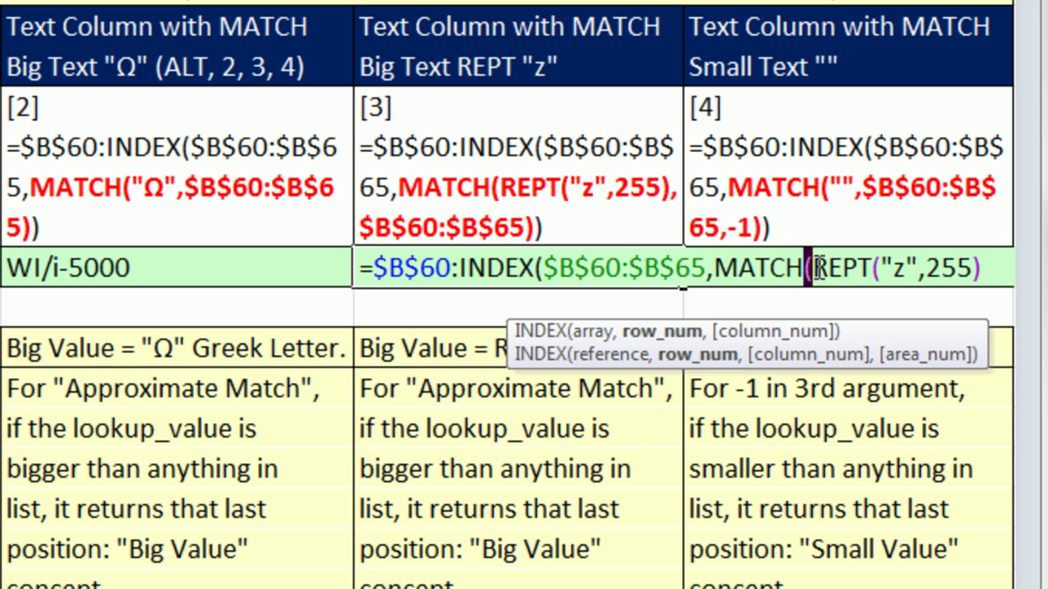
pyautogui.press('Right')
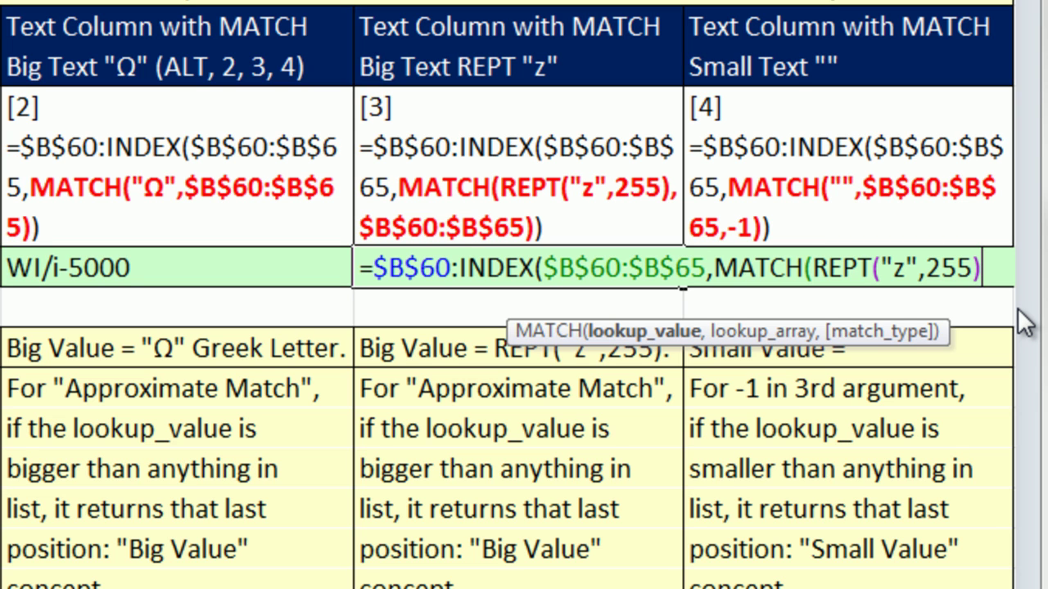
# - Add the absolute lookup array $B$60:$B$65 to MATCH in H61, and close the MATCH and INDEX functions
pyautogui.write(',B60:B65')
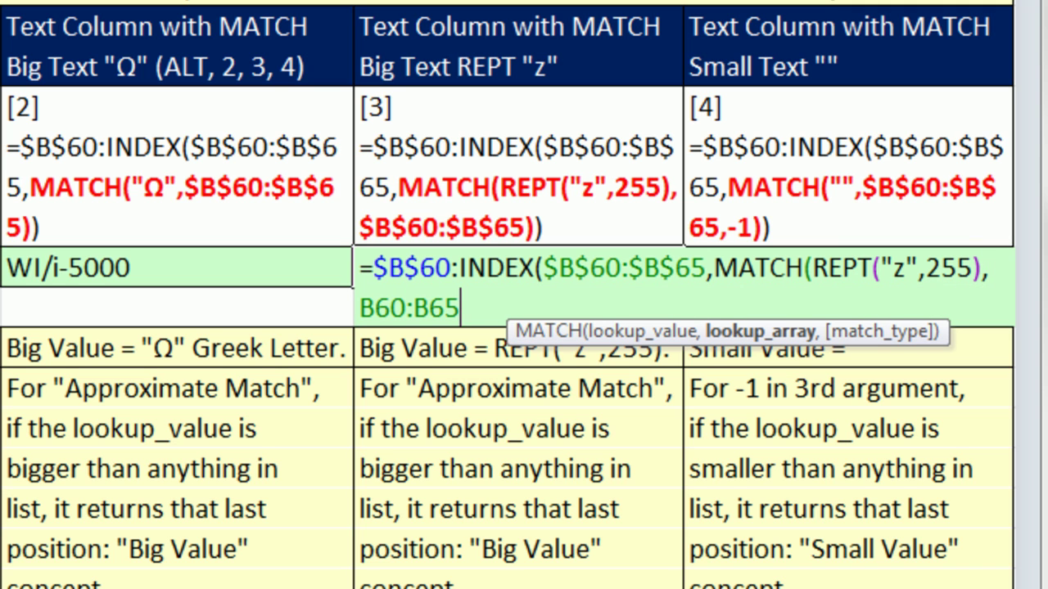
pyautogui.press('F4')
pyautogui.write(')')
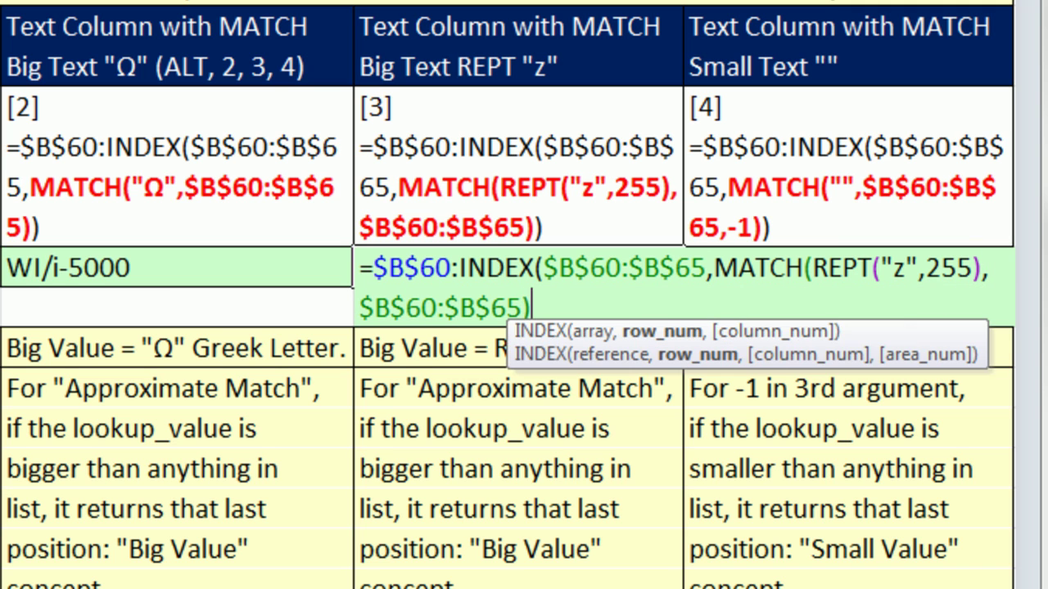
pyautogui.write(')')
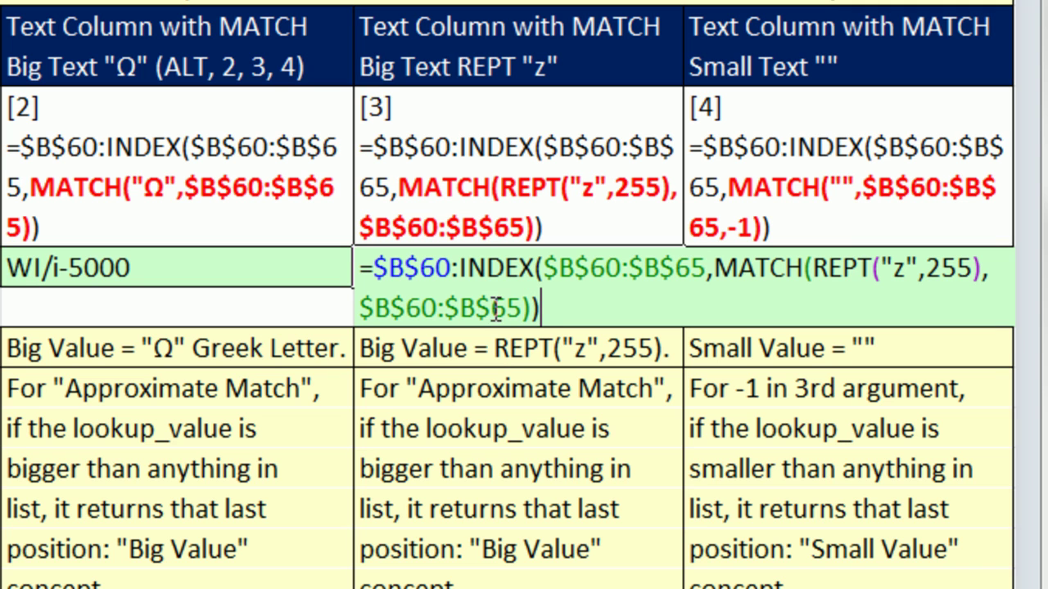
# - Evaluate the H61 formula in place to examine the array it returns
pyautogui.hotkey('ctrl', 'shift', 'Home')
pyautogui.press('F9')
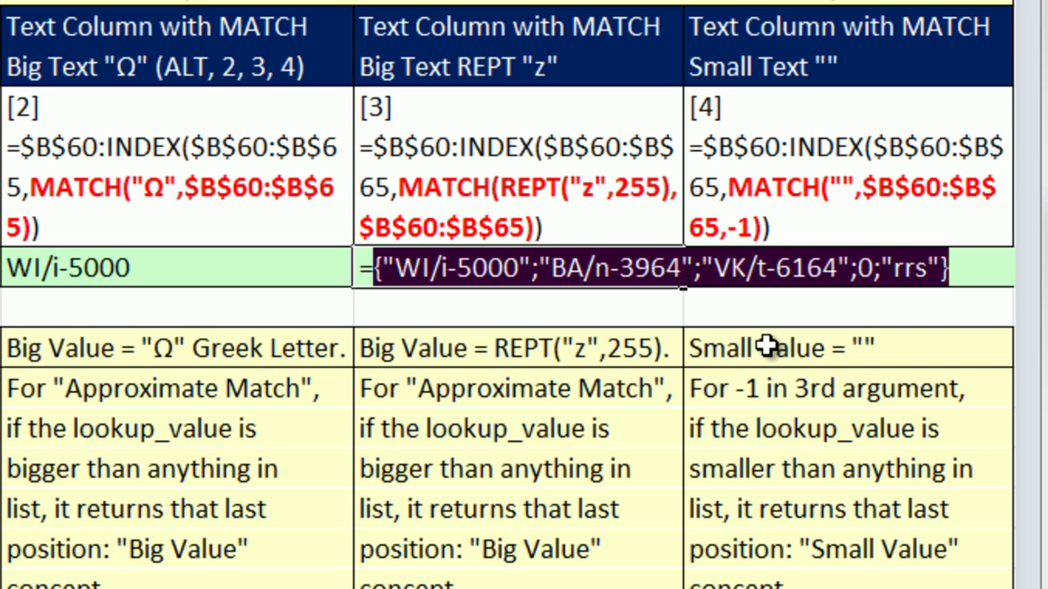
pyautogui.press('Delete')
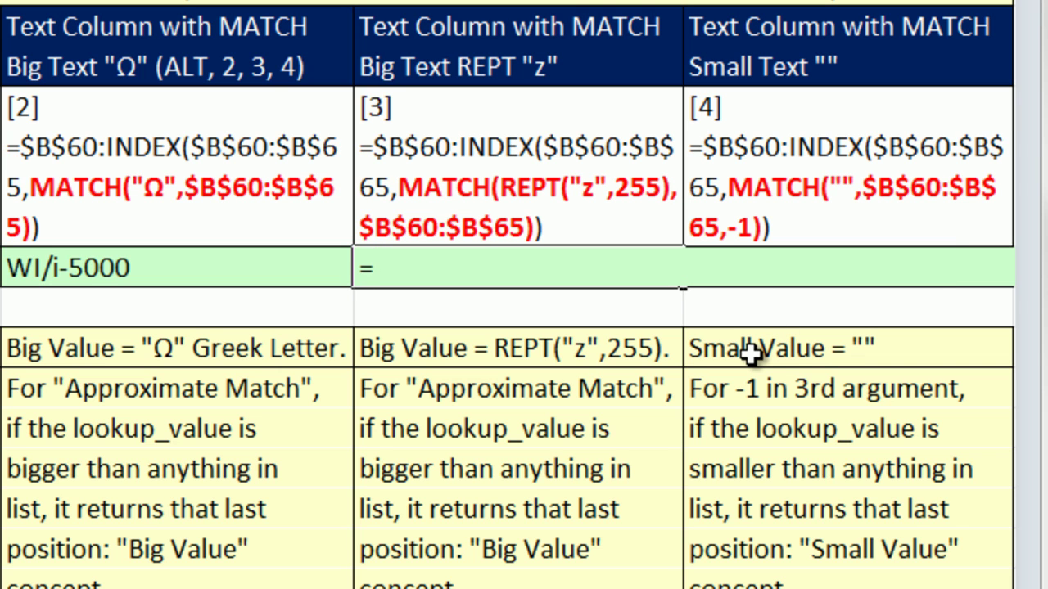
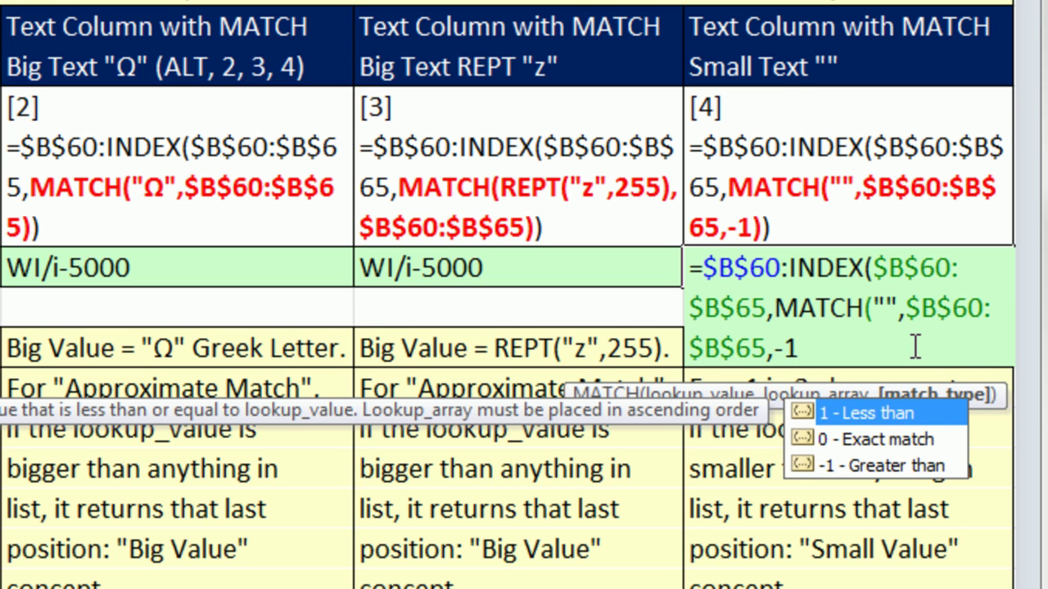
# - Complete =$B$60:INDEX($B$60:$B$65,MATCH("",$B$60:$B$65,-1)) in I61, evaluate it in place and restore it, and enter it as an array formula
pyautogui.write(')')
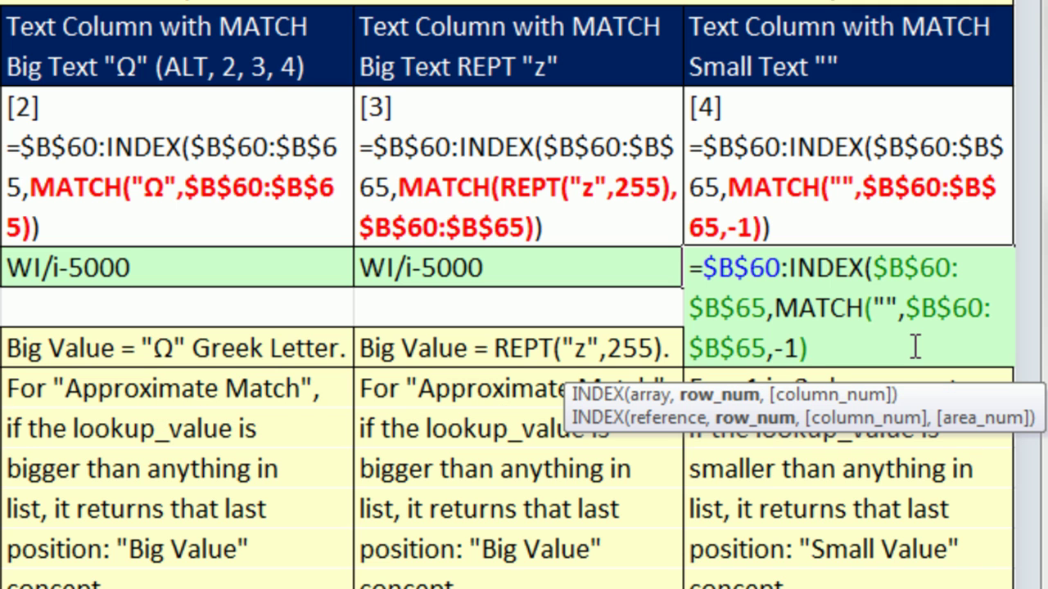
pyautogui.write(')')
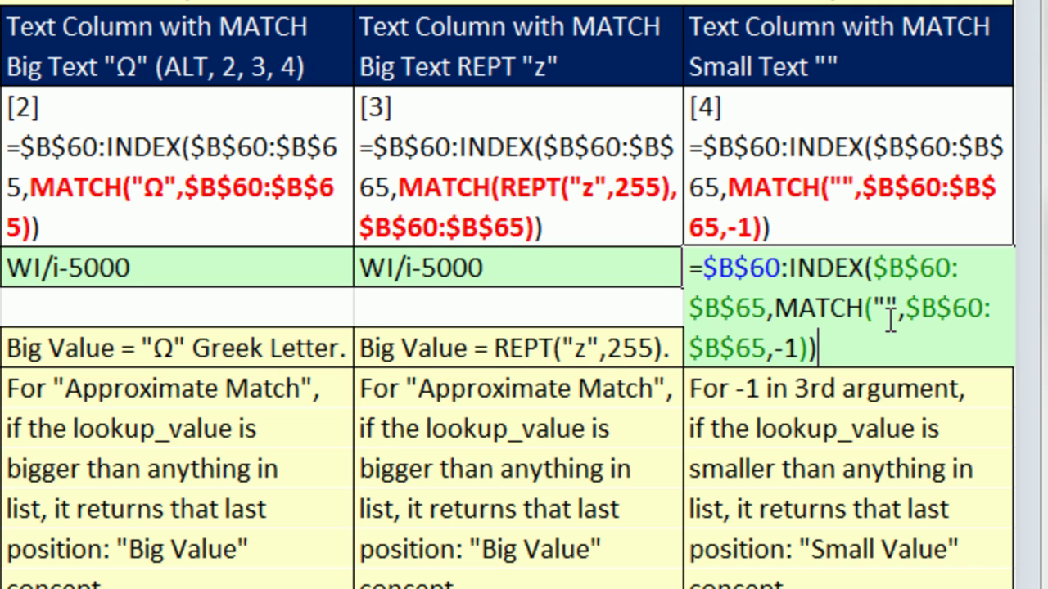
pyautogui.moveTo(880, 344); pyautogui.dragTo(396, 167)
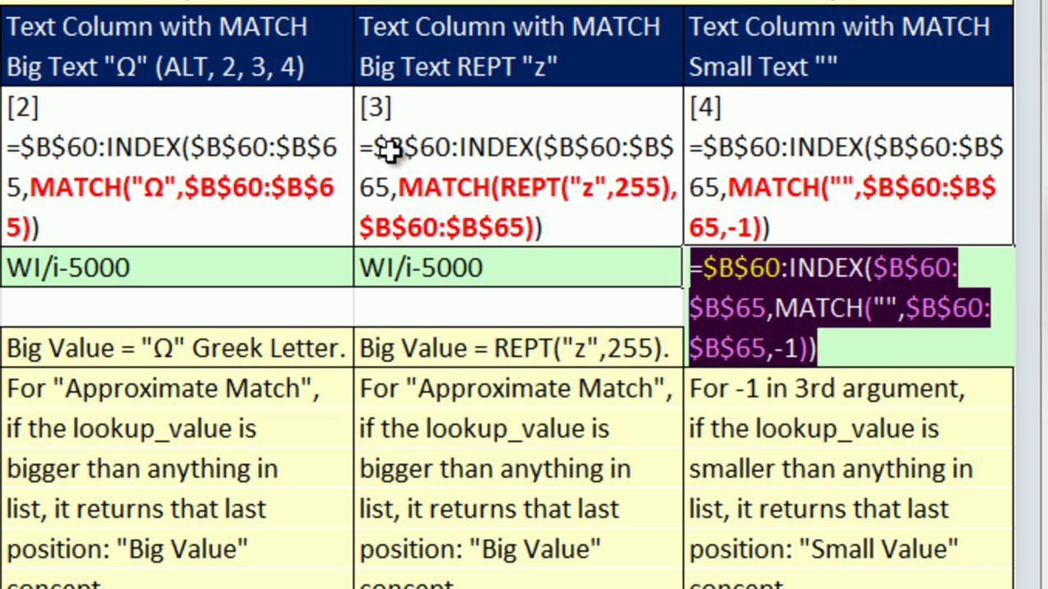
pyautogui.press('F9')
pyautogui.hotkey('ctrl', 'z')
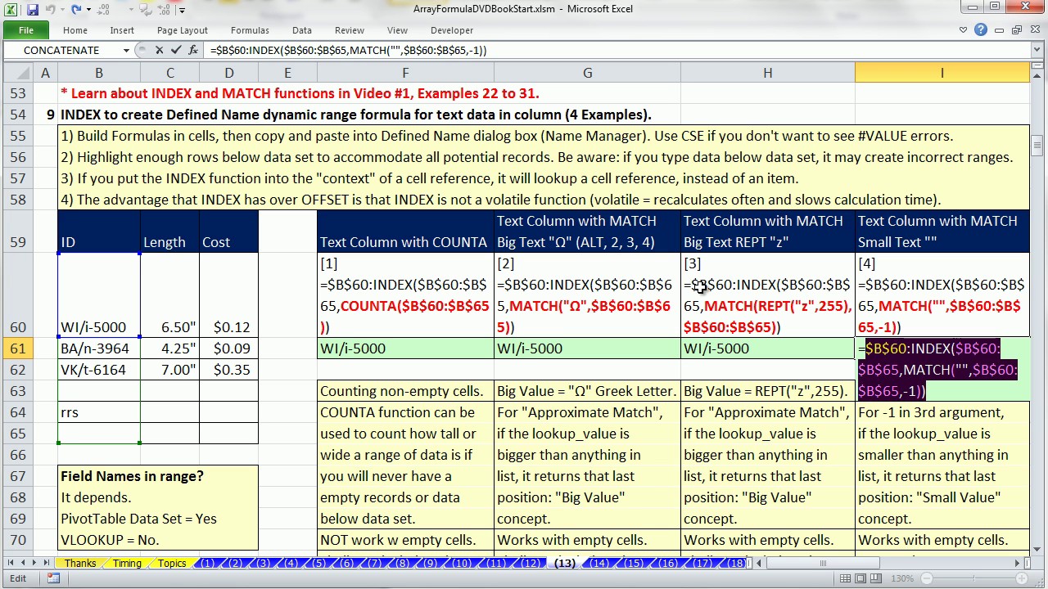
pyautogui.hotkey('ctrl', 'shift', 'Return')
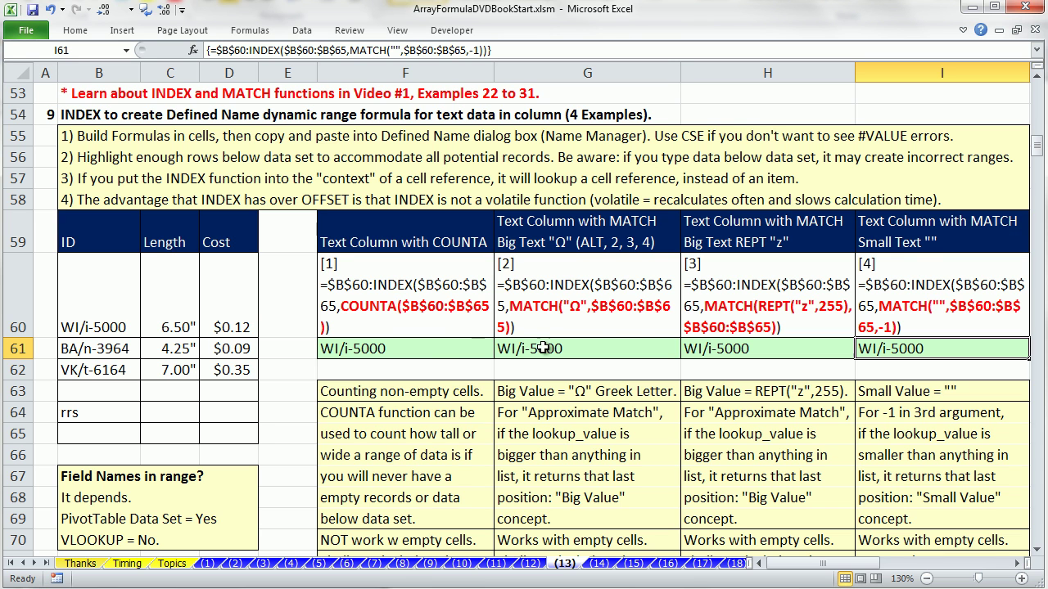
# - Copy the whole formula text from G61 and re-enter the cell as an array formula
pyautogui.click(1036, 550)
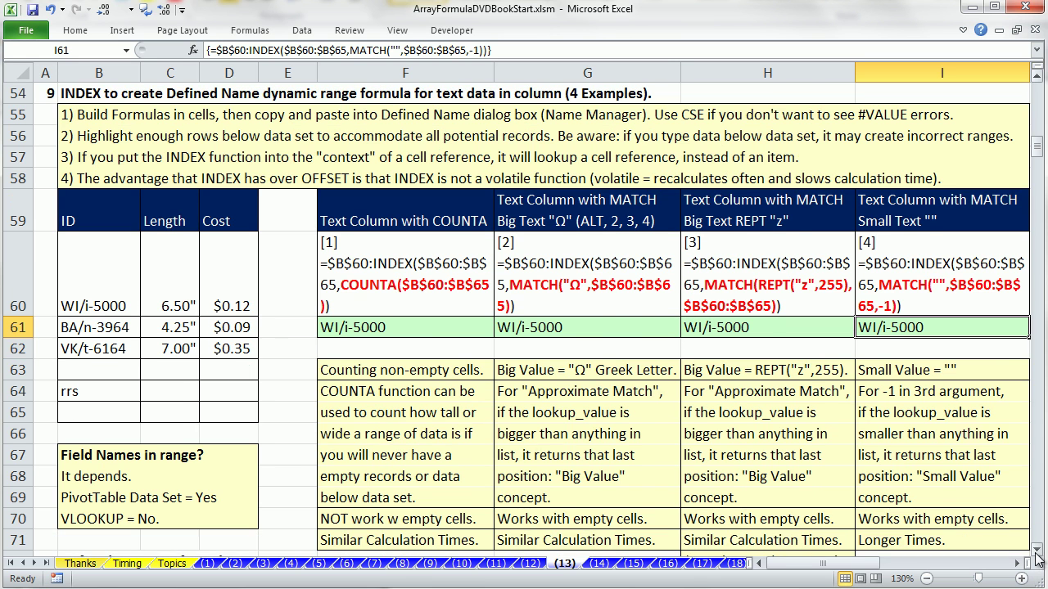
pyautogui.click(1036, 551)
pyautogui.click(1036, 552)
pyautogui.click(1036, 552)
pyautogui.click(1036, 551)
pyautogui.click(1036, 552)
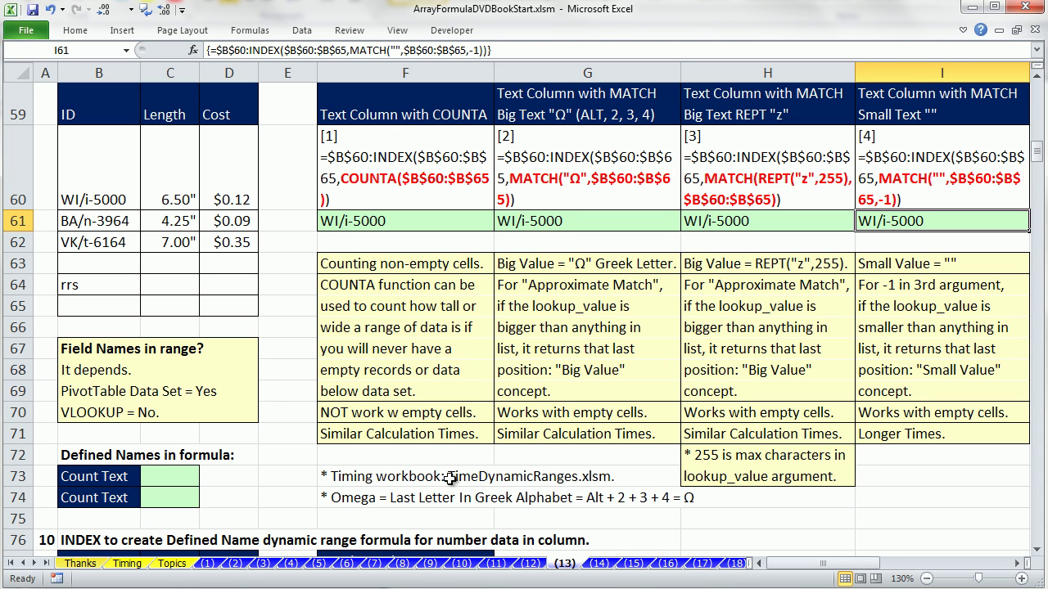
pyautogui.doubleClick(545, 222)
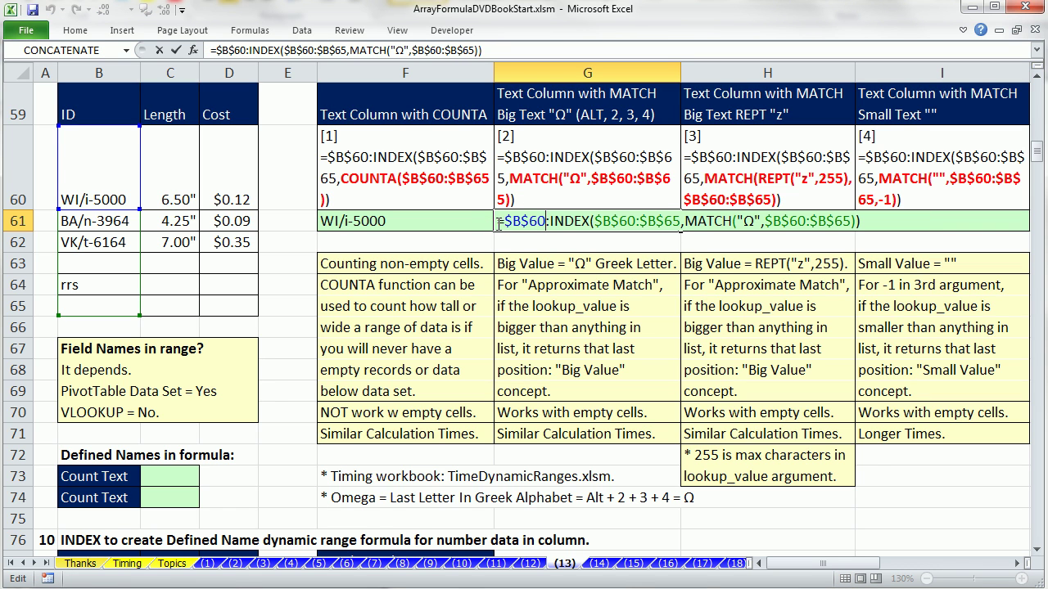
pyautogui.moveTo(498, 225); pyautogui.dragTo(964, 232)
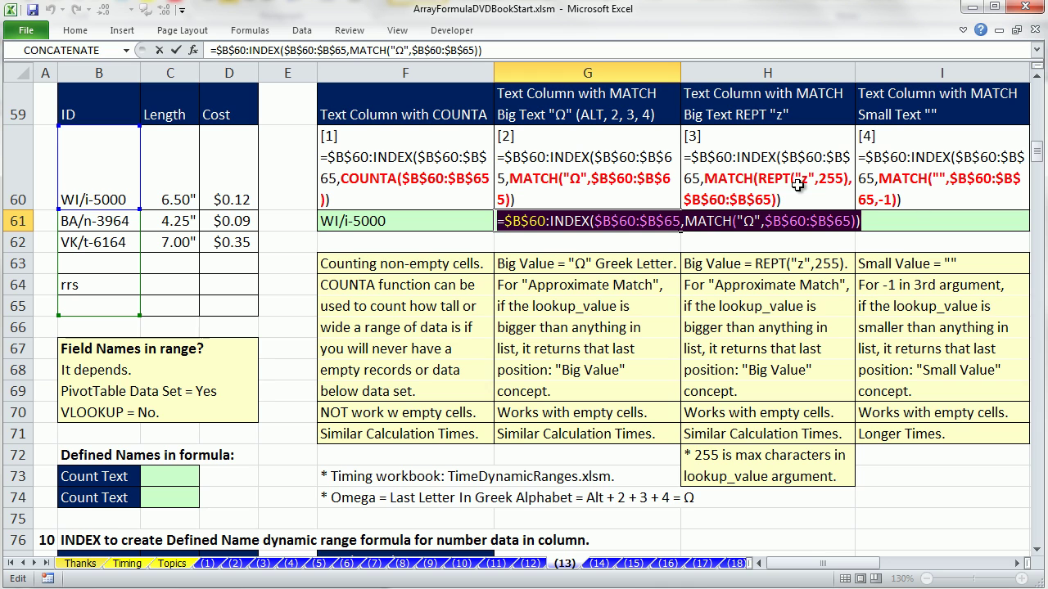
pyautogui.hotkey('ctrl', 'shift', 'Return')
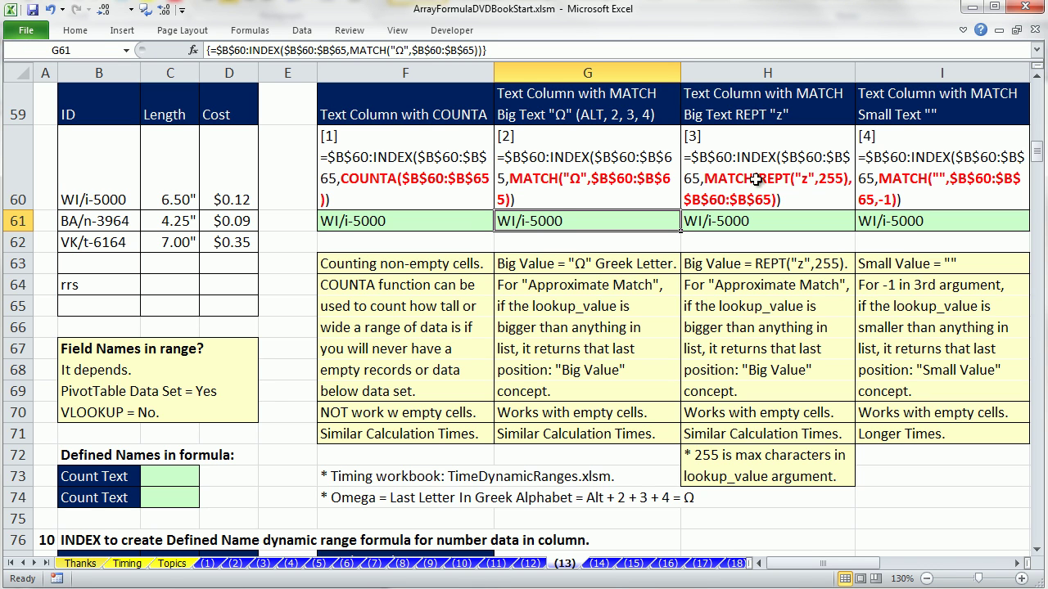
# - Start a new defined name from C73 and name it TextColumn
pyautogui.click(172, 477)
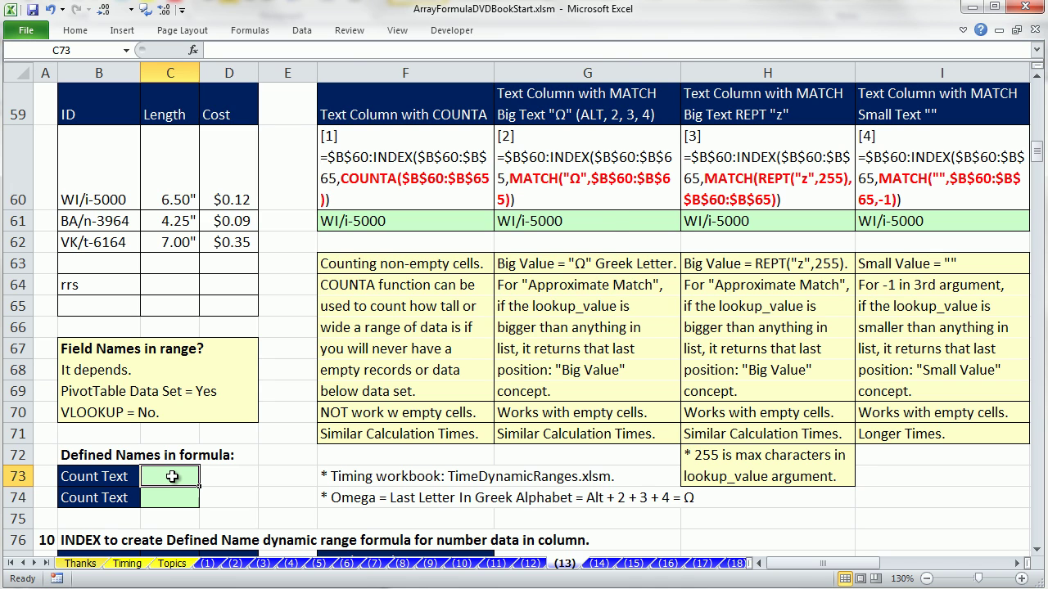
pyautogui.hotkey('ctrl', 'F3')
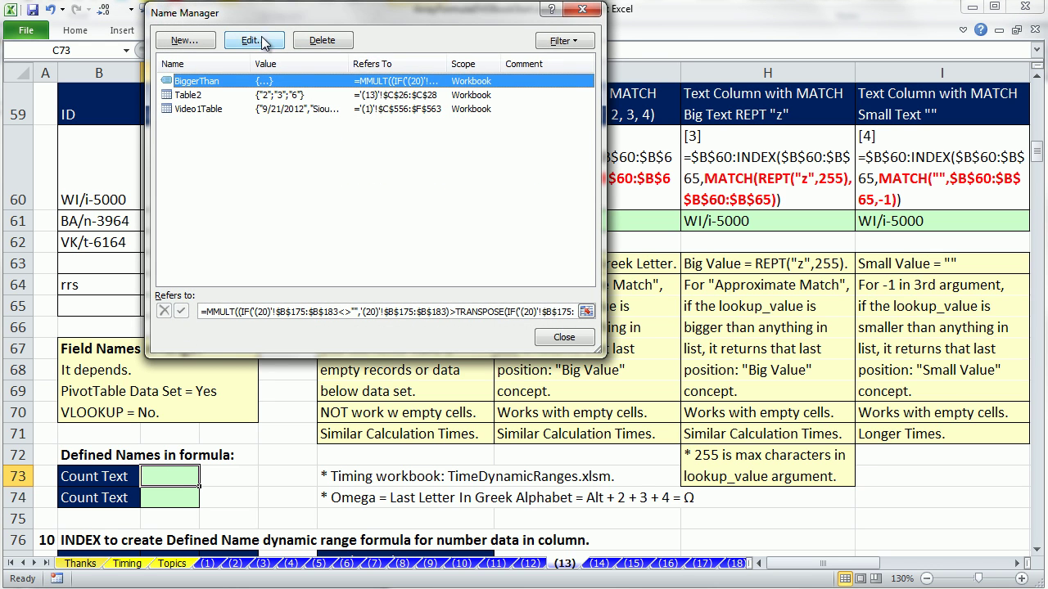
pyautogui.click(190, 44)
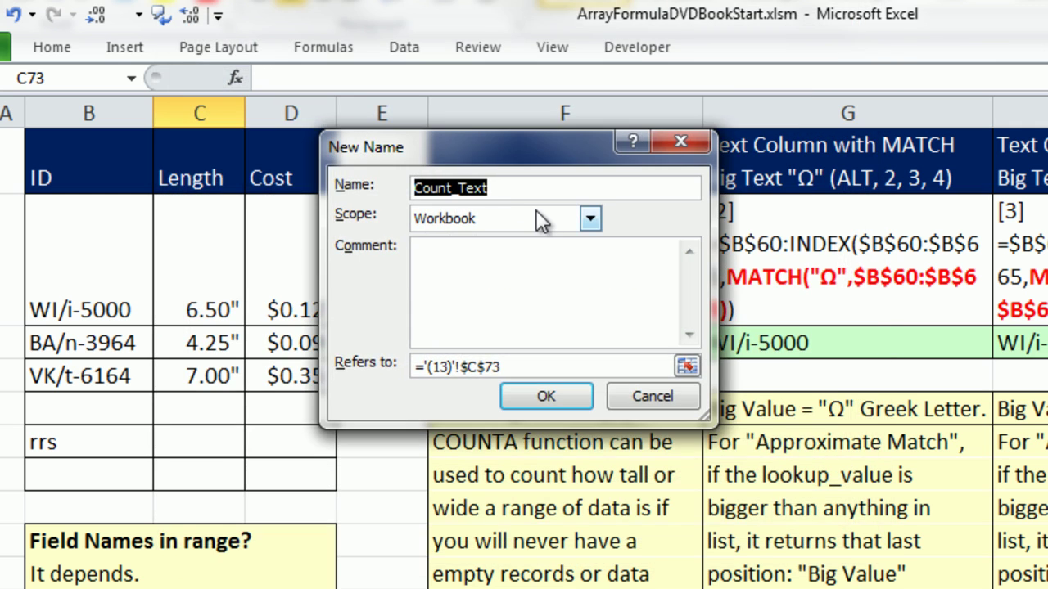
pyautogui.press('BackSpace')
pyautogui.write('TextColumn')
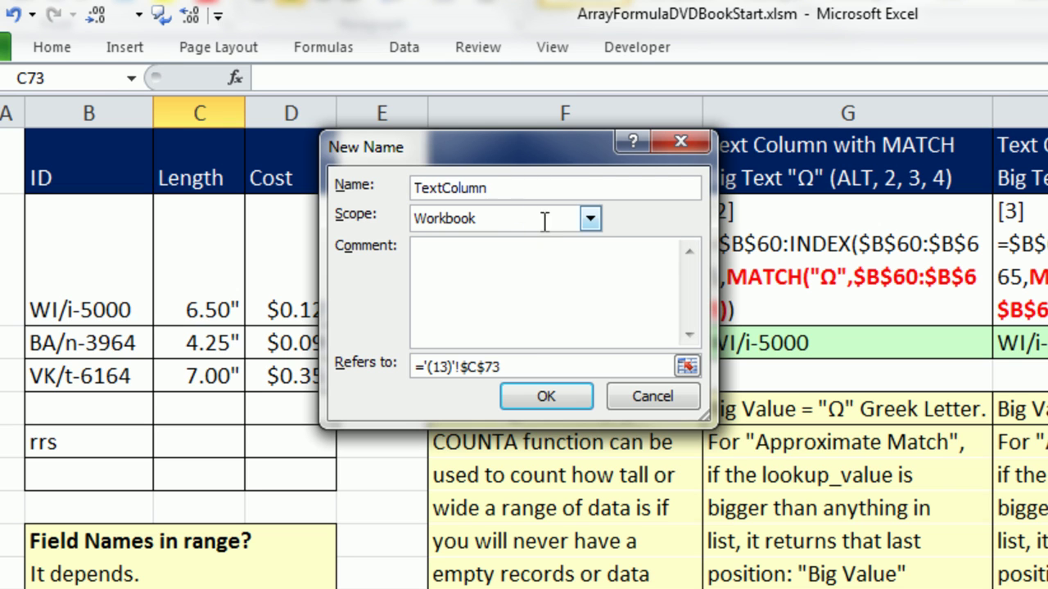
# - Paste the copied INDEX and MATCH "Ω" formula as the TextColumn reference, widen the dialog, copy the formula again, and save the name
pyautogui.moveTo(524, 368); pyautogui.dragTo(286, 346)
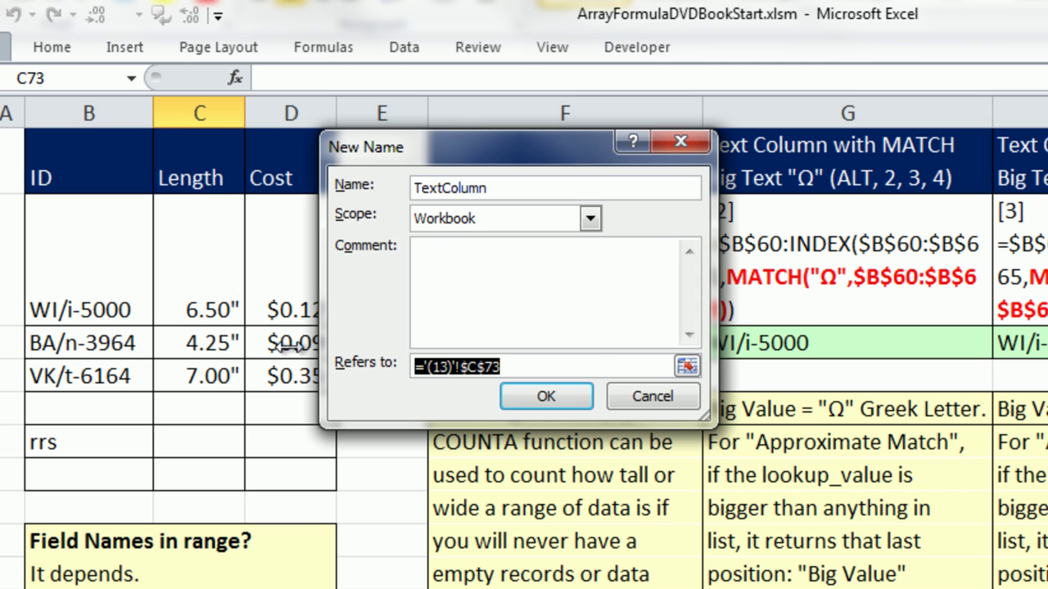
pyautogui.hotkey('ctrl', 'v')
pyautogui.moveTo(709, 422); pyautogui.dragTo(1041, 459)
pyautogui.moveTo(605, 401); pyautogui.dragTo(117, 369)
pyautogui.hotkey('ctrl', 'c')
pyautogui.click(878, 432)
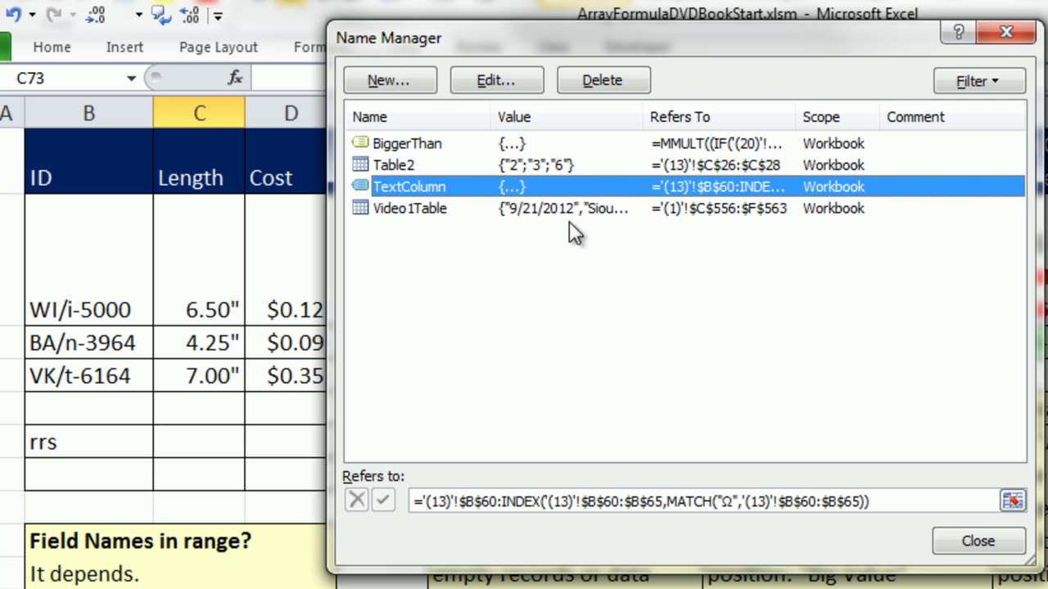
# - Check on the sheet which range TextColumn refers to, and close the Name Manager
pyautogui.click(1013, 501)
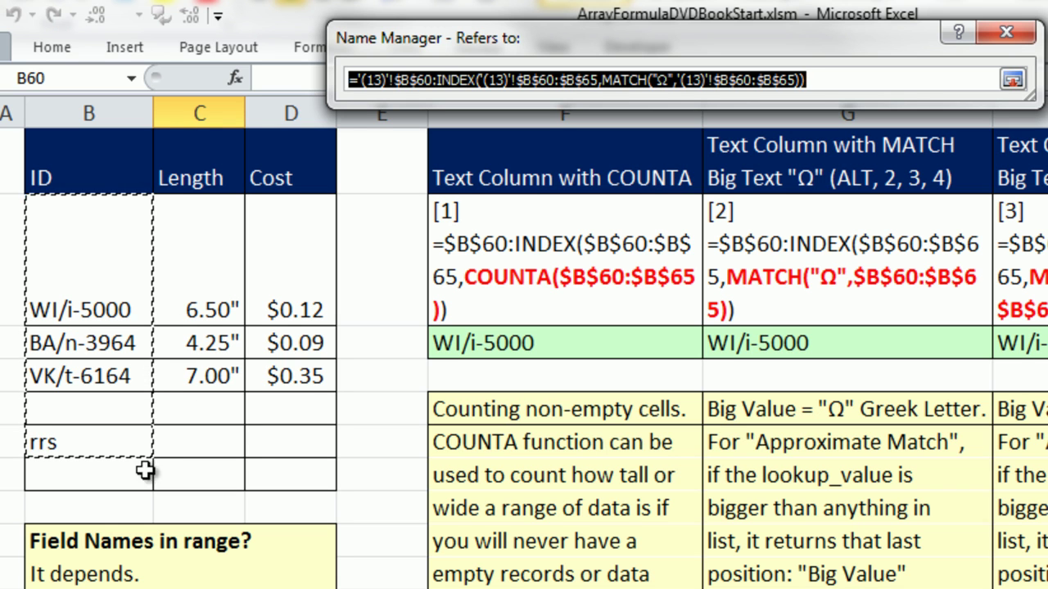
pyautogui.click(1013, 79)
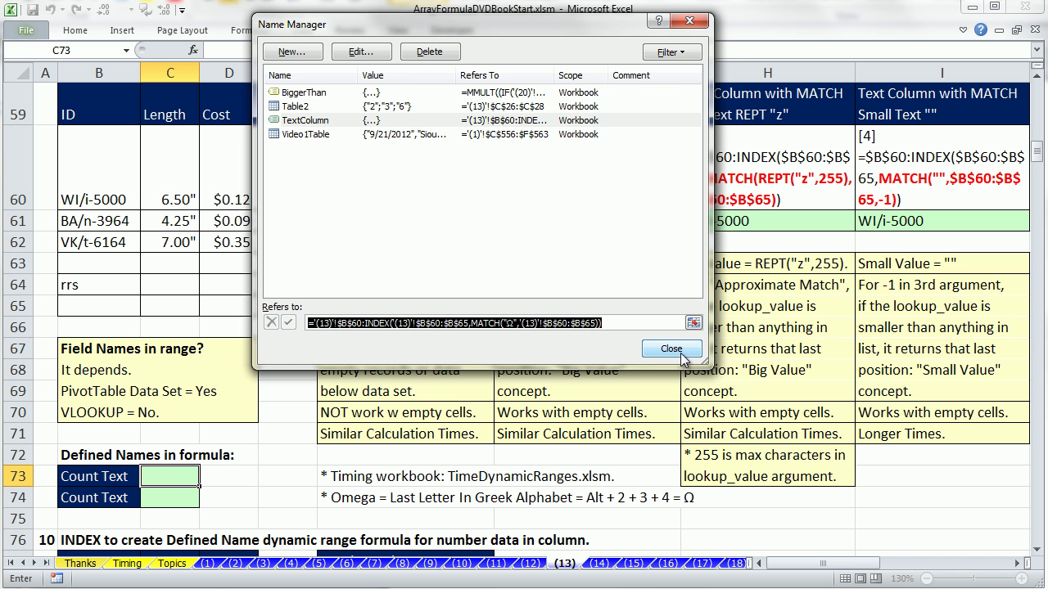
pyautogui.click(671, 348)
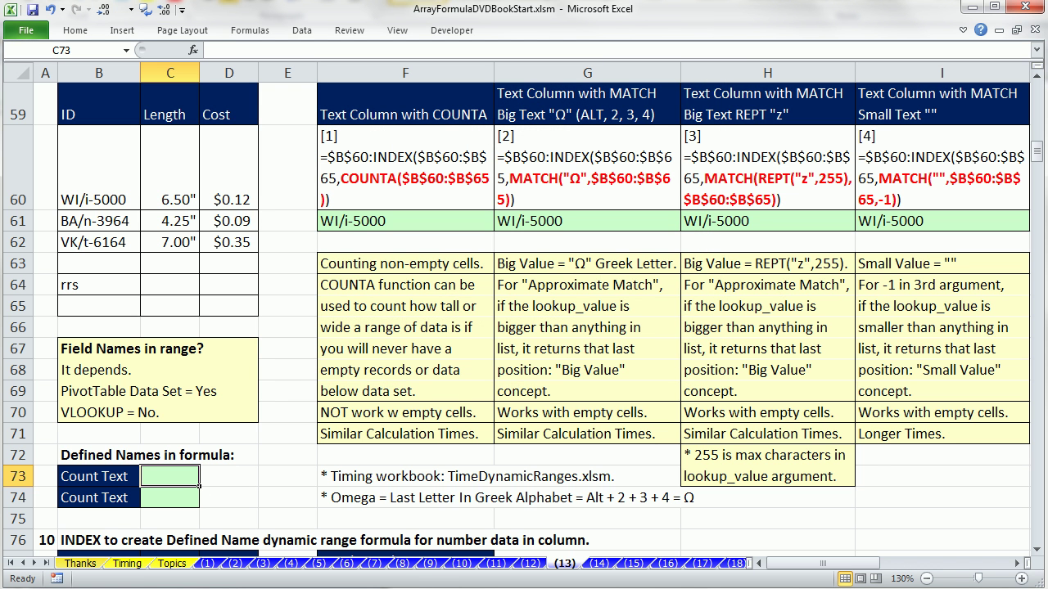
# - Enter =COUNTA(TextColumn) in C73, inserting the defined name from the list of names
pyautogui.write('=cou')
pyautogui.press('Tab')
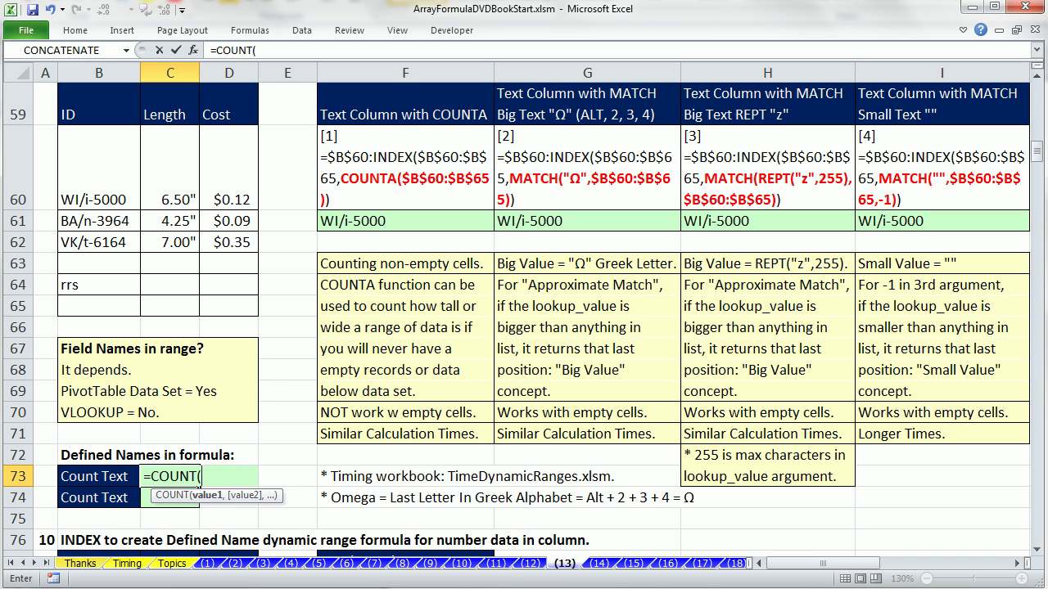
pyautogui.press('BackSpace')
pyautogui.write('a')
pyautogui.press('Tab')
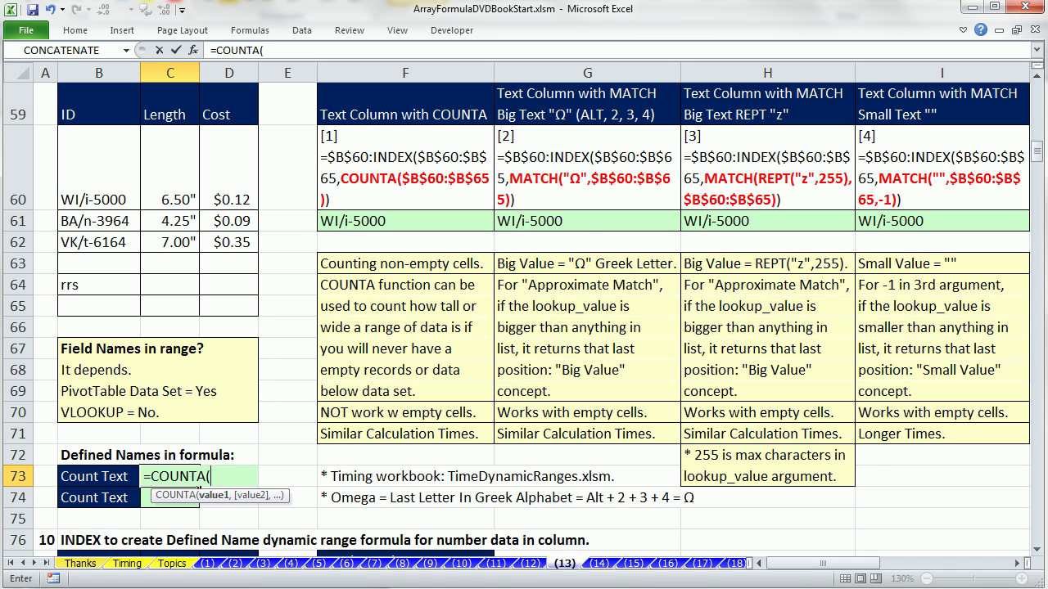
pyautogui.press('F3')
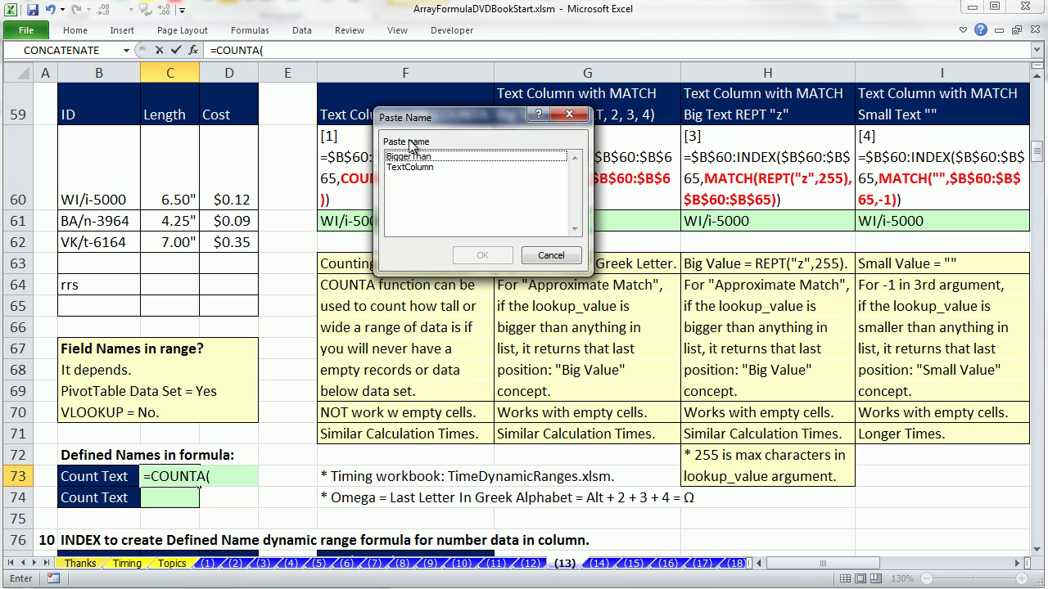
pyautogui.moveTo(411, 123); pyautogui.dragTo(292, 355)
pyautogui.click(297, 400)
pyautogui.click(360, 487)
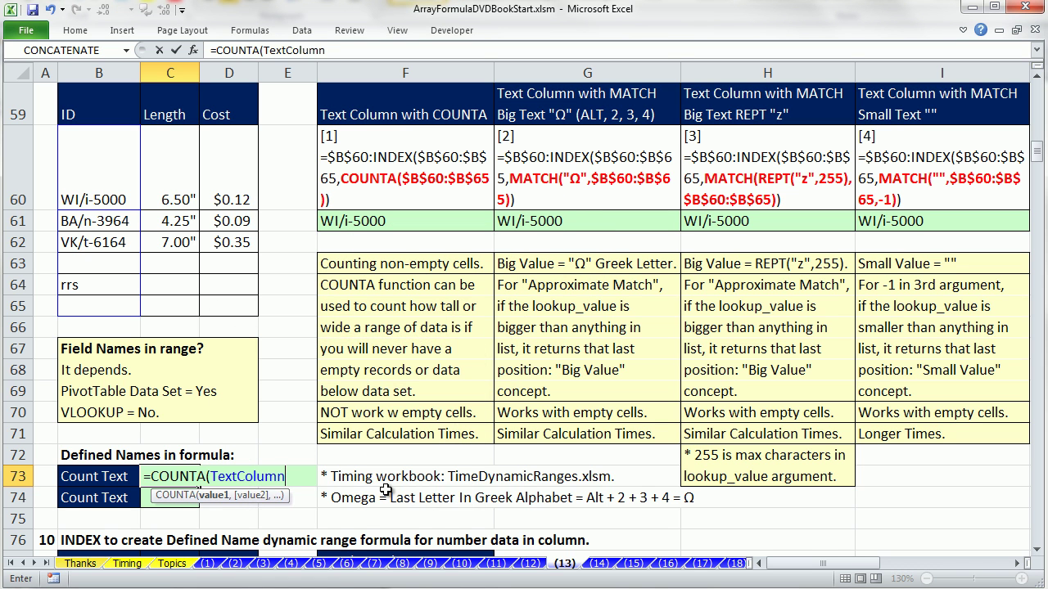
pyautogui.press('Return')
# - Clear the text in B64, and fill B64:B65 with "l" to test the dynamic range
pyautogui.click(65, 284)
pyautogui.press('Delete')
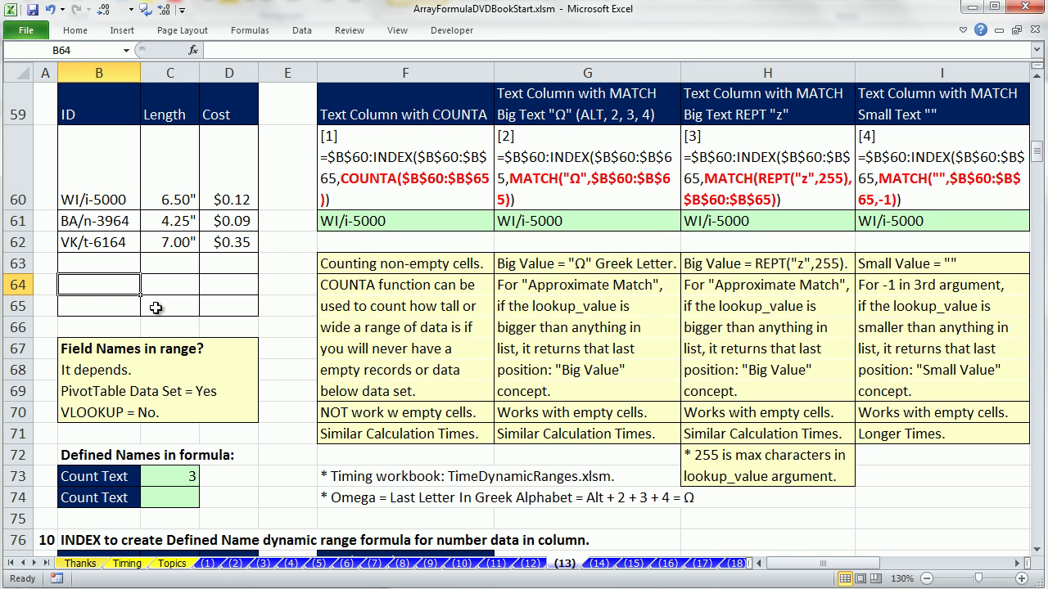
pyautogui.moveTo(110, 292); pyautogui.dragTo(115, 302)
pyautogui.write('l')
pyautogui.hotkey('ctrl', 'Return')
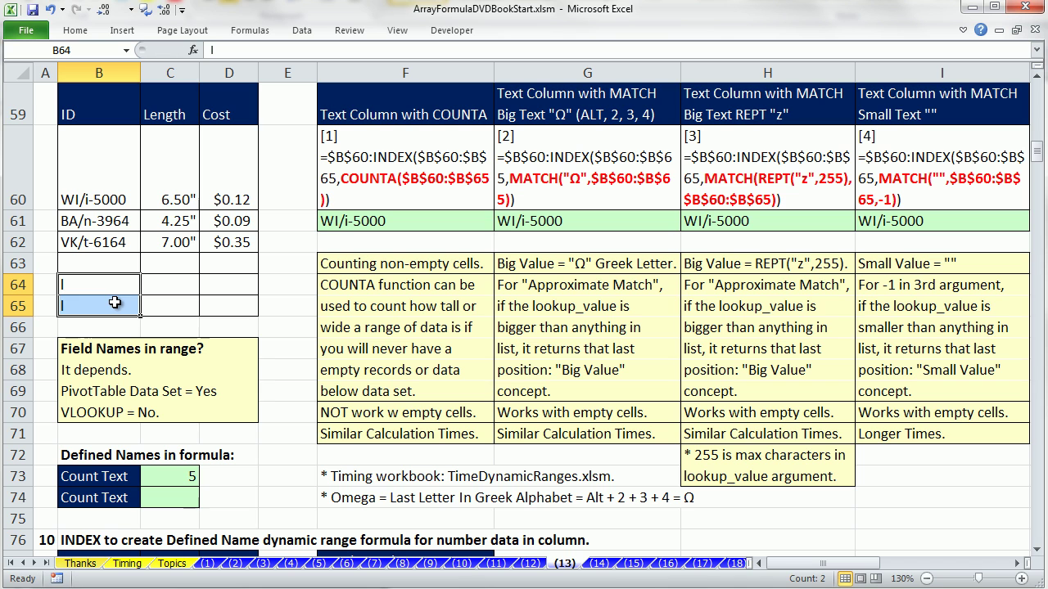
# - Enter =COUNTA($B$60:INDEX($B$60:$B$65,MATCH("Ω",$B$60:$B$65))) in C74 using the copied formula, removing its extra equals sign
pyautogui.doubleClick(169, 502)
pyautogui.write('=counta')
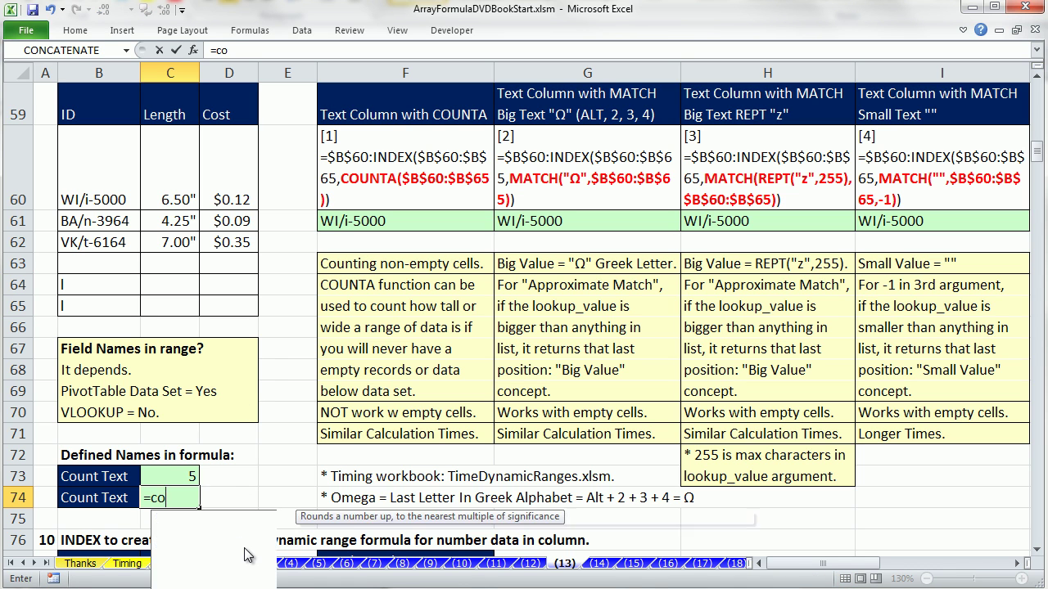
pyautogui.press('Tab')
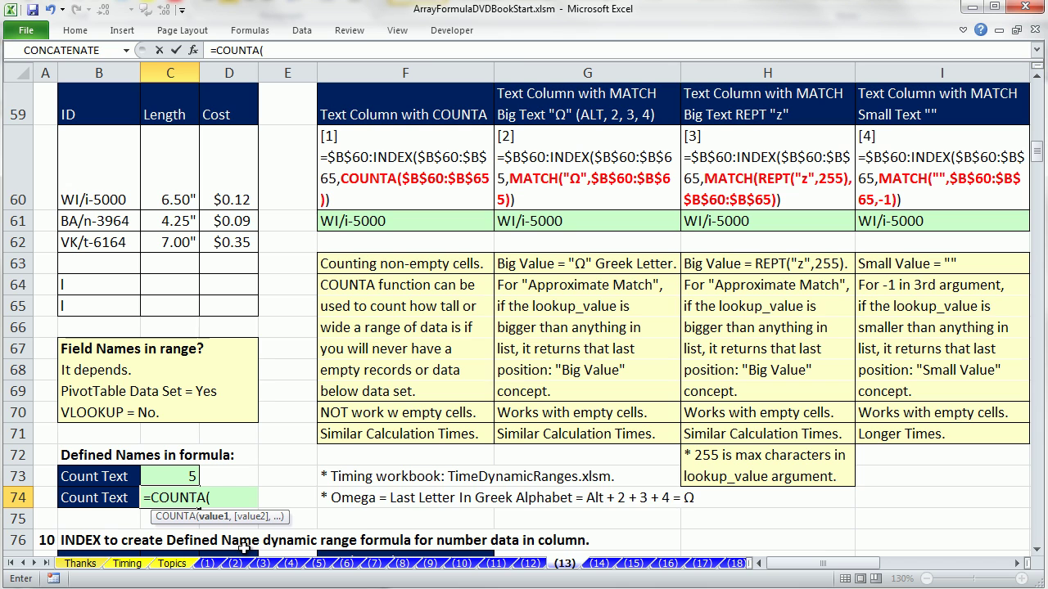
pyautogui.hotkey('ctrl', 'v')
pyautogui.click(217, 501)
pyautogui.press('BackSpace')
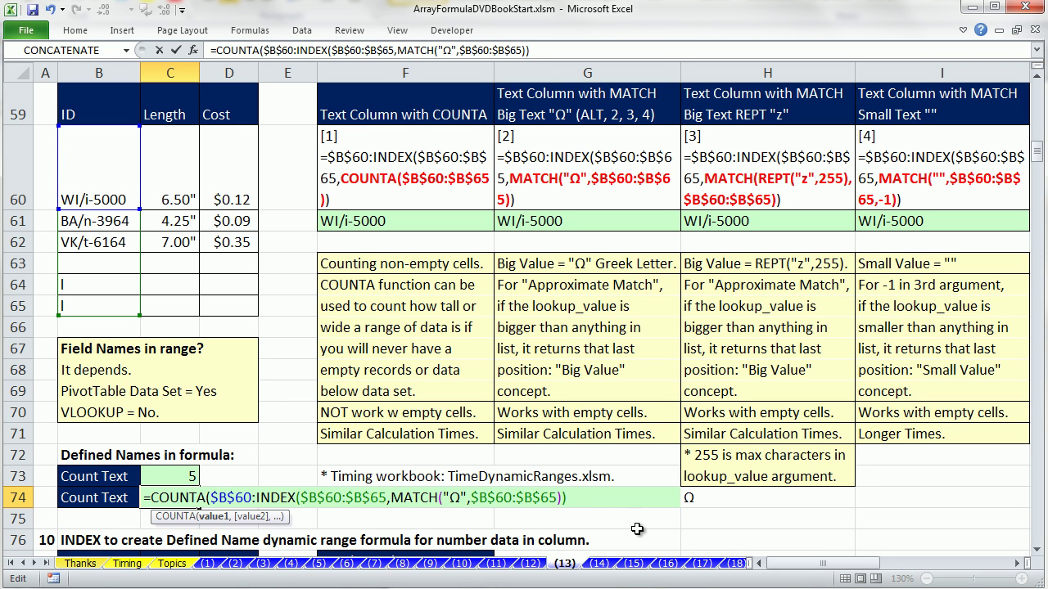
pyautogui.click(584, 498)
pyautogui.write(')')
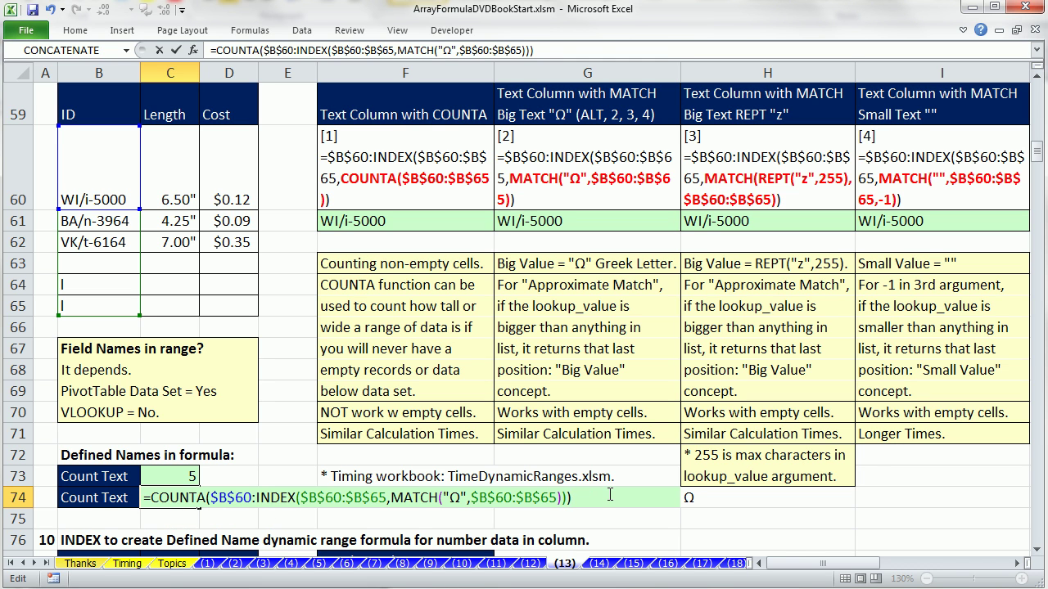
pyautogui.press('Return')
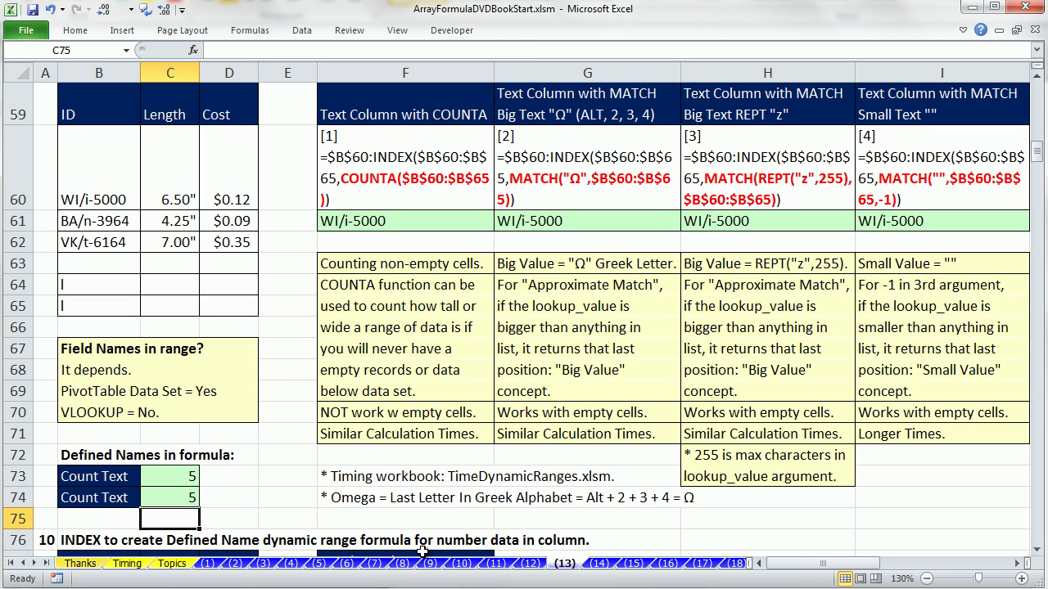
# - Evaluate the INDEX range argument inside the COUNTA formula in C74, and restore the formula unchanged
pyautogui.click(190, 498)
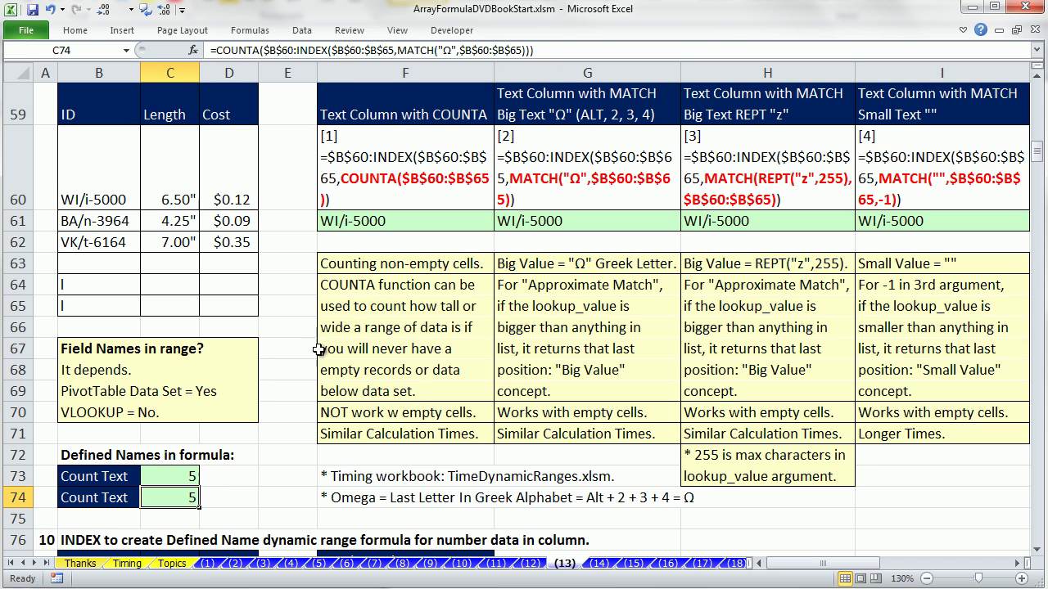
pyautogui.doubleClick(185, 501)
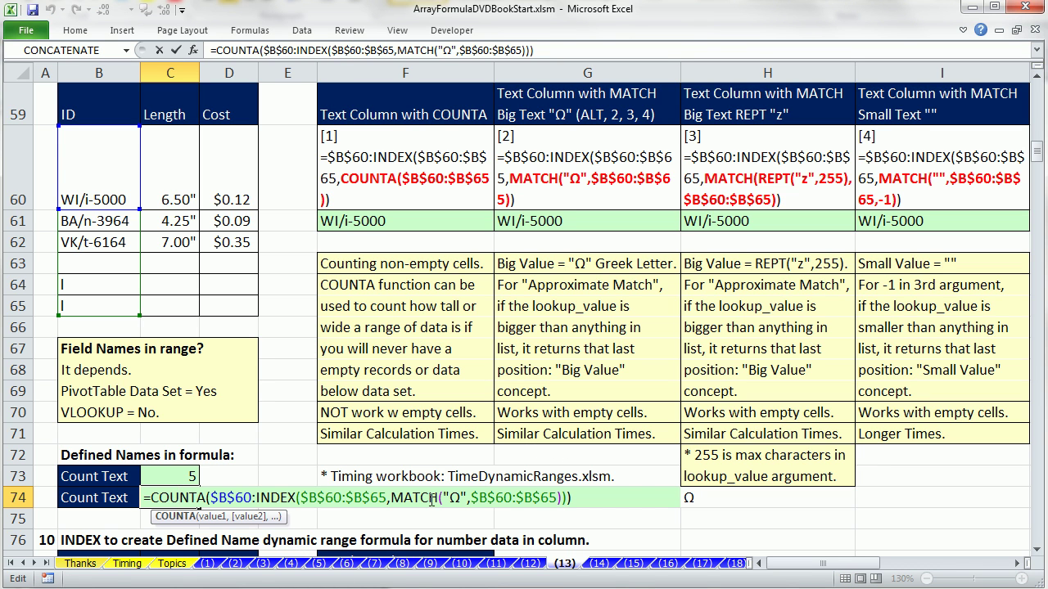
pyautogui.moveTo(211, 498); pyautogui.dragTo(569, 498)
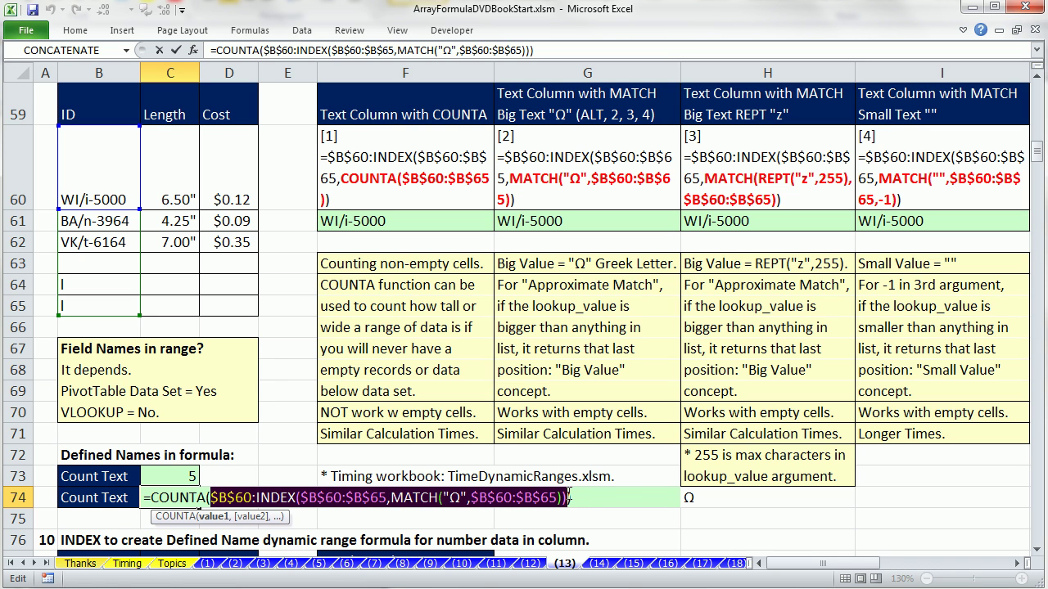
pyautogui.press('F9')
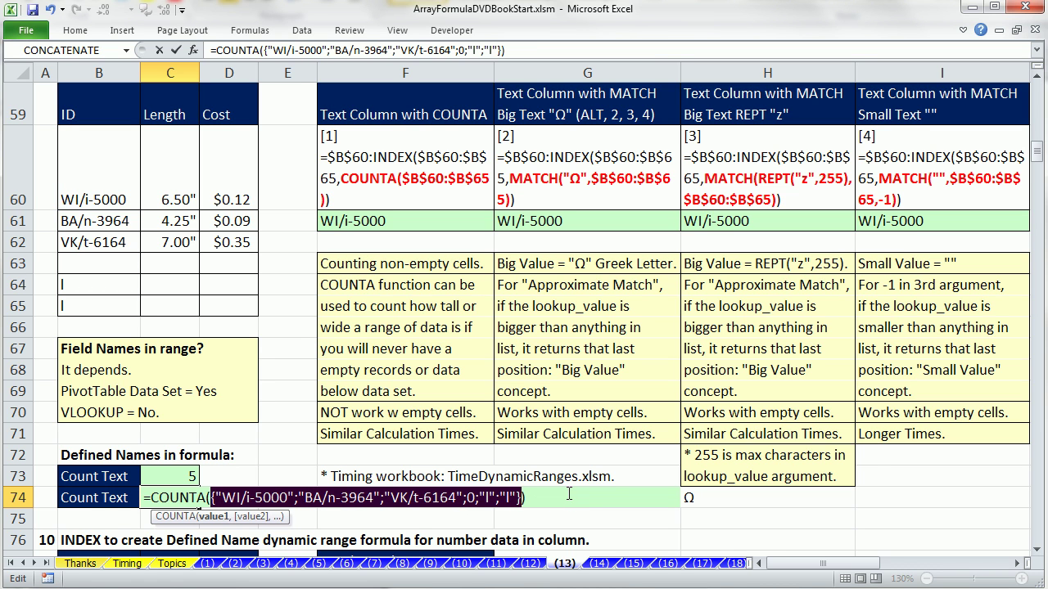
pyautogui.hotkey('ctrl', 'z')
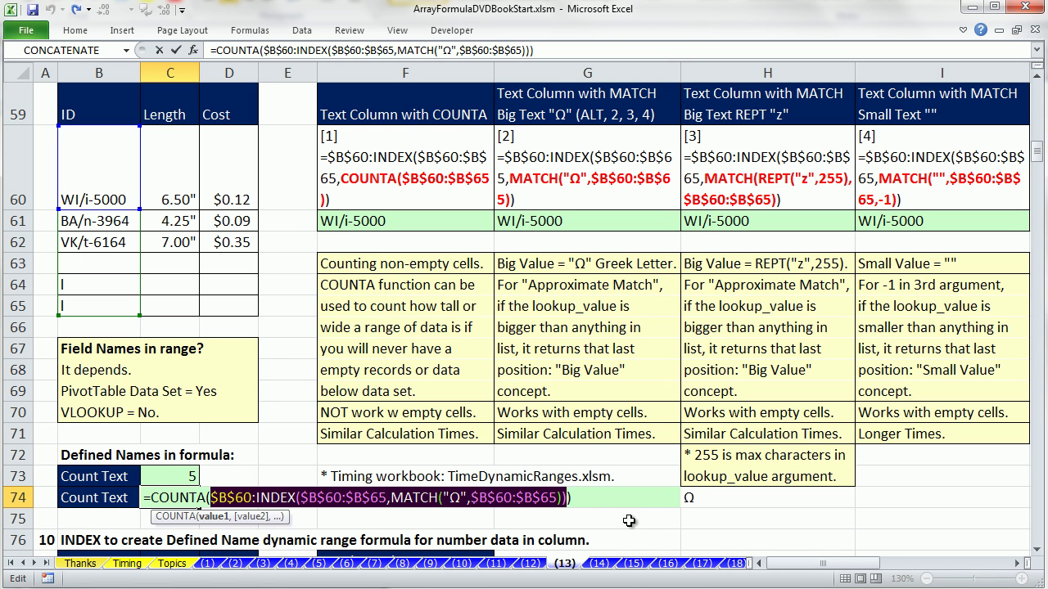
pyautogui.press('Return')
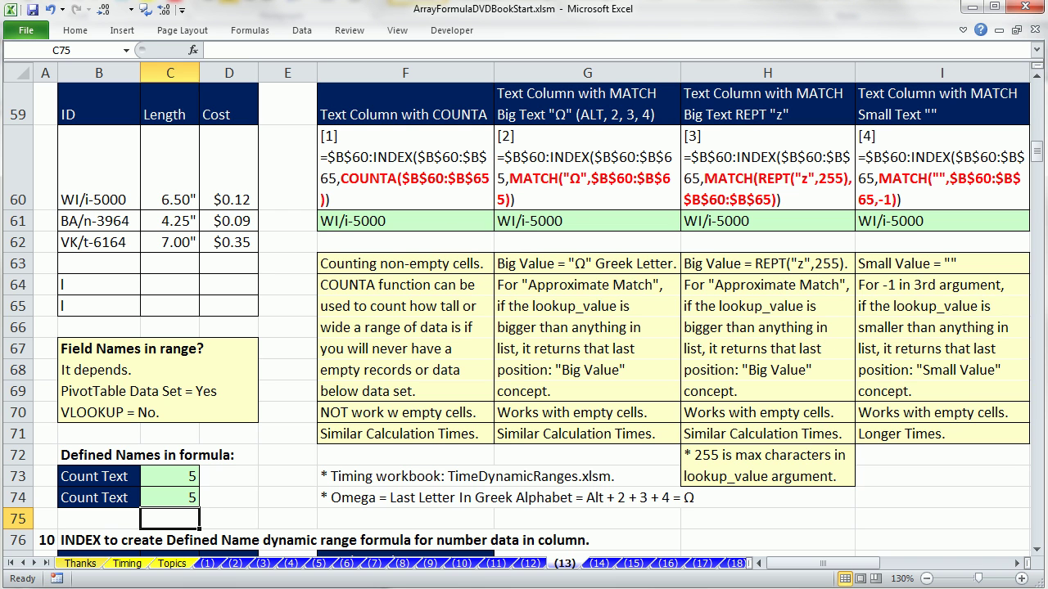
# - In F79, start the number-column formula with D78:INDEX, using the Cost cells $D$78:$D$84 as the absolute array
pyautogui.scroll(-9, 1040, 552)
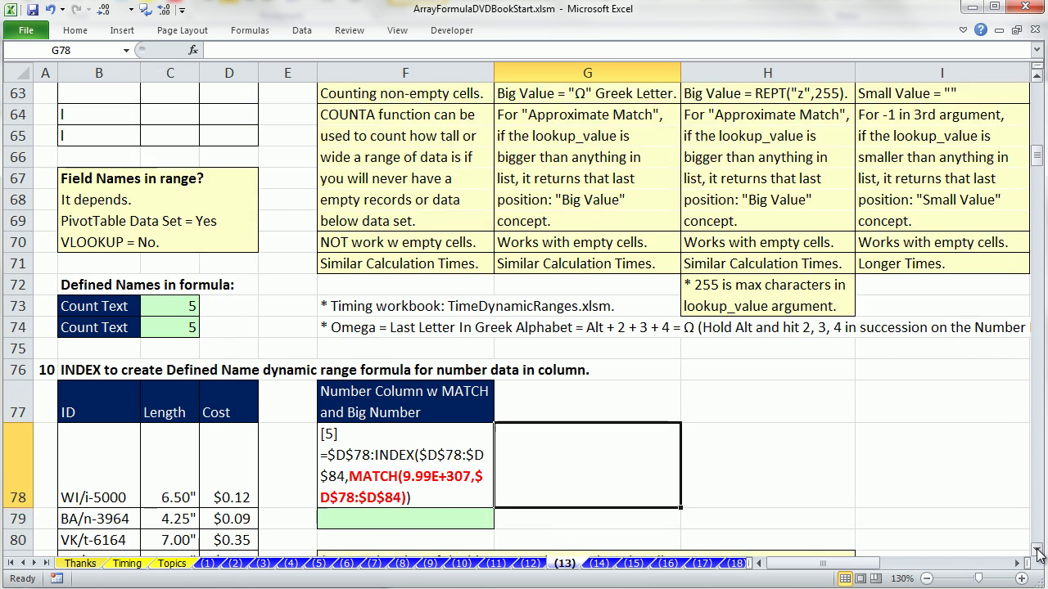
pyautogui.scroll(-7, 1038, 553)
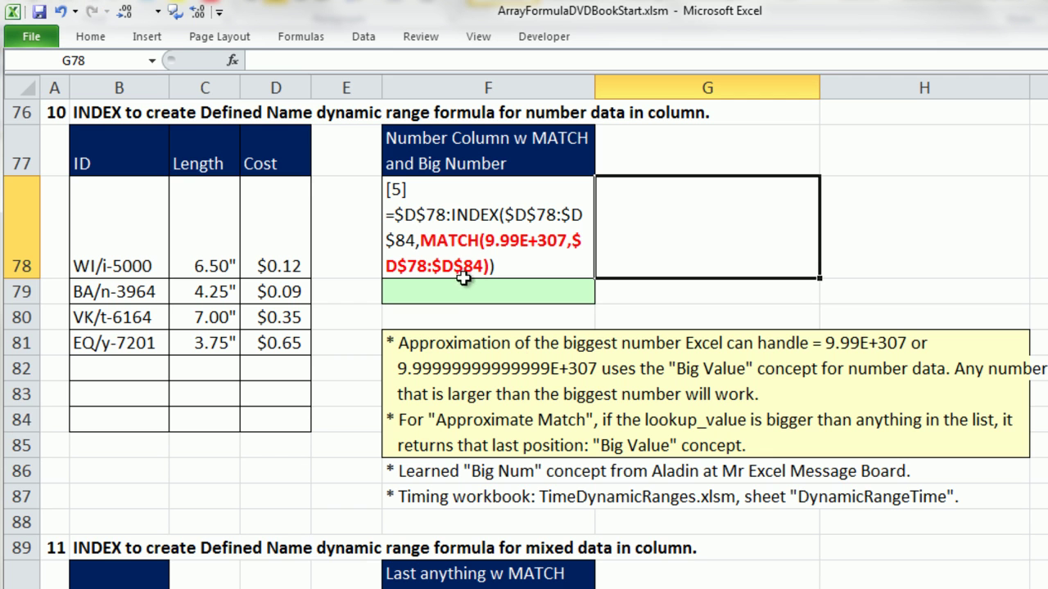
pyautogui.click(375, 265)
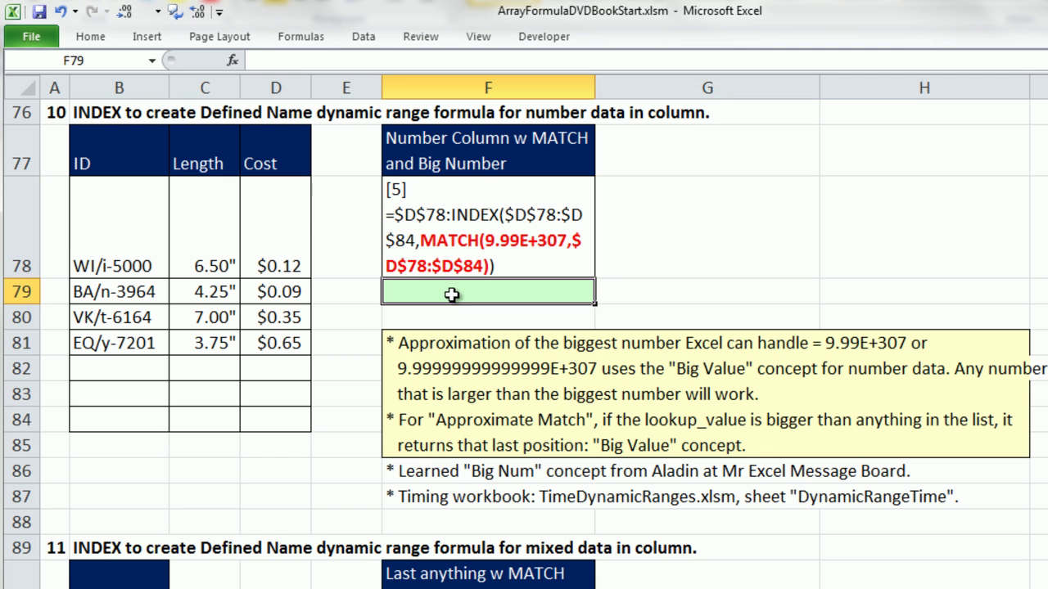
pyautogui.click(286, 190)
pyautogui.moveTo(286, 189); pyautogui.dragTo(276, 420)
pyautogui.click(473, 288)
pyautogui.write('=')
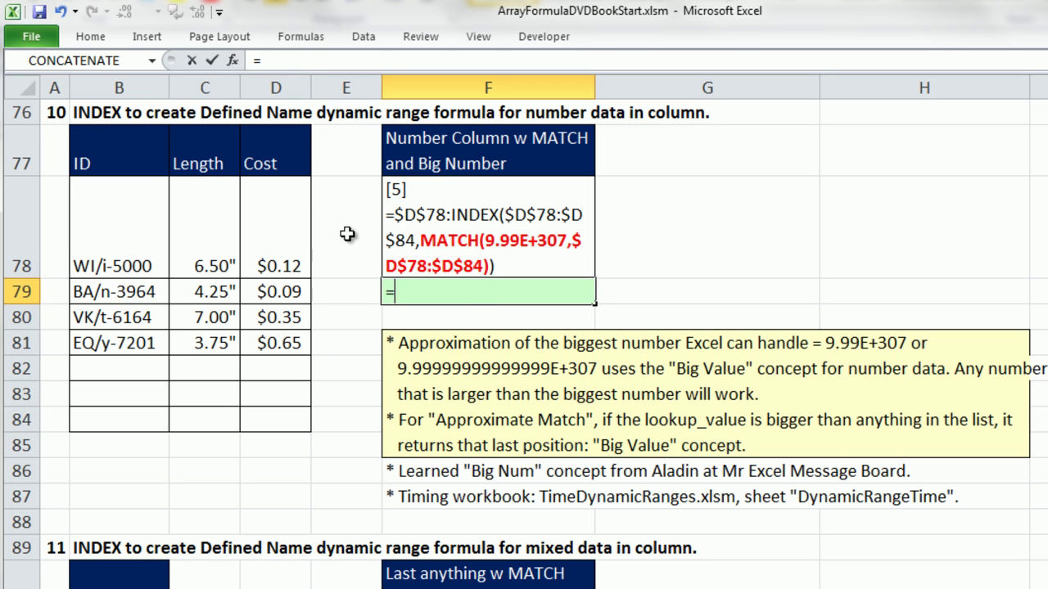
pyautogui.click(279, 218)
pyautogui.write(':')
pyautogui.press('BackSpace')
pyautogui.press('BackSpace')
pyautogui.press('BackSpace')
pyautogui.write('in')
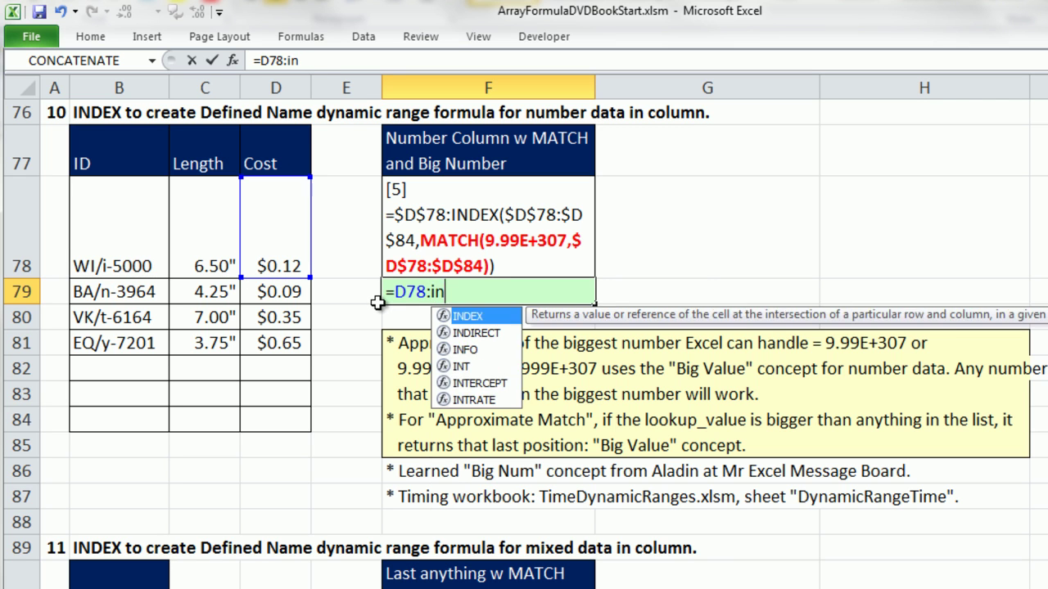
pyautogui.press('Tab')
pyautogui.moveTo(255, 201); pyautogui.dragTo(260, 412)
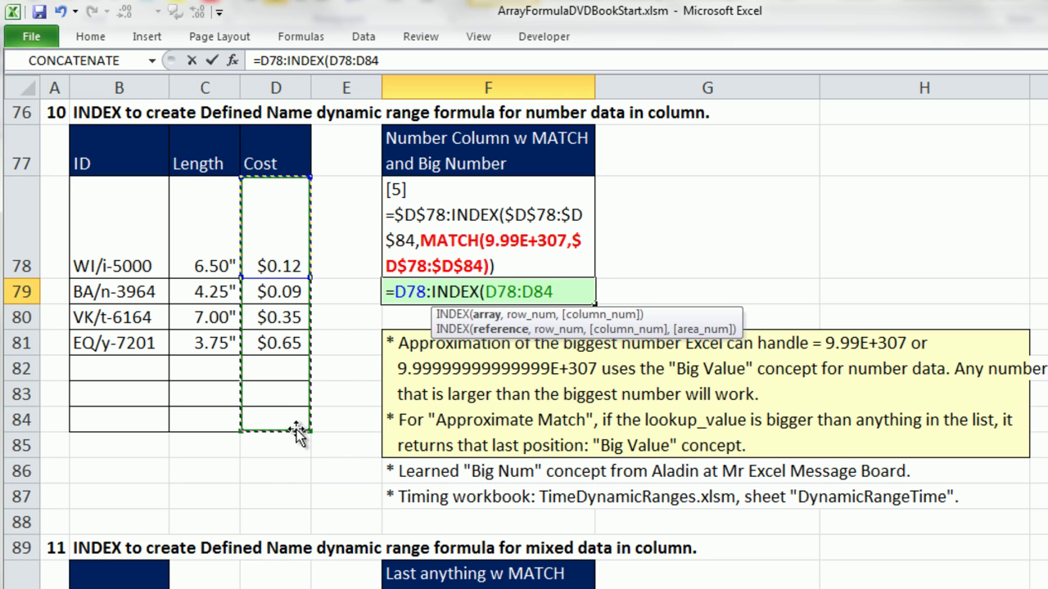
pyautogui.press('F4')
# - Complete the INDEX formula in F79 with the row number MATCH(9.99999999999999E+307,$D$78:$D$84) and the closing parentheses
pyautogui.write(',ma')
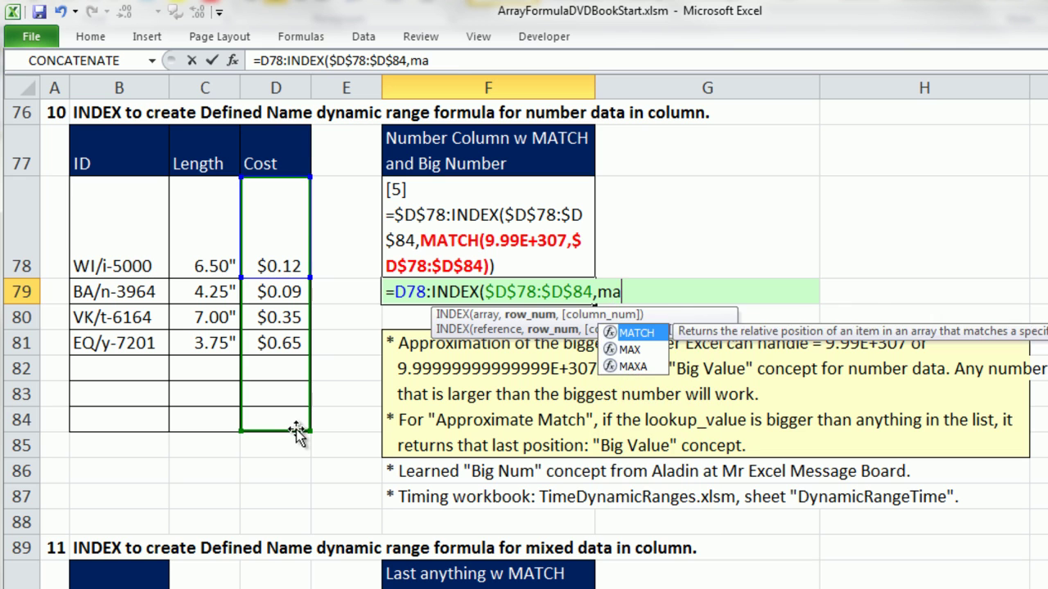
pyautogui.press('Tab')
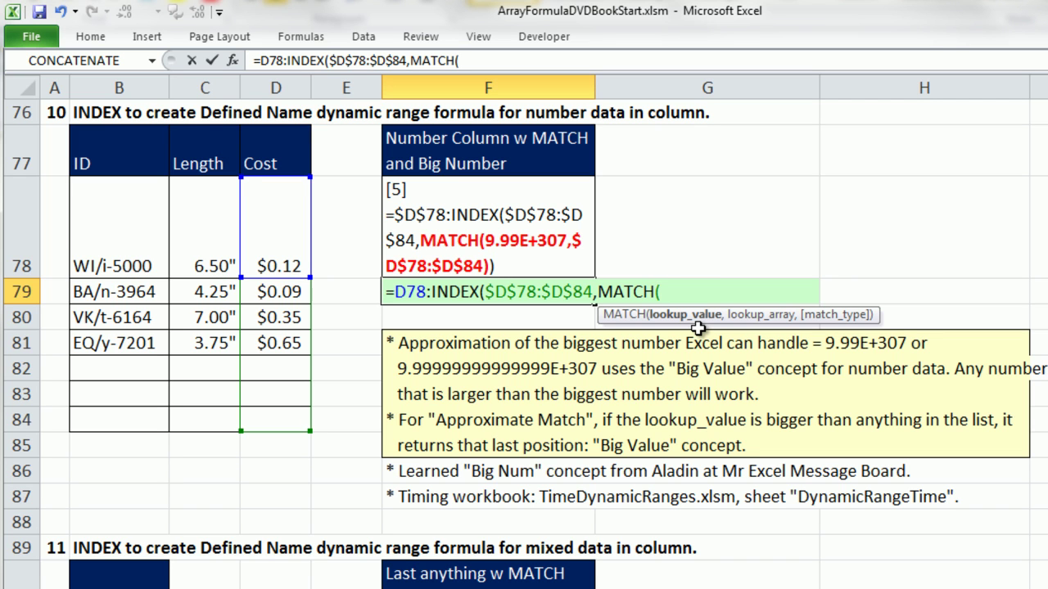
pyautogui.write('9.')
pyautogui.write('999')
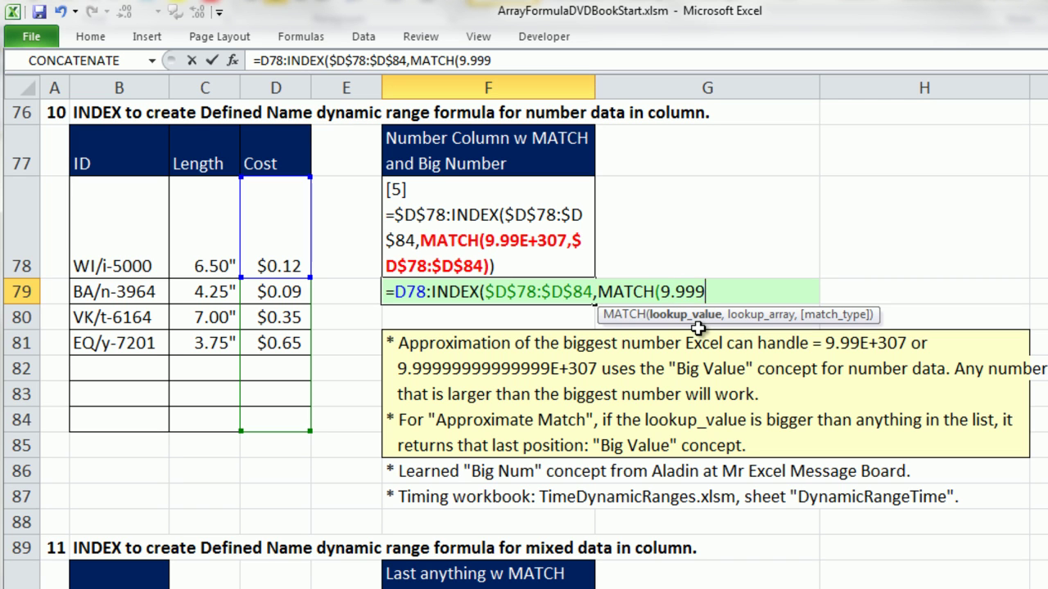
pyautogui.write('99999999999')
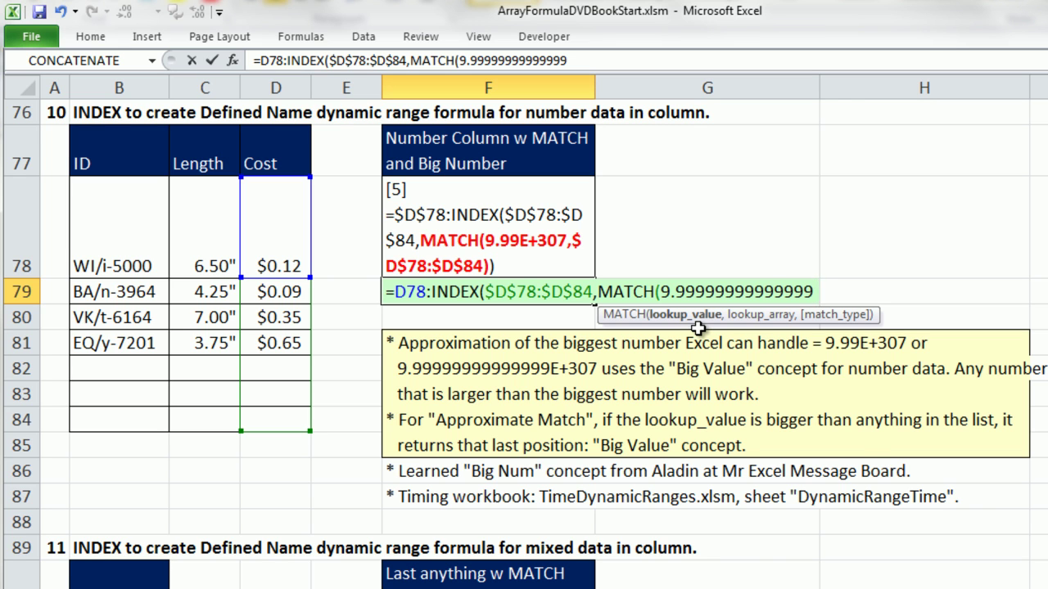
pyautogui.write('E+307')
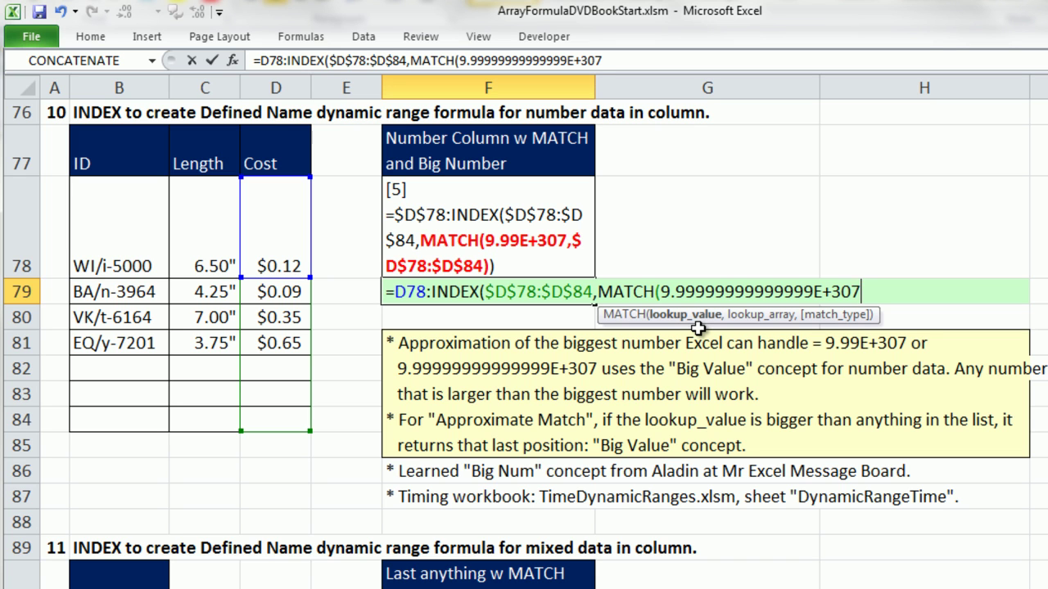
pyautogui.write(',')
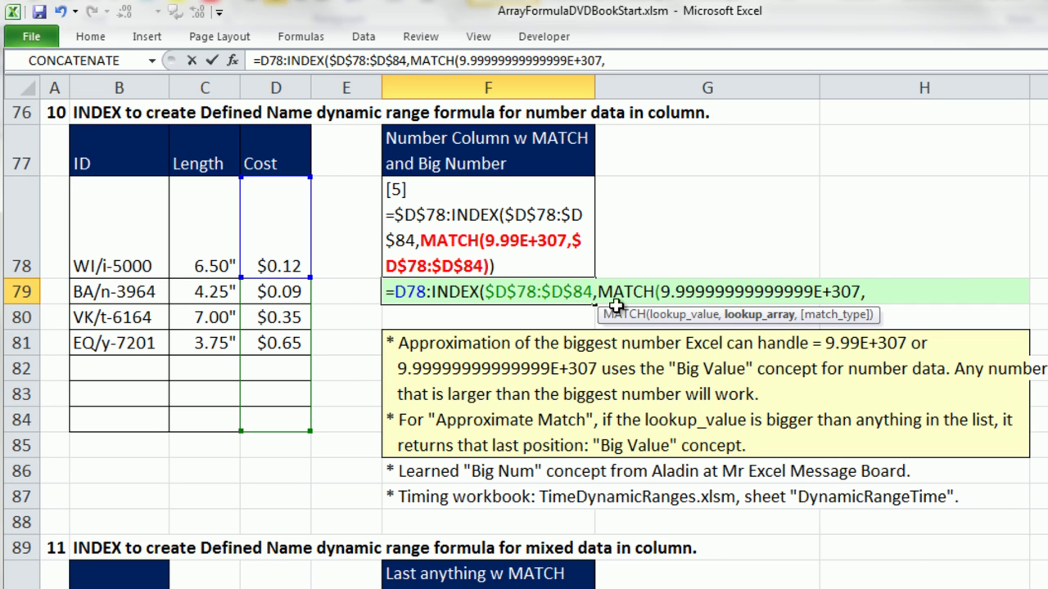
pyautogui.moveTo(281, 210); pyautogui.dragTo(289, 411)
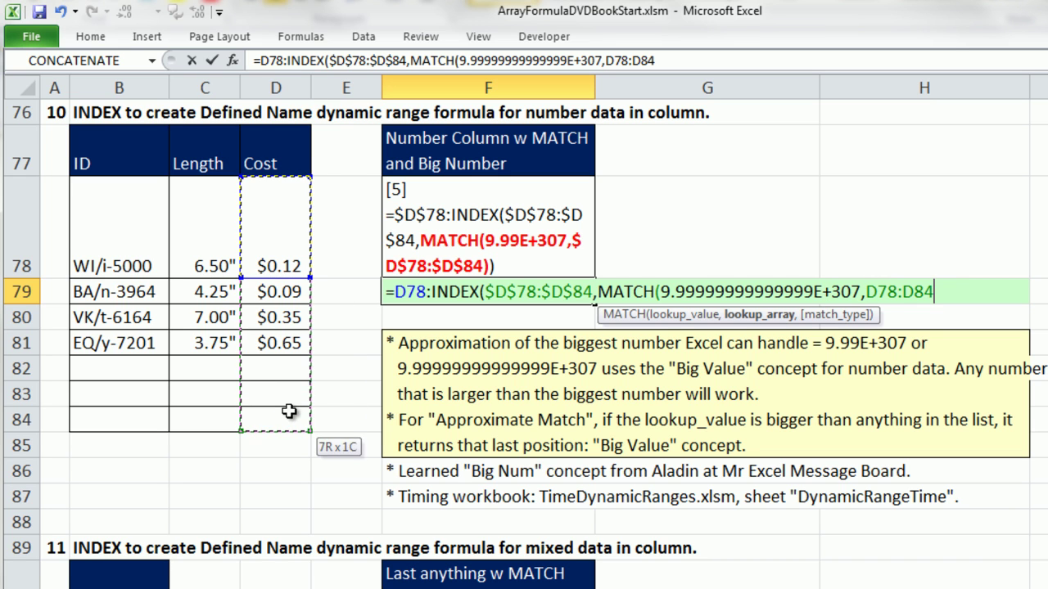
pyautogui.press('F4')
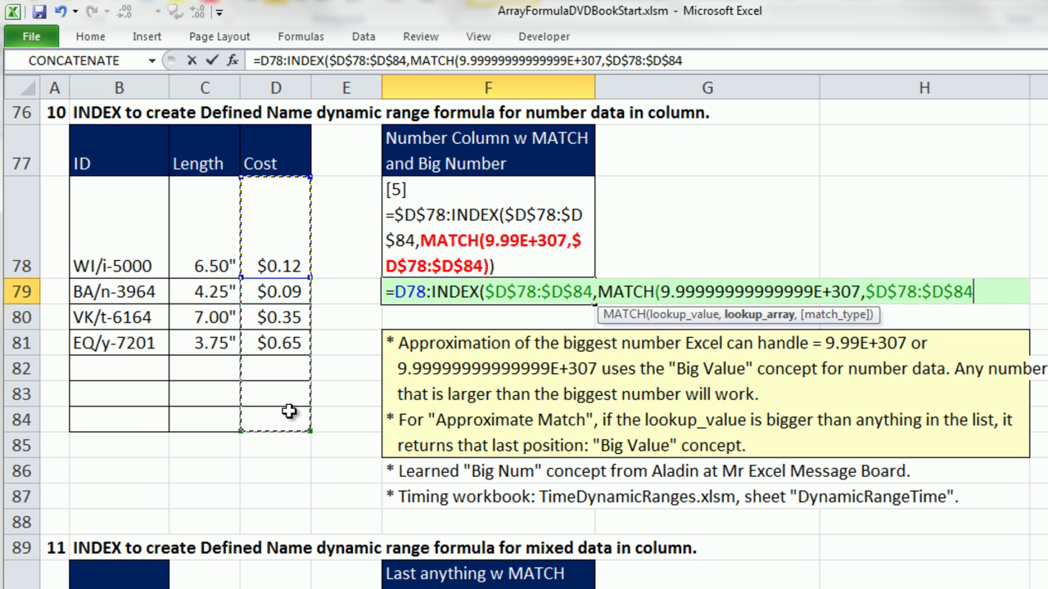
pyautogui.write('))')
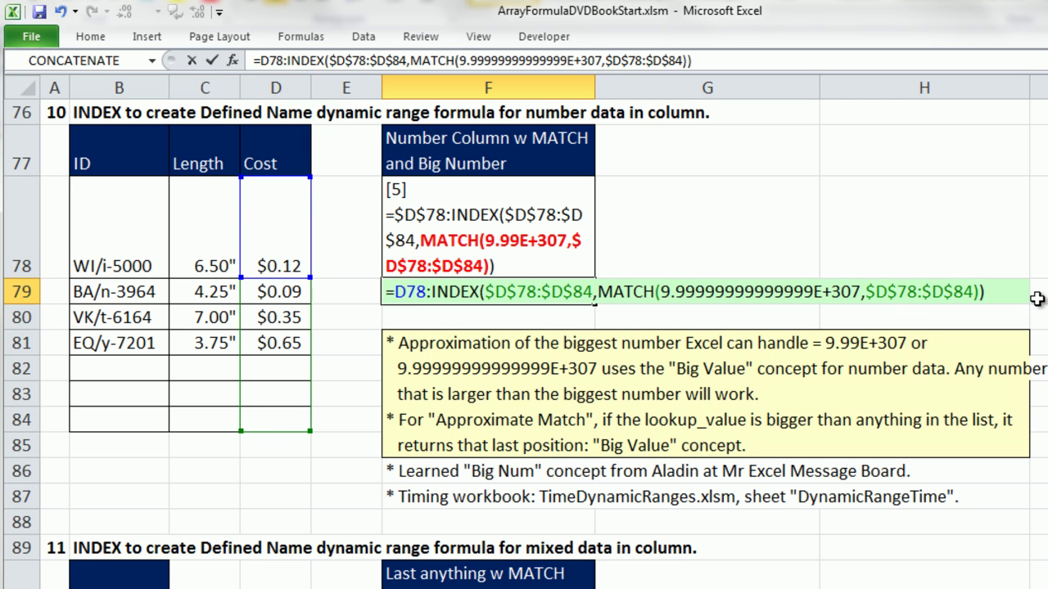
# - Make the starting D78 reference in the F79 formula absolute as $D$78
pyautogui.moveTo(1027, 293); pyautogui.dragTo(404, 296)
pyautogui.click(405, 295)
pyautogui.press('F4')
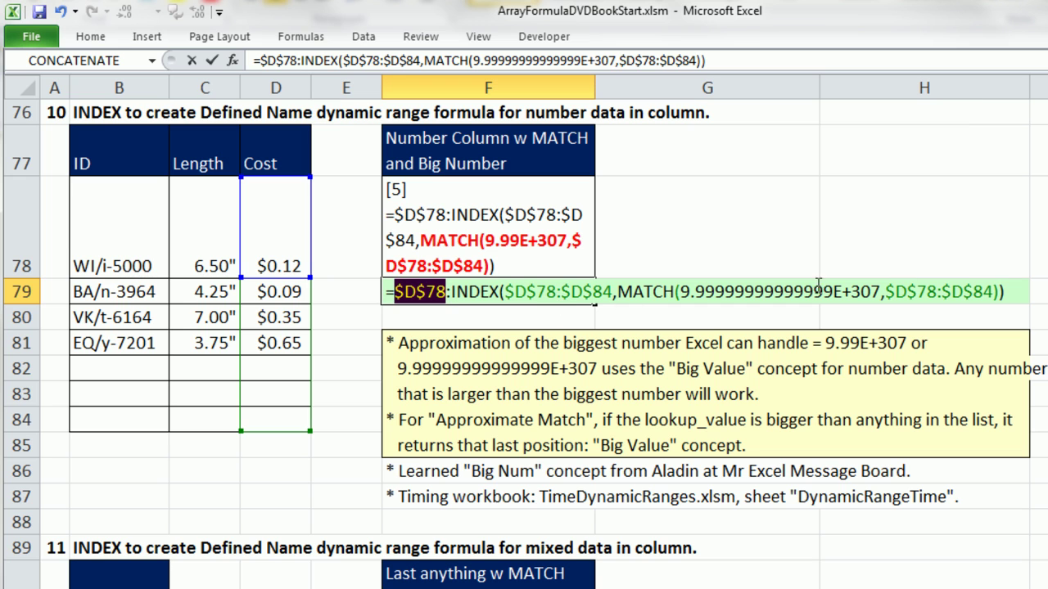
# - Evaluate the whole formula in F79, restore it, and enter it as an array formula
pyautogui.moveTo(1025, 292); pyautogui.dragTo(316, 301)
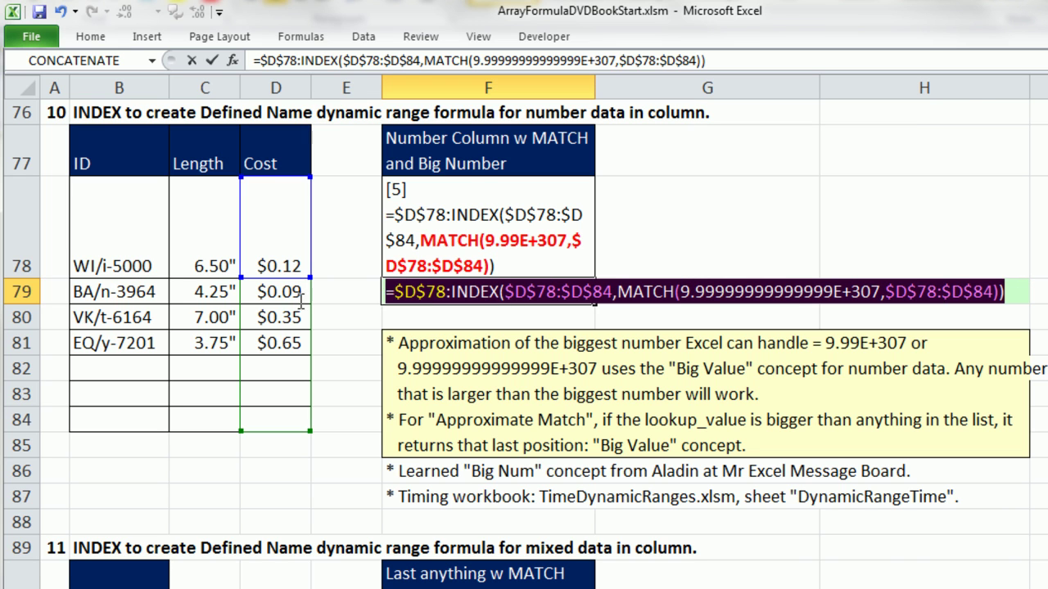
pyautogui.press('F9')
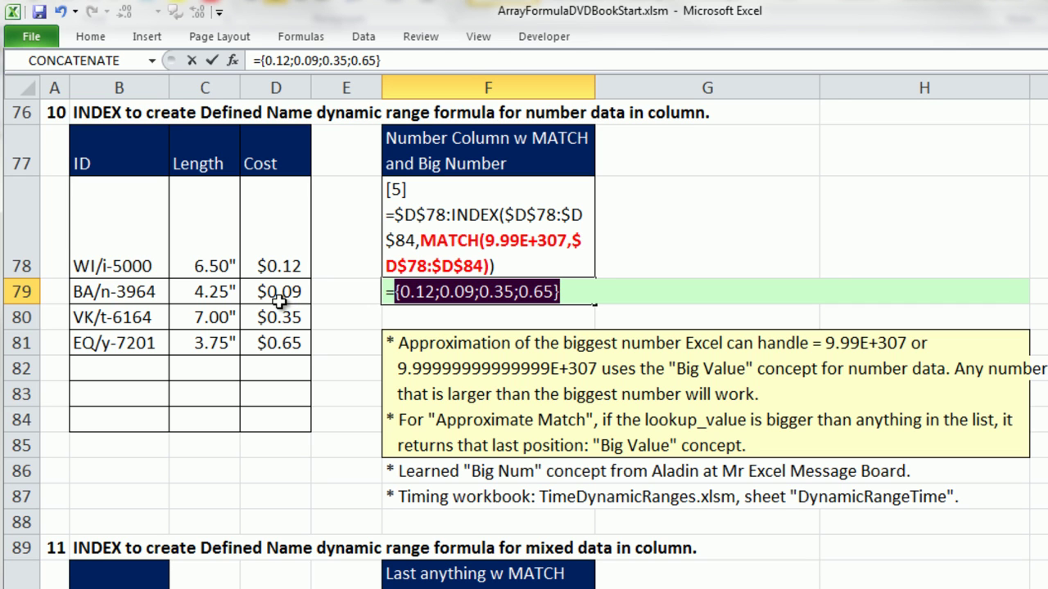
pyautogui.hotkey('ctrl', 'z')
pyautogui.press('Escape')
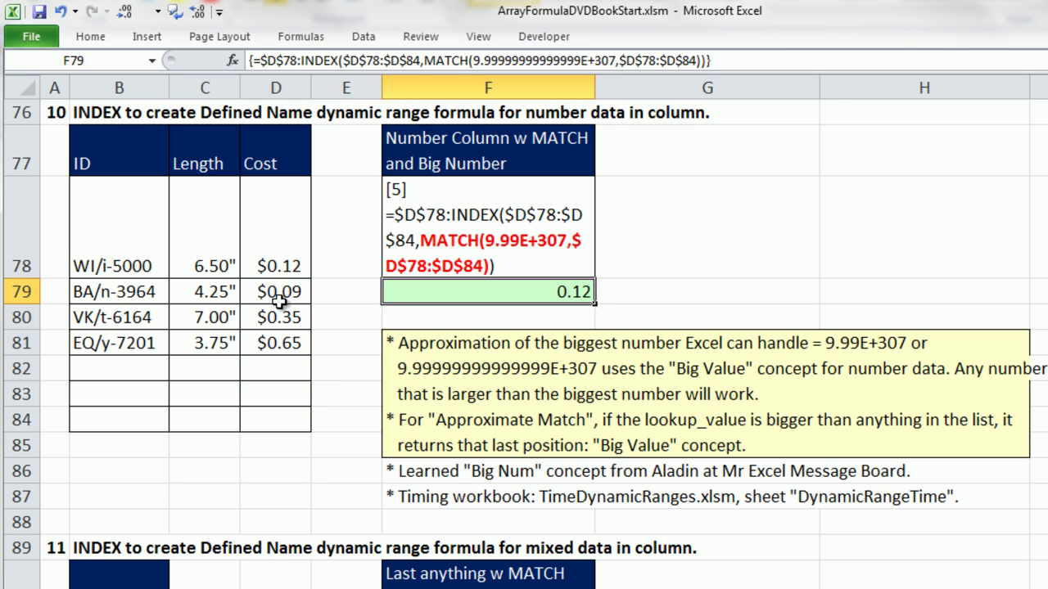
# - Enter 23 in D83 of the Cost column, leaving D82 empty, to test the dynamic range
pyautogui.click(262, 398)
pyautogui.write('23')
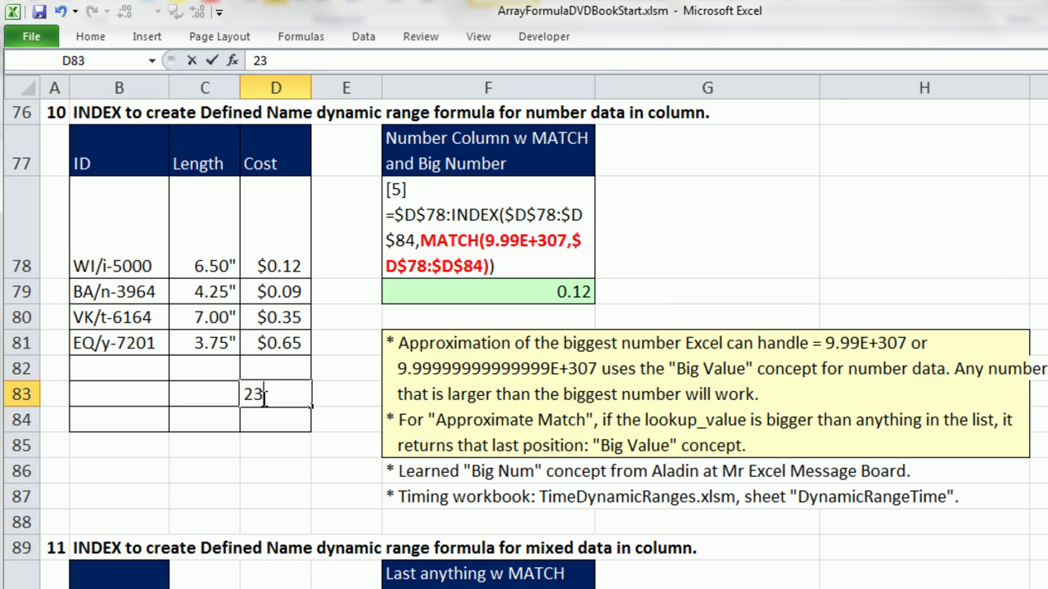
pyautogui.hotkey('ctrl', 'Return')
# - Evaluate the full dynamic range formula in F79 again, restore it, and keep it as an array formula
pyautogui.doubleClick(562, 291)
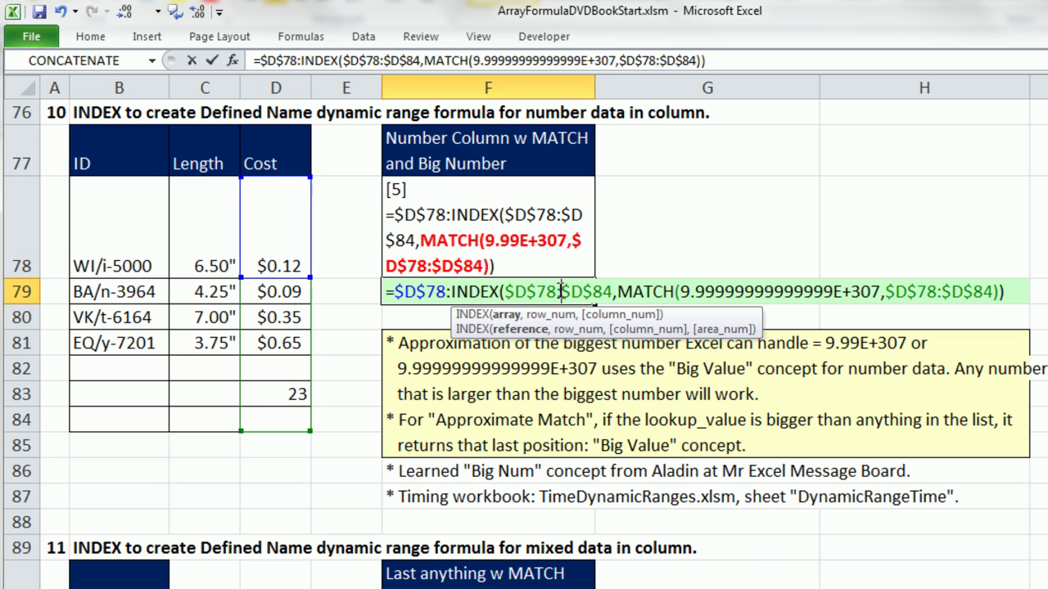
pyautogui.moveTo(385, 292); pyautogui.dragTo(1005, 293)
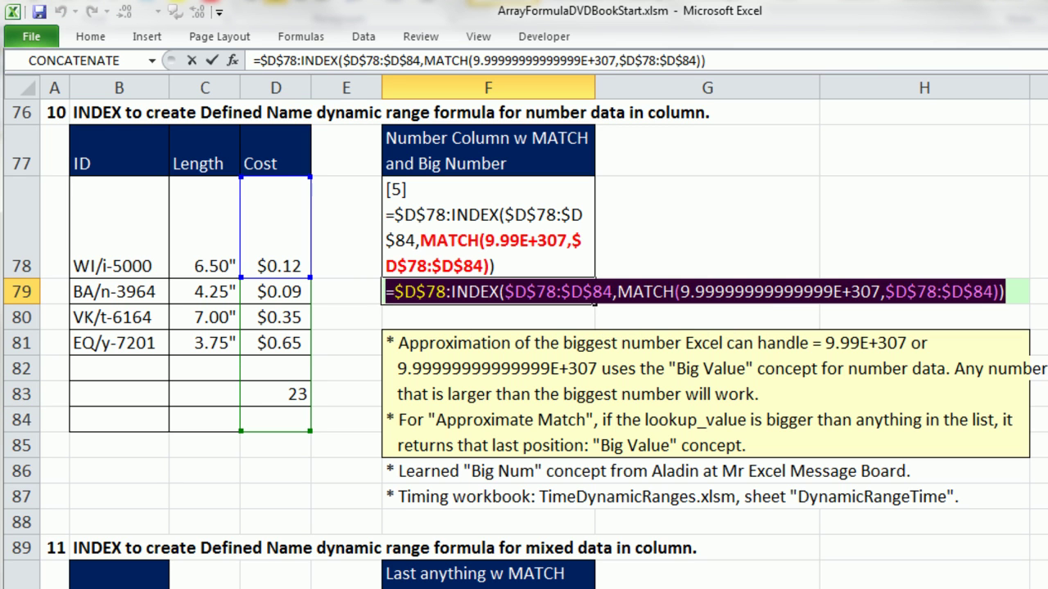
pyautogui.press('F9')
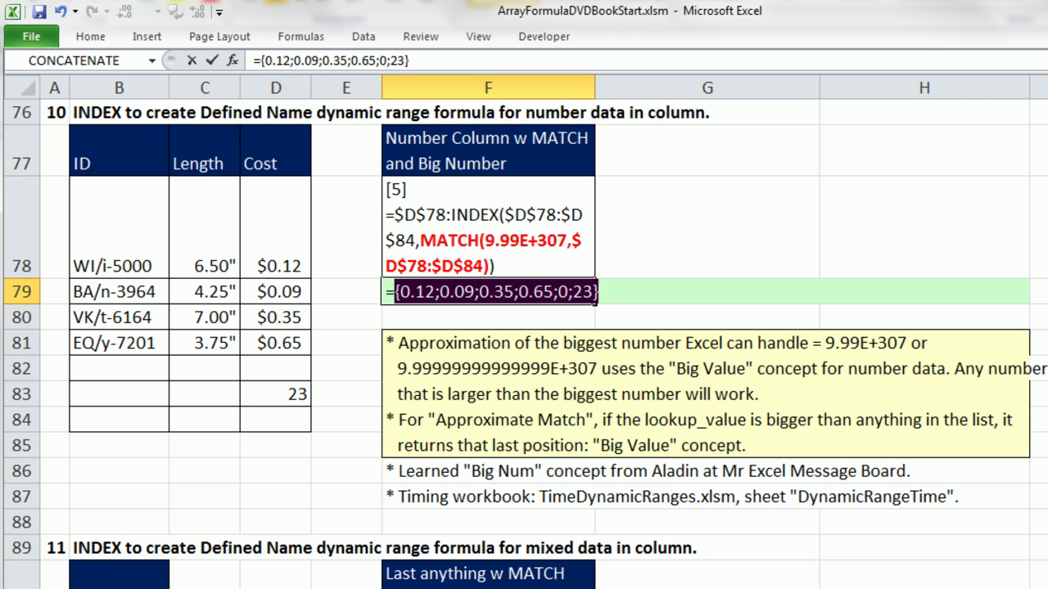
pyautogui.hotkey('ctrl', 'z')
pyautogui.press('Escape')
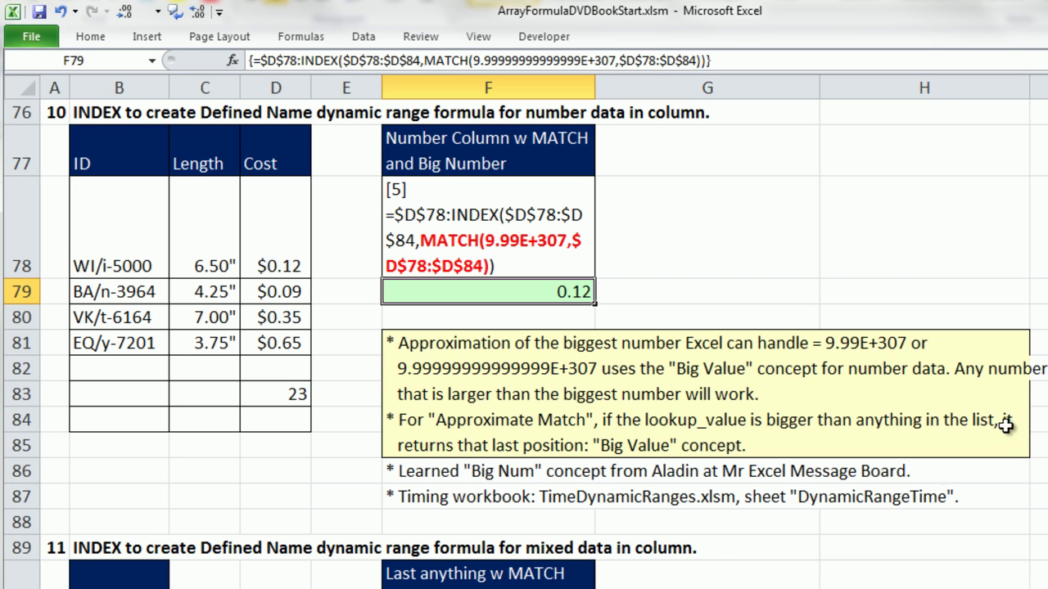
# - Copy the mixed-data INDEX formula, without its [6] label, from the text in F91 into F92
pyautogui.click(986, 550)
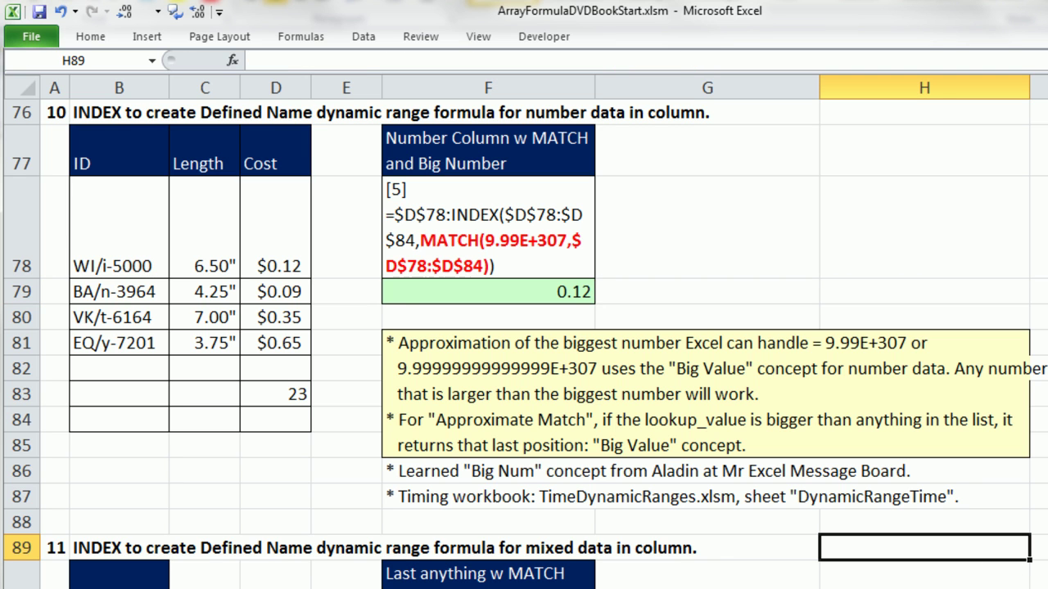
pyautogui.scroll(-4, 524, 344)
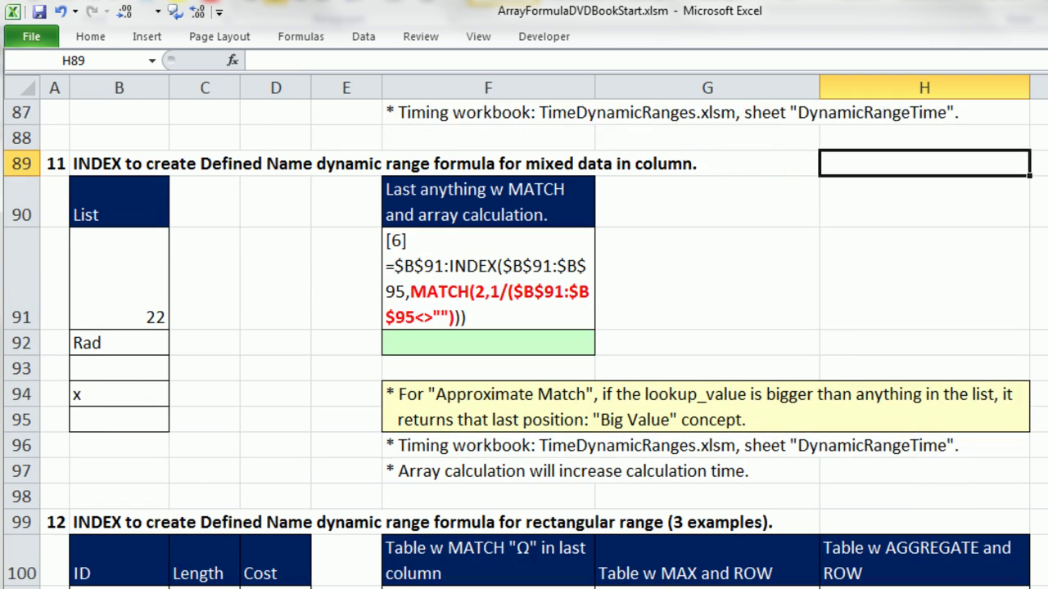
pyautogui.scroll(-1, 523, 344)
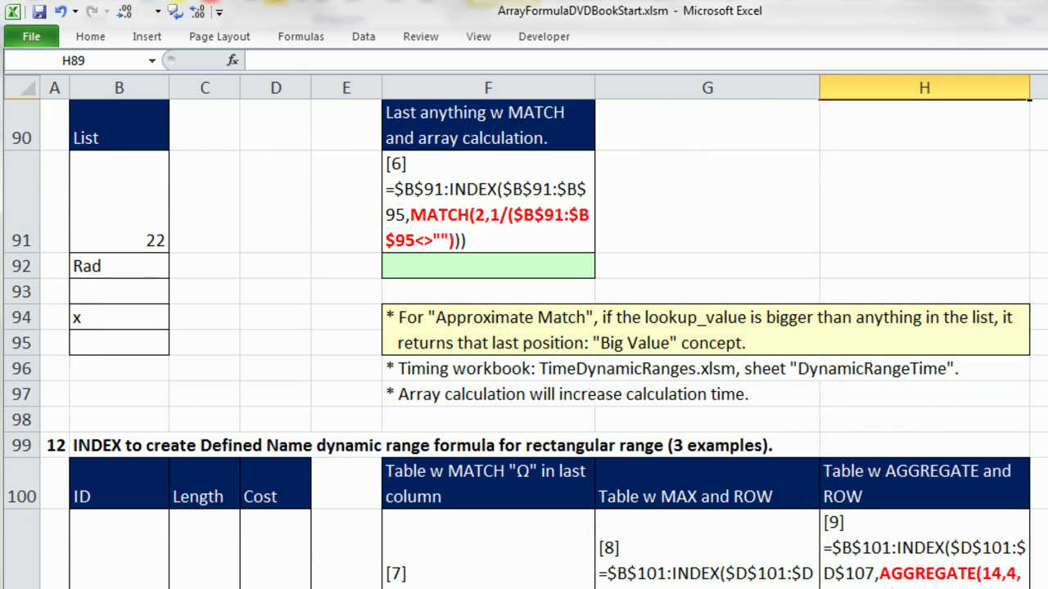
pyautogui.scroll(2, 523, 344)
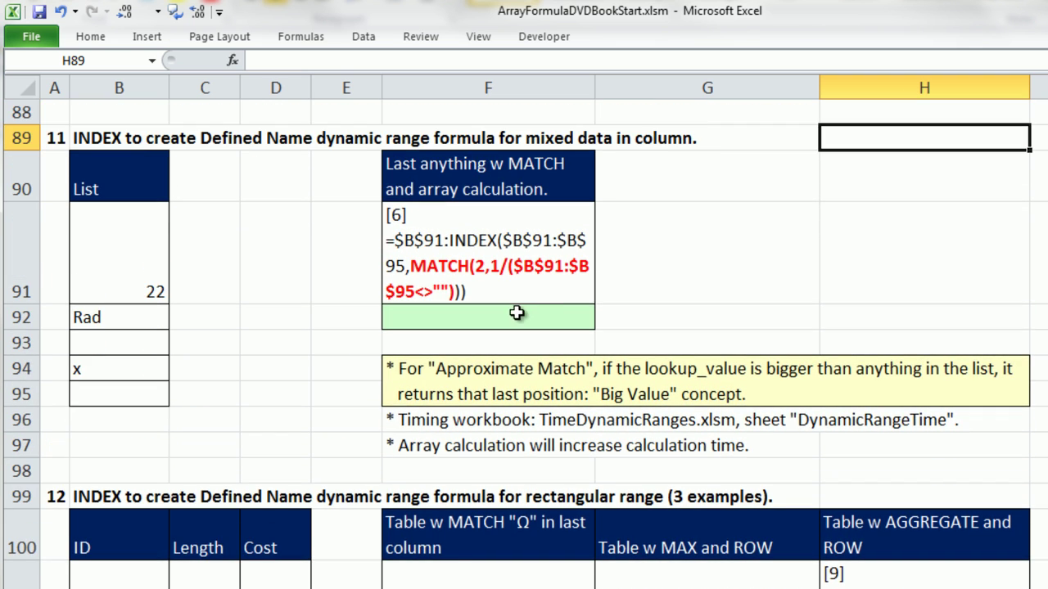
pyautogui.doubleClick(388, 240)
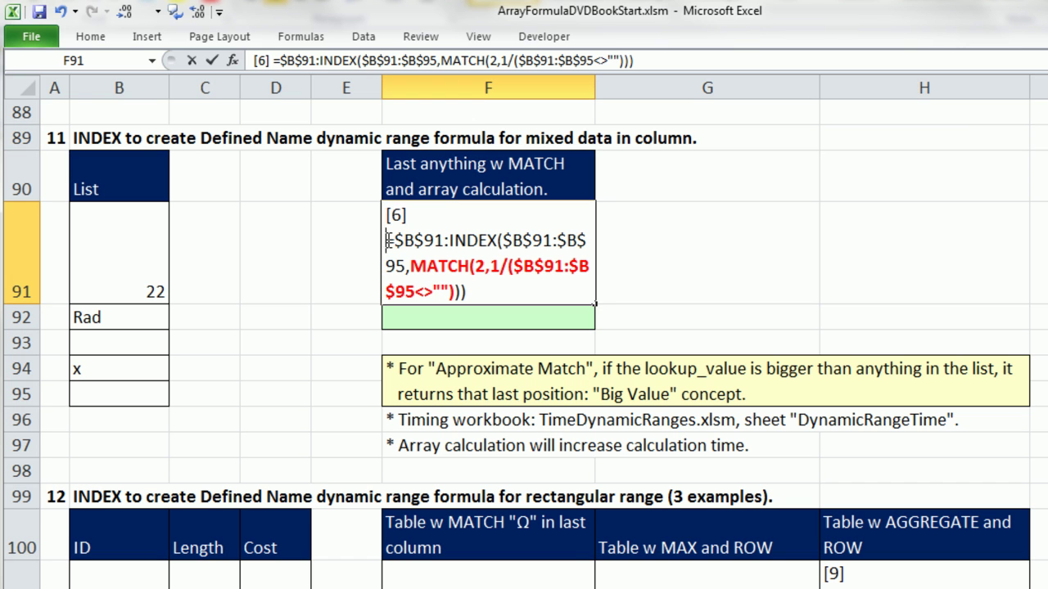
pyautogui.moveTo(388, 239); pyautogui.dragTo(529, 299)
pyautogui.hotkey('ctrl', 'c')
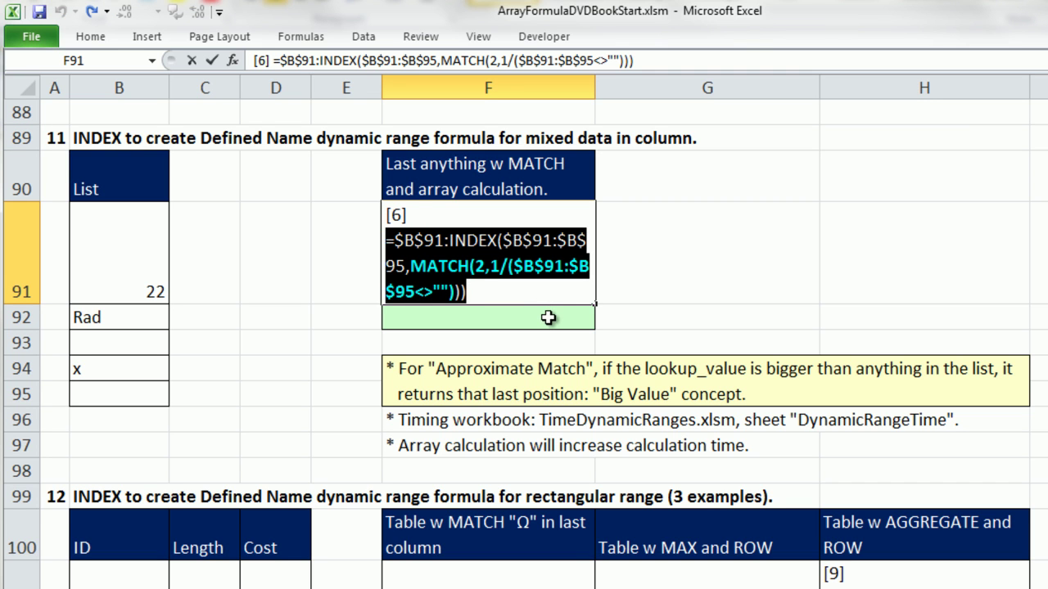
pyautogui.press('Escape')
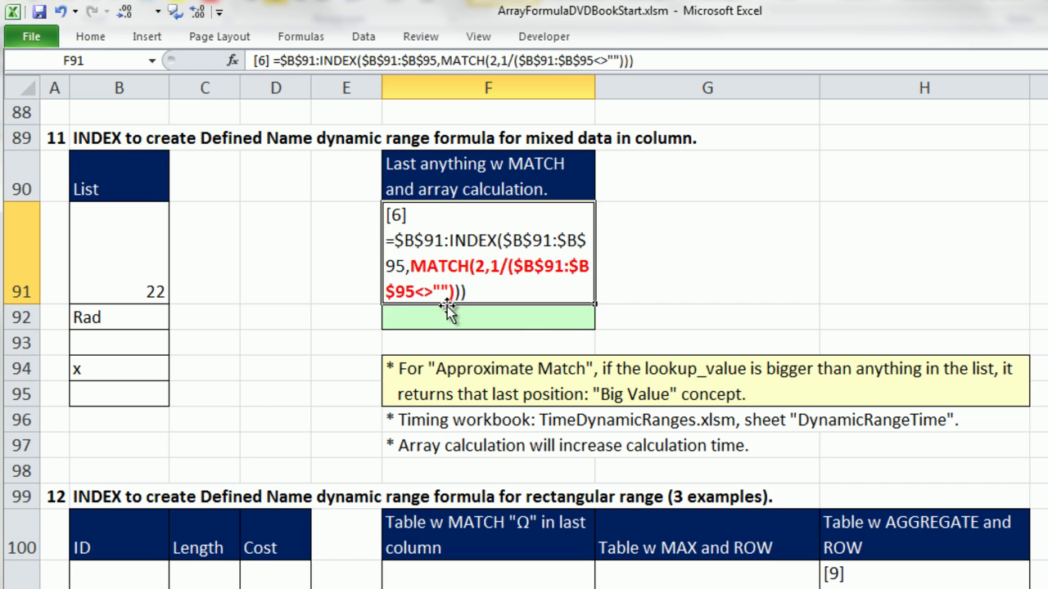
pyautogui.doubleClick(468, 315)
pyautogui.hotkey('ctrl', 'v')
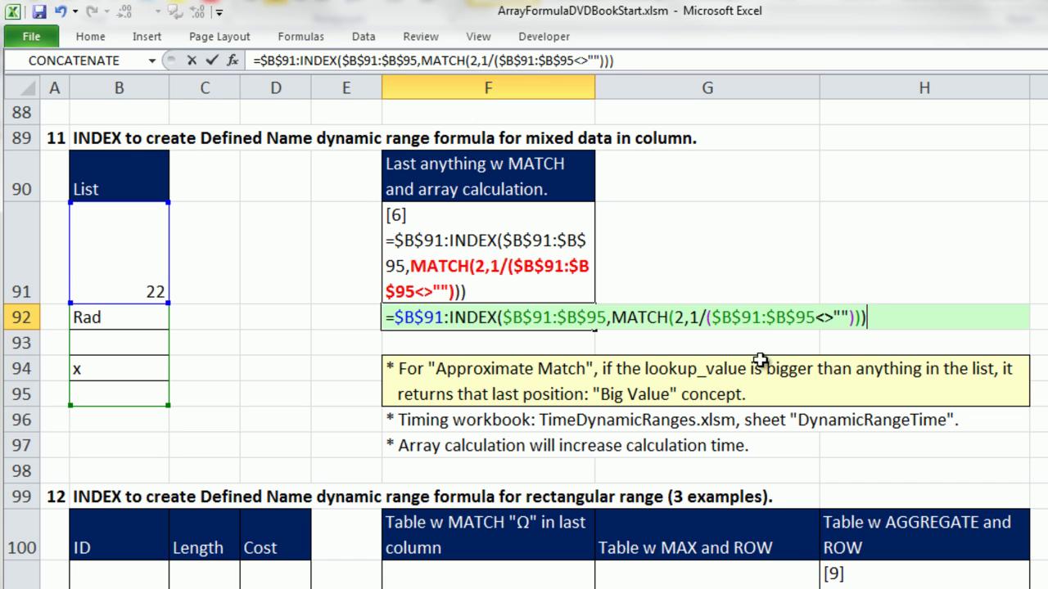
# - Evaluate the $B$91:$B$95<>"" test inside MATCH in the F92 formula, and restore it
pyautogui.click(677, 316)
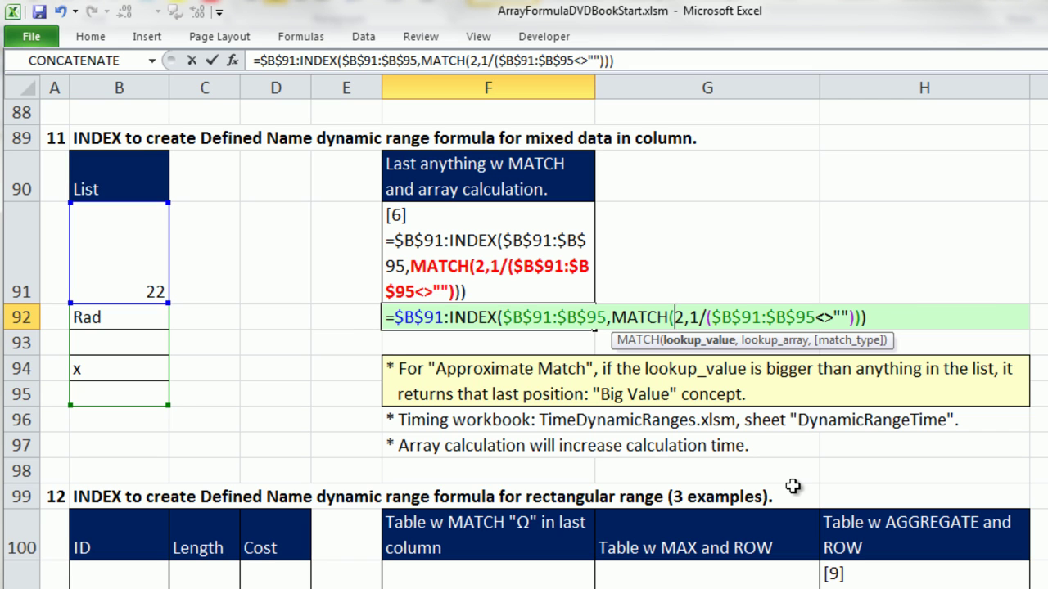
pyautogui.moveTo(713, 319); pyautogui.dragTo(851, 325)
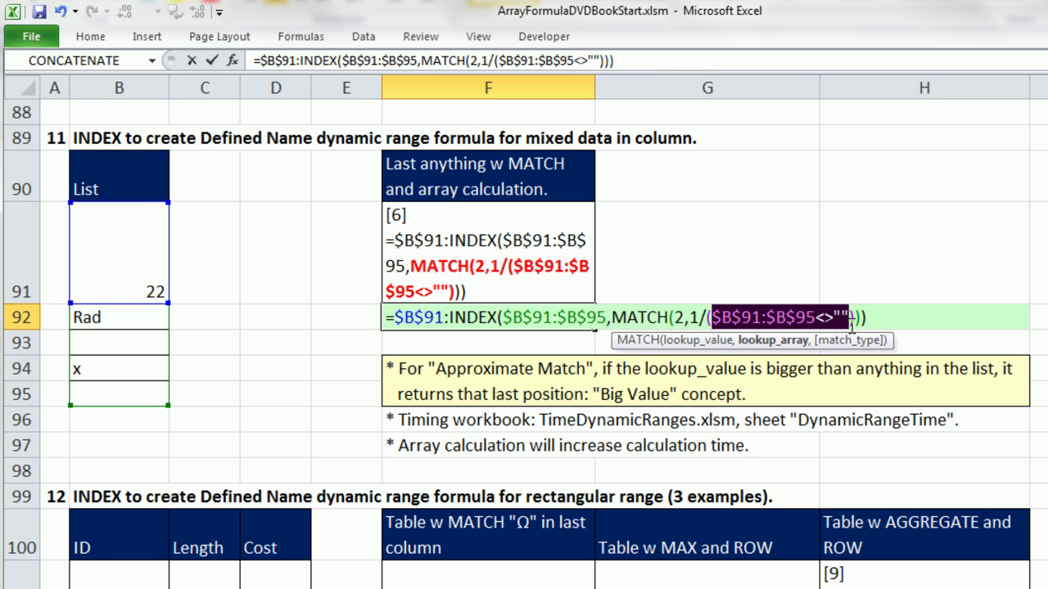
pyautogui.press('F9')
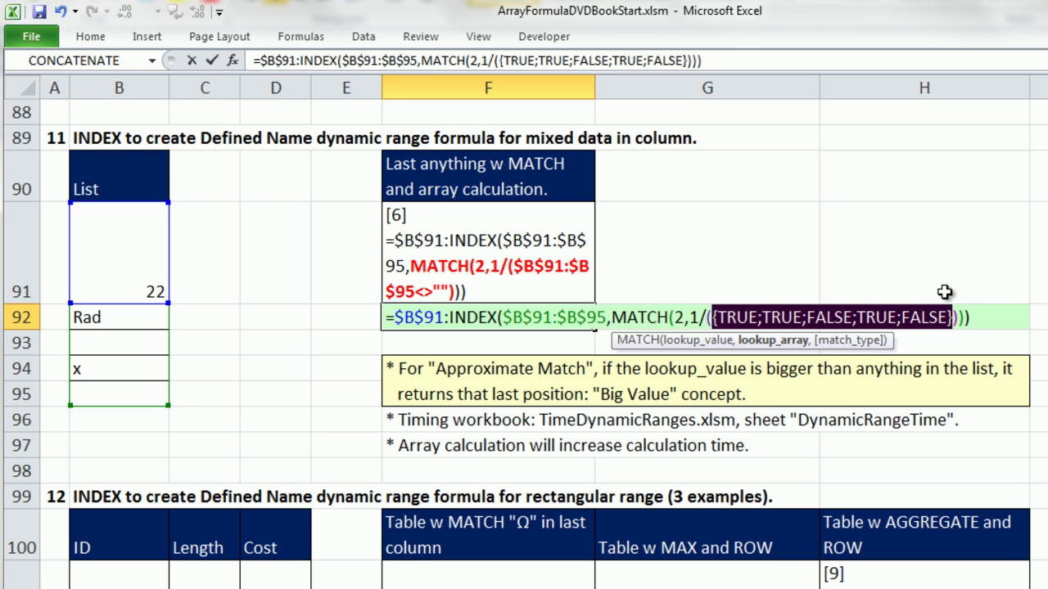
pyautogui.hotkey('ctrl', 'z')
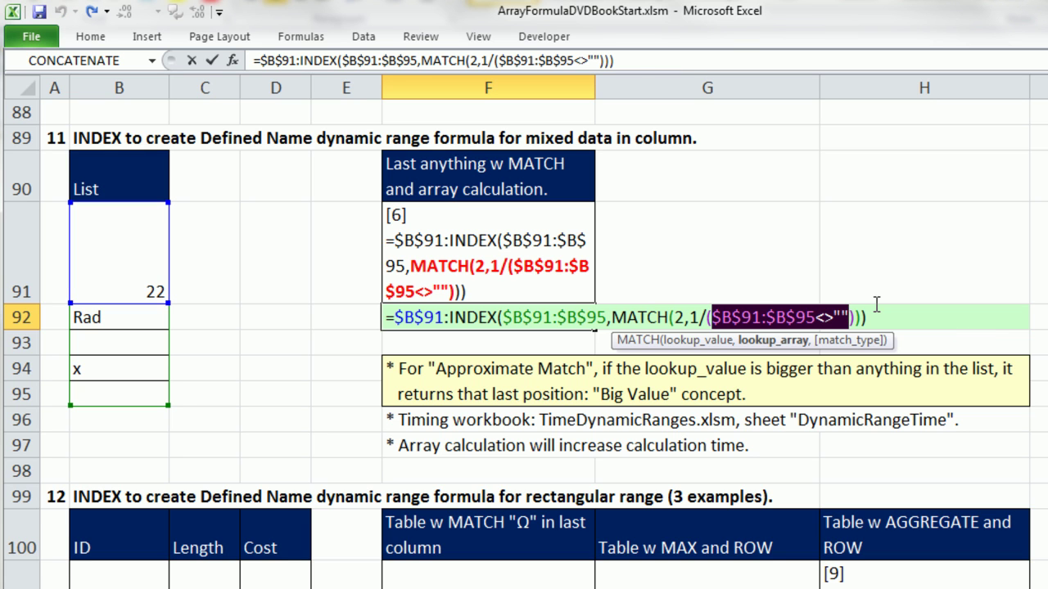
# - Evaluate MATCH's whole lookup array, 1/($B$91:$B$95<>""), in the F92 formula, and restore it
pyautogui.moveTo(688, 317); pyautogui.dragTo(857, 319)
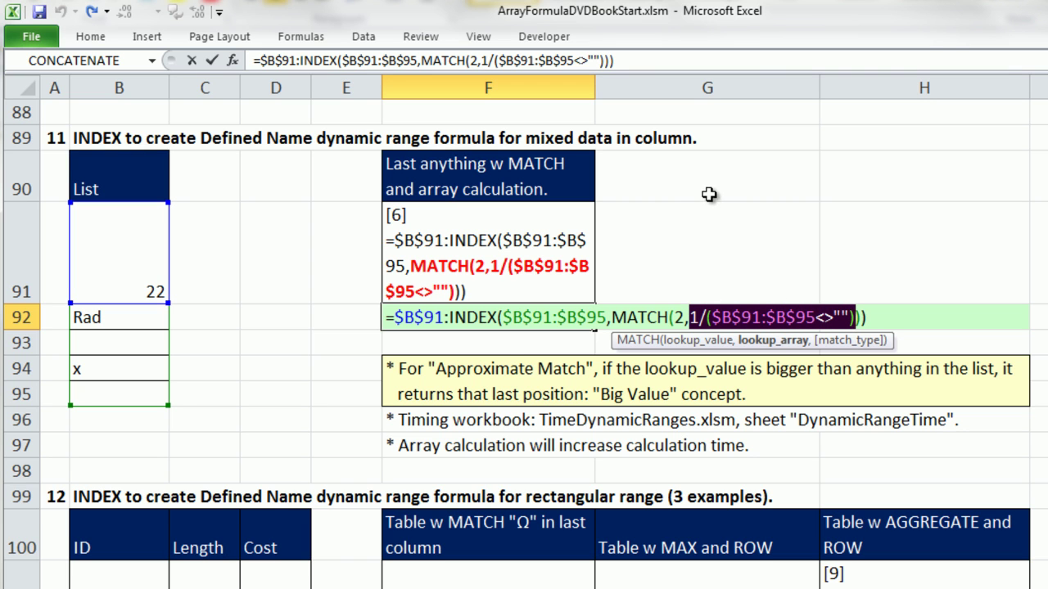
pyautogui.press('F9')
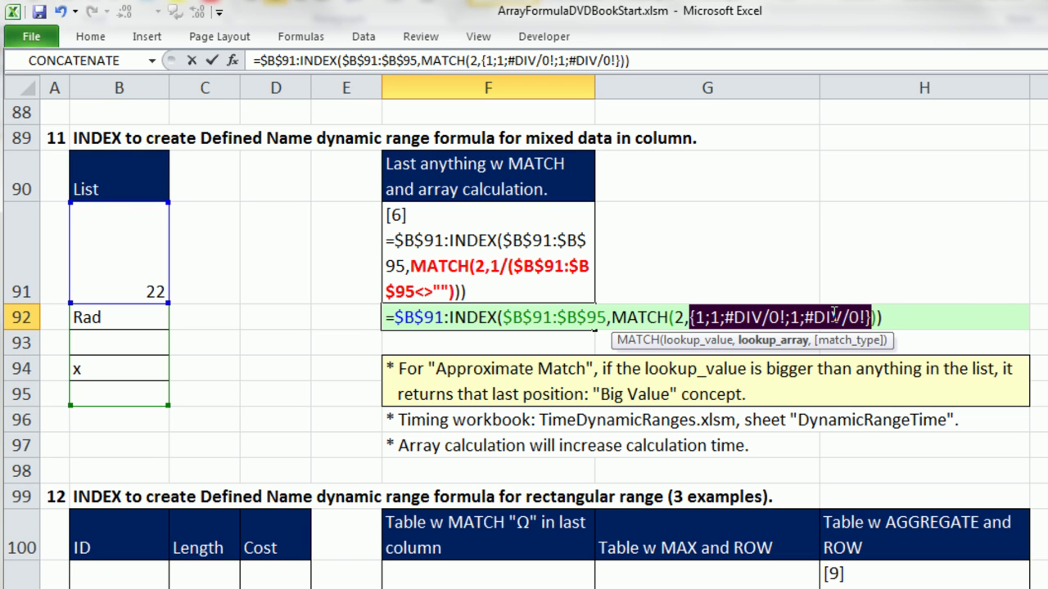
pyautogui.hotkey('ctrl', 'z')
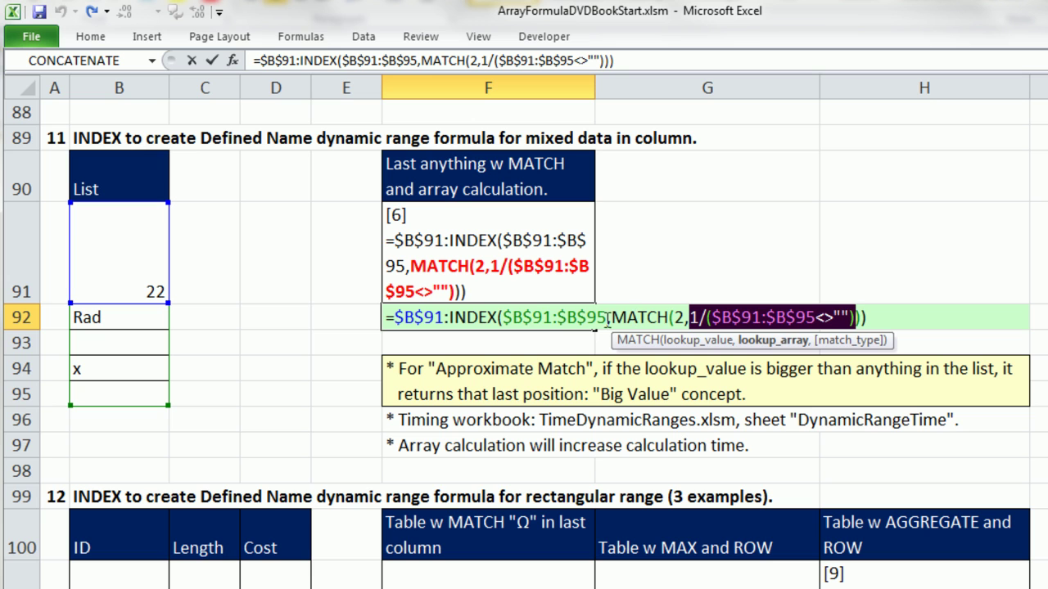
# - Evaluate the MATCH function used as INDEX's row number in F92, and restore it
pyautogui.click(546, 320)
pyautogui.click(548, 341)
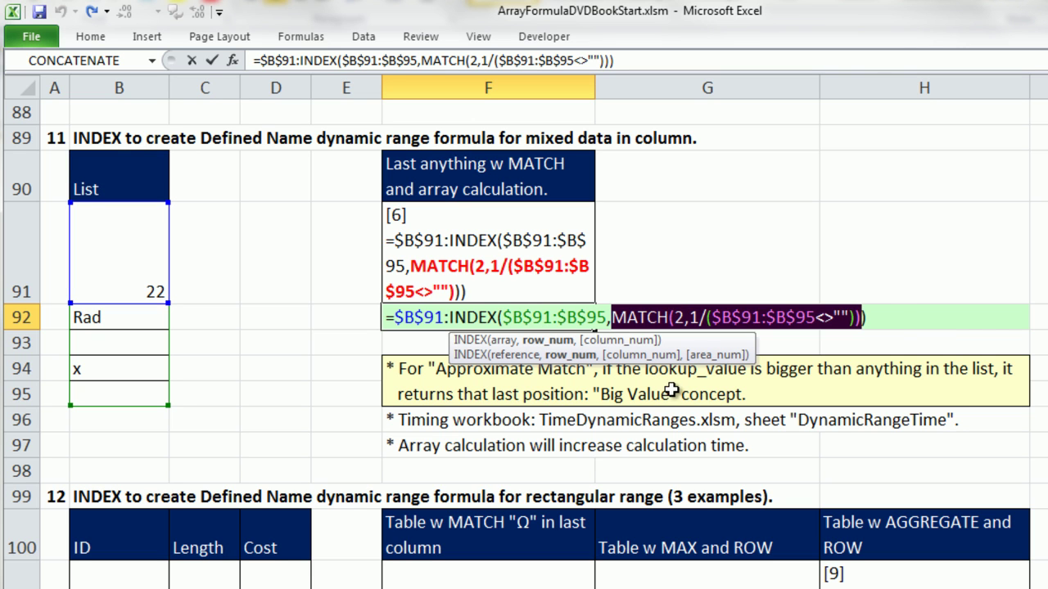
pyautogui.press('F9')
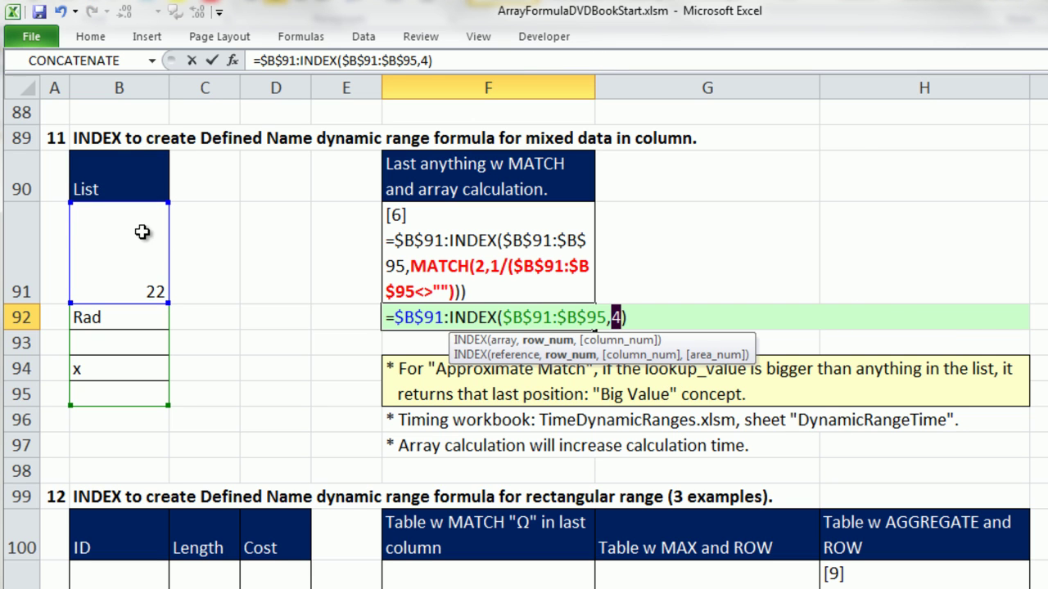
pyautogui.hotkey('ctrl', 'z')
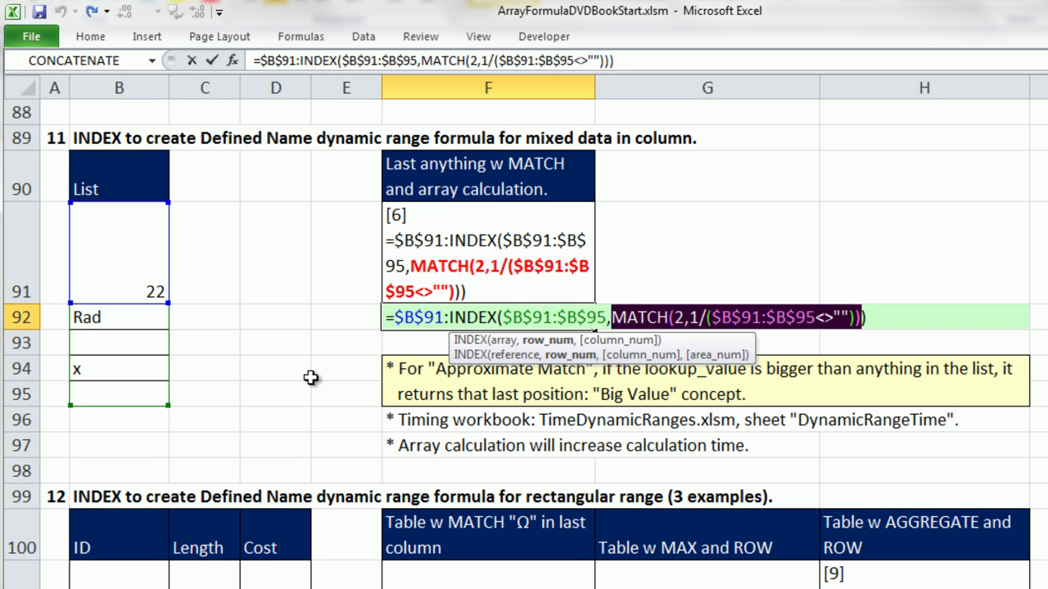
# - Copy the entire formula text in F92 and enter the formula as an array formula
pyautogui.click(706, 318)
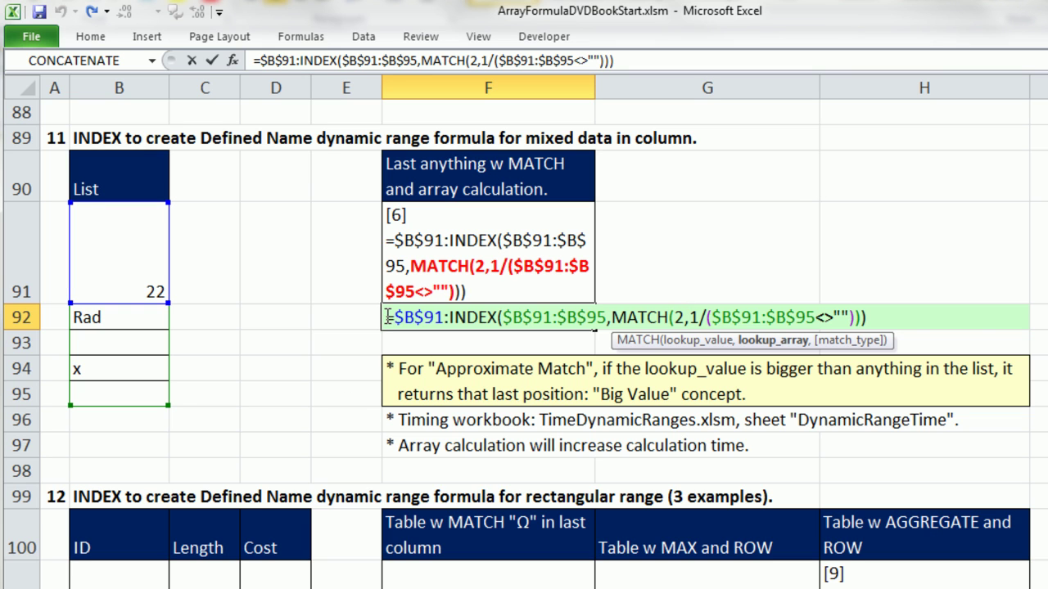
pyautogui.moveTo(386, 317); pyautogui.dragTo(866, 317)
pyautogui.hotkey('ctrl', 'c')
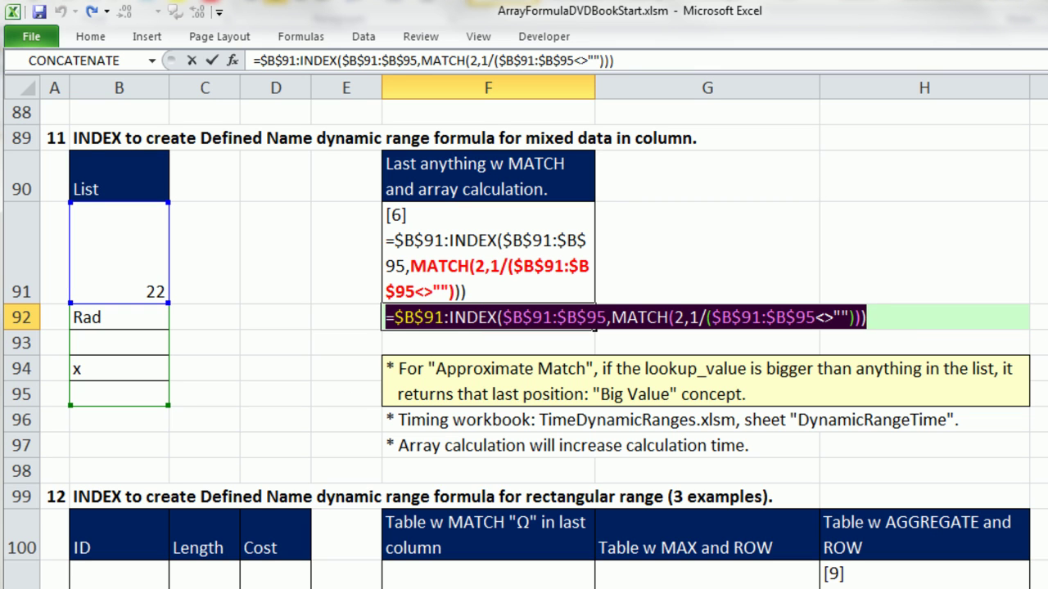
pyautogui.hotkey('ctrl', 'shift', 'Return')
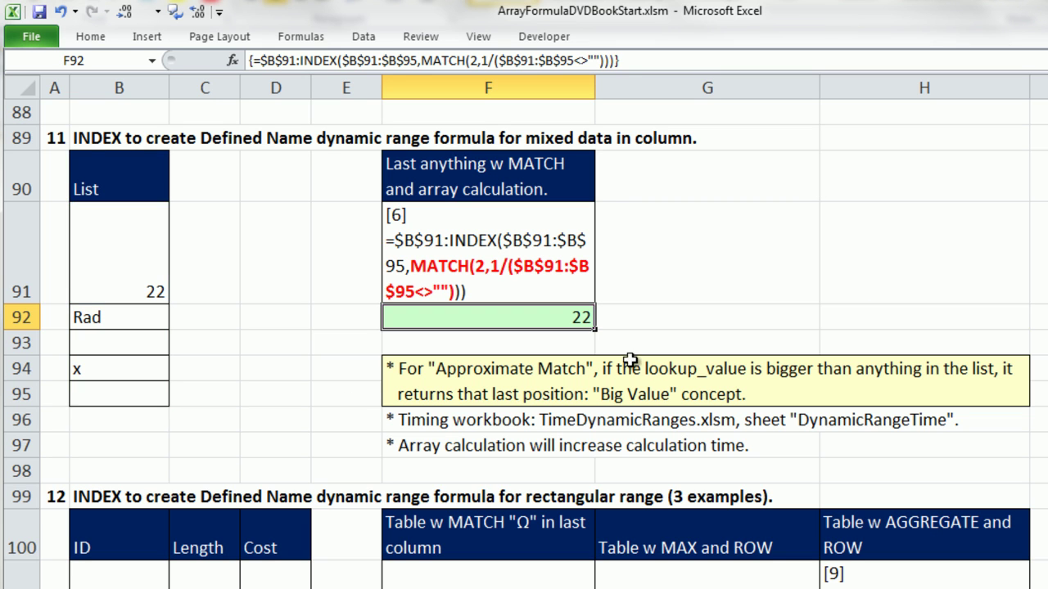
# - Label D93 Counta and enter =COUNTA($B$91:INDEX($B$91:$B$95,MATCH(2,1/($B$91:$B$95<>"")))) in D94, reusing the copied formula
pyautogui.click(261, 344)
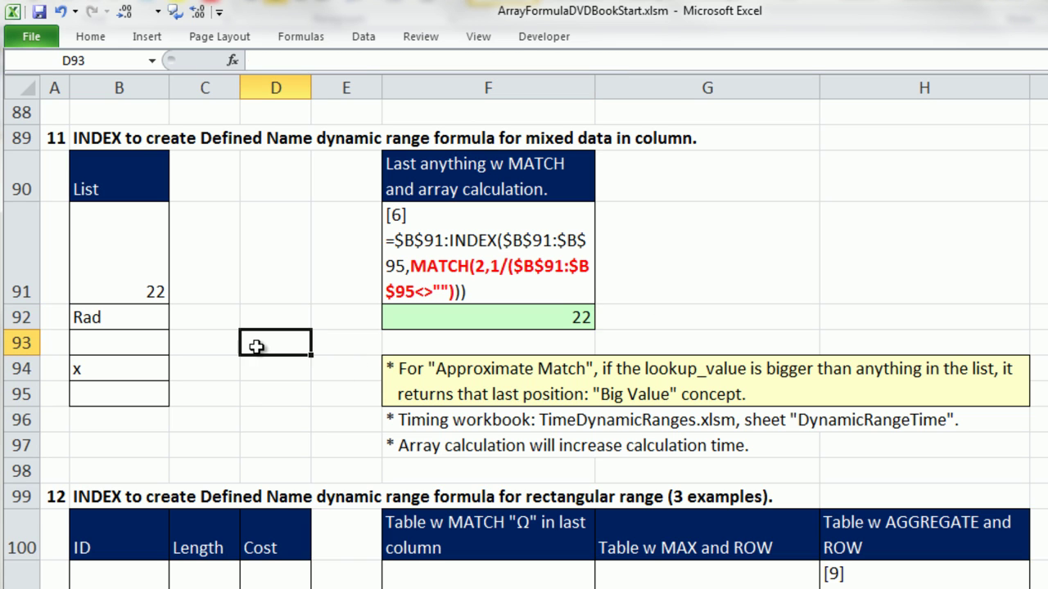
pyautogui.write('Counta')
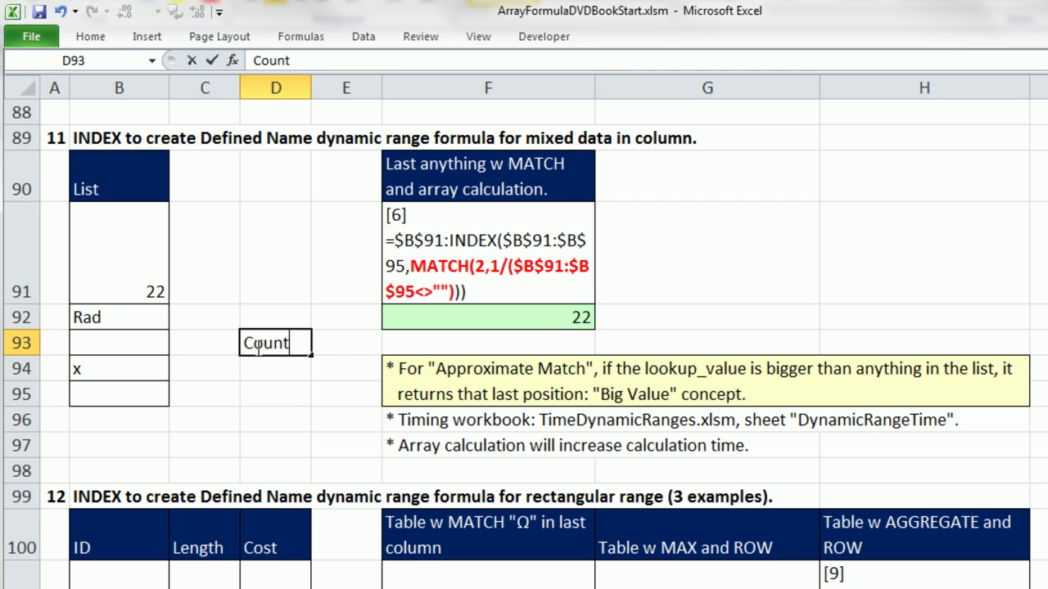
pyautogui.write('=counta')
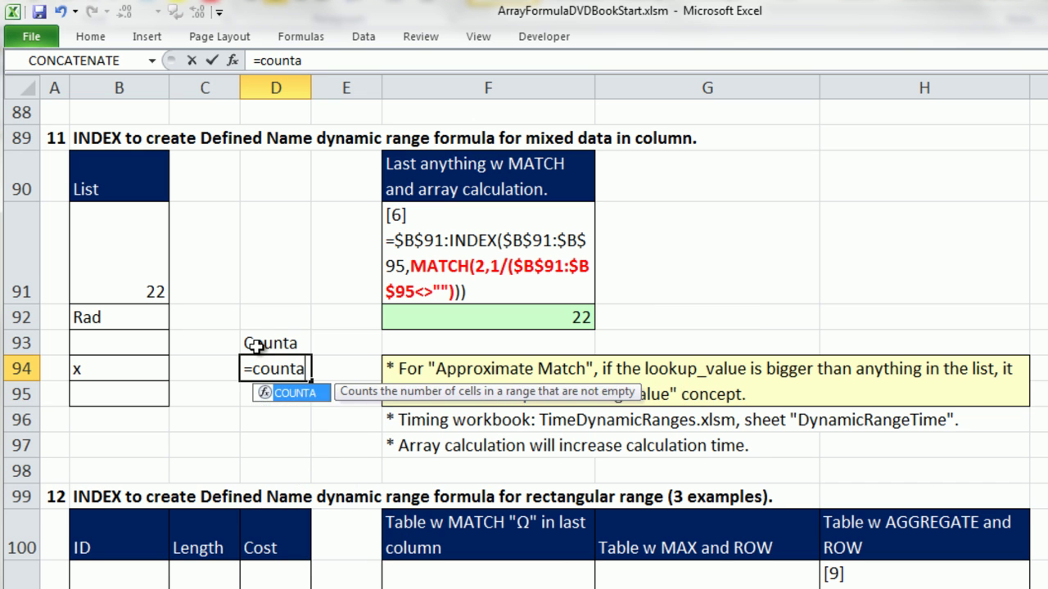
pyautogui.press('Tab')
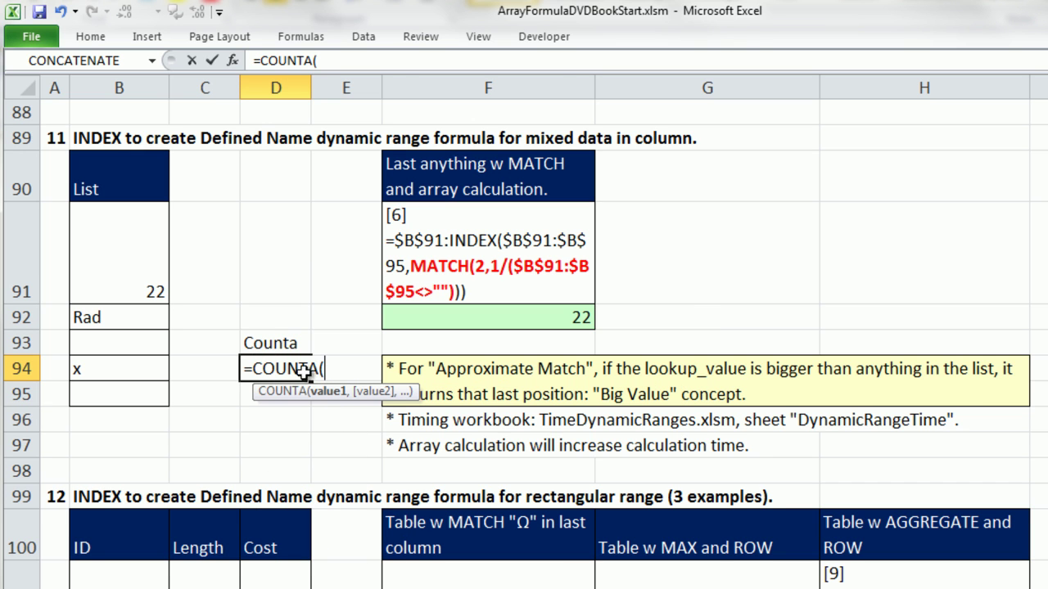
pyautogui.hotkey('ctrl', 'v')
pyautogui.click(336, 368)
pyautogui.press('BackSpace')
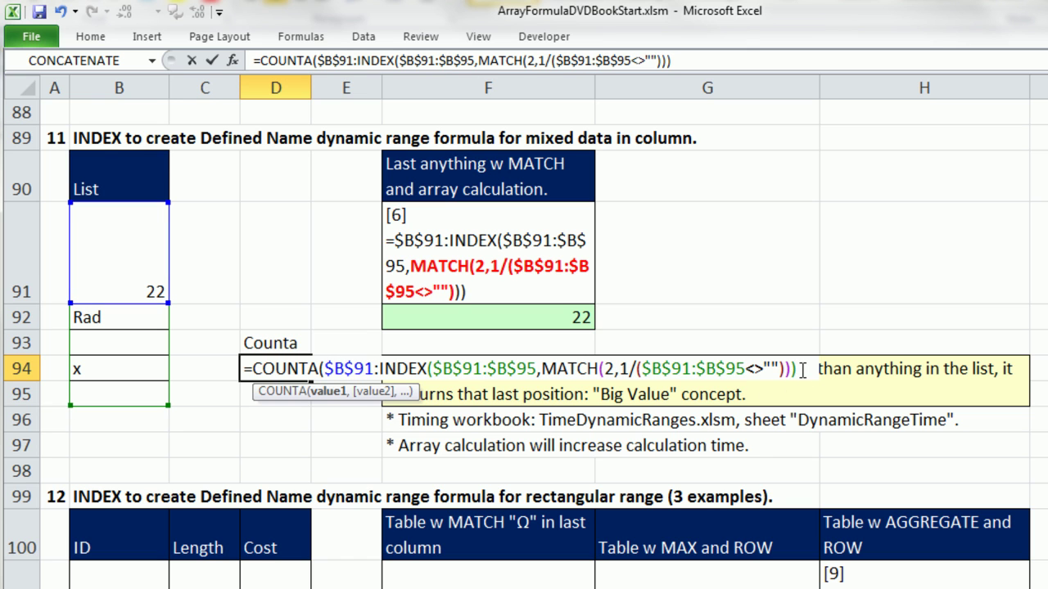
pyautogui.write(')')
pyautogui.press('Return')
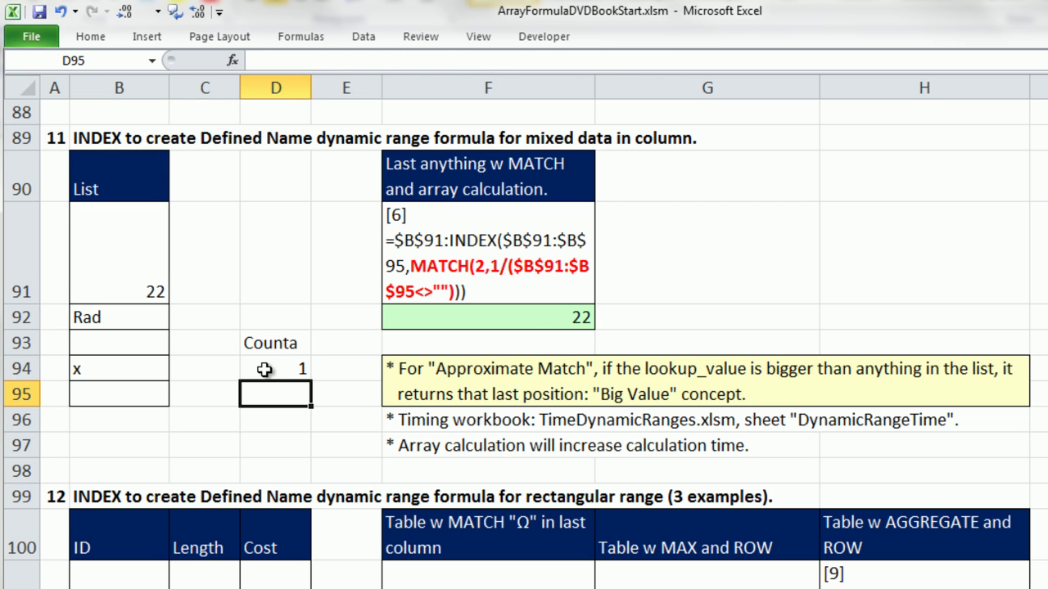
# - Re-enter the COUNTA formula in D94 as an array formula
pyautogui.doubleClick(261, 368)
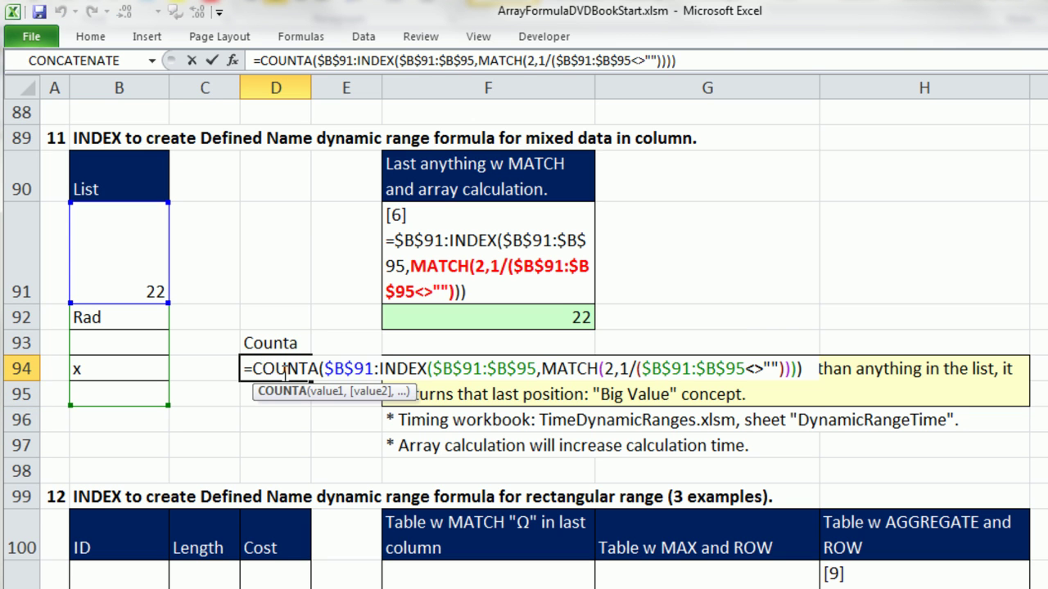
pyautogui.press('Escape')
pyautogui.doubleClick(284, 368)
pyautogui.hotkey('ctrl', 'shift', 'Return')
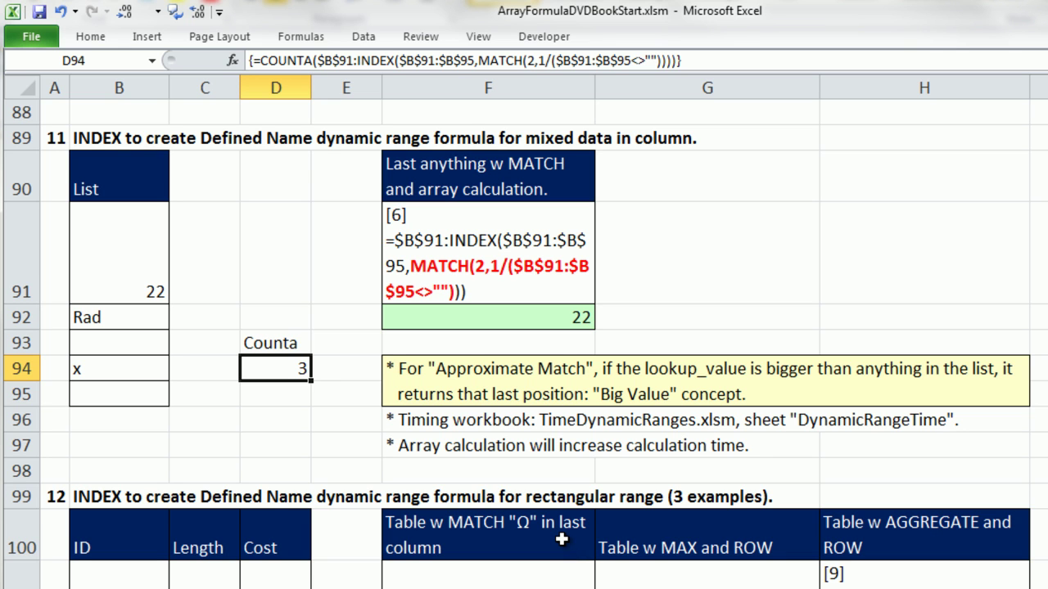
pyautogui.doubleClick(272, 372)
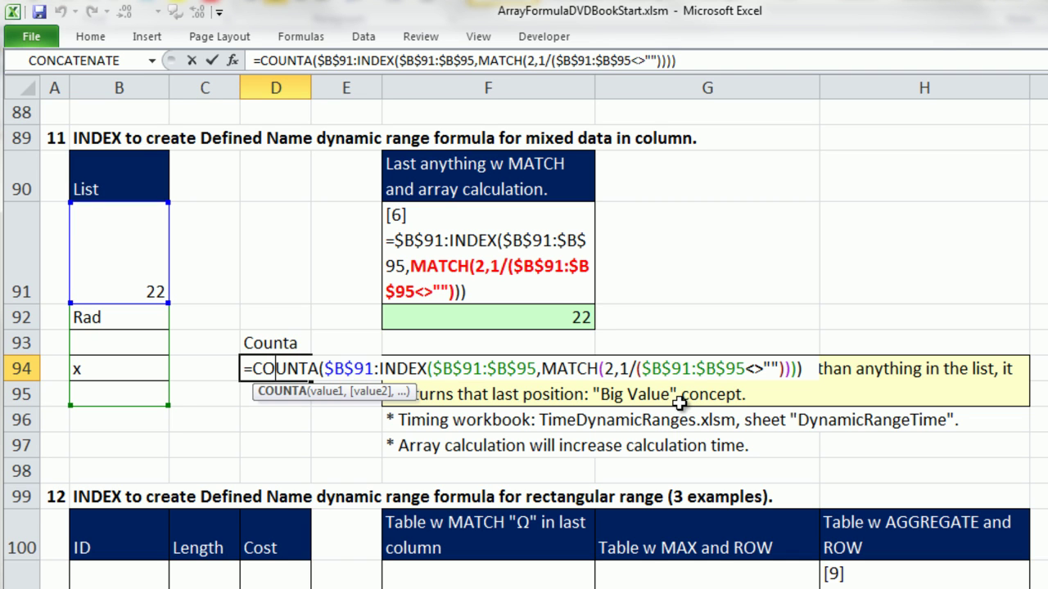
pyautogui.hotkey('ctrl', 'shift', 'Return')
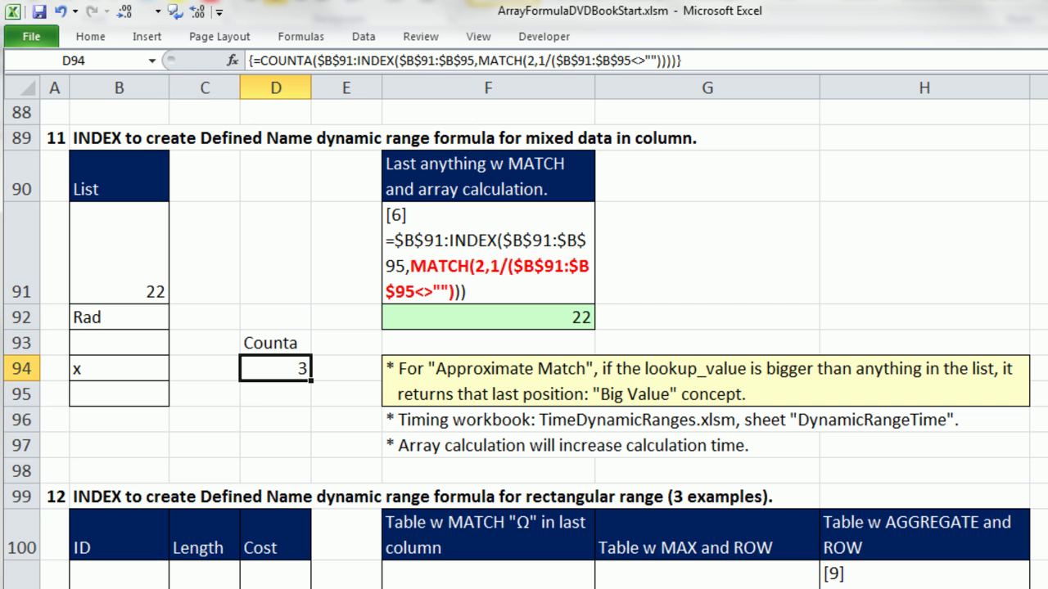
# - Highlight the filled data range B101:D104 in the rectangular range example of section 12
pyautogui.scroll(-3, 524, 328)
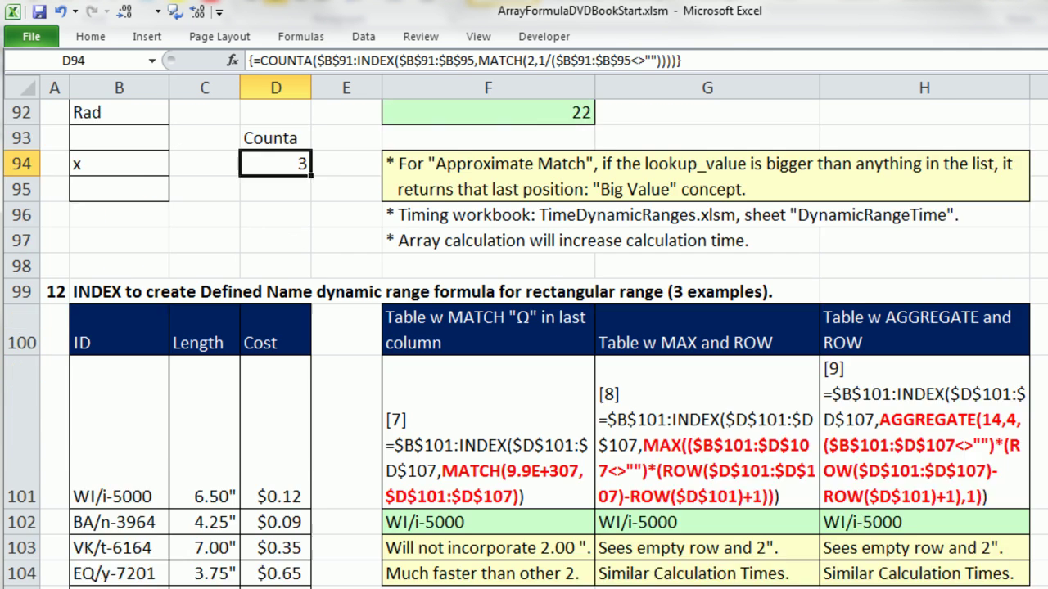
pyautogui.scroll(-1, 524, 327)
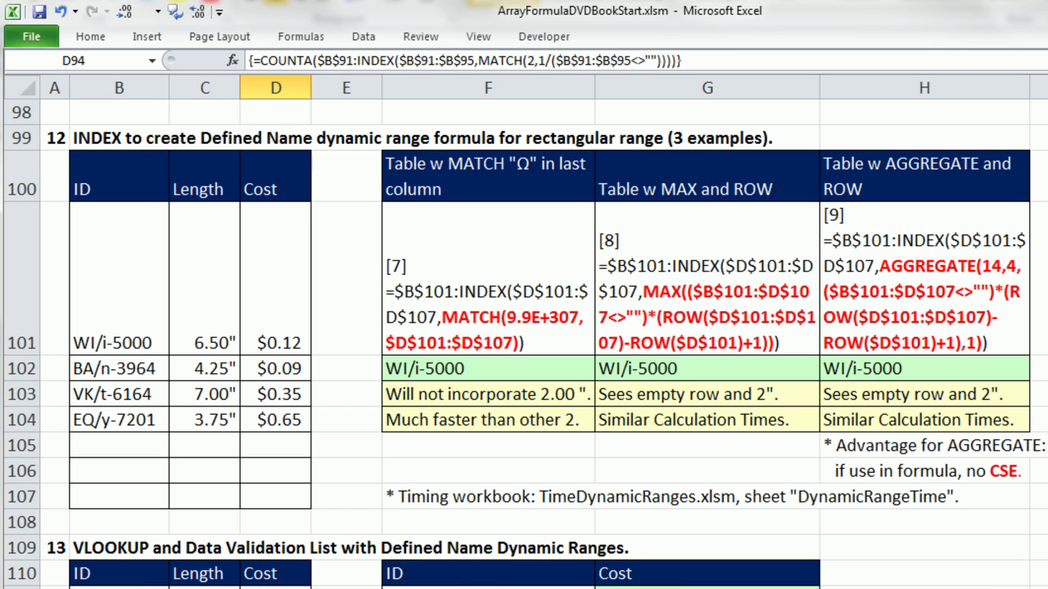
pyautogui.scroll(-1, 735, 352)
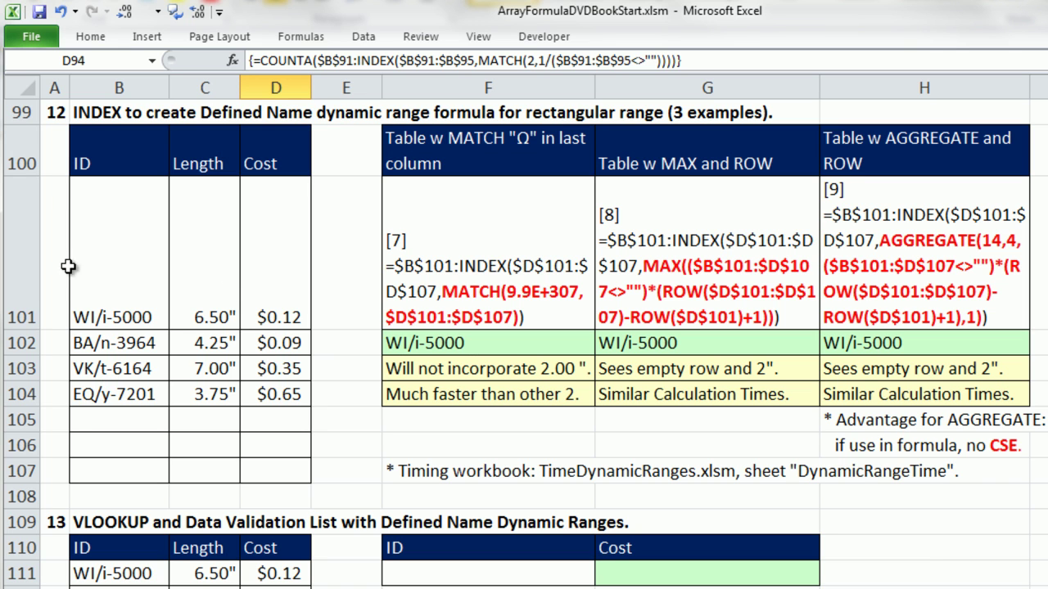
pyautogui.moveTo(125, 265); pyautogui.dragTo(293, 400)
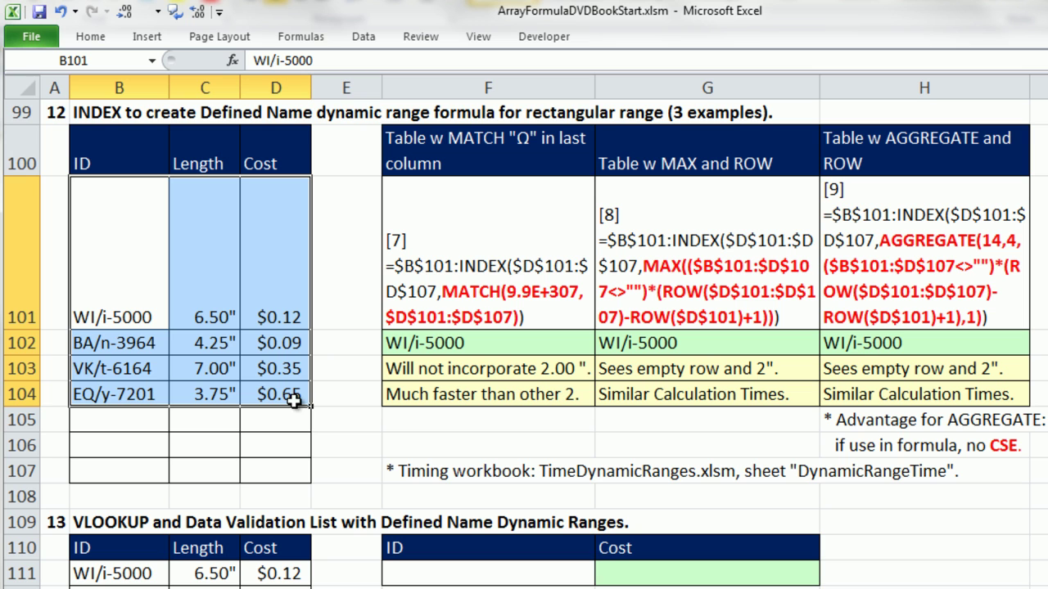
# - Open the INDEX and MATCH formula in F102 and re-enter it as an array formula
pyautogui.click(442, 342)
pyautogui.press('F2')
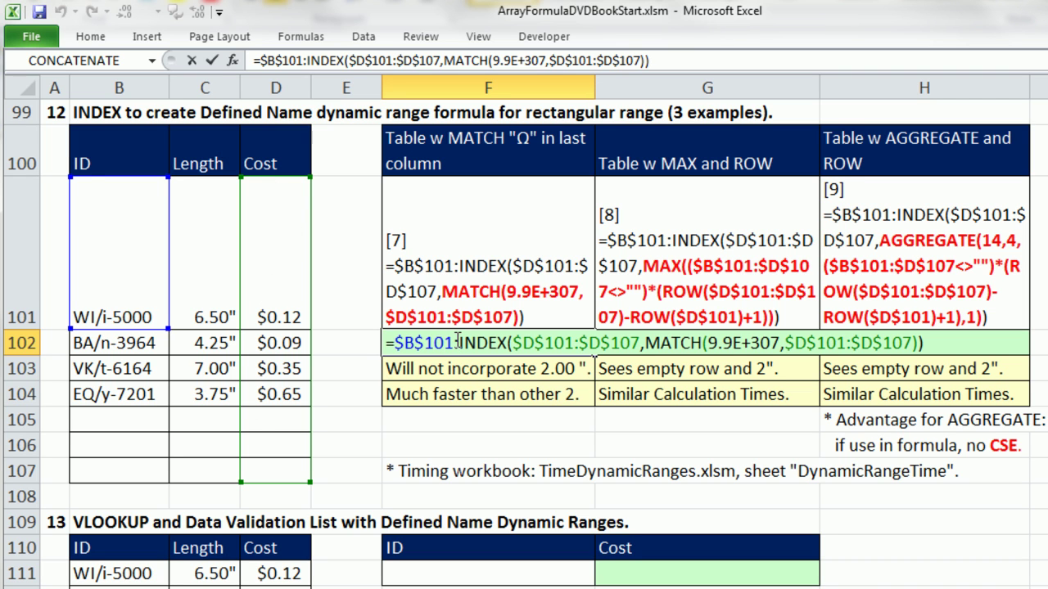
pyautogui.moveTo(452, 342); pyautogui.dragTo(459, 343)
pyautogui.hotkey('ctrl', 'shift', 'Return')
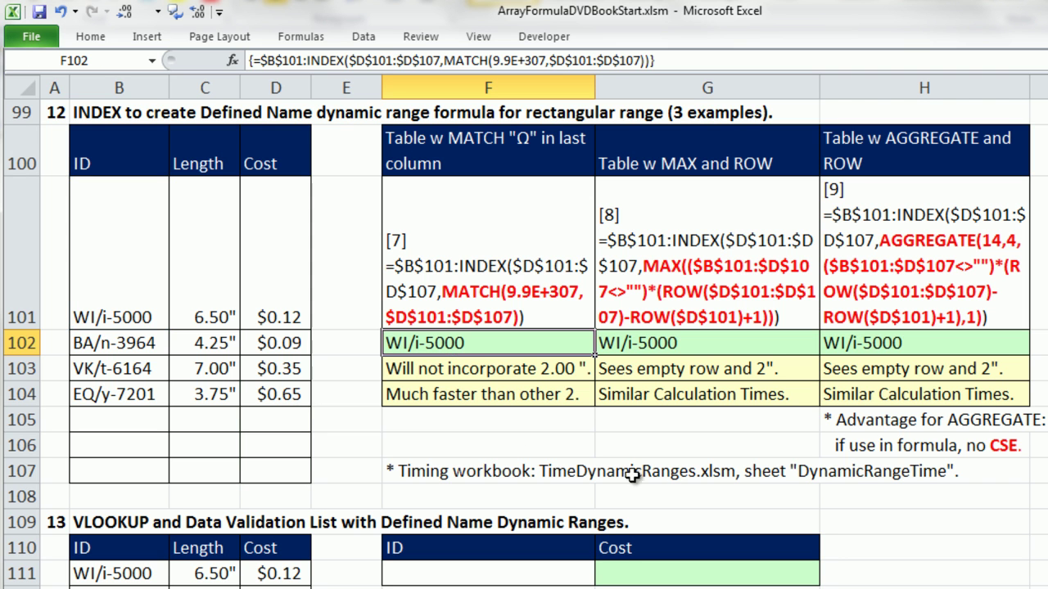
# - Step through the F102 formula with Evaluate Formula until INDEX resolves to a cell reference, and close the evaluation
pyautogui.hotkey('alt', 'm')
pyautogui.press('v')
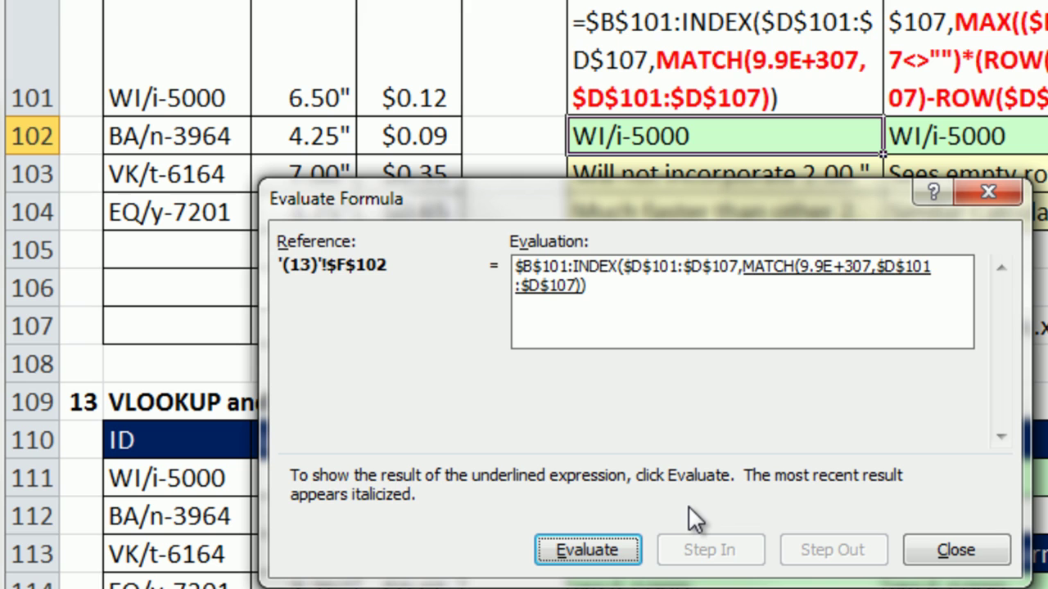
pyautogui.press('Return')
pyautogui.press('Return')
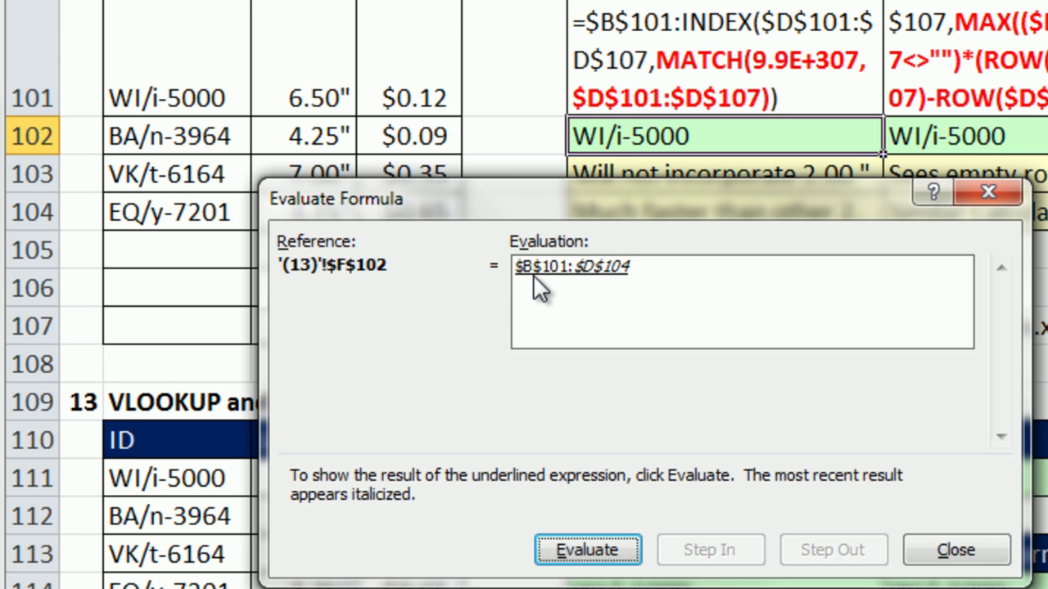
pyautogui.press('Escape')
# - Enter 2 as the length in C106, leaving the row above it empty
pyautogui.click(303, 282)
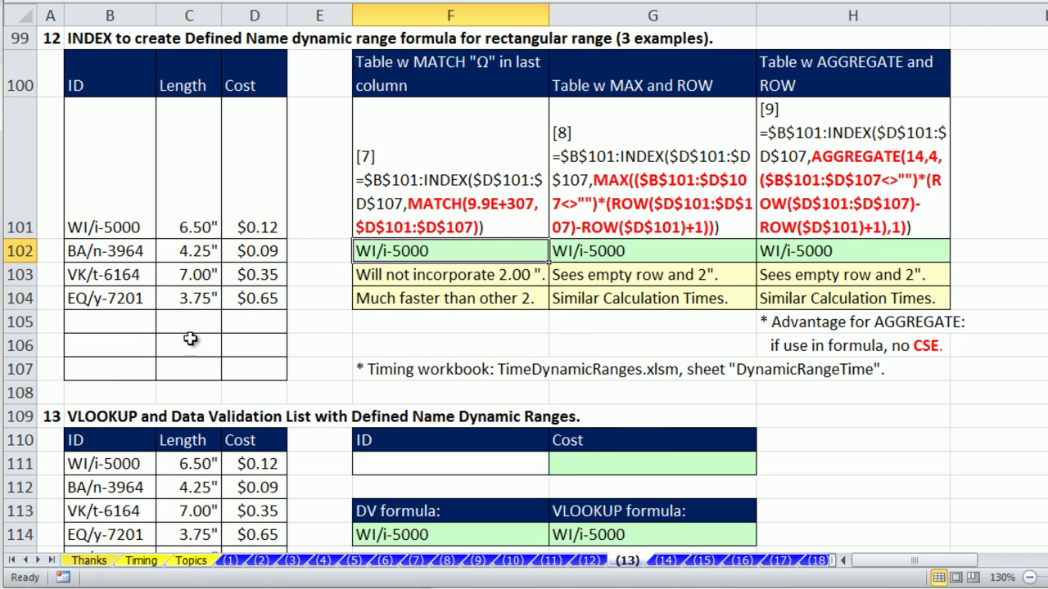
pyautogui.write('2')
pyautogui.hotkey('ctrl', 'Return')
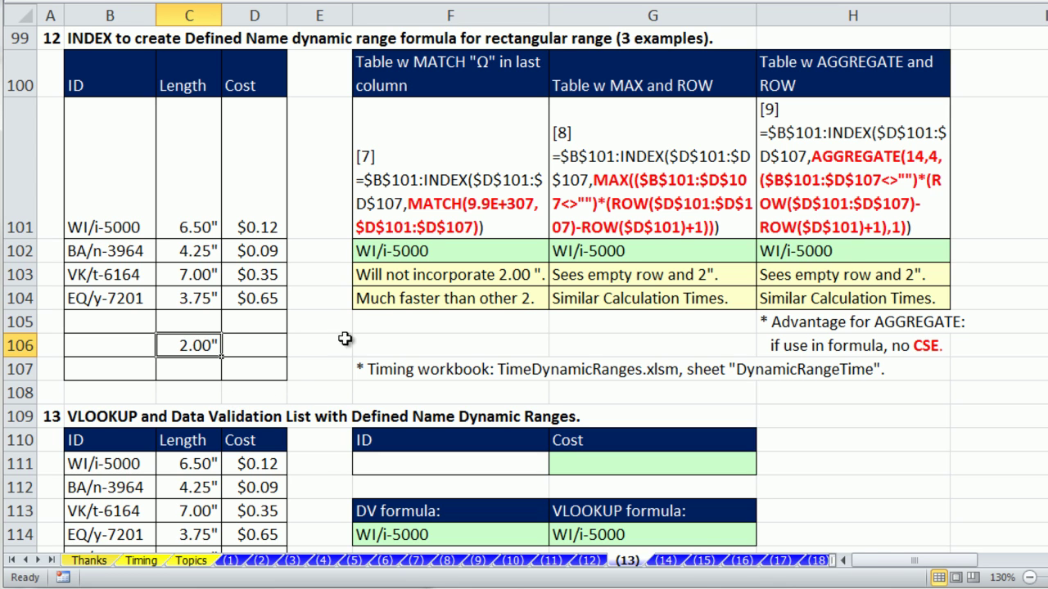
# - Evaluate the entire F102 formula in place to inspect its array, and cancel the edit
pyautogui.doubleClick(432, 254)
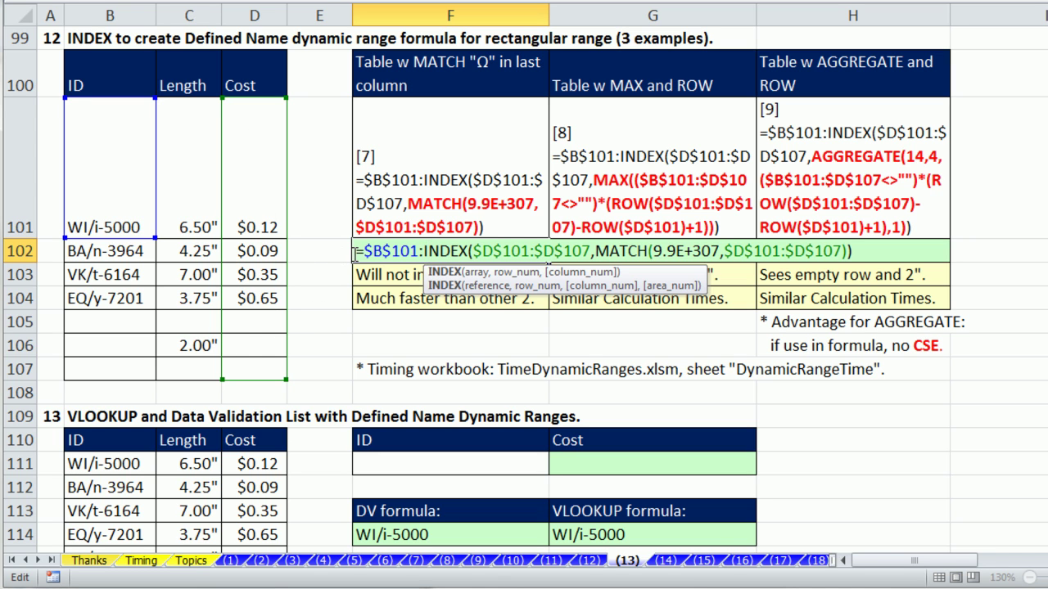
pyautogui.moveTo(356, 251); pyautogui.dragTo(503, 272)
pyautogui.press('F9')
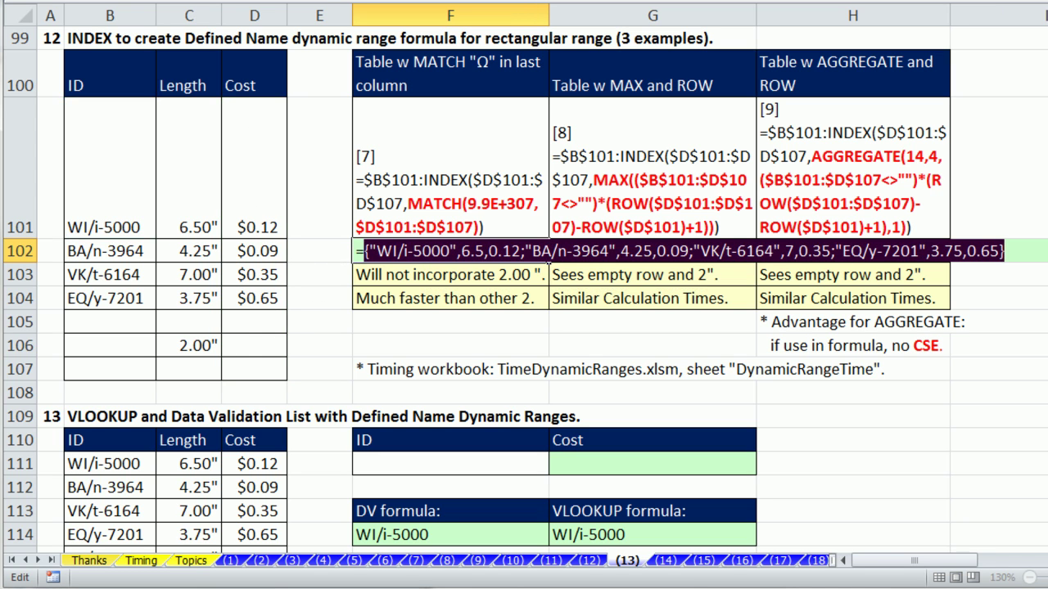
pyautogui.press('Escape')
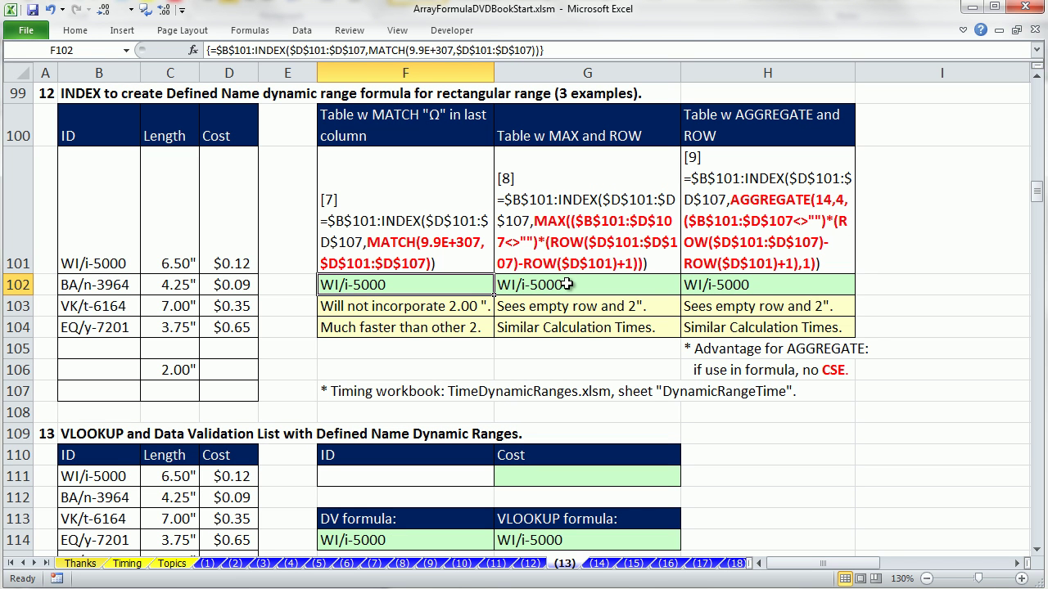
# - Evaluate the ($B$101:$D$107<>"") test inside the MAX formula in G102, and restore the formula text
pyautogui.doubleClick(563, 284)
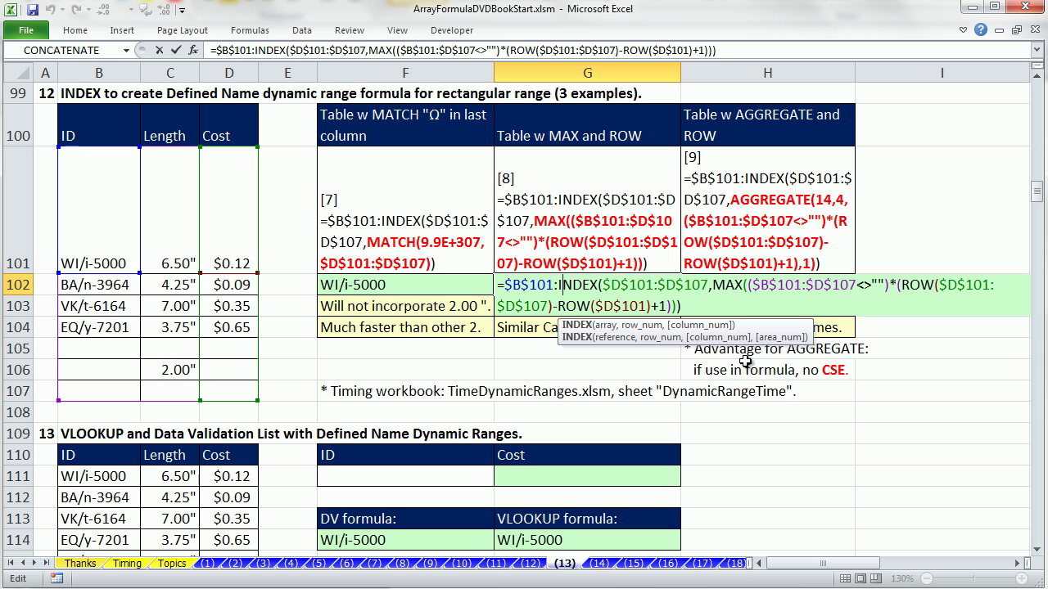
pyautogui.click(713, 288)
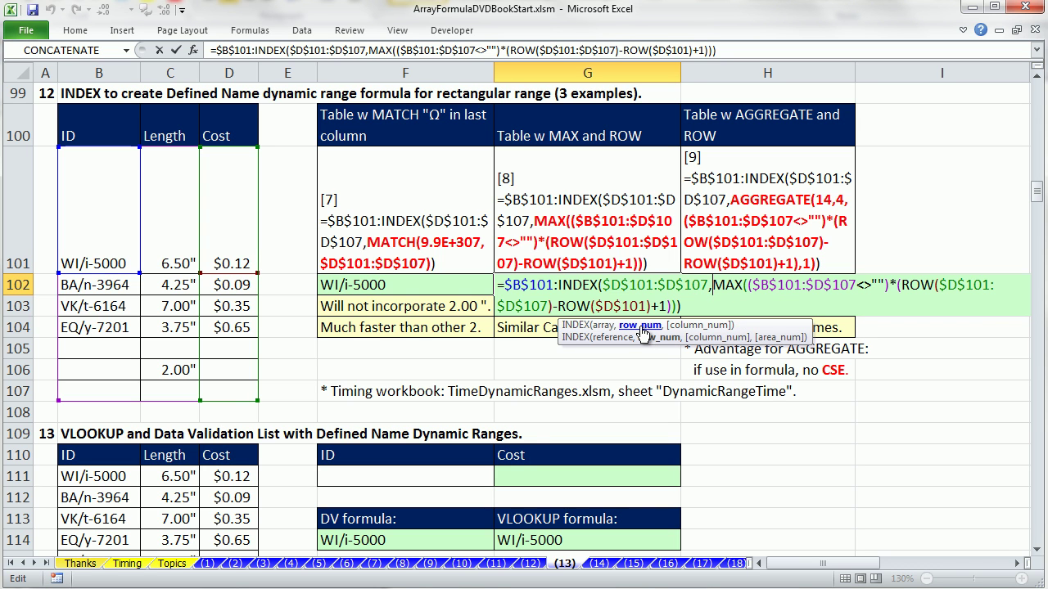
pyautogui.click(752, 284)
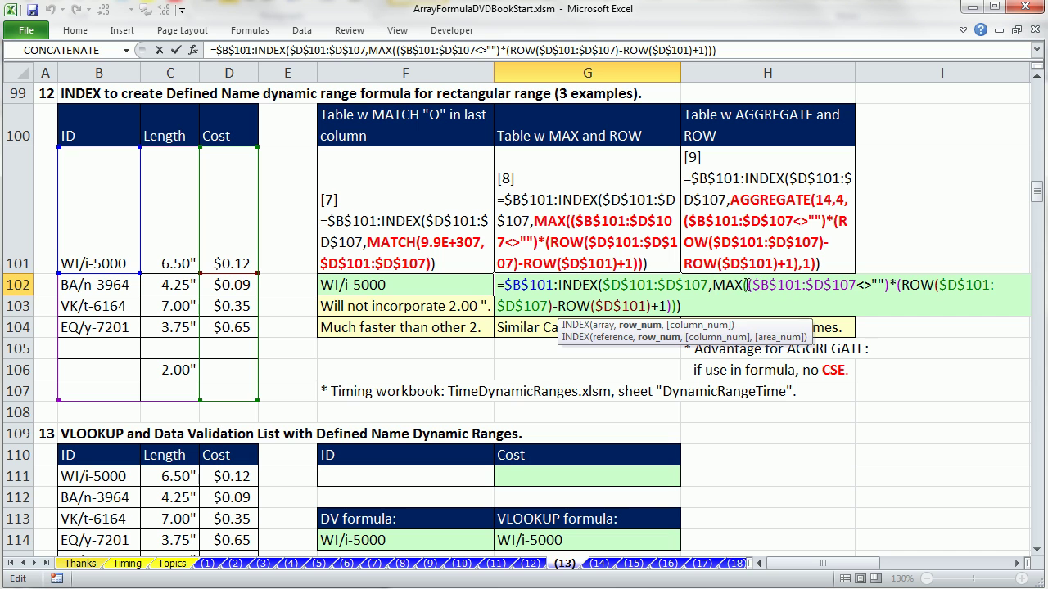
pyautogui.moveTo(748, 285); pyautogui.dragTo(890, 286)
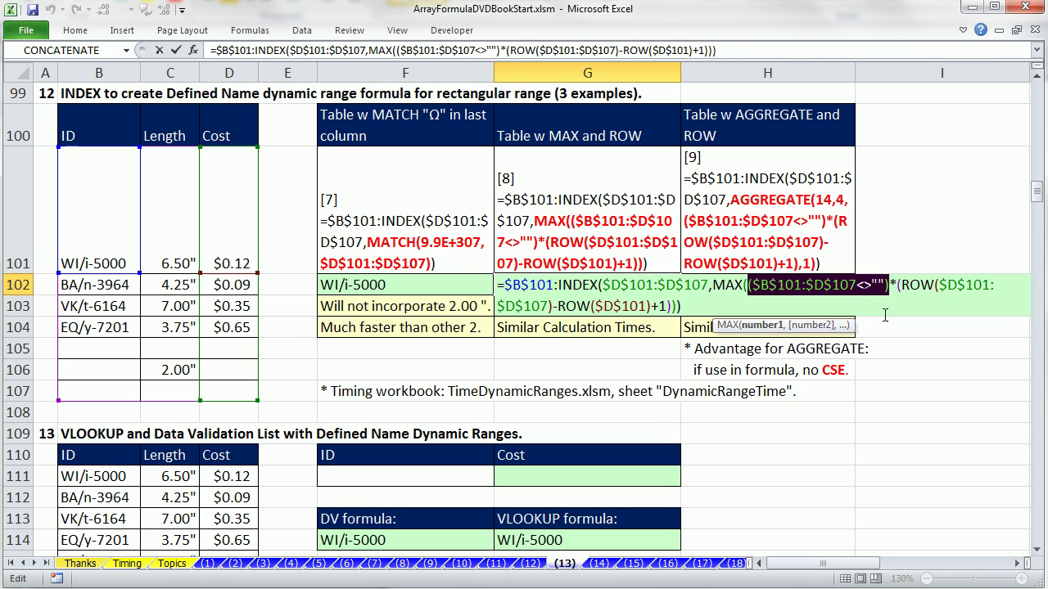
pyautogui.press('F9')
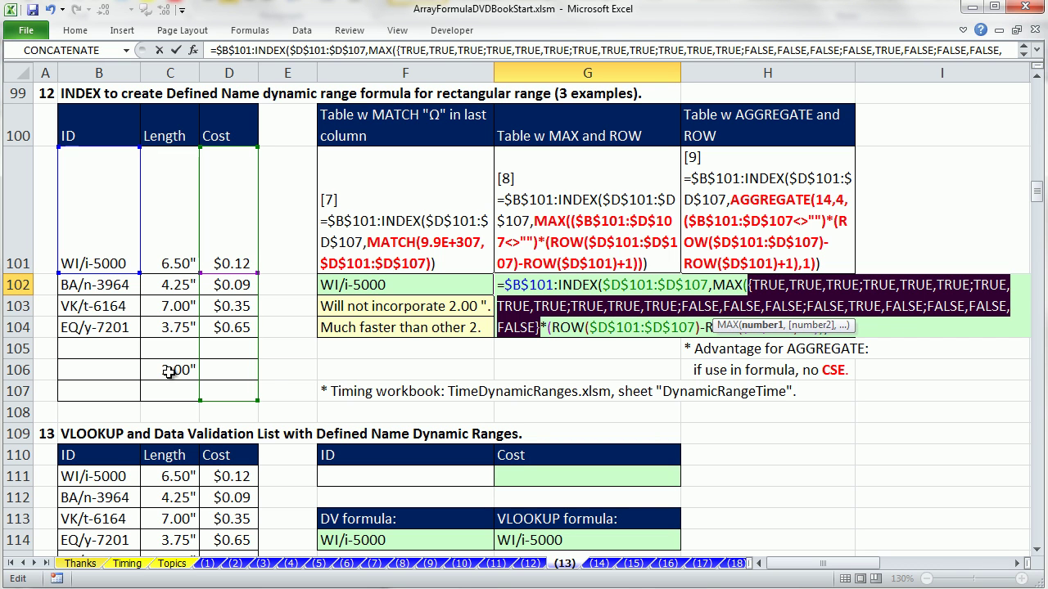
pyautogui.hotkey('ctrl', 'z')
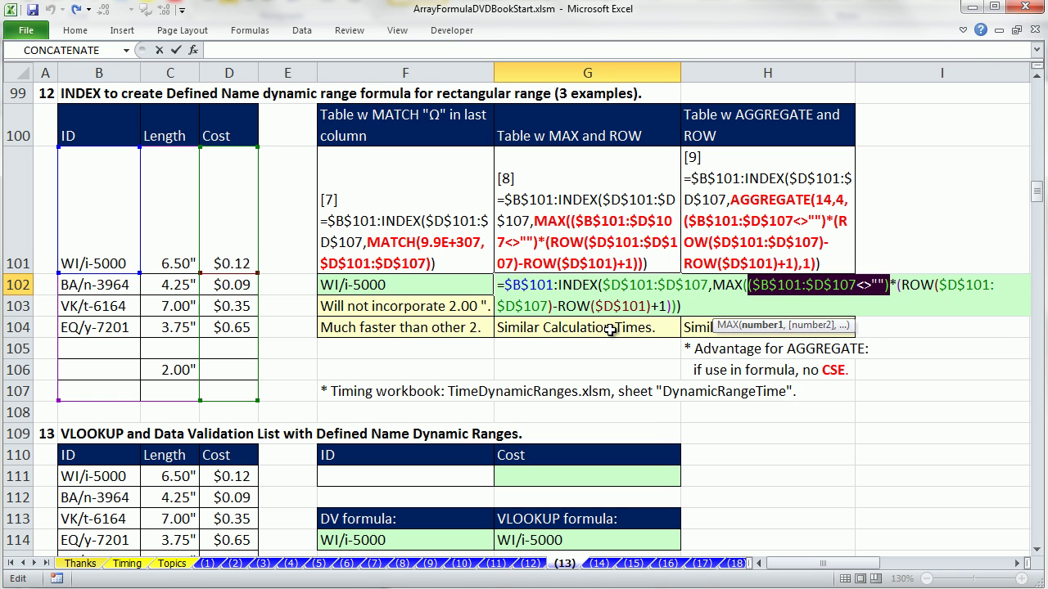
# - Evaluate the ROW($D$101:$D$107)-ROW($D$101)+1 part of G102, and restore the formula text
pyautogui.moveTo(903, 285); pyautogui.dragTo(670, 306)
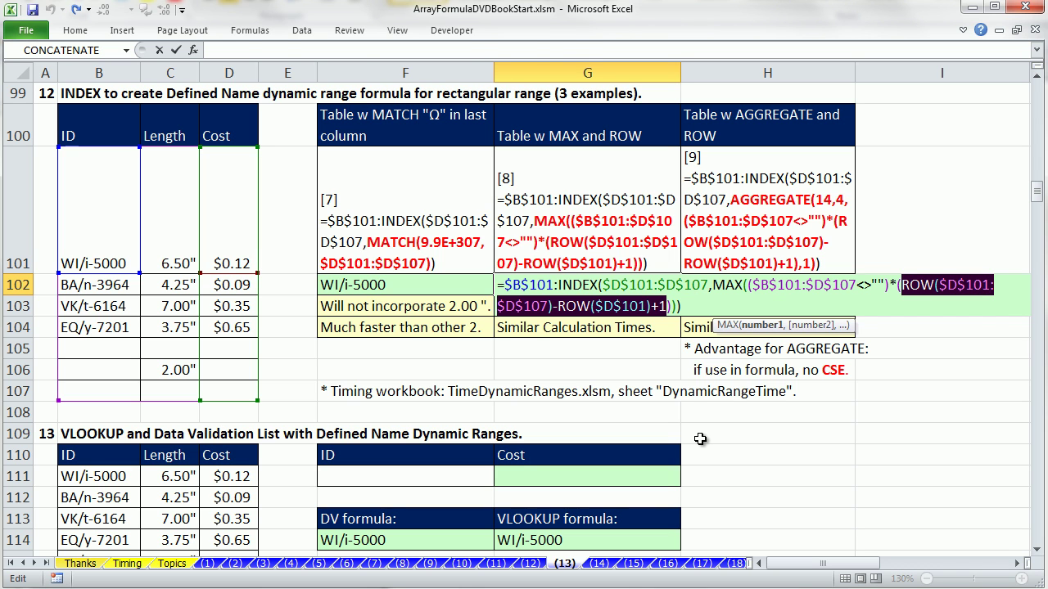
pyautogui.press('F9')
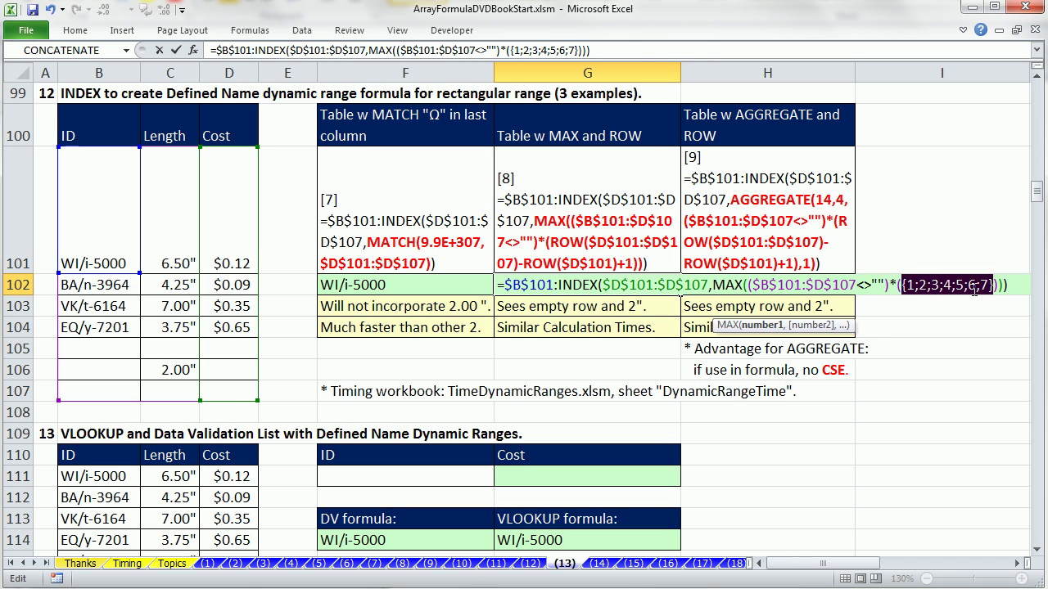
pyautogui.hotkey('ctrl', 'z')
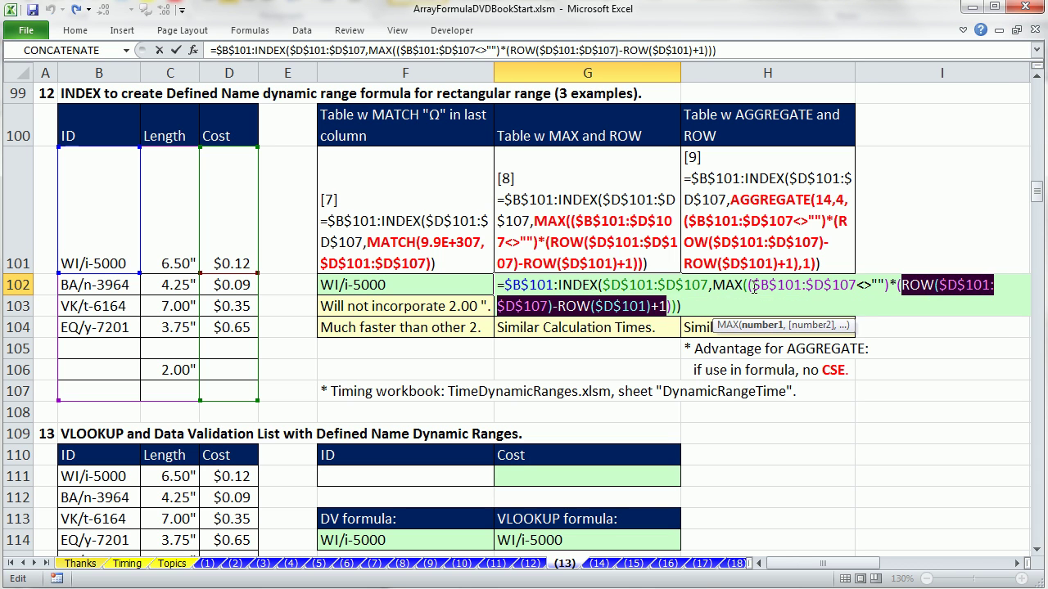
# - Evaluate the product of the non-blank test and the row numbers inside MAX in G102, restoring the formula text each time
pyautogui.moveTo(748, 284); pyautogui.dragTo(669, 306)
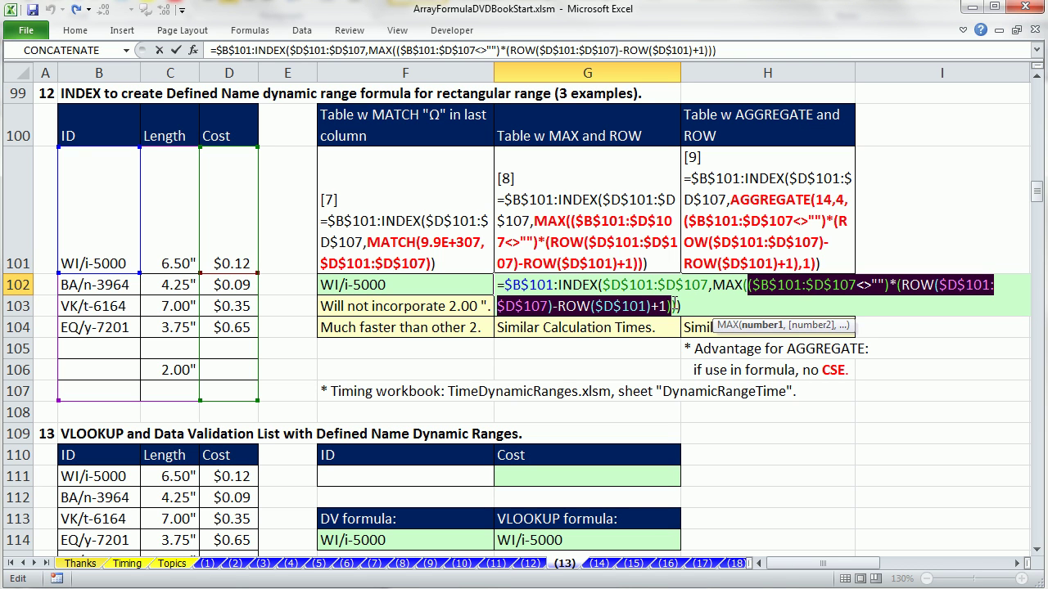
pyautogui.press('Left')
pyautogui.click(746, 327)
pyautogui.press('F9')
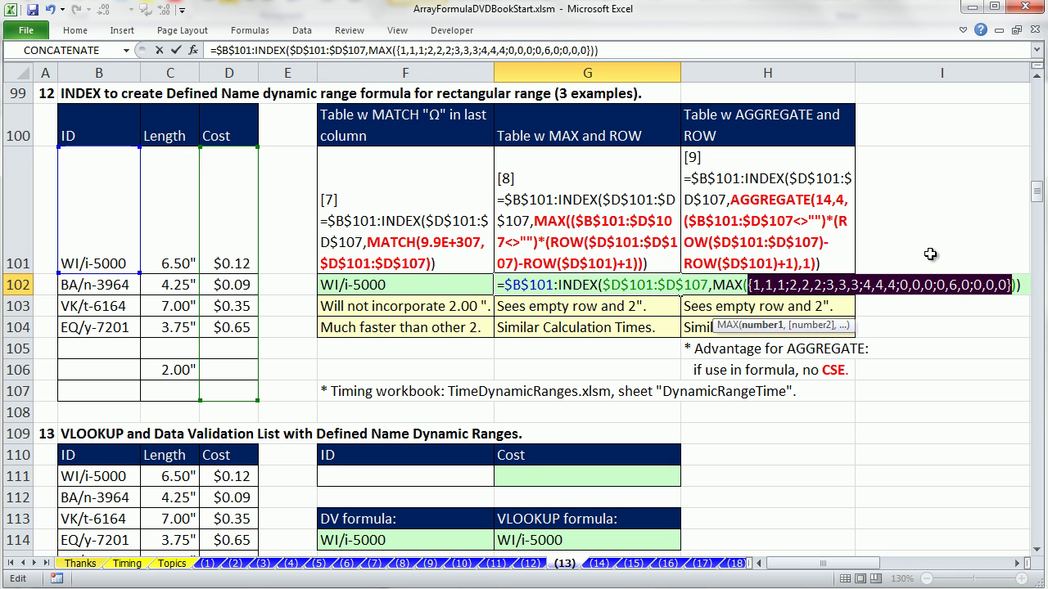
pyautogui.hotkey('ctrl', 'z')
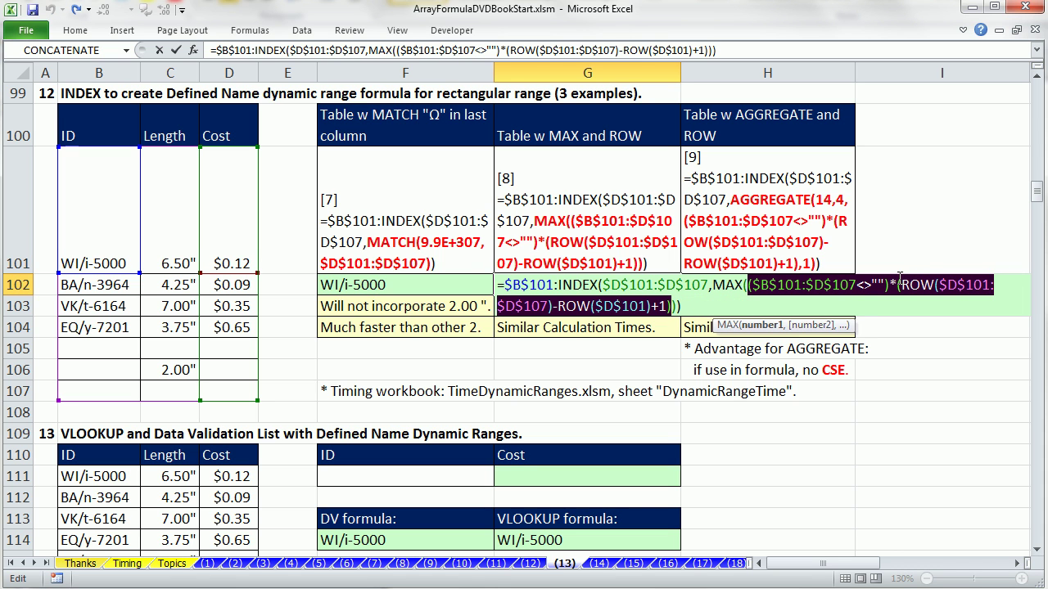
pyautogui.press('F9')
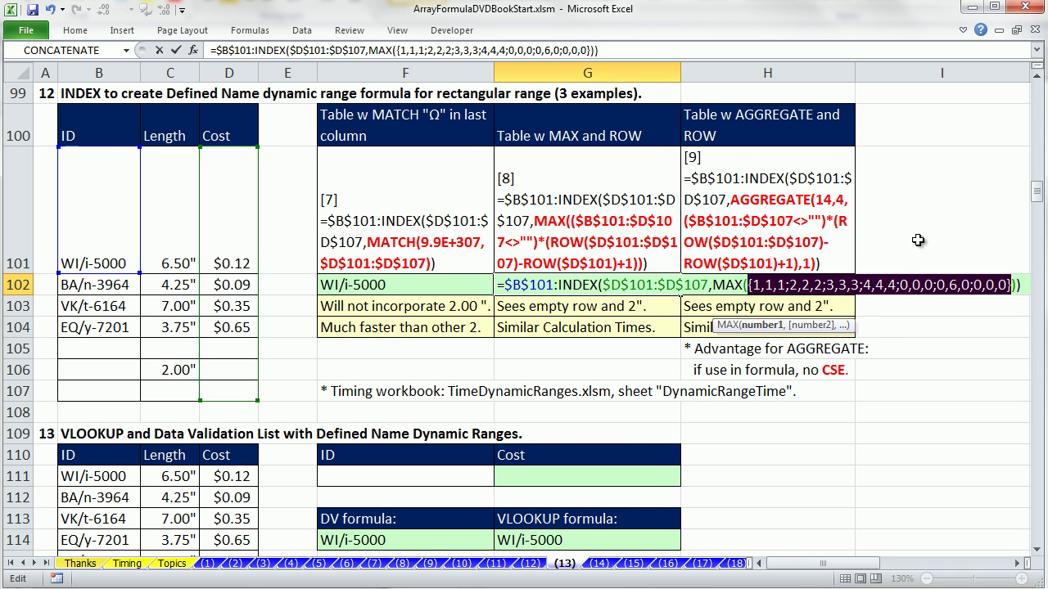
pyautogui.hotkey('ctrl', 'z')
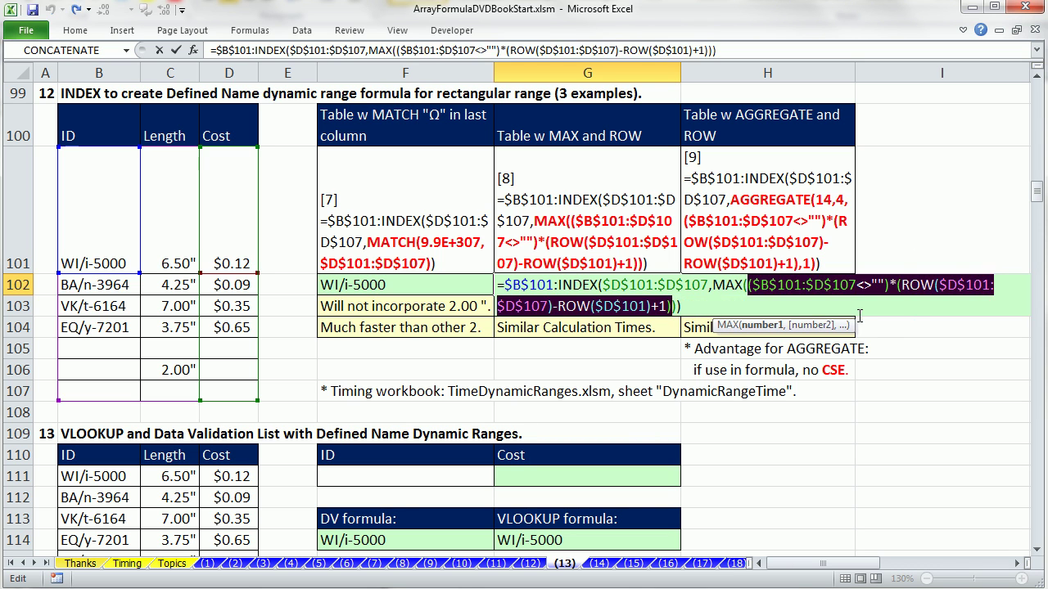
# - Evaluate the whole MAX expression used as the row_num argument of INDEX in G102, and restore the formula text
pyautogui.click(712, 285)
pyautogui.click(643, 327)
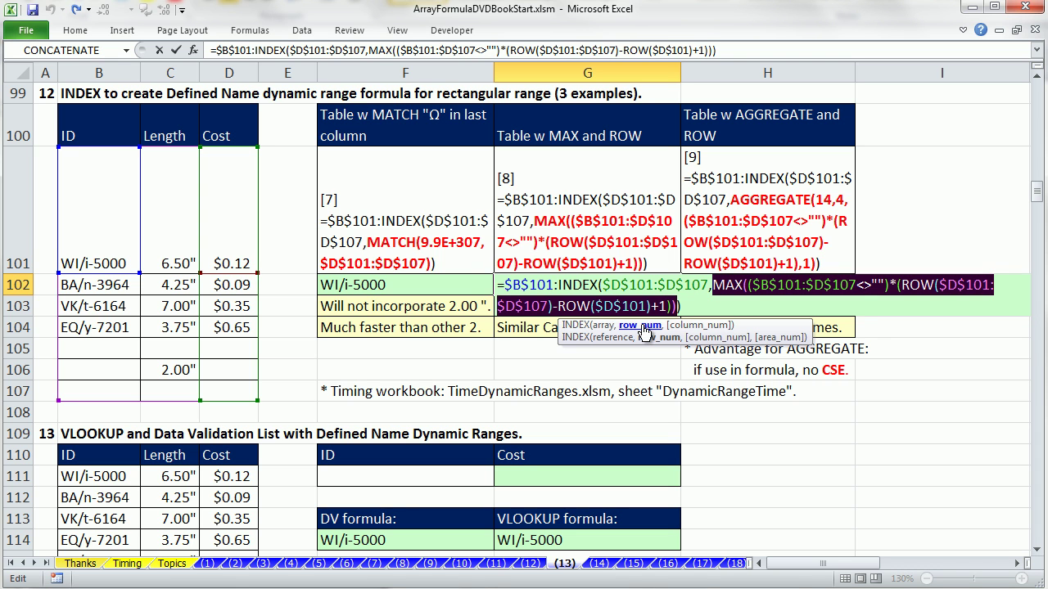
pyautogui.press('F9')
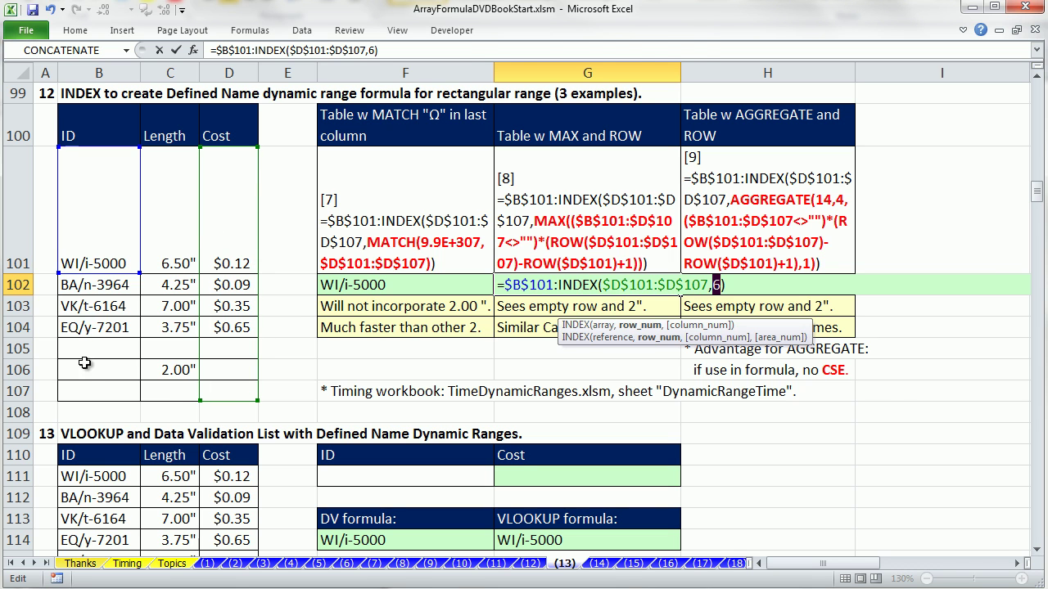
pyautogui.hotkey('ctrl', 'z')
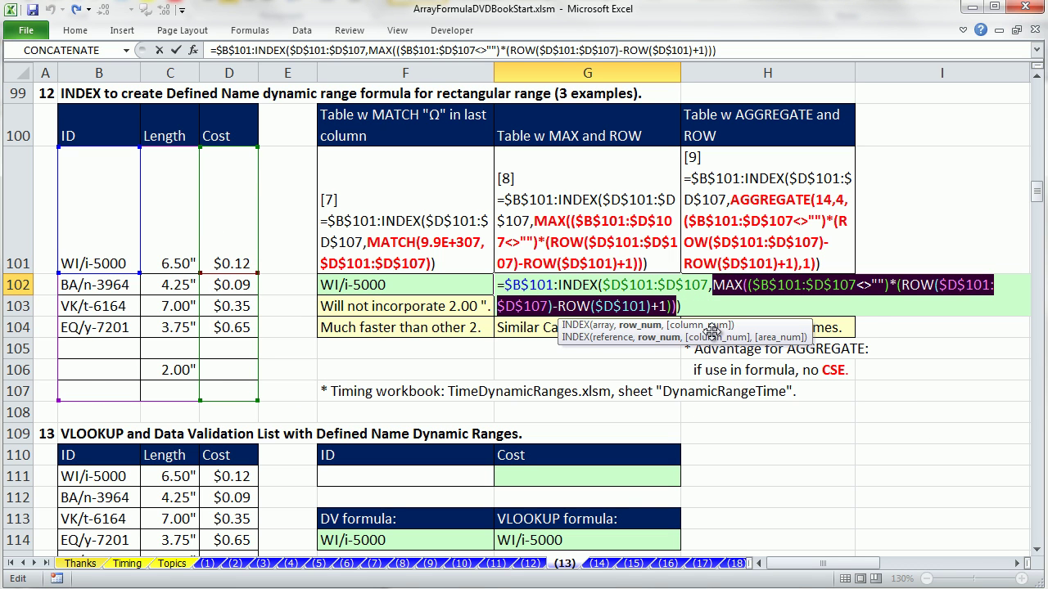
# - Evaluate the entire G102 formula in place, restore its text and enter it as an array formula
pyautogui.moveTo(712, 306); pyautogui.dragTo(178, 210)
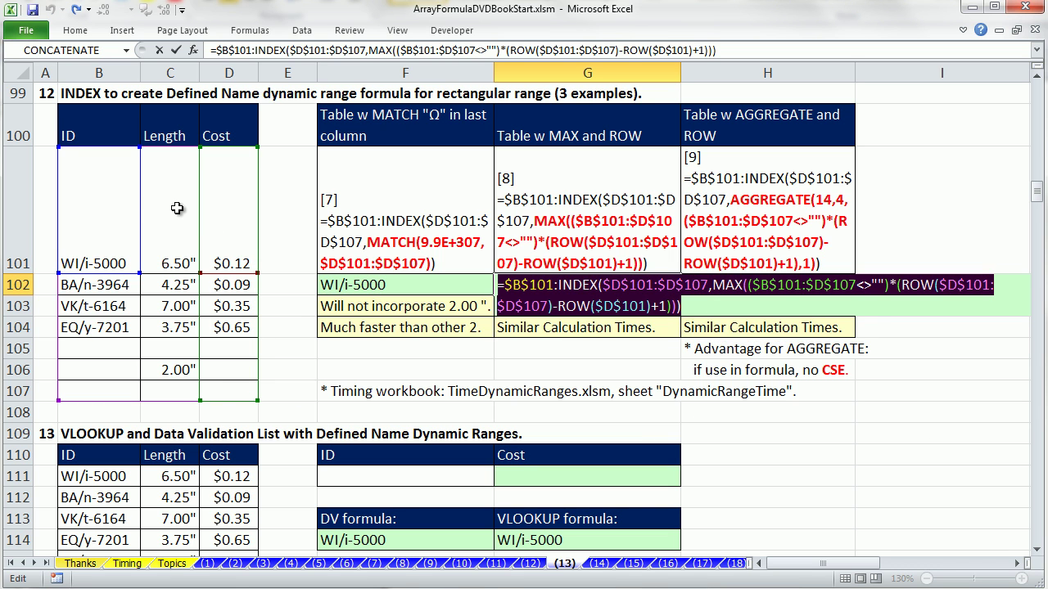
pyautogui.press('F9')
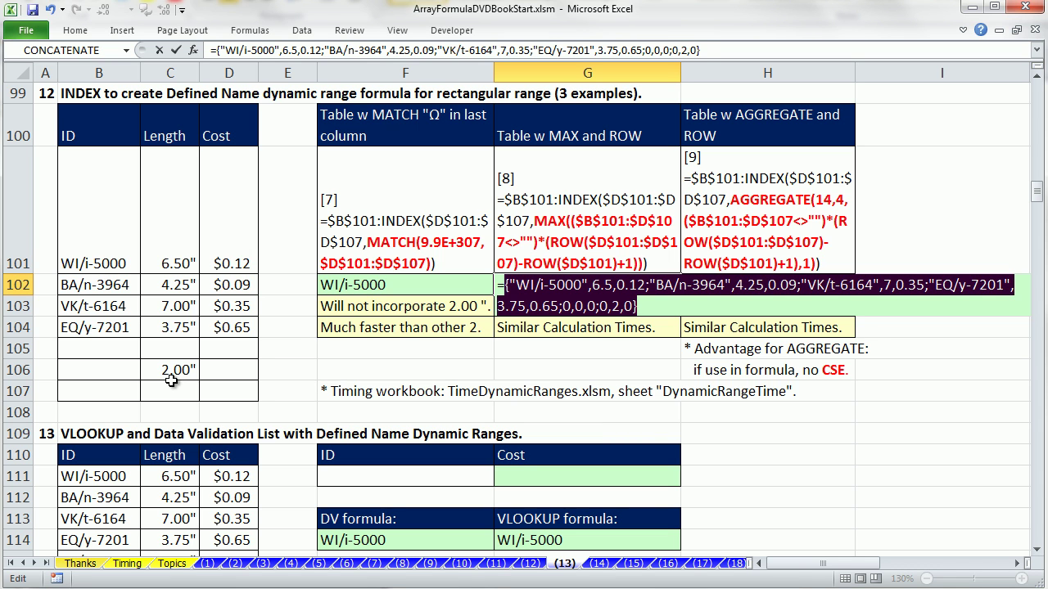
pyautogui.hotkey('ctrl', 'z')
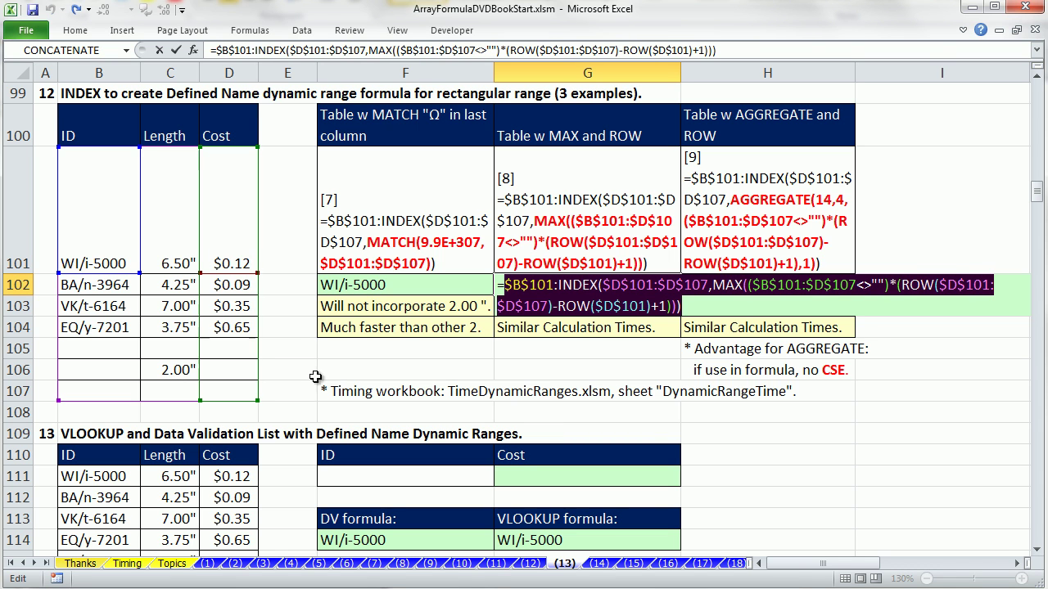
pyautogui.click(896, 286)
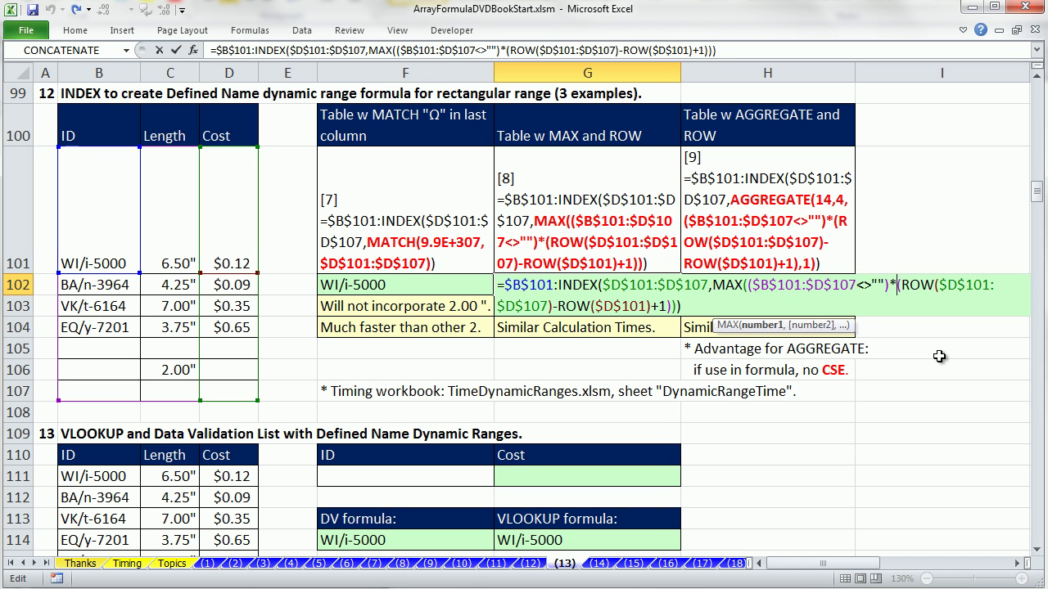
pyautogui.hotkey('ctrl', 'shift', 'Return')
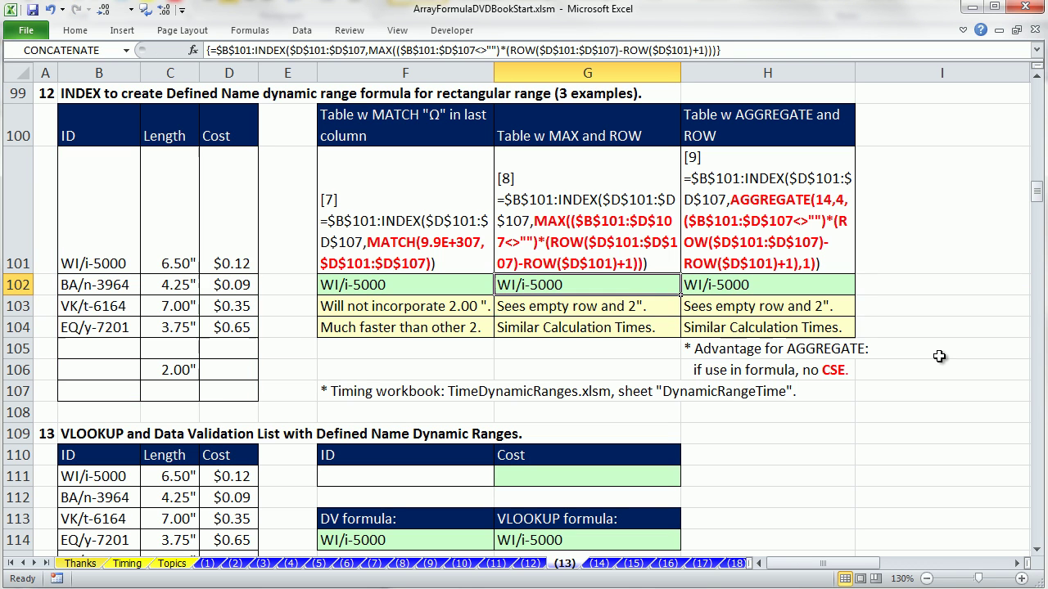
# - Evaluate the array argument of AGGREGATE in H102, restore the formula text and enter it as an array formula
pyautogui.click(770, 284)
pyautogui.press('F2')
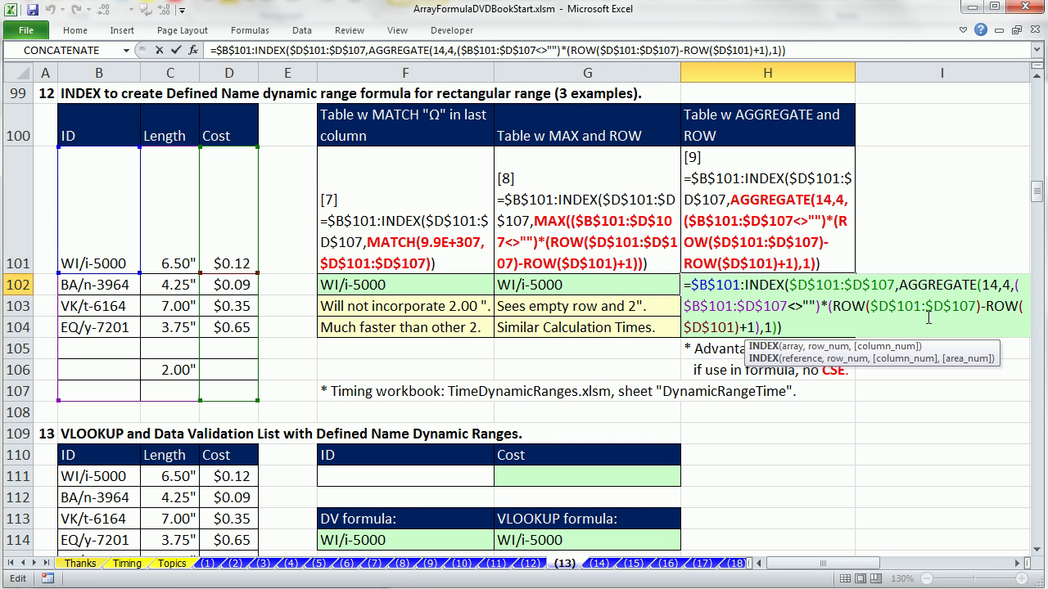
pyautogui.click(984, 284)
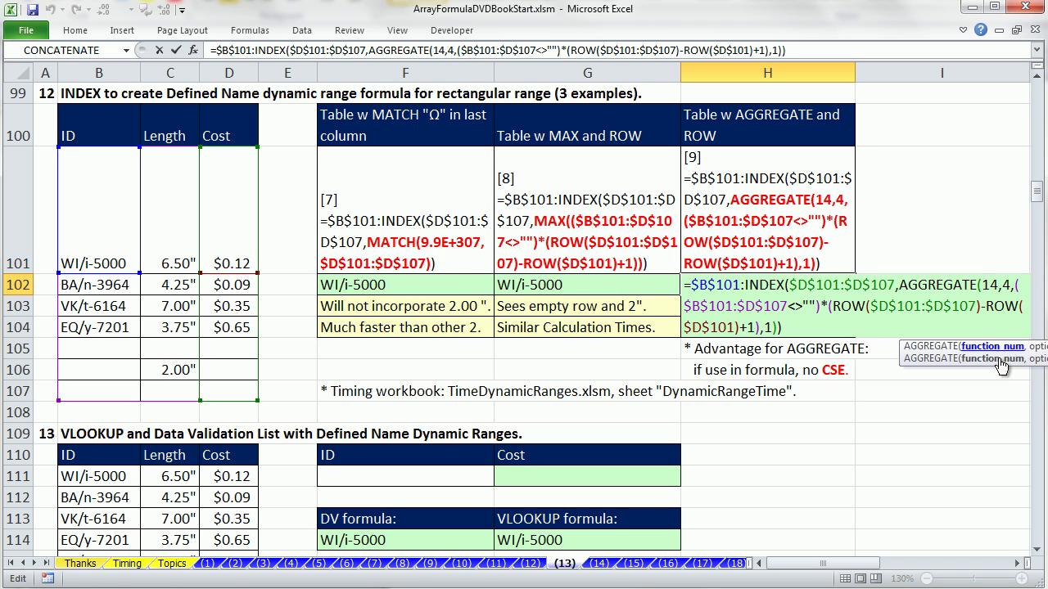
pyautogui.moveTo(907, 359); pyautogui.dragTo(667, 355)
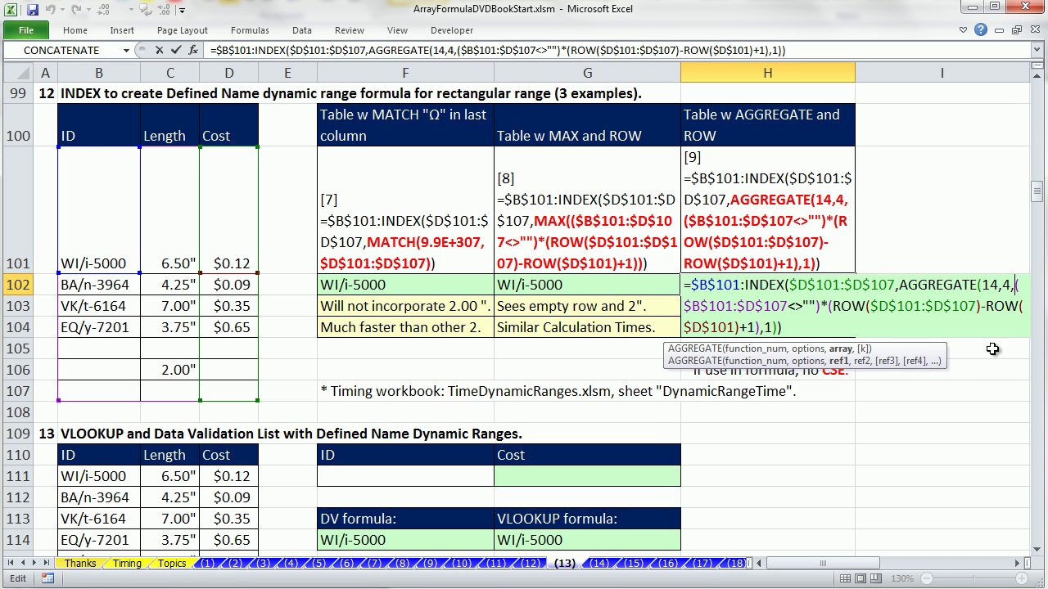
pyautogui.click(841, 349)
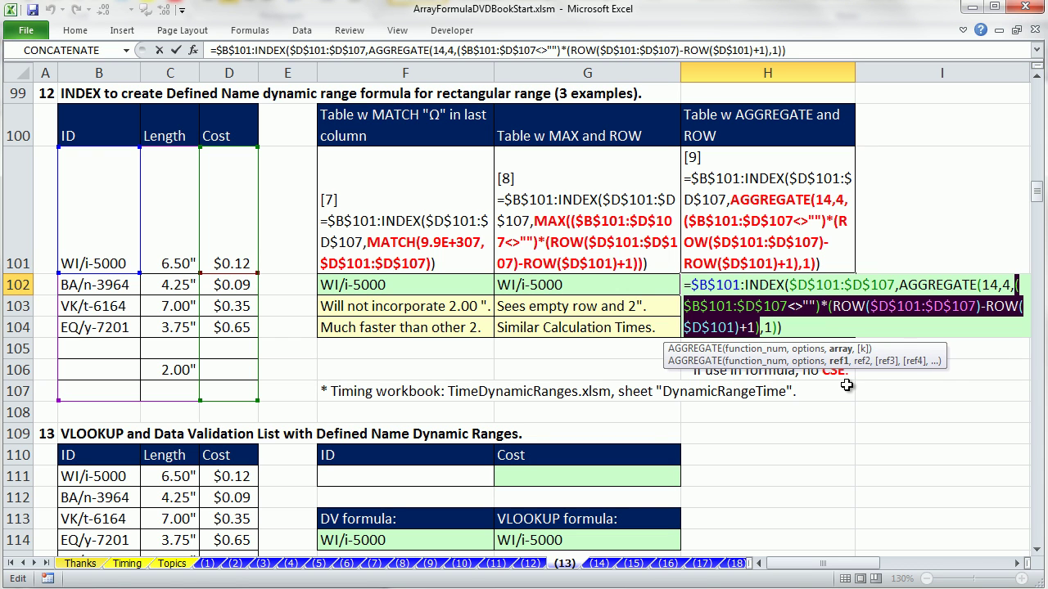
pyautogui.press('F9')
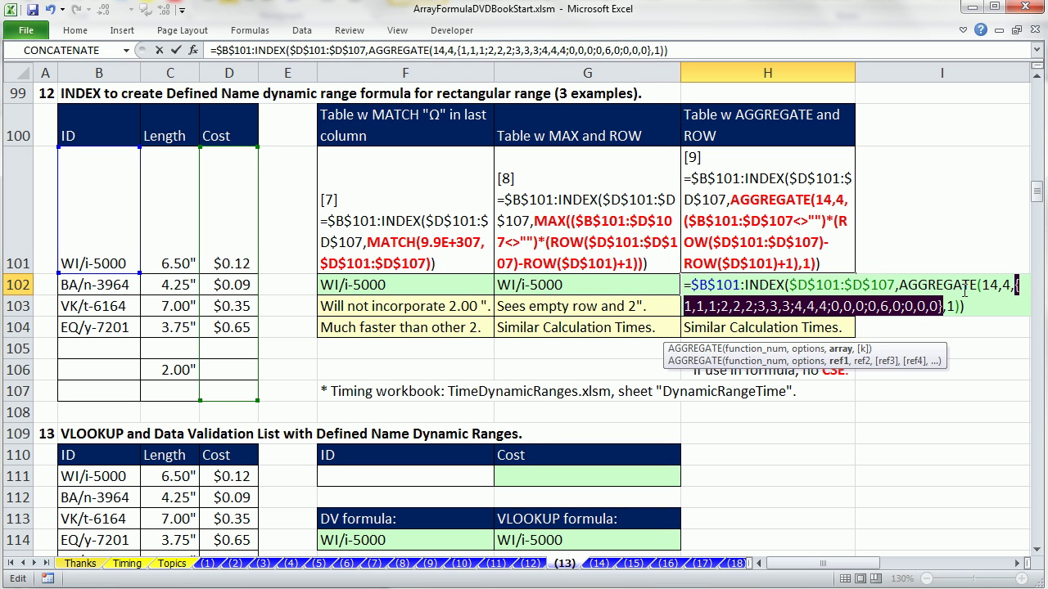
pyautogui.hotkey('ctrl', 'z')
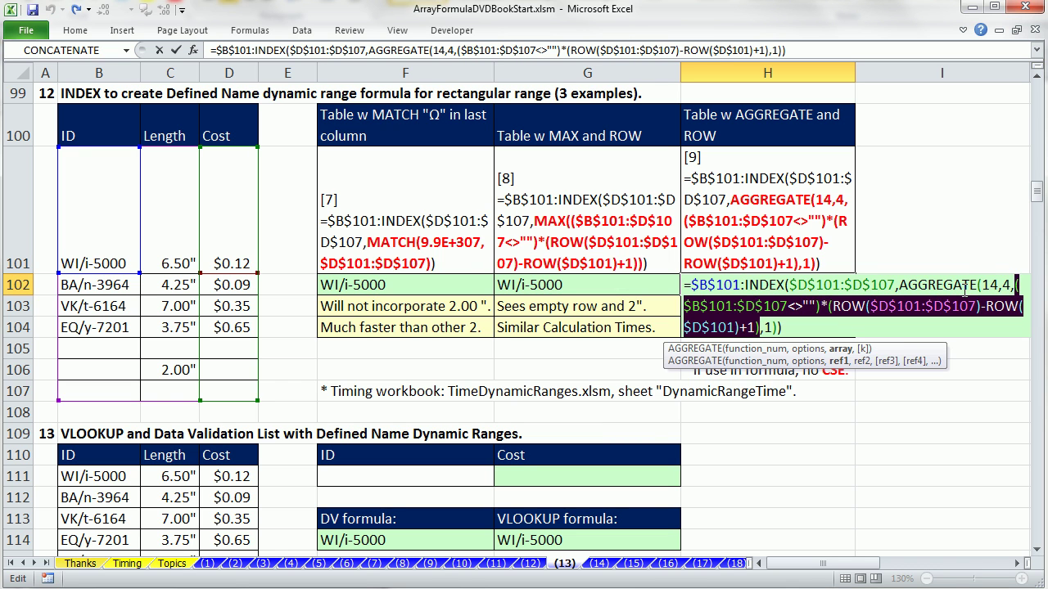
pyautogui.hotkey('ctrl', 'shift', 'Return')
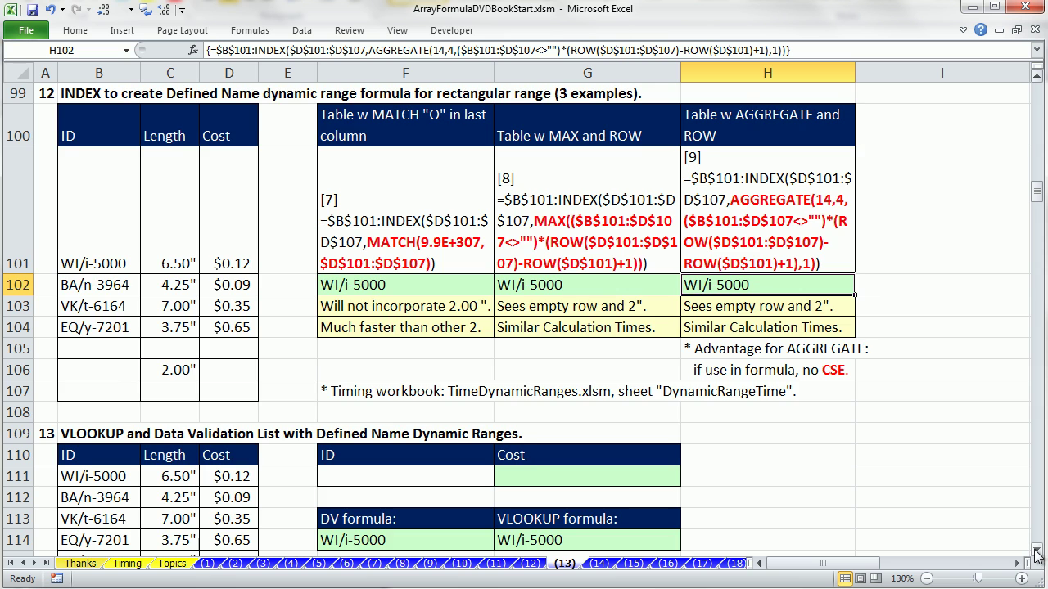
# - Copy the DV formula text from F114 in section 13 and leave the cell unchanged
pyautogui.scroll(-1, 372, 202)
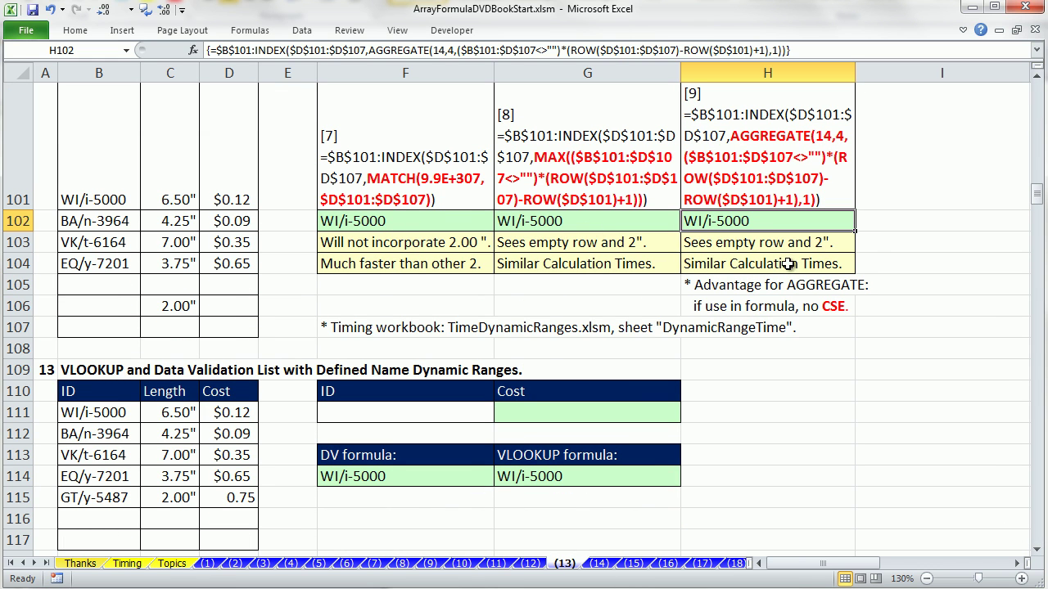
pyautogui.click(1036, 550)
pyautogui.click(1036, 550)
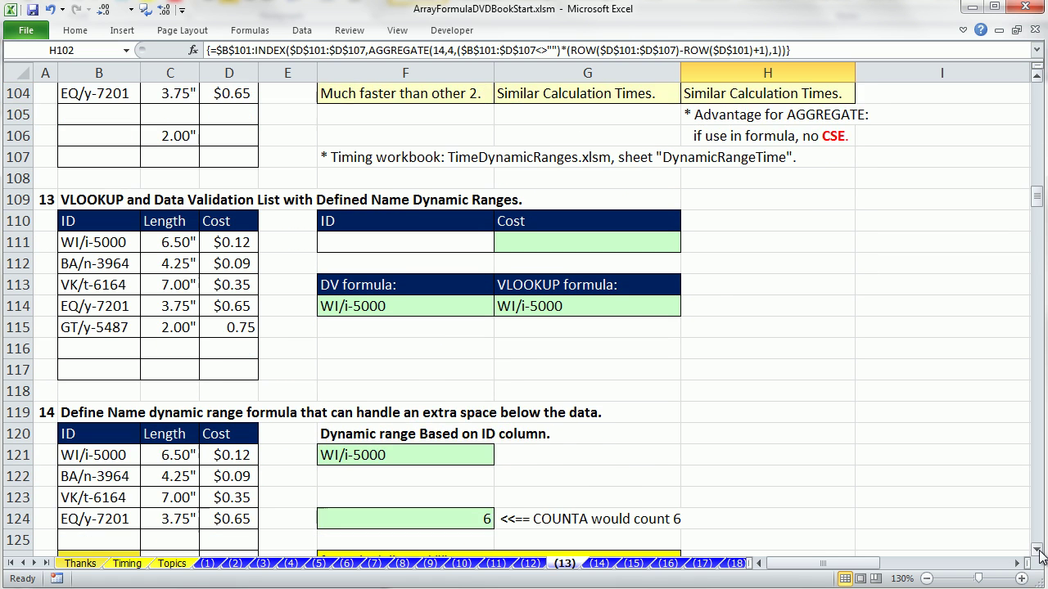
pyautogui.click(1036, 550)
pyautogui.click(1036, 550)
pyautogui.click(1036, 550)
pyautogui.click(1036, 550)
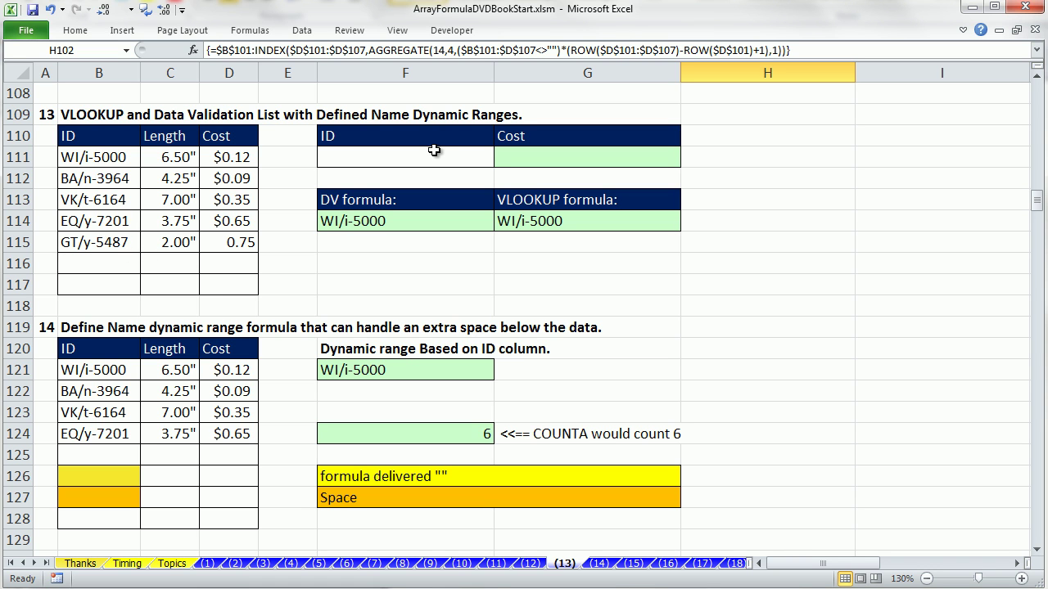
pyautogui.click(422, 221)
pyautogui.press('F2')
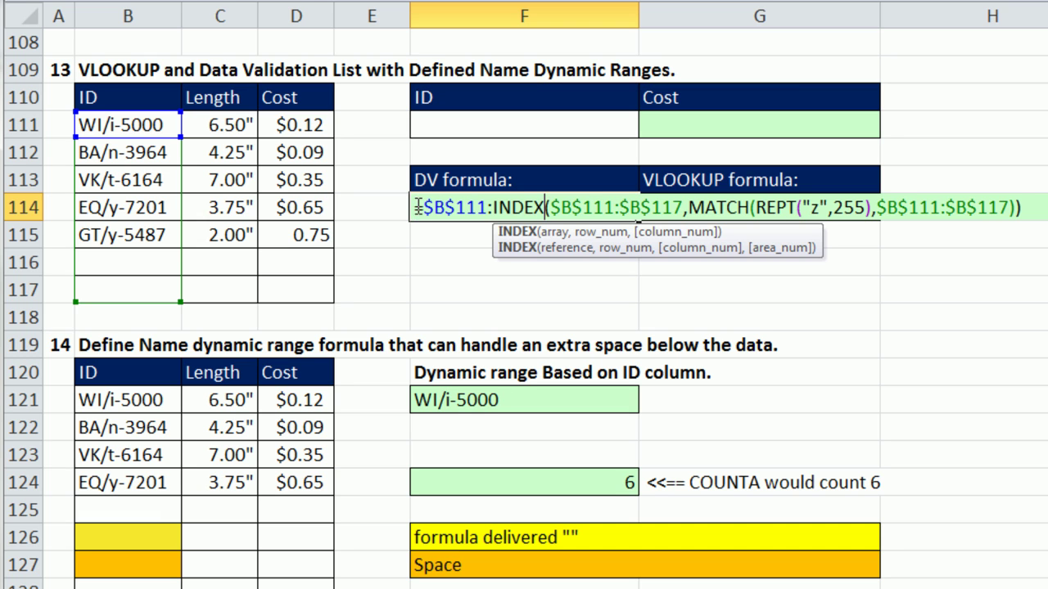
pyautogui.moveTo(413, 208); pyautogui.dragTo(1021, 208)
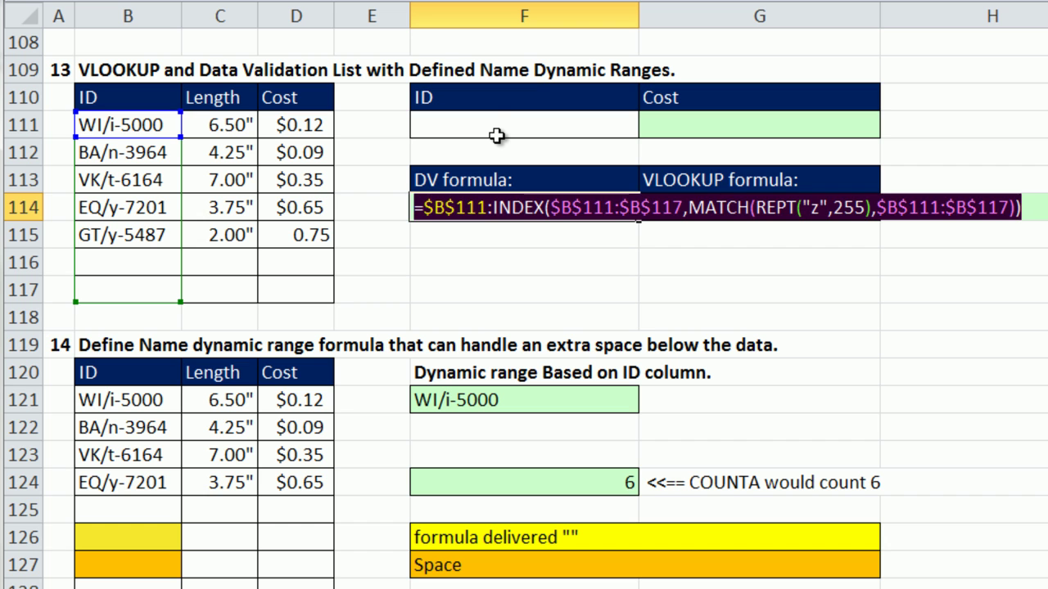
pyautogui.press('Escape')
# - Define the workbook-level name DVList as =$B$111:INDEX($B$111:$B$117,MATCH(REPT("z",255),$B$111:$B$117))
pyautogui.hotkey('ctrl', 'F3')
pyautogui.click(219, 288)
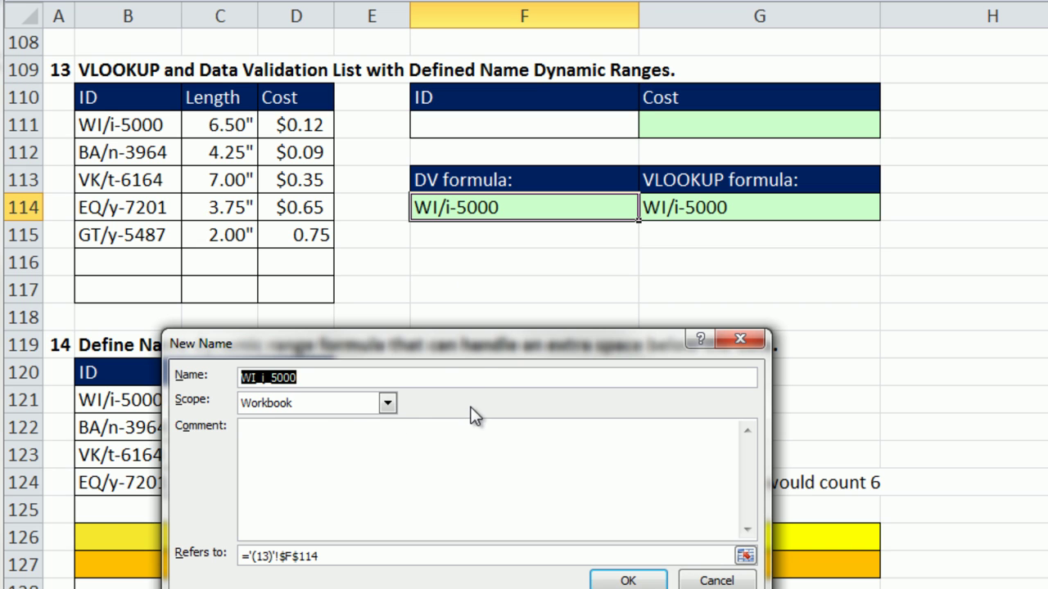
pyautogui.moveTo(454, 349); pyautogui.dragTo(604, 268)
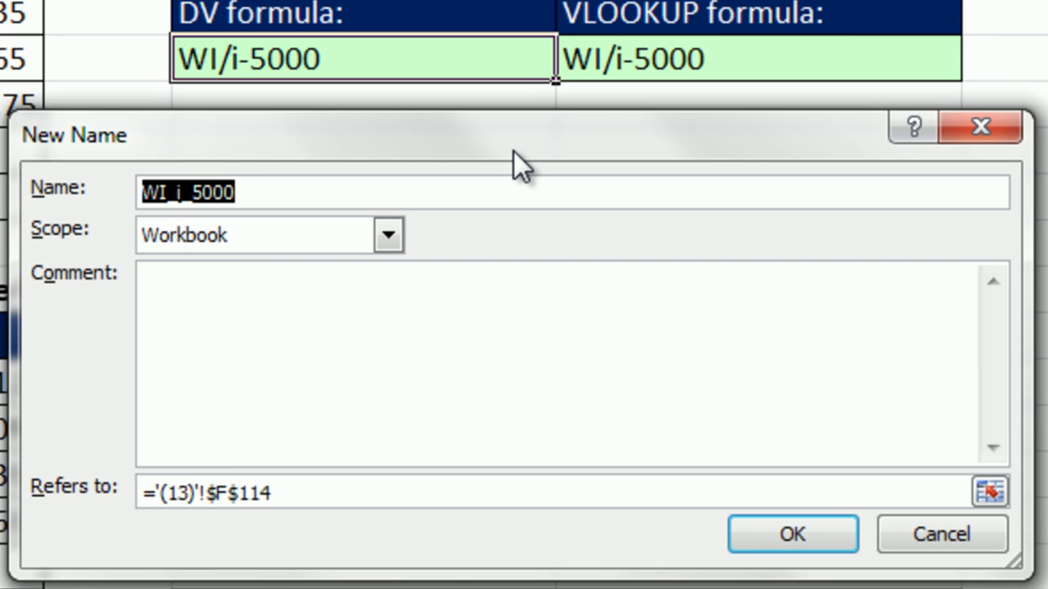
pyautogui.write('DVList')
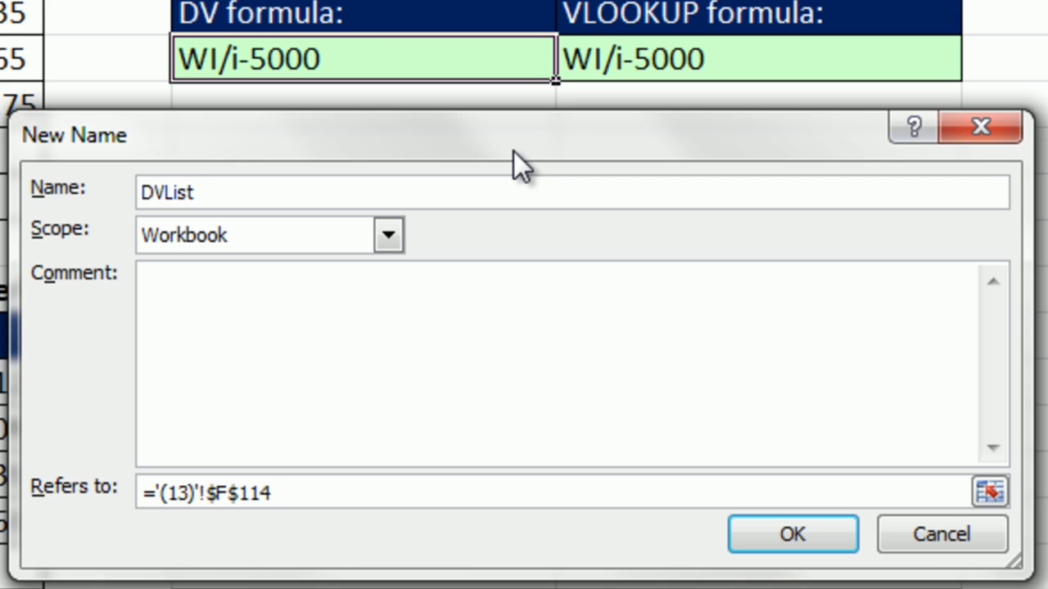
pyautogui.click(285, 494)
pyautogui.moveTo(38, 517); pyautogui.dragTo(26, 496)
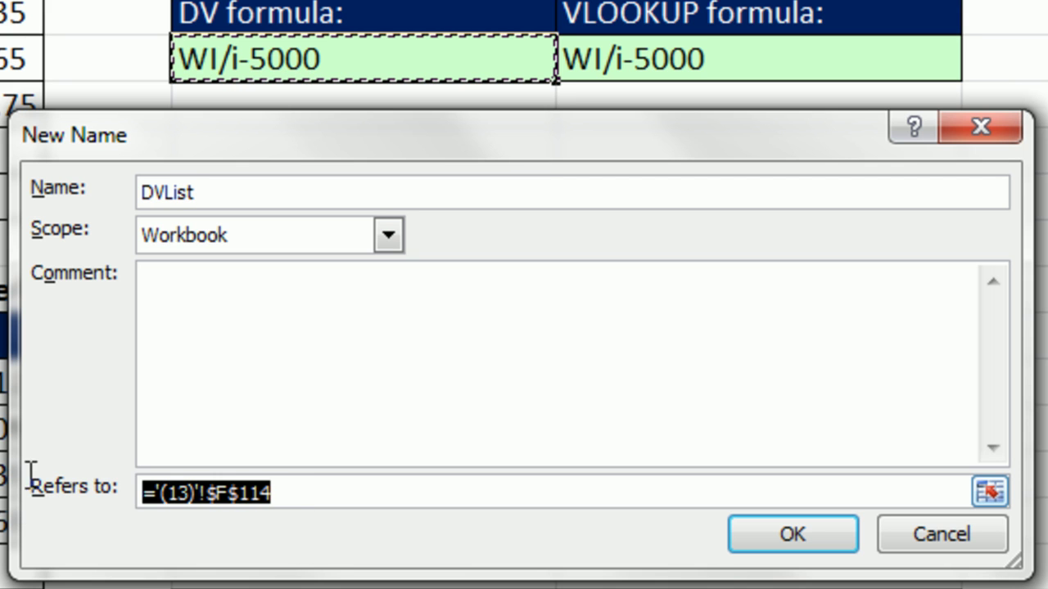
pyautogui.press('Delete')
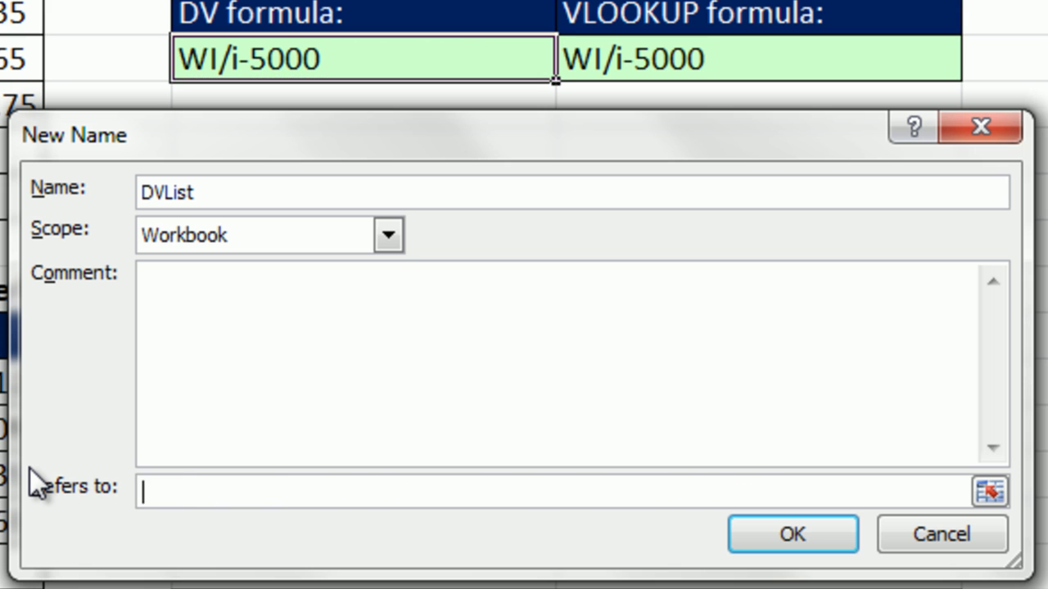
pyautogui.hotkey('ctrl', 'v')
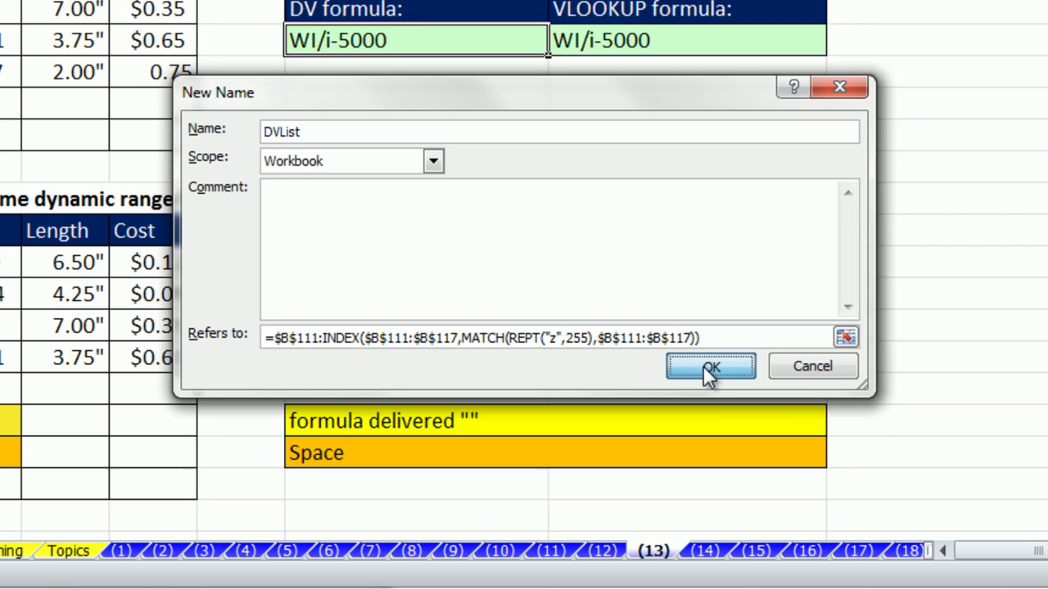
pyautogui.click(708, 369)
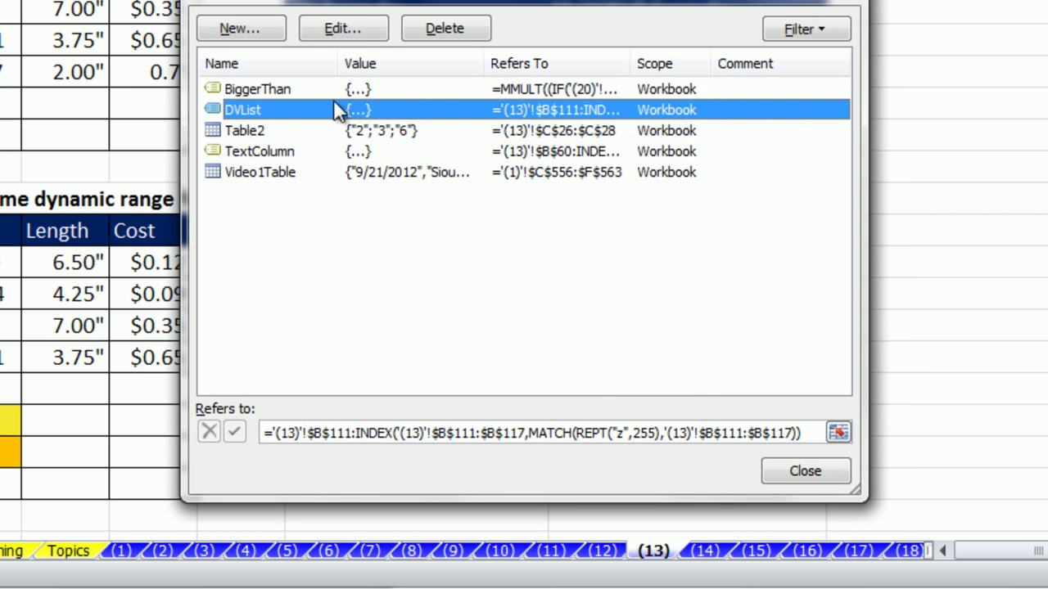
# - Inspect the sheet references in the DVList definition, and close the Name Manager
pyautogui.click(353, 32)
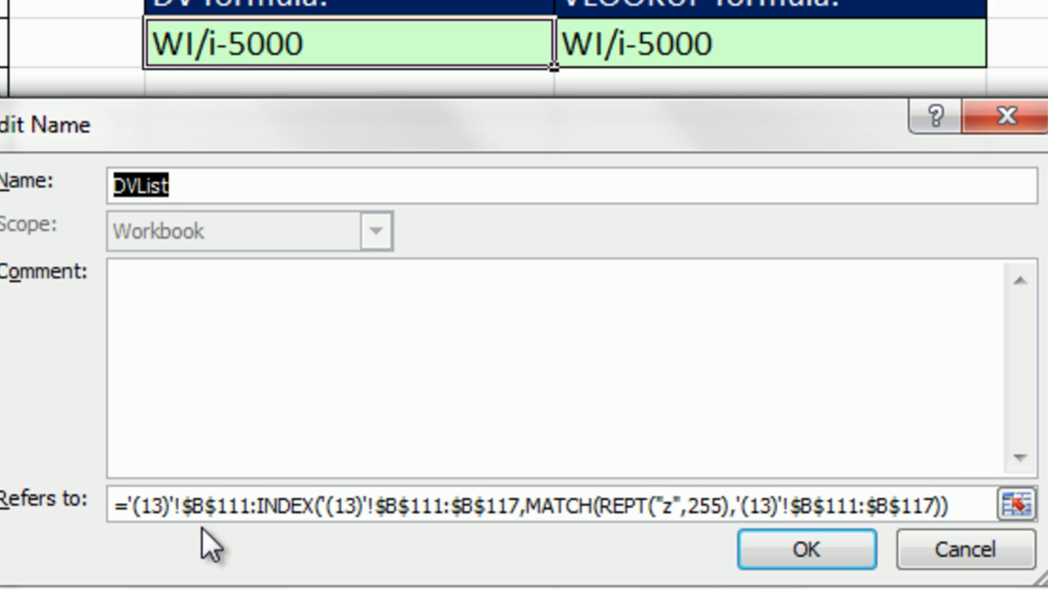
pyautogui.click(807, 552)
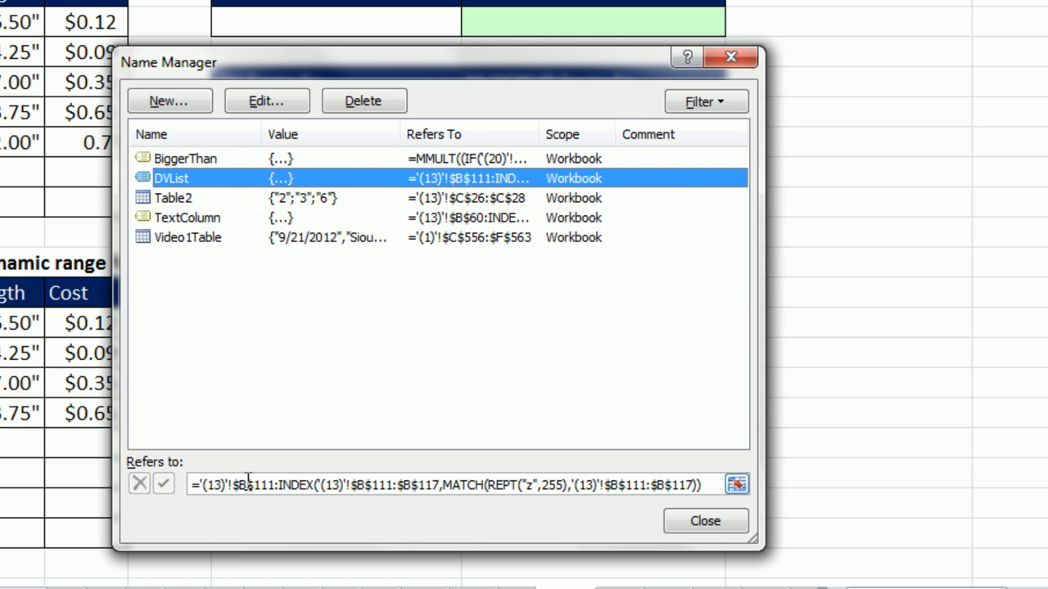
pyautogui.click(701, 524)
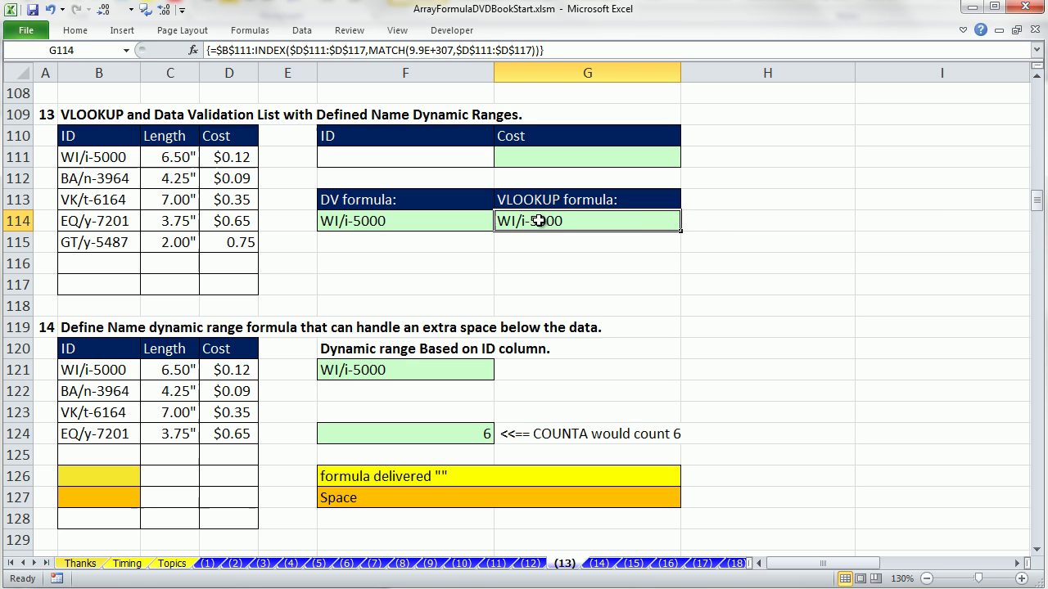
# - Copy the VLOOKUP formula text from G114 and re-enter it as an array formula
pyautogui.doubleClick(532, 114)
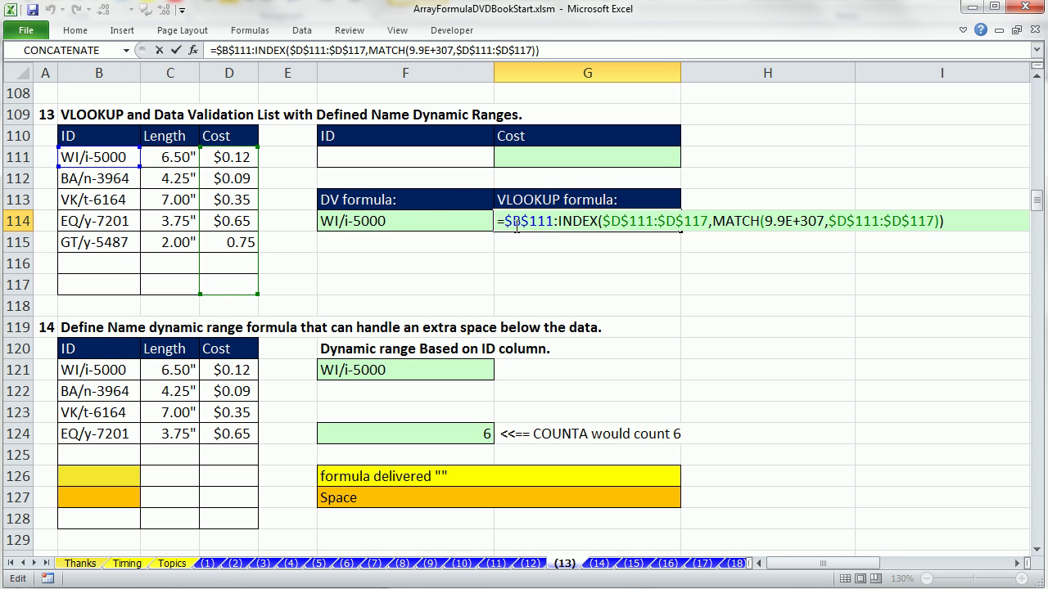
pyautogui.moveTo(499, 223); pyautogui.dragTo(990, 238)
pyautogui.hotkey('ctrl', 'shift', 'Return')
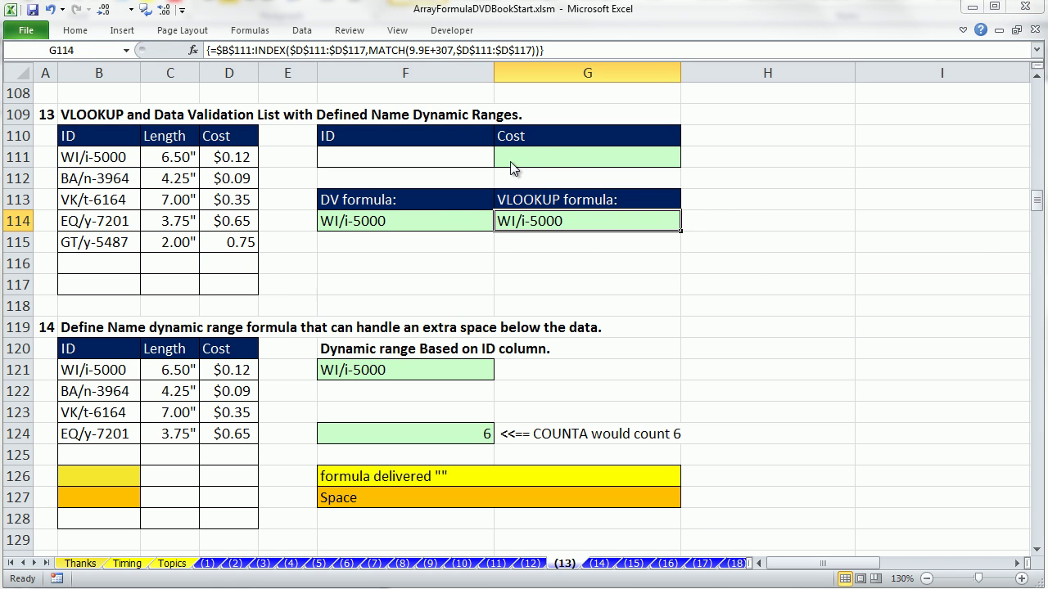
# - Define the workbook-level name VLOOKUPTable as =$B$111:INDEX($D$111:$D$117,MATCH(9.9E+307,$D$111:$D$117))
pyautogui.hotkey('ctrl', 'F3')
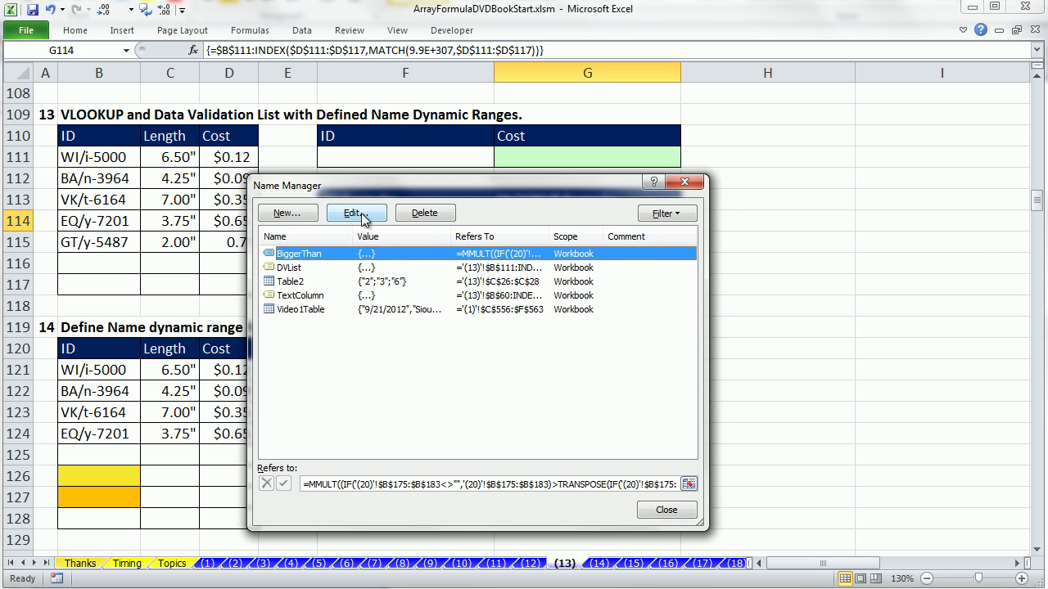
pyautogui.click(285, 215)
pyautogui.write('VLOOKUPTable')
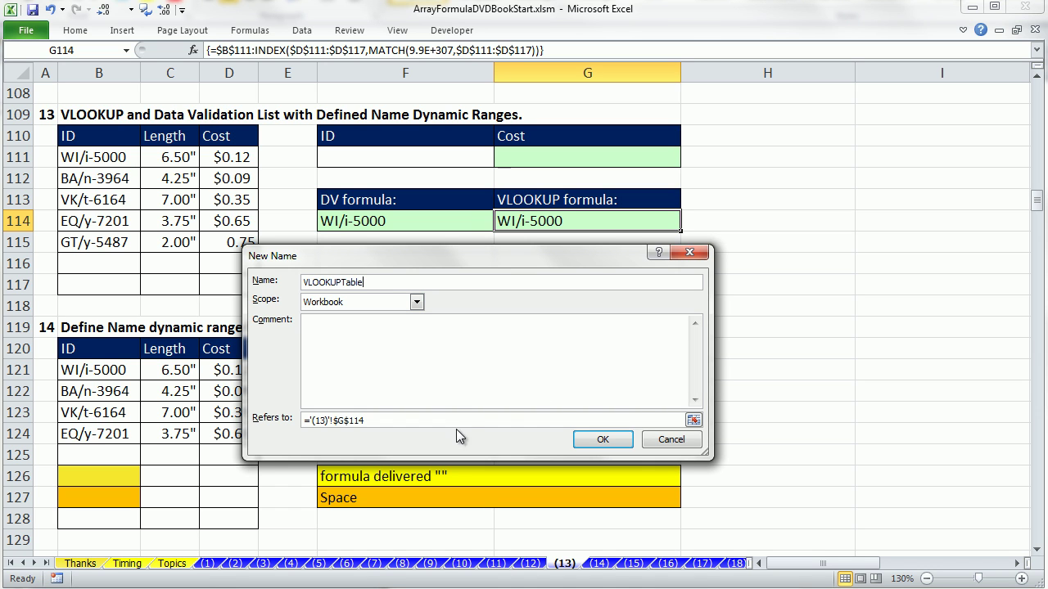
pyautogui.moveTo(411, 419); pyautogui.dragTo(200, 408)
pyautogui.press('Delete')
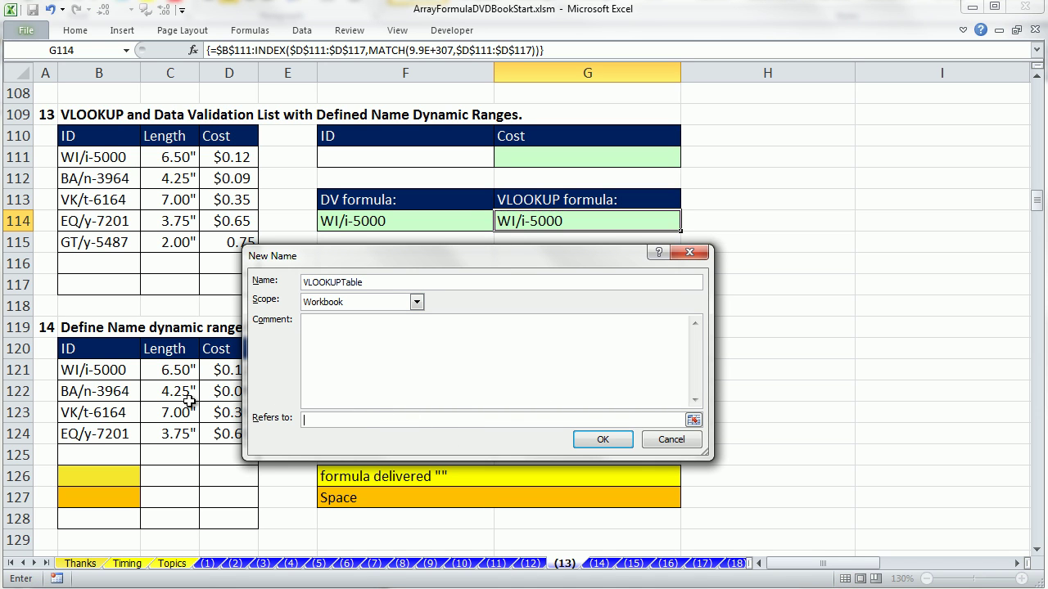
pyautogui.hotkey('ctrl', 'v')
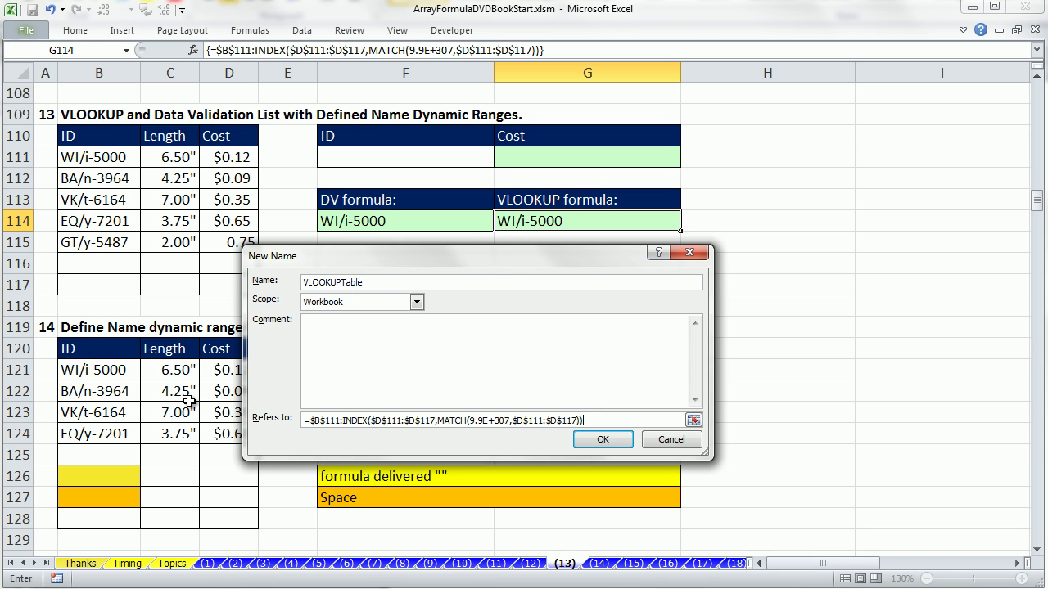
pyautogui.click(591, 442)
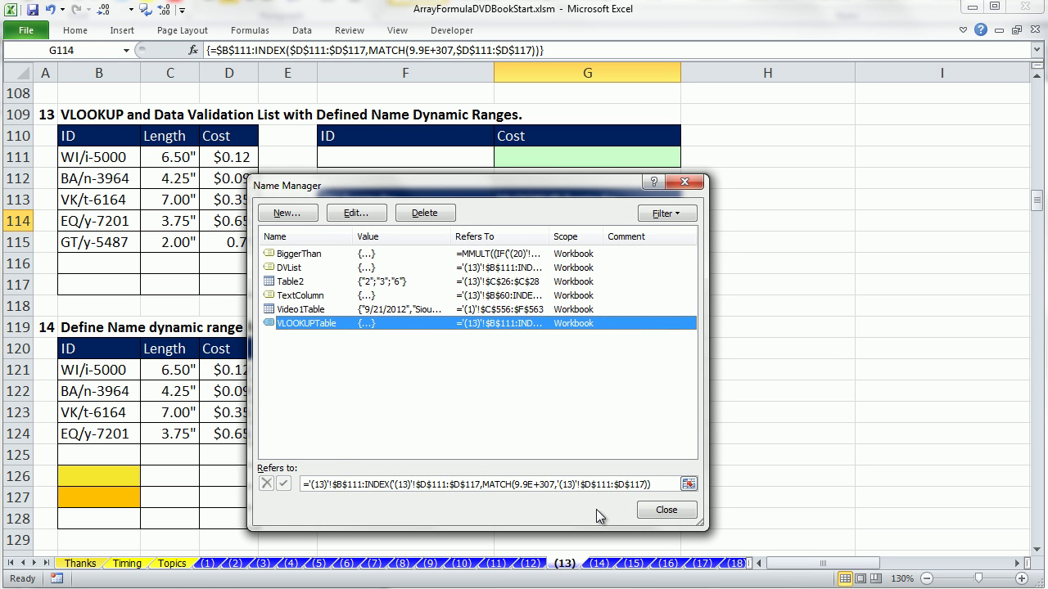
# - Check which worksheet ranges VLOOKUPTable and DVList refer to, and close the Name Manager
pyautogui.click(687, 484)
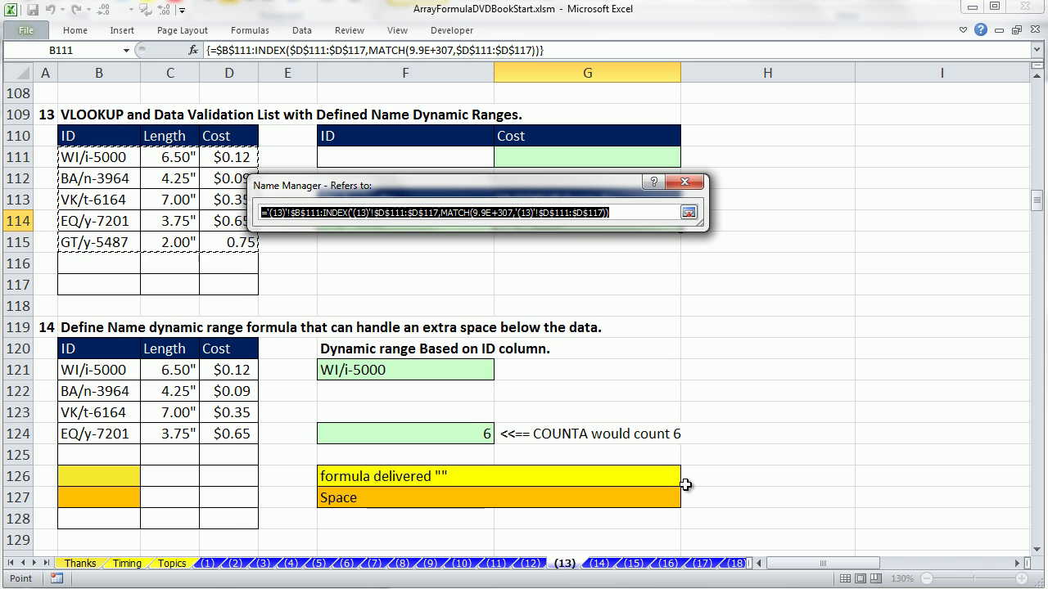
pyautogui.click(688, 213)
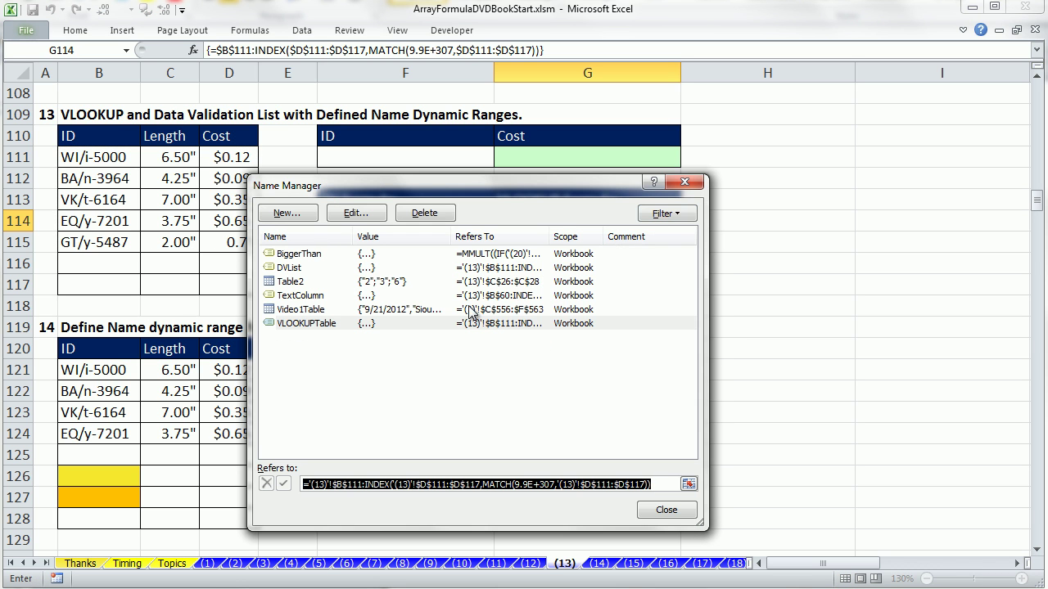
pyautogui.click(290, 268)
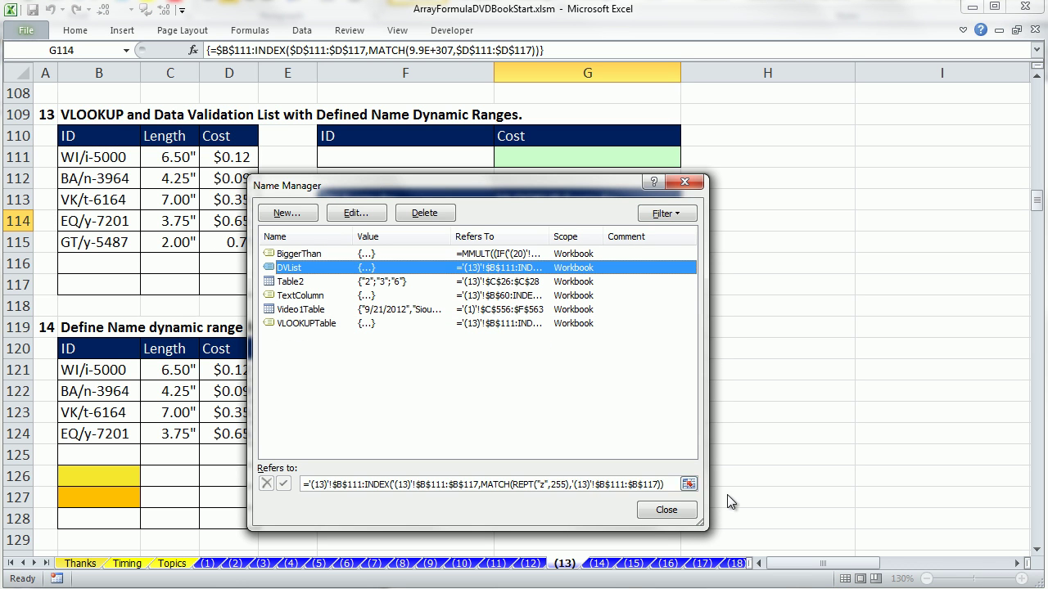
pyautogui.click(689, 484)
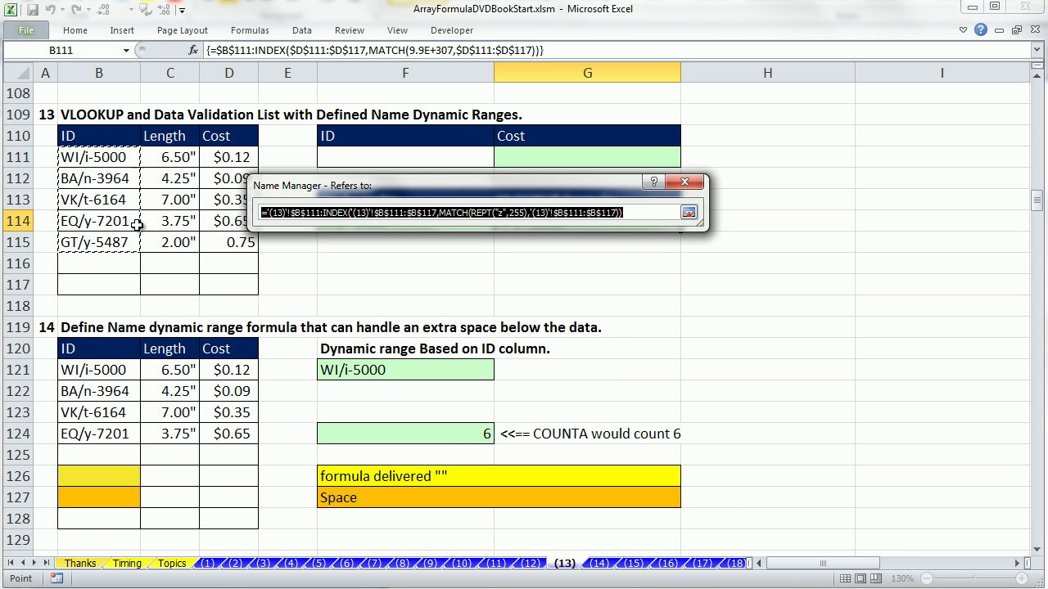
pyautogui.click(688, 213)
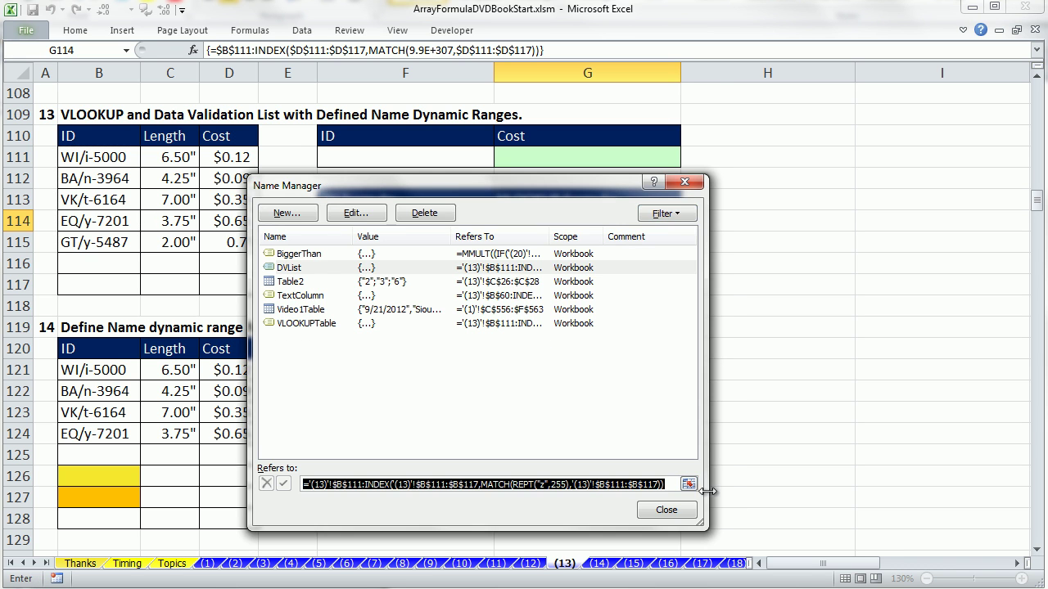
pyautogui.click(680, 517)
# - Add list data validation to F111 with the defined name DVList as source, and choose BA/n-3964 from the list
pyautogui.click(409, 157)
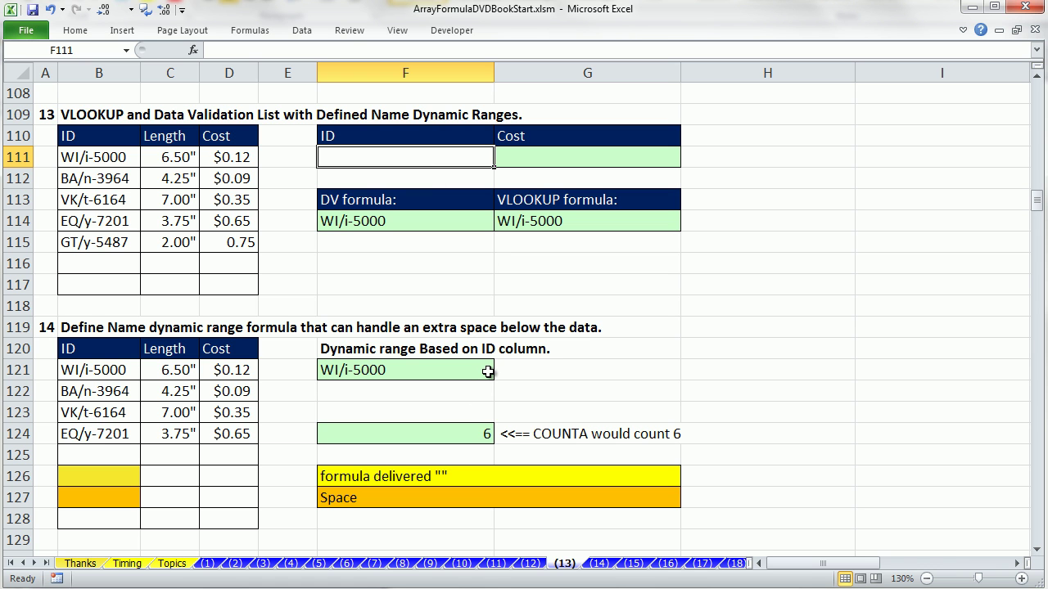
pyautogui.hotkey('alt', 'd')
pyautogui.press('l')
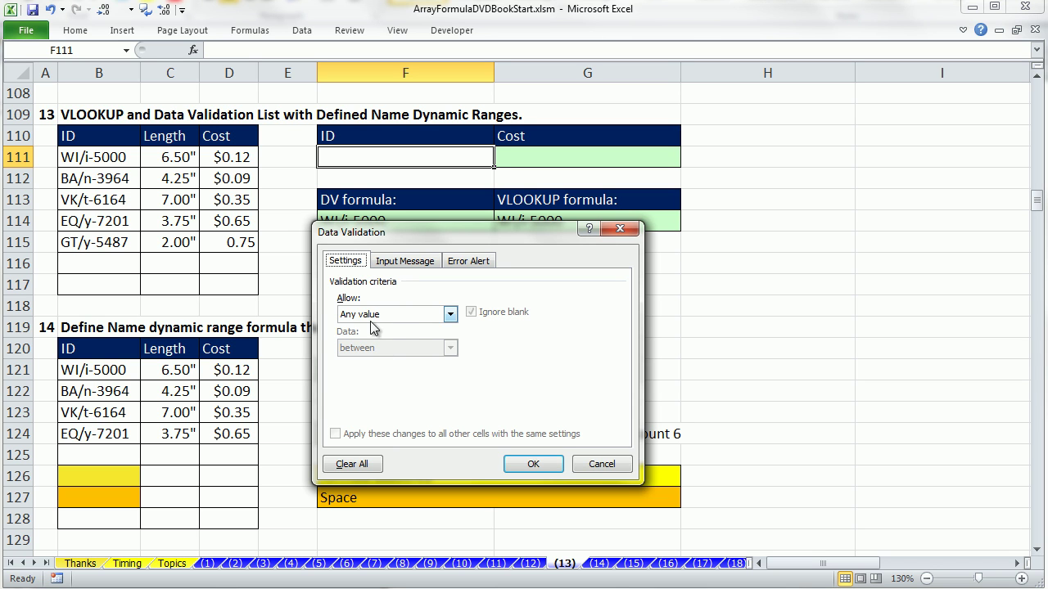
pyautogui.press('Tab')
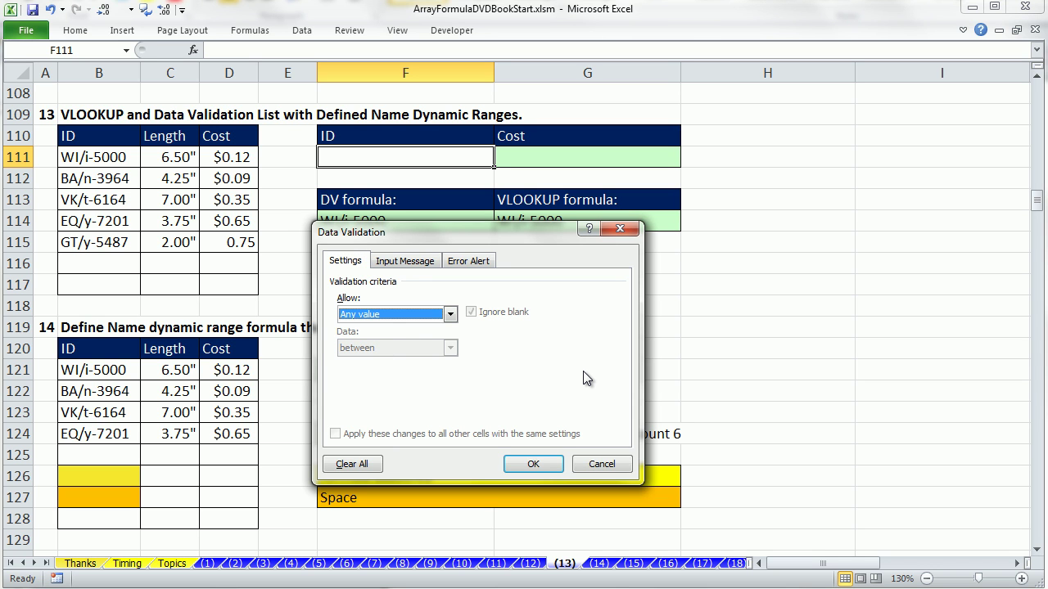
pyautogui.press('l')
pyautogui.press('Tab')
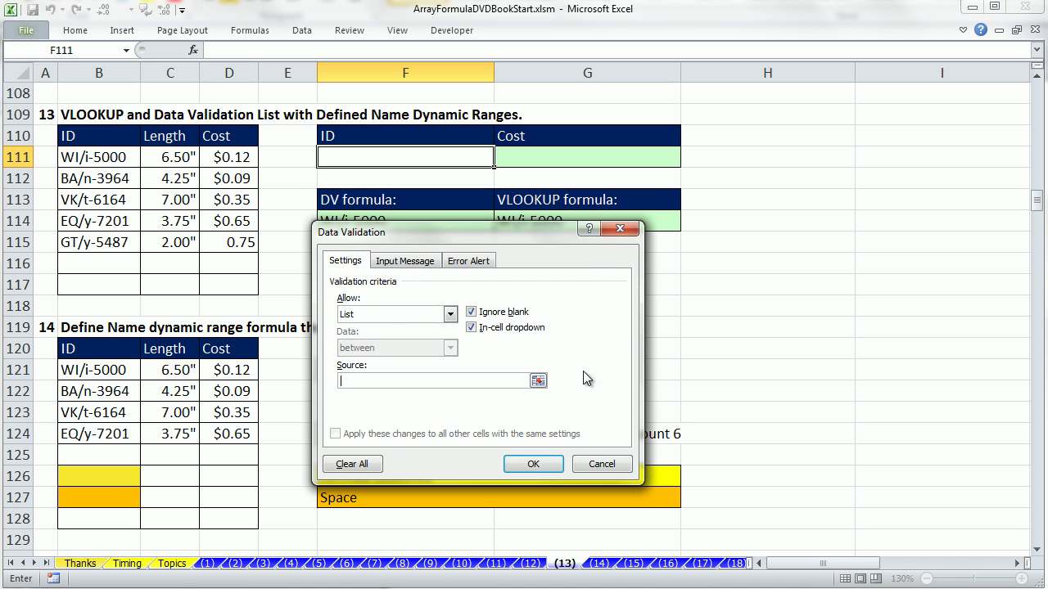
pyautogui.press('F3')
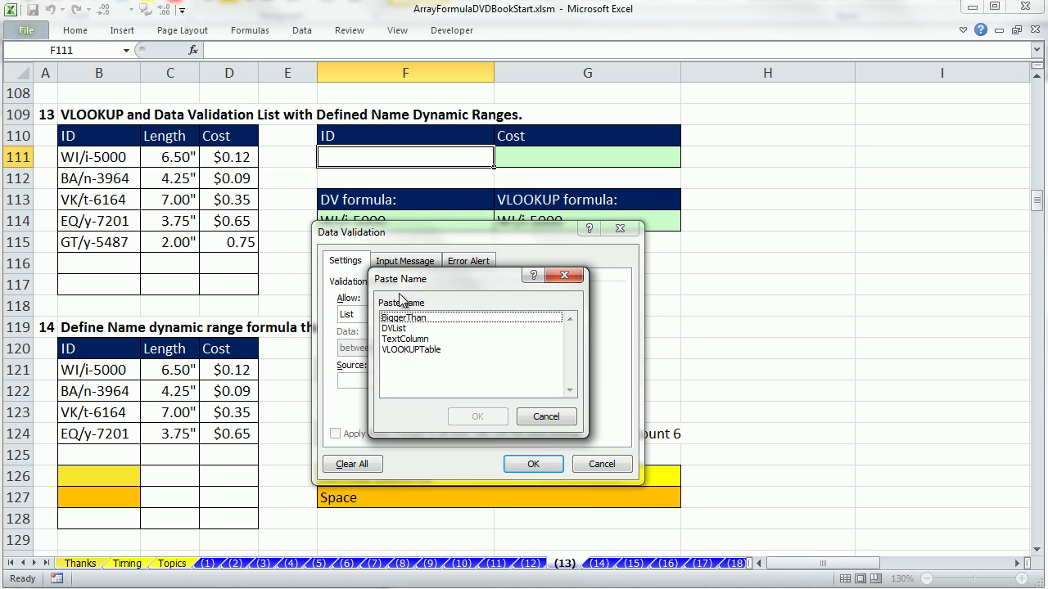
pyautogui.click(395, 329)
pyautogui.click(477, 416)
pyautogui.click(533, 463)
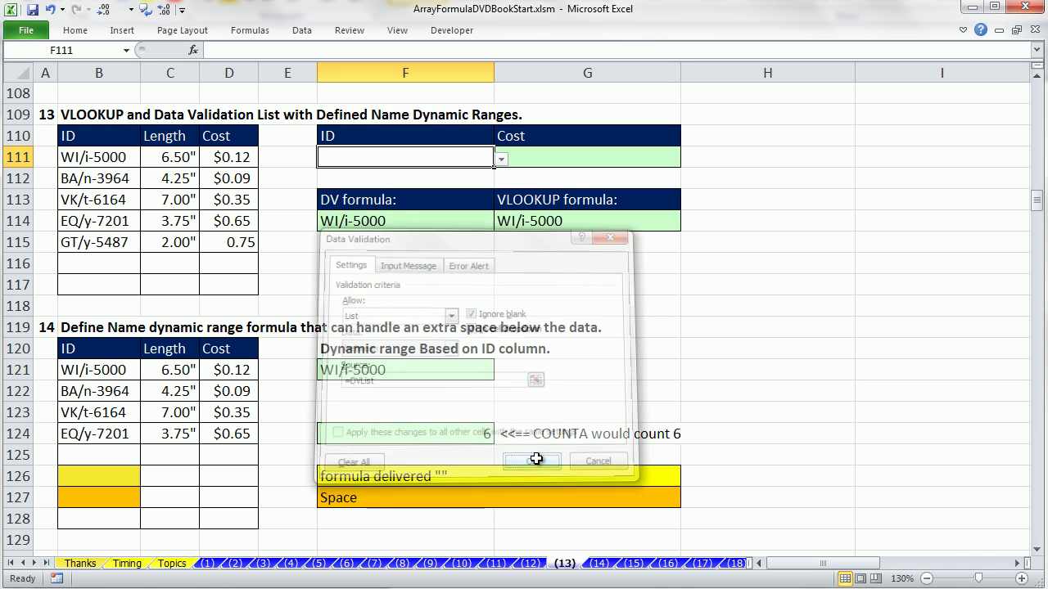
pyautogui.click(501, 159)
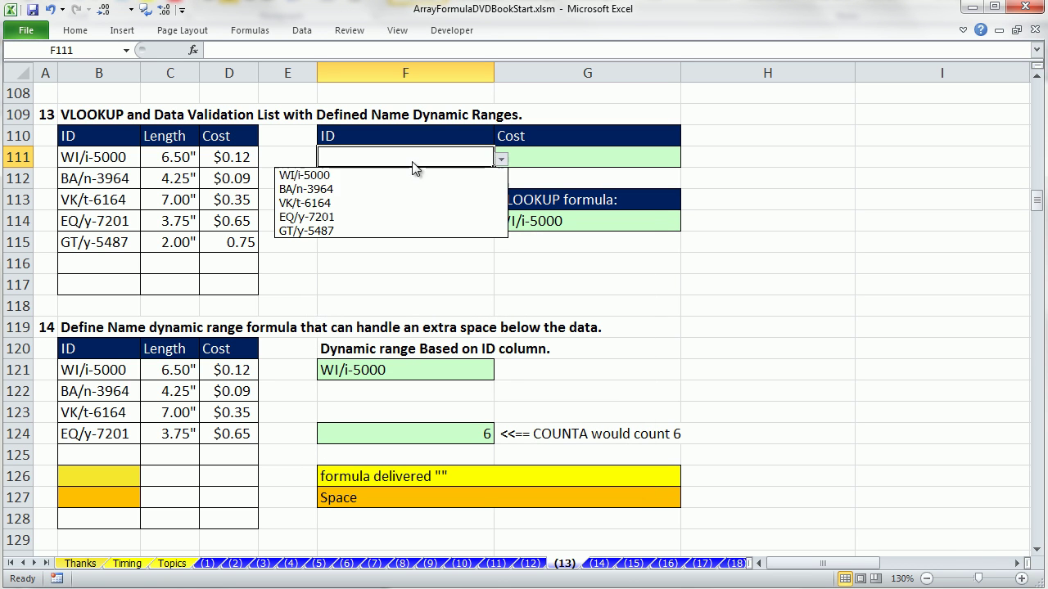
pyautogui.click(321, 189)
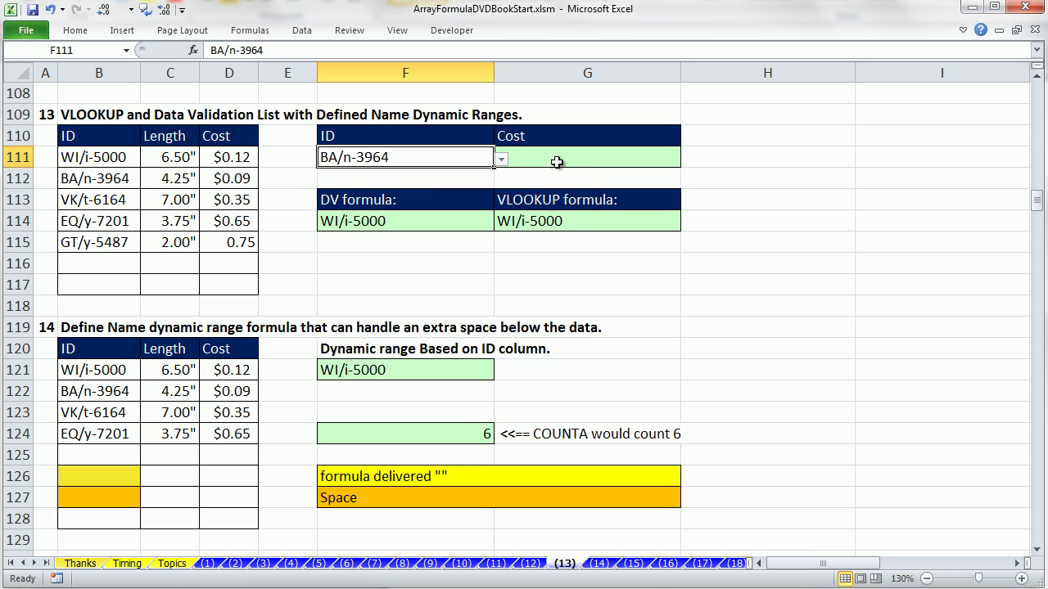
# - Start a VLOOKUP formula in G111 with F111 as the lookup value and the defined name VLOOKUPTable as the table array
pyautogui.click(559, 159)
pyautogui.write('=vl')
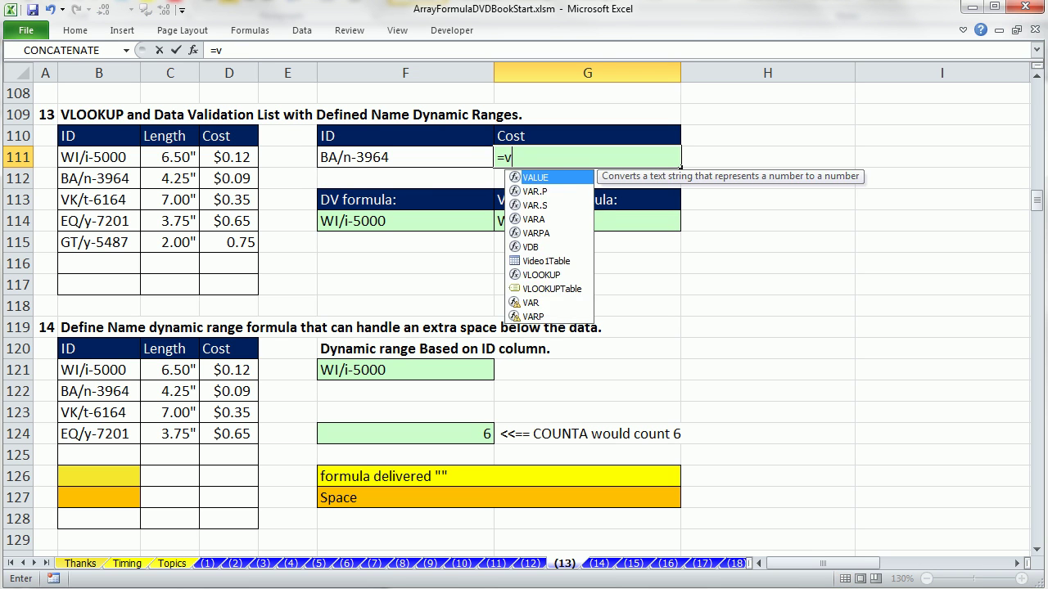
pyautogui.press('Tab')
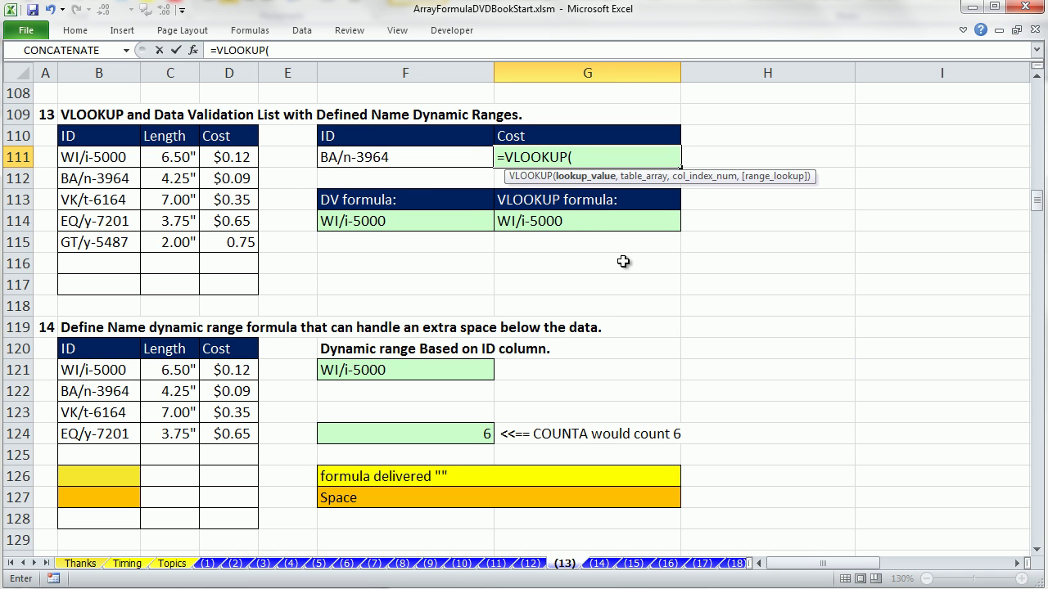
pyautogui.click(403, 158)
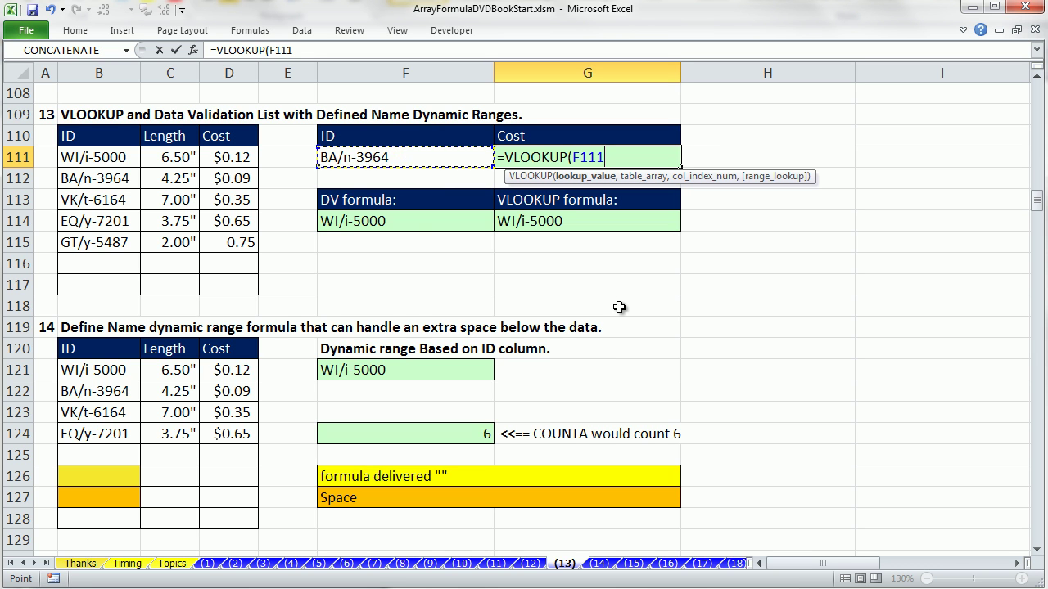
pyautogui.write(',')
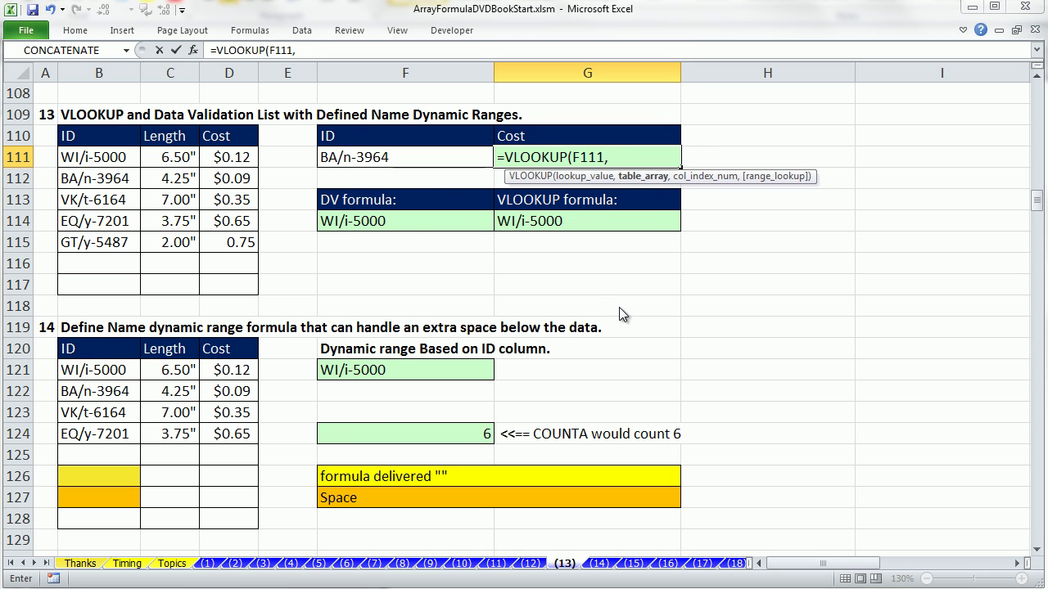
pyautogui.press('F3')
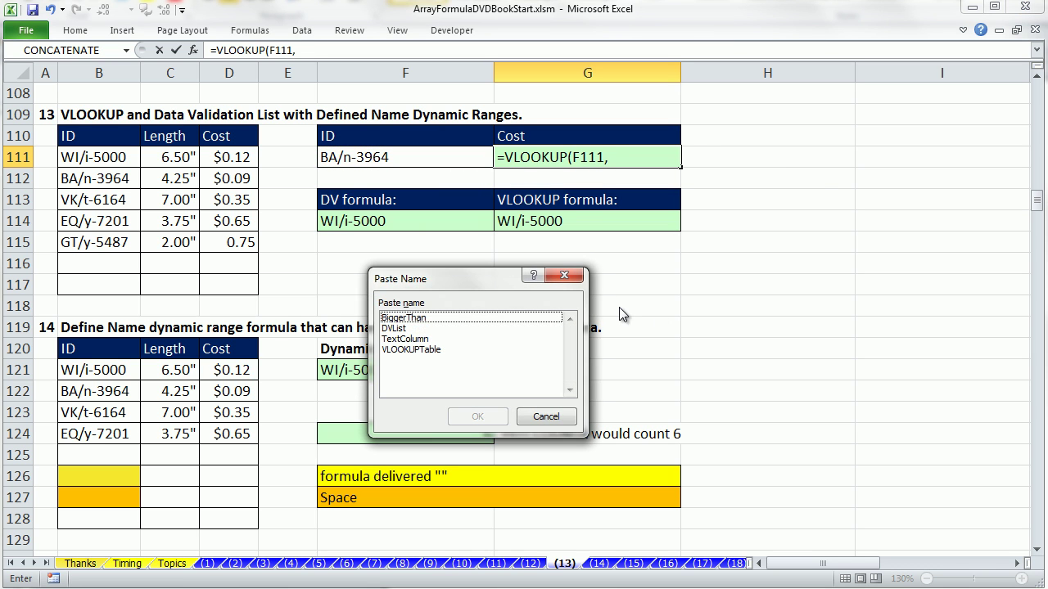
pyautogui.doubleClick(420, 351)
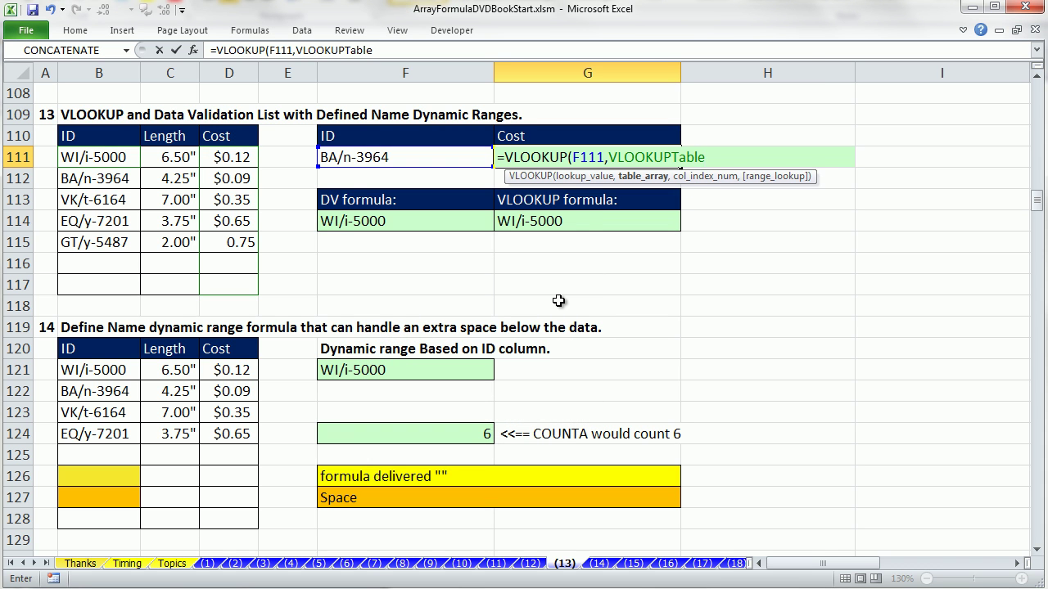
# - Erase the table array name back to VL and re-enter VLOOKUPTable from the formula suggestions
pyautogui.press('BackSpace')
pyautogui.press('BackSpace')
pyautogui.press('BackSpace')
pyautogui.press('BackSpace')
pyautogui.press('BackSpace')
pyautogui.press('BackSpace')
pyautogui.press('BackSpace')
pyautogui.press('BackSpace')
pyautogui.press('BackSpace')
pyautogui.press('BackSpace')
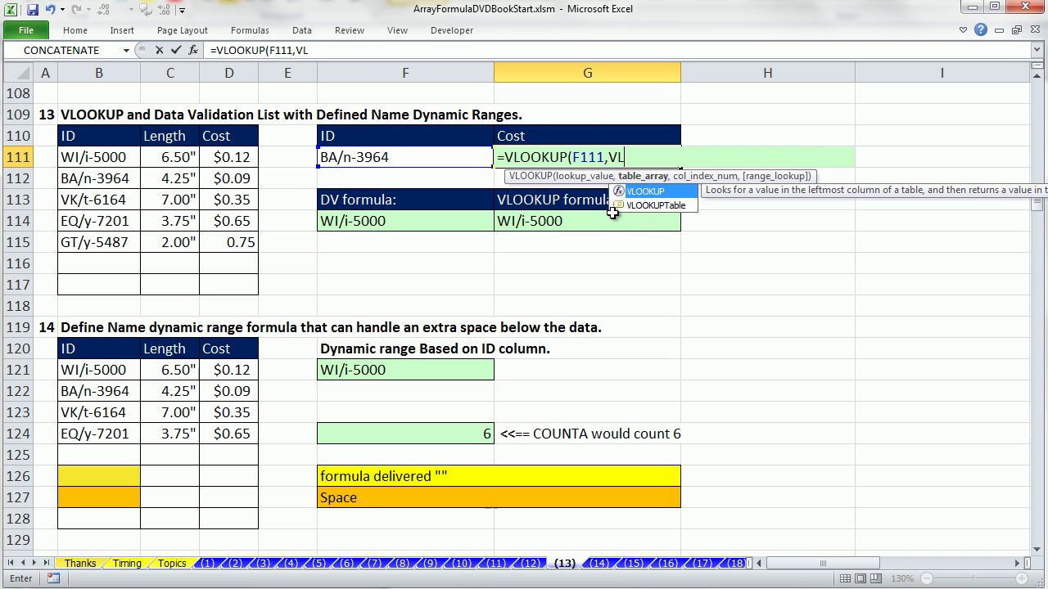
pyautogui.doubleClick(641, 206)
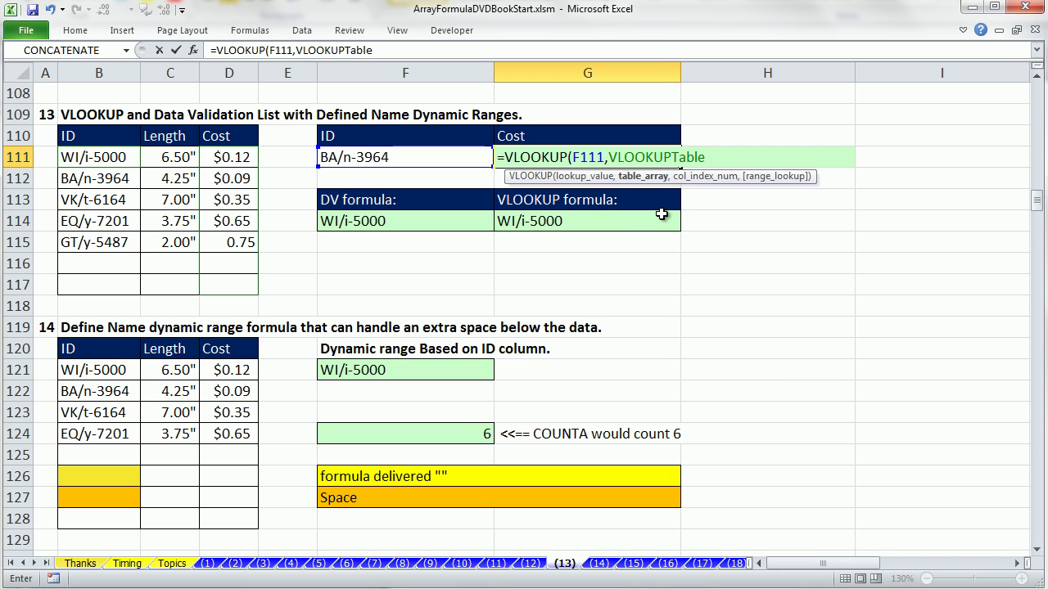
# - Complete the G111 formula as =VLOOKUP(F111,VLOOKUPTable,3,0)
pyautogui.write(',')
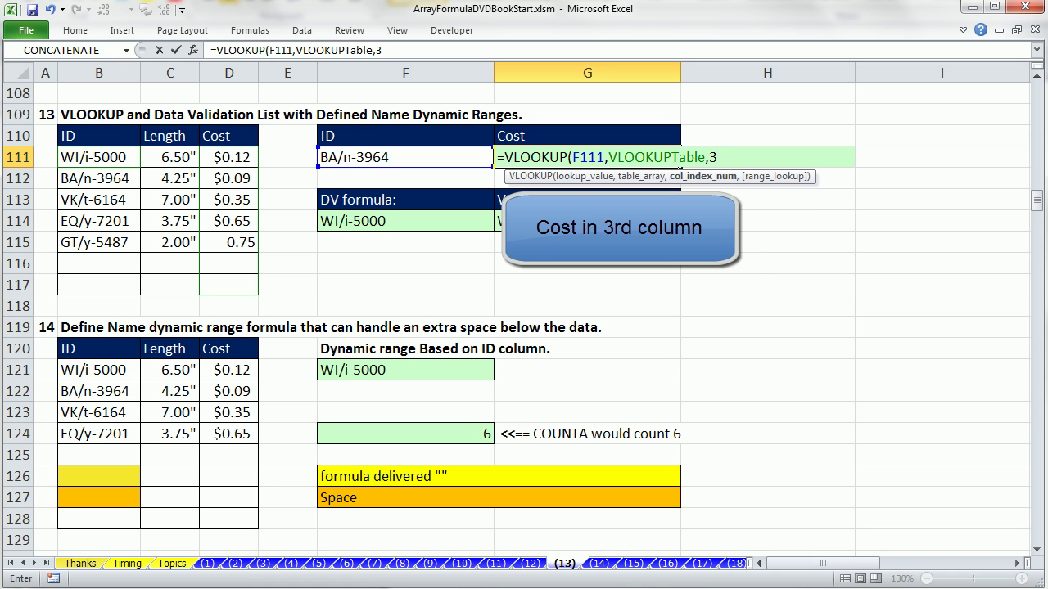
pyautogui.write('3,')
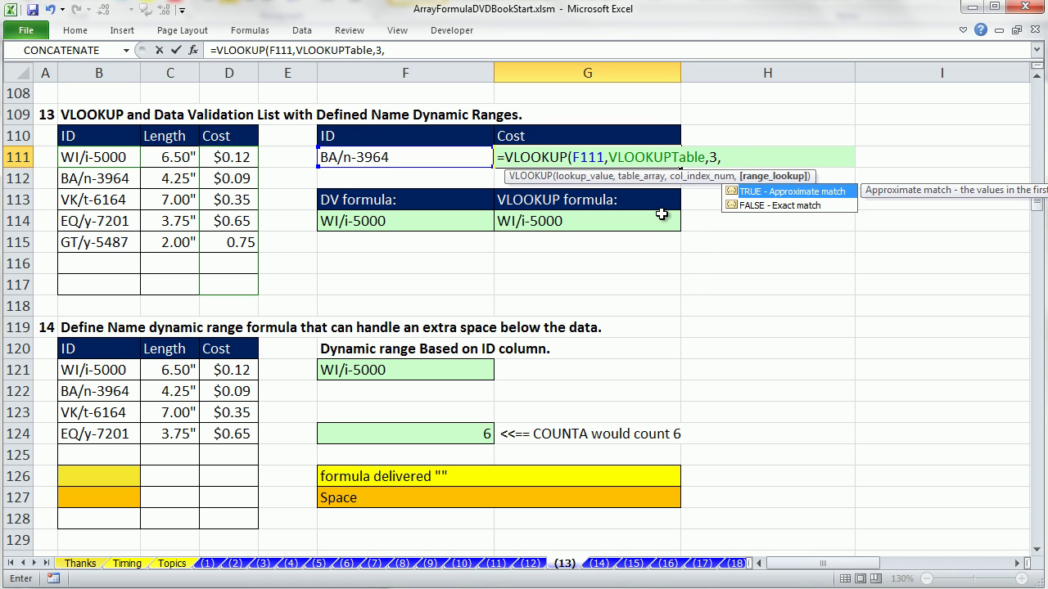
pyautogui.write('0)')
pyautogui.press('Return')
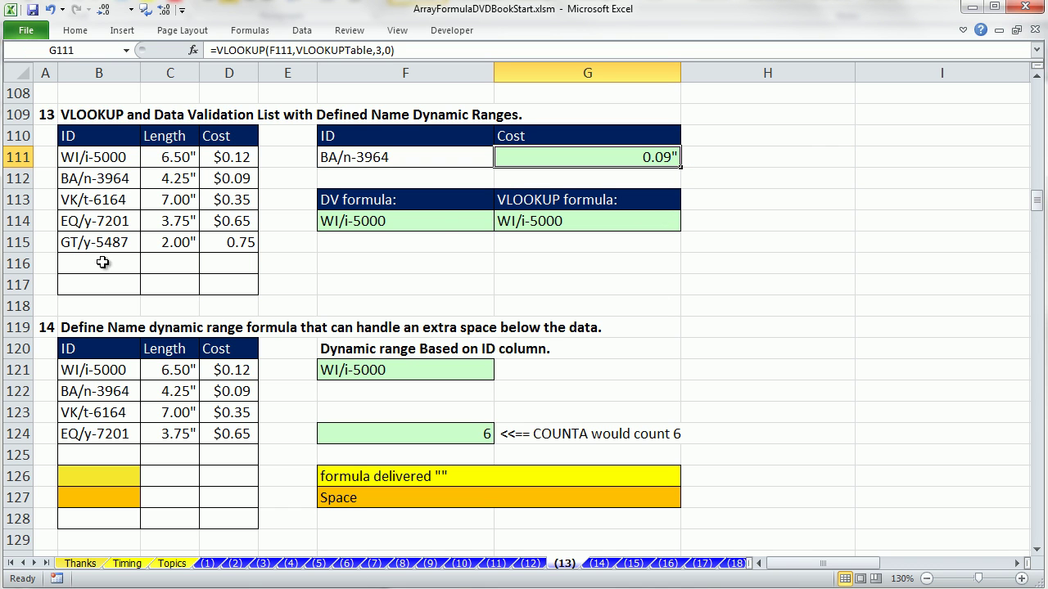
# - Add a record in row 116 with ID TT/t-4483, length 3 and cost 0.85
pyautogui.click(99, 257)
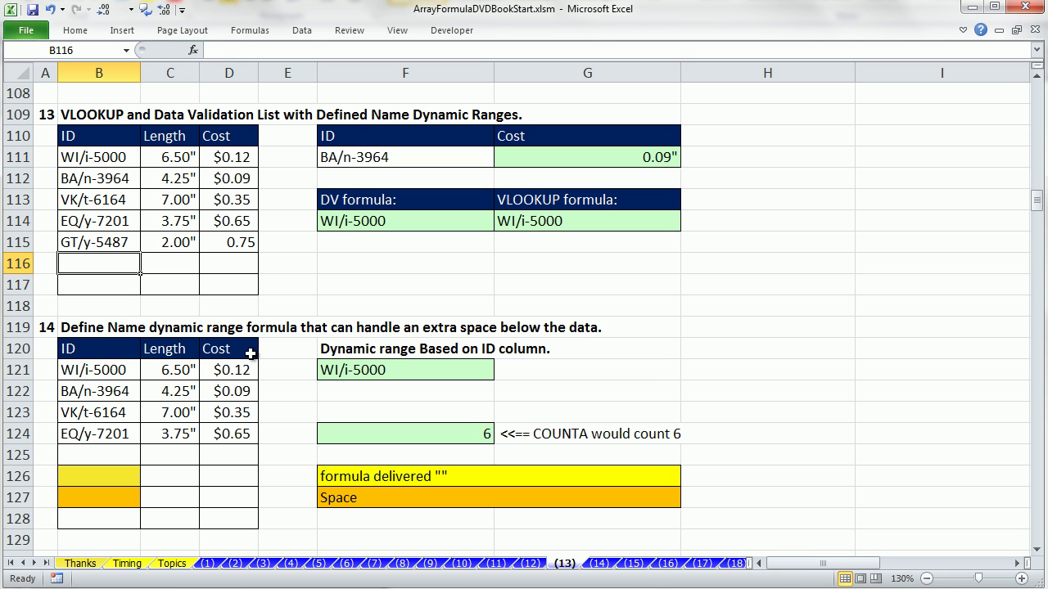
pyautogui.write('TT/t-4483')
pyautogui.press('Tab')
pyautogui.write('3')
pyautogui.press('Tab')
pyautogui.write('.')
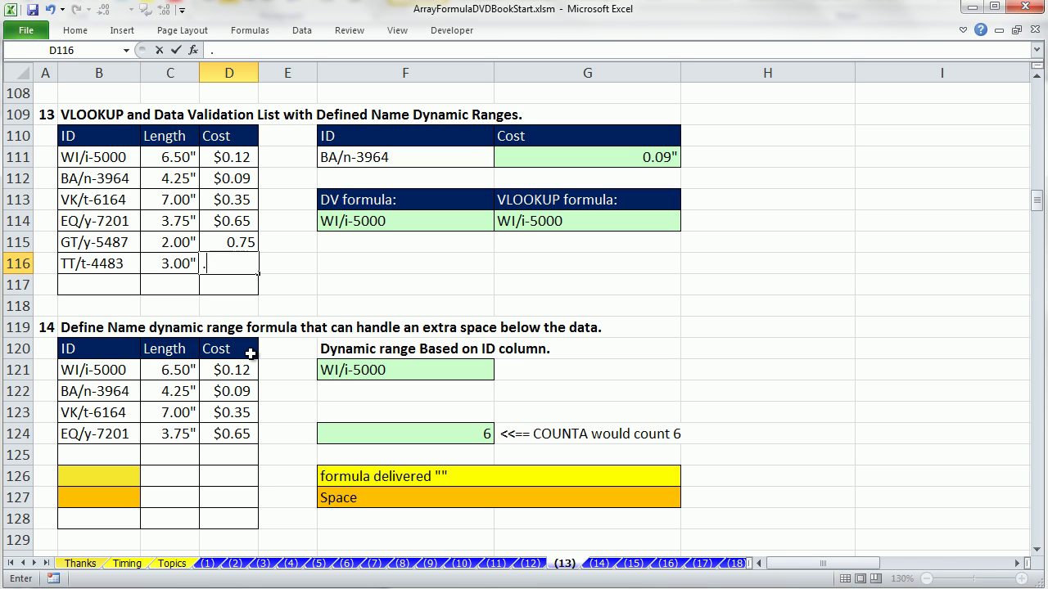
pyautogui.write('85')
pyautogui.hotkey('ctrl', 'Return')
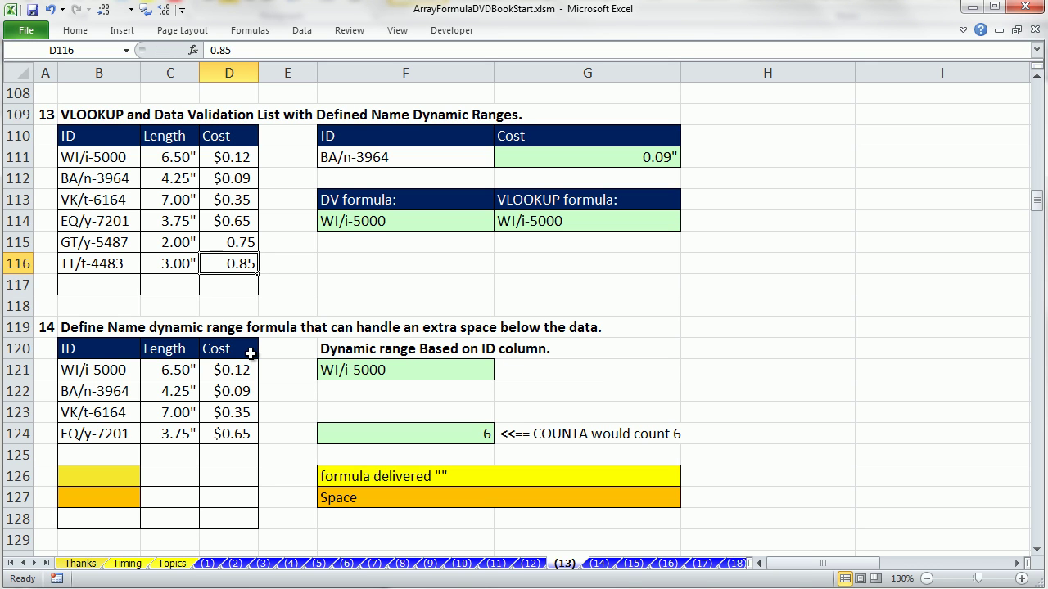
# - Fill only the formatting of D111 down the Cost column through D117
pyautogui.click(217, 161)
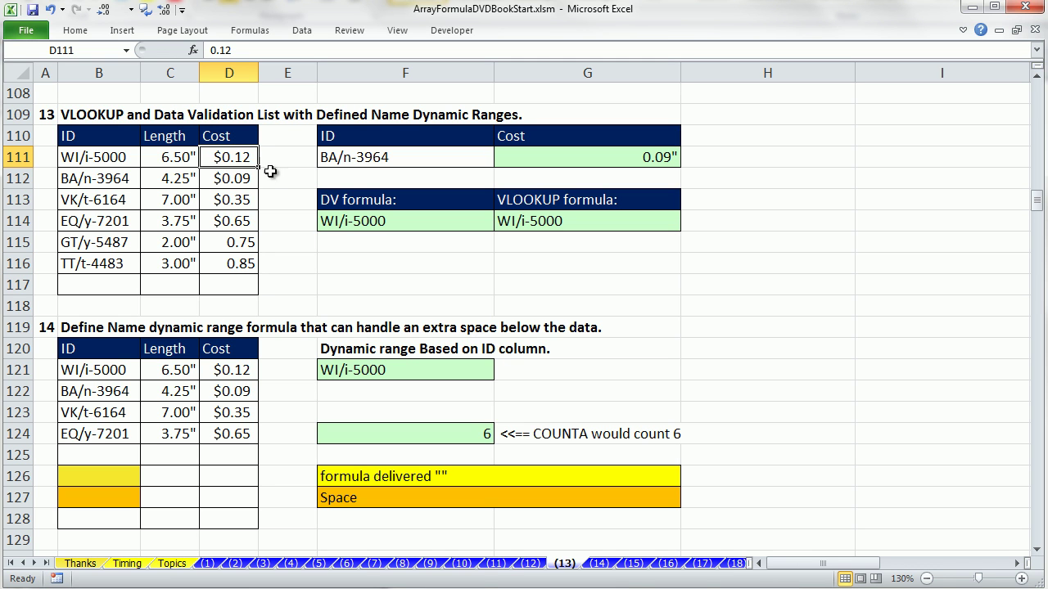
pyautogui.moveTo(258, 167); pyautogui.dragTo(262, 300)
pyautogui.click(279, 309)
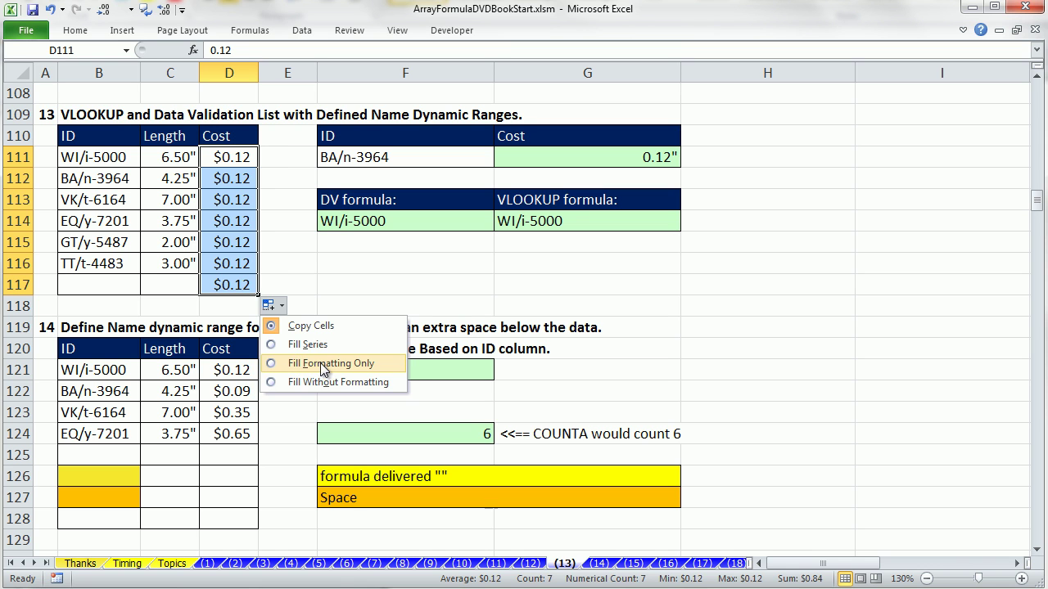
pyautogui.click(320, 365)
pyautogui.click(328, 286)
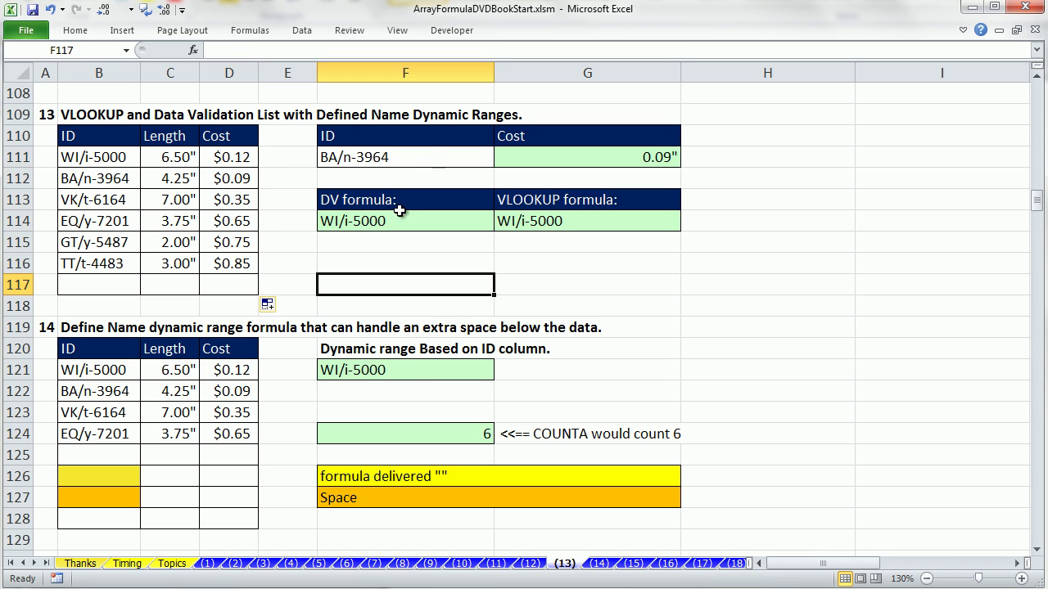
# - Choose TT/t-4483 from the list in F111, and apply the currency number format to the cost in G111
pyautogui.click(425, 158)
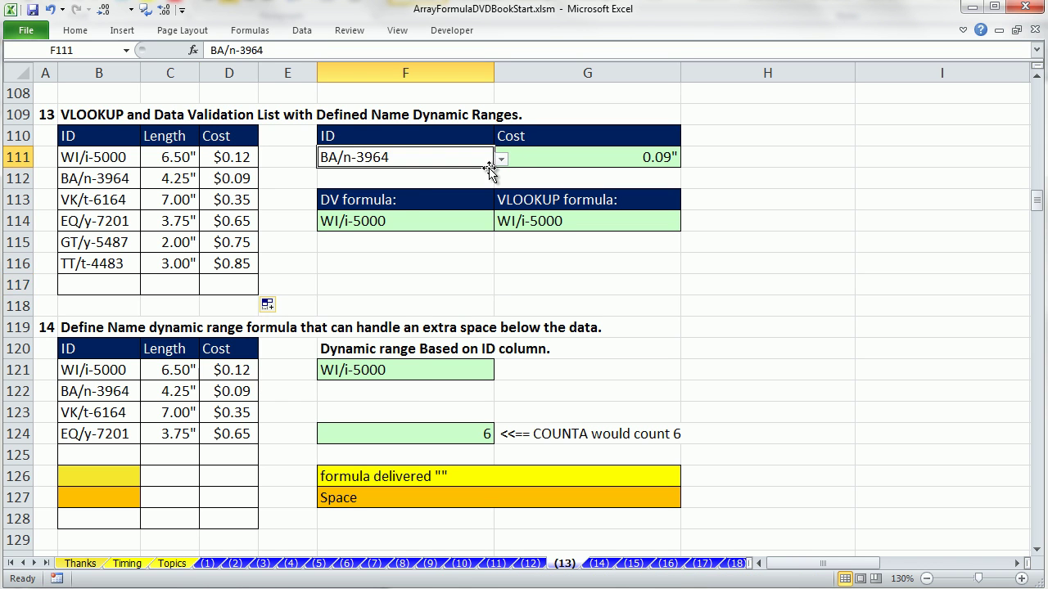
pyautogui.click(501, 161)
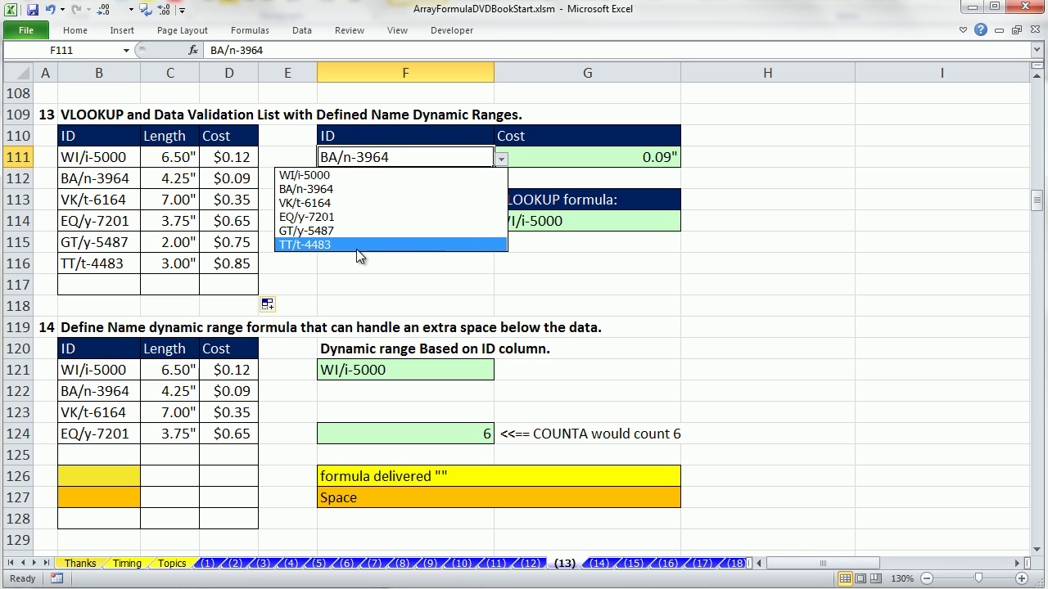
pyautogui.click(310, 244)
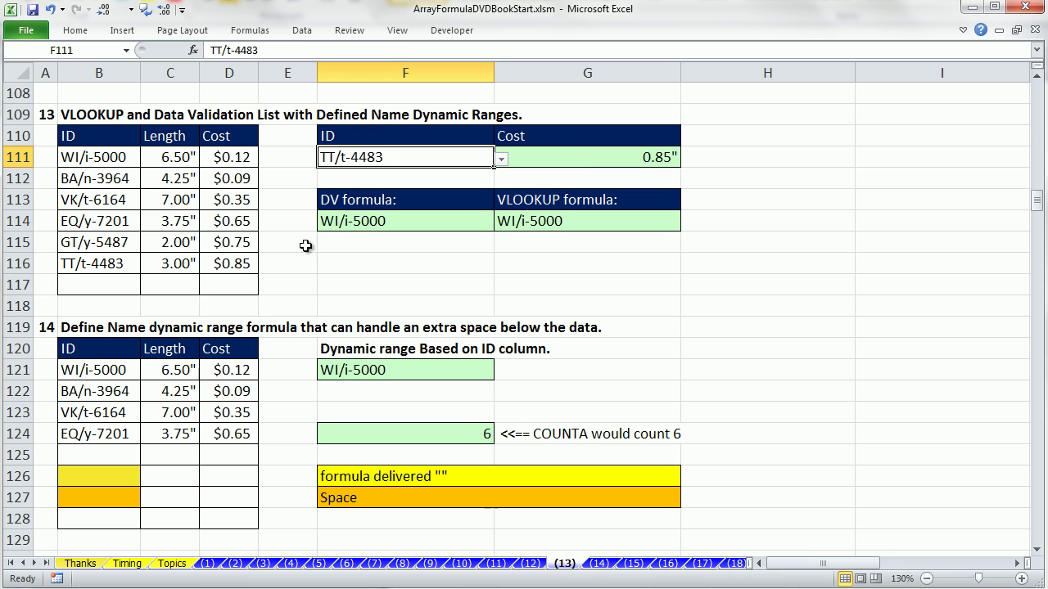
pyautogui.click(580, 156)
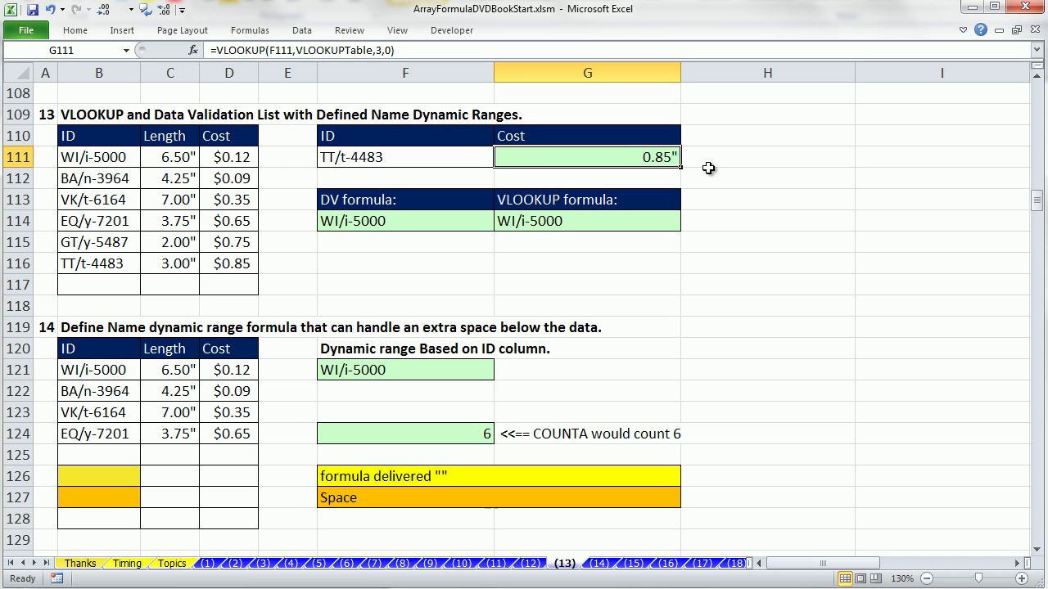
pyautogui.hotkey('ctrl', 'shift', '4')
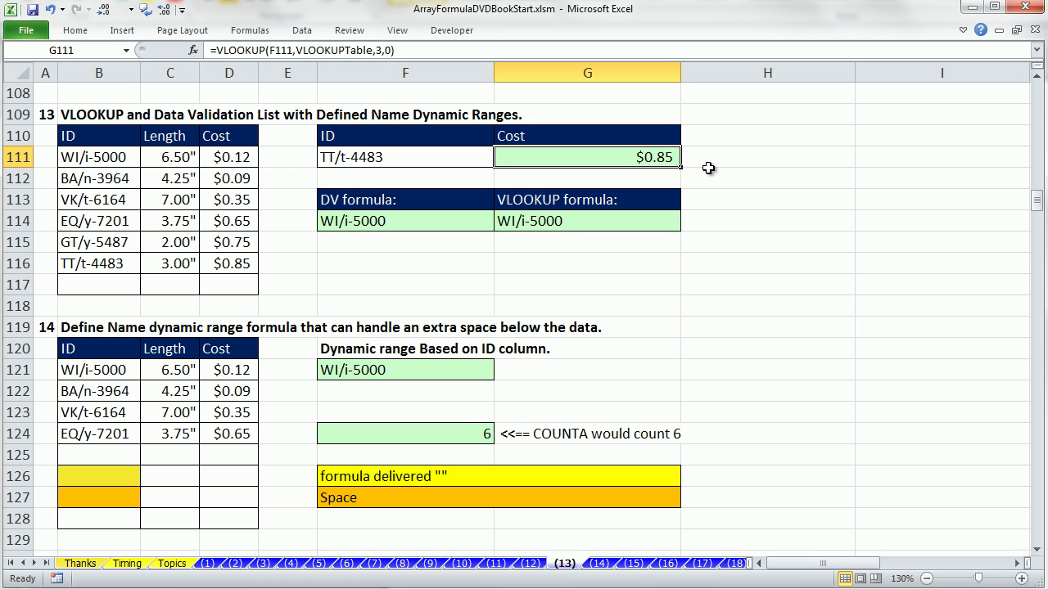
# - Test the lookup by choosing EQ/y-7201 and then VK/t-6164 from the list in F111
pyautogui.click(467, 156)
pyautogui.click(501, 158)
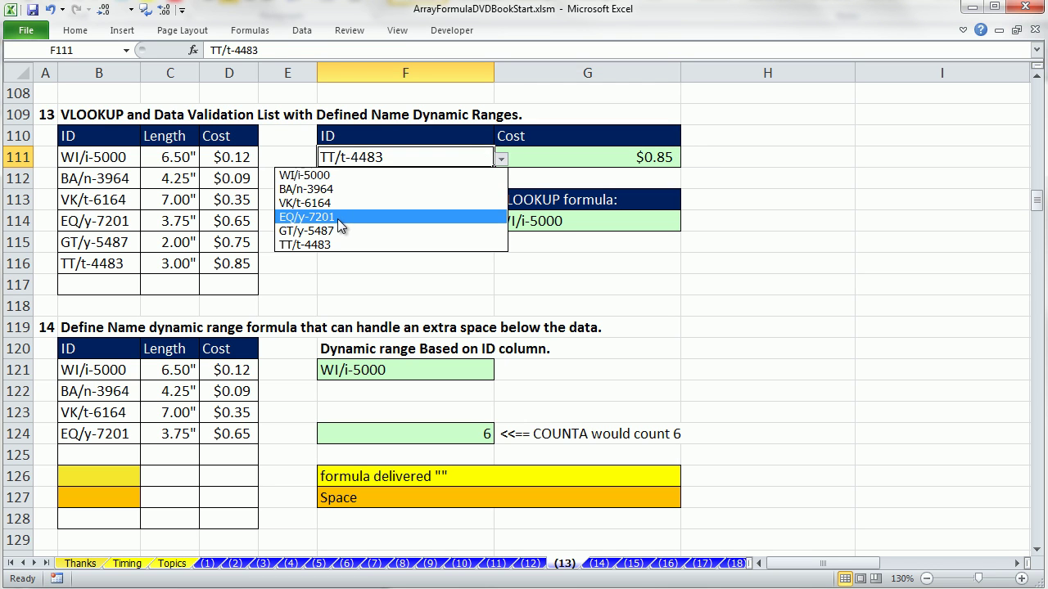
pyautogui.click(337, 218)
pyautogui.click(501, 159)
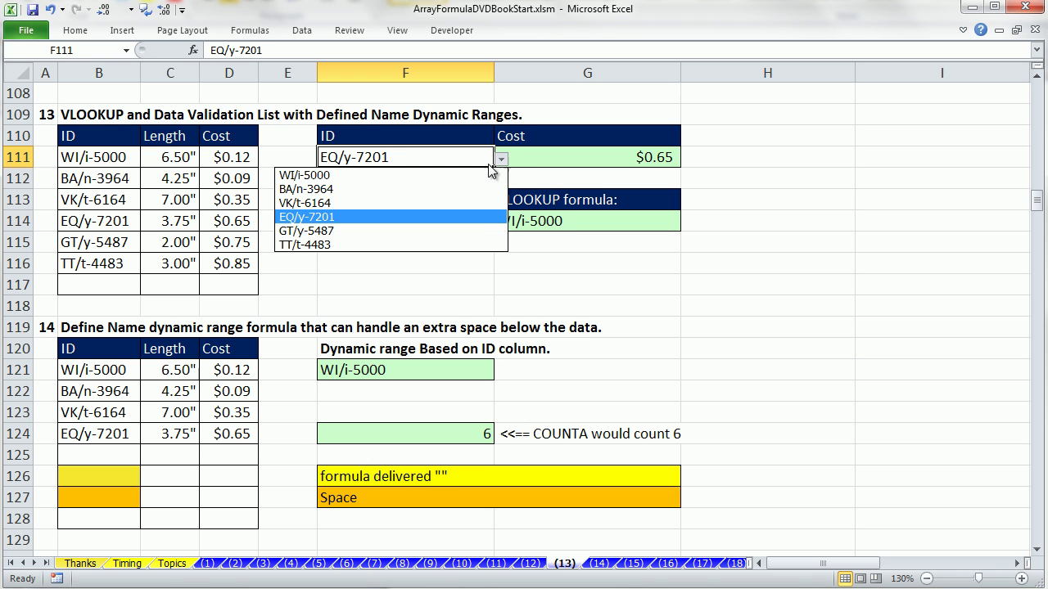
pyautogui.click(418, 202)
# - Clear the records in B115:D116, and choose VK/t-6164 again from the list in F111
pyautogui.moveTo(70, 243); pyautogui.dragTo(219, 263)
pyautogui.press('Delete')
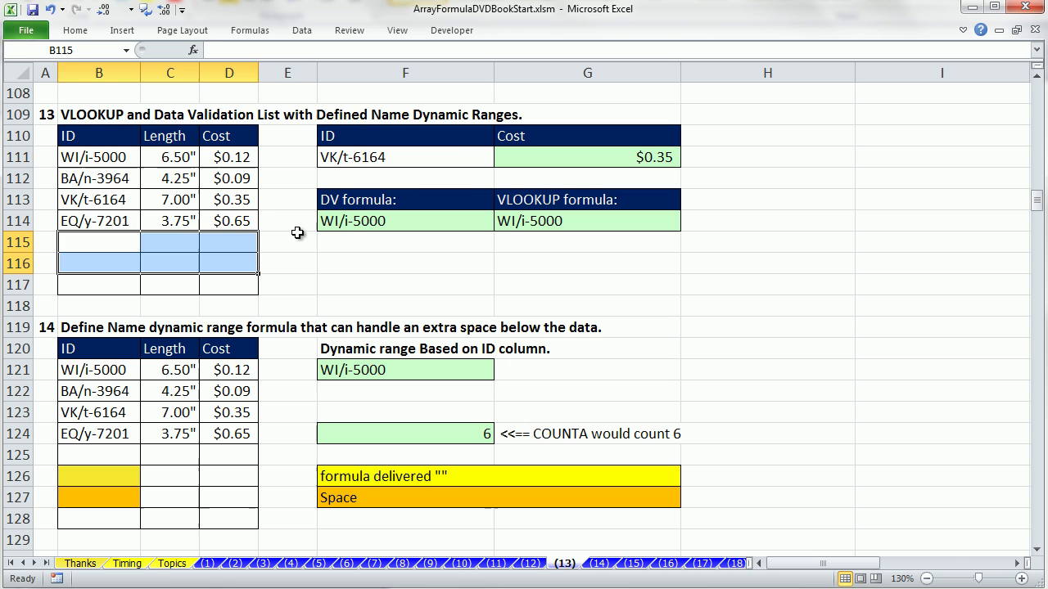
pyautogui.click(491, 162)
pyautogui.click(501, 159)
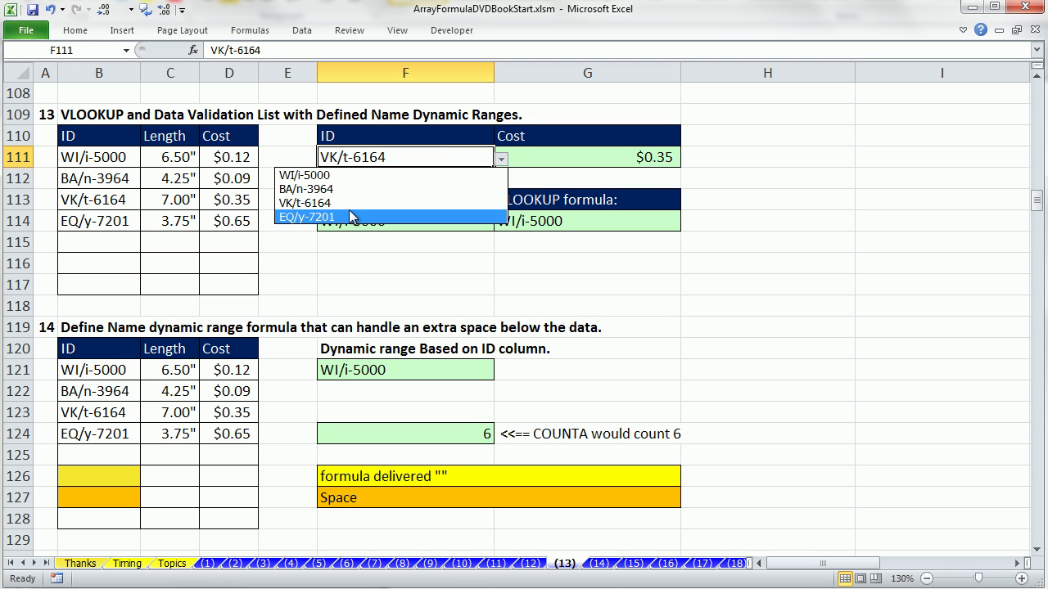
pyautogui.click(343, 203)
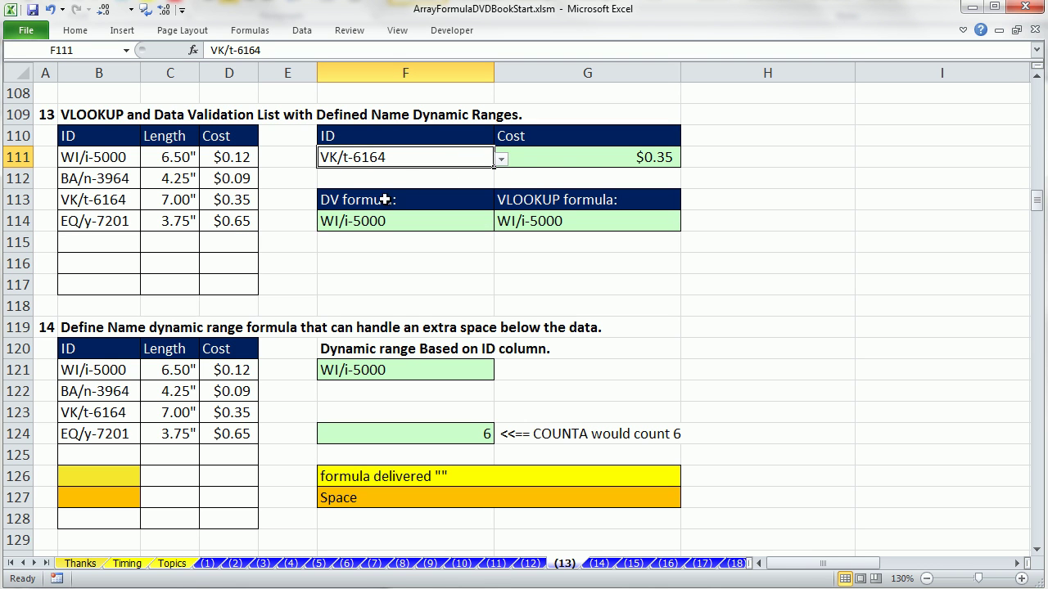
pyautogui.click(659, 160)
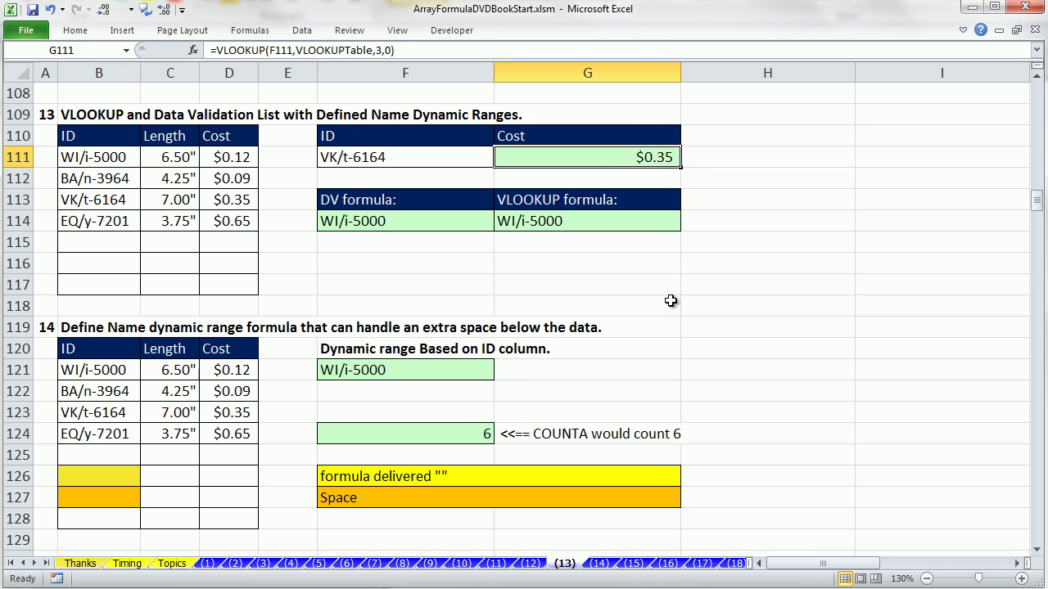
# - Inspect the ="" formula in cell B126 and the space entry in cell B127 below the ID data of section 14
pyautogui.click(697, 311)
pyautogui.moveTo(1038, 553); pyautogui.dragTo(1041, 553)
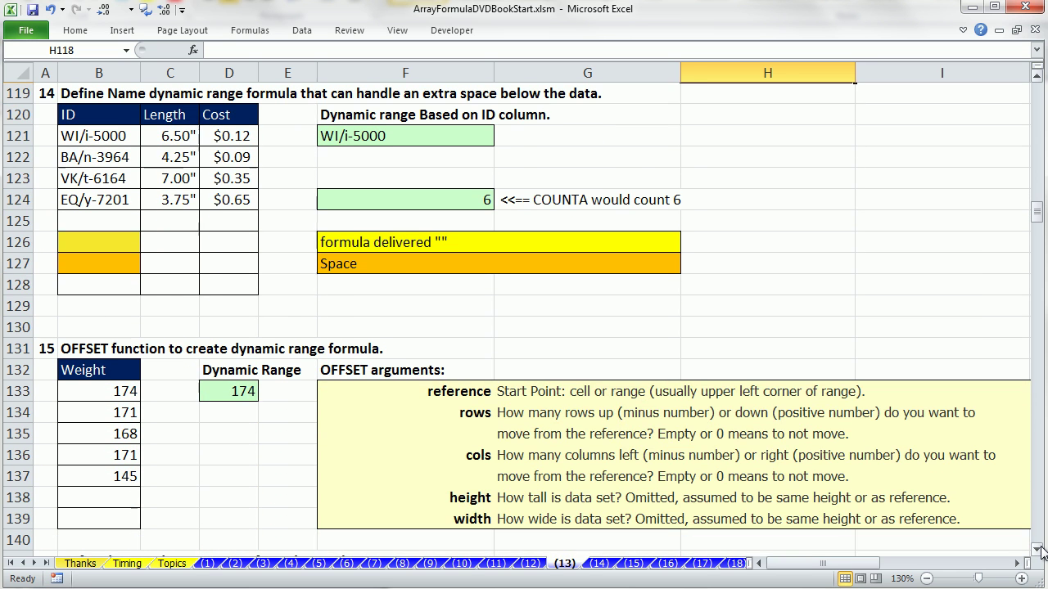
pyautogui.click(132, 241)
pyautogui.write('=""')
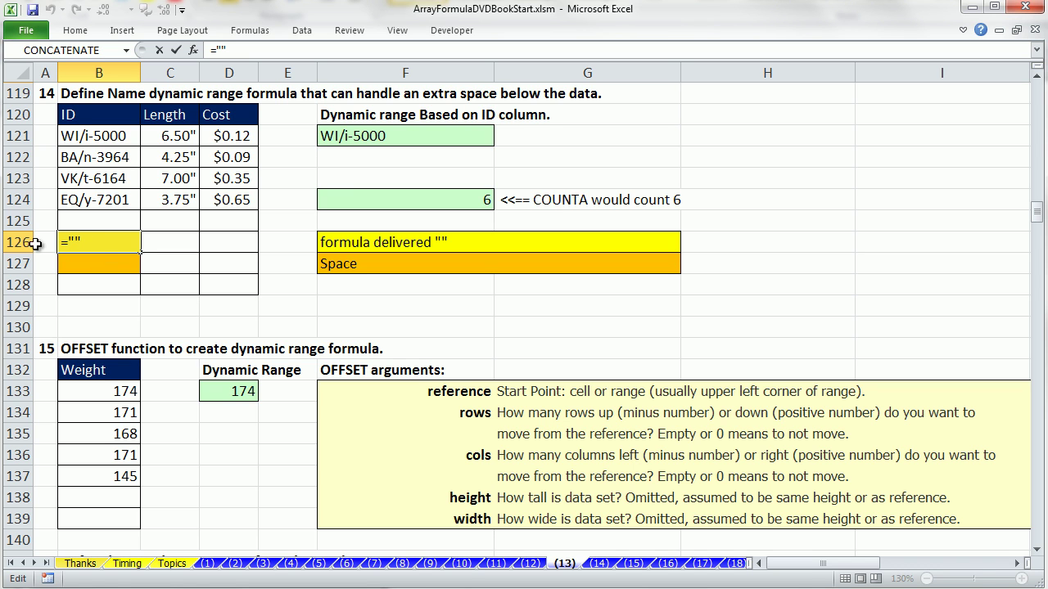
pyautogui.hotkey('ctrl', 'Return')
pyautogui.click(117, 264)
pyautogui.press('F2')
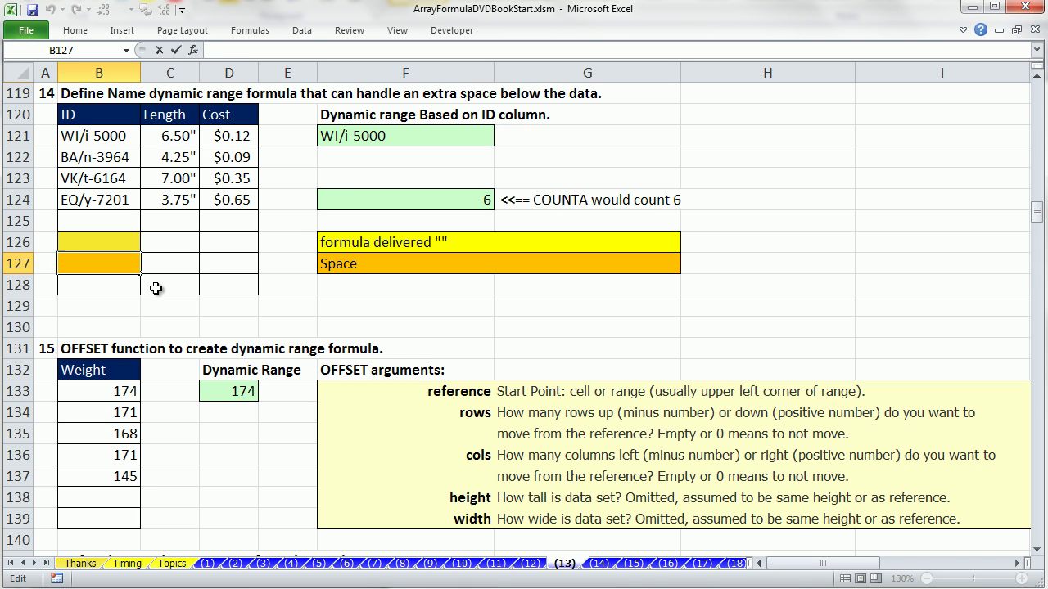
pyautogui.hotkey('ctrl', 'Return')
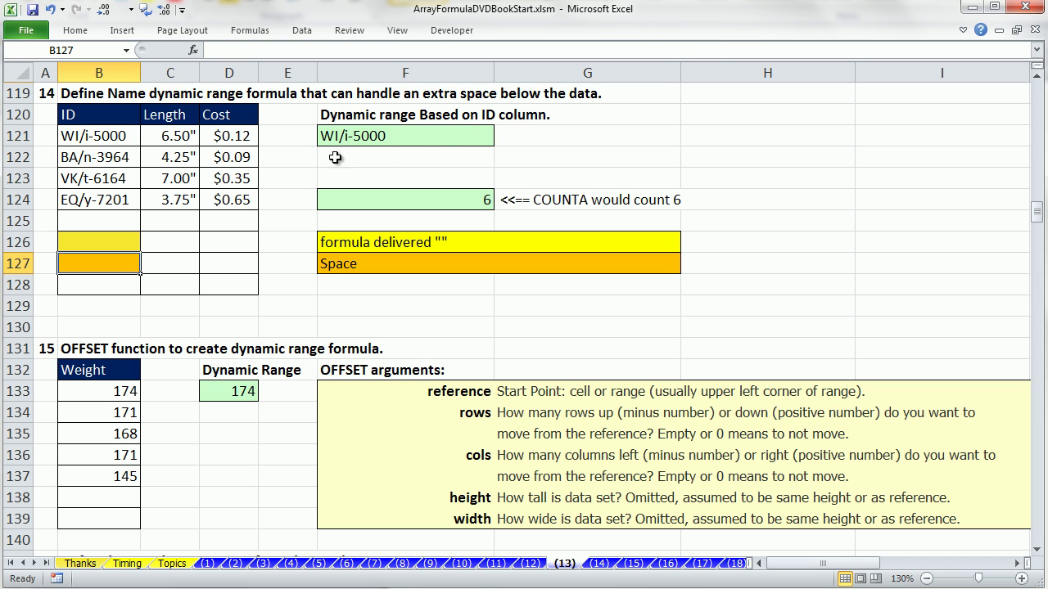
# - Examine the dynamic range formula in cell F121, including its MAX argument and the TRIM($B$121:$B$128) part
pyautogui.doubleClick(450, 133)
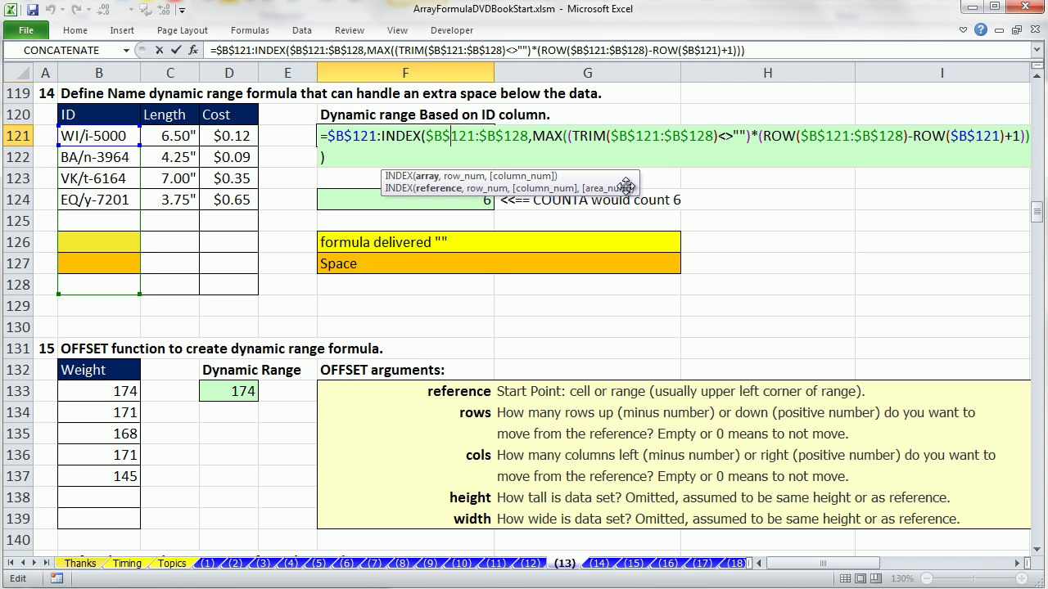
pyautogui.click(559, 137)
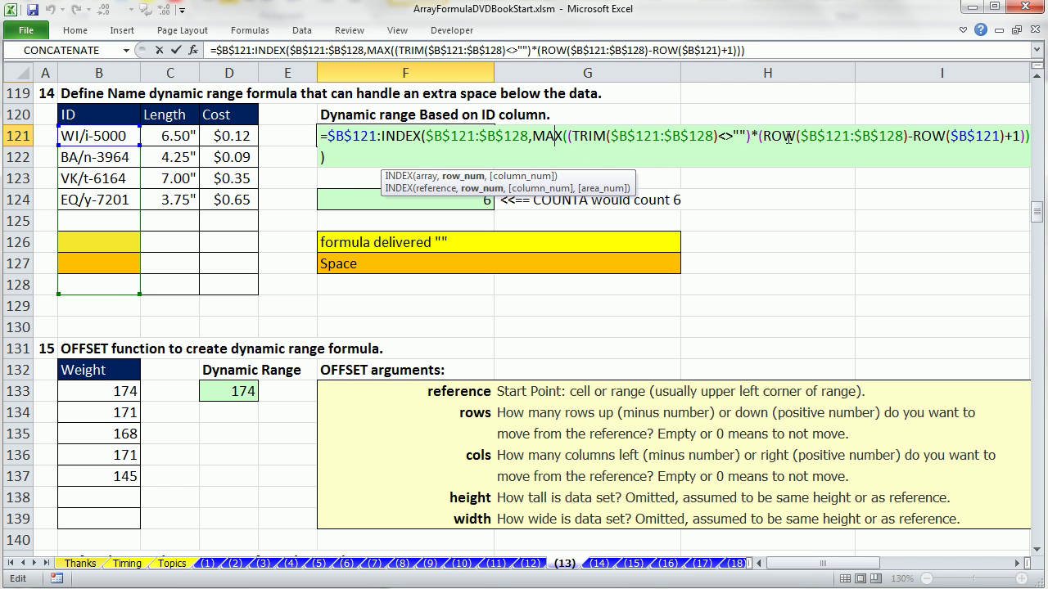
pyautogui.moveTo(572, 136); pyautogui.dragTo(724, 129)
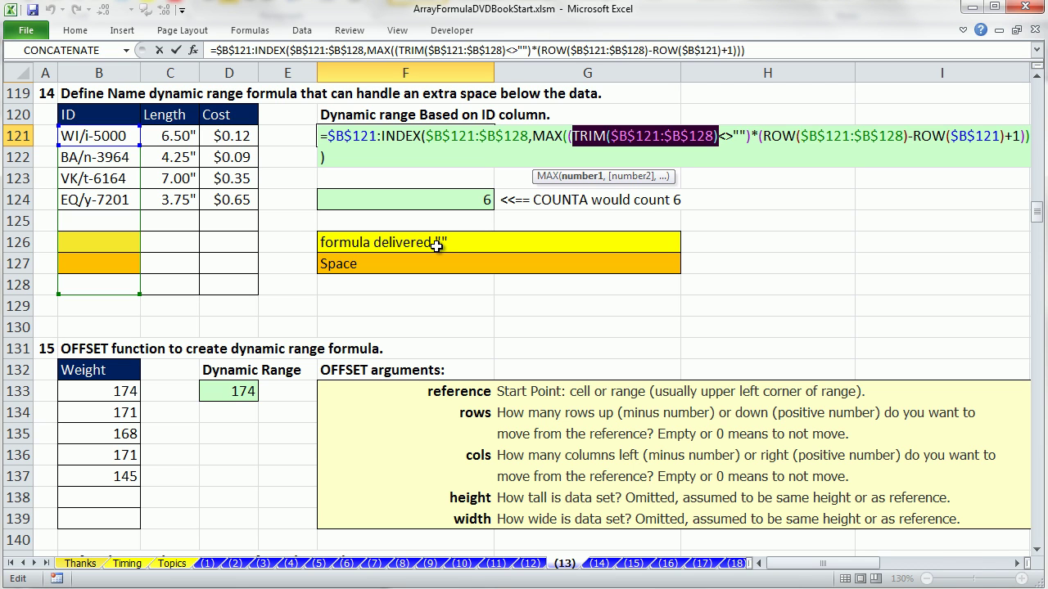
pyautogui.press('Return')
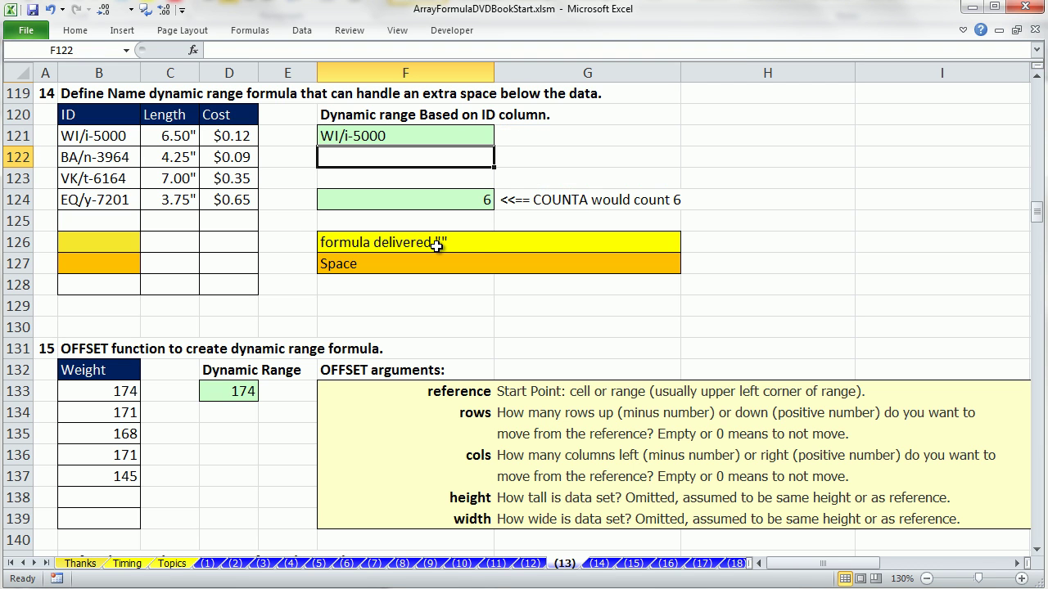
# - Check the COUNTA formula in cell F124 against the empty-text formula in cell B126
pyautogui.doubleClick(461, 204)
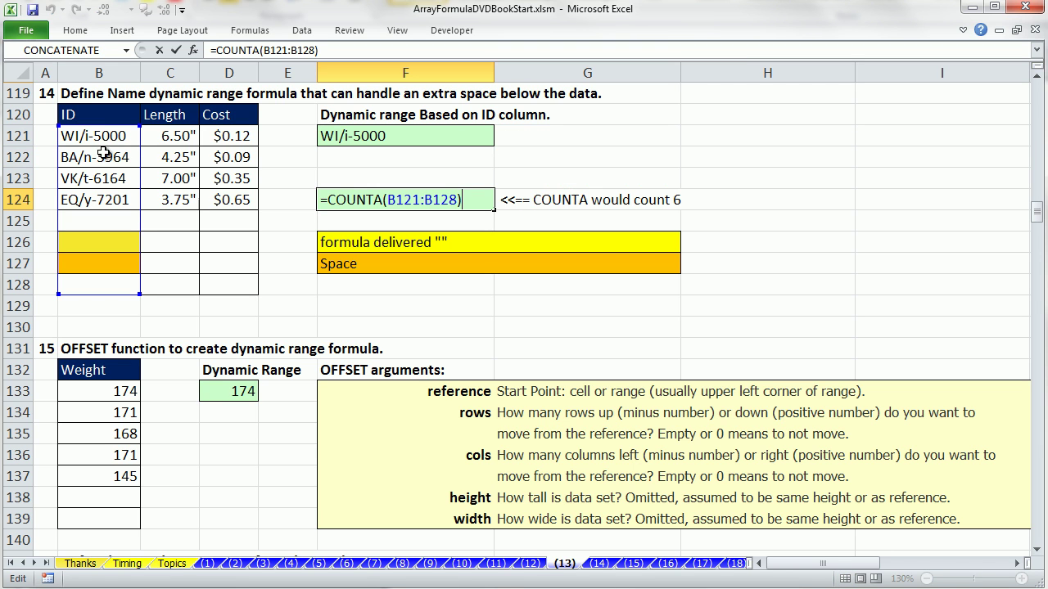
pyautogui.click(90, 239)
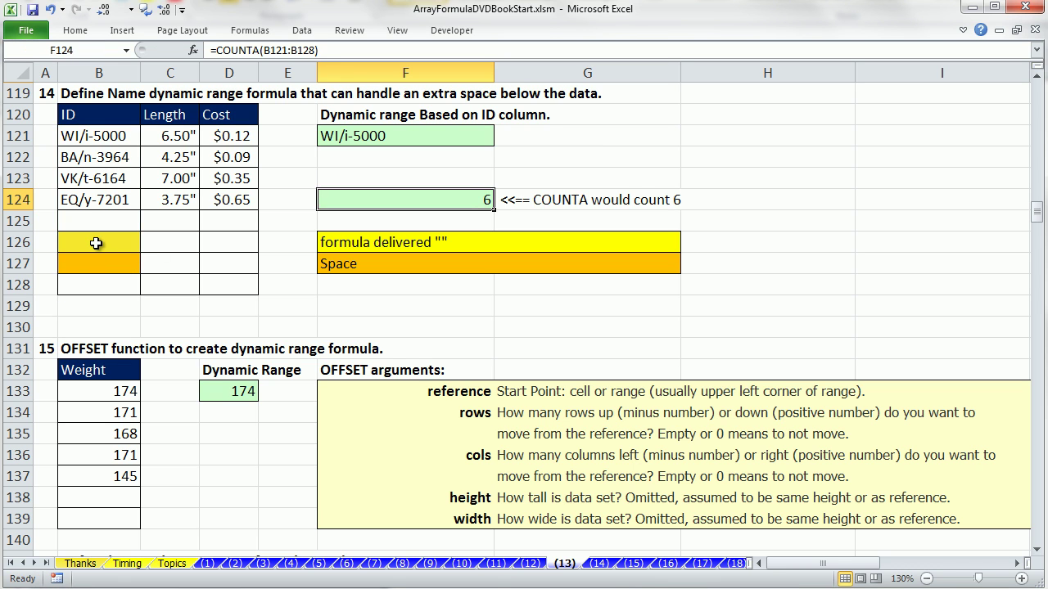
pyautogui.doubleClick(103, 245)
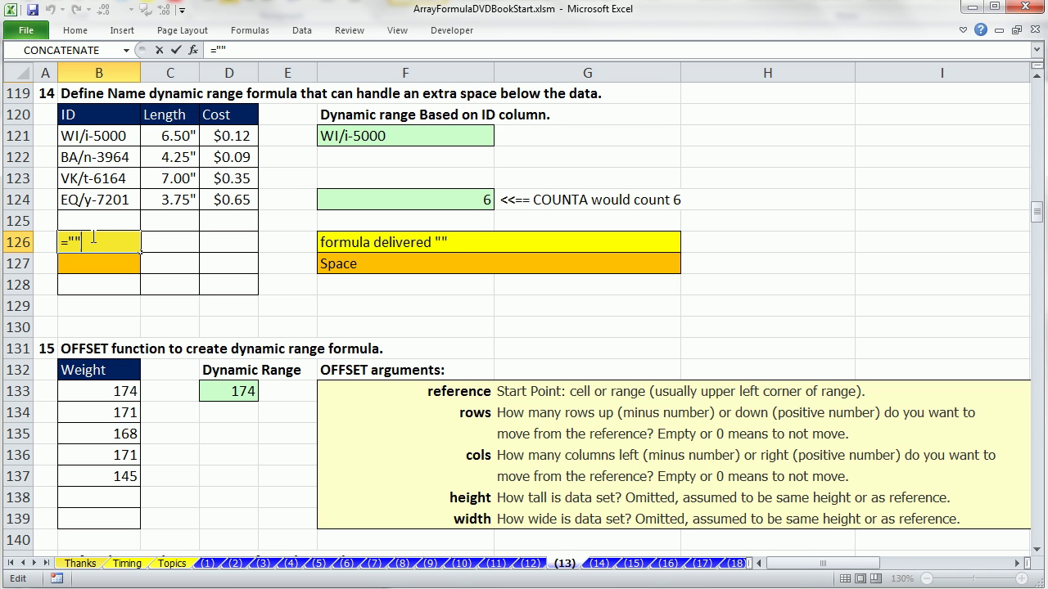
pyautogui.hotkey('ctrl', 'Return')
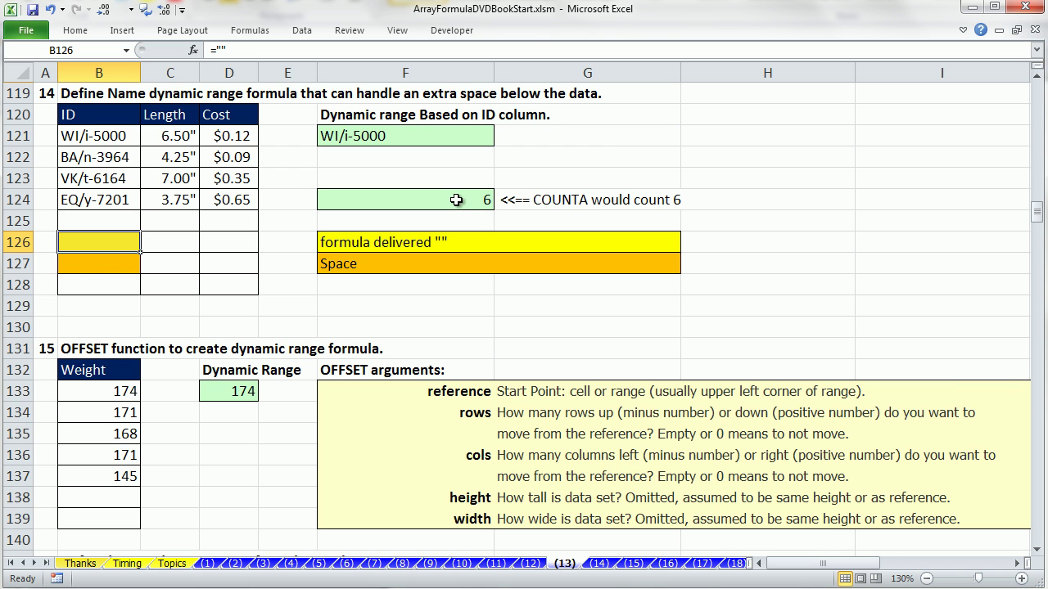
# - Clear the existing dynamic range formula from cell D133 in section 15
pyautogui.click(1038, 553)
pyautogui.click(1038, 553)
pyautogui.click(1038, 553)
pyautogui.click(1038, 554)
pyautogui.click(1037, 553)
pyautogui.click(1038, 553)
pyautogui.click(1038, 553)
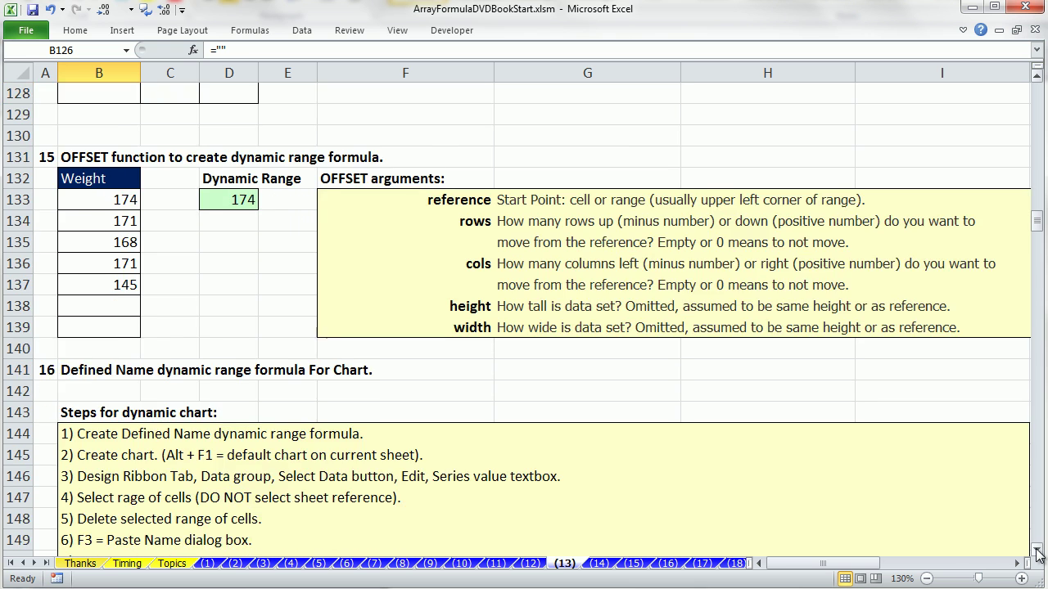
pyautogui.click(1038, 553)
pyautogui.click(1038, 553)
pyautogui.click(1038, 553)
pyautogui.click(230, 134)
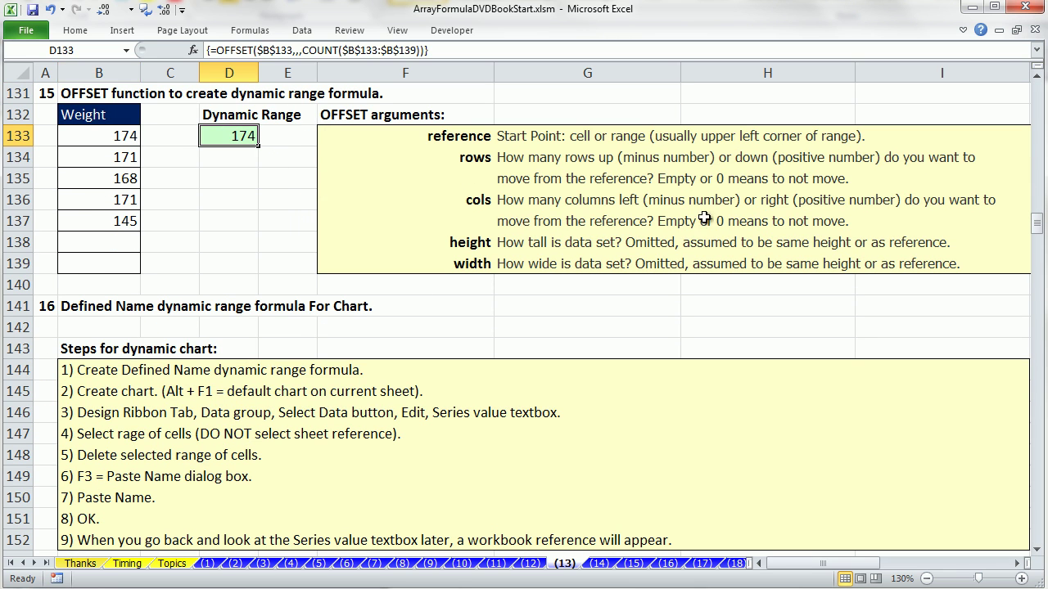
pyautogui.press('Delete')
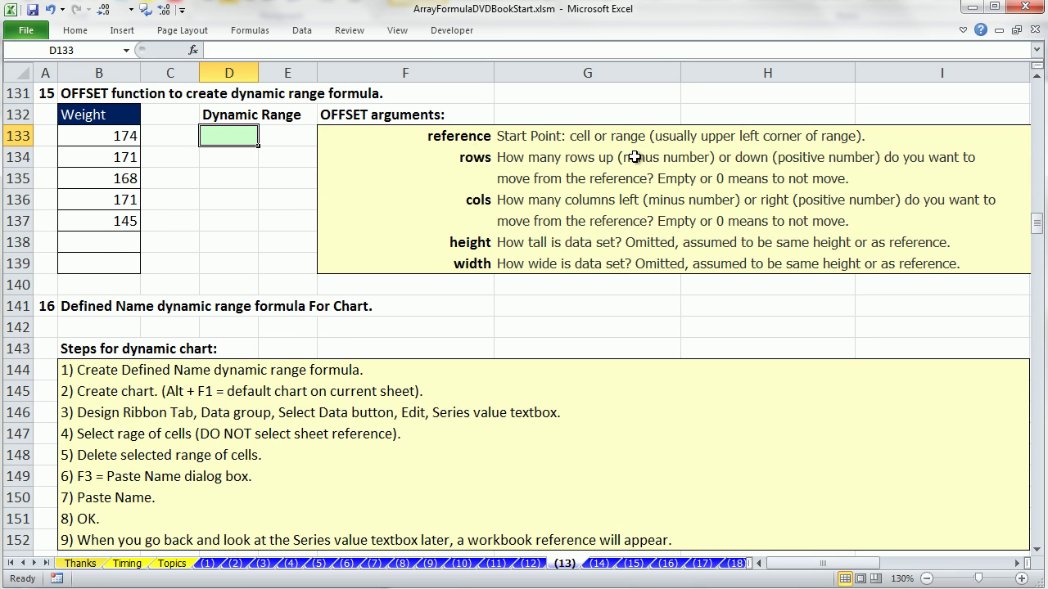
# - Start an OFFSET formula in cell D133 with the absolute reference $B$133 as its starting point
pyautogui.click(111, 230)
pyautogui.click(211, 134)
pyautogui.write('=of')
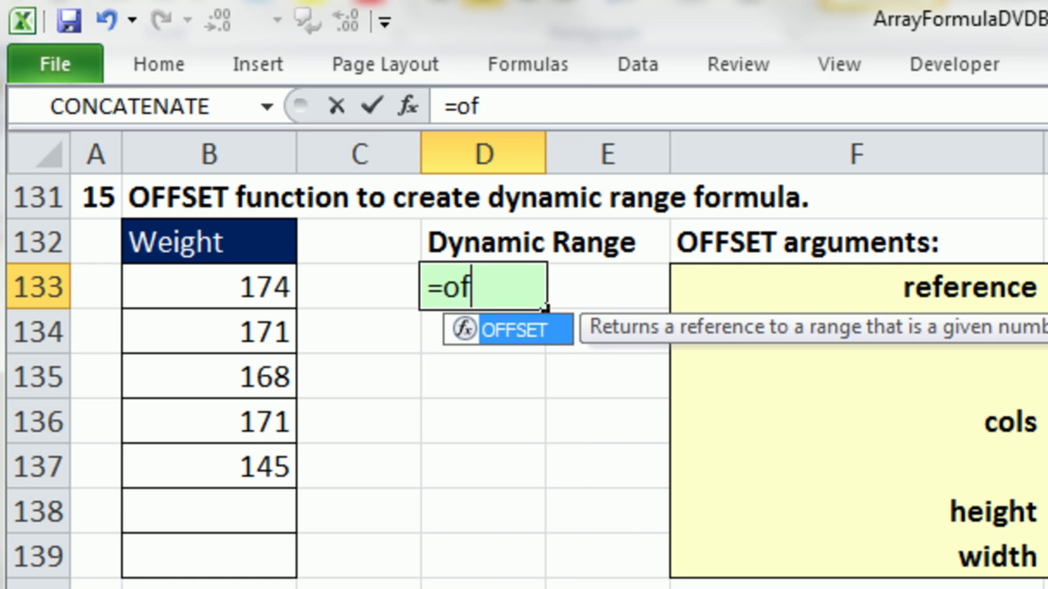
pyautogui.press('Tab')
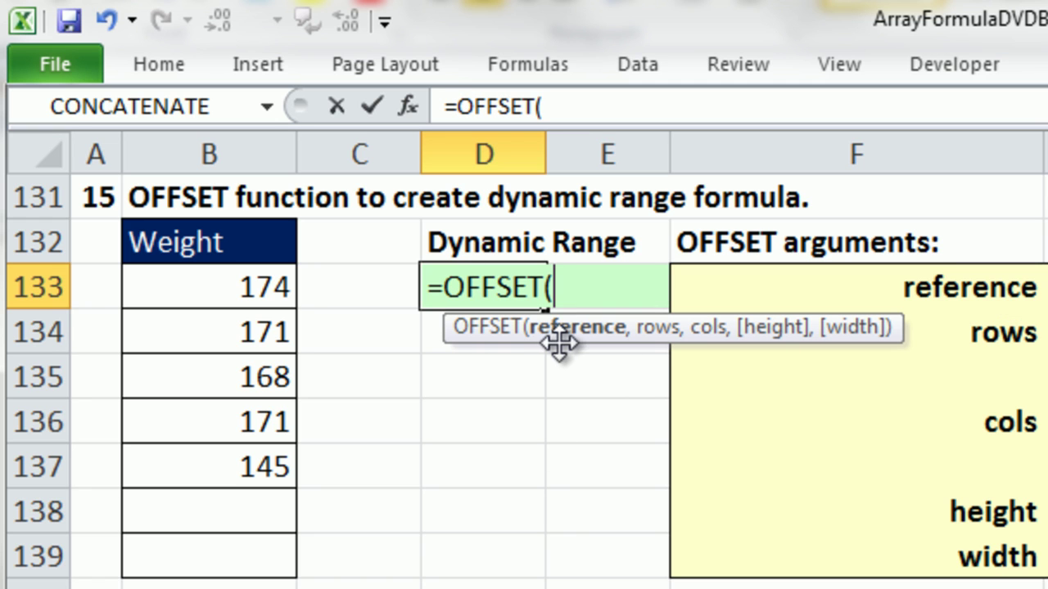
pyautogui.click(228, 284)
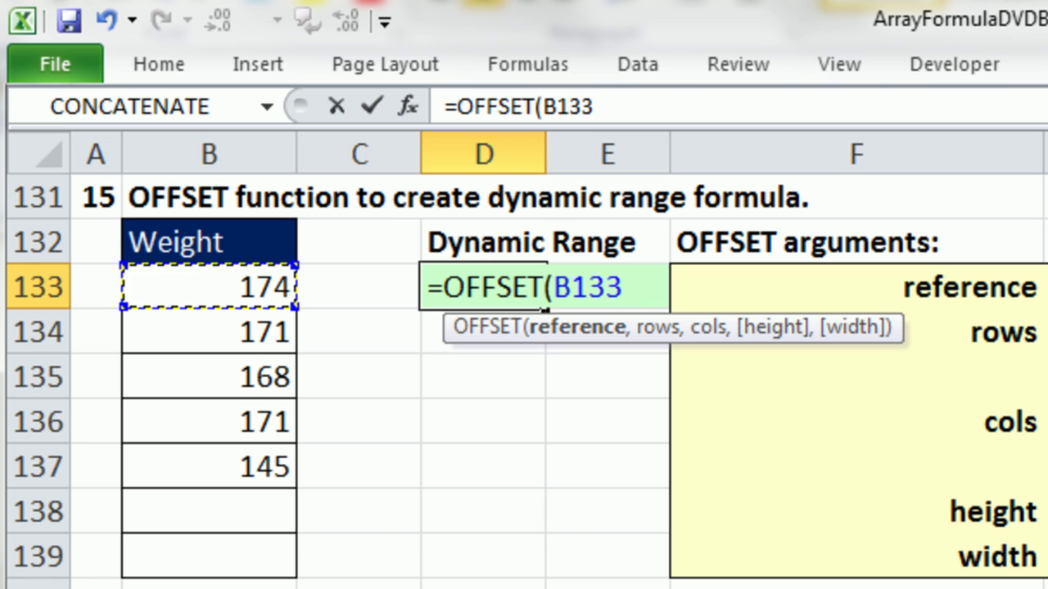
pyautogui.press('F4')
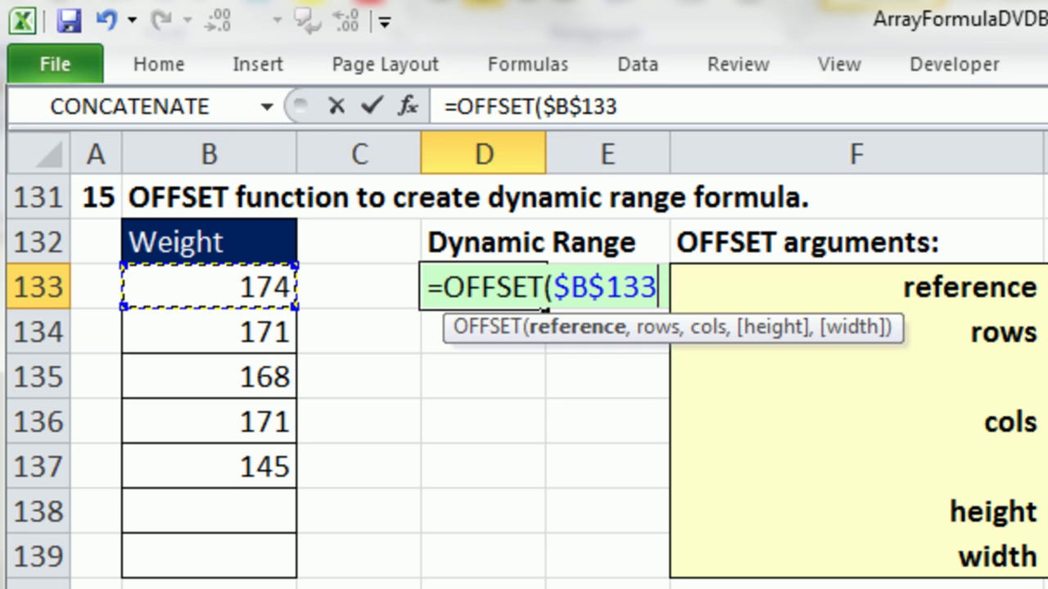
# - Leave the rows and cols arguments of the OFFSET formula empty and continue to the height argument
pyautogui.write(',')
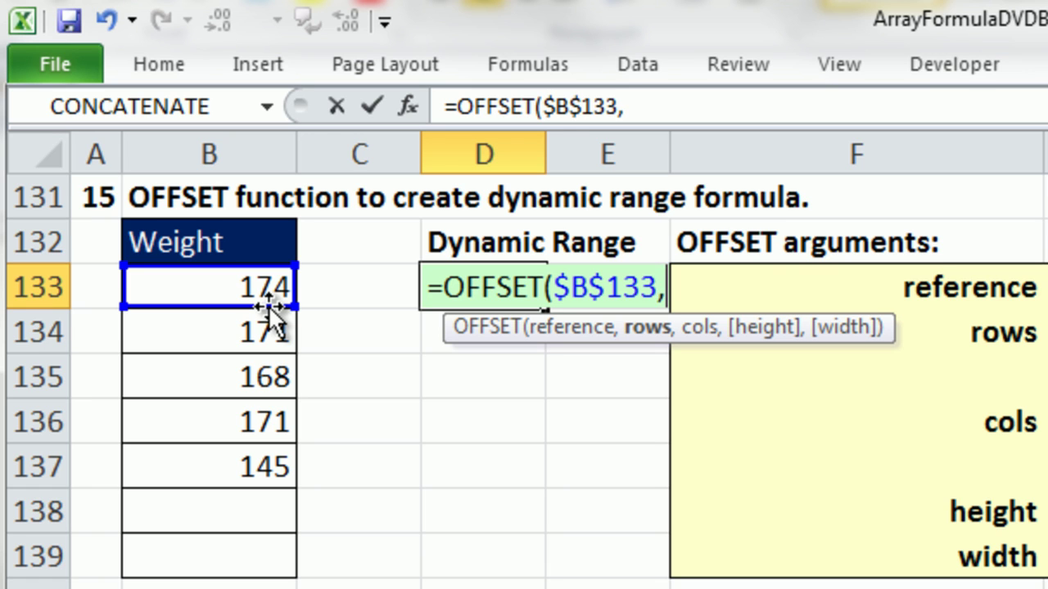
pyautogui.write('0')
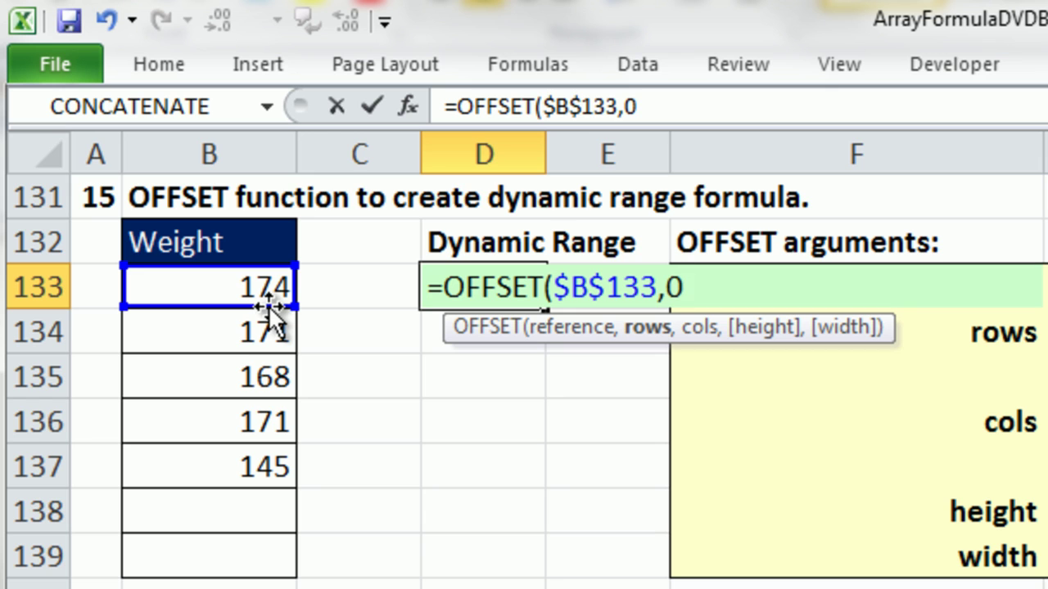
pyautogui.press('BackSpace')
pyautogui.write(',')
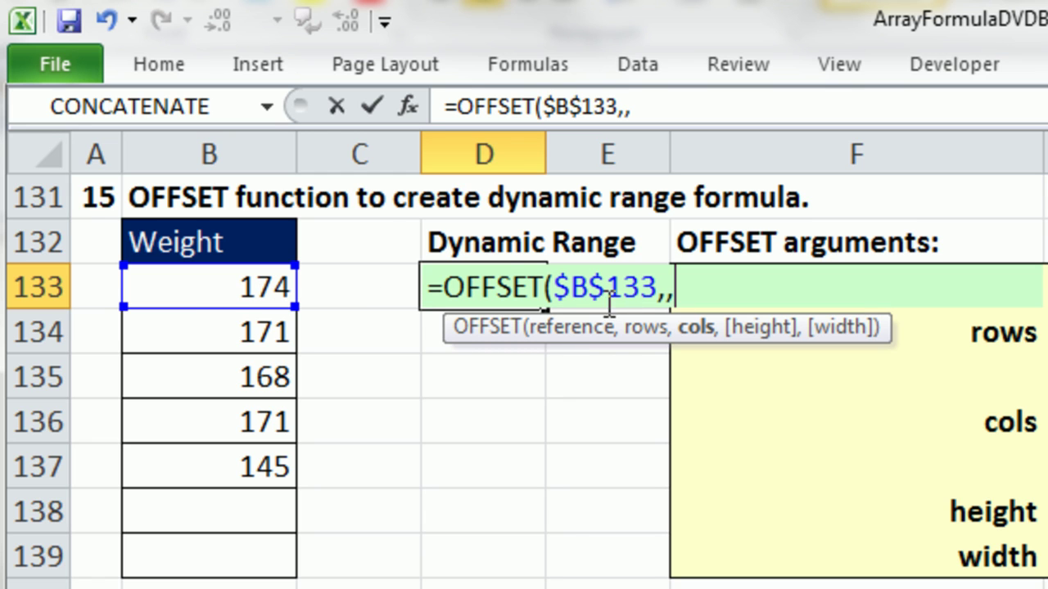
pyautogui.click(666, 291)
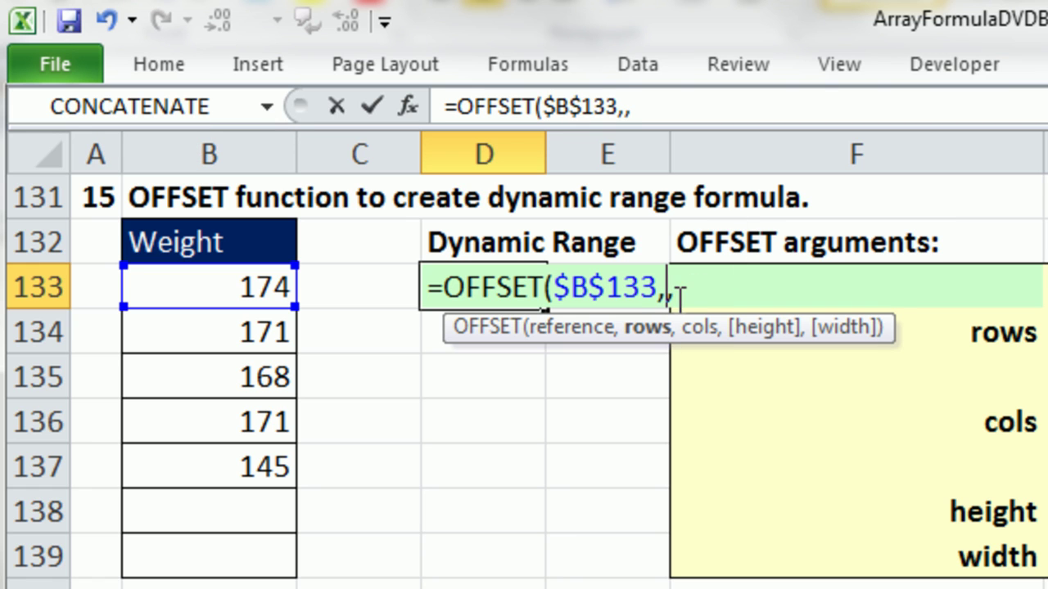
pyautogui.click(695, 330)
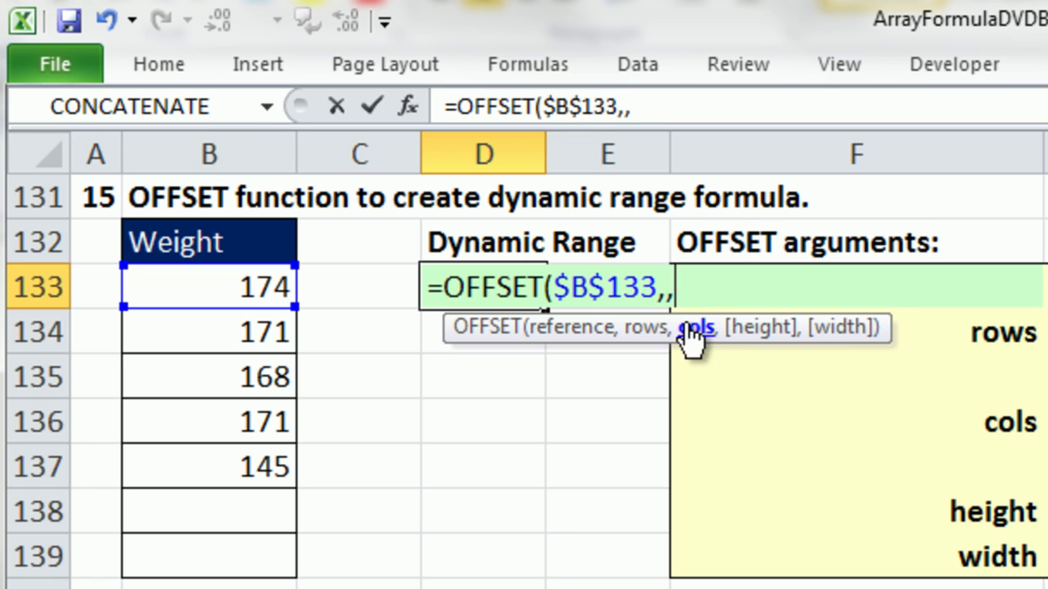
pyautogui.click(598, 282)
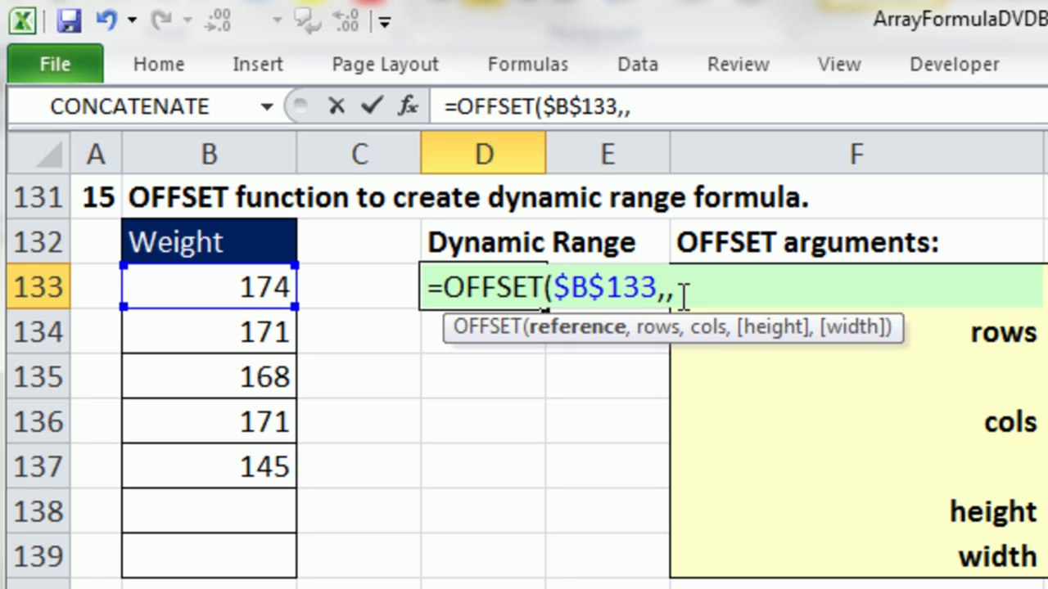
pyautogui.click(685, 328)
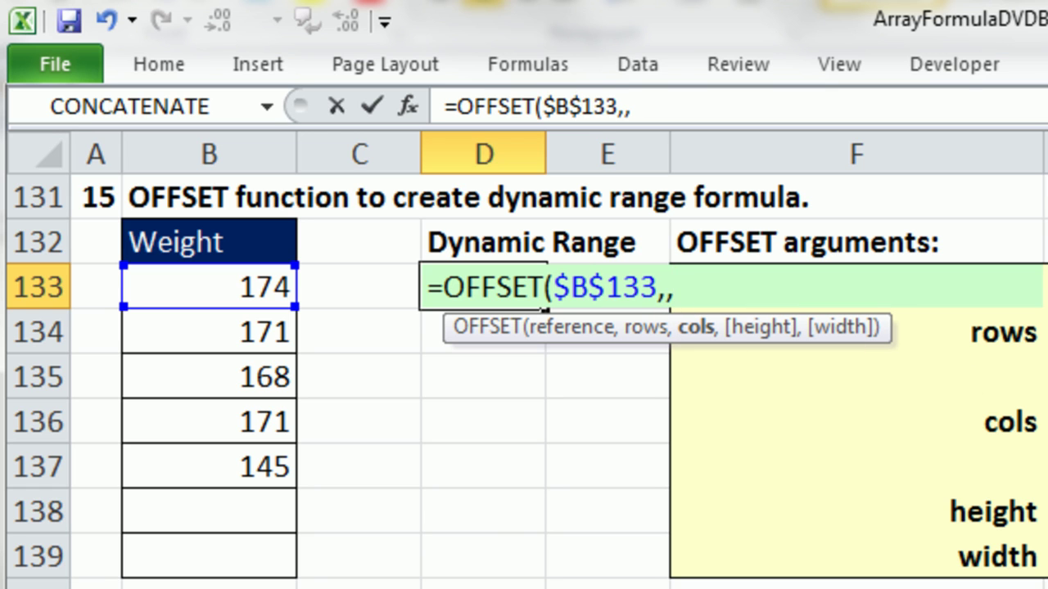
pyautogui.write(',')
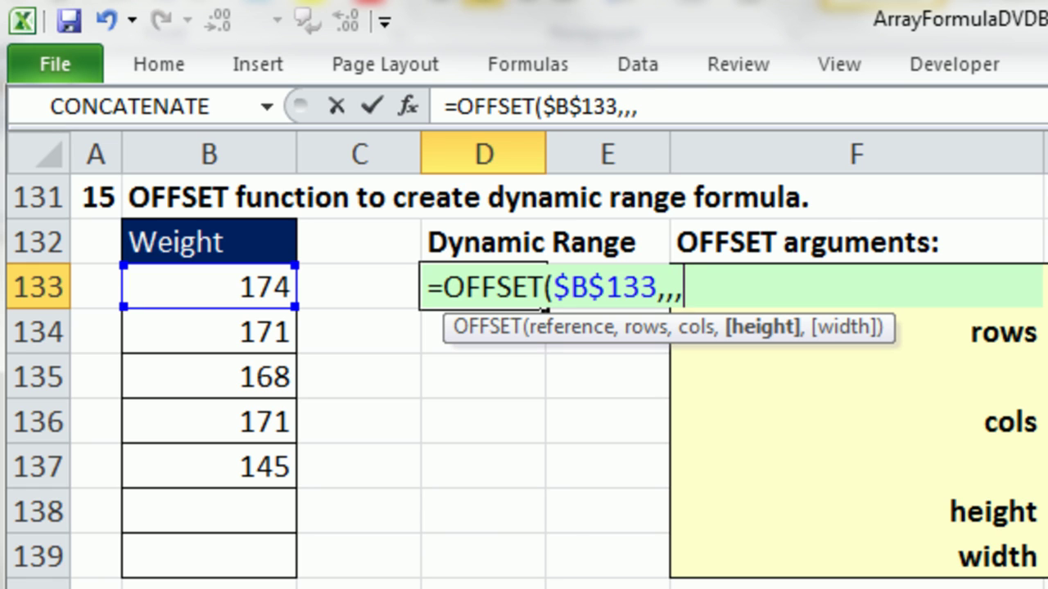
# - Enter COUNT($B$133:$B$139) as the height argument of the OFFSET formula
pyautogui.write('counta')
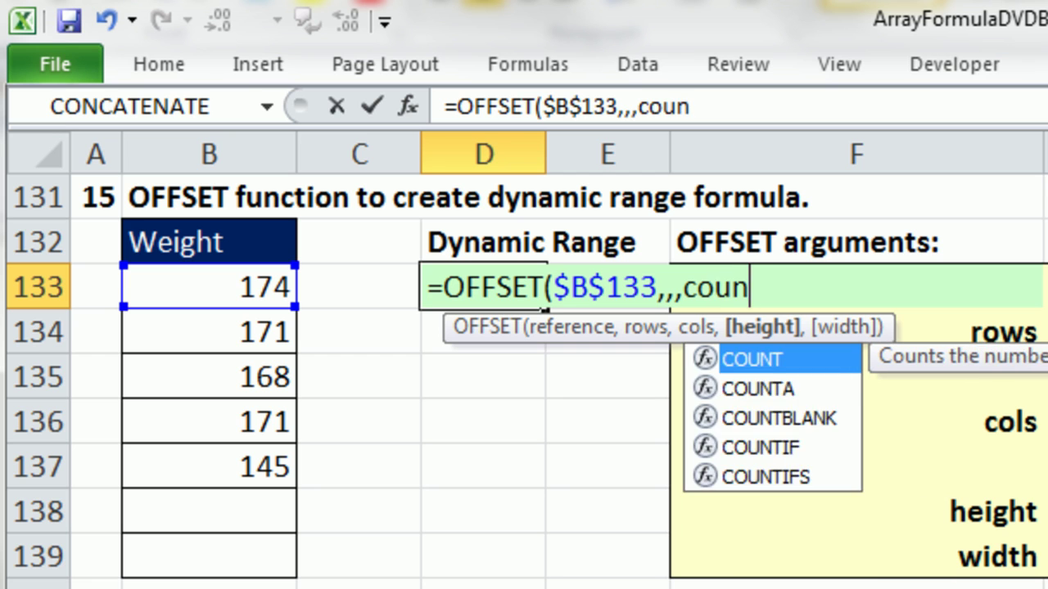
pyautogui.press('Tab')
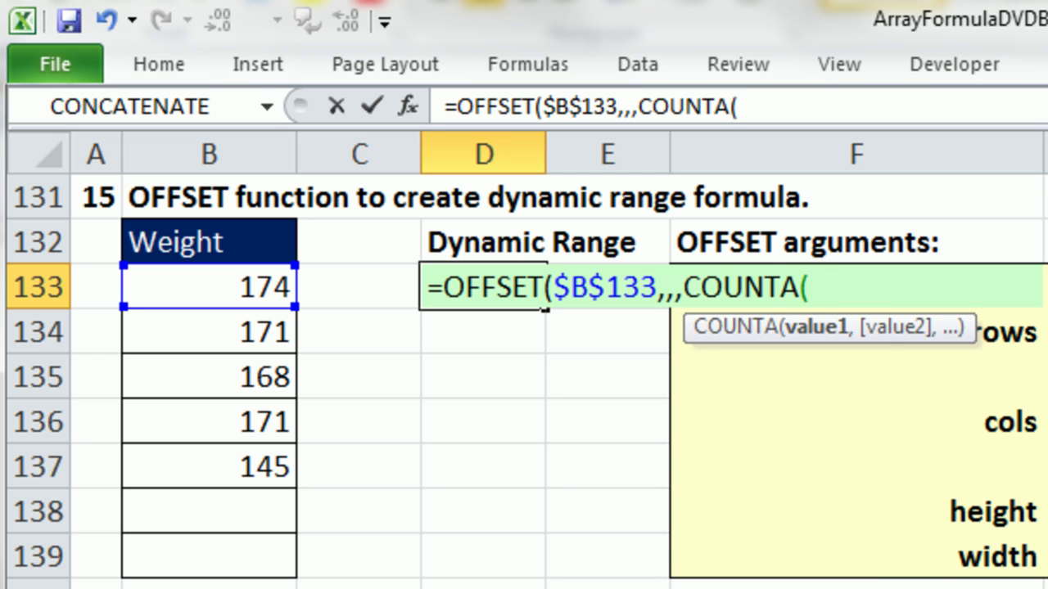
pyautogui.press('BackSpace')
pyautogui.press('BackSpace')
pyautogui.press('Tab')
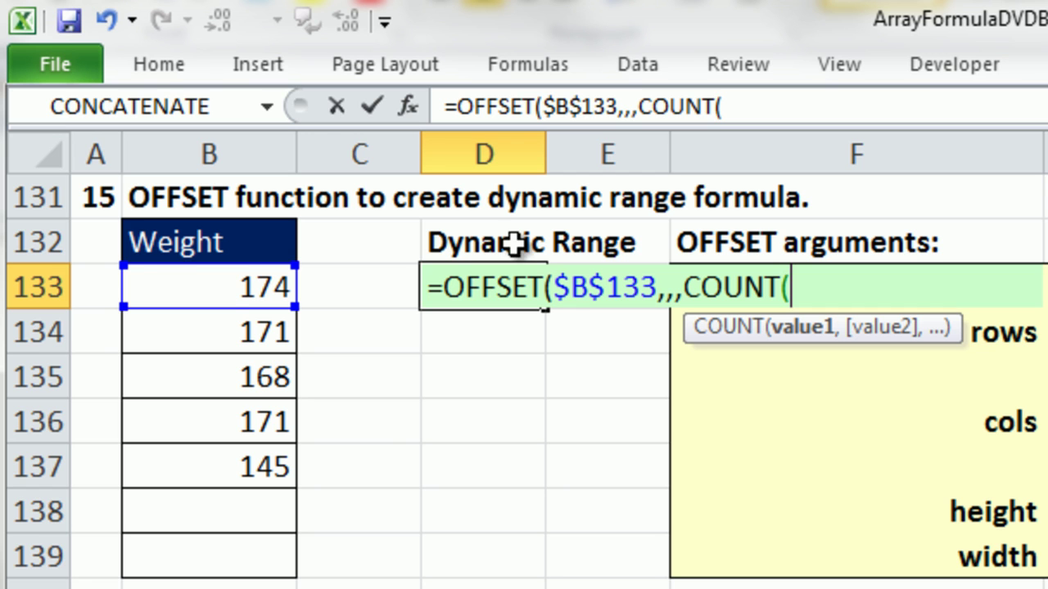
pyautogui.moveTo(215, 283); pyautogui.dragTo(240, 569)
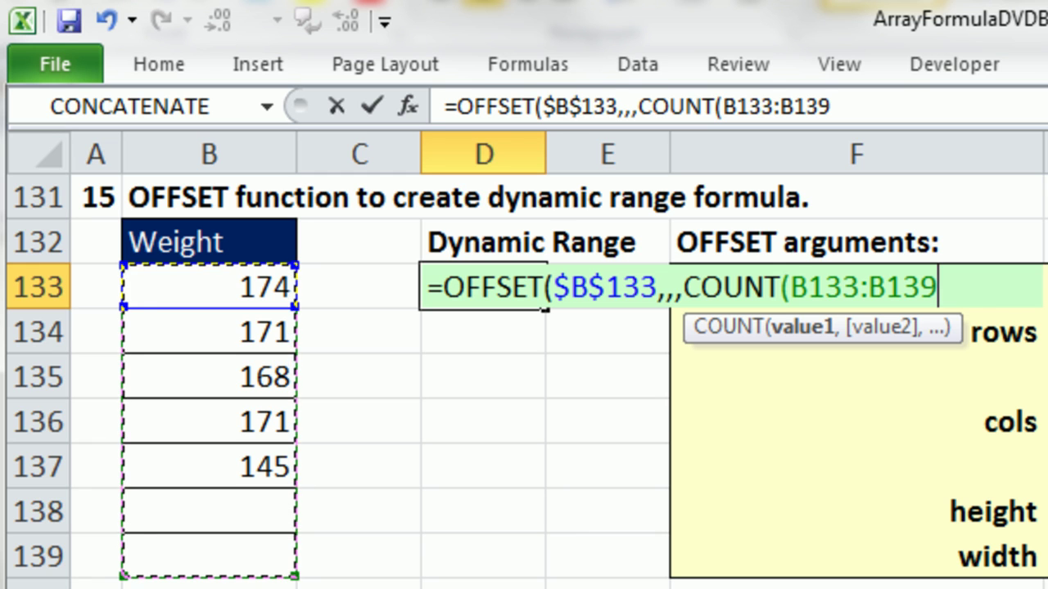
pyautogui.press('F4')
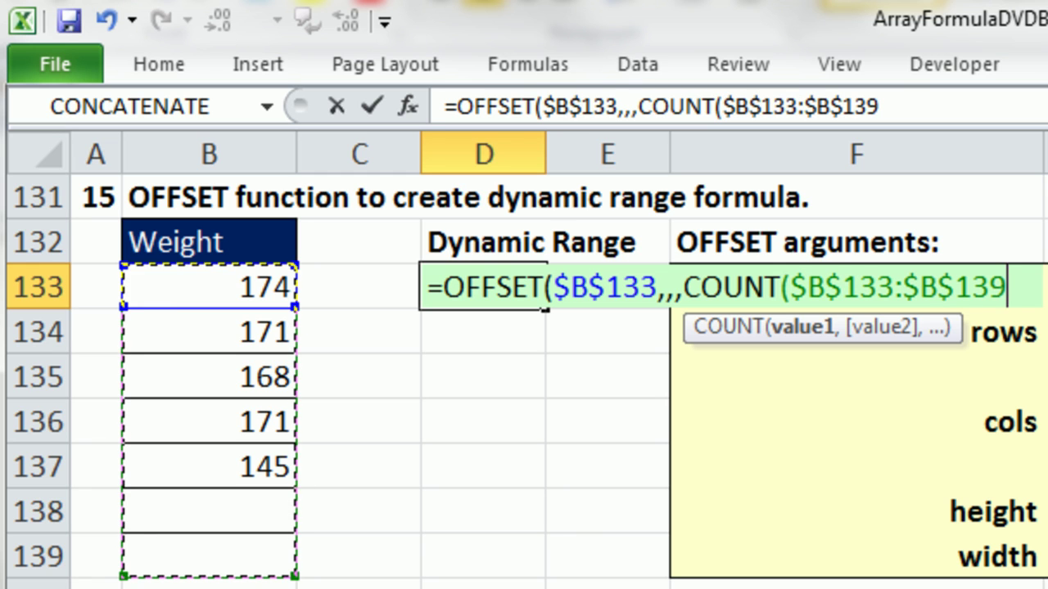
pyautogui.write(')')
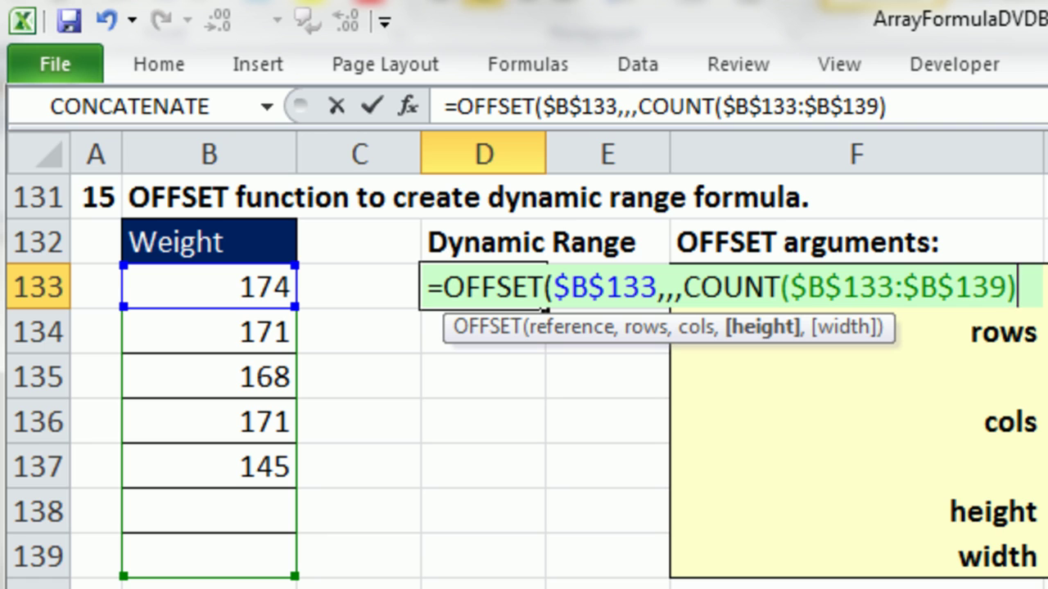
pyautogui.write(',')
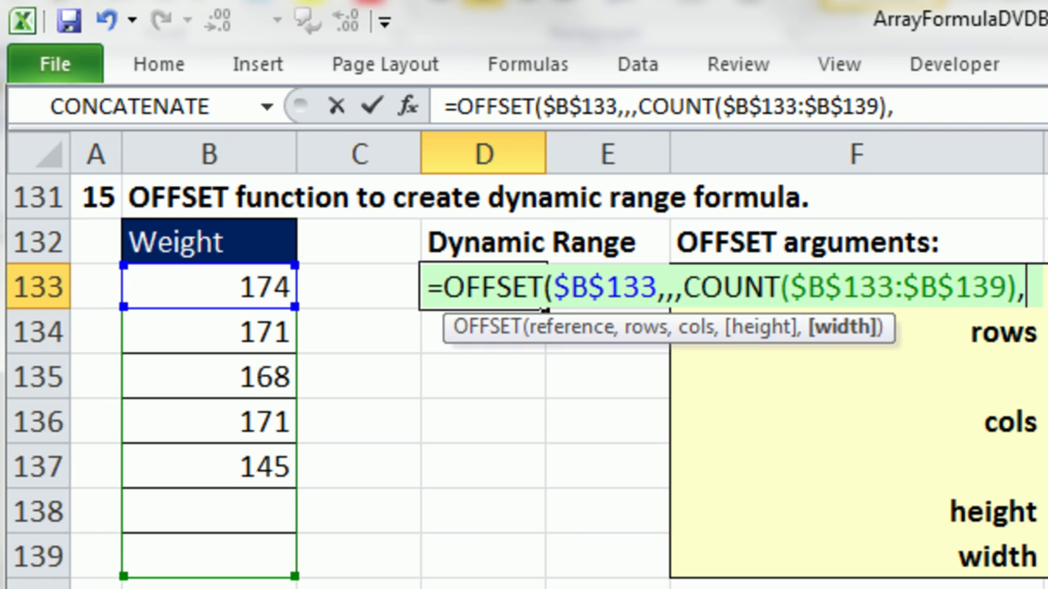
pyautogui.write('1')
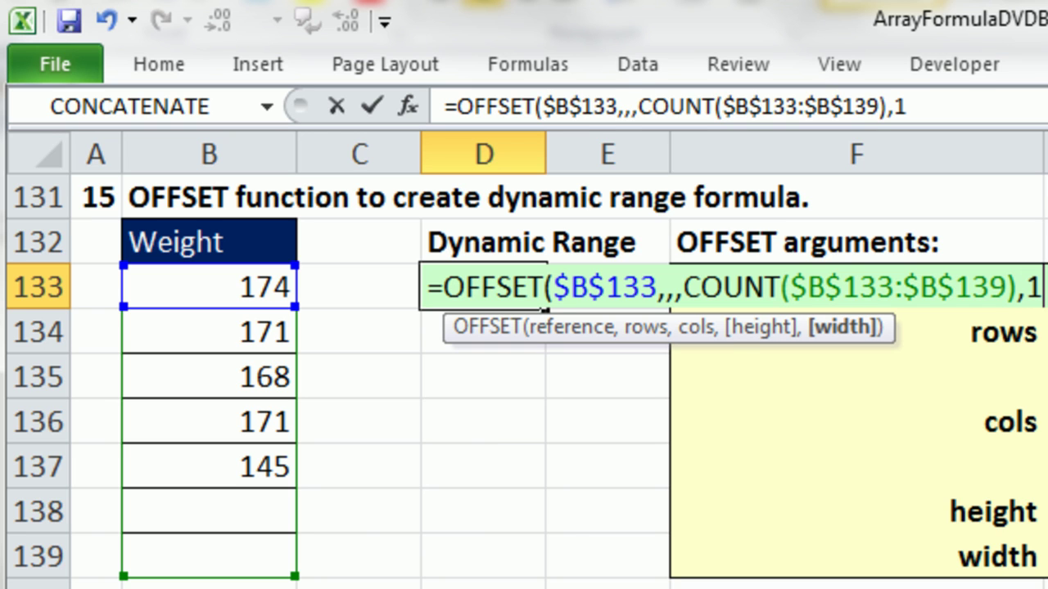
pyautogui.press('BackSpace')
pyautogui.press('BackSpace')
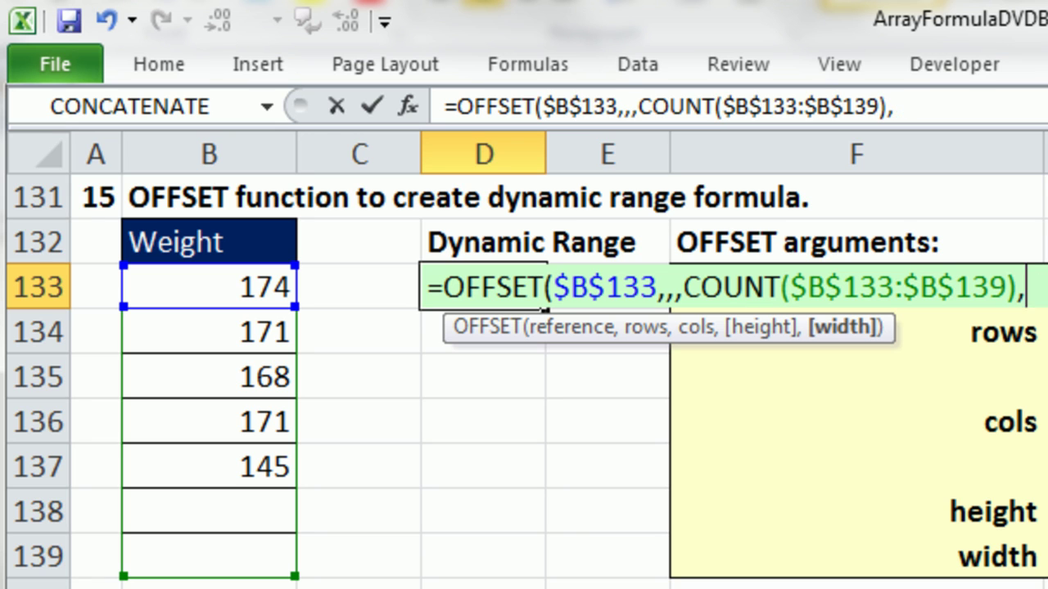
# - Examine the reference and height arguments of the OFFSET formula in cell D133
pyautogui.click(605, 286)
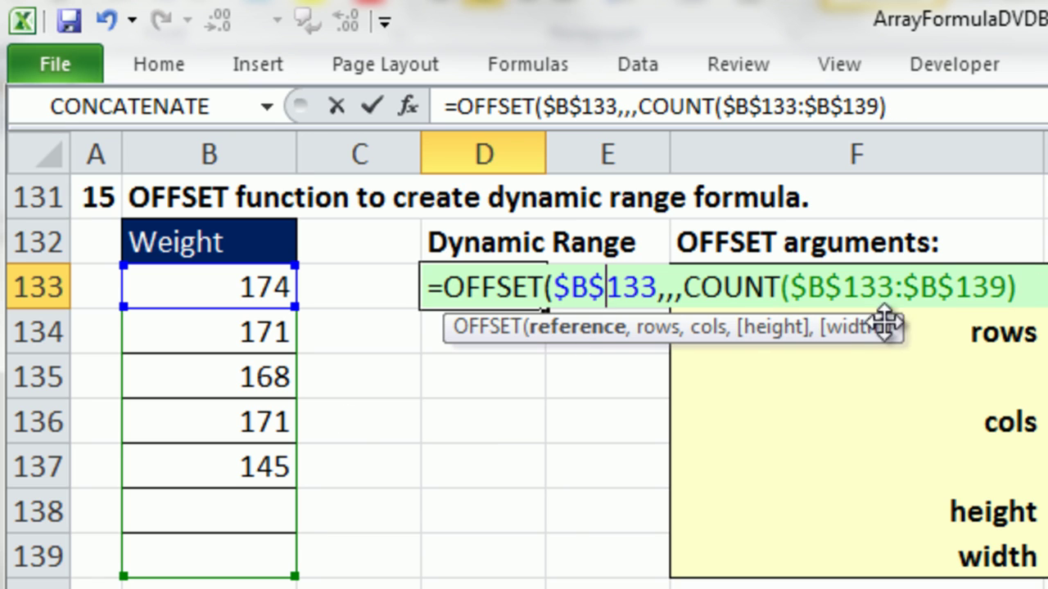
pyautogui.click(685, 288)
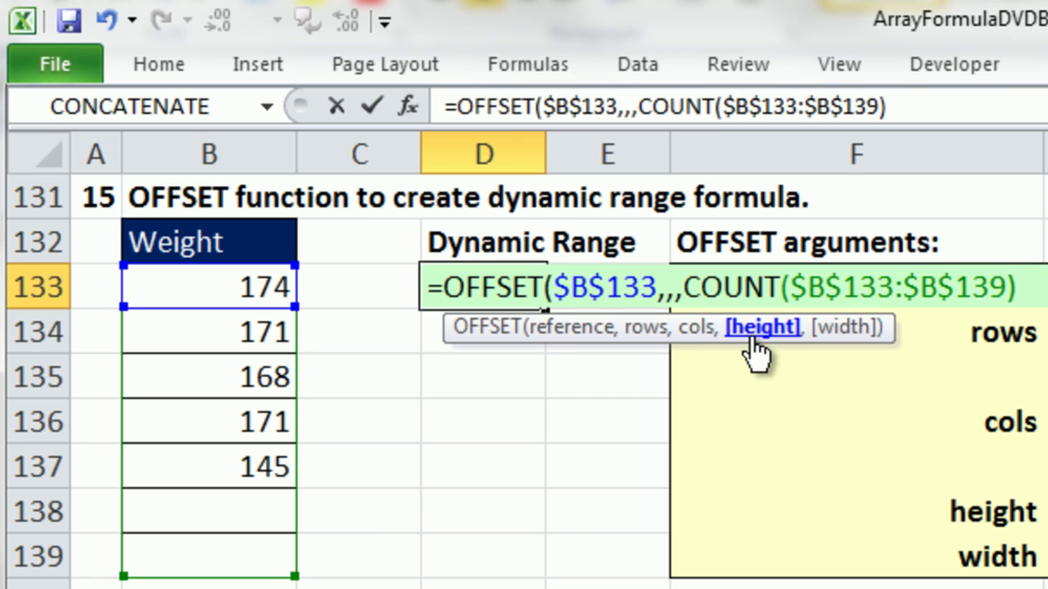
pyautogui.click(1019, 286)
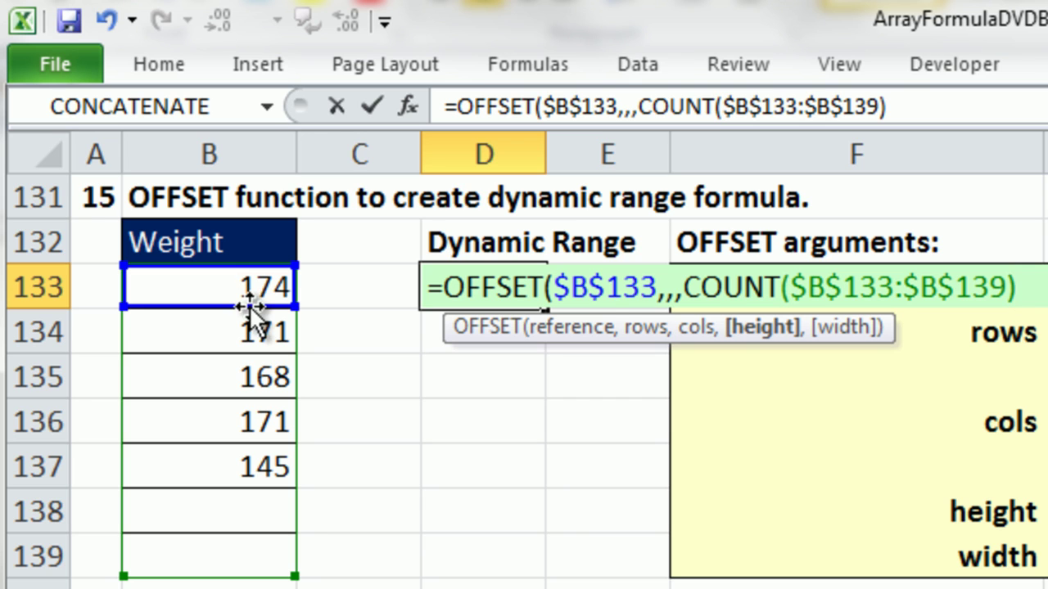
pyautogui.click(627, 283)
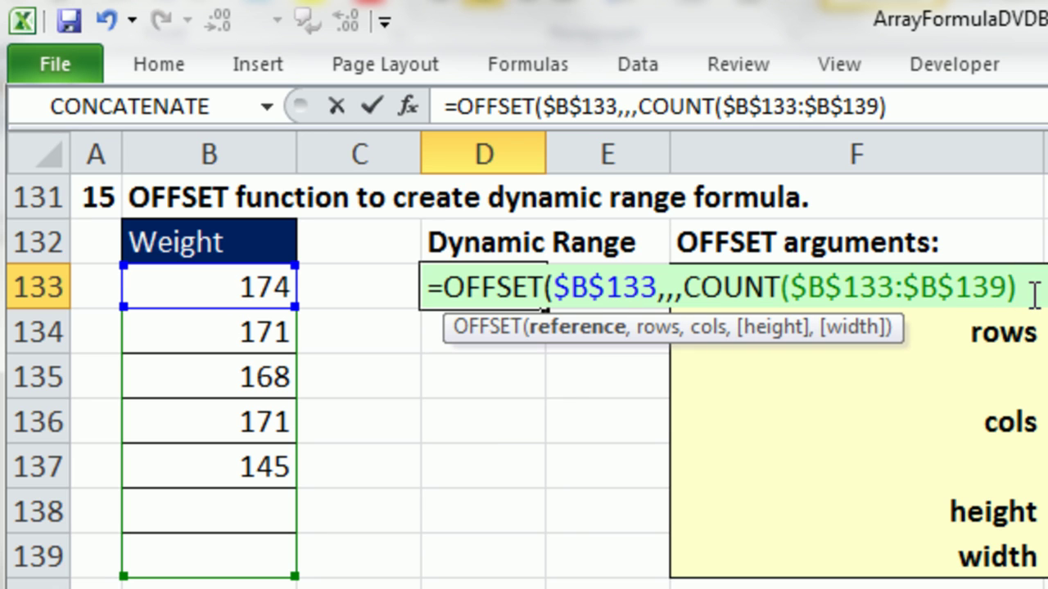
pyautogui.click(1033, 295)
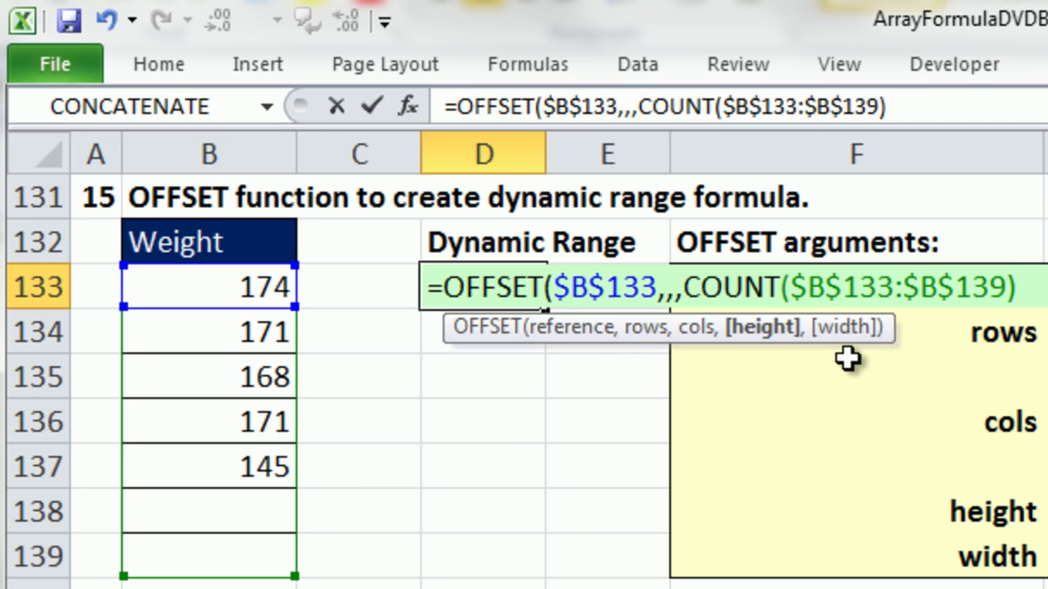
# - Complete the OFFSET formula in D133 with its closing parenthesis, evaluate it temporarily to preview its array, and enter the restored formula
pyautogui.write(')')
pyautogui.hotkey('shift', 'Home')
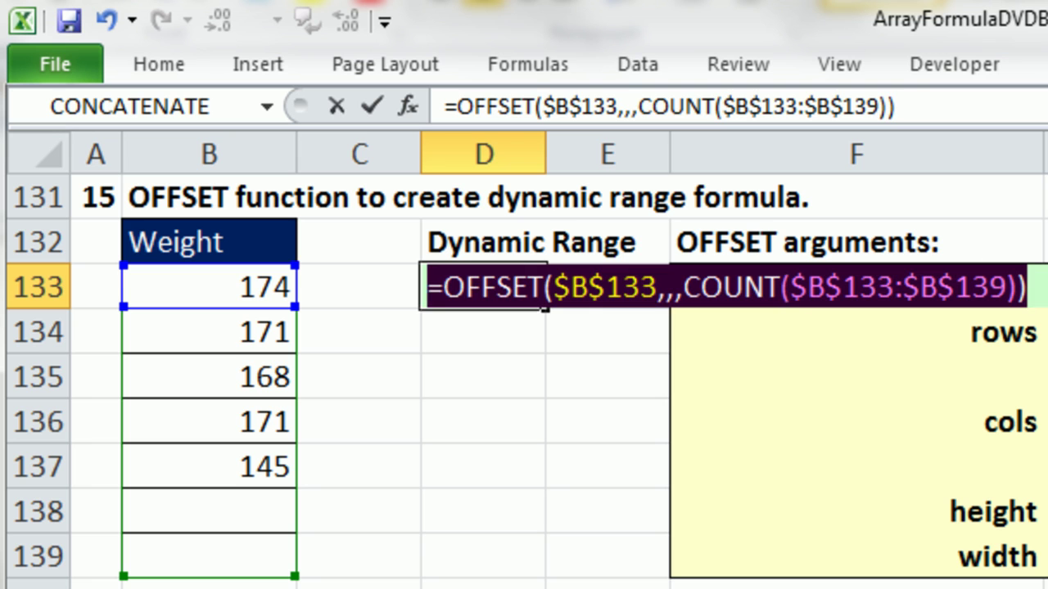
pyautogui.press('F9')
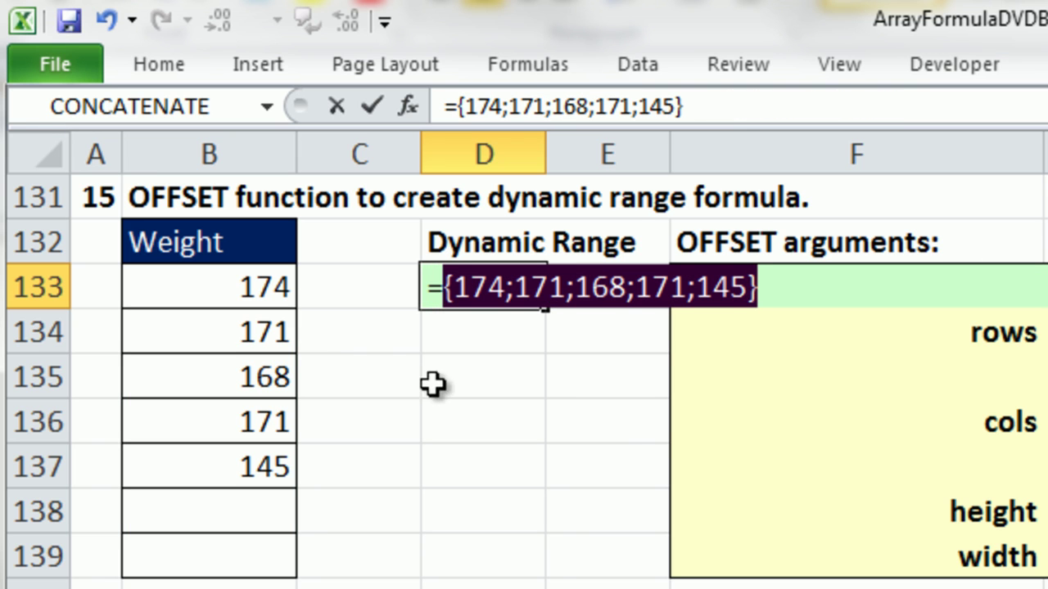
pyautogui.hotkey('ctrl', 'z')
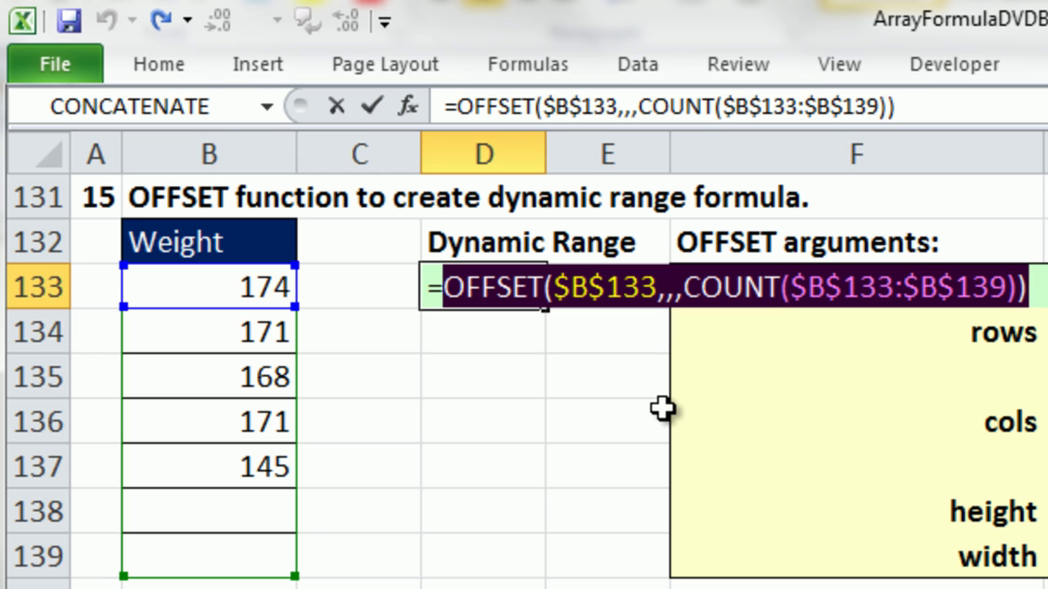
pyautogui.press('Return')
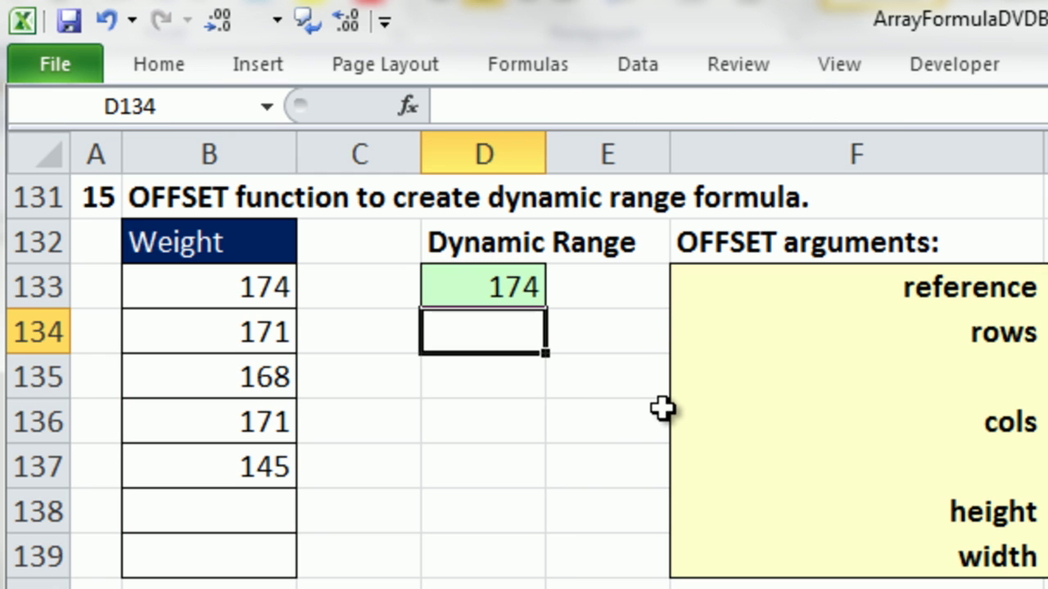
# - Re-enter the OFFSET formula in cell D133 as an array formula
pyautogui.click(523, 294)
pyautogui.doubleClick(517, 290)
pyautogui.press('Escape')
pyautogui.doubleClick(494, 291)
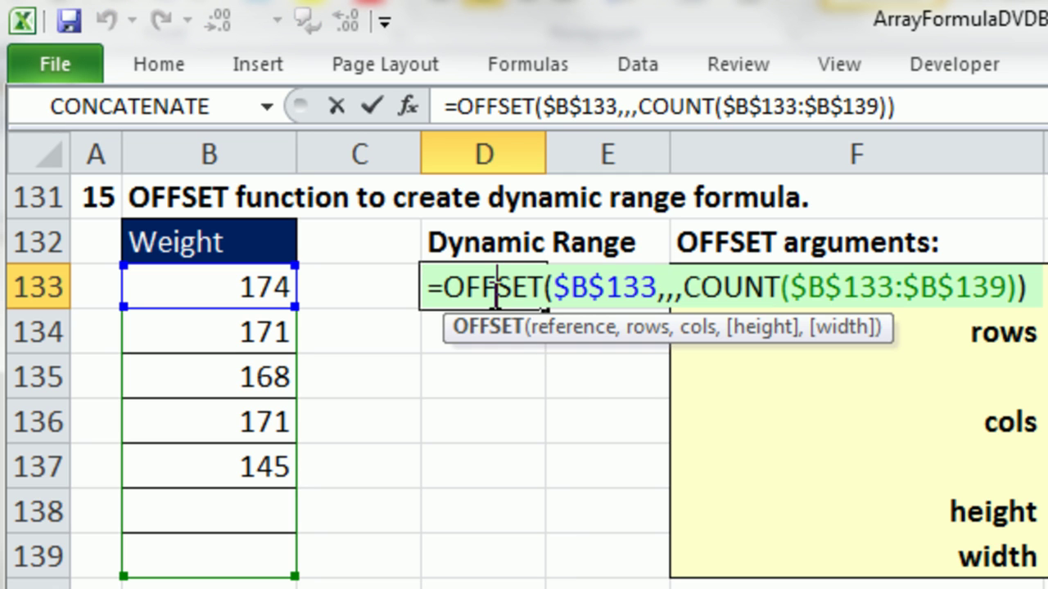
pyautogui.hotkey('ctrl', 'shift', 'Return')
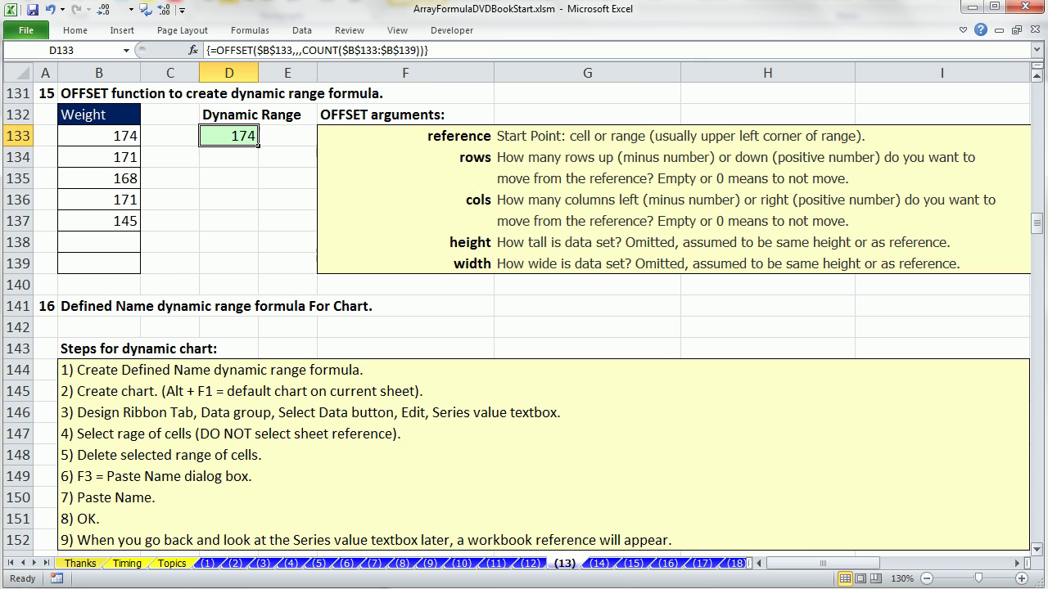
# - Copy the full OFFSET formula text from cell D133, keeping the cell as an array formula
pyautogui.click(1036, 552)
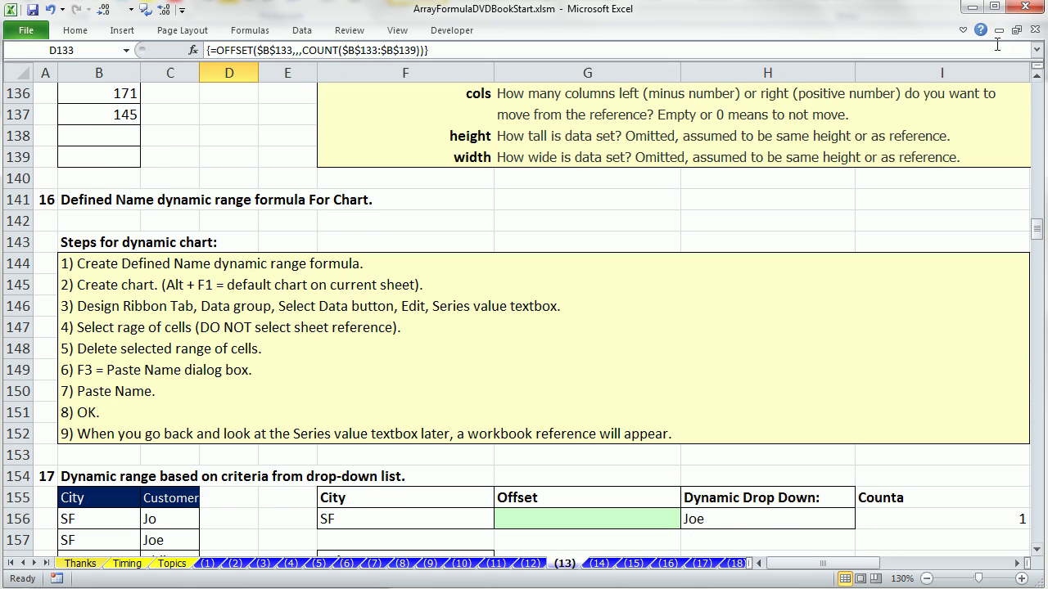
pyautogui.click(1037, 76)
pyautogui.click(1037, 77)
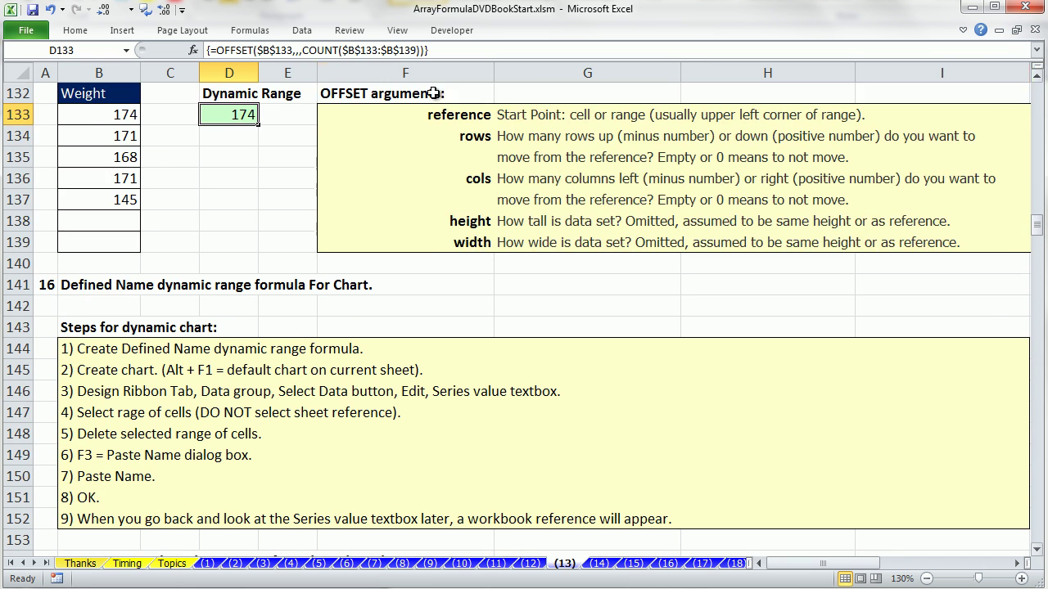
pyautogui.doubleClick(215, 114)
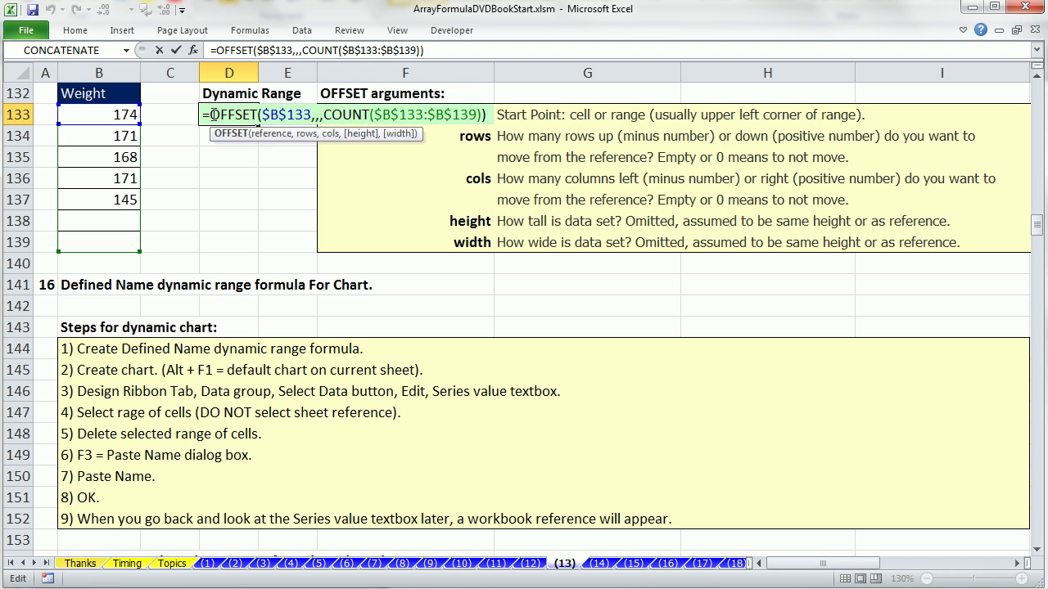
pyautogui.moveTo(211, 114); pyautogui.dragTo(527, 123)
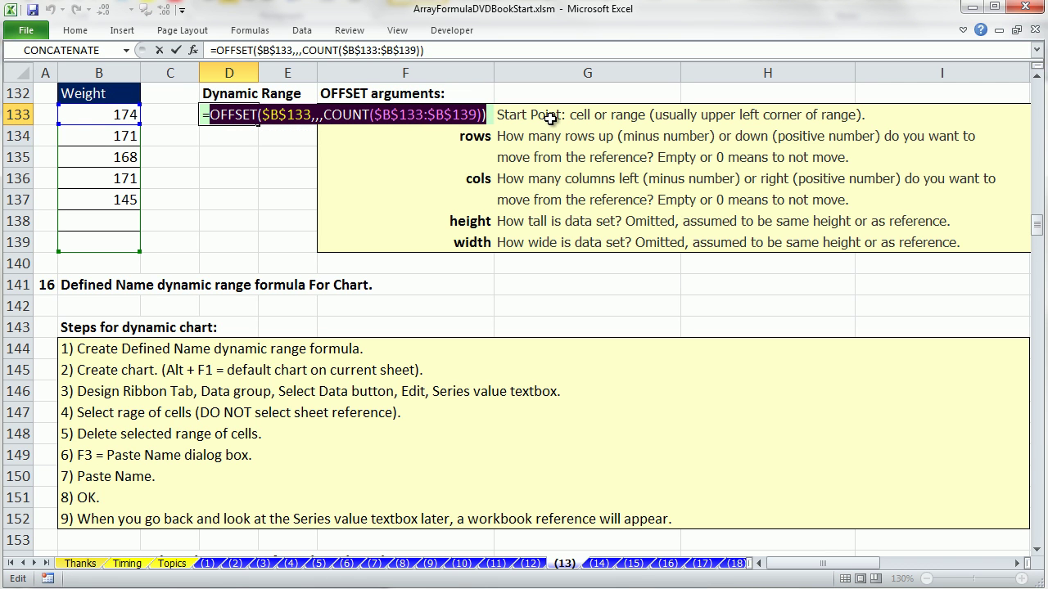
pyautogui.hotkey('ctrl', 'shift', 'Return')
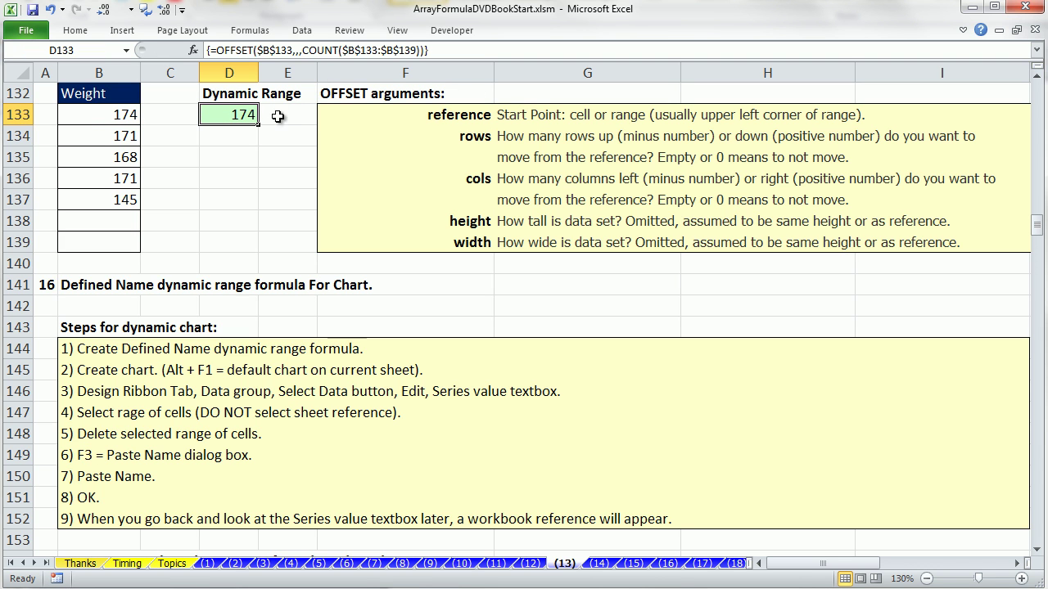
pyautogui.doubleClick(220, 116)
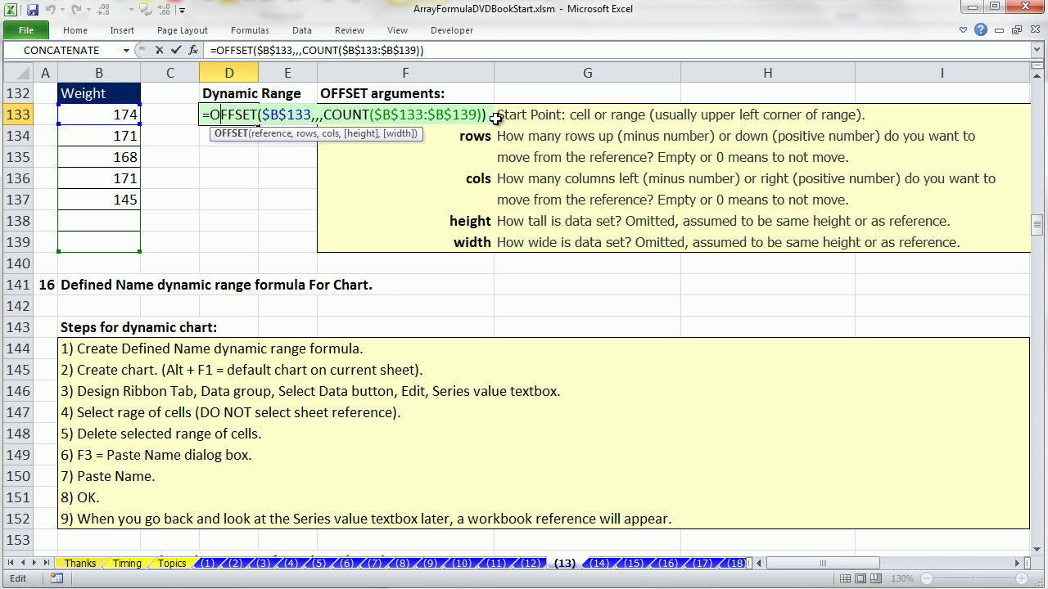
pyautogui.moveTo(489, 116); pyautogui.dragTo(202, 116)
pyautogui.hotkey('ctrl', 'c')
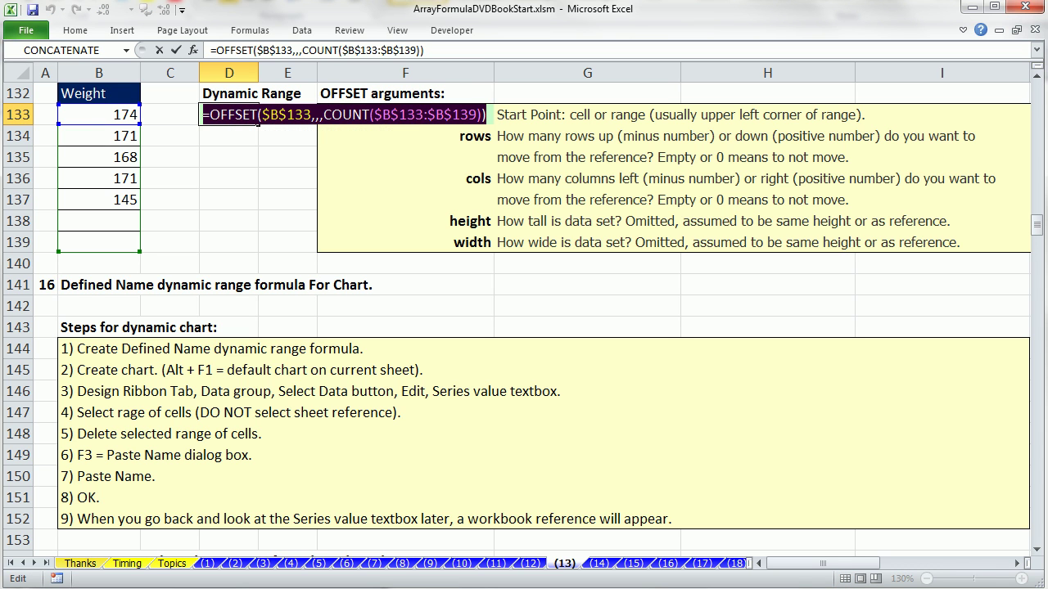
pyautogui.hotkey('ctrl', 'shift', 'Return')
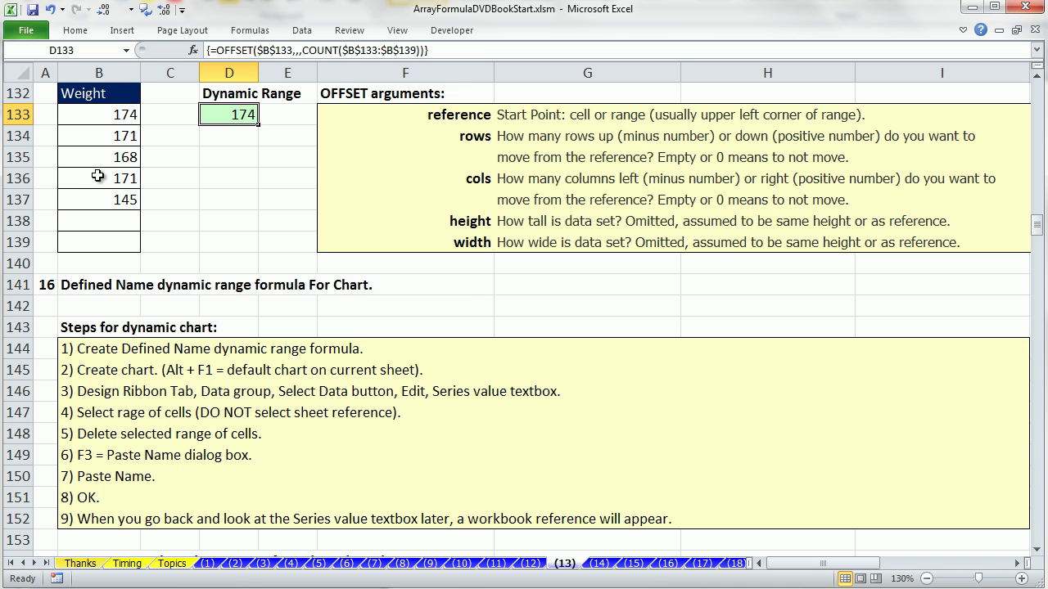
# - Create a workbook-scoped defined name ChartData that refers to the copied formula =OFFSET($B$133,,,COUNT($B$133:$B$139))
pyautogui.hotkey('ctrl', 'F3')
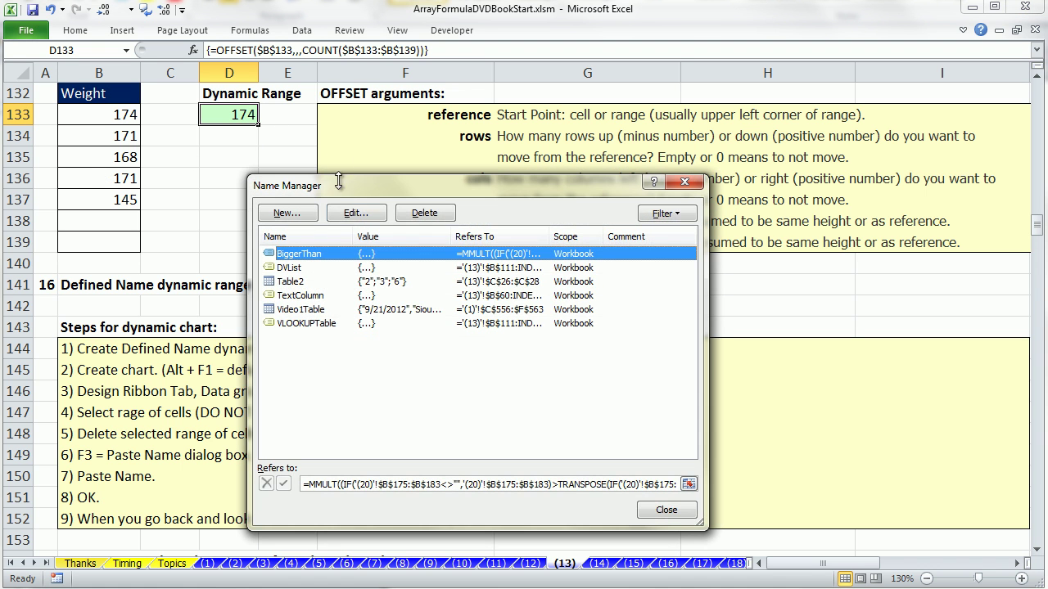
pyautogui.click(288, 214)
pyautogui.write('ChartData')
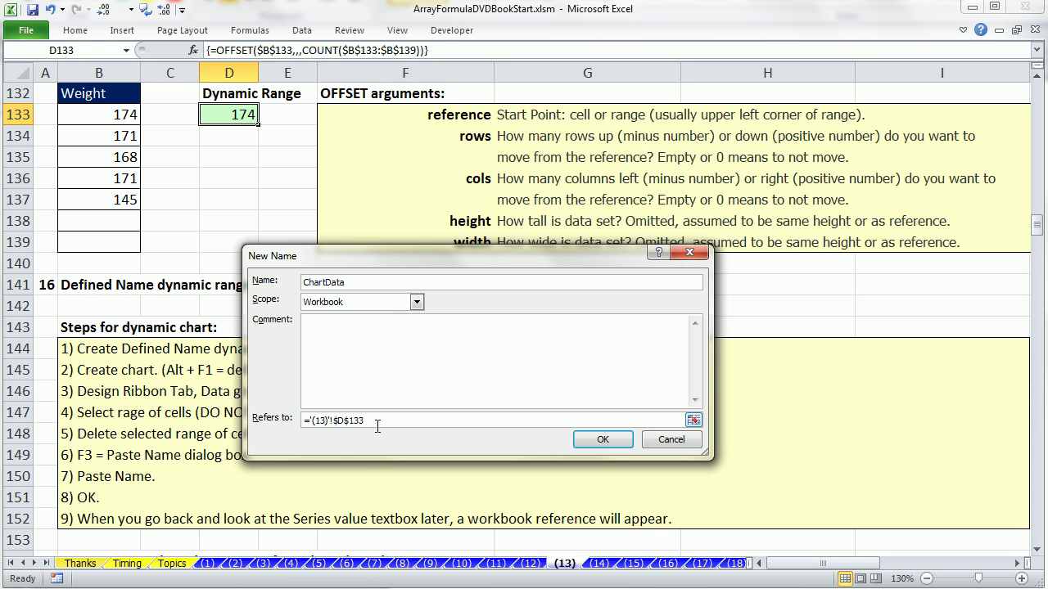
pyautogui.moveTo(378, 420); pyautogui.dragTo(179, 405)
pyautogui.press('Delete')
pyautogui.hotkey('ctrl', 'v')
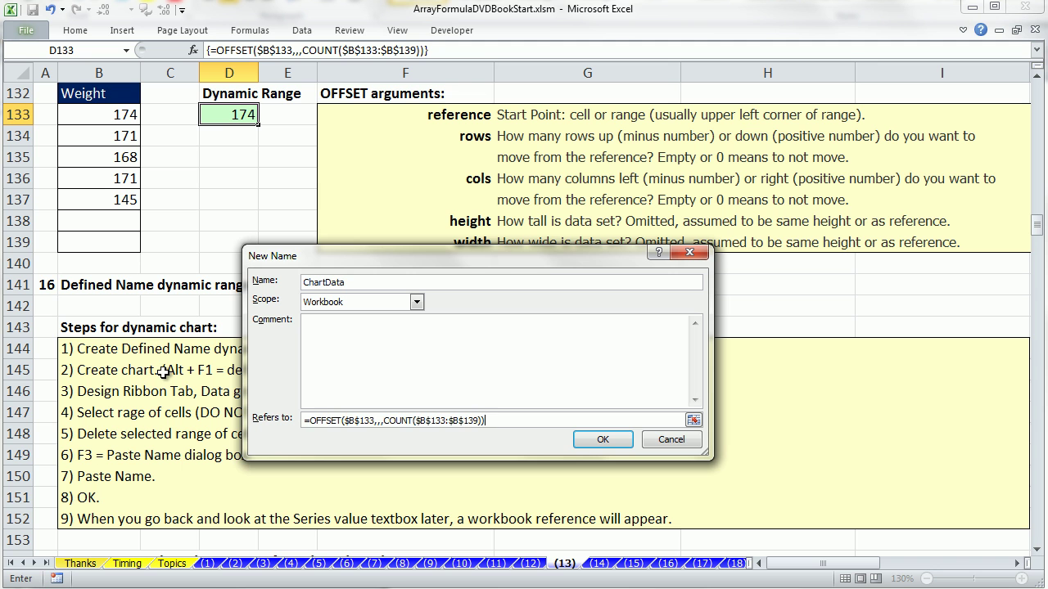
pyautogui.click(623, 442)
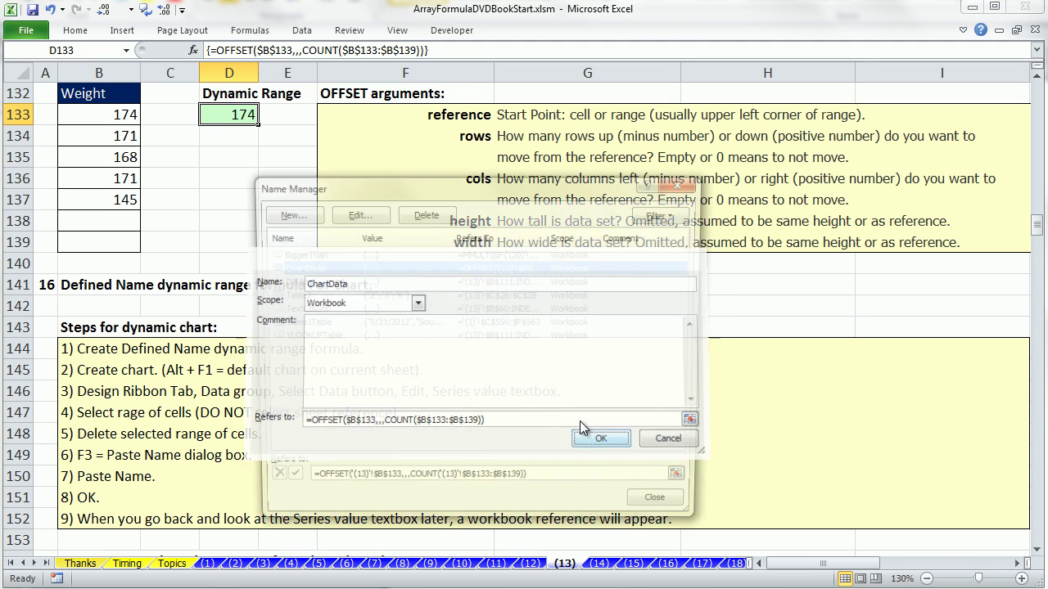
# - Check on the sheet which range the ChartData name refers to, and close the Name Manager
pyautogui.click(688, 483)
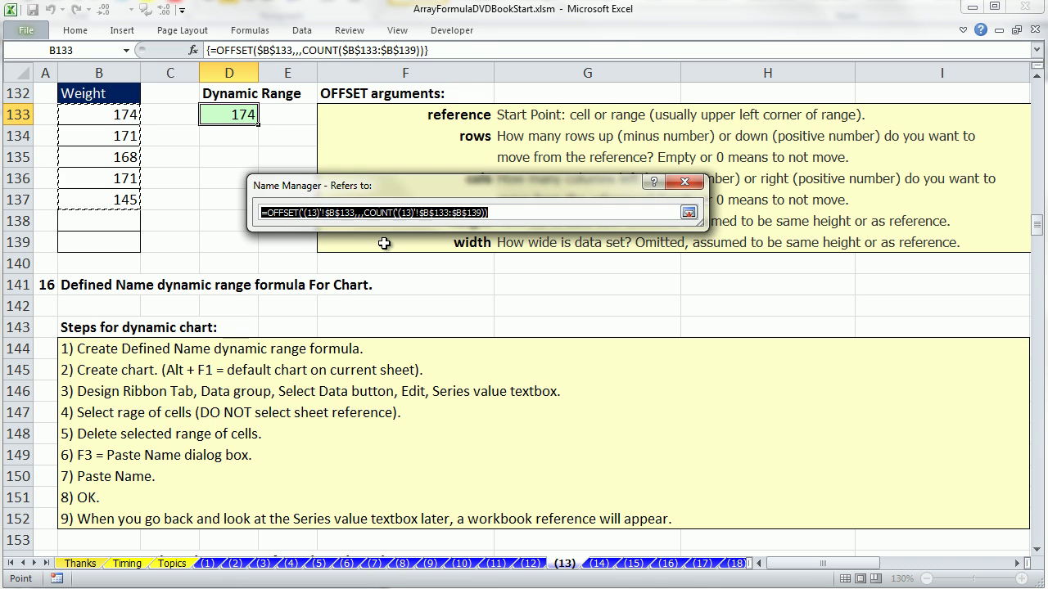
pyautogui.click(688, 212)
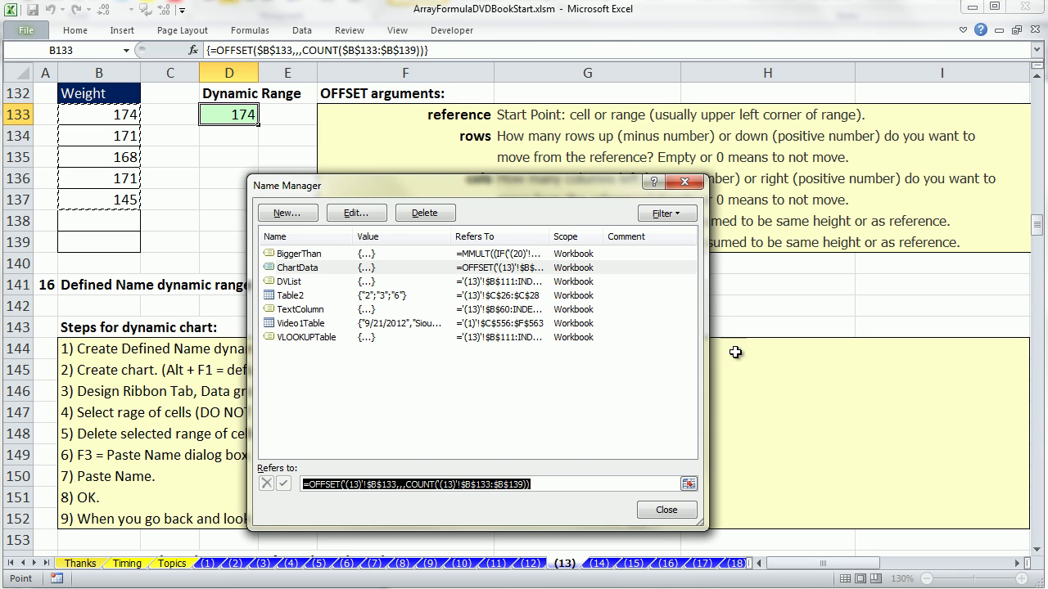
pyautogui.click(666, 511)
# - Create a default column chart from B132:B137 and strip its legend, title, axes and gridlines
pyautogui.moveTo(97, 93); pyautogui.dragTo(123, 201)
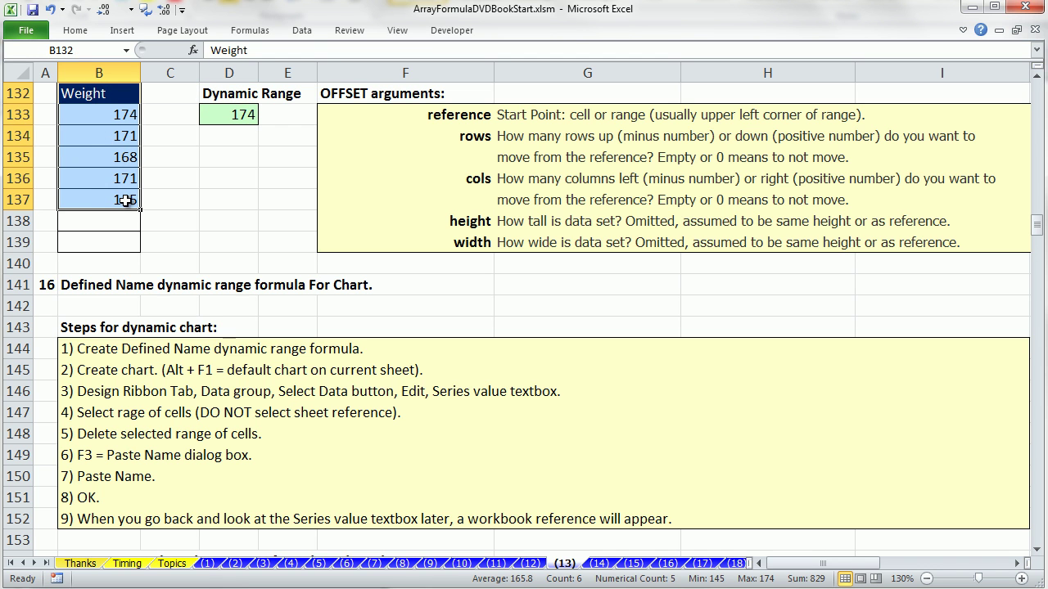
pyautogui.hotkey('alt', 'F1')
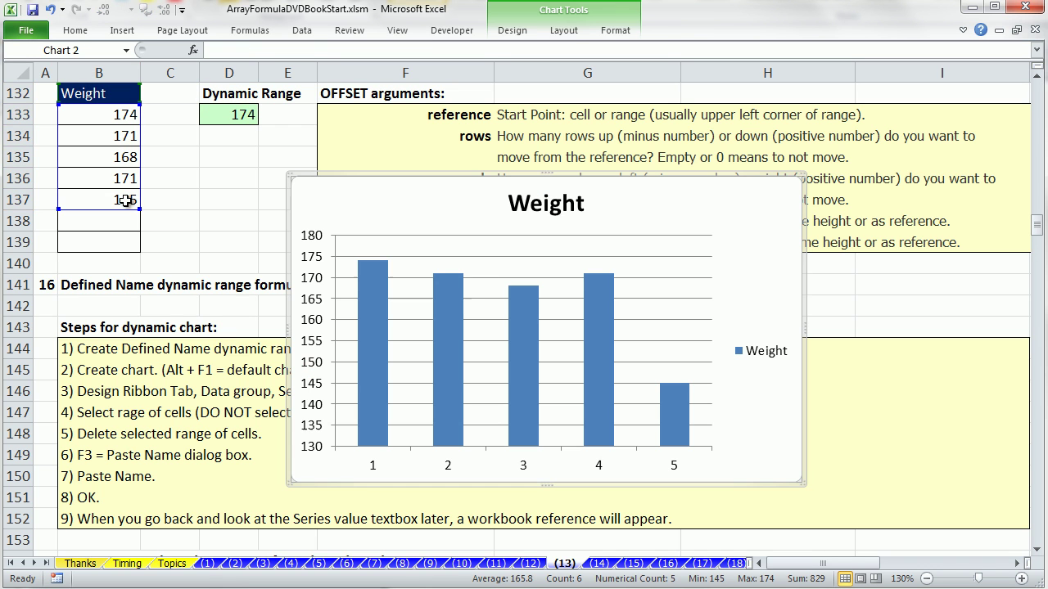
pyautogui.click(757, 353)
pyautogui.press('Delete')
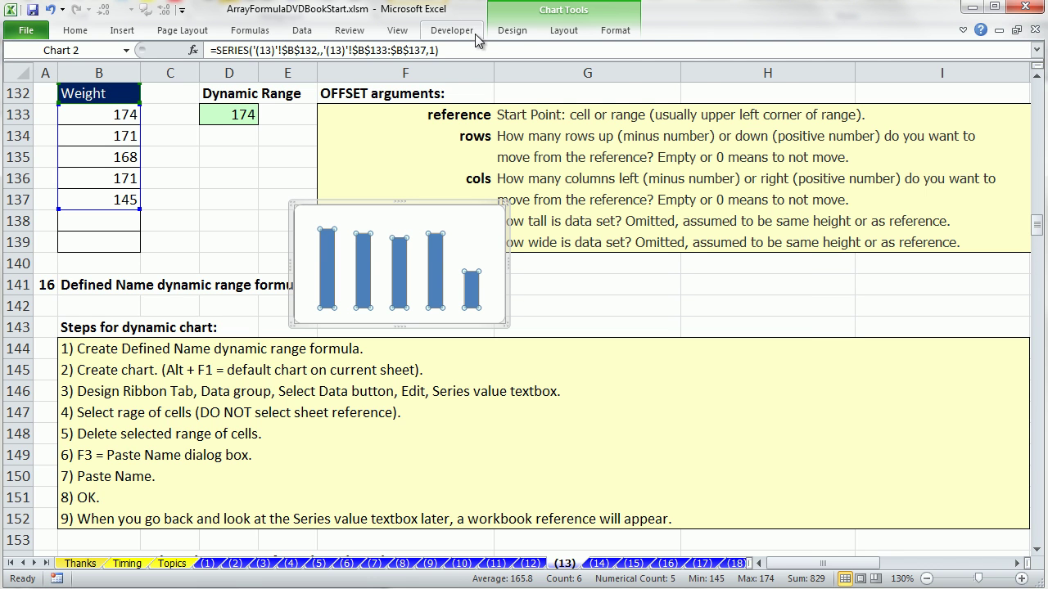
# - Add data labels above the columns of the Weight chart
pyautogui.click(553, 34)
pyautogui.click(365, 76)
pyautogui.click(381, 273)
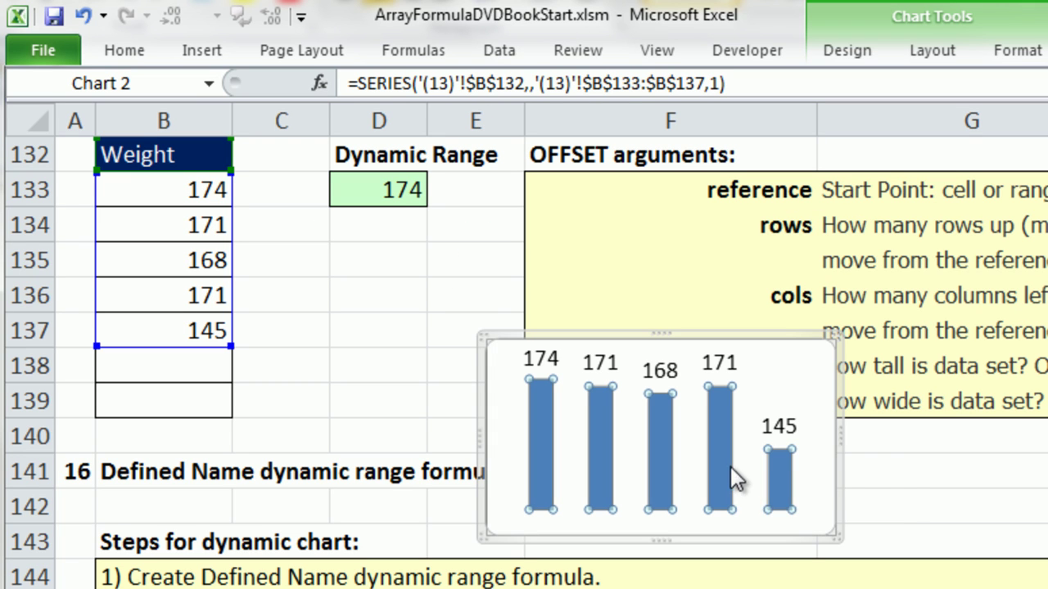
# - Edit the Weight series of the chart so its series values refer to the defined name ChartData on sheet (13)
pyautogui.moveTo(728, 426)
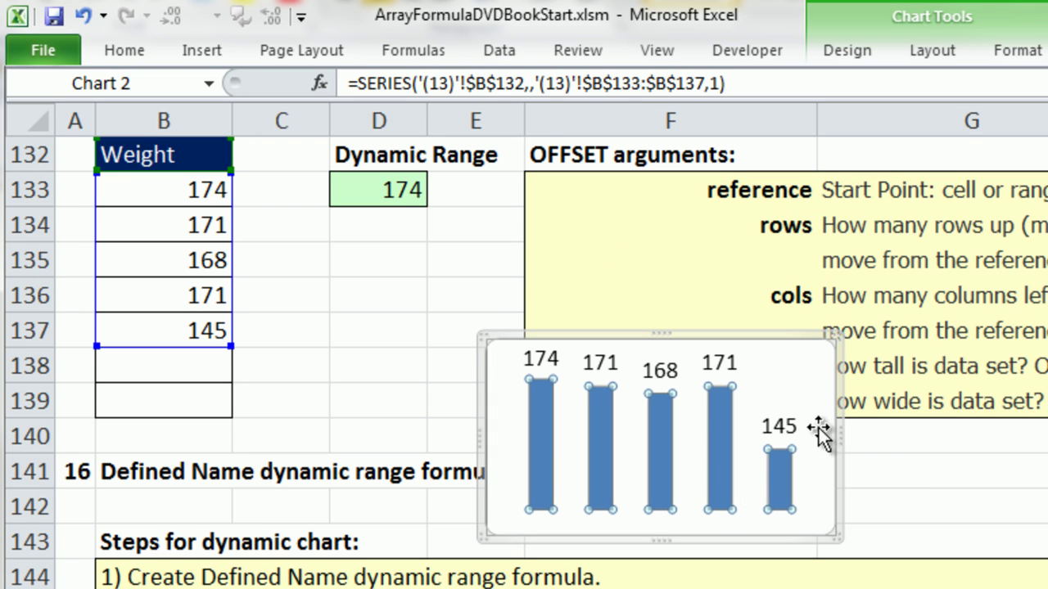
pyautogui.click(790, 429)
pyautogui.click(714, 462)
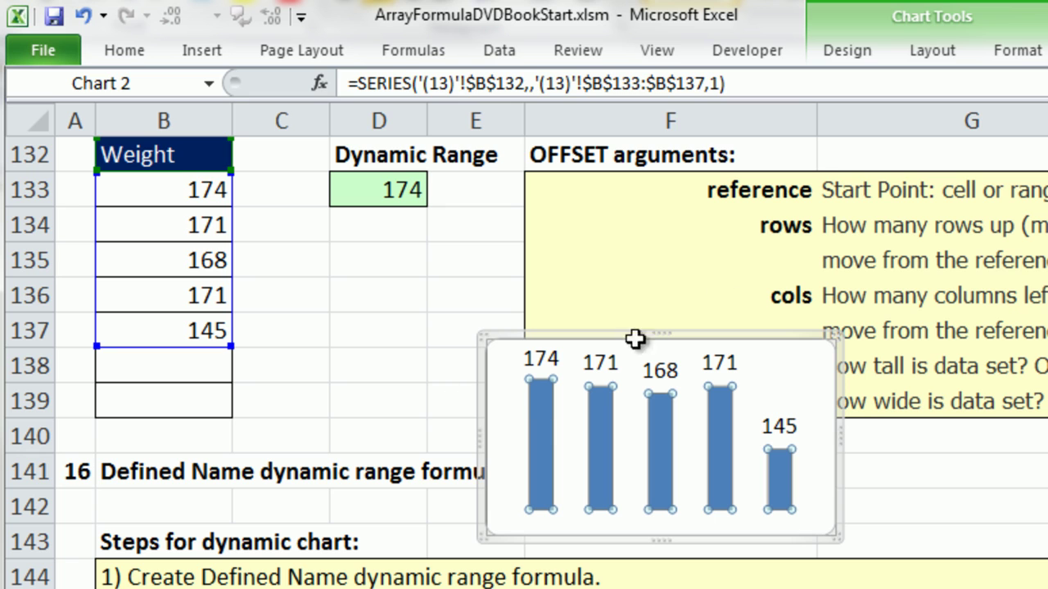
pyautogui.click(861, 52)
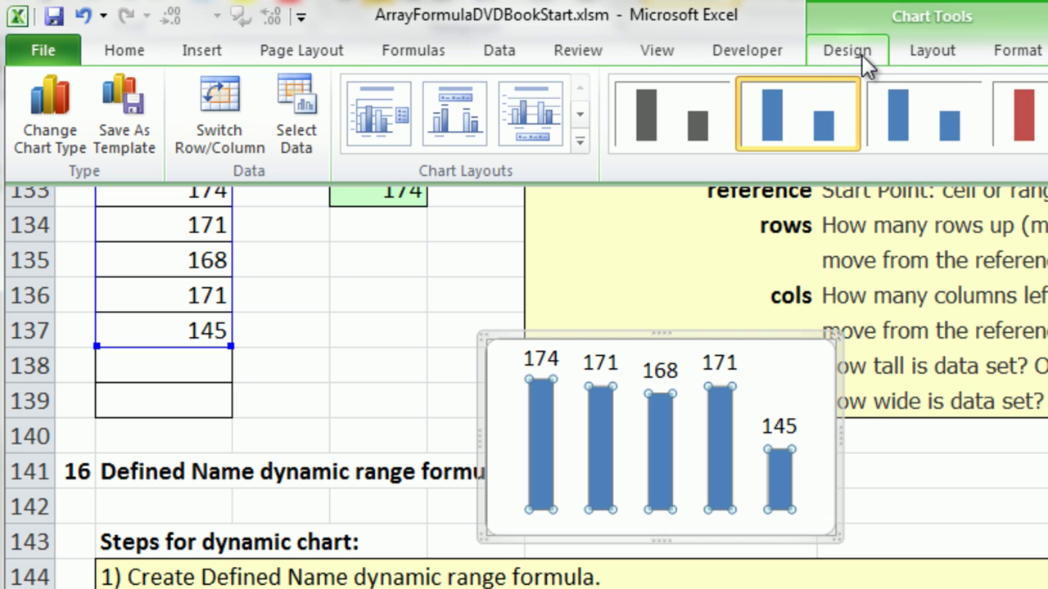
pyautogui.click(308, 128)
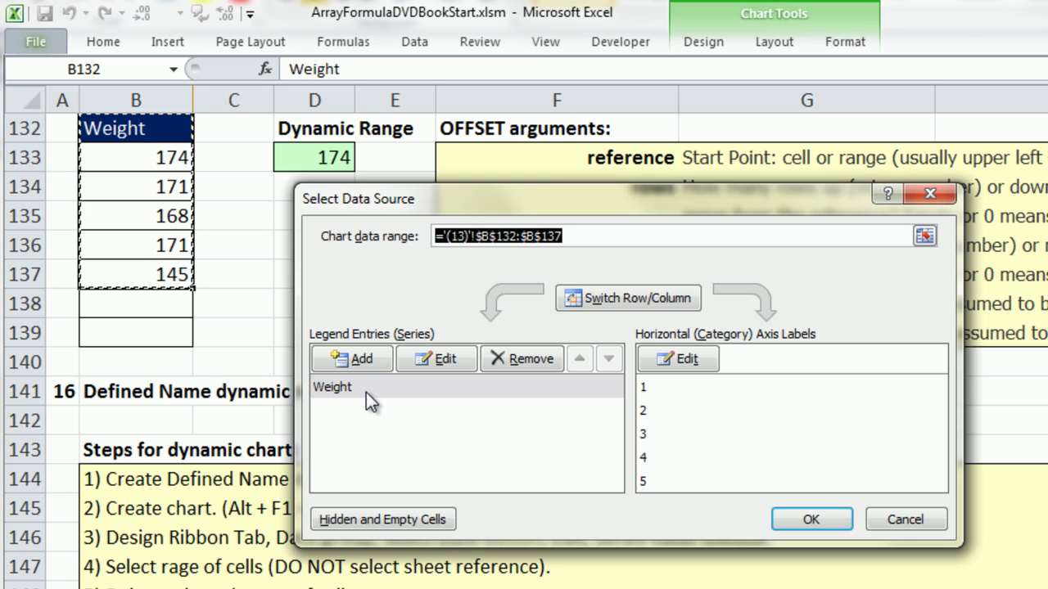
pyautogui.click(433, 359)
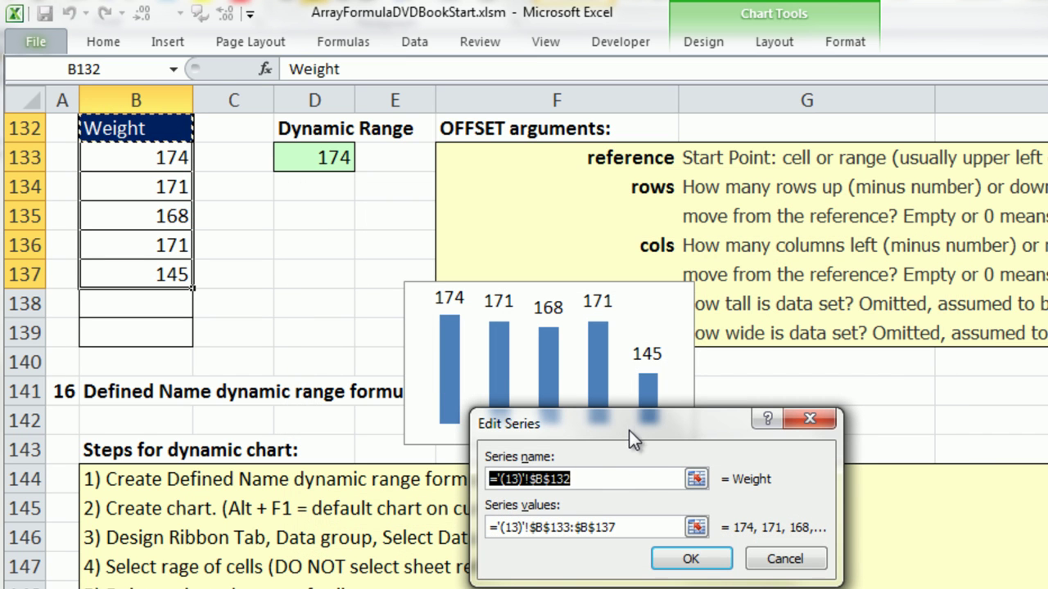
pyautogui.moveTo(628, 425); pyautogui.dragTo(451, 217)
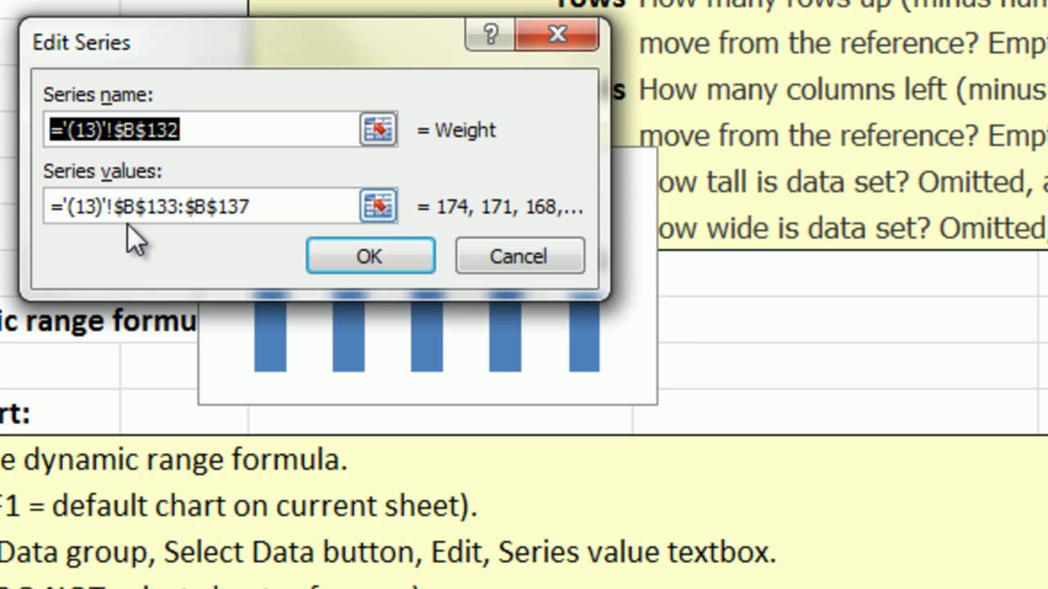
pyautogui.moveTo(116, 209); pyautogui.dragTo(159, 211)
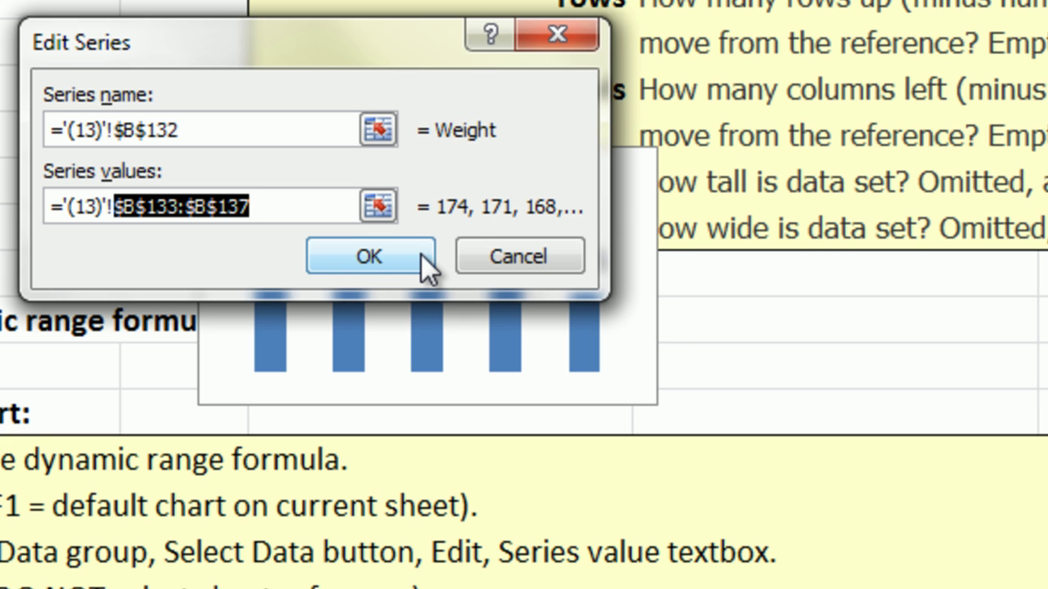
pyautogui.press('Delete')
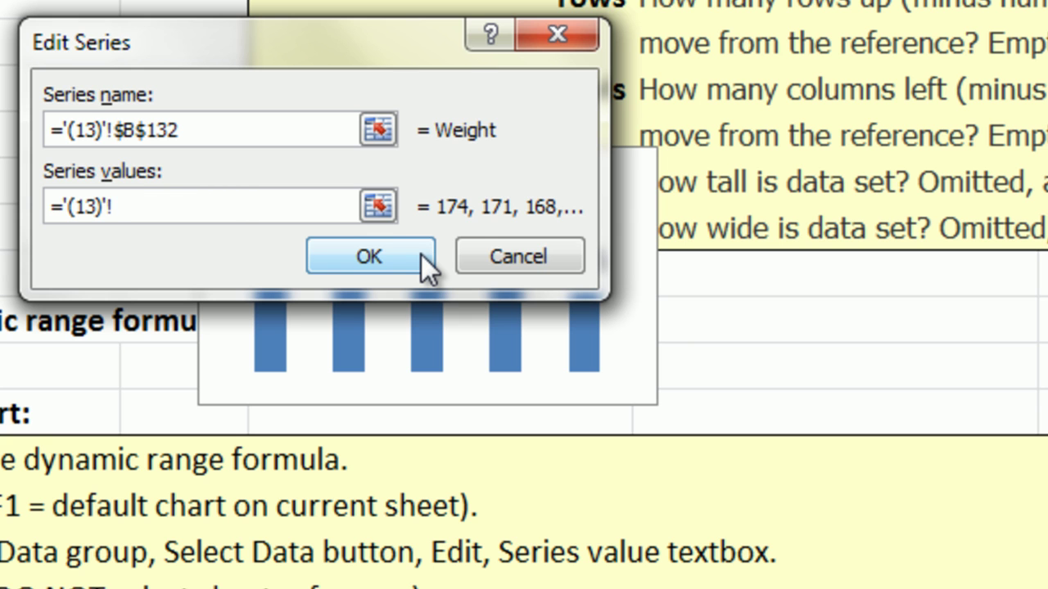
pyautogui.press('F3')
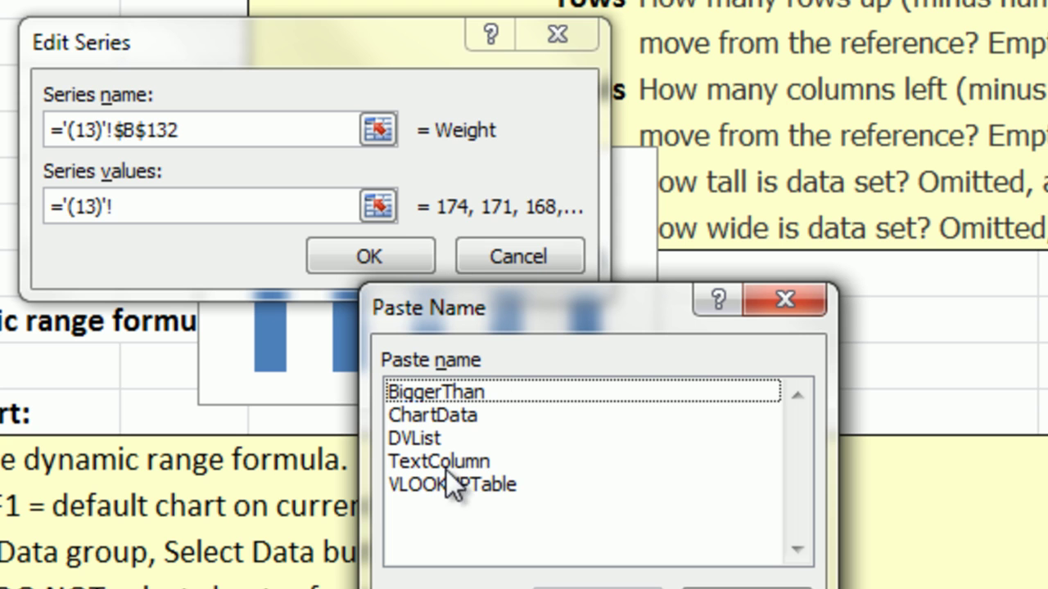
pyautogui.click(447, 413)
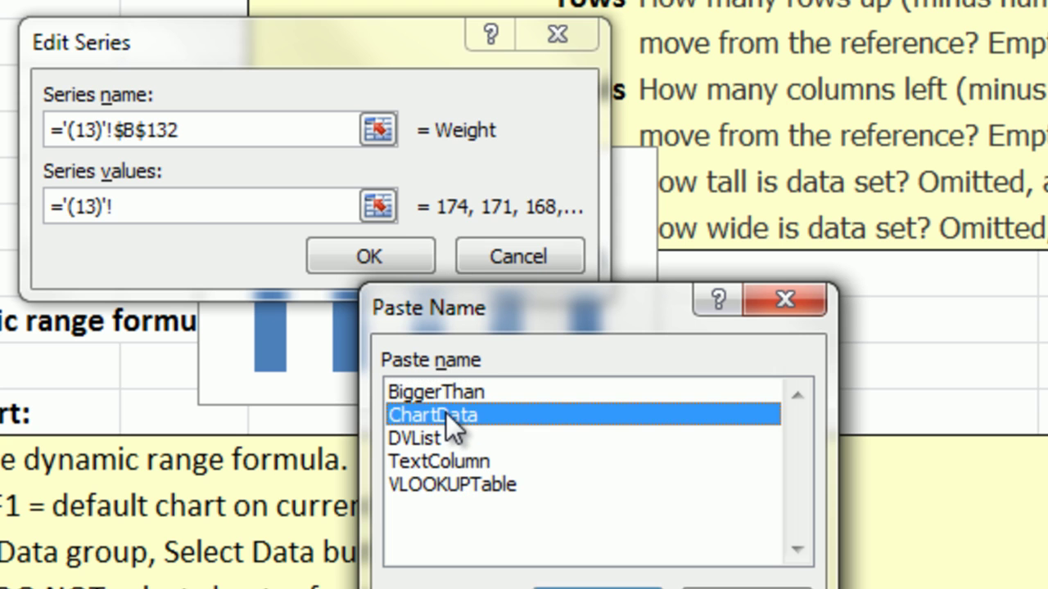
pyautogui.doubleClick(446, 414)
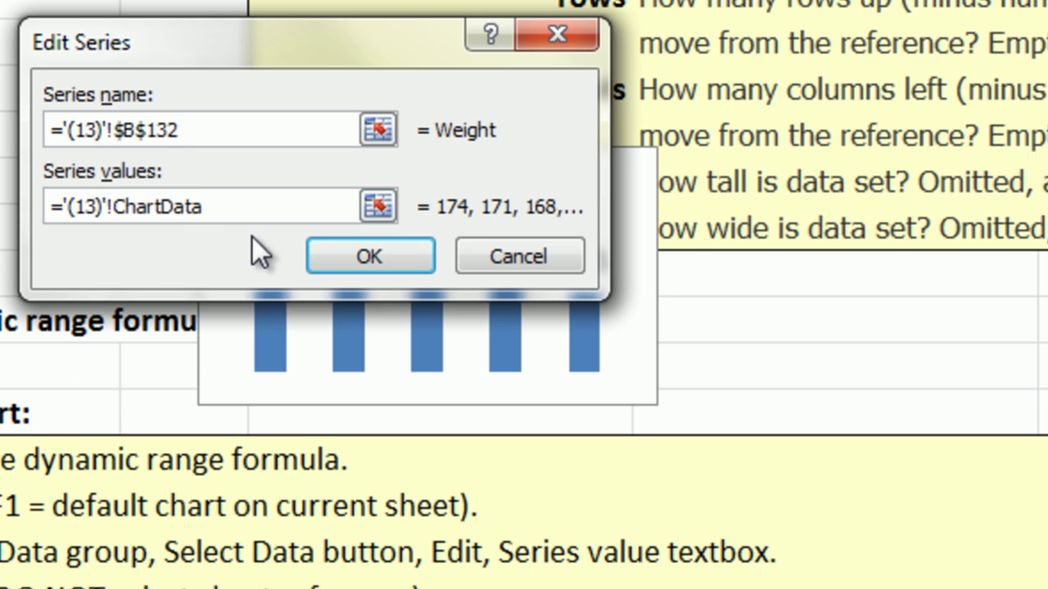
pyautogui.click(363, 259)
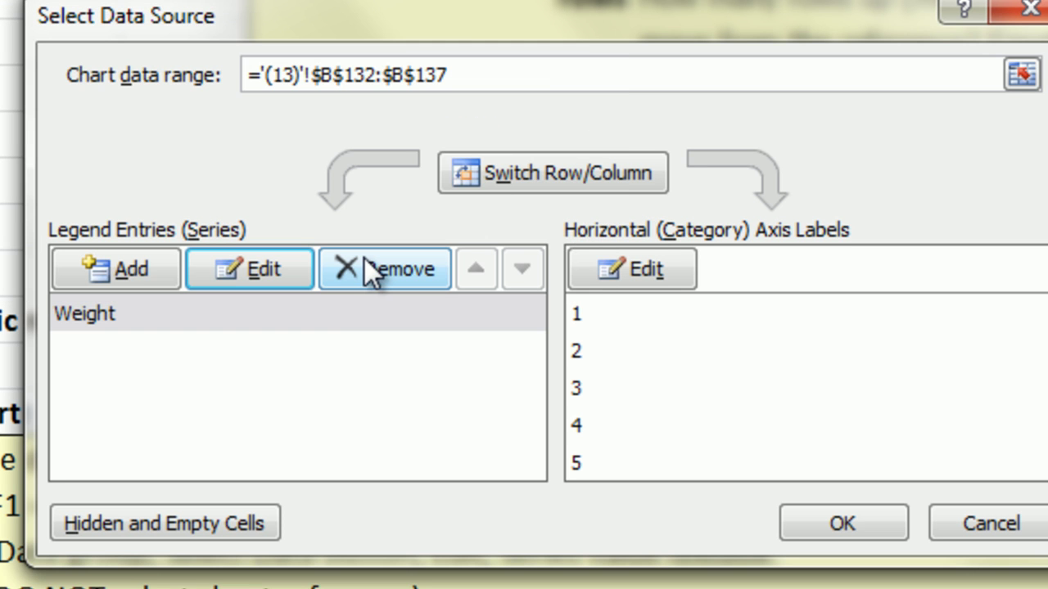
# - Reopen the Weight series to check the full reference in its series values, and close the data source dialogs
pyautogui.click(258, 277)
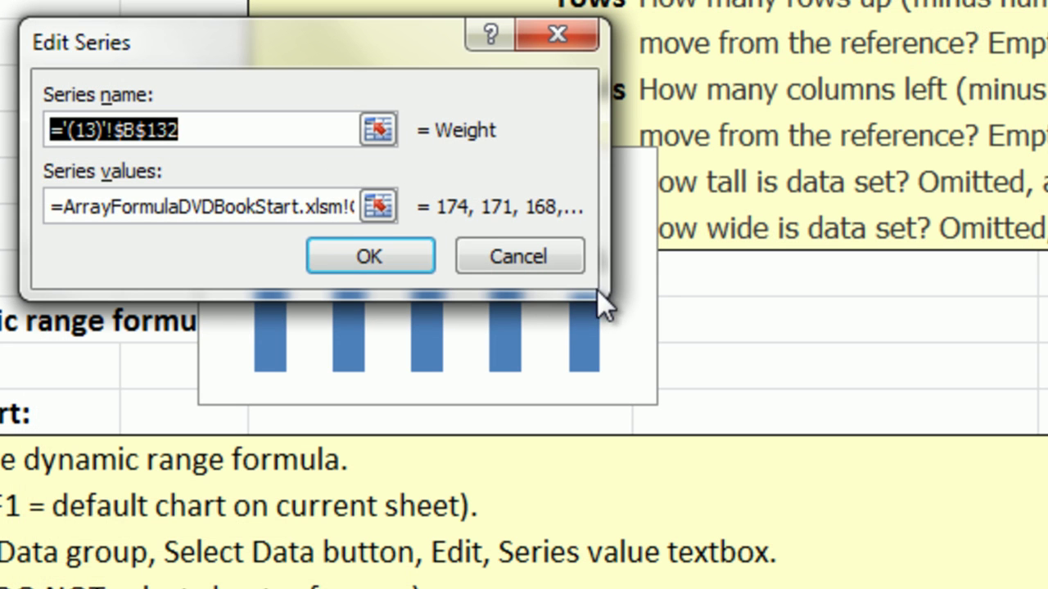
pyautogui.click(377, 205)
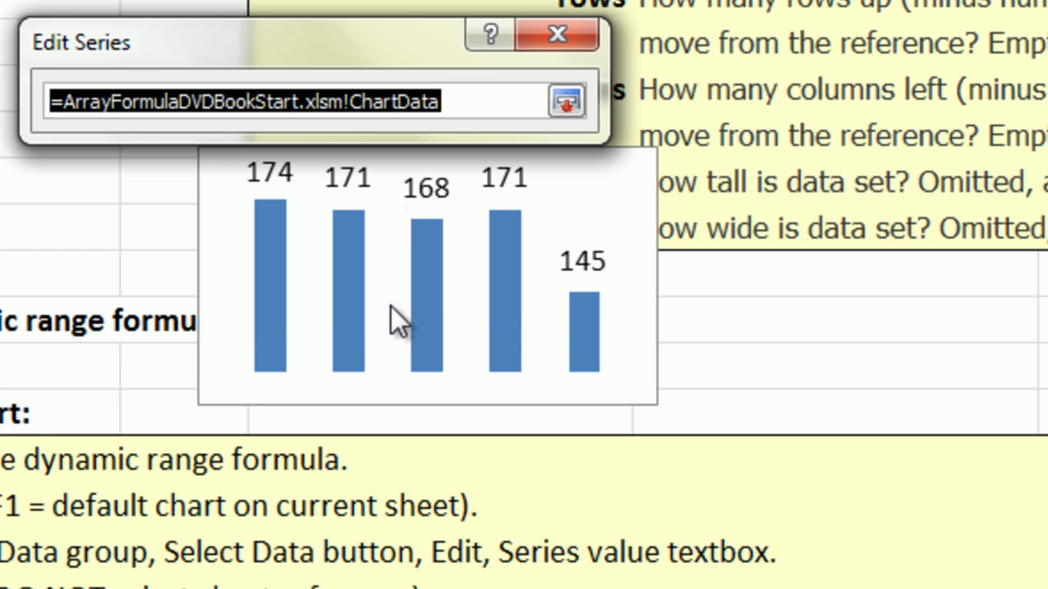
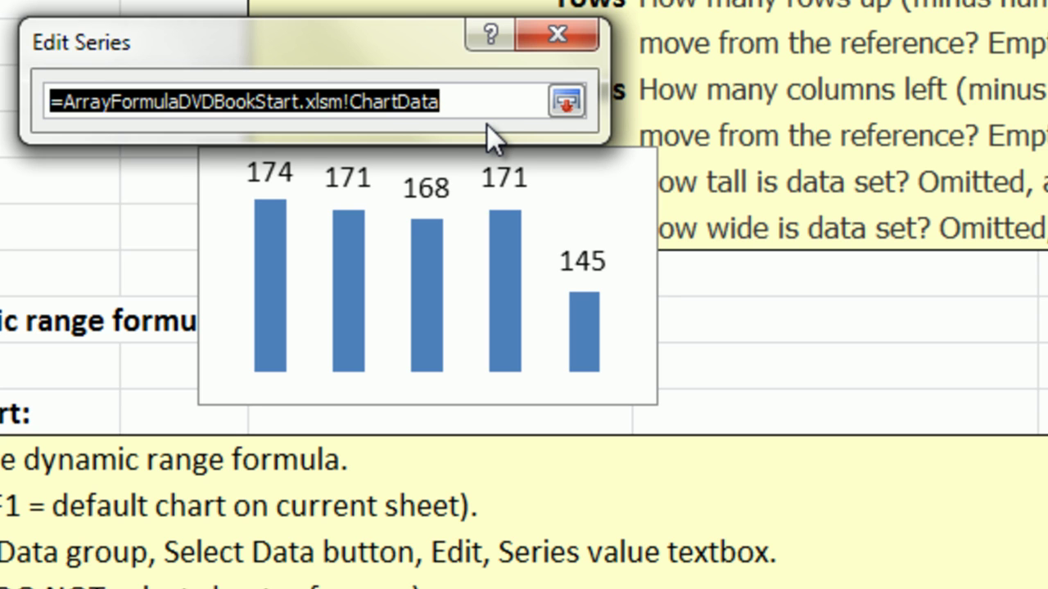
pyautogui.click(570, 102)
pyautogui.click(379, 260)
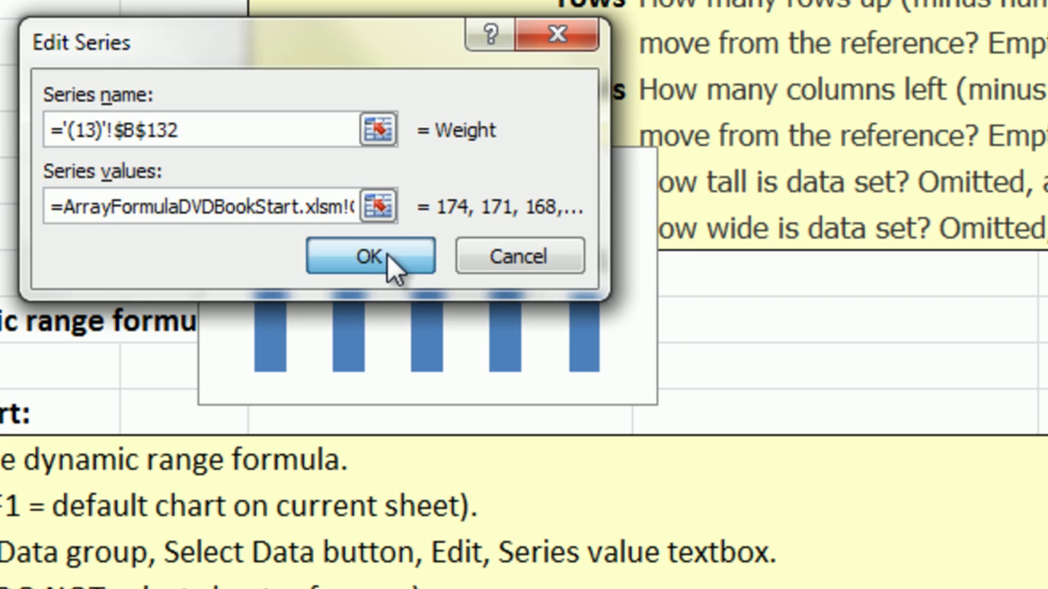
pyautogui.click(839, 524)
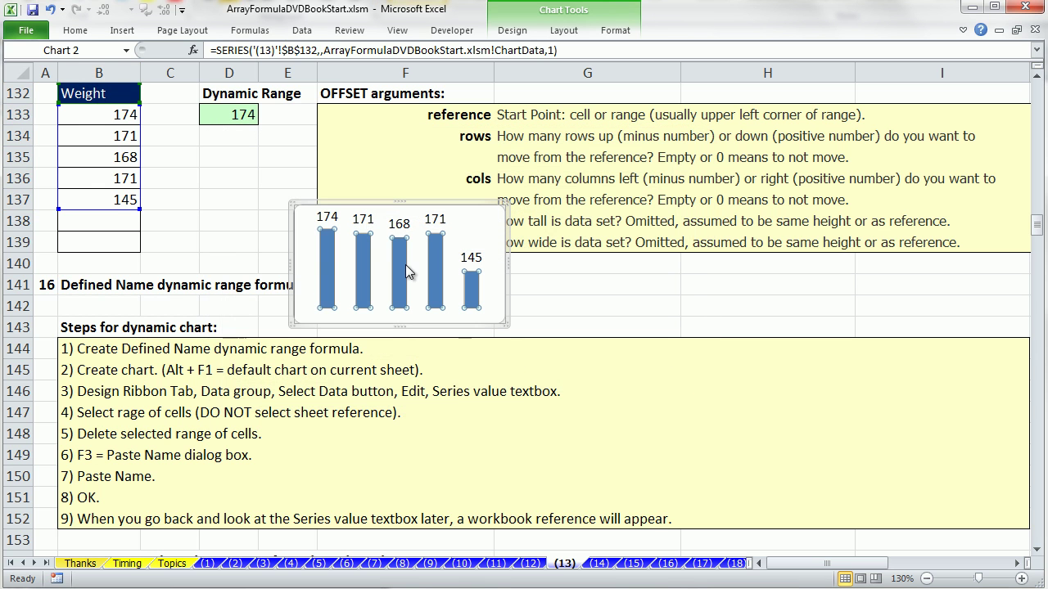
# - Enter a weight of 189 in B138 to test the chart
pyautogui.click(111, 216)
pyautogui.write('189')
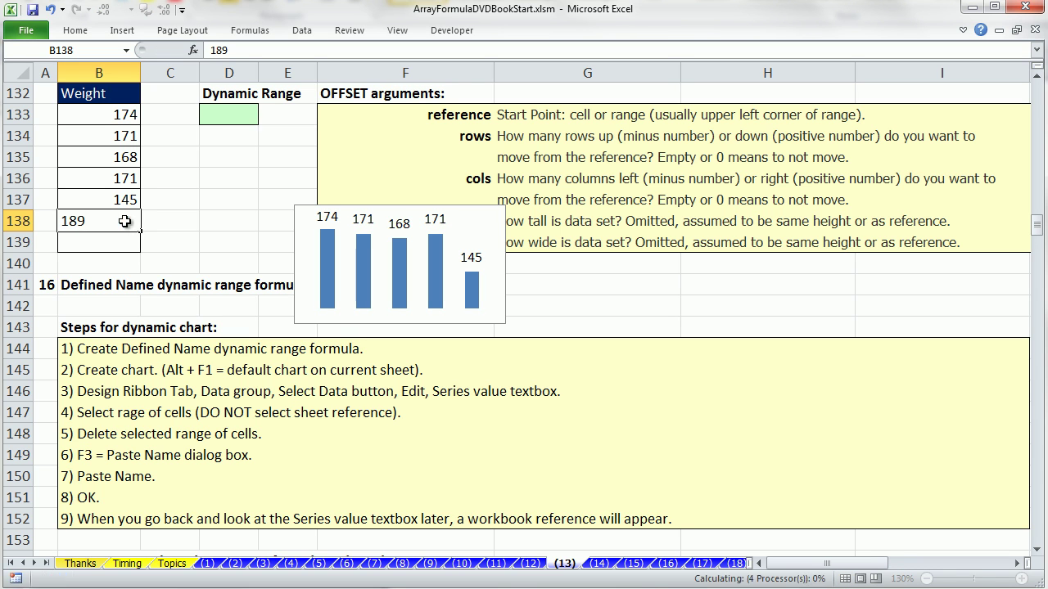
pyautogui.hotkey('ctrl', 'Return')
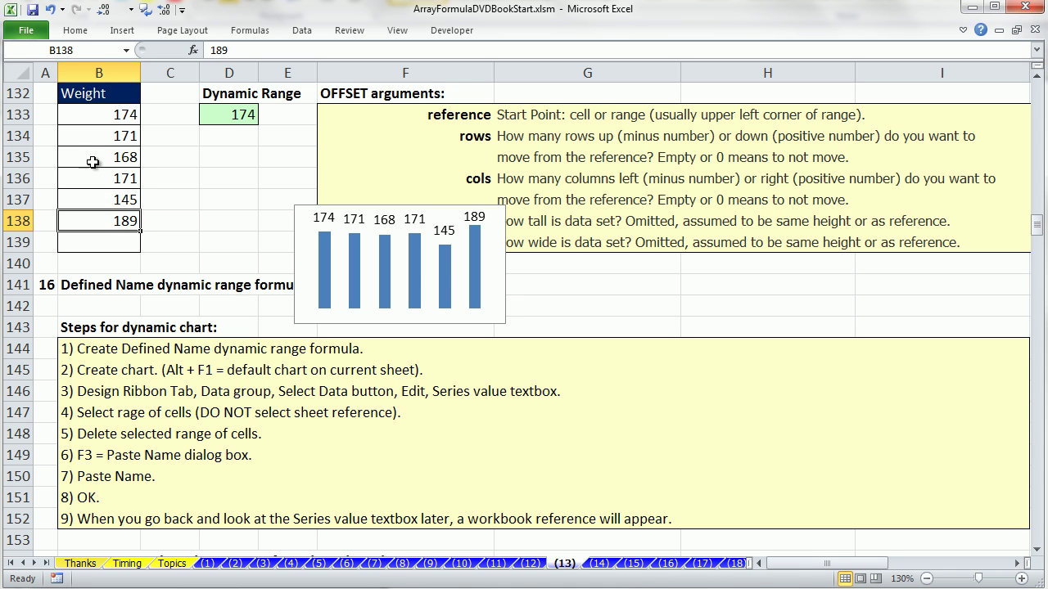
# - Clear the weights in B135:B139 and enter 189 in B135
pyautogui.moveTo(93, 163); pyautogui.dragTo(109, 238)
pyautogui.press('Delete')
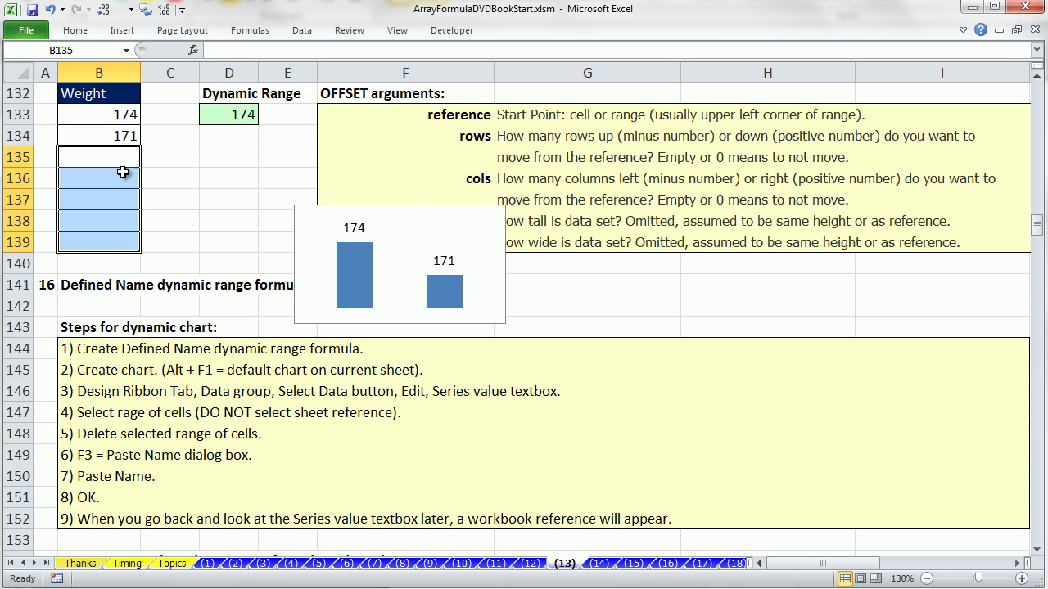
pyautogui.click(120, 160)
pyautogui.write('1')
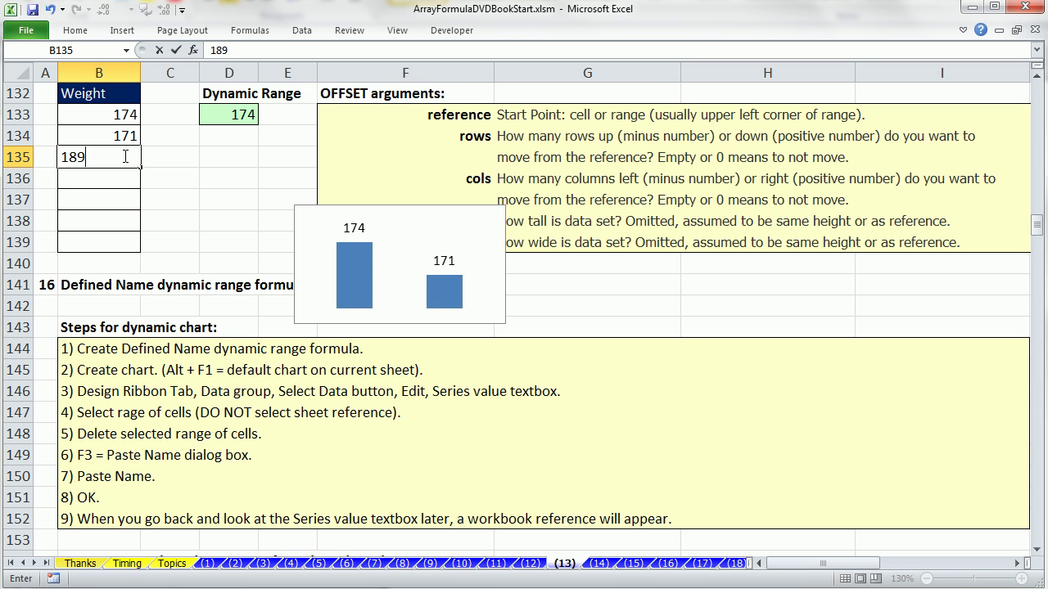
pyautogui.write('89')
pyautogui.press('Return')
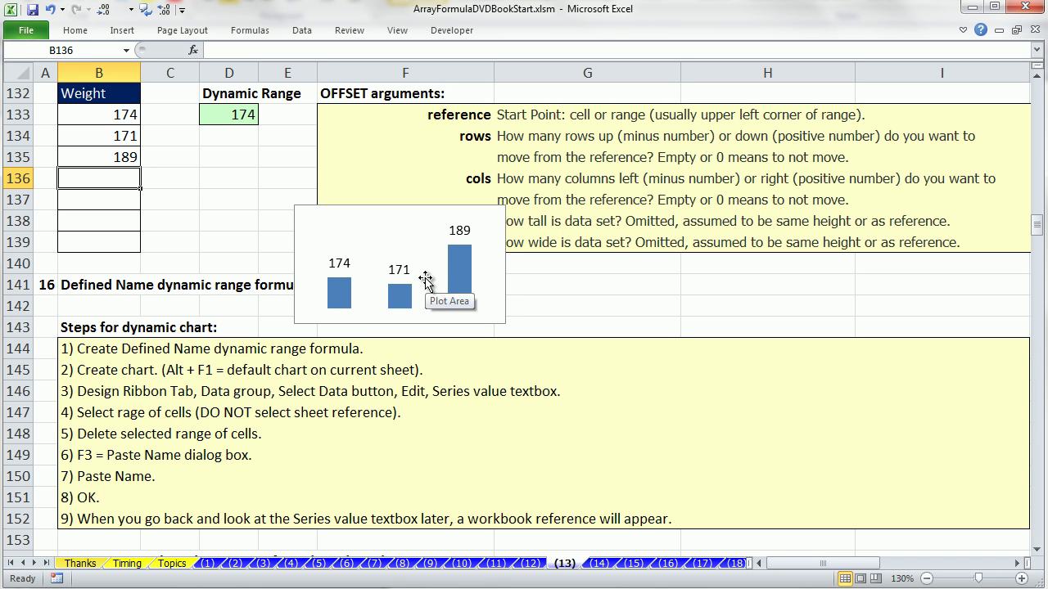
# - Look at the data source settings of the Weight chart and close them without changes
pyautogui.click(422, 232)
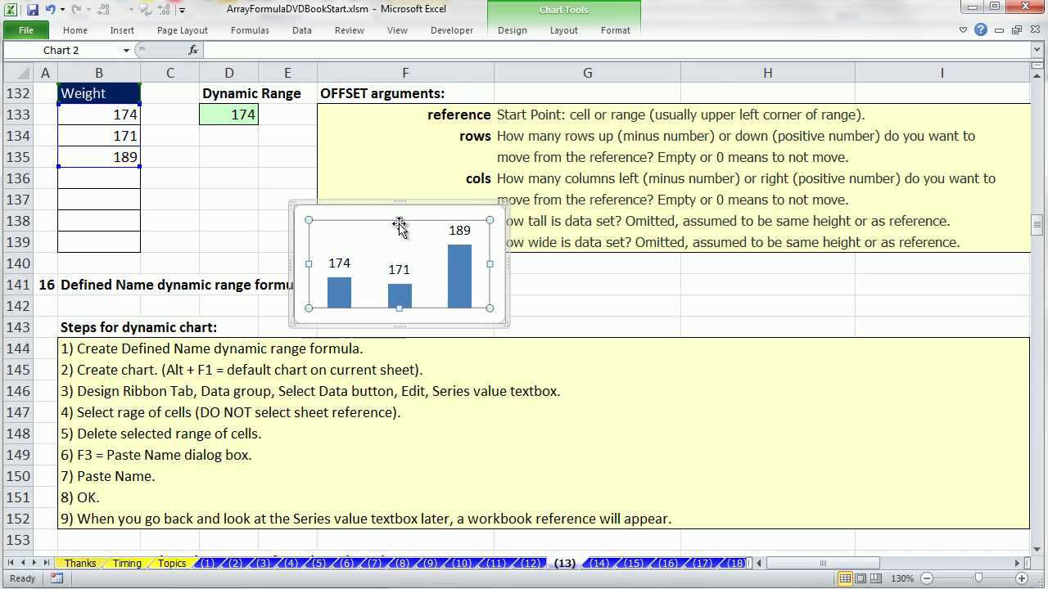
pyautogui.click(516, 32)
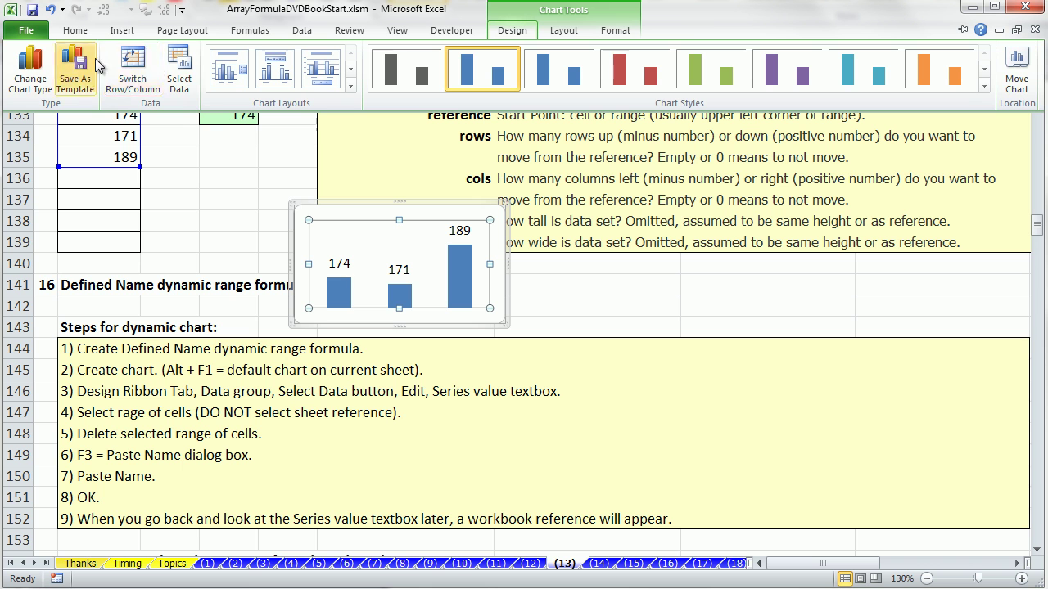
pyautogui.click(186, 85)
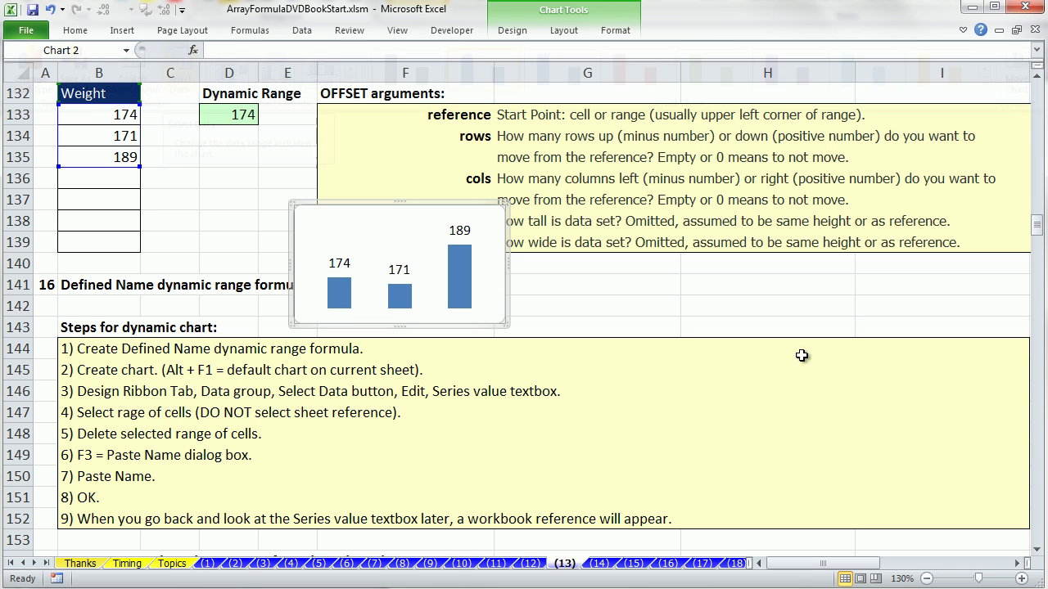
# - Choose Tacoma as the city in F156 and highlight the matching customers in C159:C160
pyautogui.click(1037, 554)
pyautogui.click(1037, 553)
pyautogui.click(1037, 554)
pyautogui.moveTo(1037, 553); pyautogui.dragTo(1037, 553)
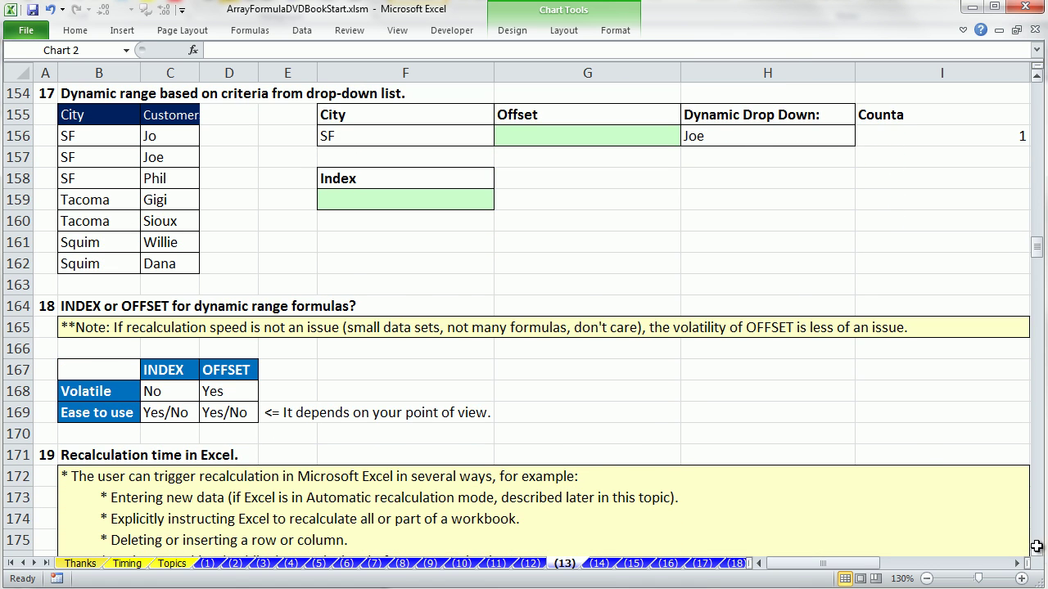
pyautogui.click(346, 137)
pyautogui.click(501, 139)
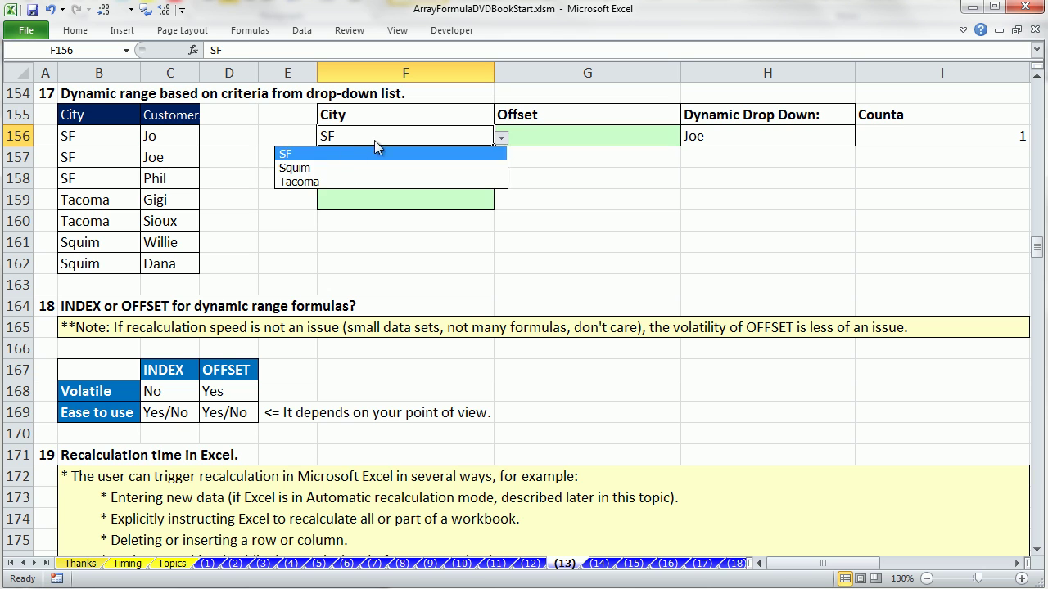
pyautogui.click(343, 180)
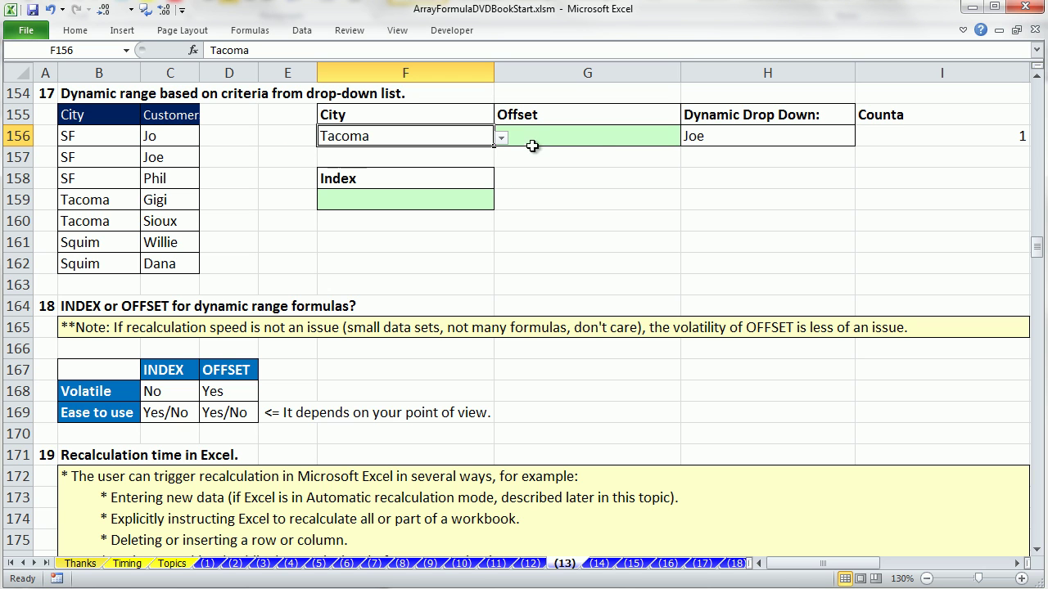
pyautogui.click(612, 164)
pyautogui.click(704, 137)
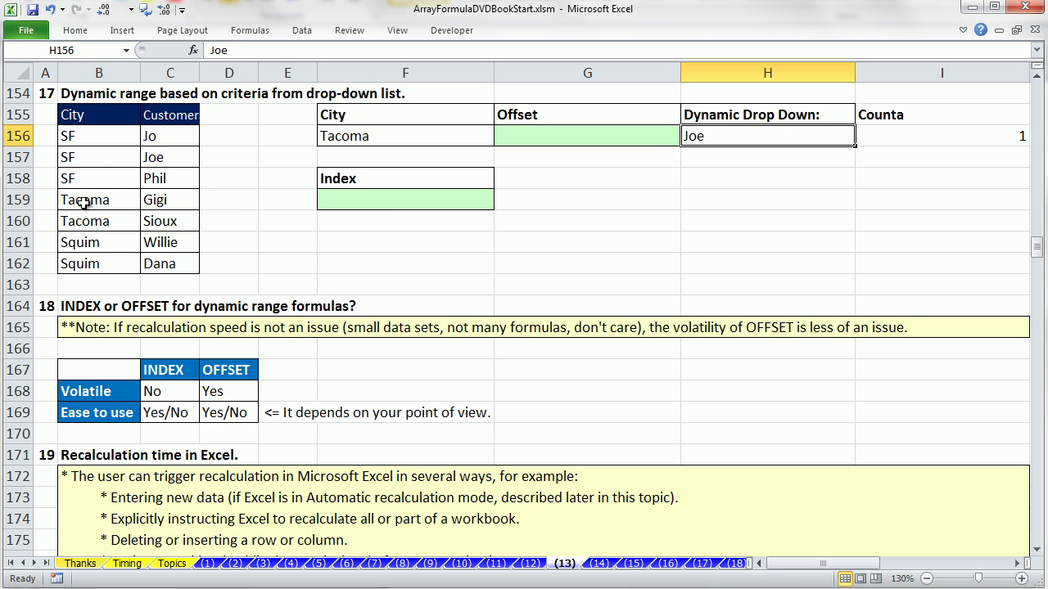
pyautogui.moveTo(163, 200); pyautogui.dragTo(168, 221)
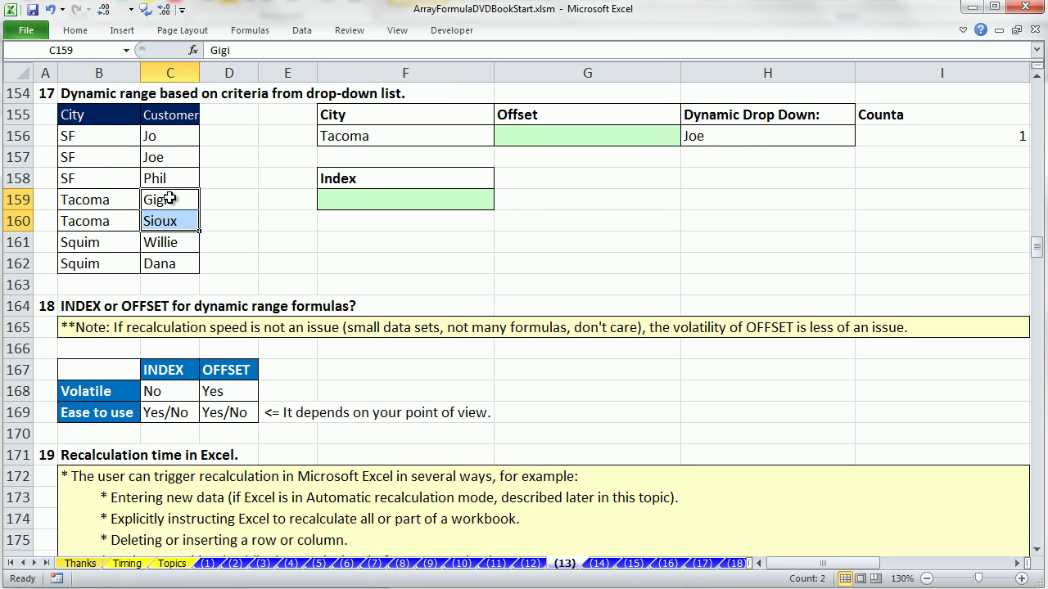
# - Set the city in F156 to SF and highlight the matching customers in C156:C158
pyautogui.click(364, 145)
pyautogui.click(501, 138)
pyautogui.click(311, 150)
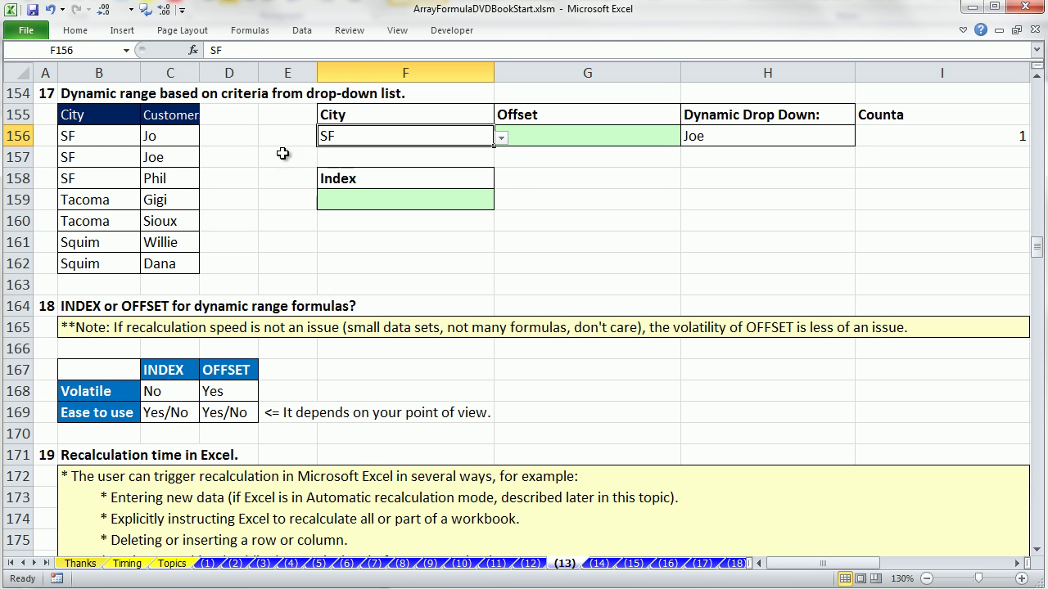
pyautogui.moveTo(169, 135); pyautogui.dragTo(175, 177)
# - Clear the Dynamic Drop Down cell H156 and the Counta cell I156
pyautogui.click(724, 136)
pyautogui.press('Delete')
pyautogui.click(940, 135)
pyautogui.press('Delete')
# - Start an OFFSET formula in the Offset cell G156 with the absolute reference $C$155 as its starting point
pyautogui.click(524, 140)
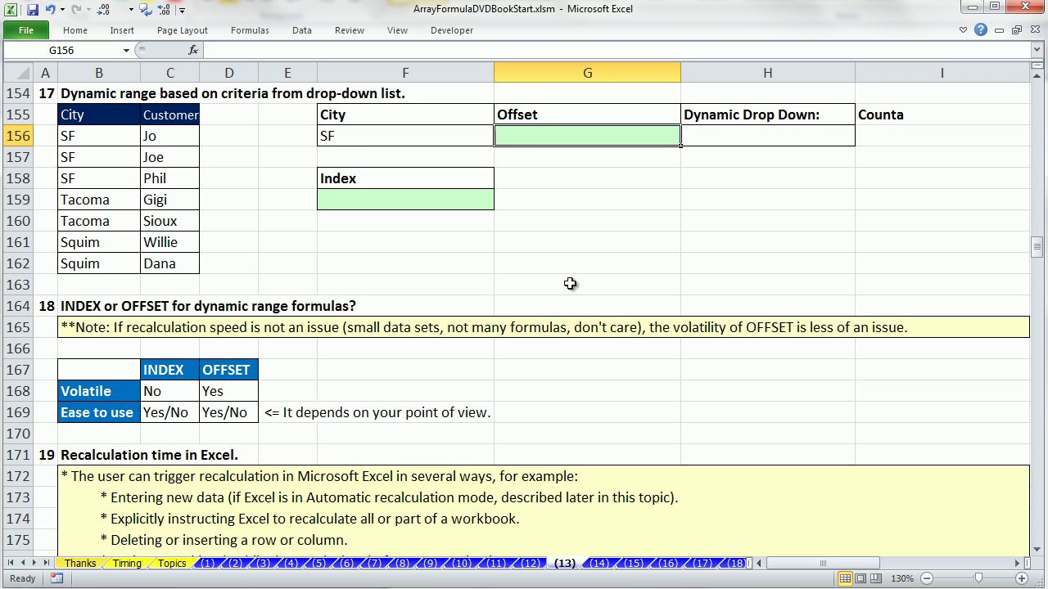
pyautogui.write('=of')
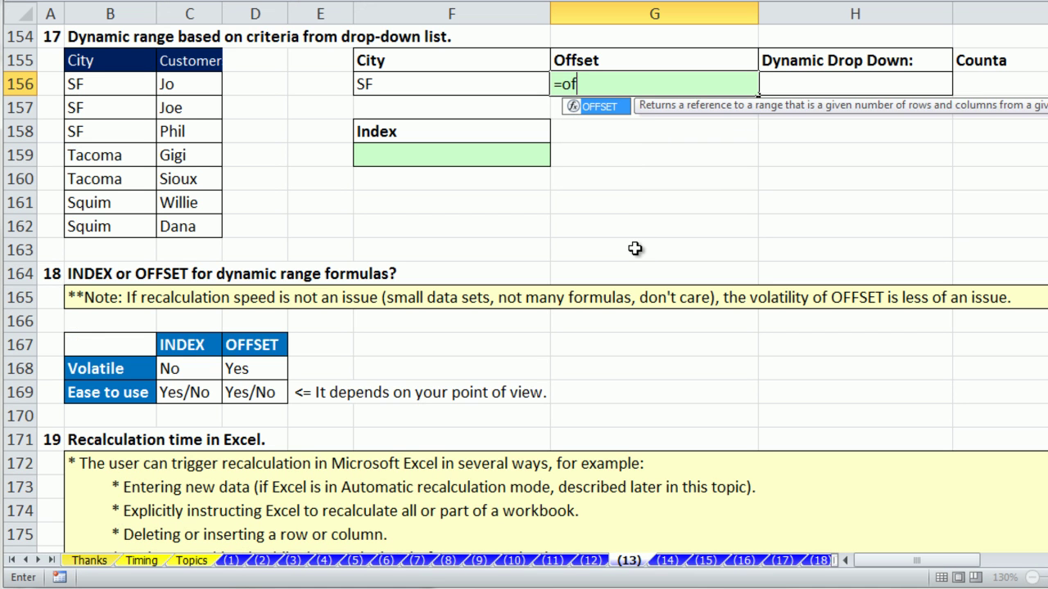
pyautogui.press('Tab')
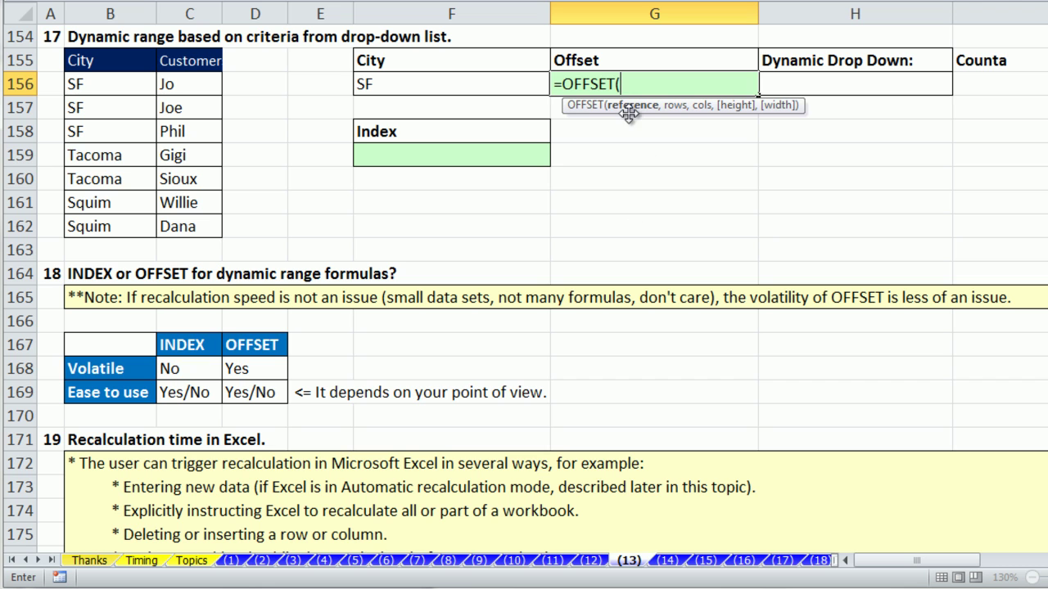
pyautogui.click(189, 62)
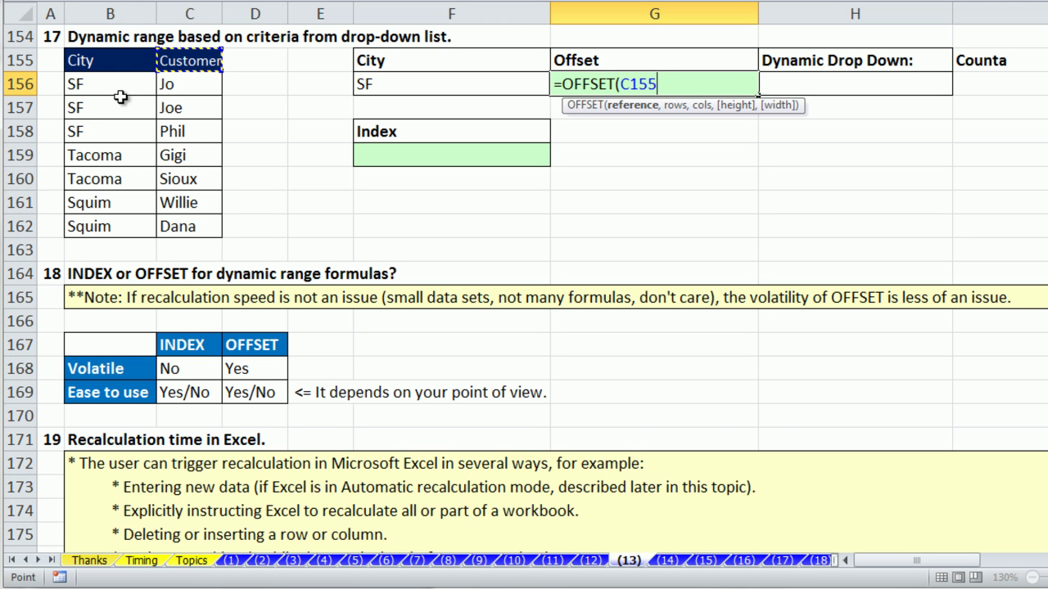
pyautogui.press('F4')
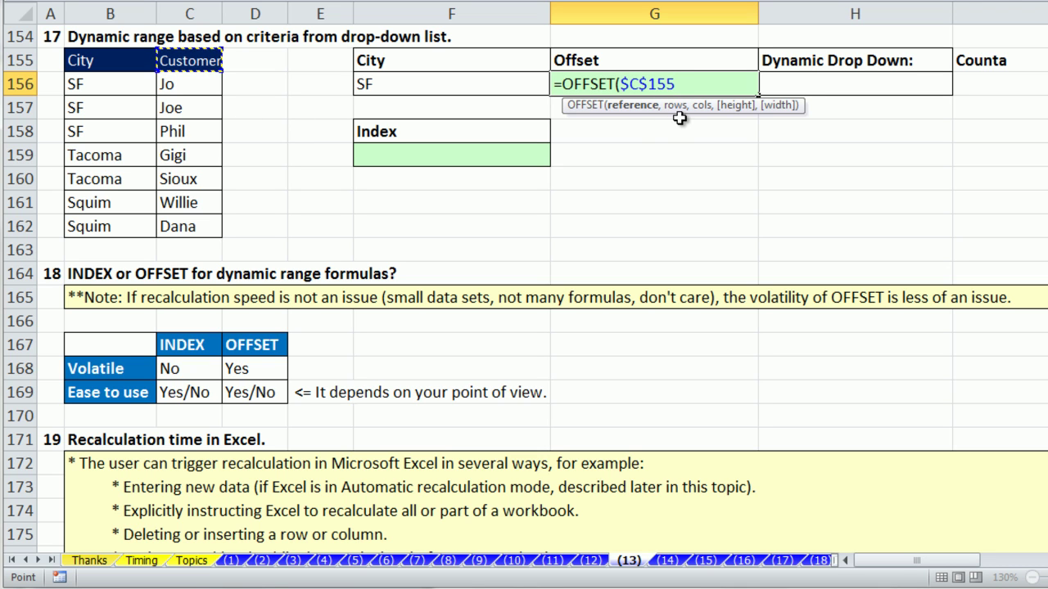
pyautogui.write(',')
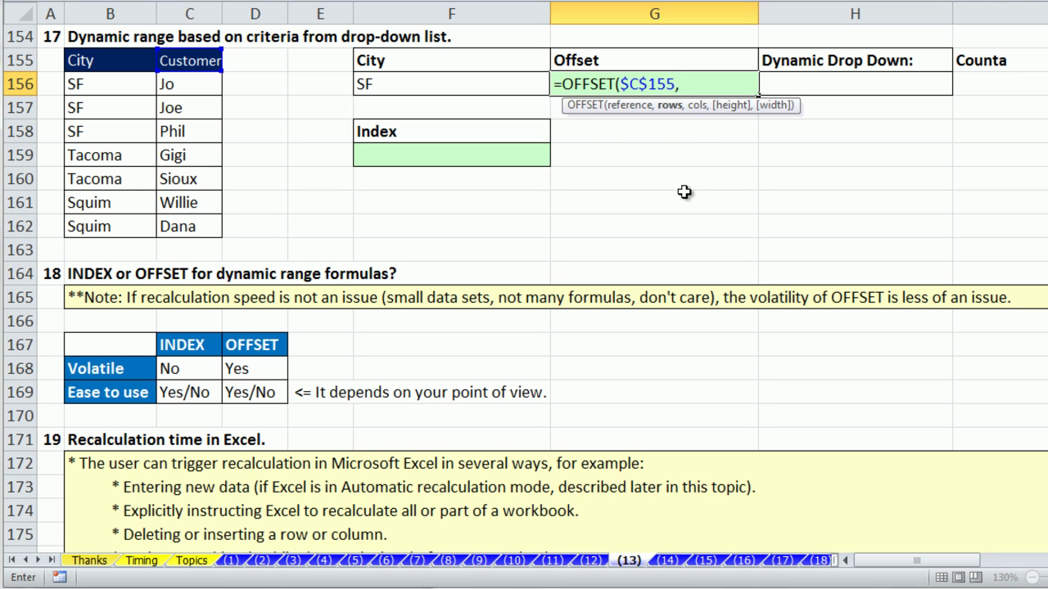
# - Add MATCH($F$156,$B$156:$B$162,0) as the rows argument of the OFFSET formula and leave the cols argument empty
pyautogui.write('ma')
pyautogui.press('Tab')
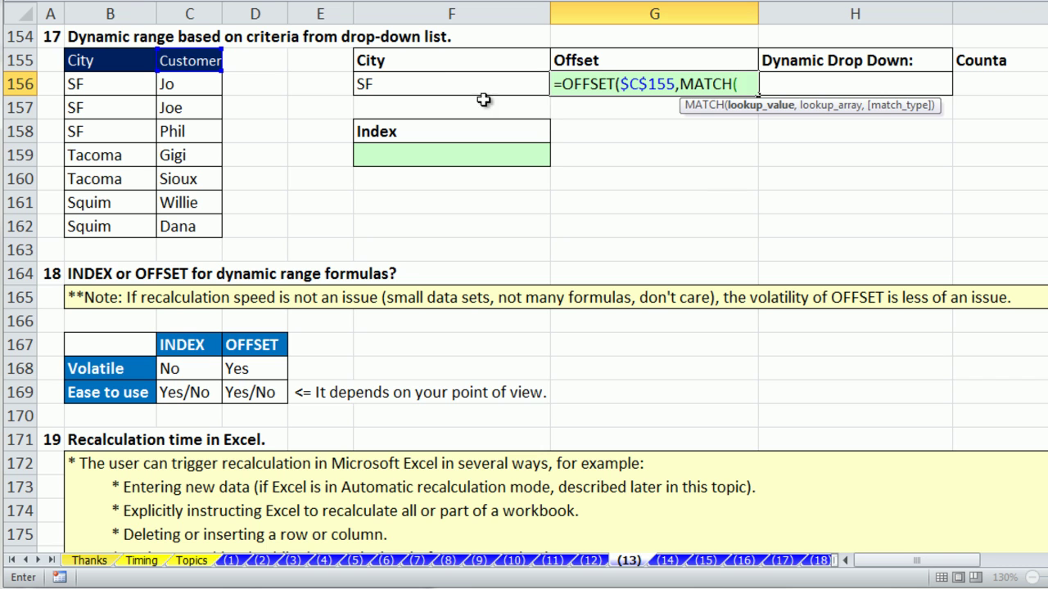
pyautogui.click(440, 81)
pyautogui.press('F4')
pyautogui.write(',')
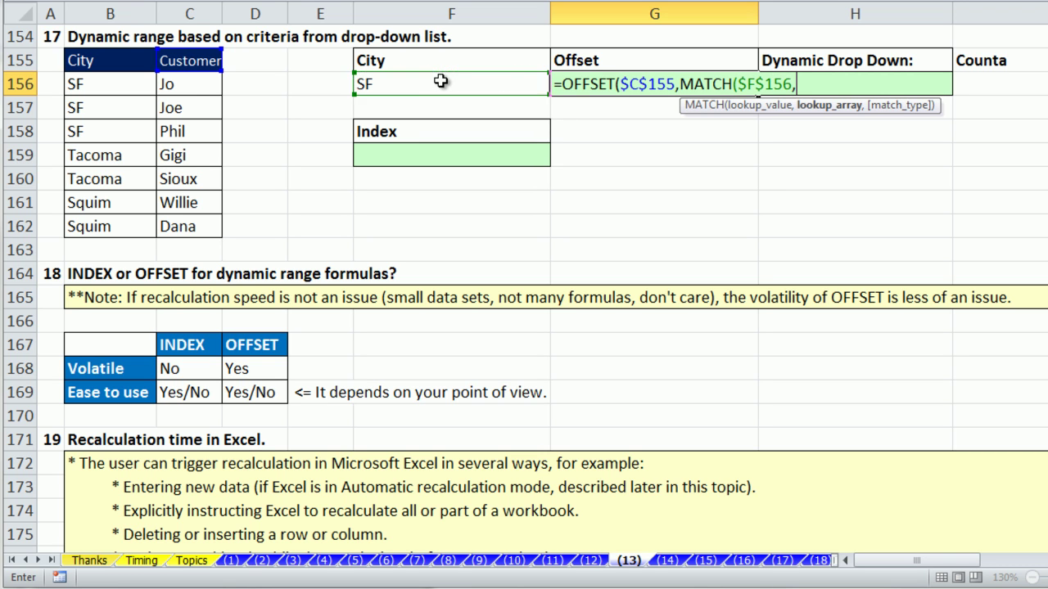
pyautogui.moveTo(104, 82); pyautogui.dragTo(129, 223)
pyautogui.press('F4')
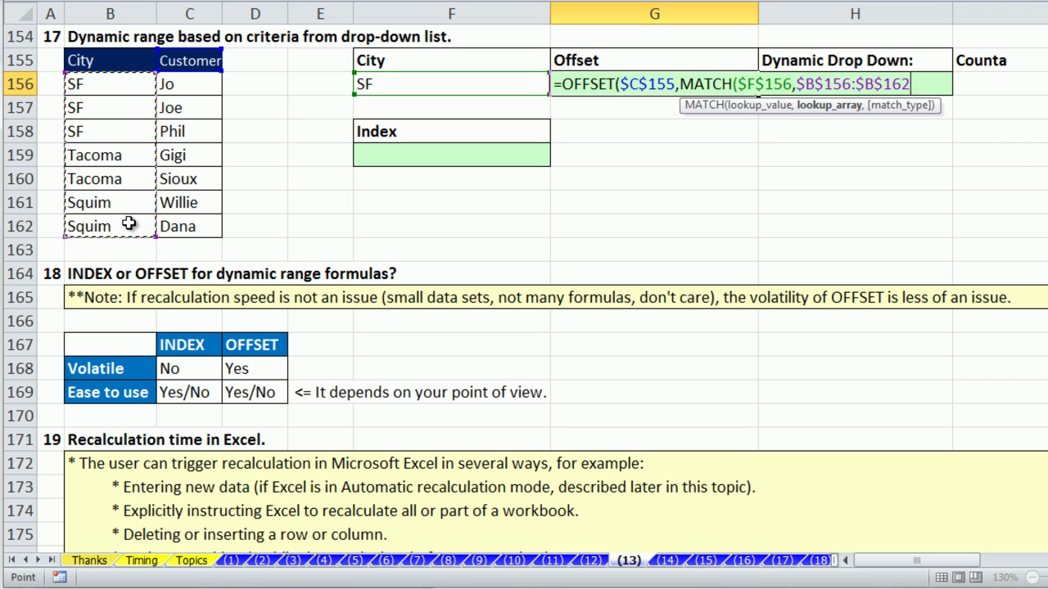
pyautogui.write(',0')
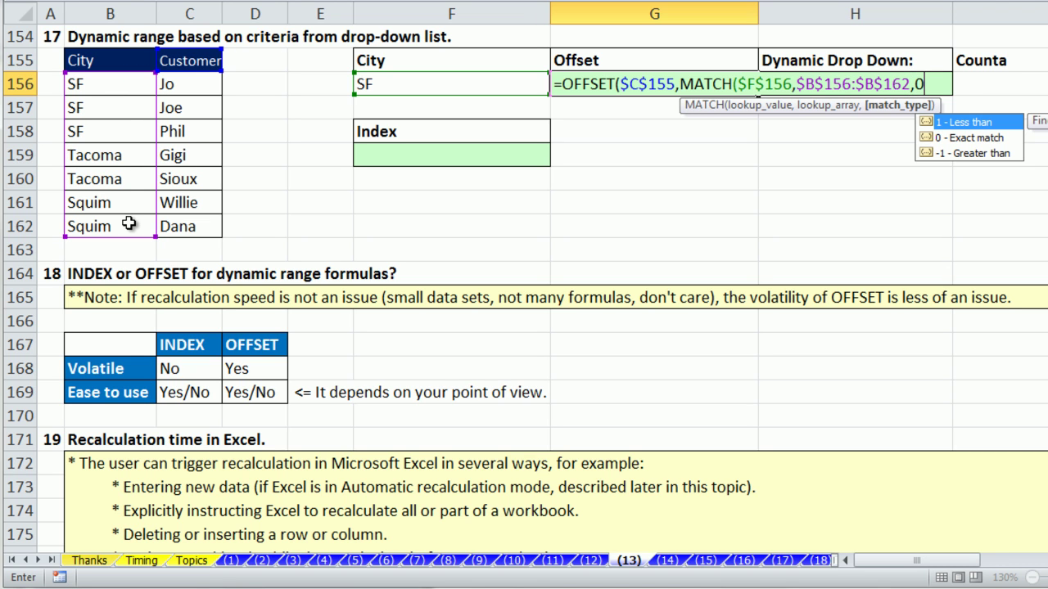
pyautogui.write(')')
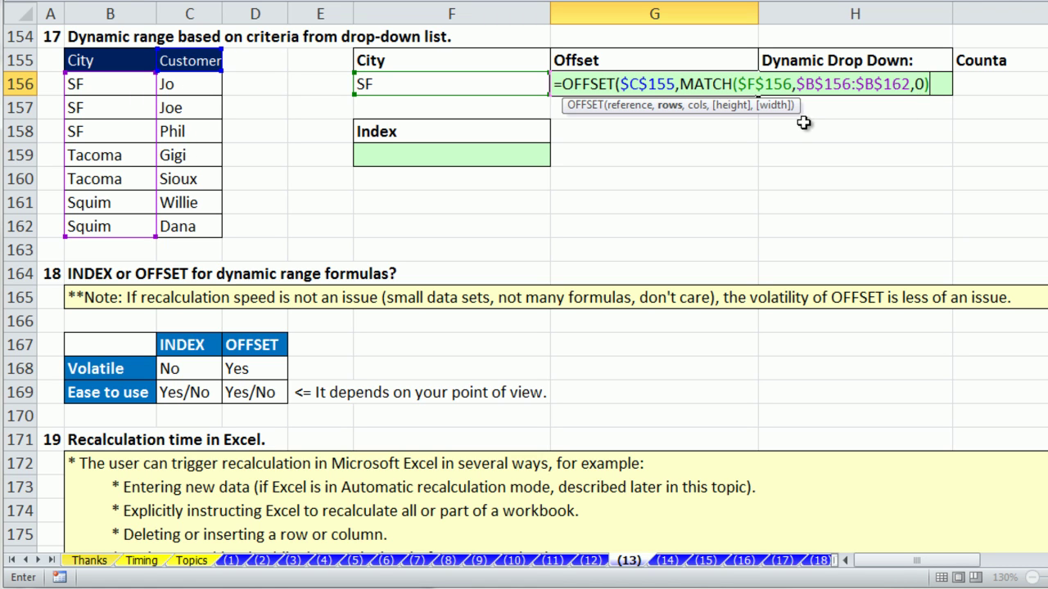
pyautogui.write(',')
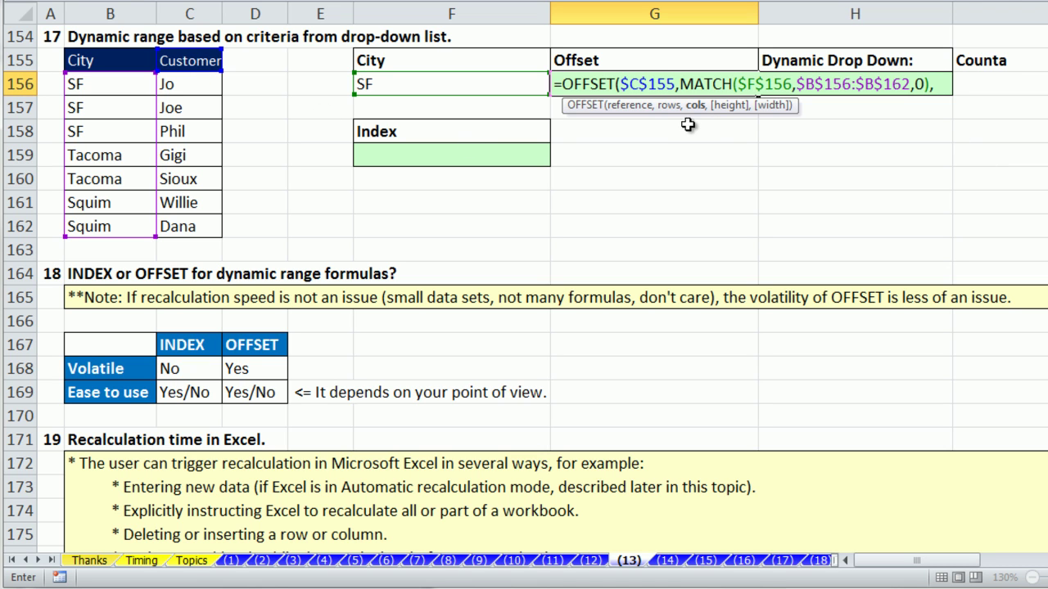
pyautogui.write(',')
pyautogui.moveTo(756, 114); pyautogui.dragTo(851, 123)
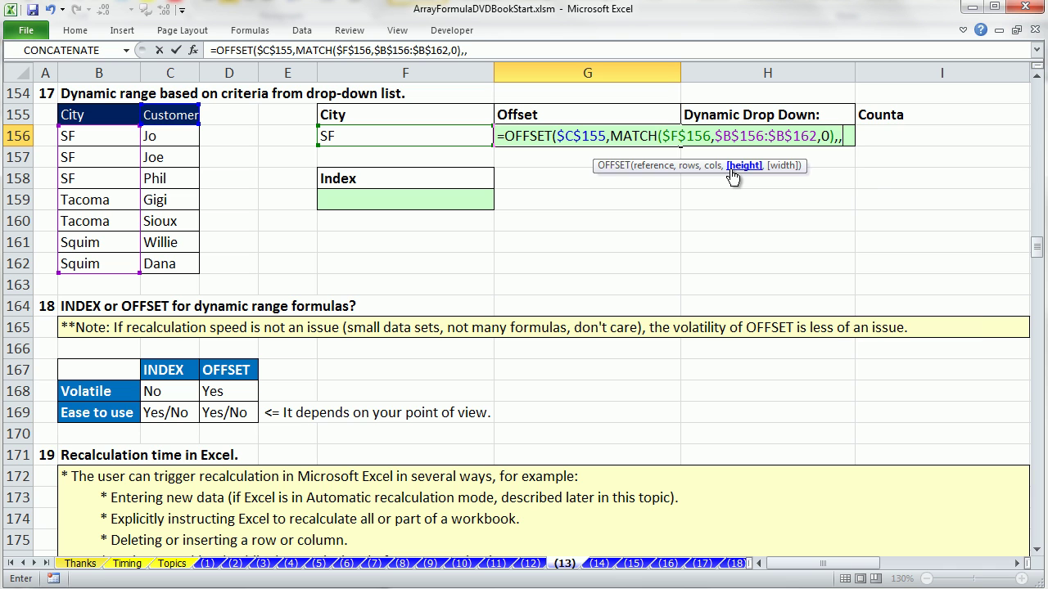
# - Add COUNTIF($B$156:$B$162,$F$156) as the height argument of the OFFSET formula
pyautogui.write('counti')
pyautogui.press('Tab')
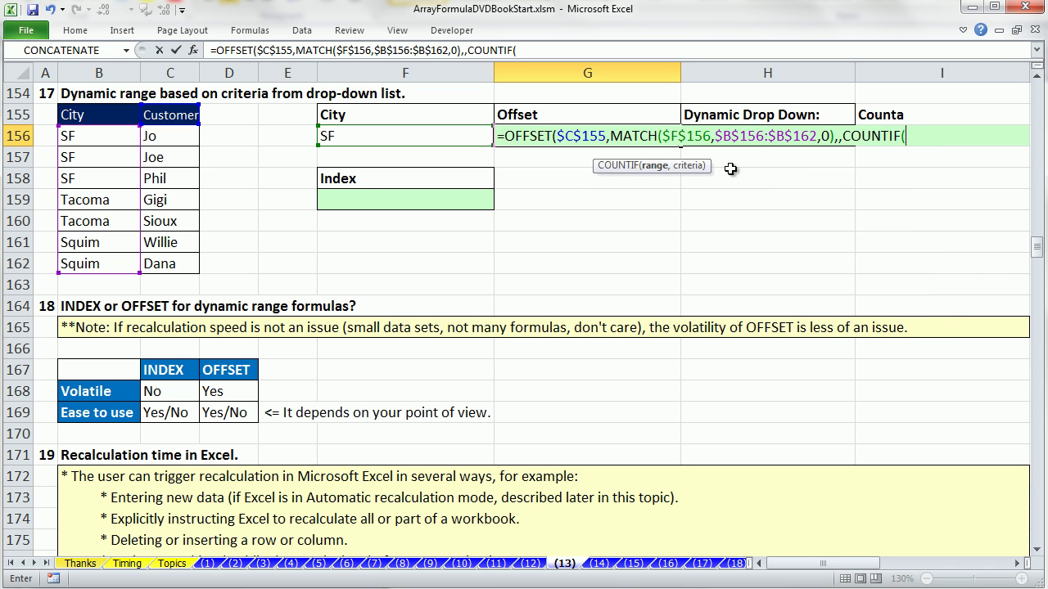
pyautogui.moveTo(73, 138); pyautogui.dragTo(86, 261)
pyautogui.press('F4')
pyautogui.write(',')
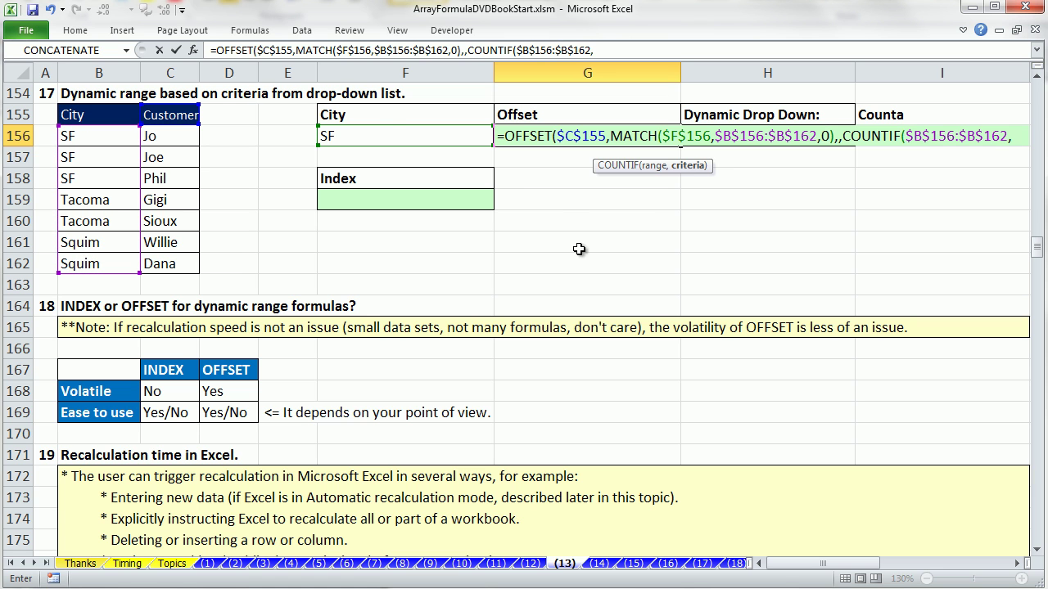
pyautogui.click(399, 135)
pyautogui.press('F4')
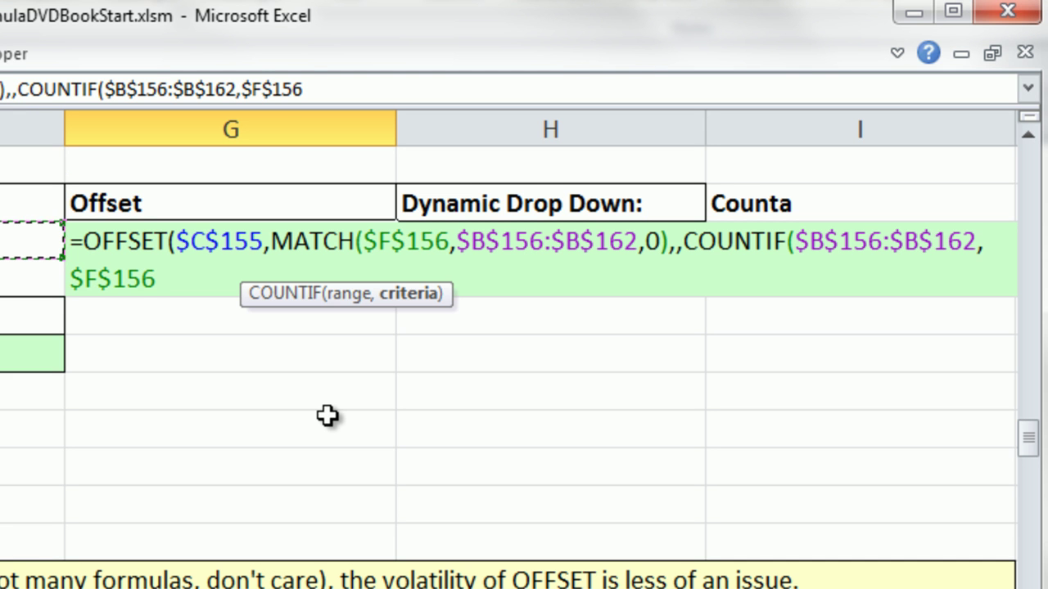
pyautogui.write(')')
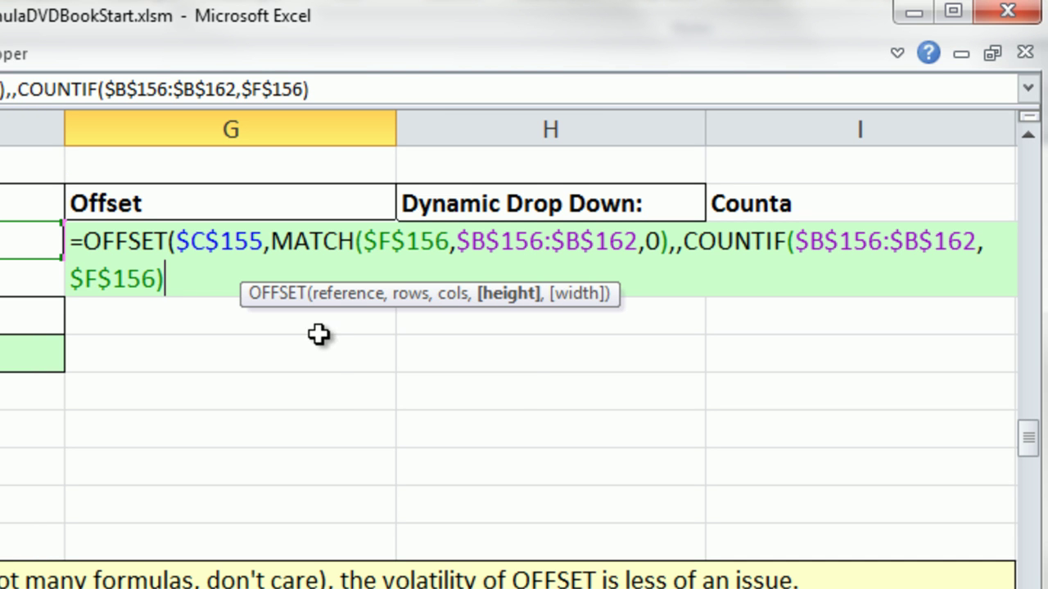
pyautogui.moveTo(251, 304); pyautogui.dragTo(85, 337)
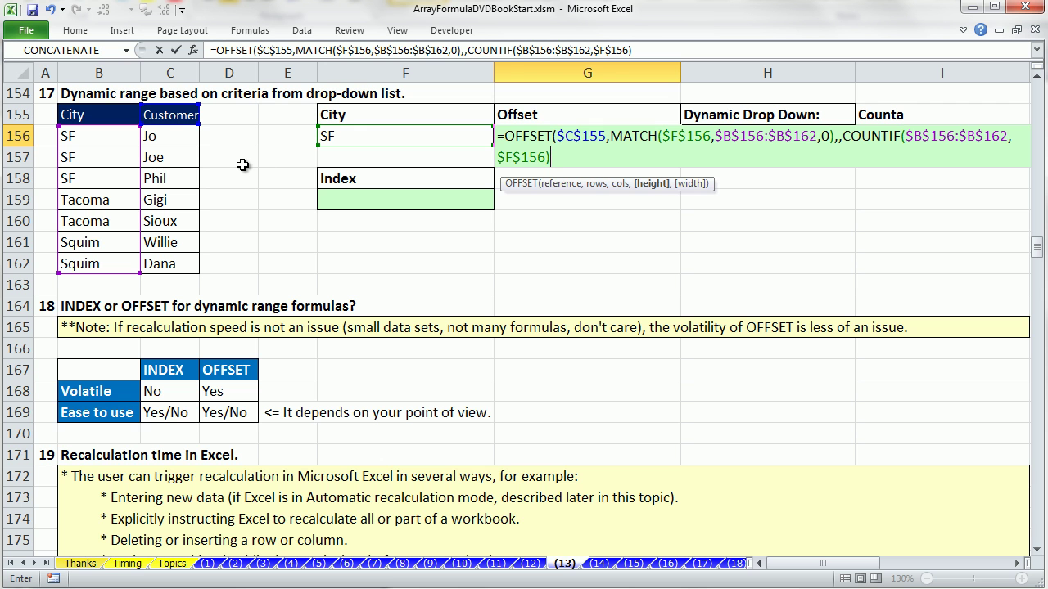
# - Close the OFFSET formula without a width, preview its evaluated array, restore the formula and enter it in G156 as an array formula
pyautogui.write(',')
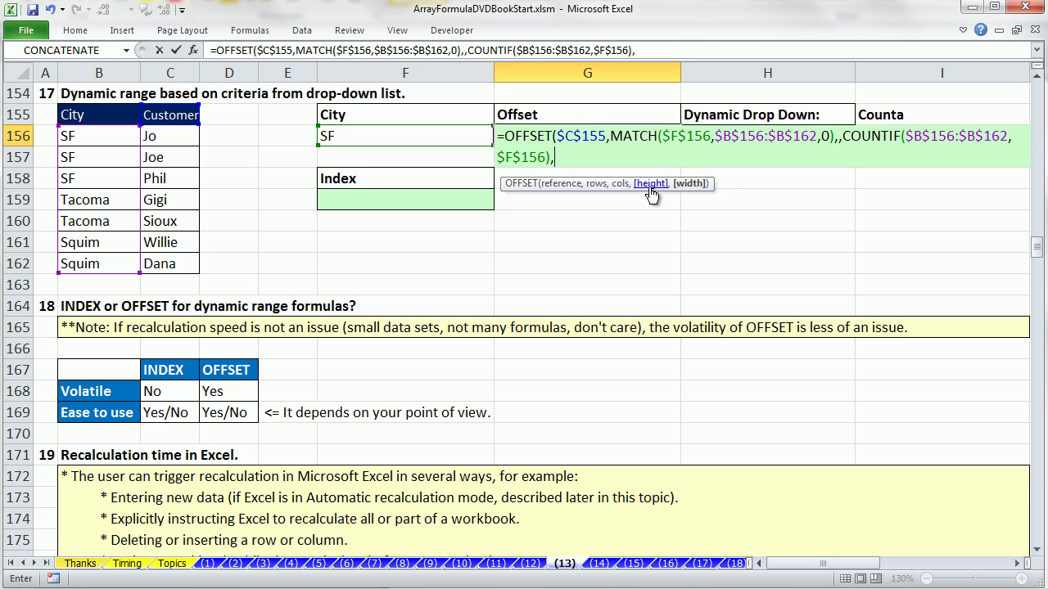
pyautogui.press('BackSpace')
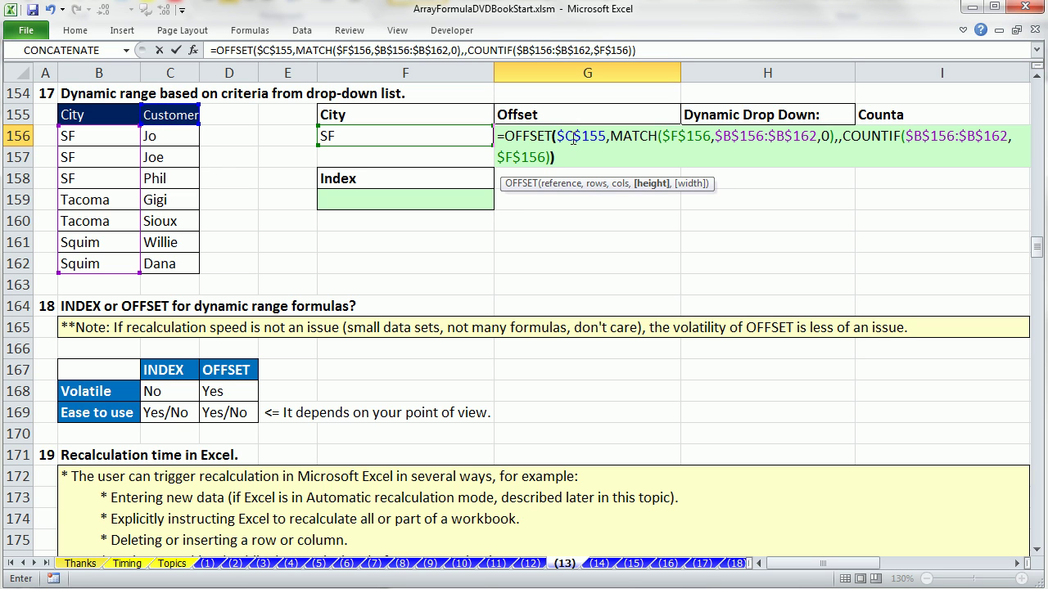
pyautogui.moveTo(567, 157); pyautogui.dragTo(497, 136)
pyautogui.press('F9')
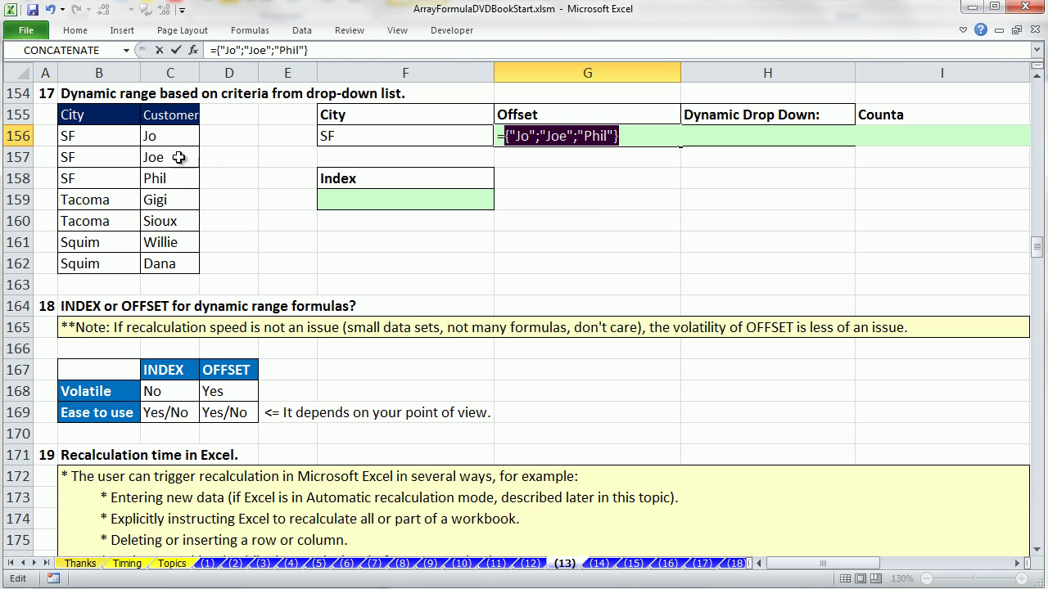
pyautogui.hotkey('ctrl', 'z')
pyautogui.hotkey('ctrl', 'shift', 'Return')
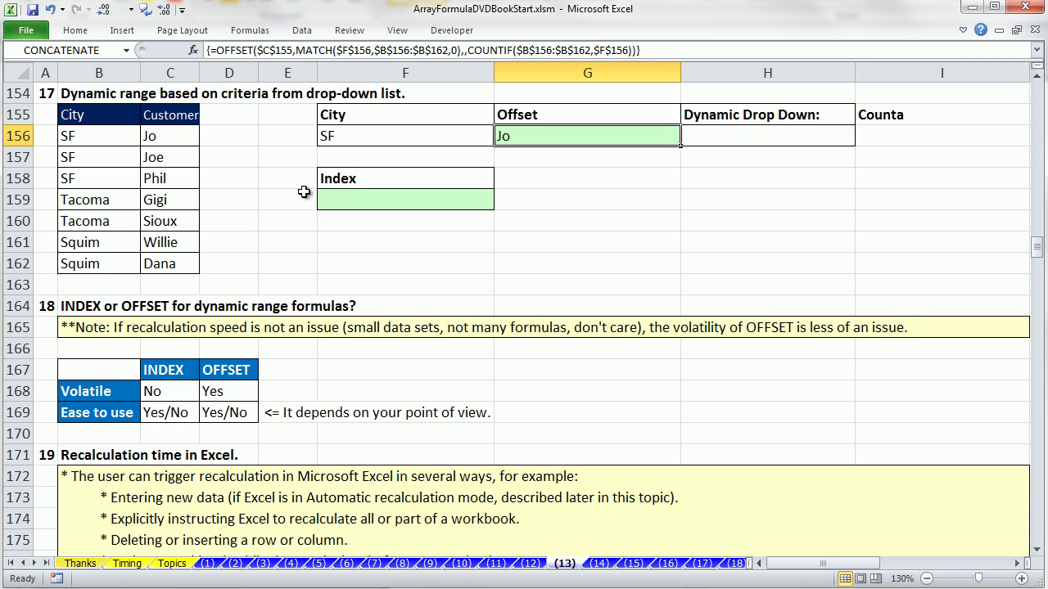
# - Choose Tacoma as the city in F156 to test the OFFSET formula
pyautogui.click(402, 132)
pyautogui.click(503, 139)
pyautogui.click(327, 182)
pyautogui.click(328, 186)
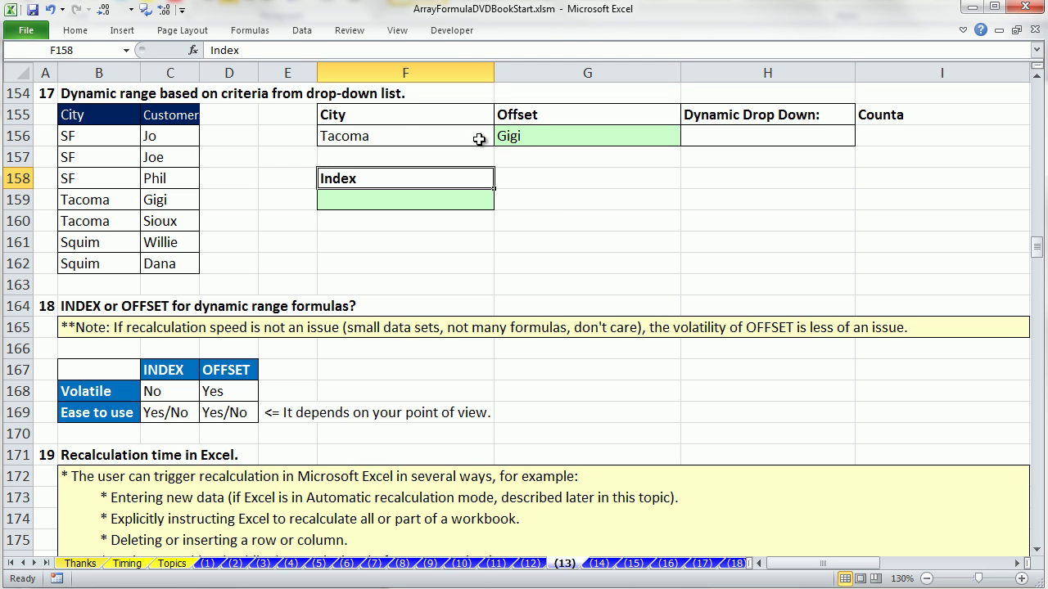
# - Evaluate the whole OFFSET formula in G156 to check its array, then restore it and re-enter it as an array formula
pyautogui.doubleClick(544, 136)
pyautogui.hotkey('ctrl', 'shift', 'Home')
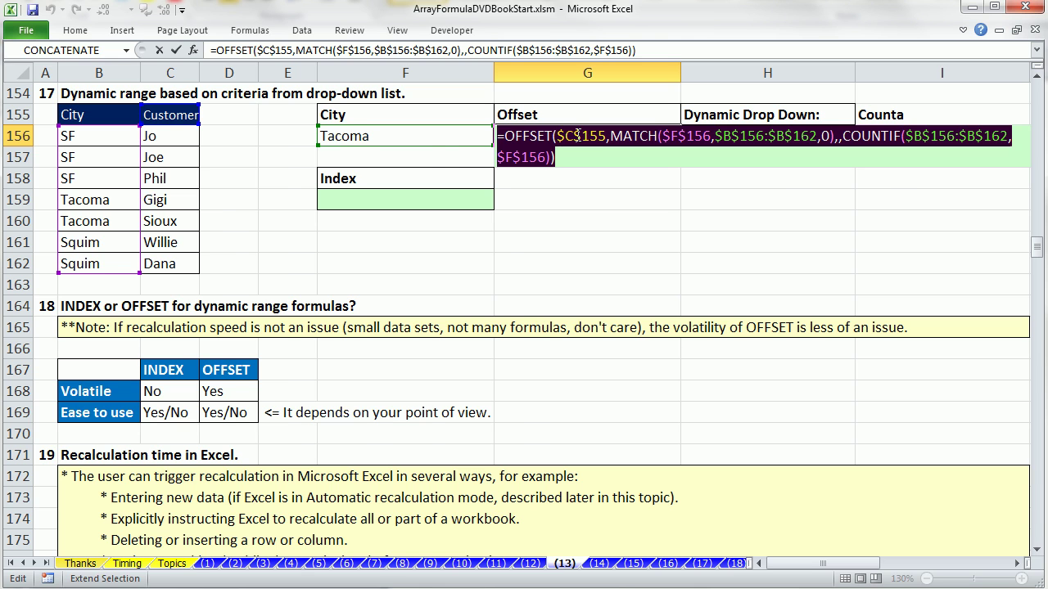
pyautogui.press('F9')
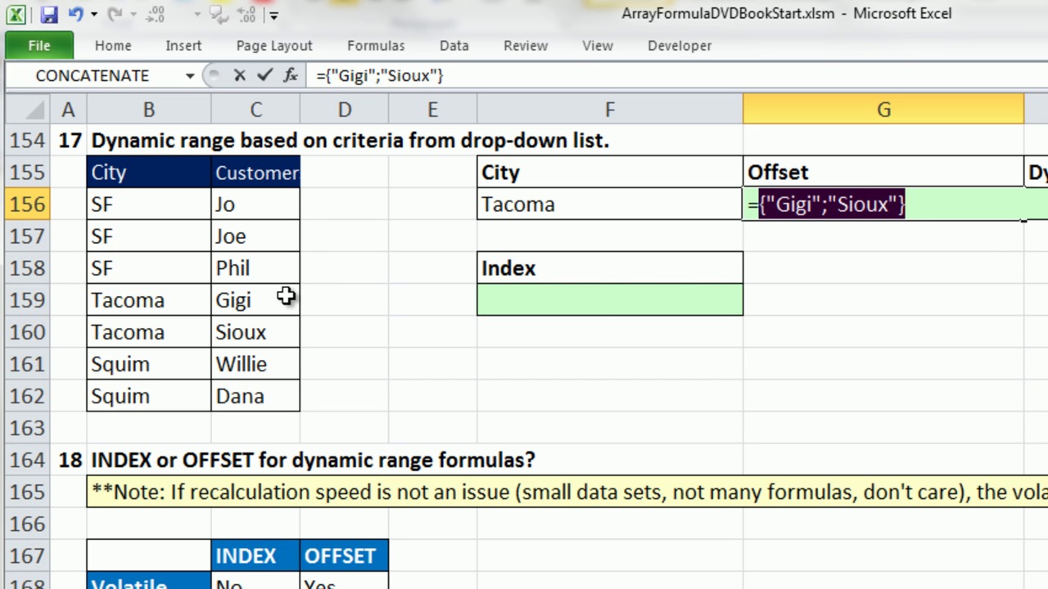
pyautogui.hotkey('ctrl', 'z')
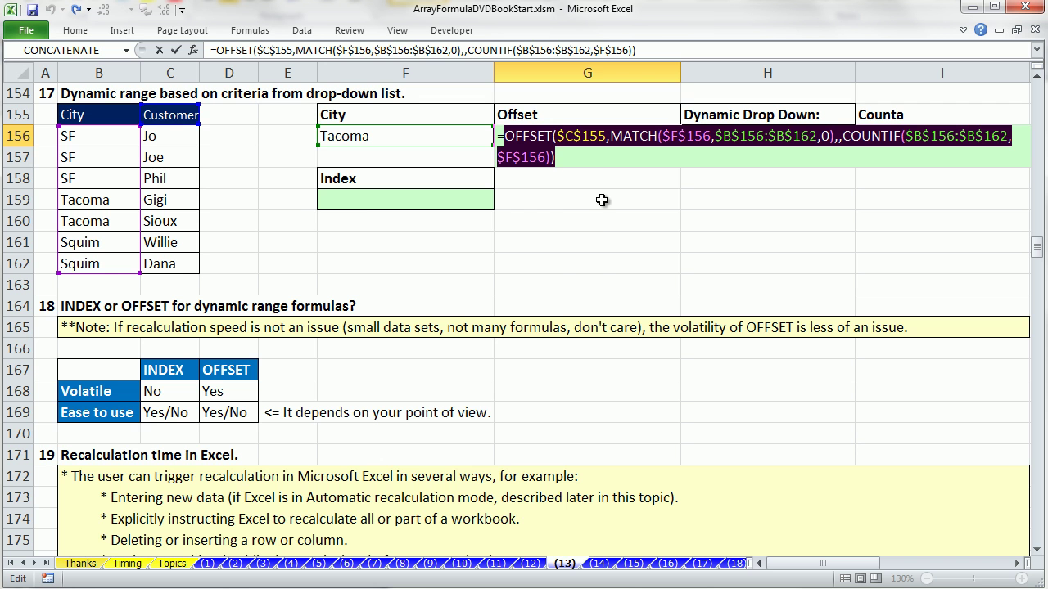
pyautogui.hotkey('ctrl', 'shift', 'Return')
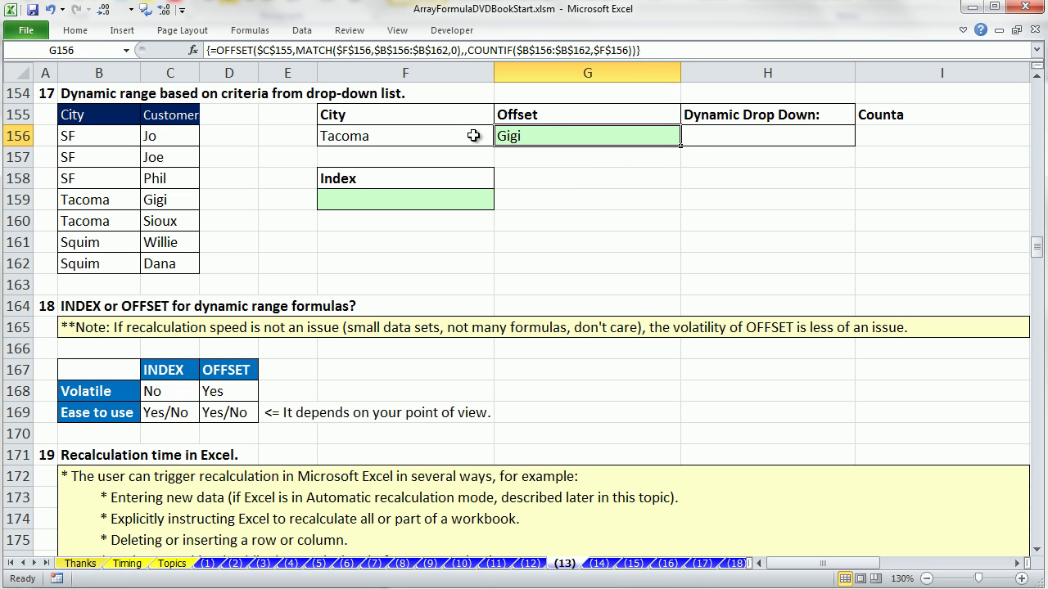
# - Set the city in F156 back to SF and select the empty Index cell F159
pyautogui.click(469, 135)
pyautogui.click(500, 137)
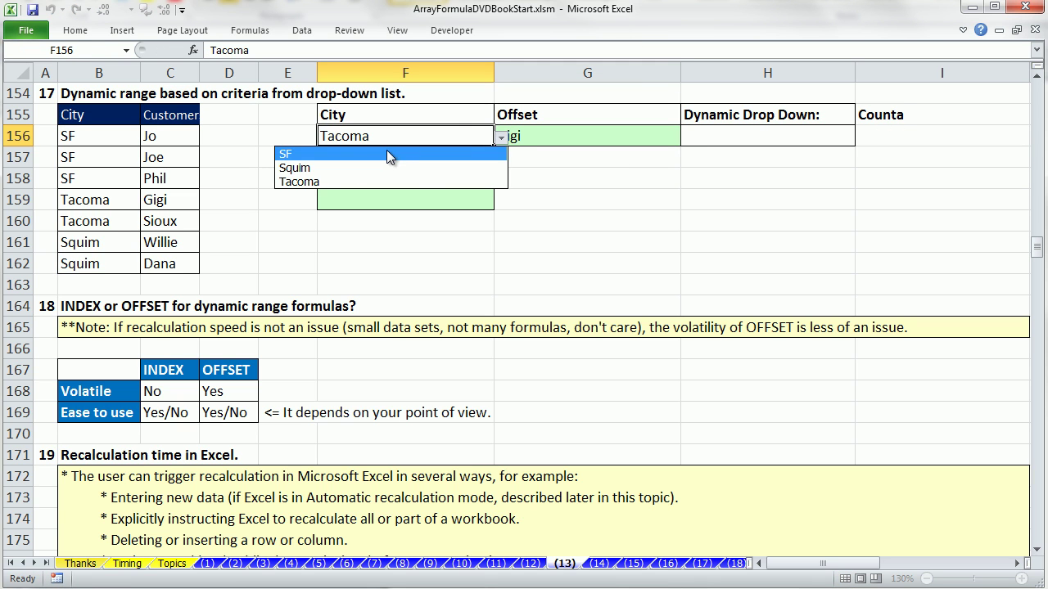
pyautogui.click(382, 150)
pyautogui.click(417, 198)
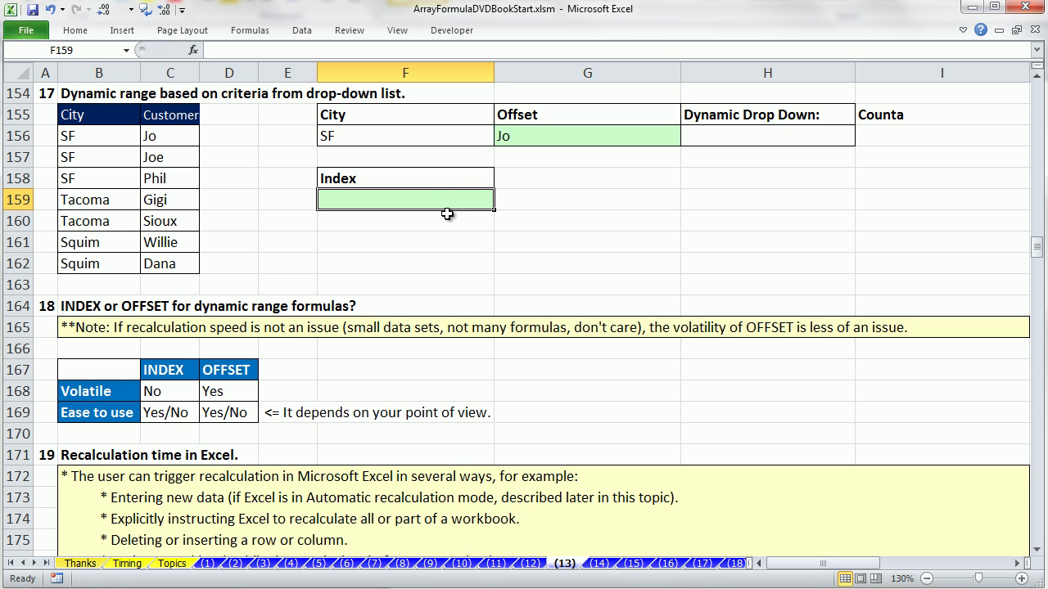
# - Review the OFFSET array formula in G156 and look through the INDEX or OFFSET comparison and the recalculation notes below
pyautogui.click(598, 136)
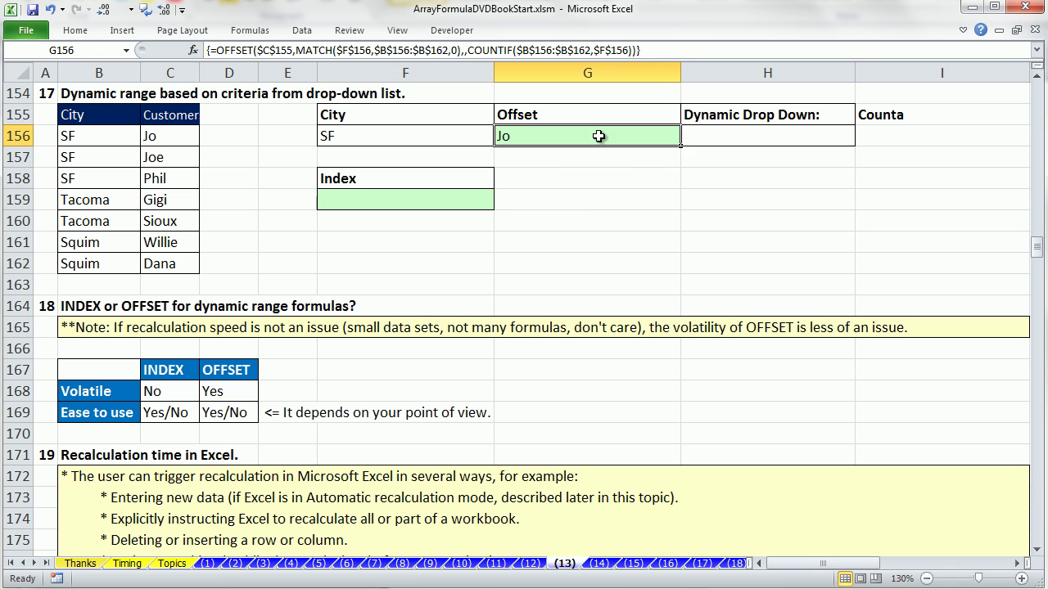
pyautogui.press('F2')
pyautogui.hotkey('ctrl', 'shift', 'Return')
pyautogui.click(376, 205)
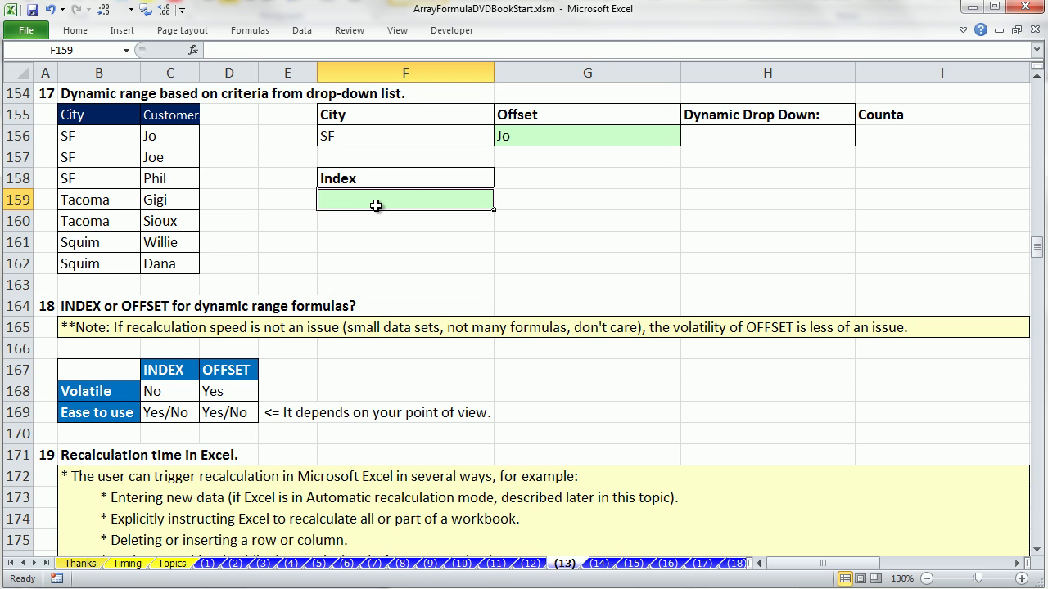
pyautogui.click(524, 136)
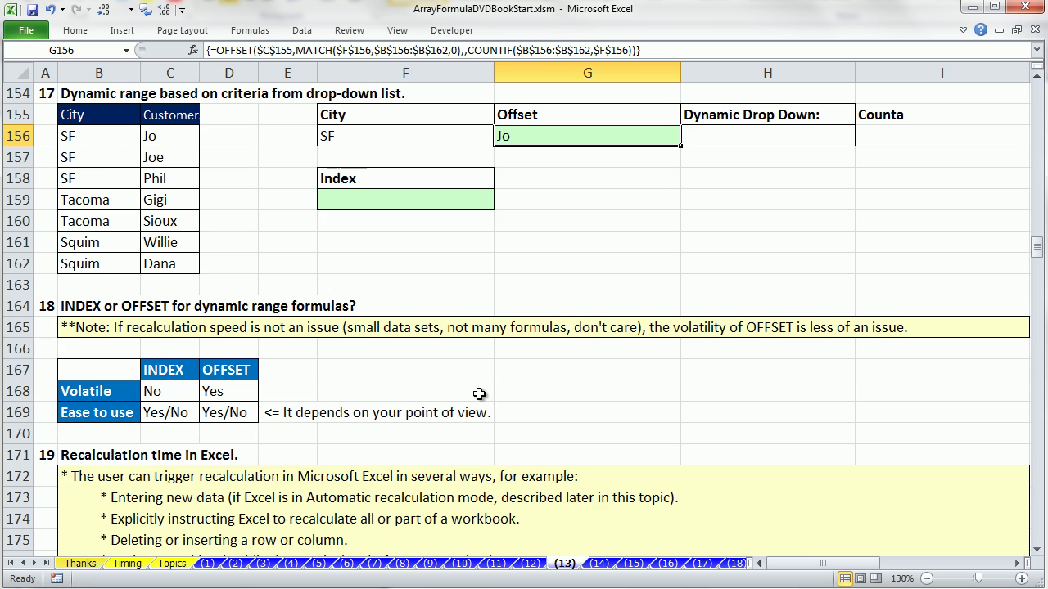
pyautogui.scroll(-1, 566, 384)
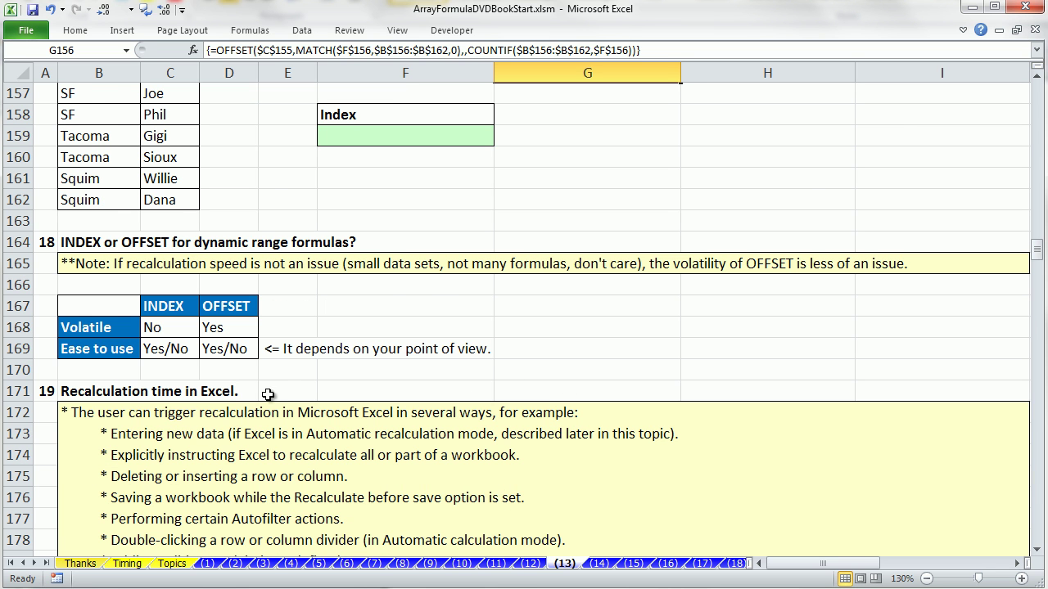
pyautogui.scroll(-1, 274, 399)
pyautogui.scroll(-1, 280, 402)
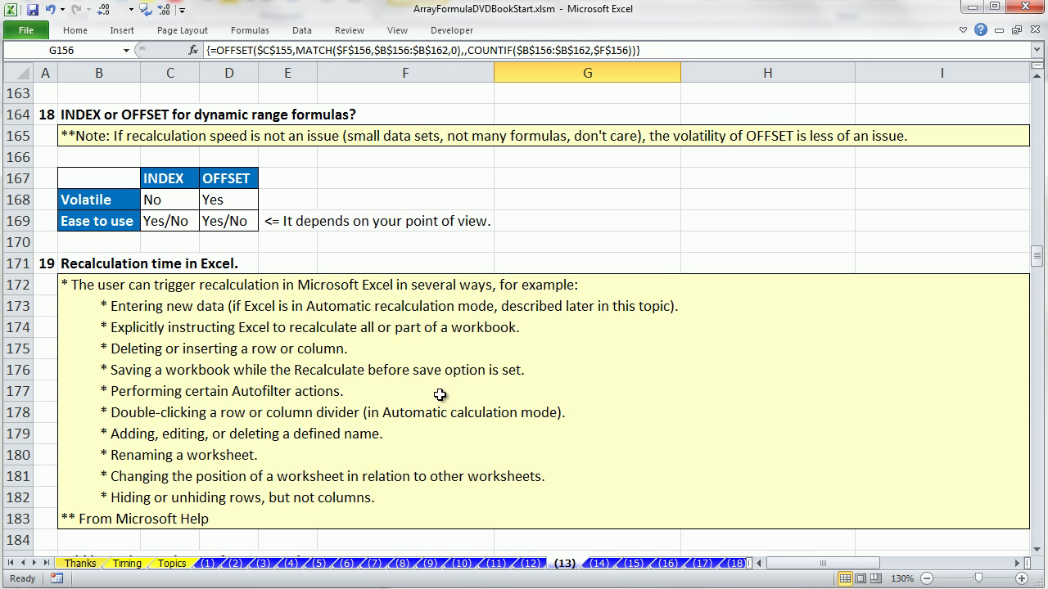
pyautogui.scroll(4, 440, 395)
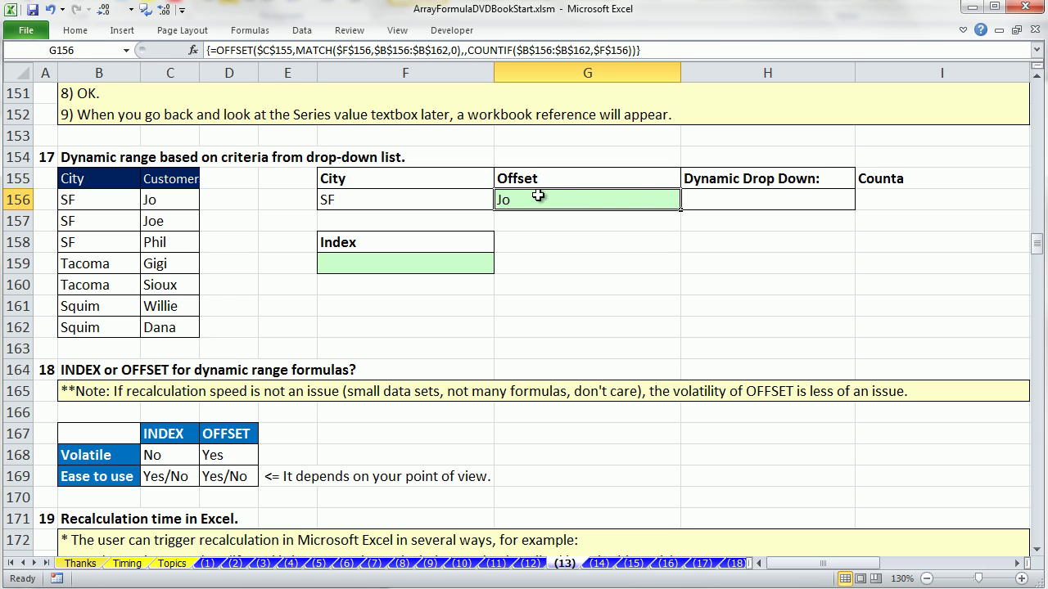
# - Review the references in the OFFSET formula in G156, re-enter it as an array formula, and select the Index cell F159
pyautogui.doubleClick(539, 200)
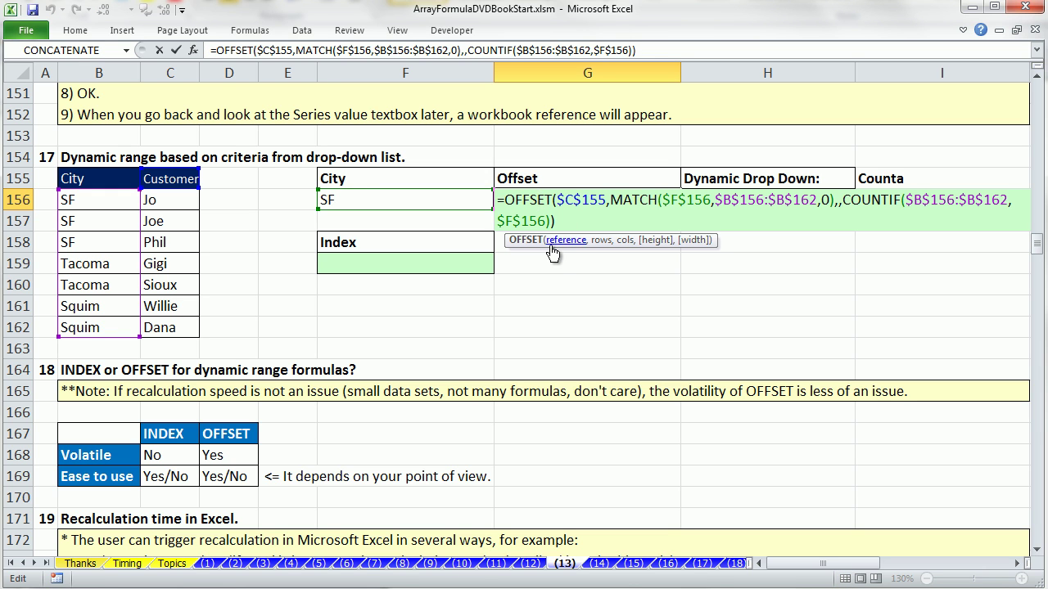
pyautogui.hotkey('ctrl', 'shift', 'Return')
pyautogui.click(466, 260)
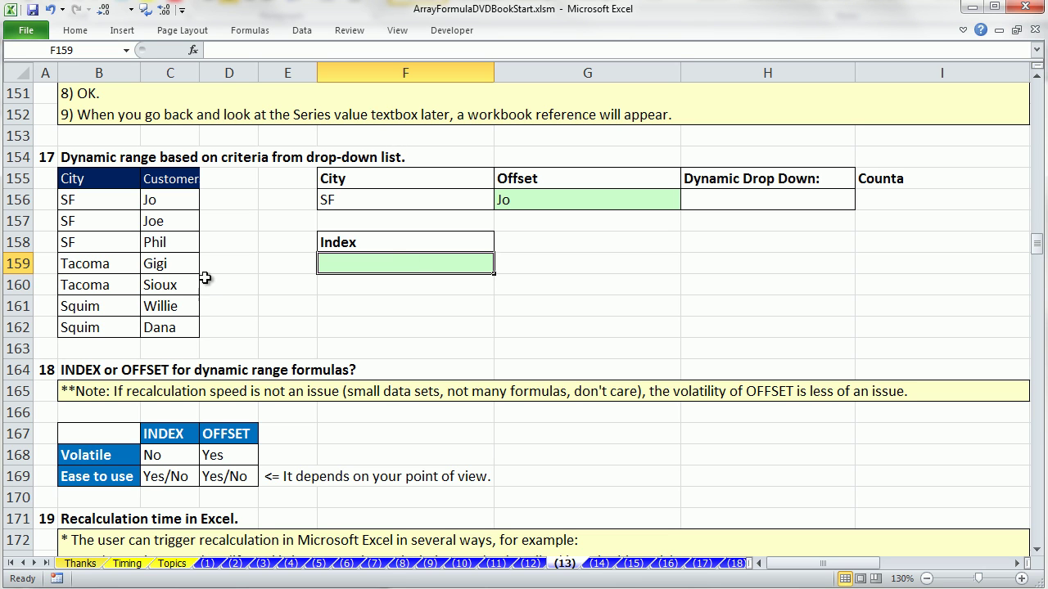
# - Set the city in F156 to Tacoma and locate the matching first and last customer cells, C159 and C160
pyautogui.click(501, 201)
pyautogui.click(356, 242)
pyautogui.click(166, 267)
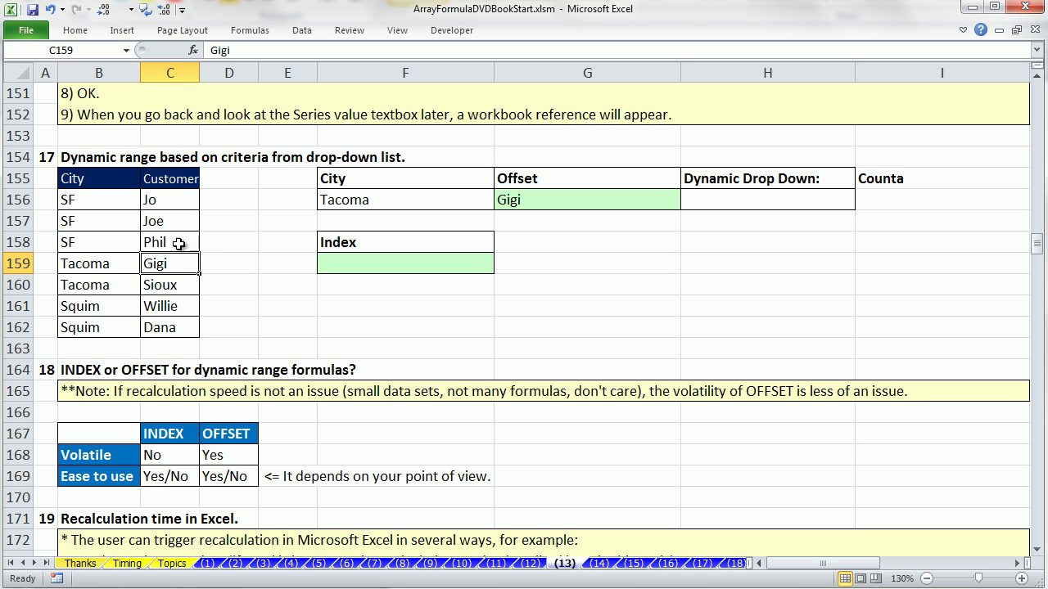
pyautogui.click(170, 285)
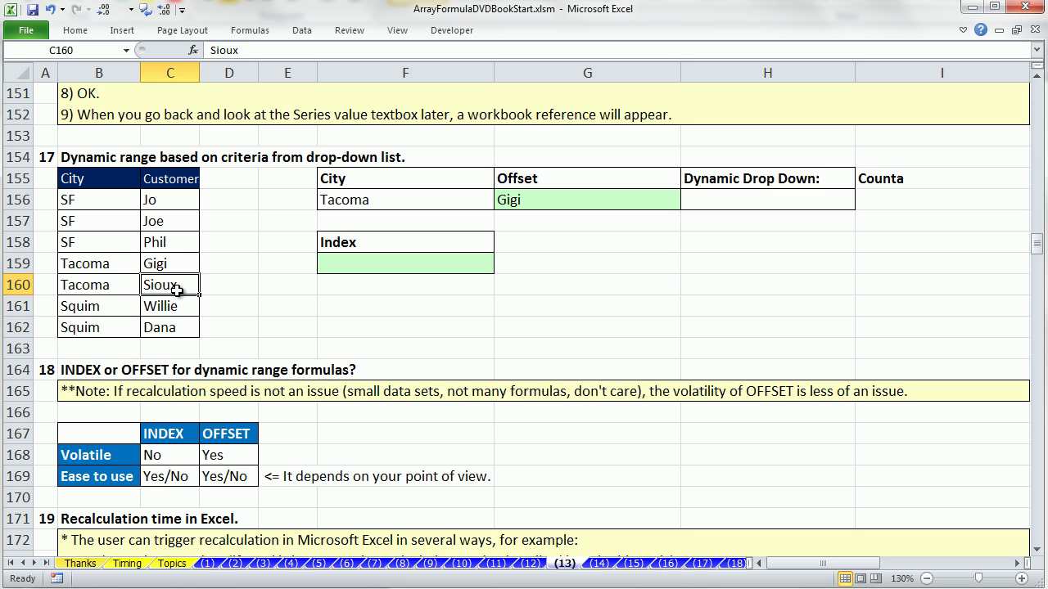
pyautogui.click(362, 270)
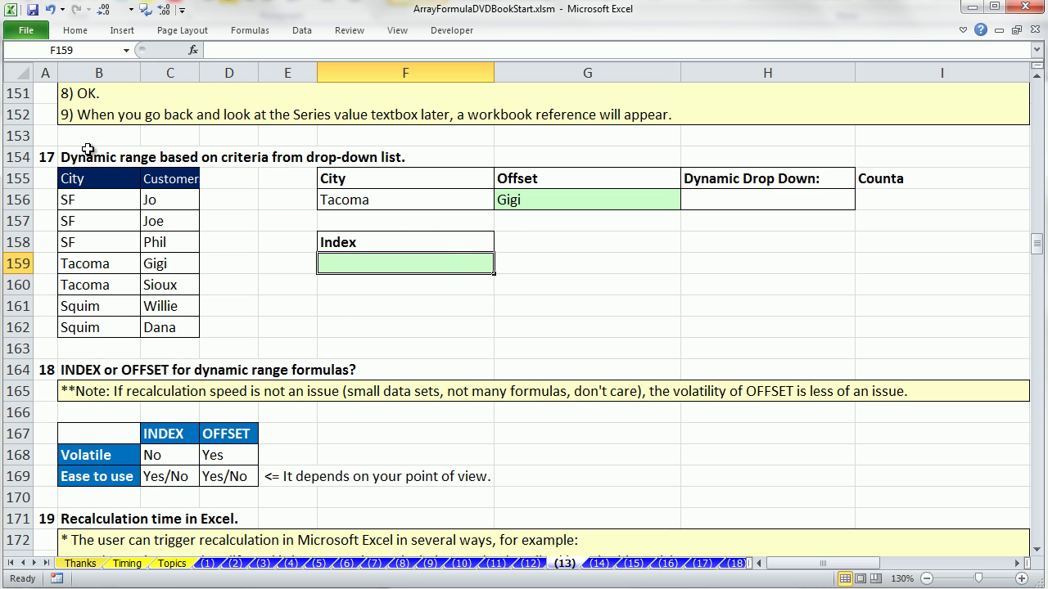
pyautogui.click(182, 266)
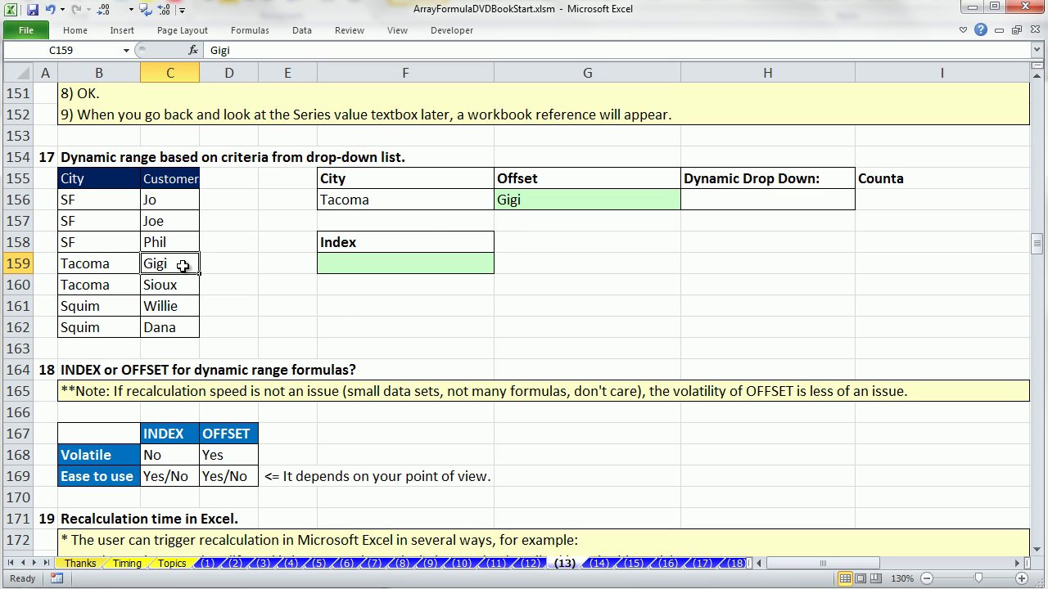
pyautogui.click(404, 200)
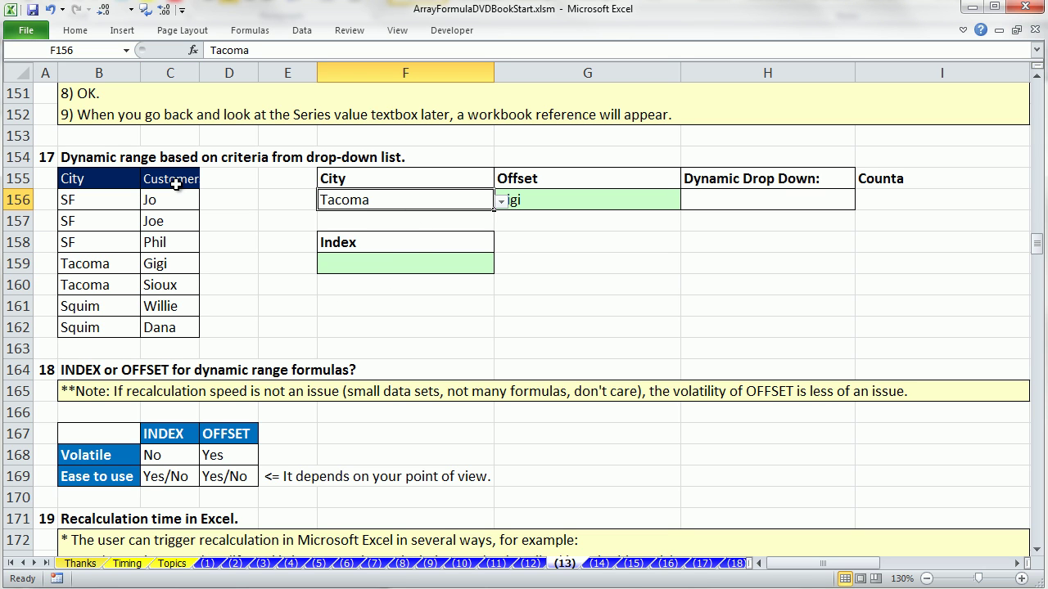
pyautogui.click(162, 267)
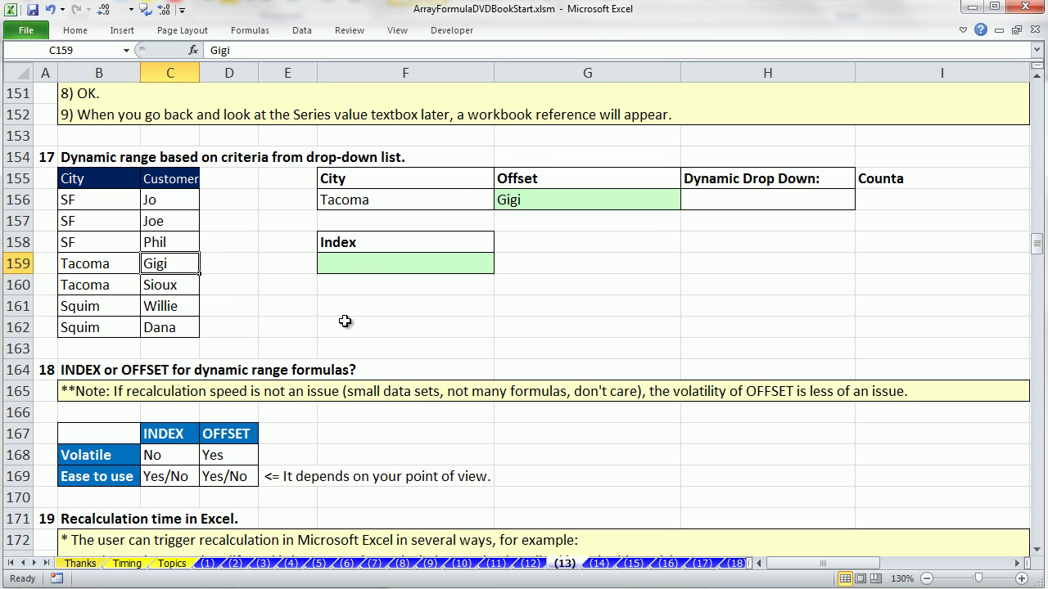
# - Start an INDEX formula in F159 with the customer range as the absolute array $C$156:$C$162
pyautogui.click(345, 265)
pyautogui.doubleClick(469, 280)
pyautogui.write('=INDEX(')
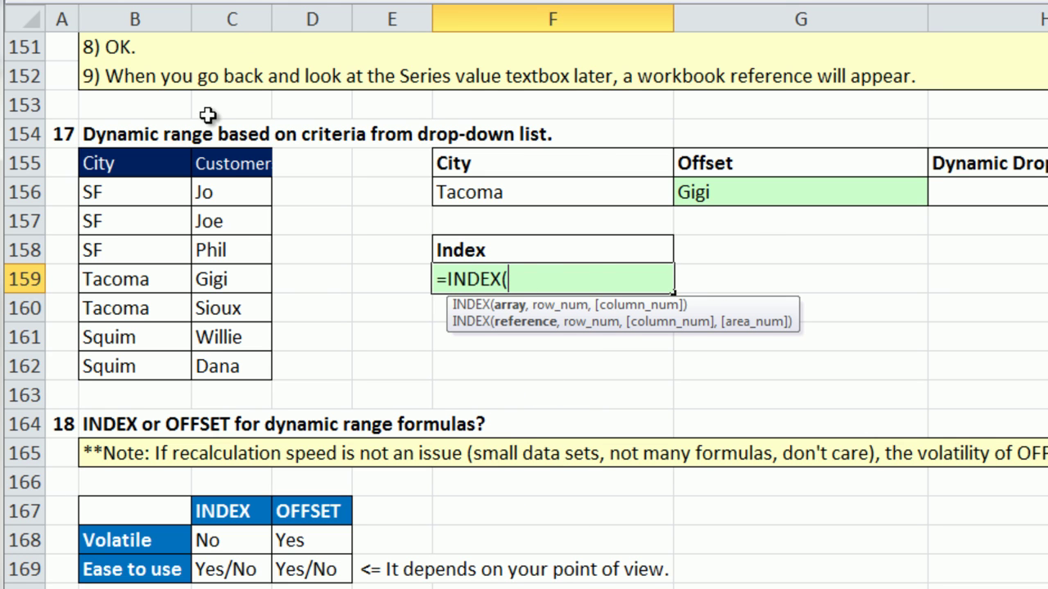
pyautogui.moveTo(235, 192); pyautogui.dragTo(256, 366)
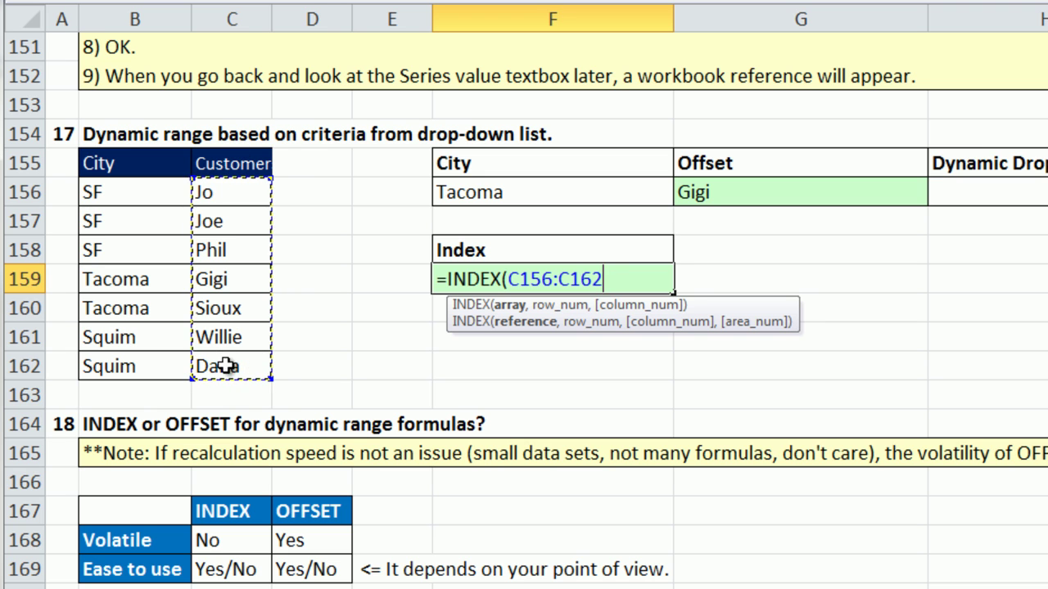
pyautogui.press('F4')
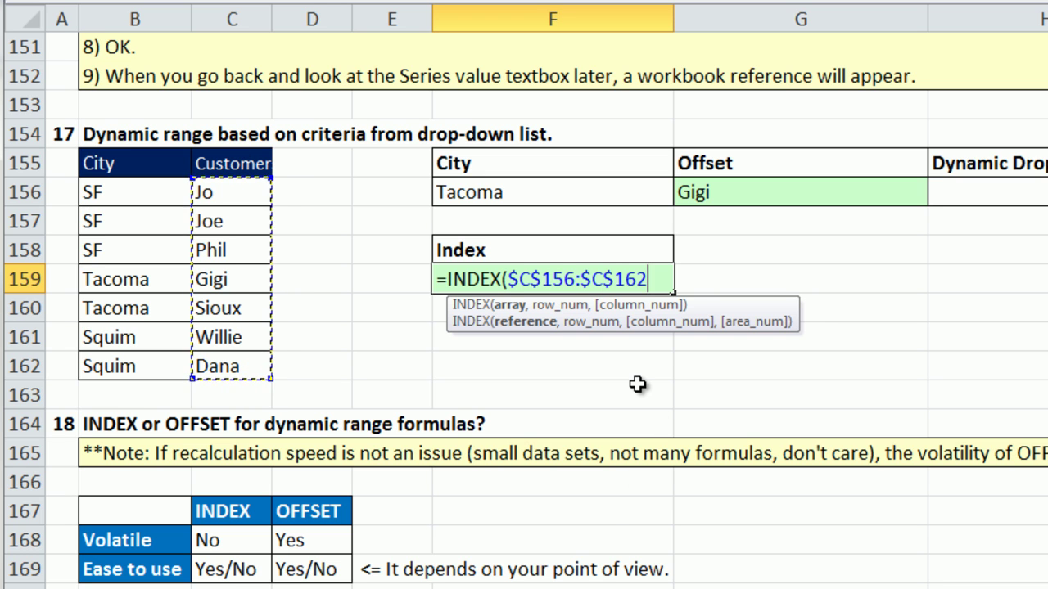
# - Add MATCH($F$156,$B$156:$B$162,0) as the INDEX row number and enter the formula in F159
pyautogui.write(',match')
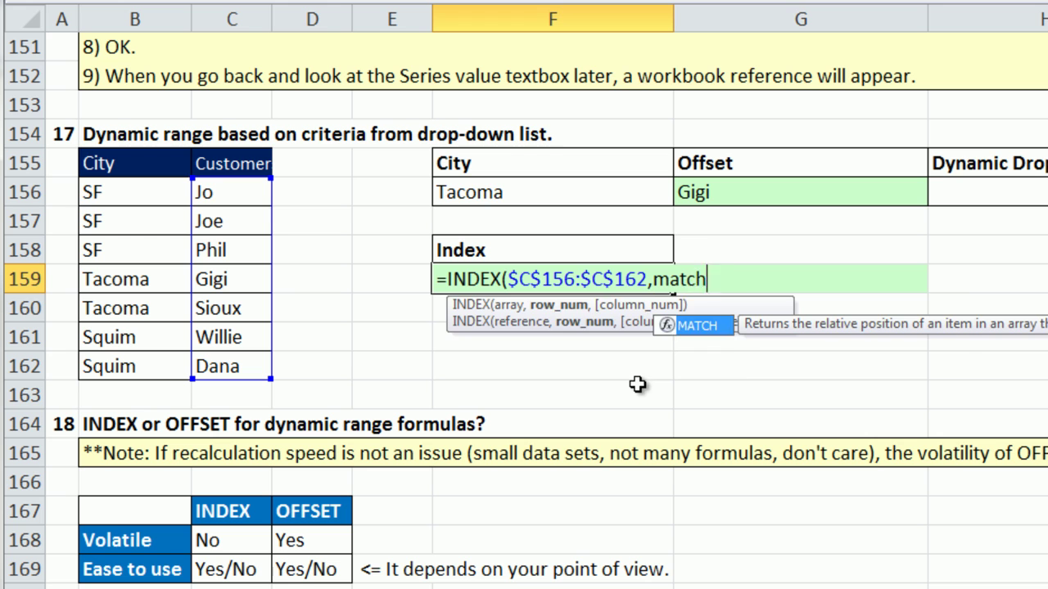
pyautogui.press('Tab')
pyautogui.click(467, 193)
pyautogui.press('F4')
pyautogui.write(',')
pyautogui.moveTo(147, 194); pyautogui.dragTo(150, 363)
pyautogui.press('F4')
pyautogui.write(',')
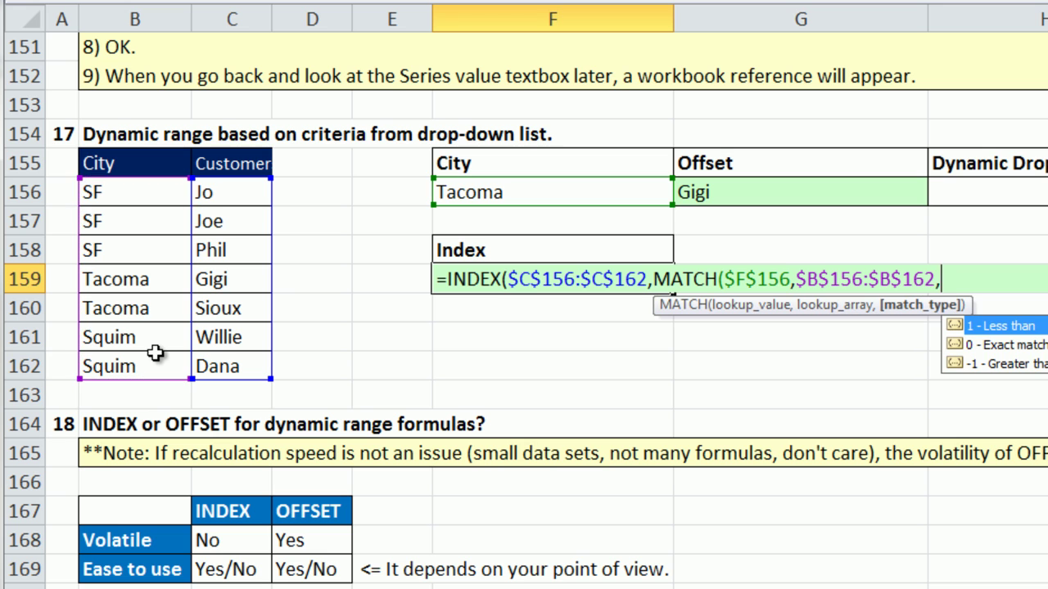
pyautogui.write('0)_')
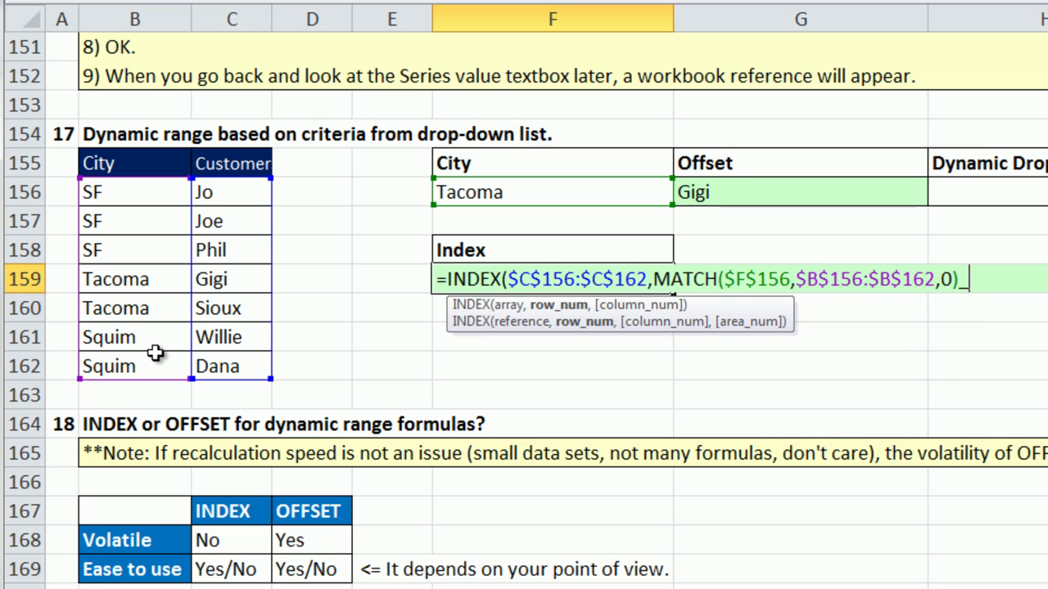
pyautogui.press('BackSpace')
pyautogui.hotkey('ctrl', 'Return')
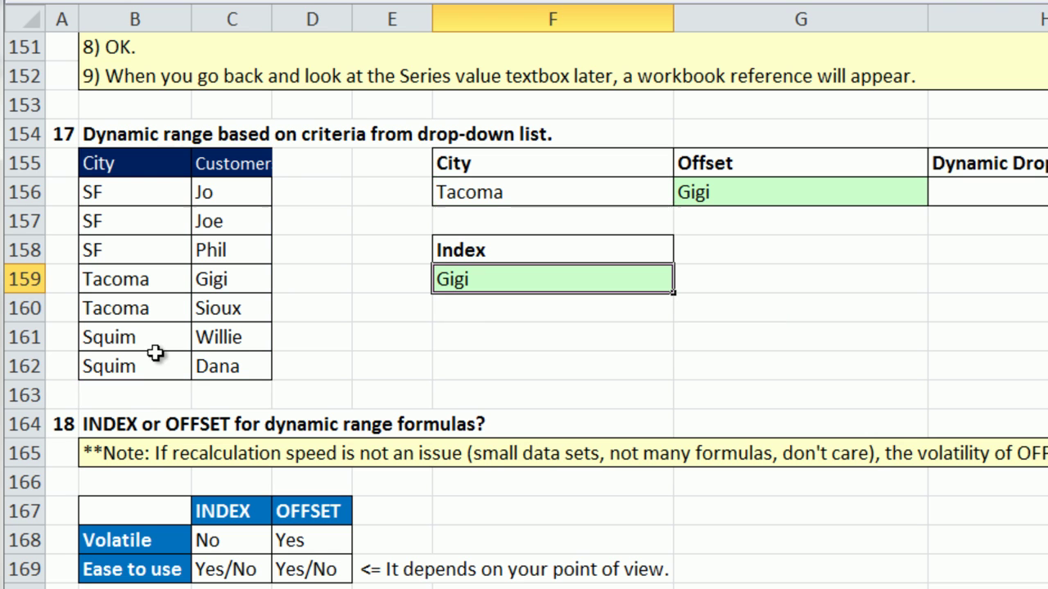
# - Extend the formula in F159 with a colon range operator followed by a copy of its INDEX and MATCH expression
pyautogui.doubleClick(506, 288)
pyautogui.moveTo(986, 279); pyautogui.dragTo(448, 295)
pyautogui.hotkey('ctrl', 'c')
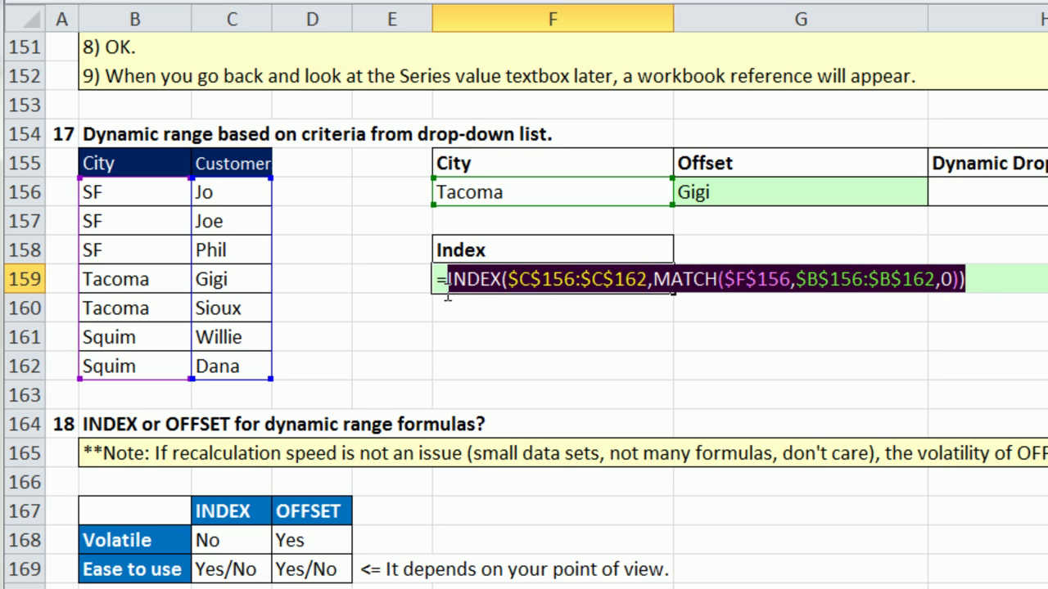
pyautogui.click(1010, 290)
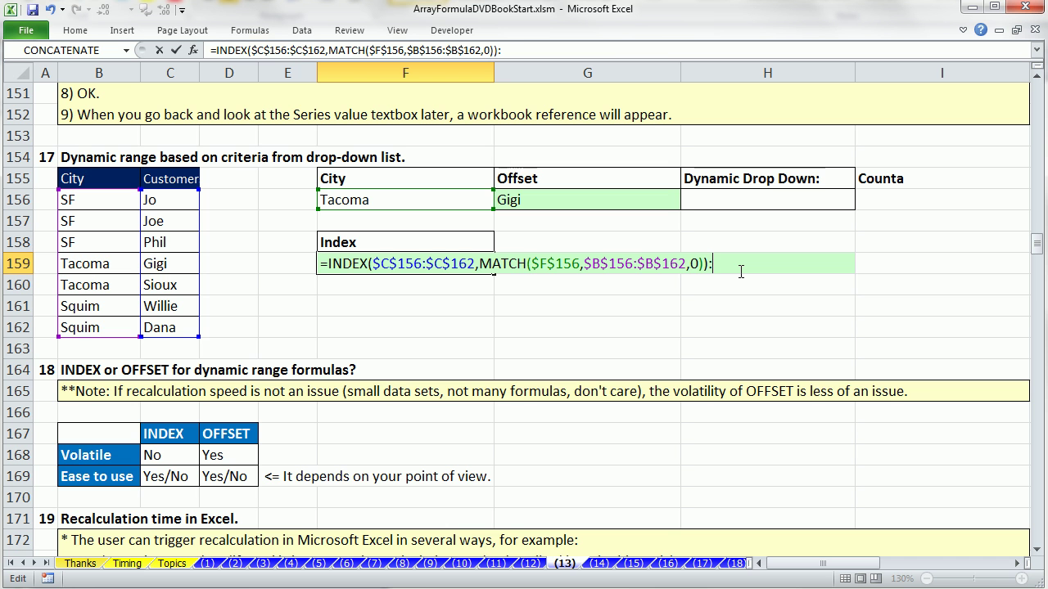
pyautogui.hotkey('ctrl', 'v')
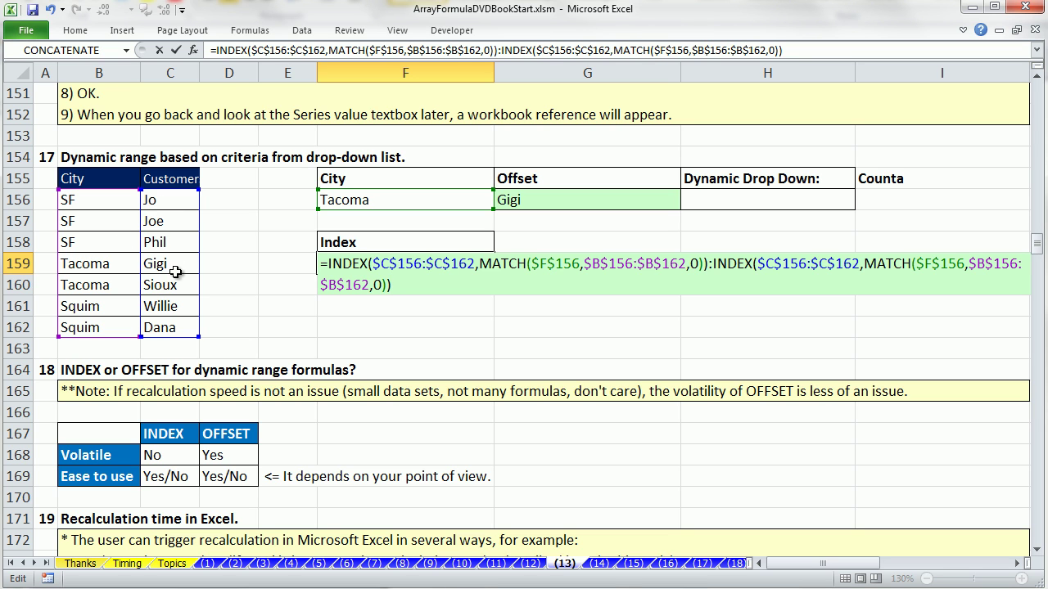
# - Remove the closing parenthesis of the second INDEX in F159, then evaluate its MATCH row number and restore it
pyautogui.click(387, 285)
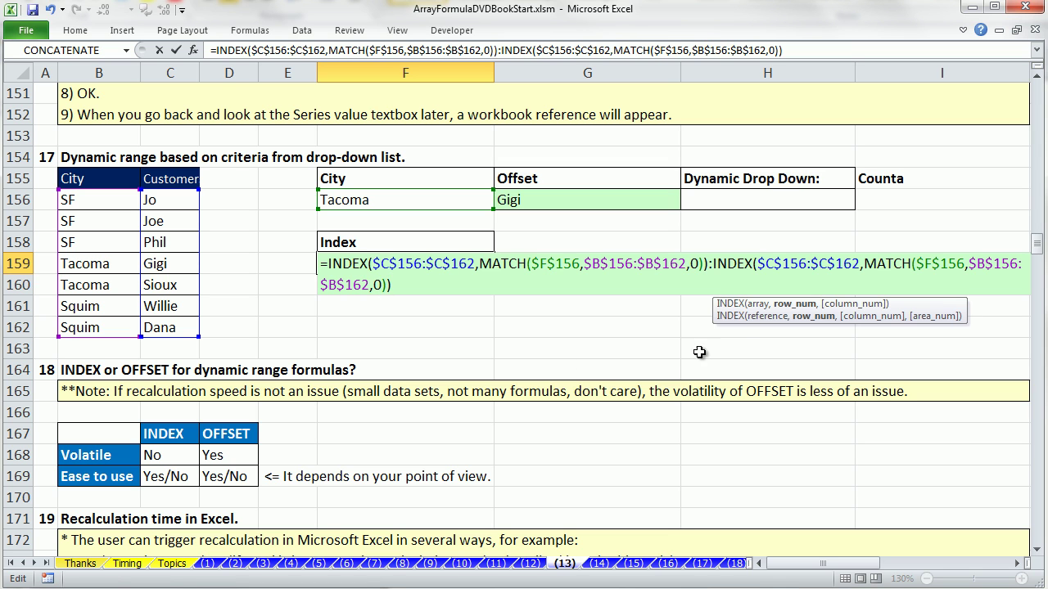
pyautogui.moveTo(710, 315); pyautogui.dragTo(283, 336)
pyautogui.press('Delete')
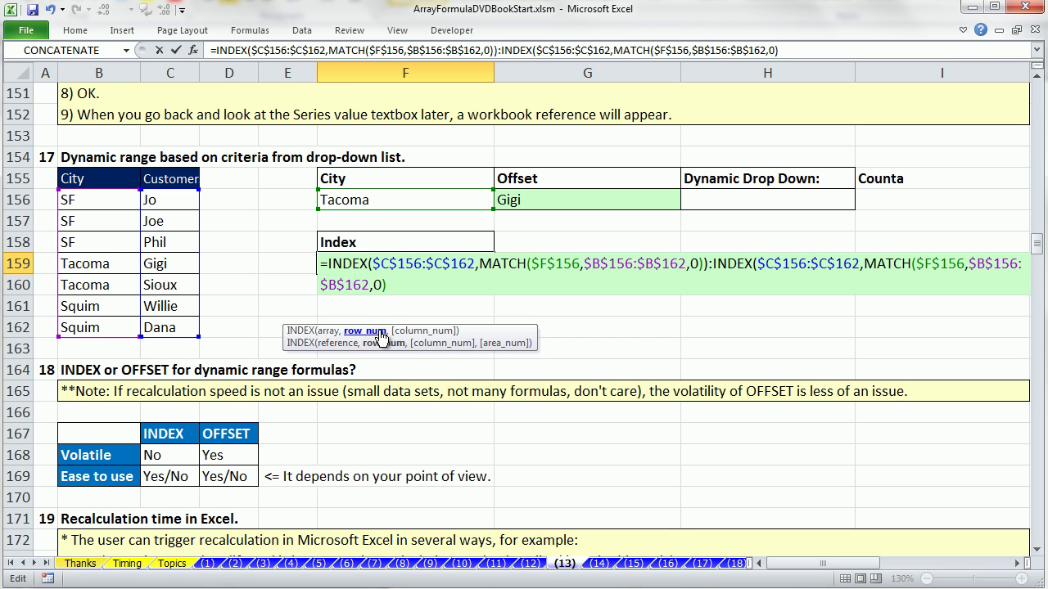
pyautogui.click(379, 334)
pyautogui.write('4')
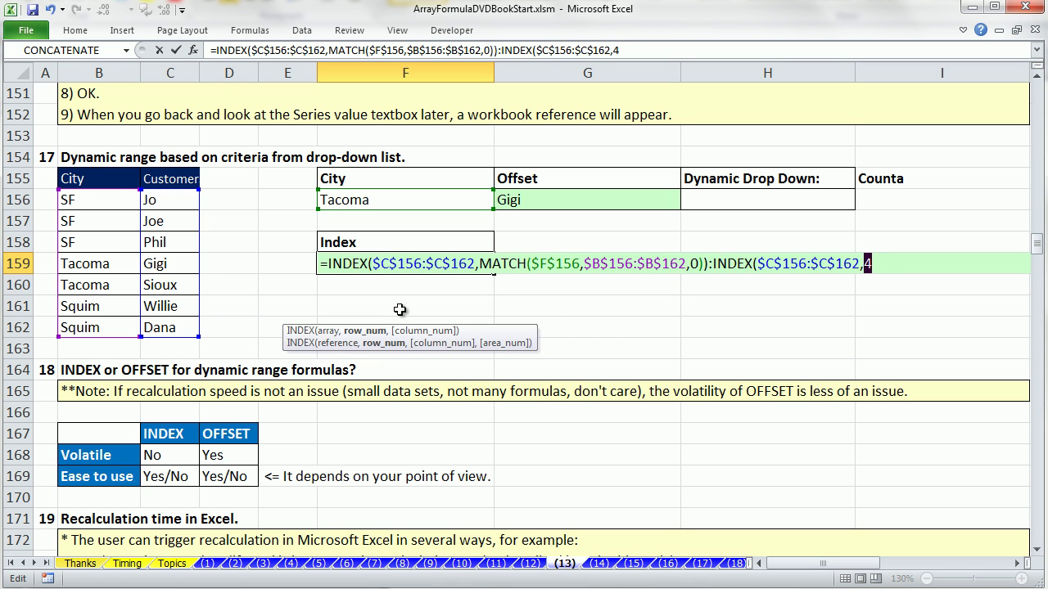
pyautogui.hotkey('ctrl', 'z')
# - Add +COUNTIF($B$156:$B$162,$F$156)-1 after the MATCH in the second INDEX's row number
pyautogui.click(420, 288)
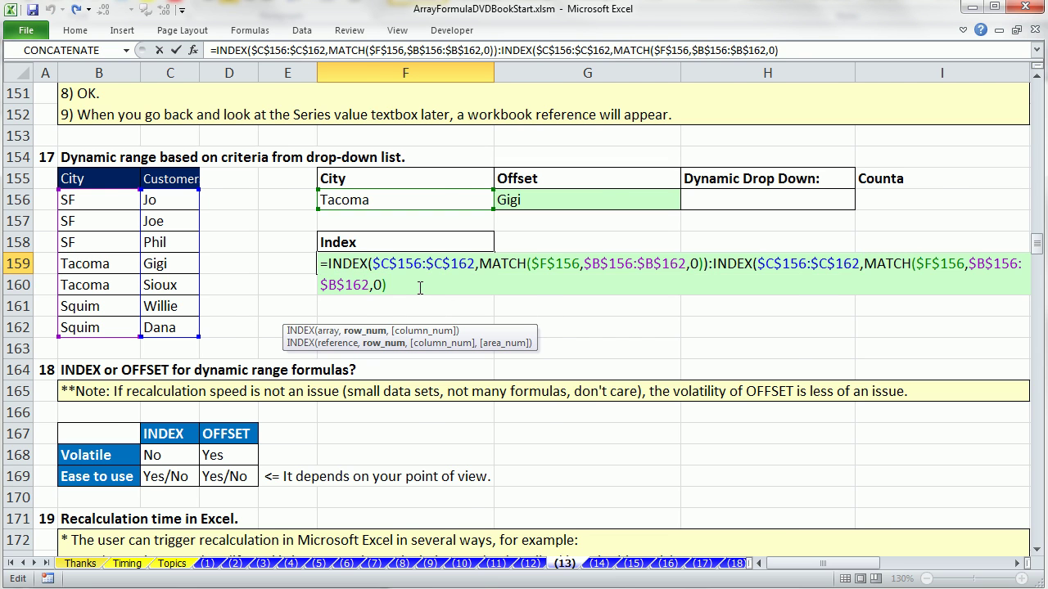
pyautogui.write('+coun')
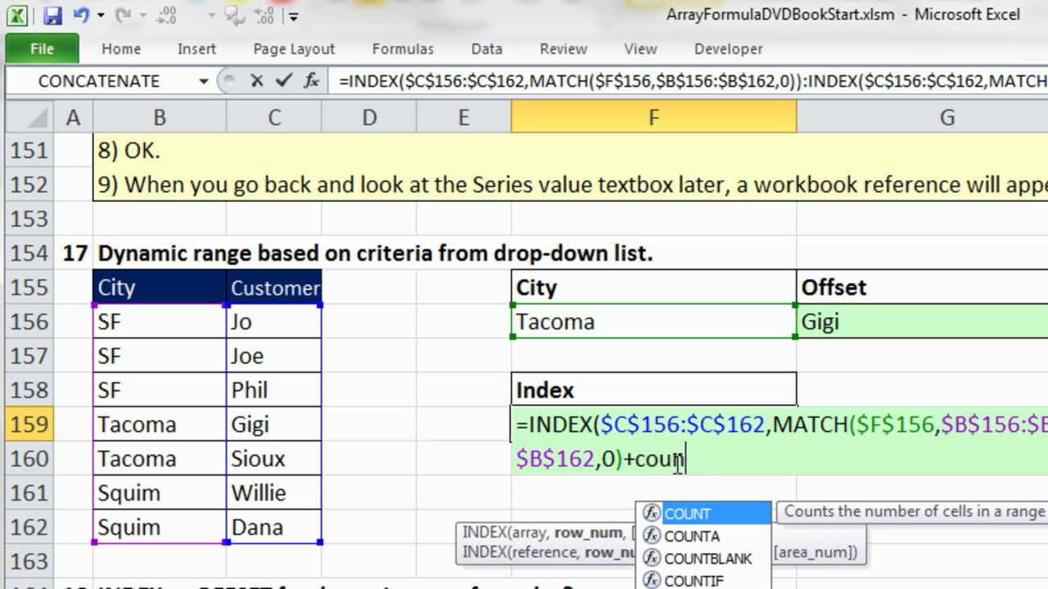
pyautogui.write('i')
pyautogui.press('Tab')
pyautogui.moveTo(144, 324); pyautogui.dragTo(161, 517)
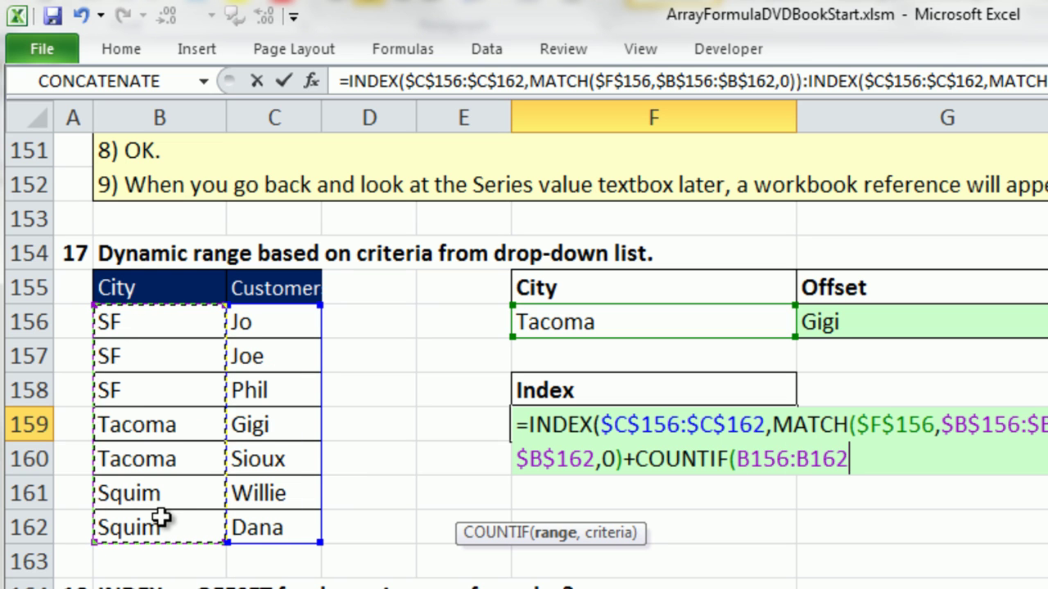
pyautogui.press('F4')
pyautogui.write(',')
pyautogui.click(521, 322)
pyautogui.press('F4')
pyautogui.write(')')
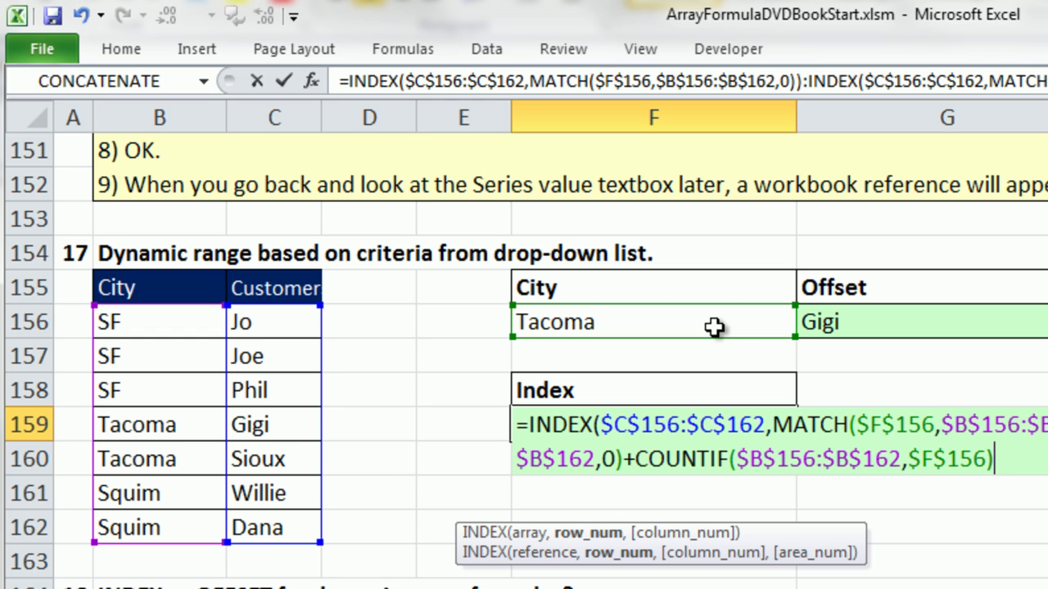
pyautogui.write('-1')
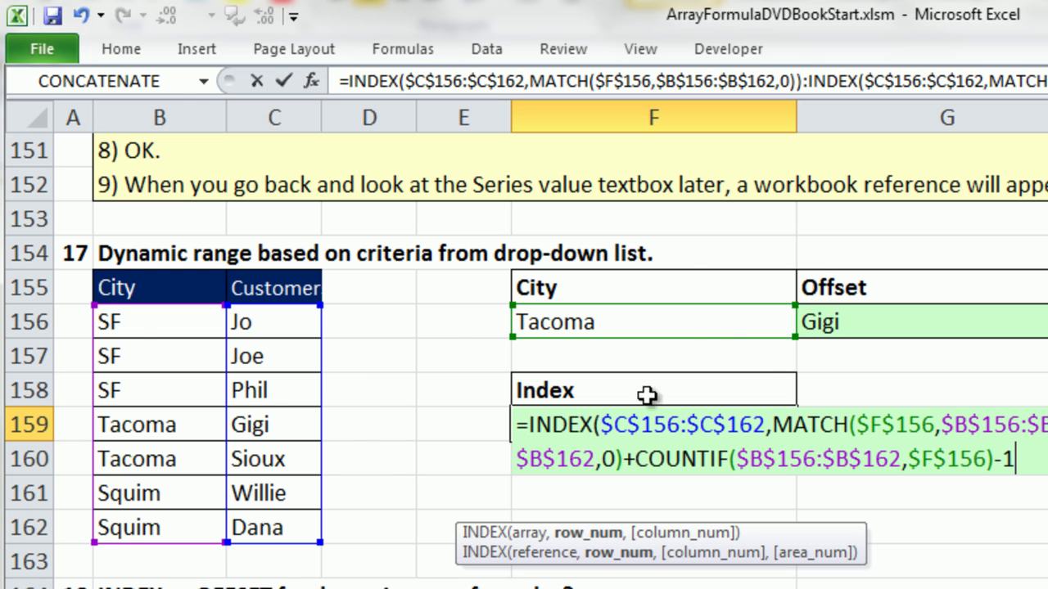
# - Evaluate the complete row number argument of the second INDEX in F159 and restore its formula text
pyautogui.click(599, 533)
pyautogui.hotkey('ctrl', 'c')
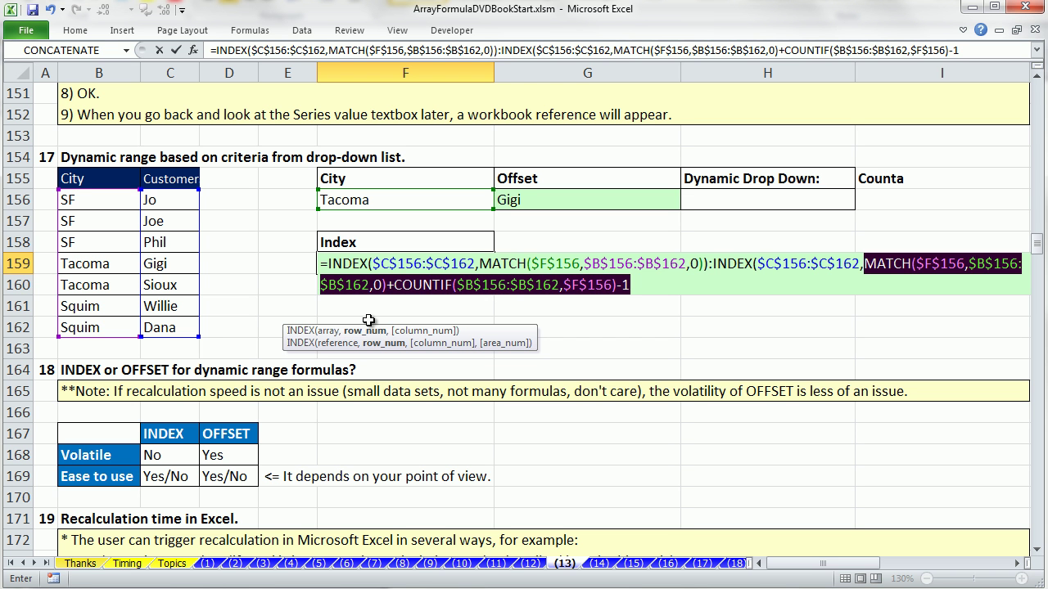
pyautogui.write('5')
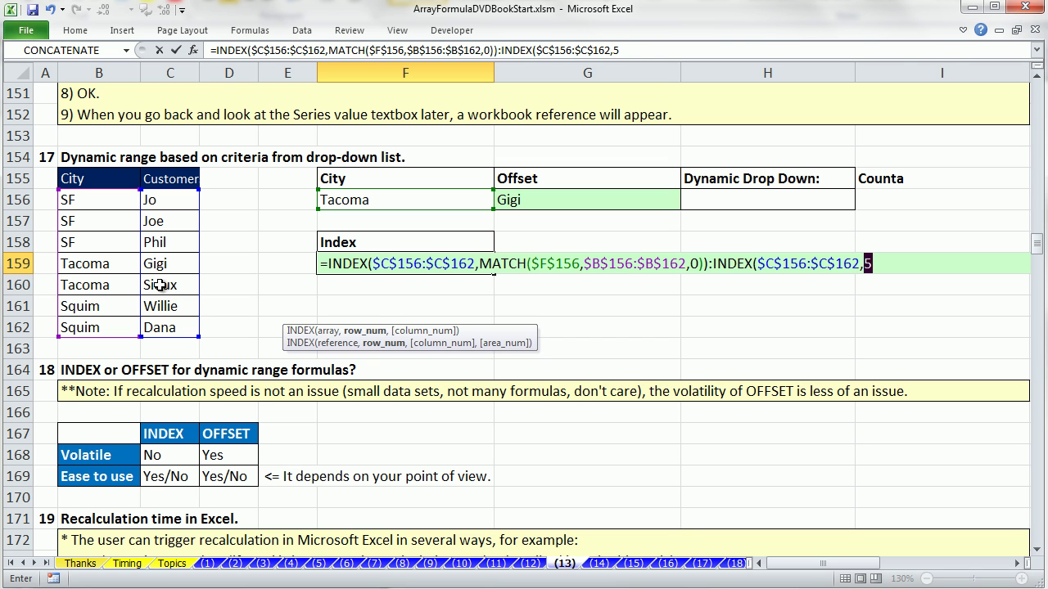
pyautogui.hotkey('ctrl', 'v')
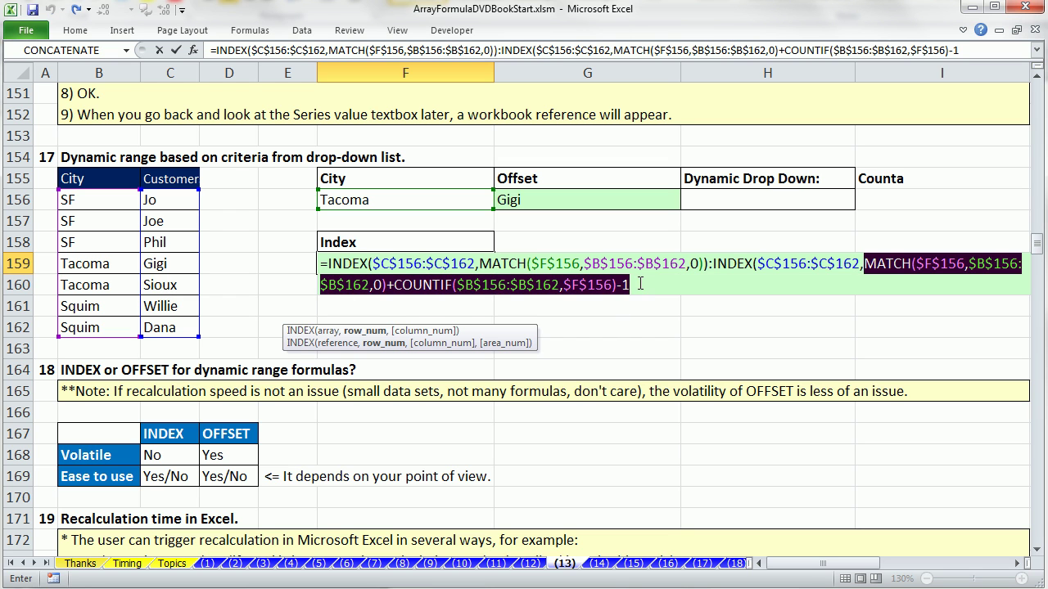
# - Close the second INDEX with a parenthesis, evaluate the whole formula to check its array, and enter the restored formula in F159
pyautogui.click(643, 284)
pyautogui.moveTo(643, 285); pyautogui.dragTo(53, 232)
pyautogui.press('F9')
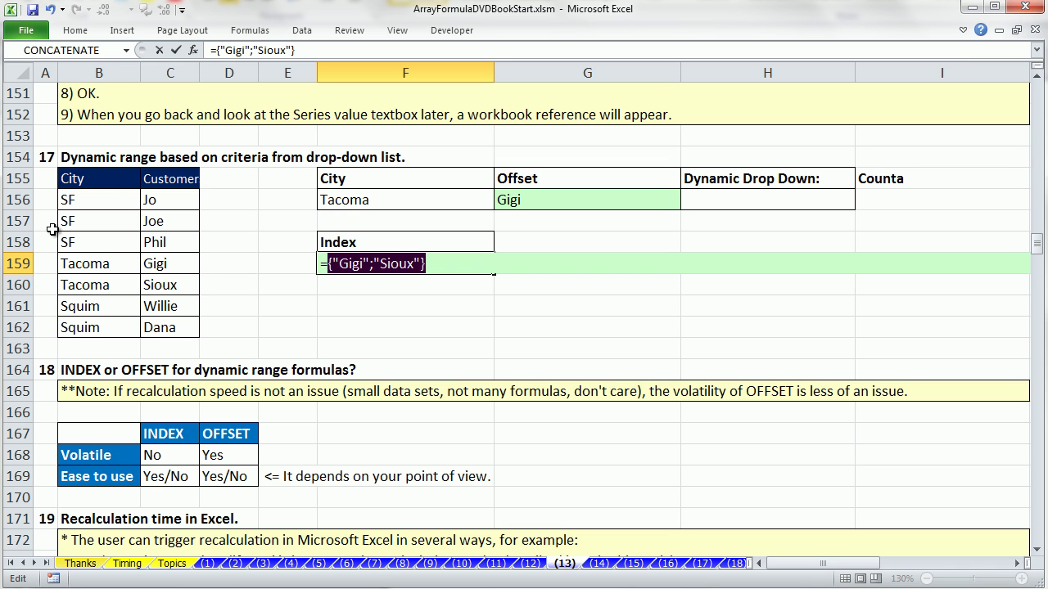
pyautogui.hotkey('ctrl', 'z')
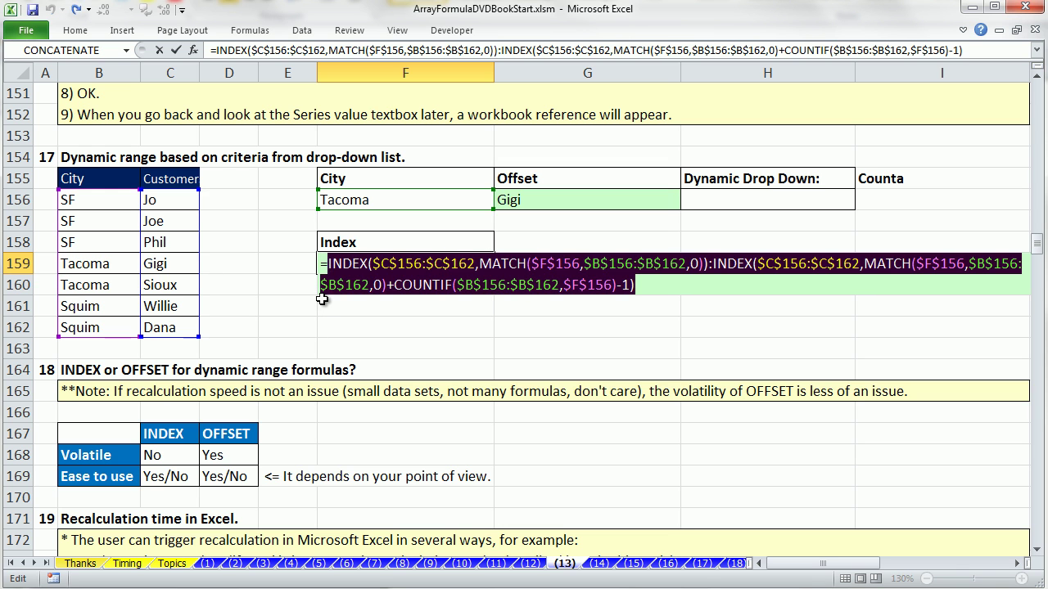
pyautogui.press('Escape')
# - Choose SF as the city in F156 to test the INDEX range formula
pyautogui.click(396, 198)
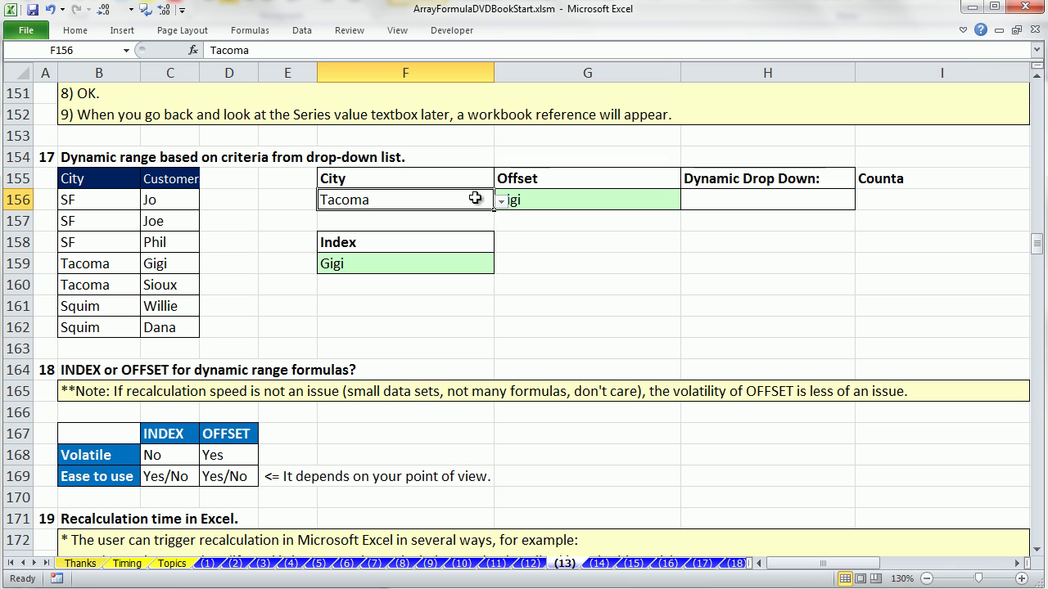
pyautogui.click(501, 202)
pyautogui.click(329, 216)
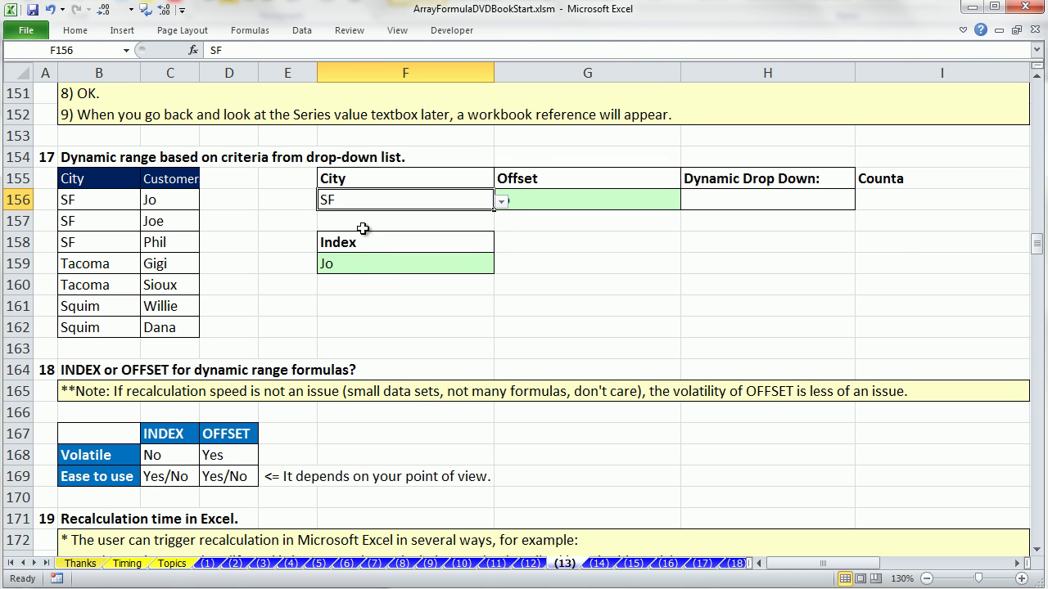
# - Evaluate the whole INDEX range formula in F159 for the chosen city and restore its formula text
pyautogui.doubleClick(370, 269)
pyautogui.press('Home')
pyautogui.hotkey('ctrl', 'shift', 'End')
pyautogui.press('F9')
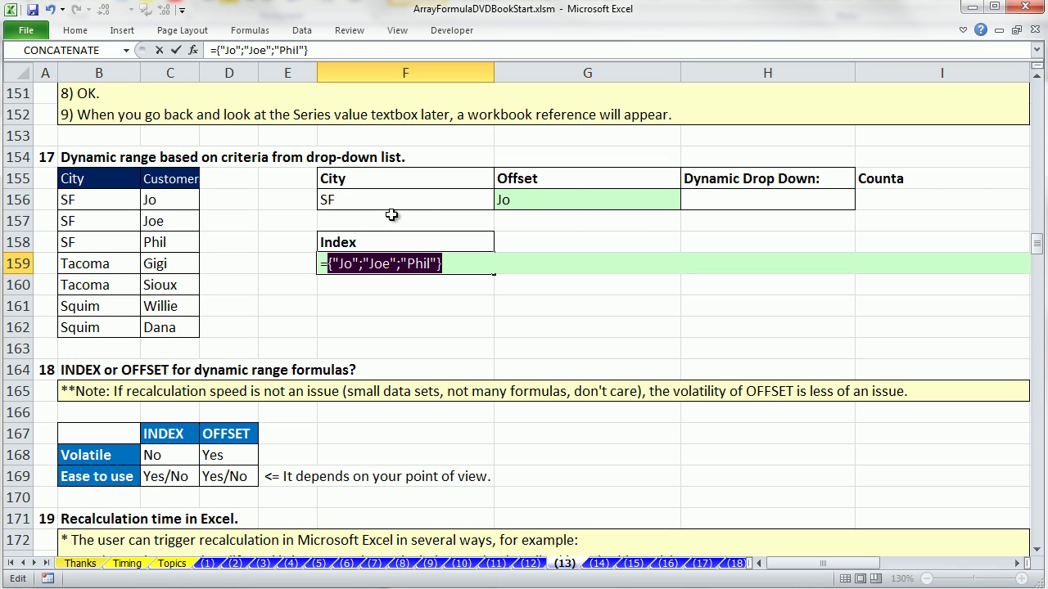
pyautogui.hotkey('ctrl', 'z')
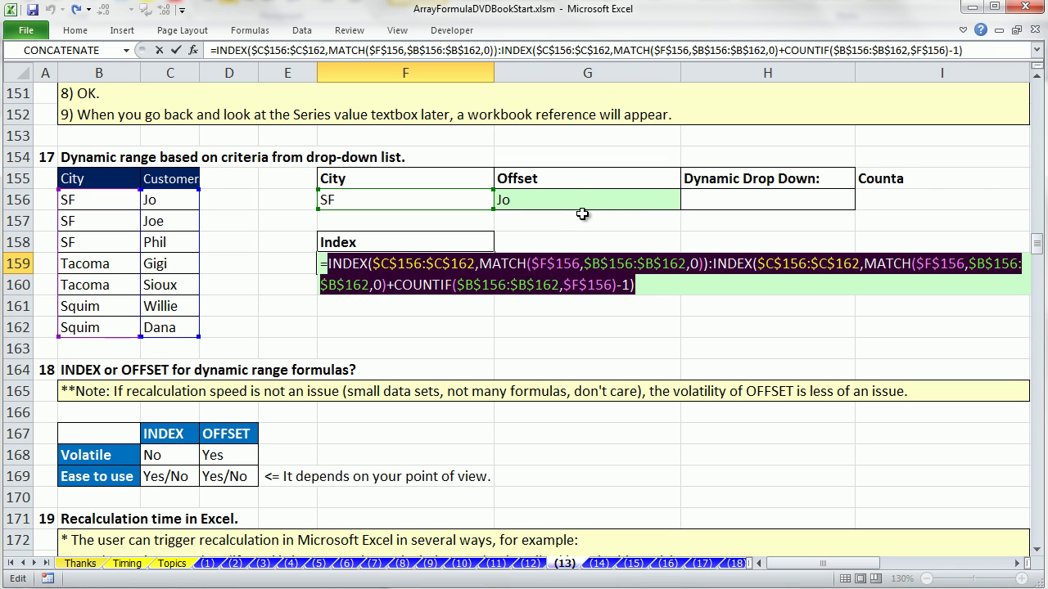
# - Enter the INDEX range formula in F159 as an array formula and copy its full text, including the equals sign
pyautogui.hotkey('ctrl', 'shift', 'Return')
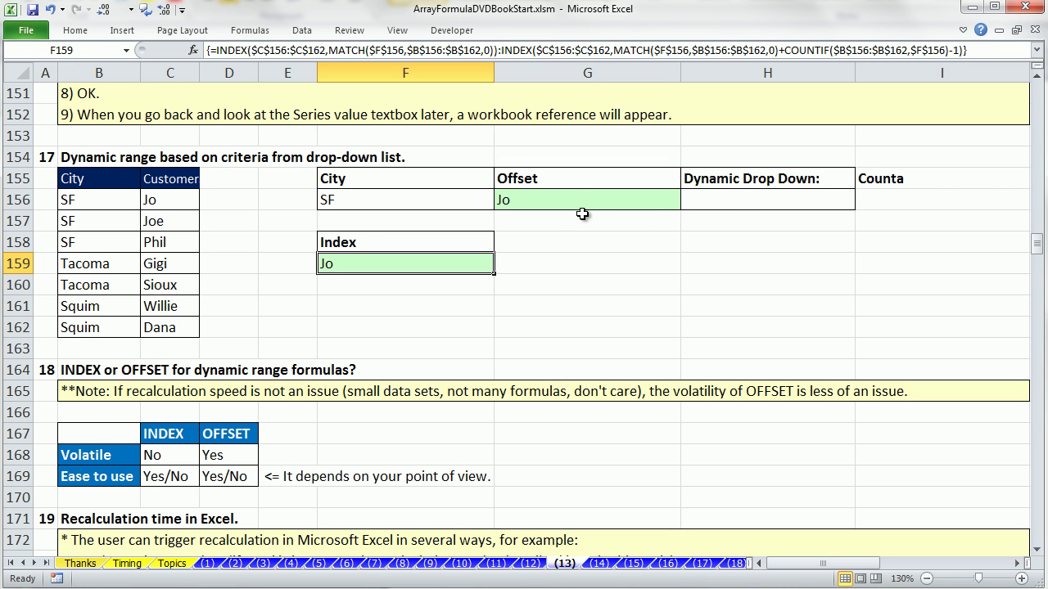
pyautogui.click(737, 199)
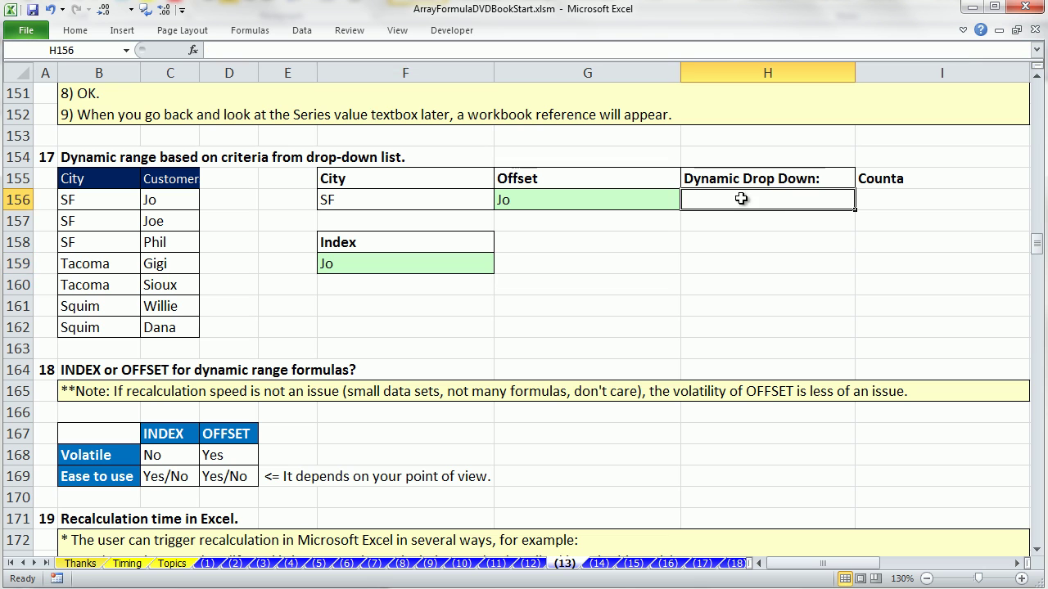
pyautogui.doubleClick(388, 264)
pyautogui.moveTo(642, 290); pyautogui.dragTo(280, 263)
pyautogui.hotkey('ctrl', 'c')
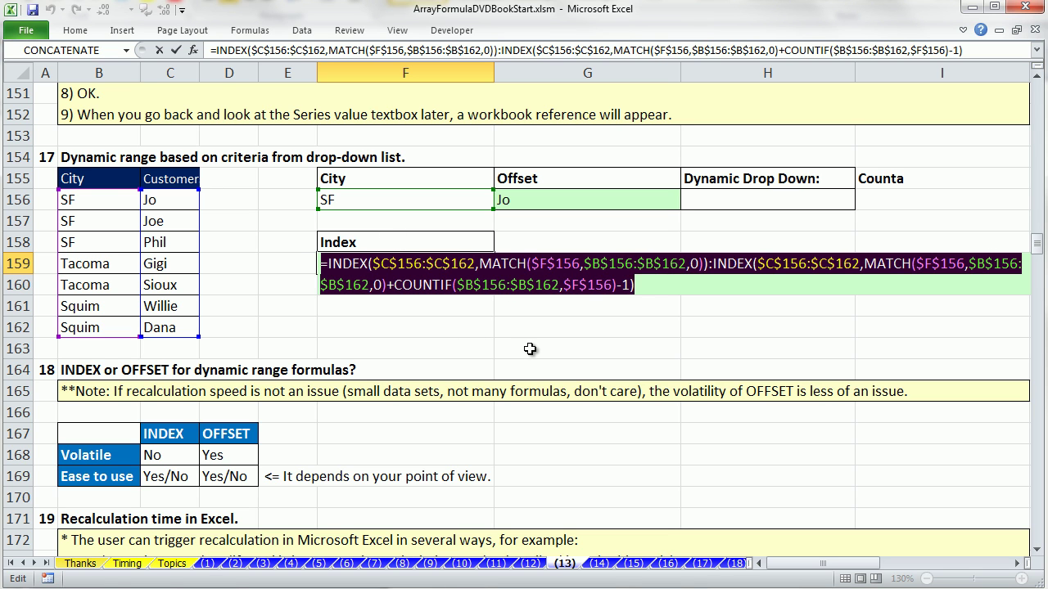
pyautogui.hotkey('ctrl', 'shift', 'Return')
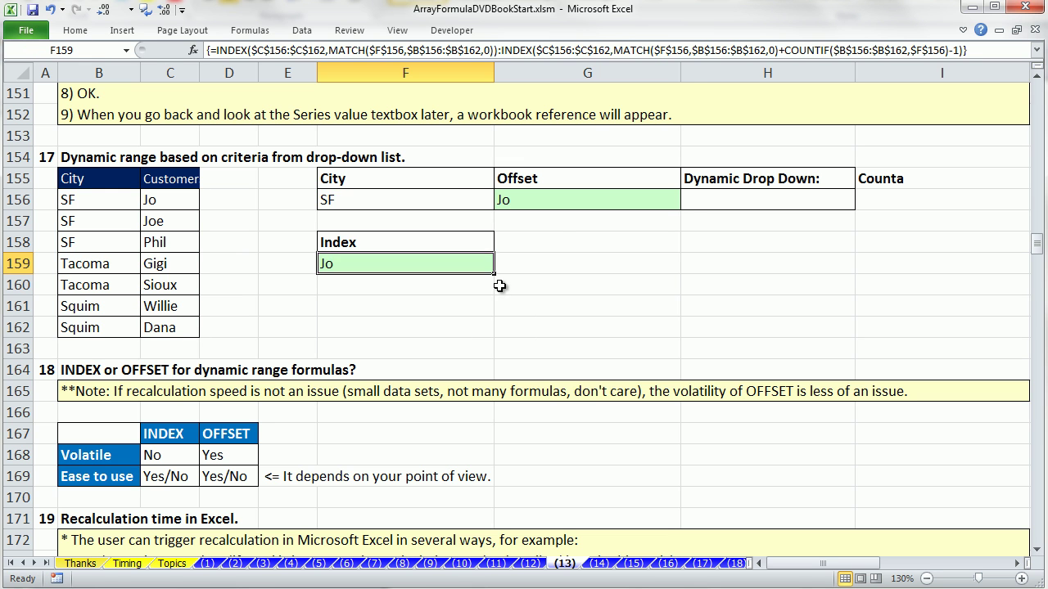
# - Create a workbook-level defined name DynamicDV that refers to the copied INDEX range formula
pyautogui.hotkey('ctrl', 'F3')
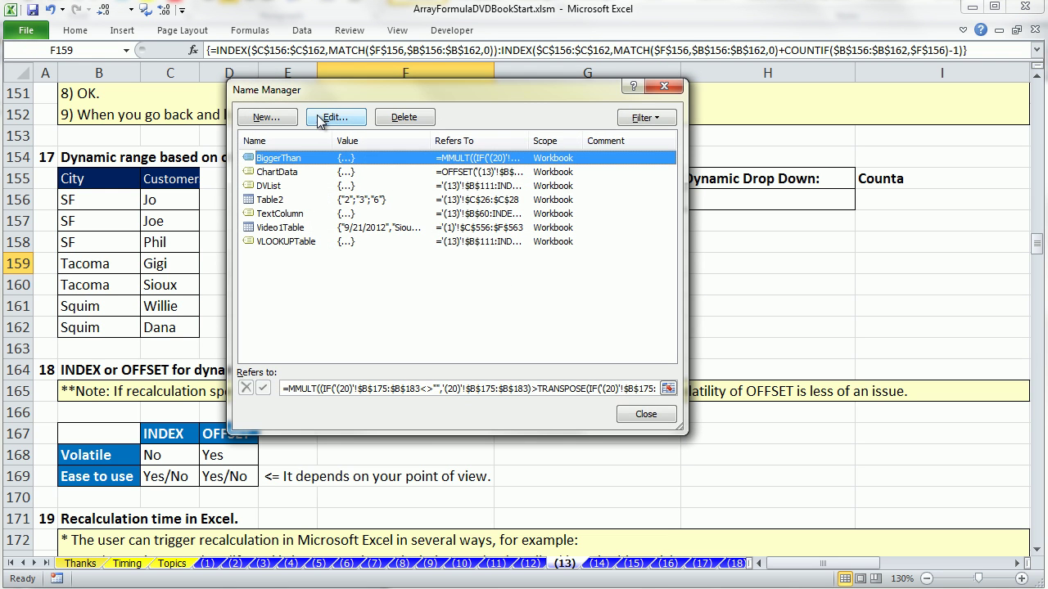
pyautogui.click(266, 117)
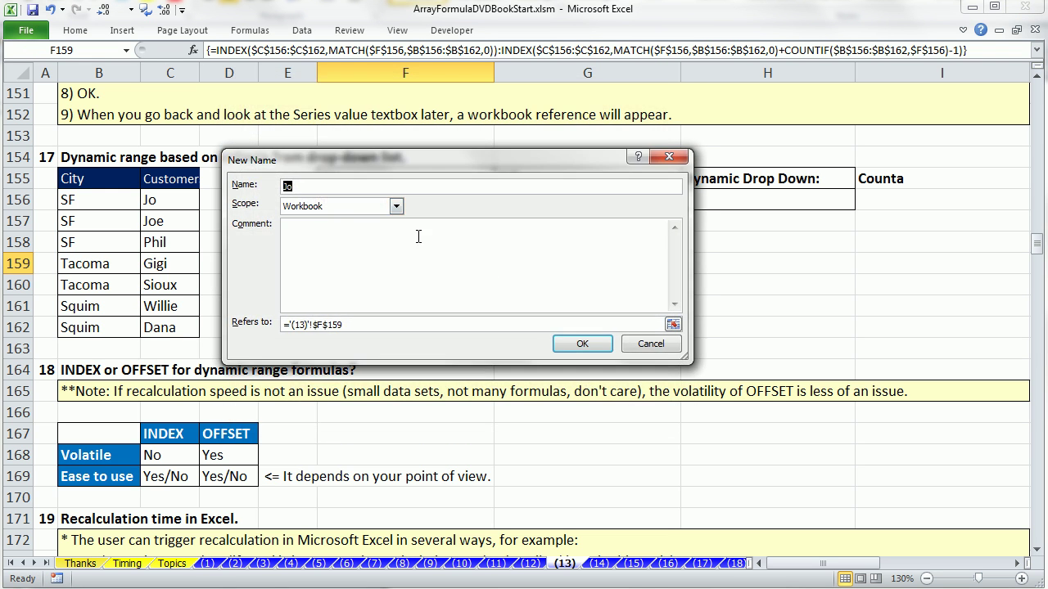
pyautogui.write('DynamicDV')
pyautogui.click(365, 327)
pyautogui.press('Delete')
pyautogui.hotkey('ctrl', 'v')
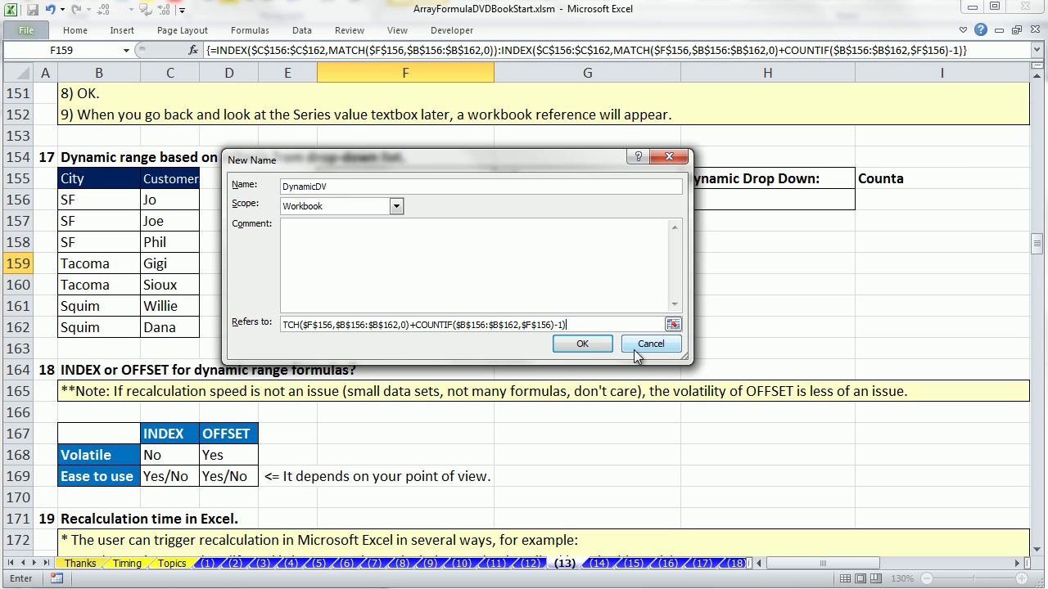
pyautogui.moveTo(605, 321); pyautogui.dragTo(56, 311)
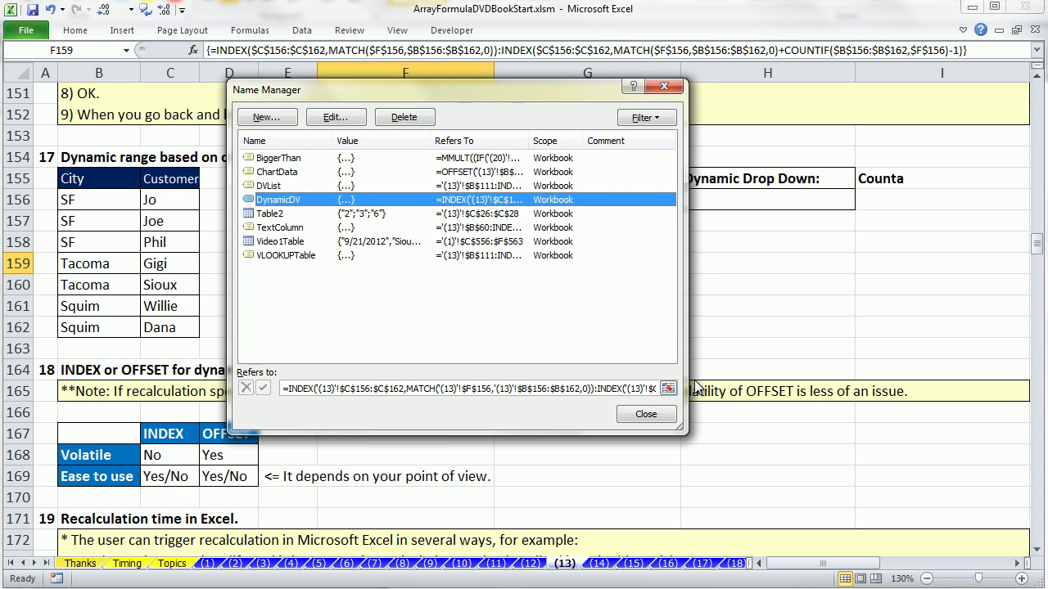
# - Check which cells the DynamicDV name refers to on the sheet and close the Name Manager
pyautogui.click(669, 391)
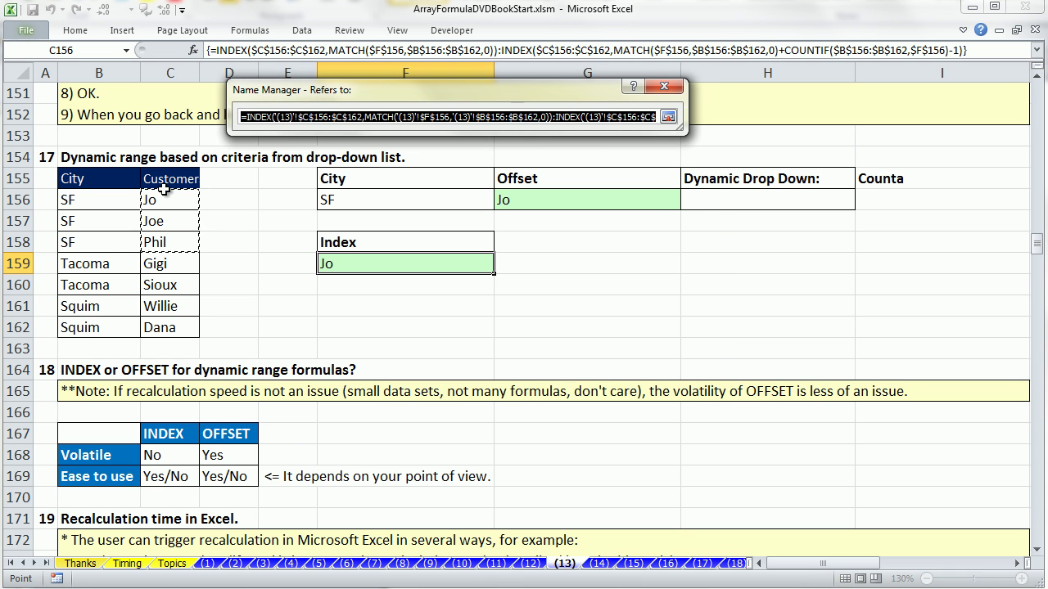
pyautogui.click(668, 119)
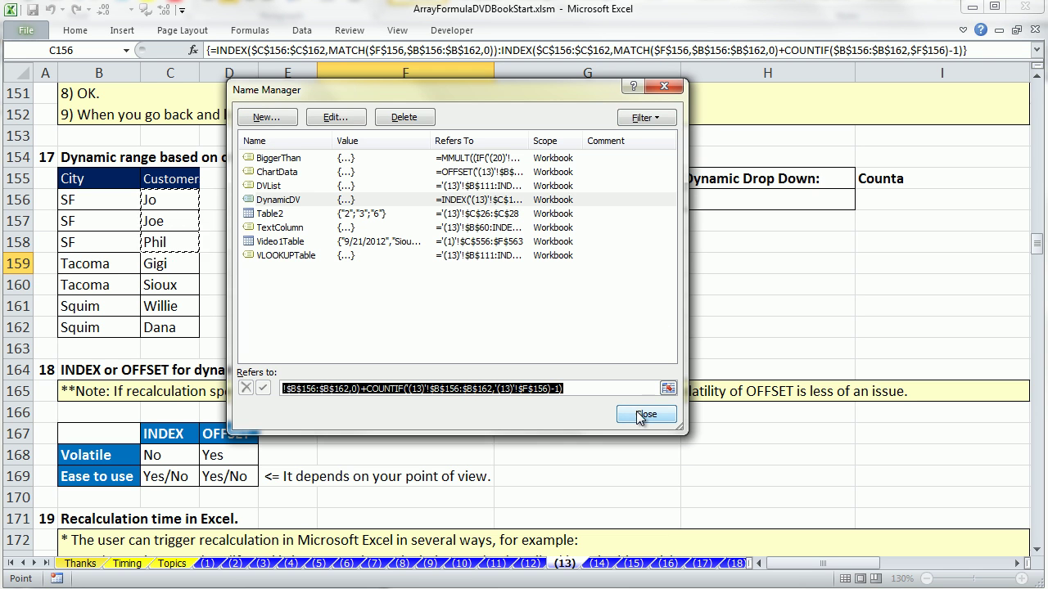
pyautogui.click(636, 407)
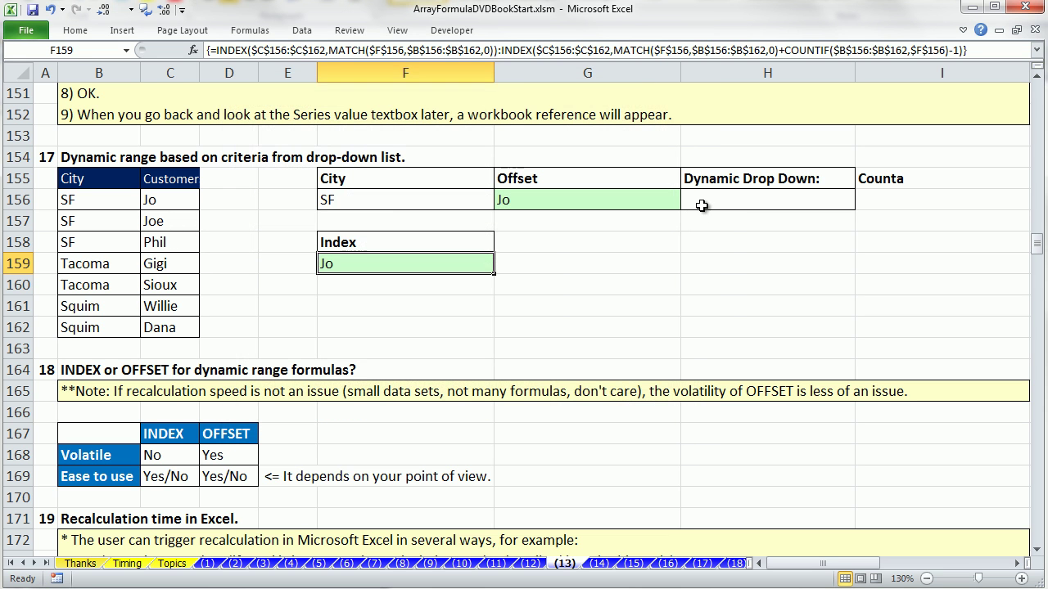
# - Add list data validation to H156 with DynamicDV as its source and pick the second customer from the drop-down
pyautogui.click(702, 206)
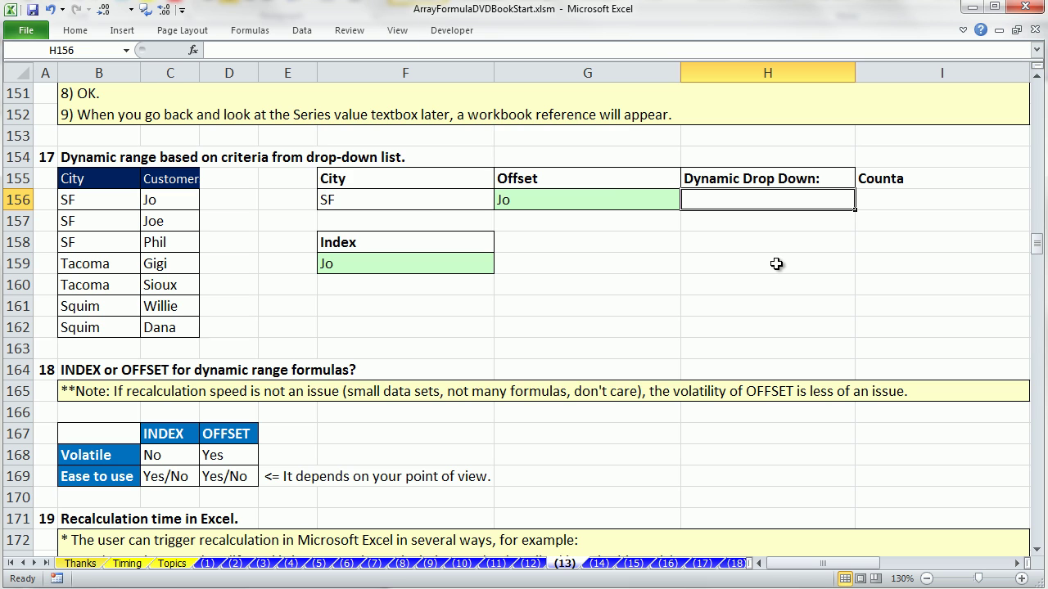
pyautogui.hotkey('alt', 'd')
pyautogui.press('l')
pyautogui.press('Tab')
pyautogui.press('l')
pyautogui.press('Tab')
pyautogui.press('F3')
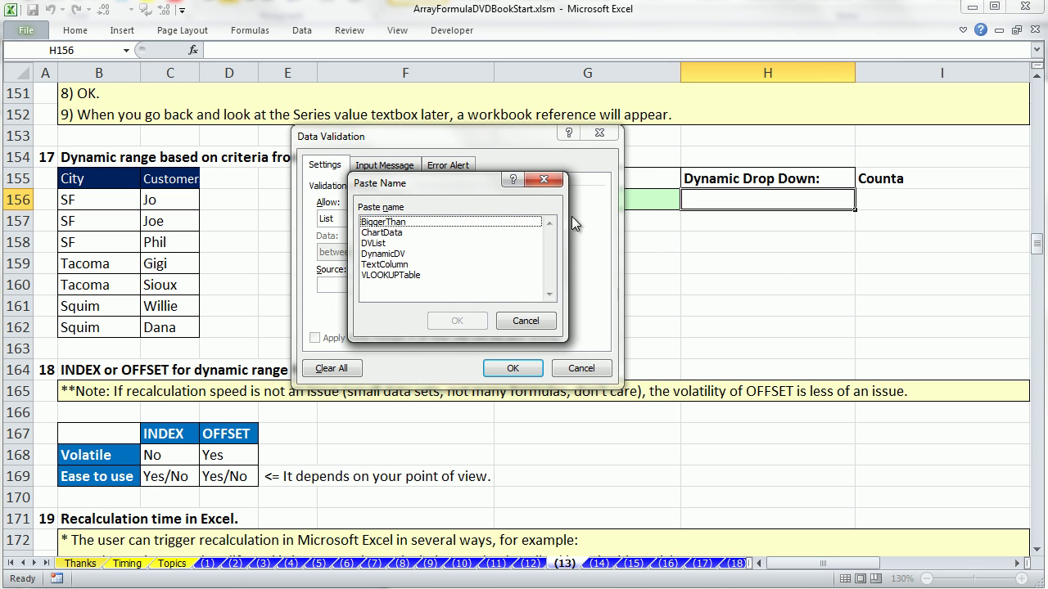
pyautogui.doubleClick(385, 253)
pyautogui.click(511, 369)
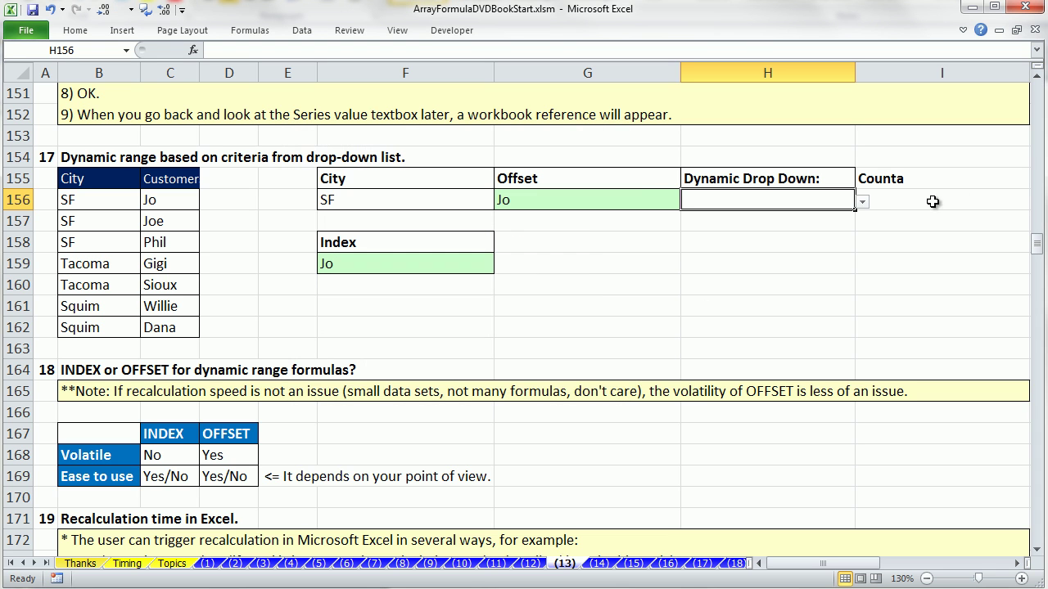
pyautogui.click(861, 201)
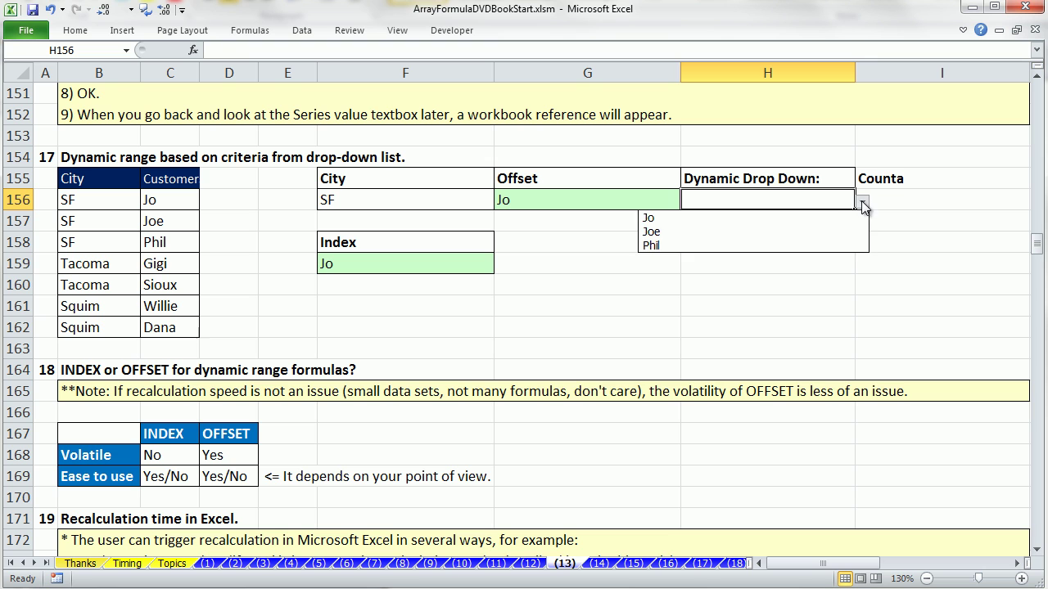
pyautogui.click(687, 232)
# - Set the city in F156 to Squim and pick the first customer offered by the drop-down in H156
pyautogui.click(481, 201)
pyautogui.click(499, 202)
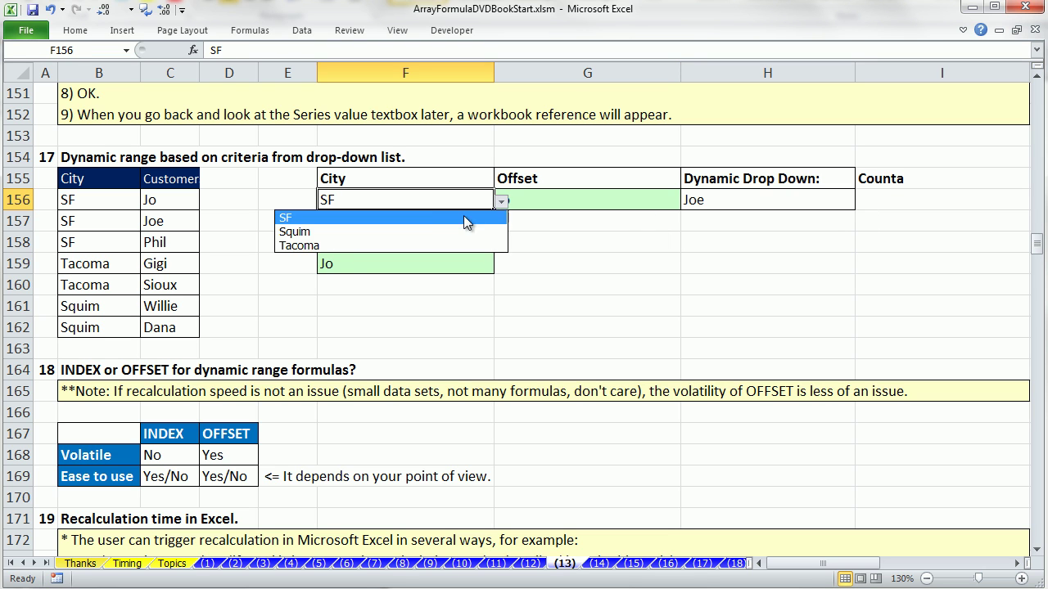
pyautogui.click(328, 232)
pyautogui.click(791, 199)
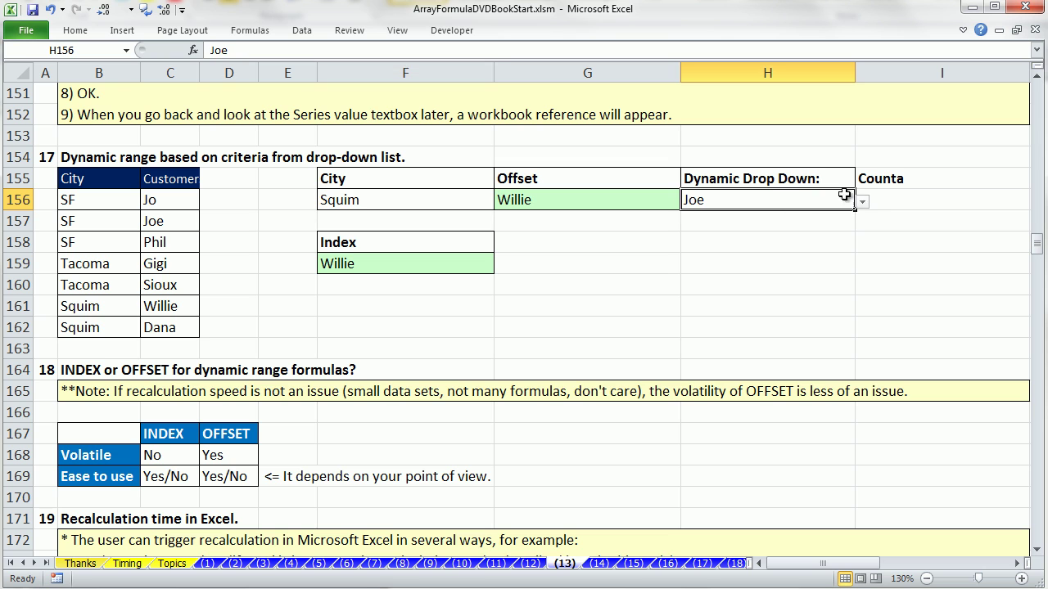
pyautogui.click(862, 201)
pyautogui.click(665, 219)
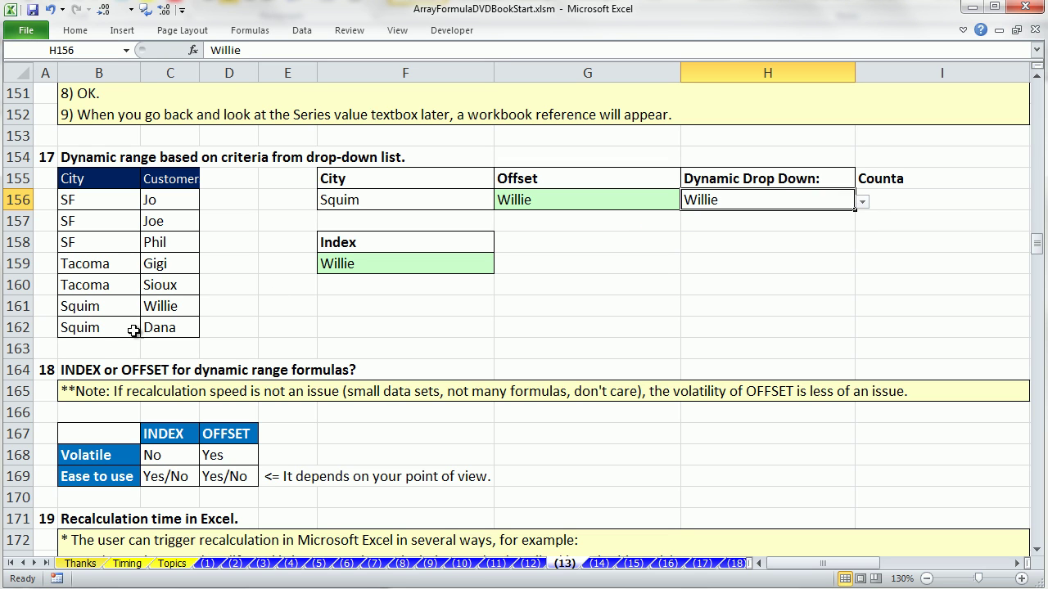
pyautogui.click(539, 347)
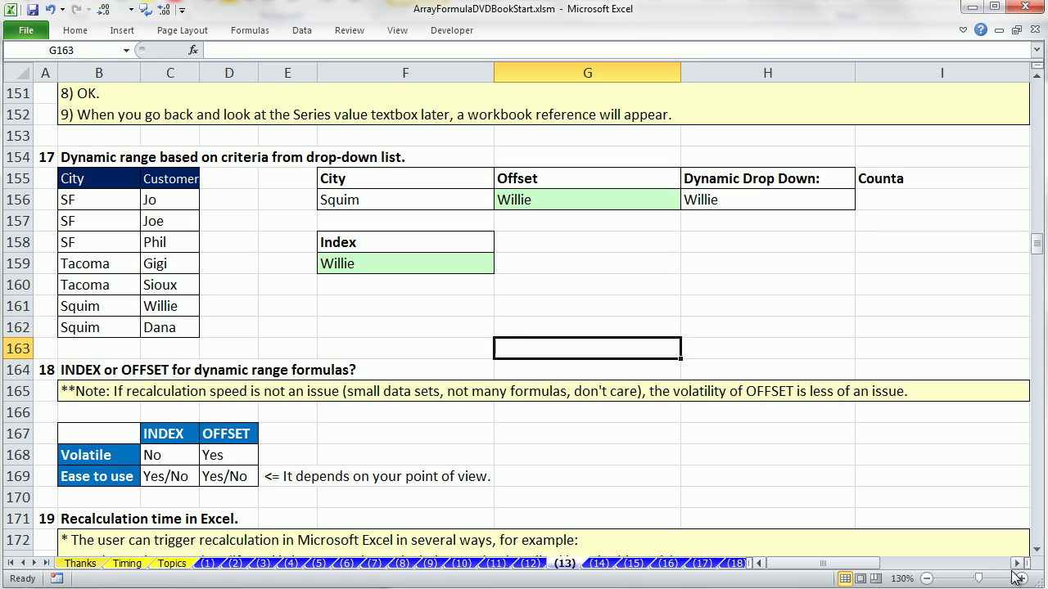
# - Examine the section 18 table comparing INDEX and OFFSET for volatility and ease of use
pyautogui.click(1036, 550)
pyautogui.moveTo(1038, 553); pyautogui.dragTo(1038, 553)
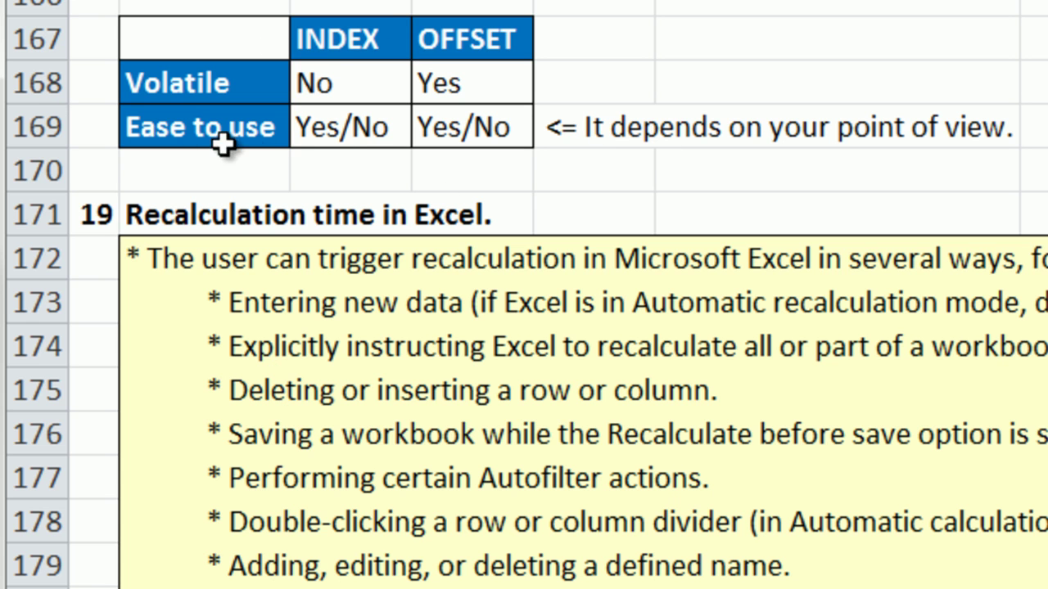
pyautogui.click(335, 84)
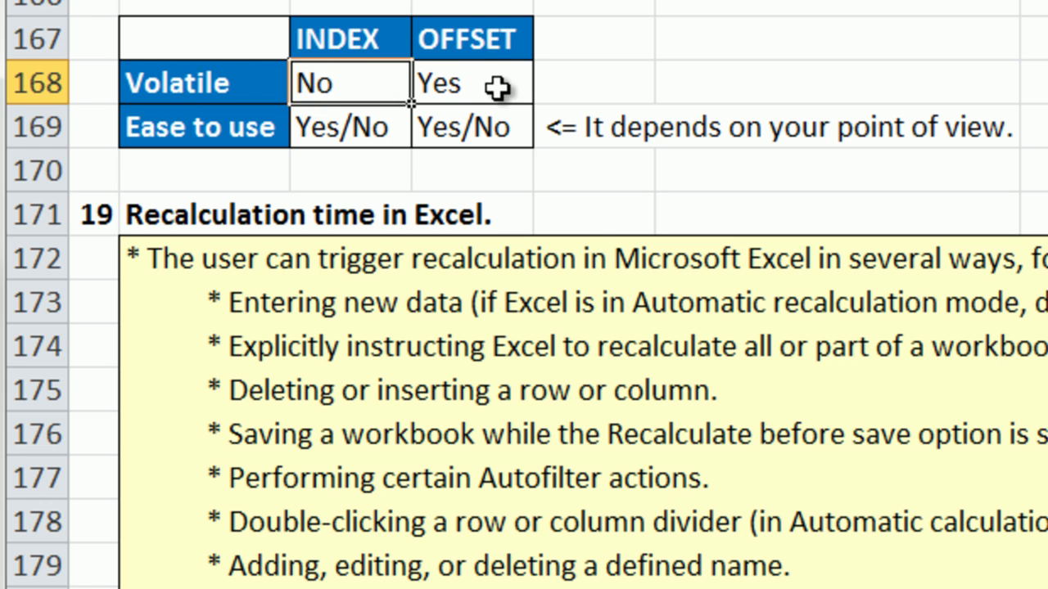
pyautogui.click(498, 87)
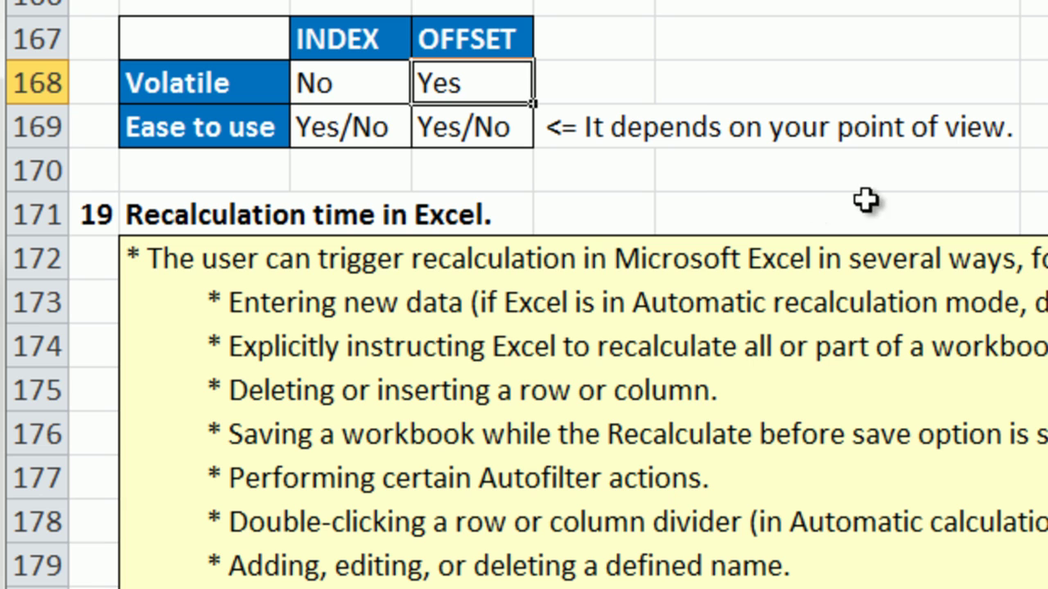
pyautogui.click(351, 128)
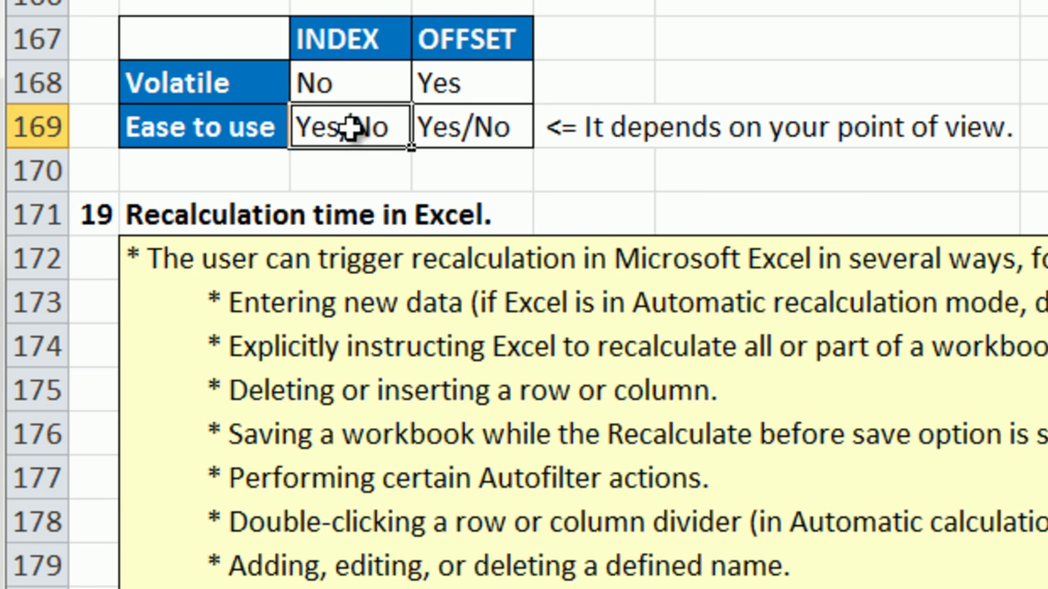
pyautogui.click(456, 131)
pyautogui.click(1033, 127)
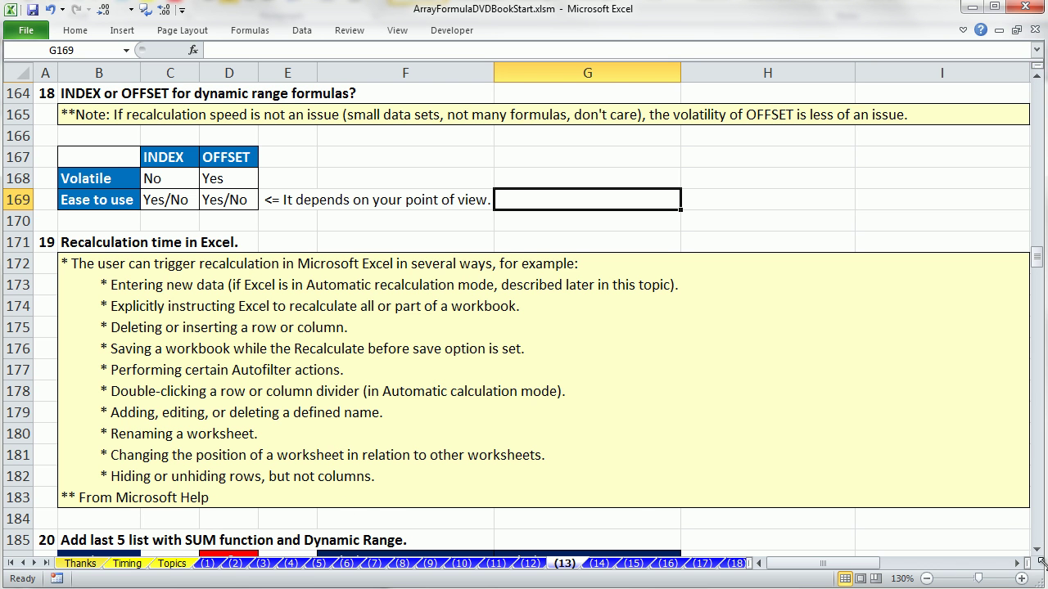
# - Go to section 20 and examine the last five cells of the Numbers list, B189:B193, including the empty one
pyautogui.click(1036, 550)
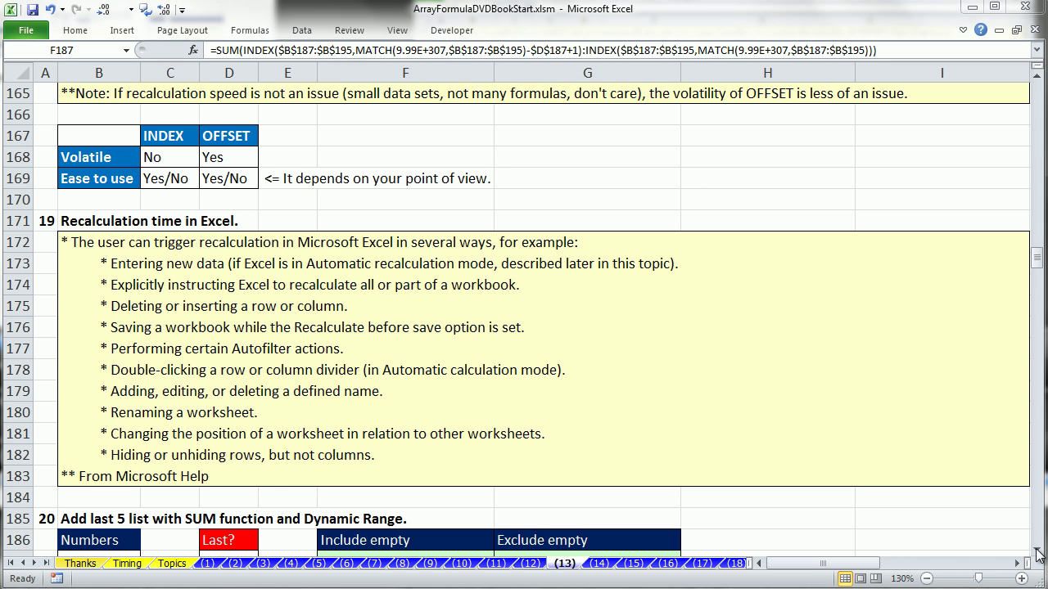
pyautogui.click(1036, 554)
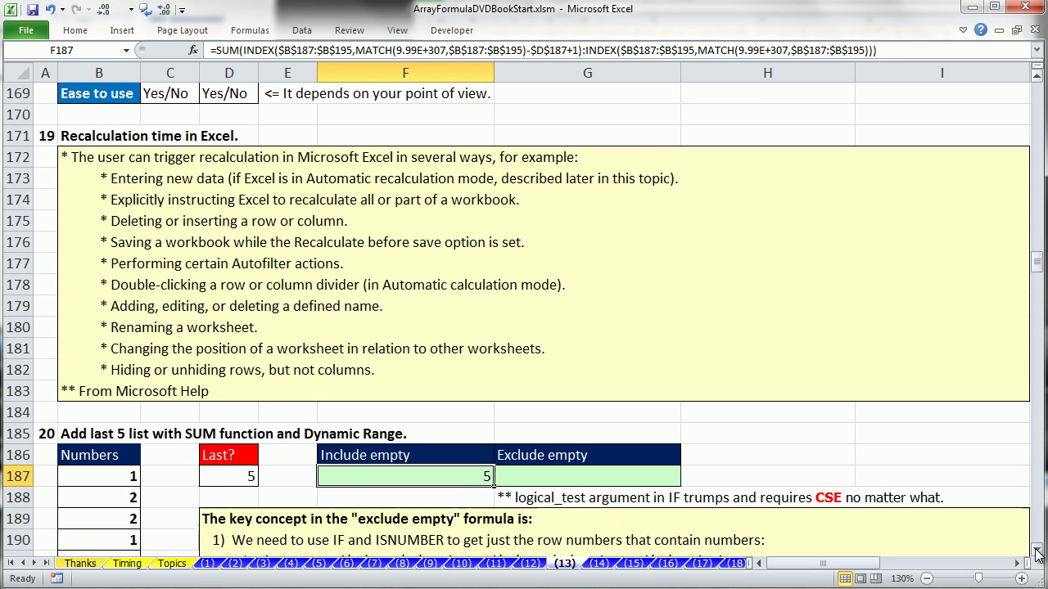
pyautogui.scroll(-5, 1036, 554)
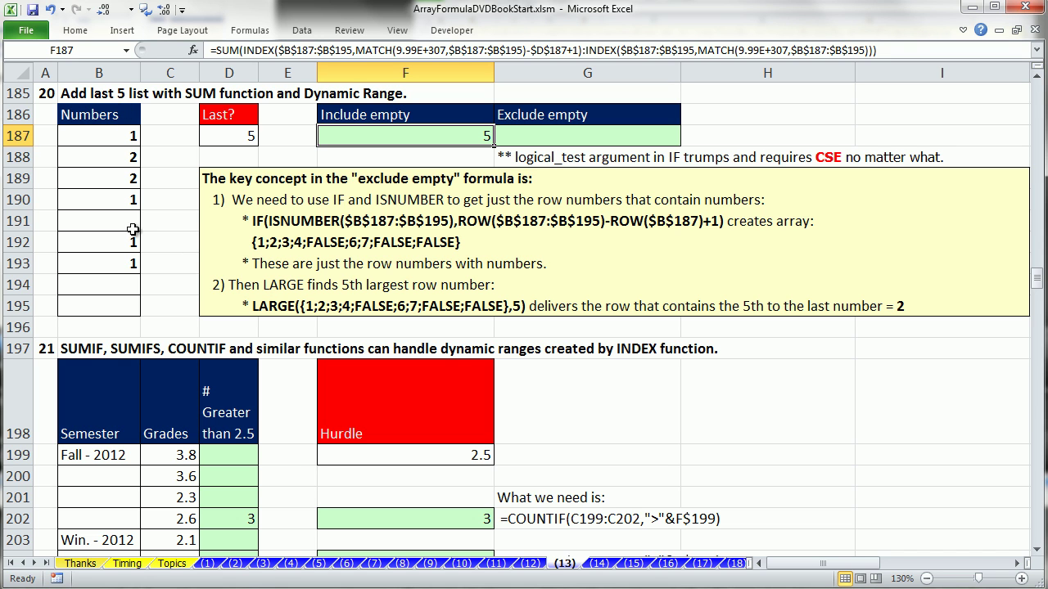
pyautogui.moveTo(121, 264); pyautogui.dragTo(124, 179)
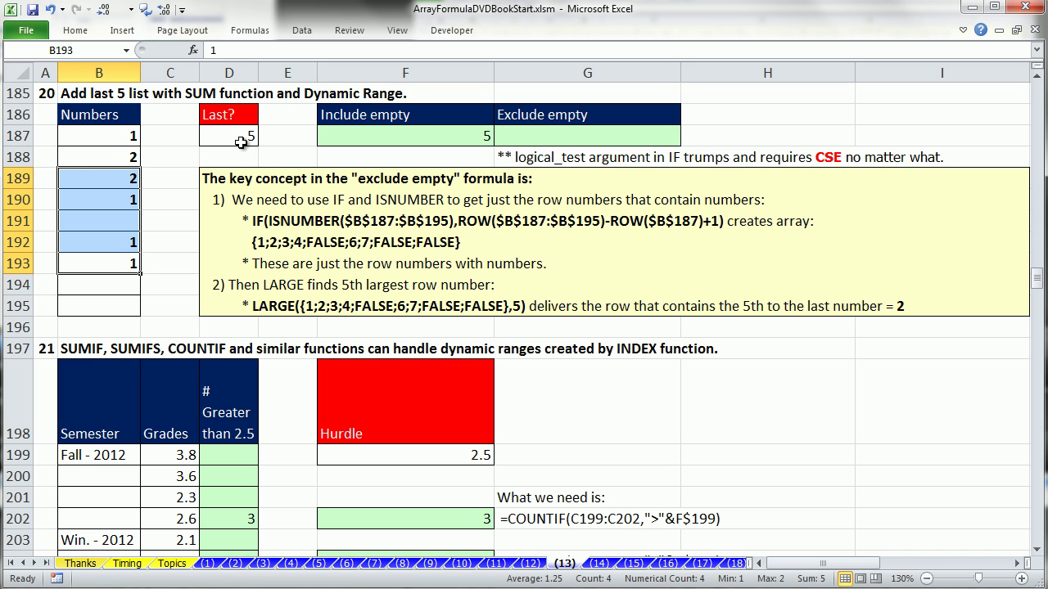
pyautogui.click(110, 219)
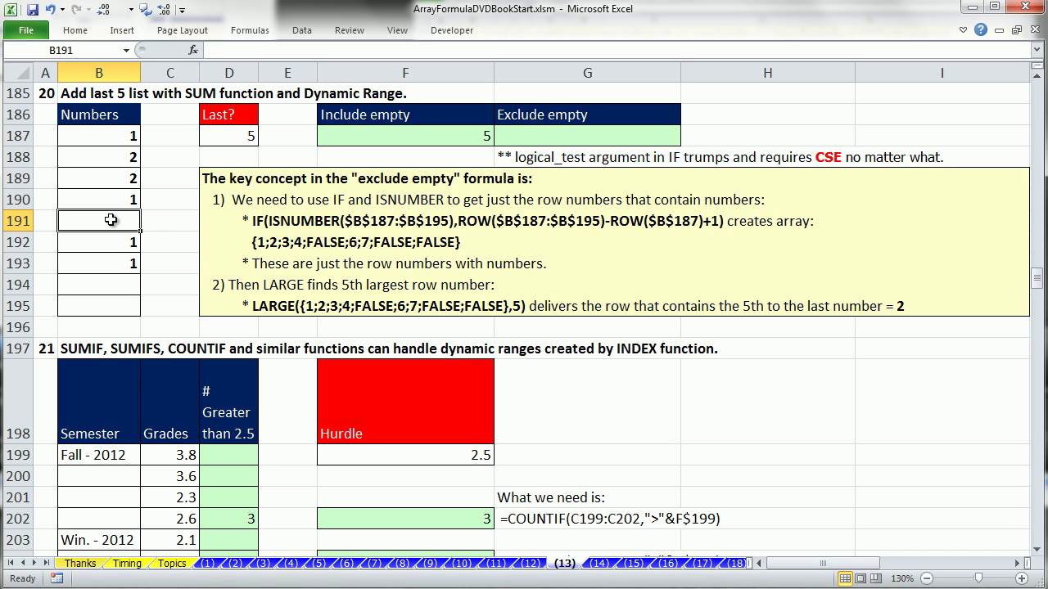
pyautogui.click(113, 265)
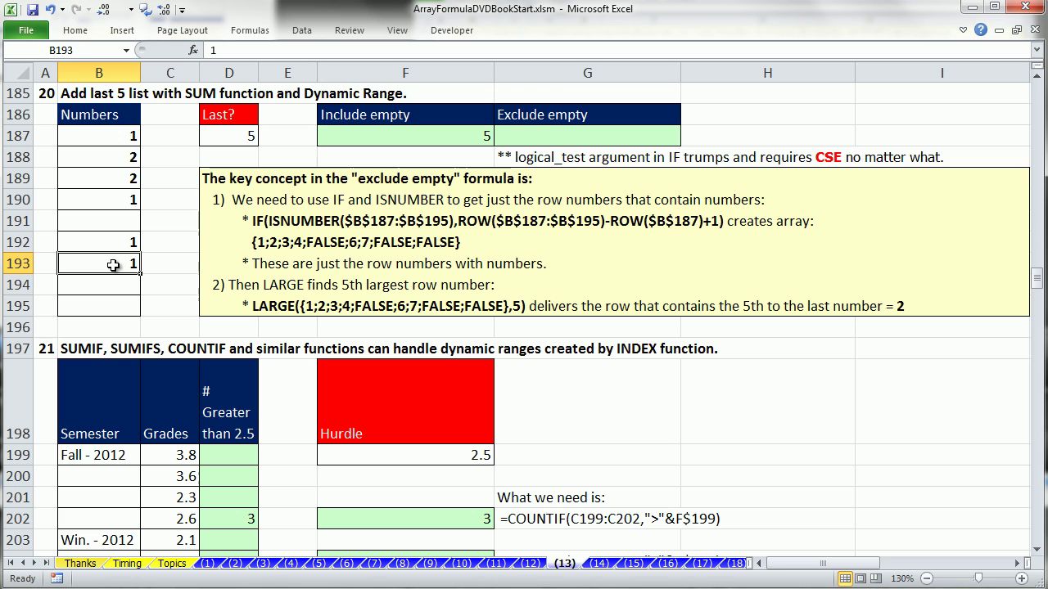
pyautogui.moveTo(113, 264); pyautogui.dragTo(119, 187)
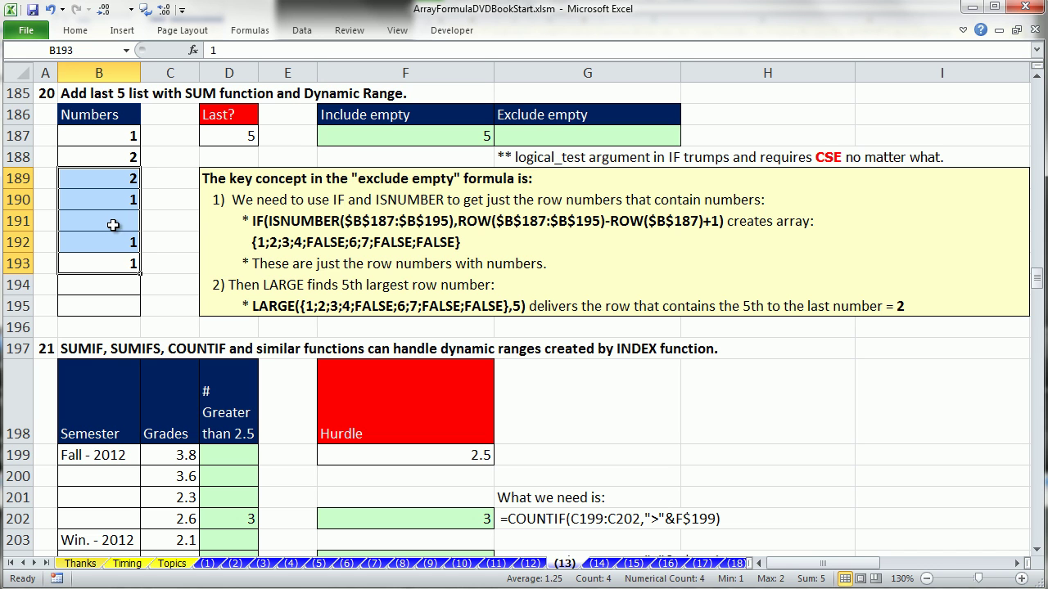
# - Examine the two INDEX parts that form the summed range in the F187 formula and leave the cell without editing
pyautogui.doubleClick(342, 136)
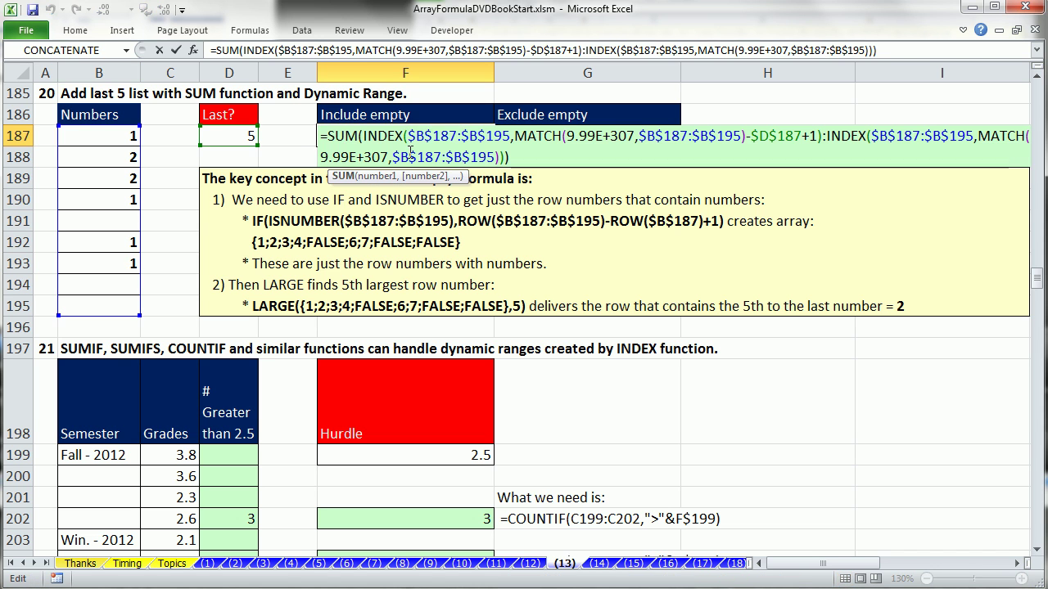
pyautogui.moveTo(365, 137); pyautogui.dragTo(822, 137)
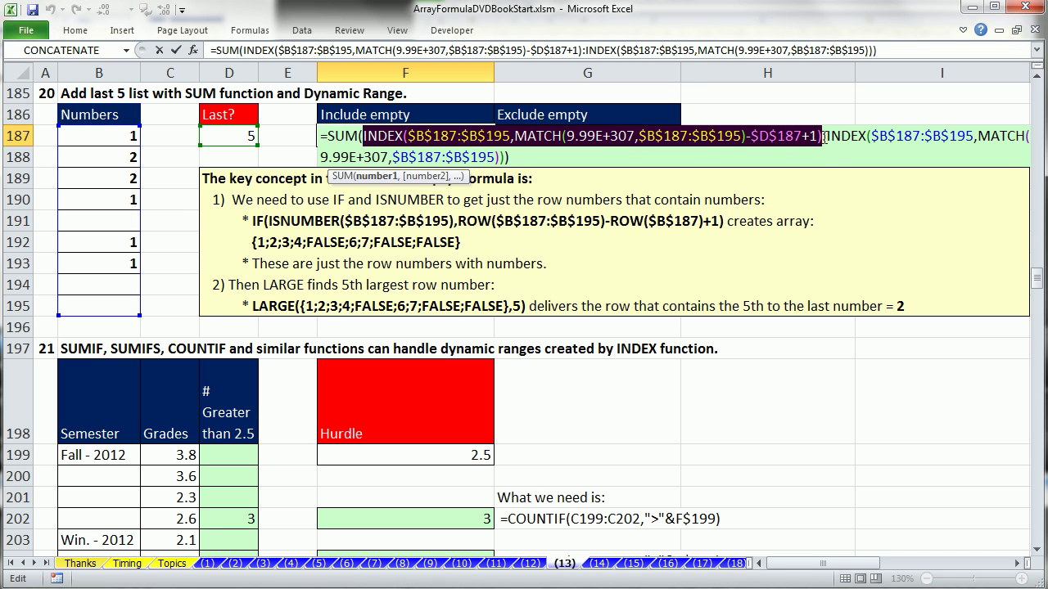
pyautogui.click(822, 137)
pyautogui.moveTo(826, 137); pyautogui.dragTo(845, 164)
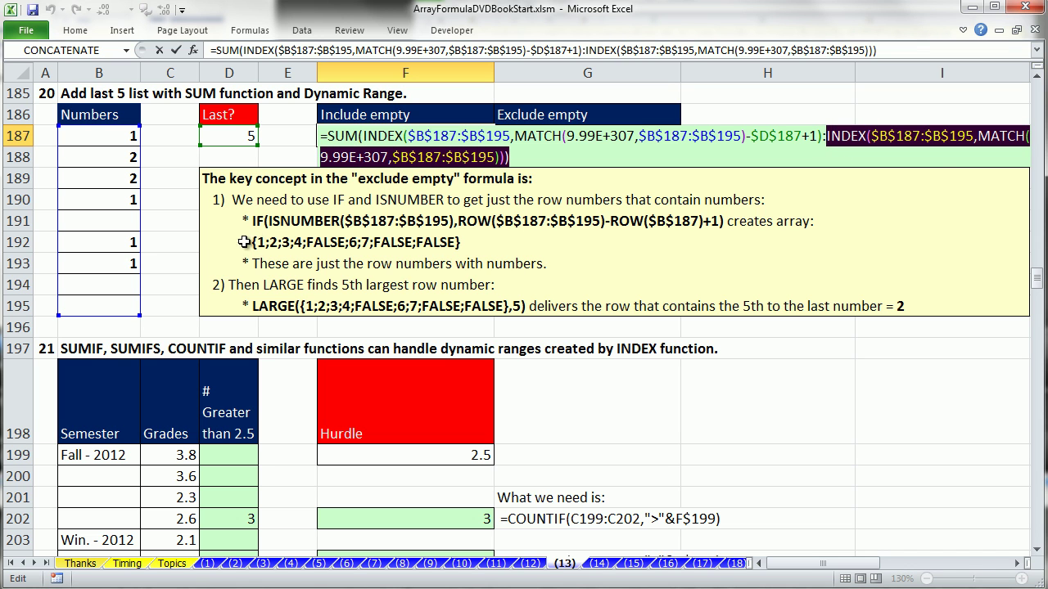
pyautogui.press('Escape')
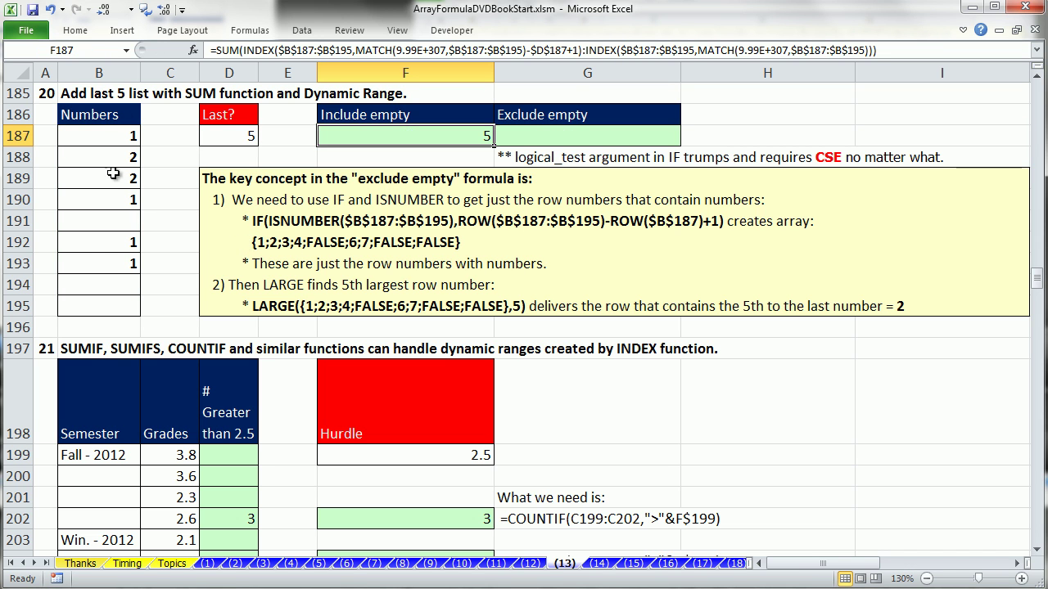
# - Examine the last five list cells B189:B193 and the two INDEX parts of the F187 formula, then leave the formula without editing
pyautogui.moveTo(114, 263); pyautogui.dragTo(119, 187)
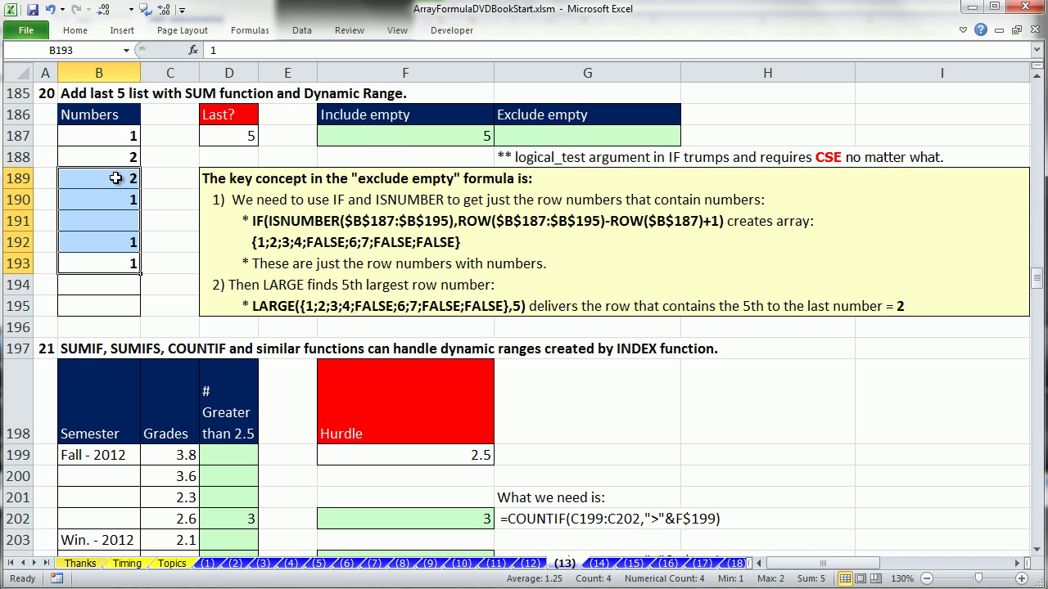
pyautogui.click(110, 259)
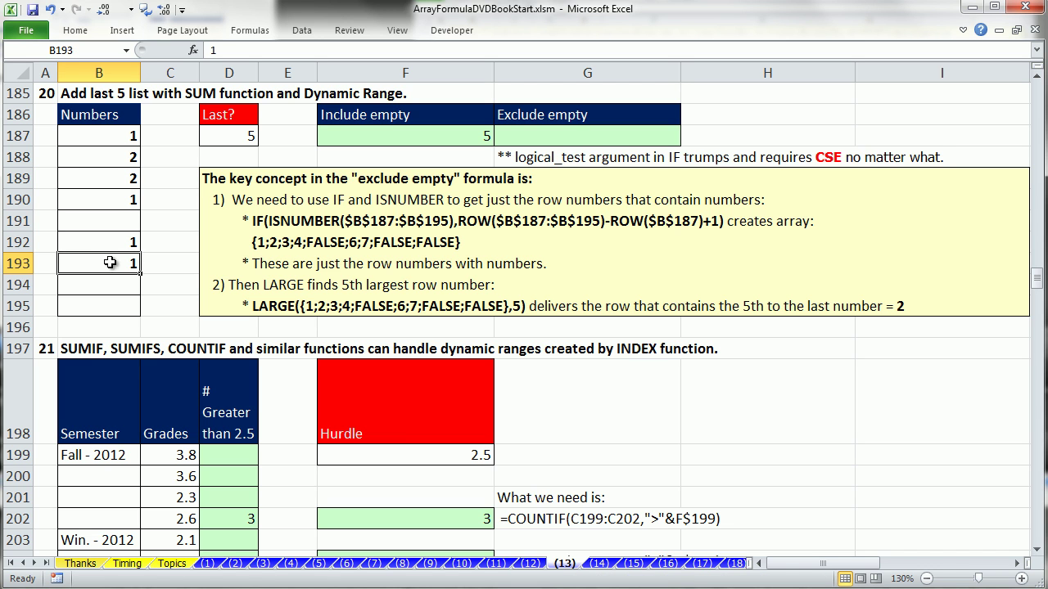
pyautogui.doubleClick(411, 136)
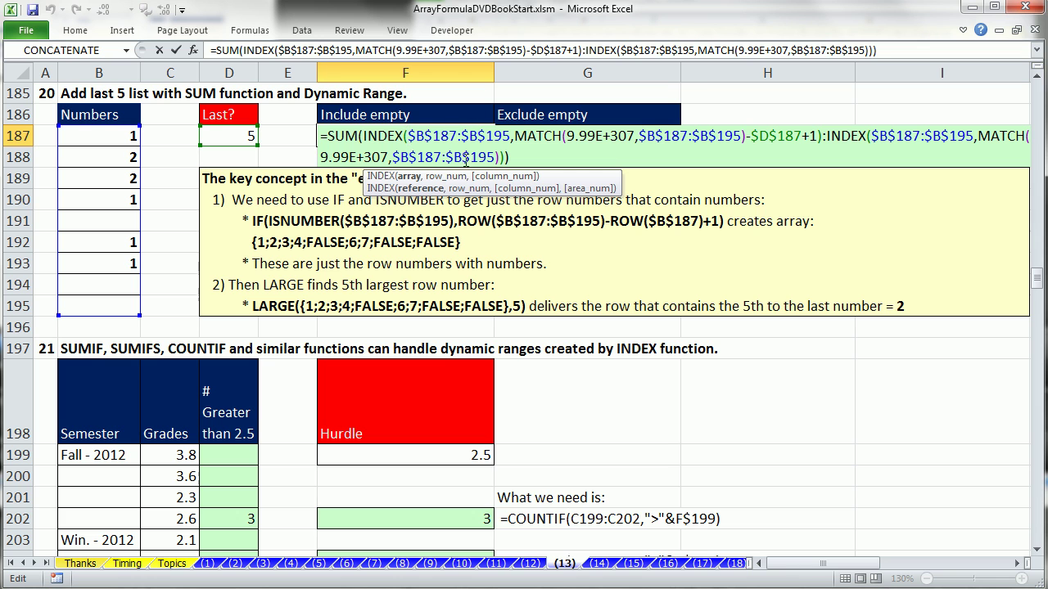
pyautogui.moveTo(828, 136); pyautogui.dragTo(921, 152)
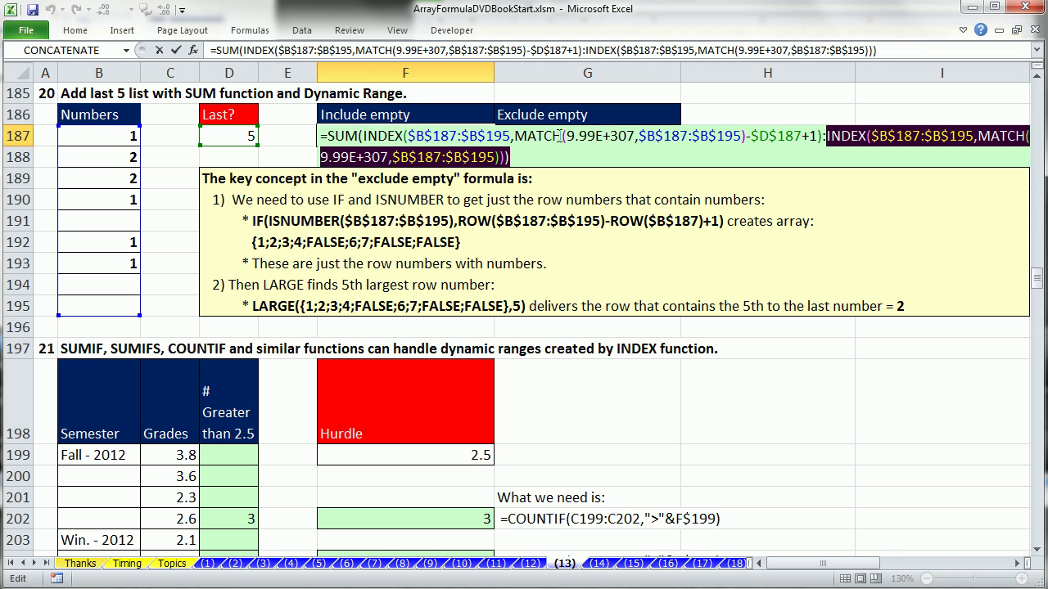
pyautogui.moveTo(515, 137); pyautogui.dragTo(802, 137)
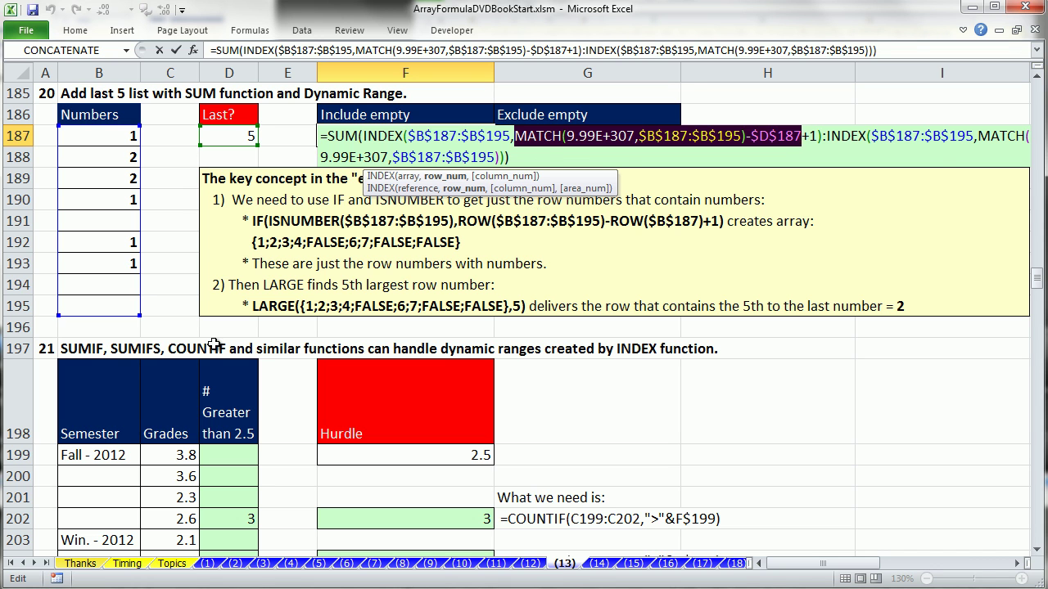
pyautogui.press('Escape')
# - Enter 10 in B194 to test the dynamic sum in F187, then undo the entry
pyautogui.click(107, 284)
pyautogui.write('10')
pyautogui.hotkey('ctrl', 'Return')
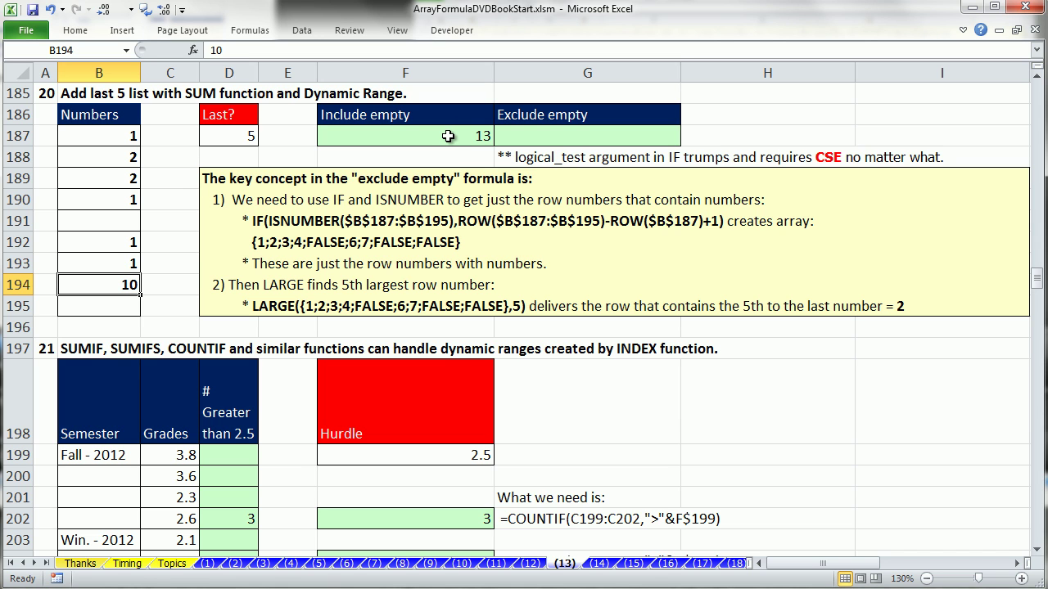
pyautogui.hotkey('ctrl', 'z')
# - Review the F187 formula and the Numbers list, counting back five actual numbers from B193 to B188 while skipping empty B191
pyautogui.doubleClick(448, 136)
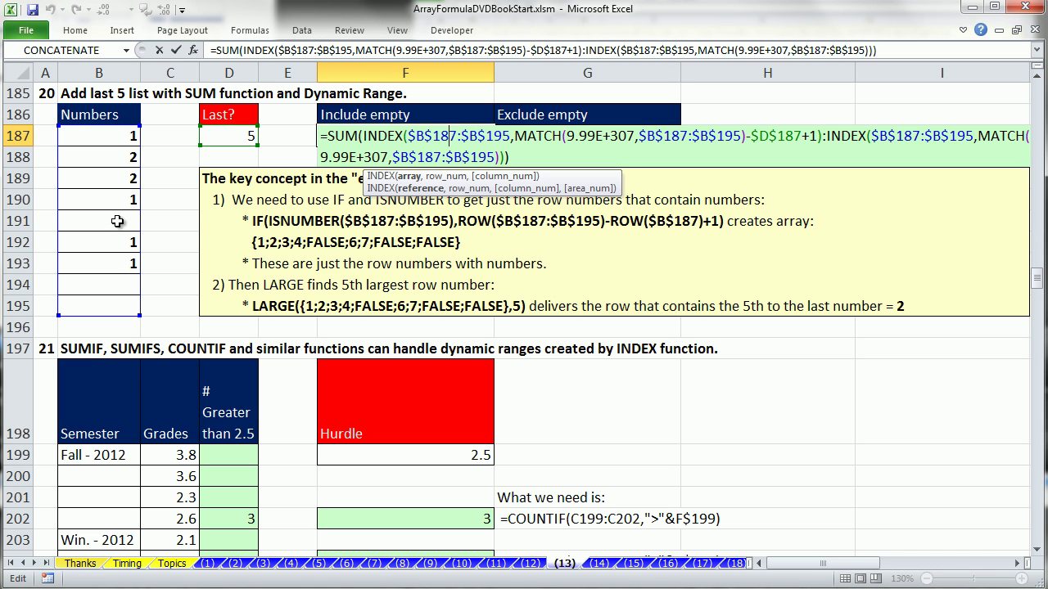
pyautogui.press('Escape')
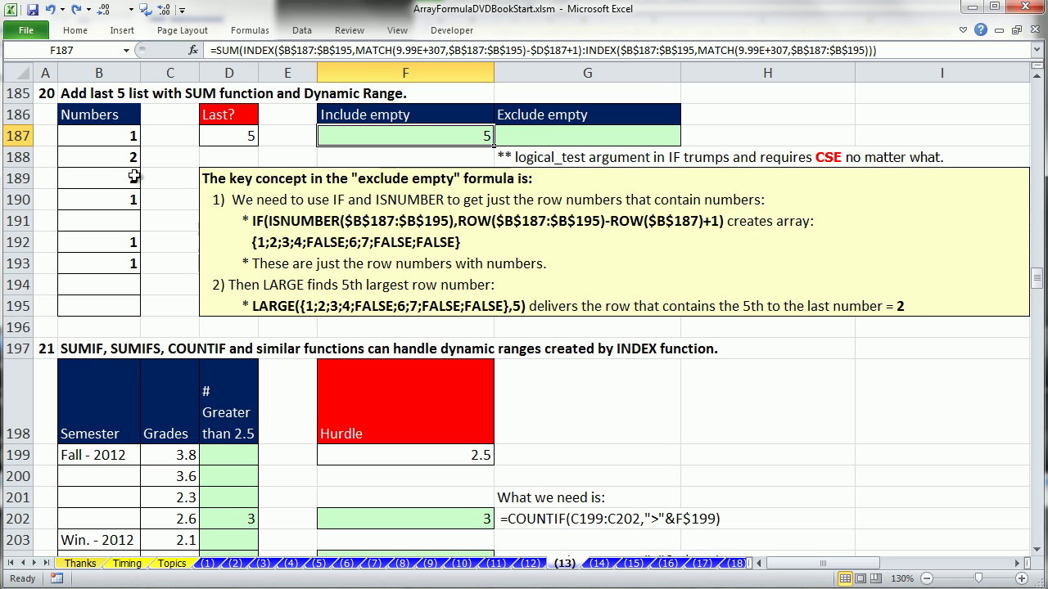
pyautogui.moveTo(79, 136); pyautogui.dragTo(78, 311)
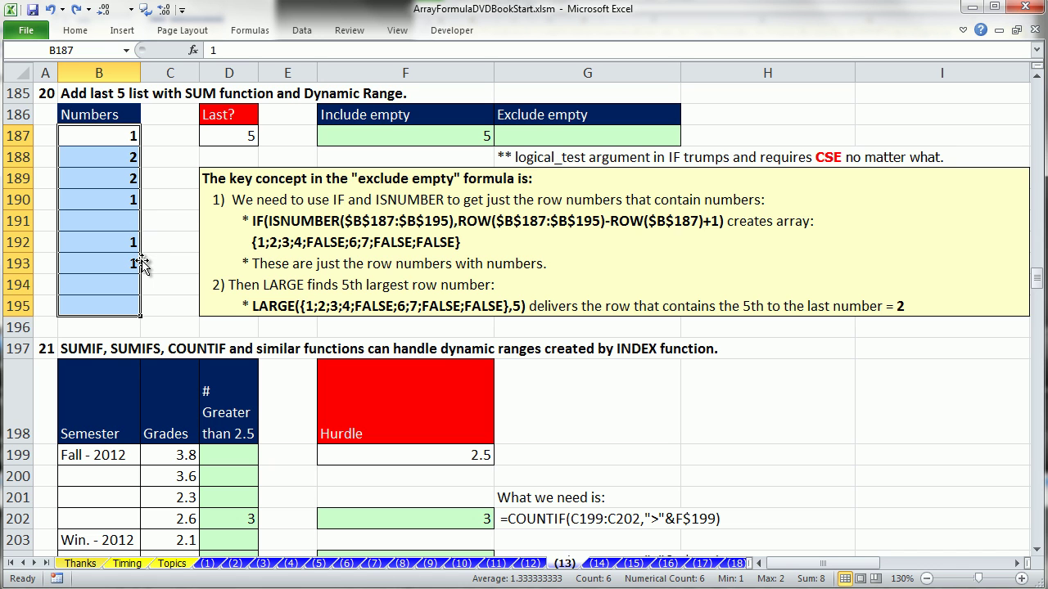
pyautogui.click(114, 223)
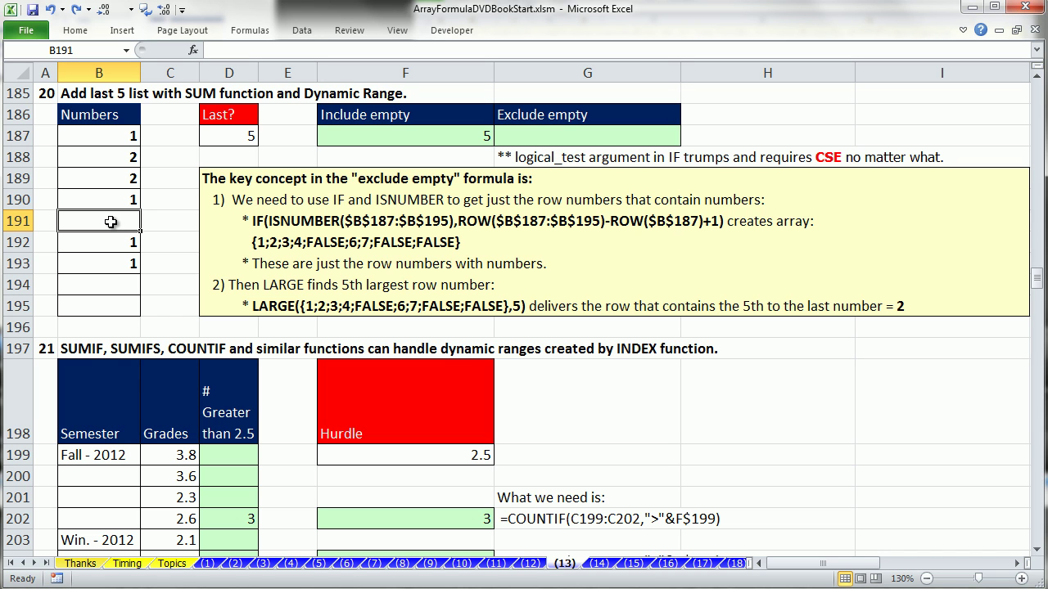
pyautogui.click(119, 263)
pyautogui.click(121, 242)
pyautogui.click(134, 199)
pyautogui.click(131, 175)
pyautogui.click(130, 156)
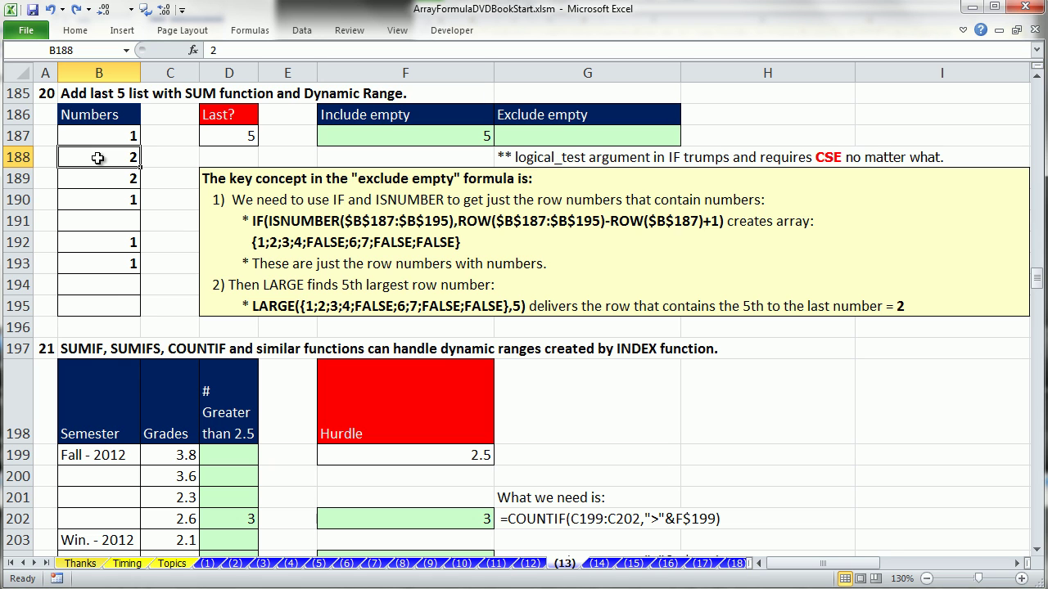
pyautogui.click(114, 271)
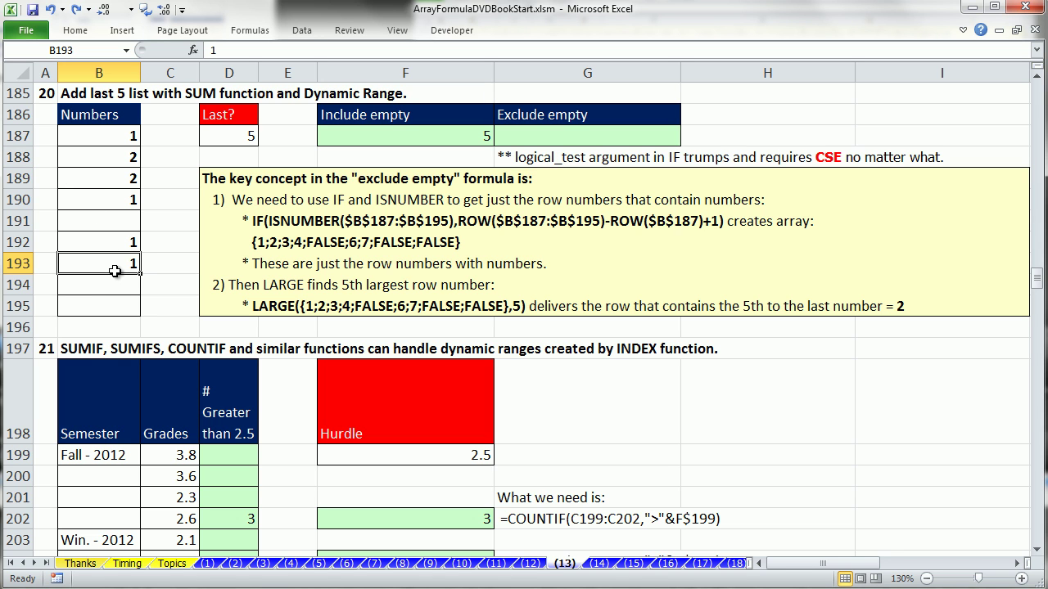
# - Copy the full SUM formula text from F187 into the Exclude empty cell G187, keeping its references unchanged
pyautogui.doubleClick(456, 136)
pyautogui.moveTo(530, 161); pyautogui.dragTo(162, 50)
pyautogui.hotkey('ctrl', 'c')
pyautogui.press('Escape')
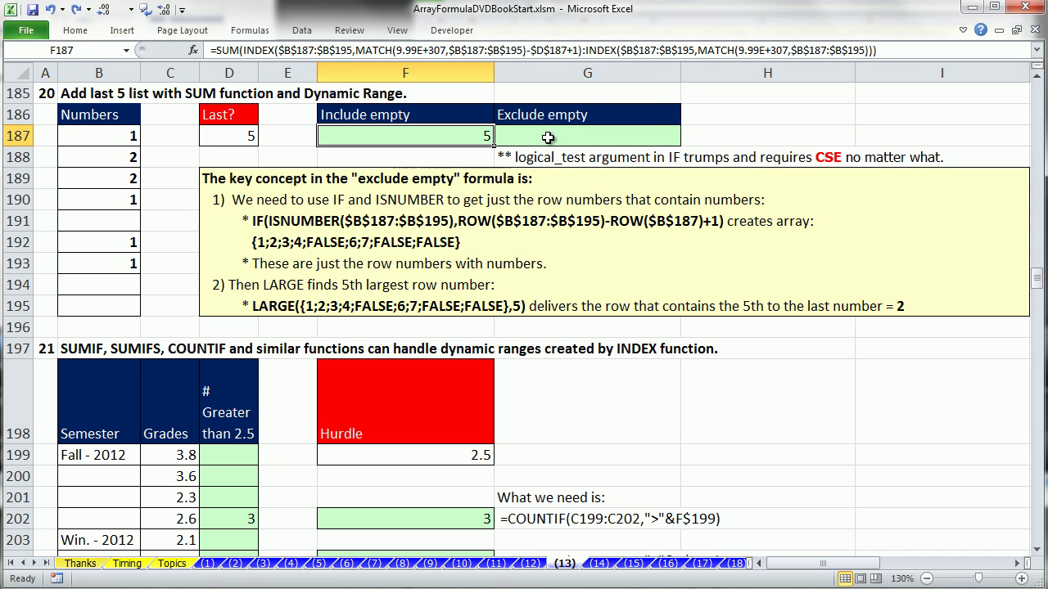
pyautogui.click(549, 138)
pyautogui.hotkey('ctrl', 'v')
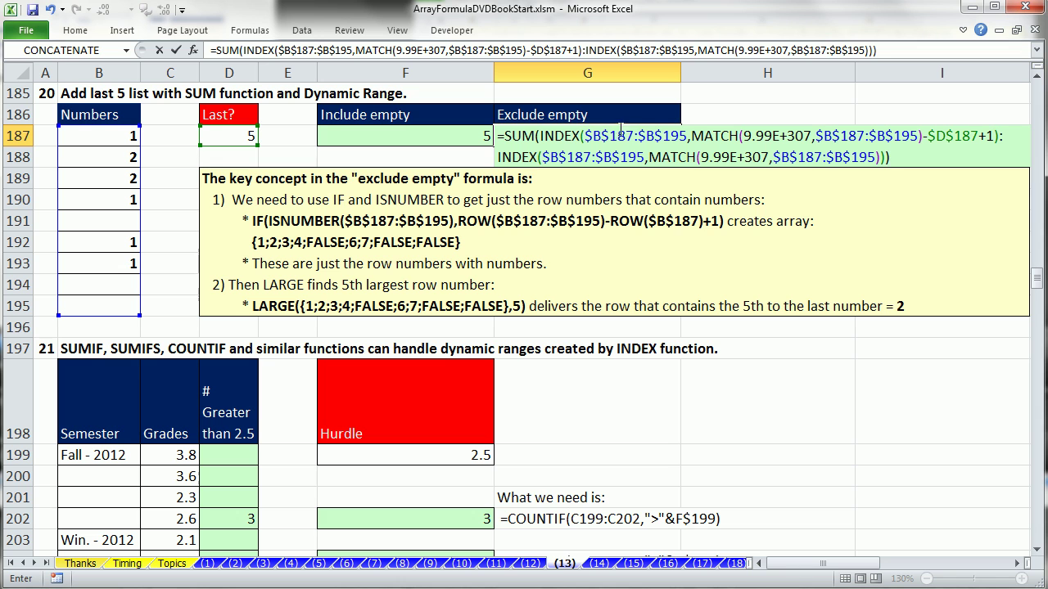
# - Remove the row_num argument MATCH(9.99E+307,$B$187:$B$195)-$D$187+1 from the first INDEX function in the G187 formula
pyautogui.click(1002, 139)
pyautogui.click(501, 157)
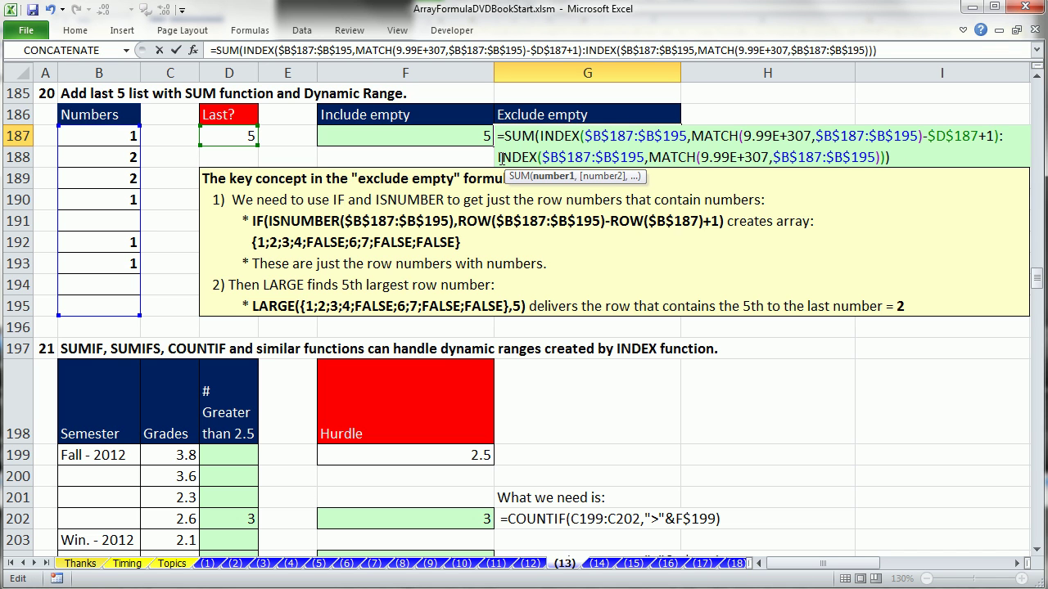
pyautogui.moveTo(502, 157); pyautogui.dragTo(889, 159)
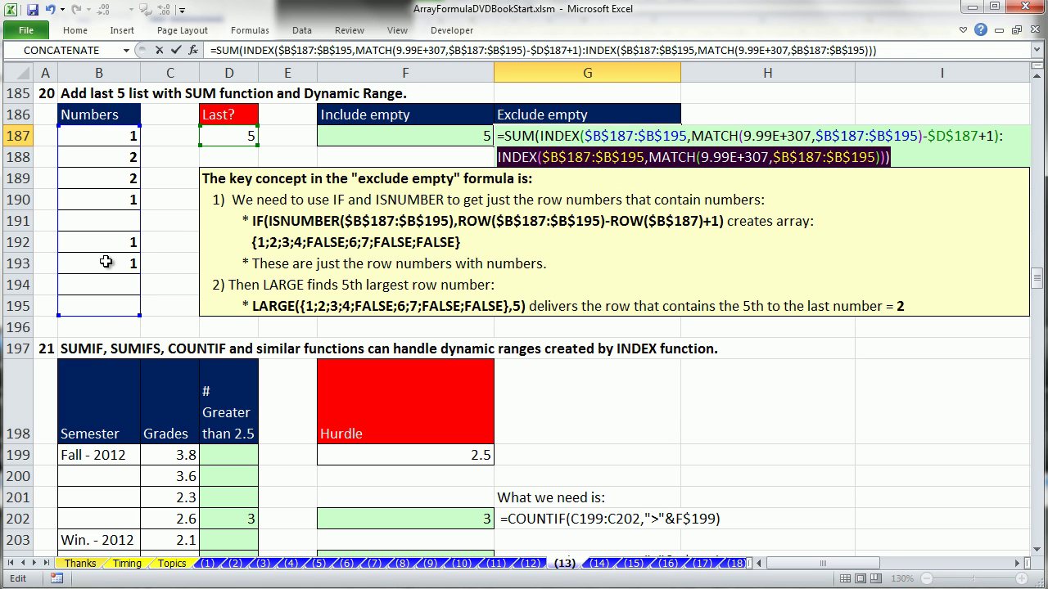
pyautogui.click(692, 136)
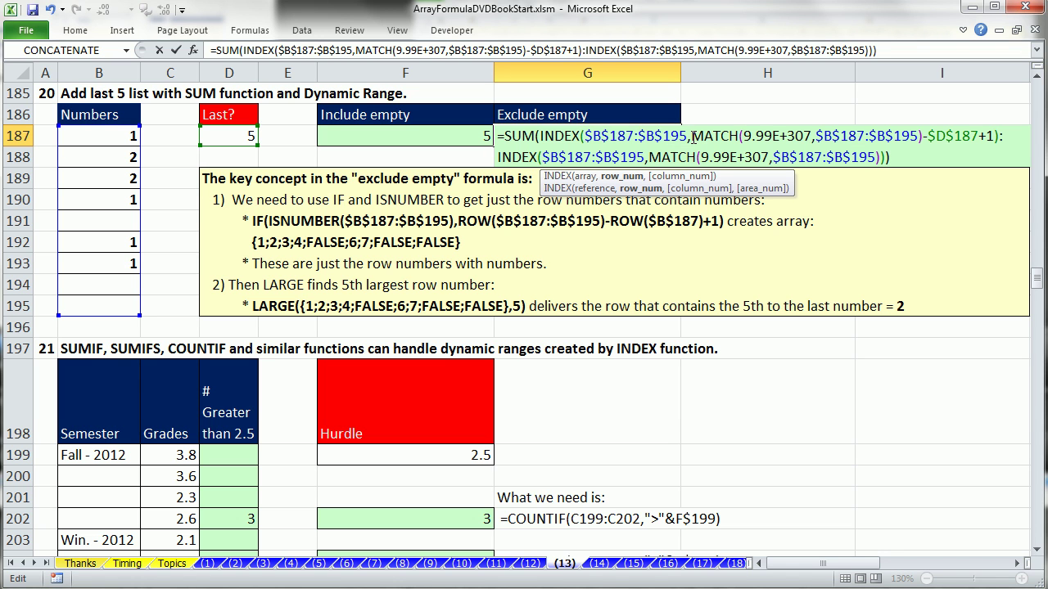
pyautogui.click(623, 178)
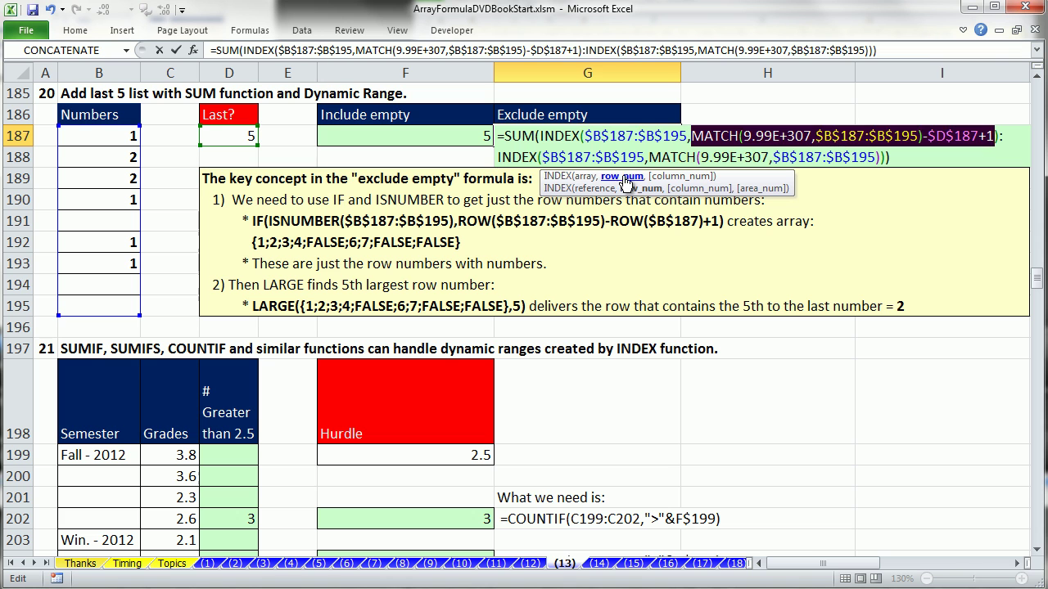
pyautogui.press('Delete')
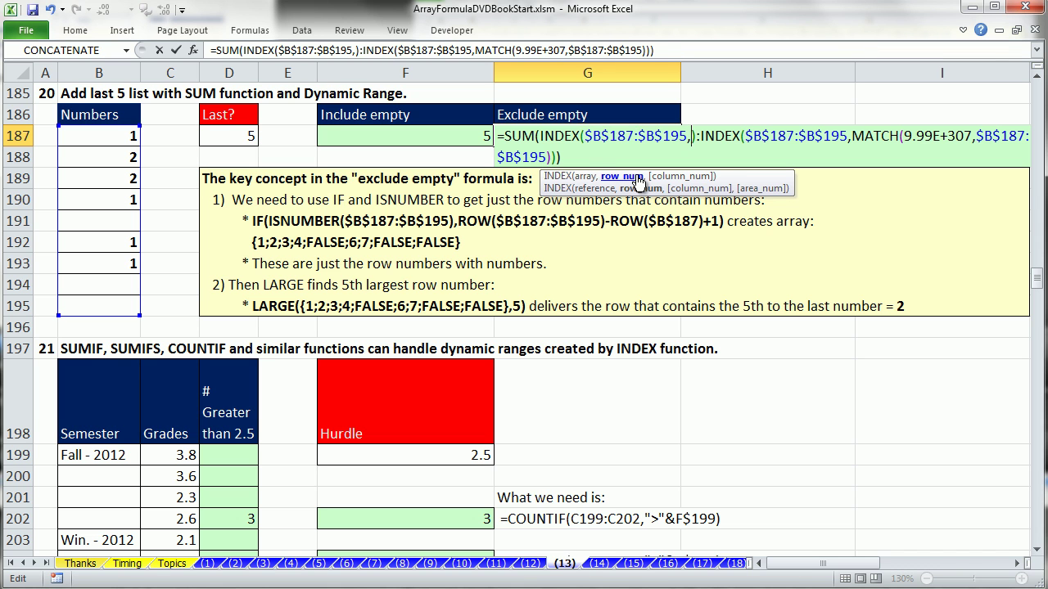
# - Start the first INDEX row_num in G187 with LARGE(IF(ISNUMBER($B$187:$B$195), using ISNUMBER as IF's logical test
pyautogui.write('larg')
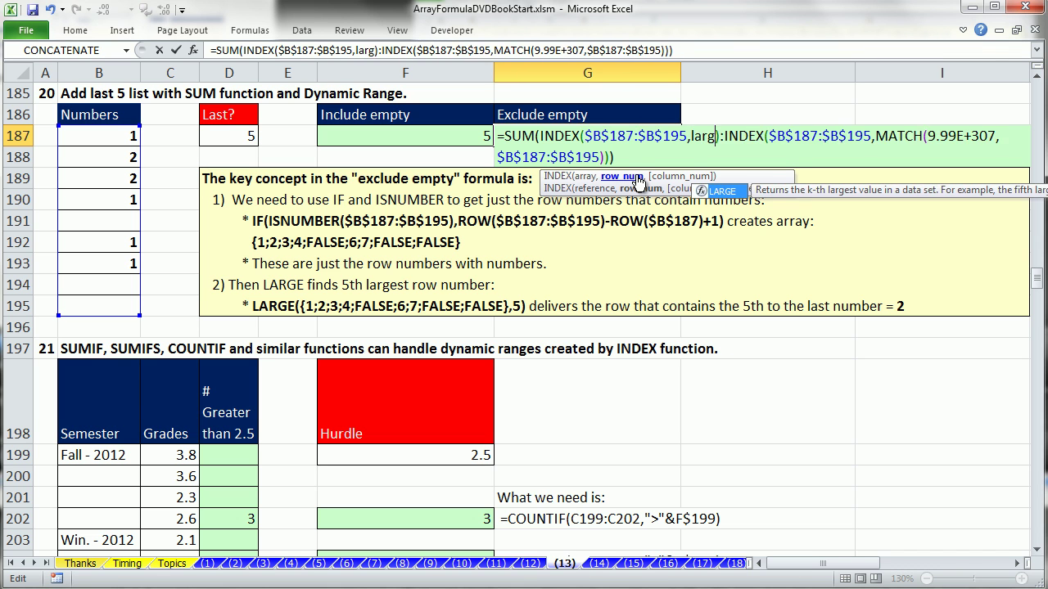
pyautogui.press('Tab')
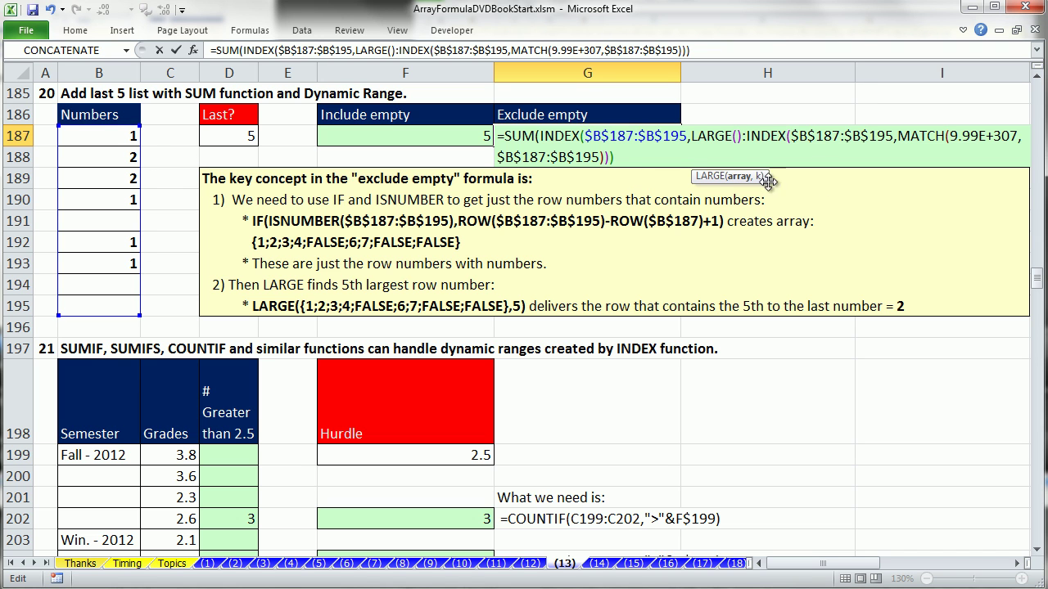
pyautogui.write('IF(')
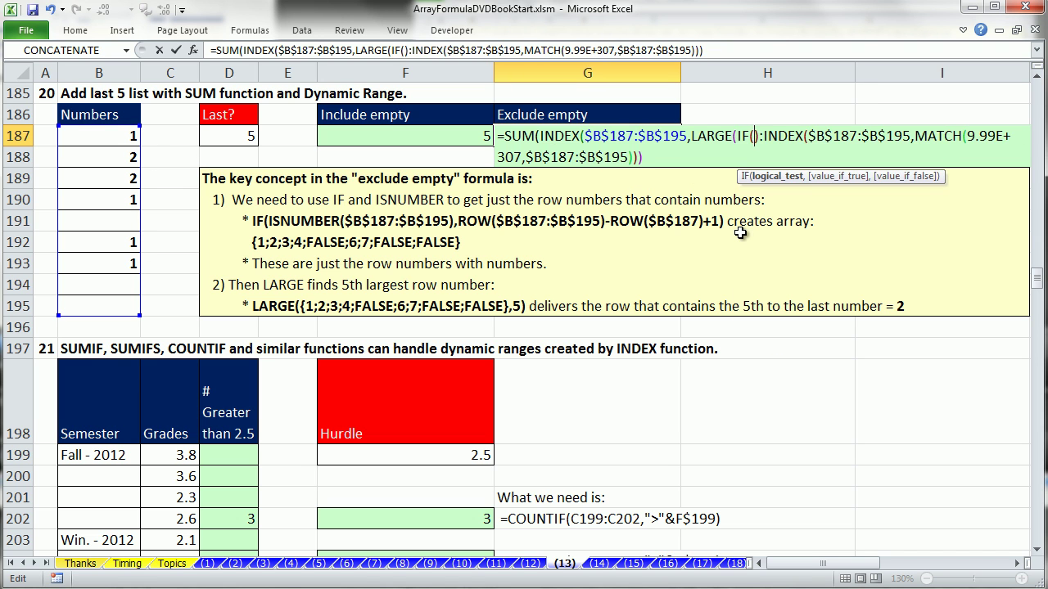
pyautogui.write('ISNUMBER(')
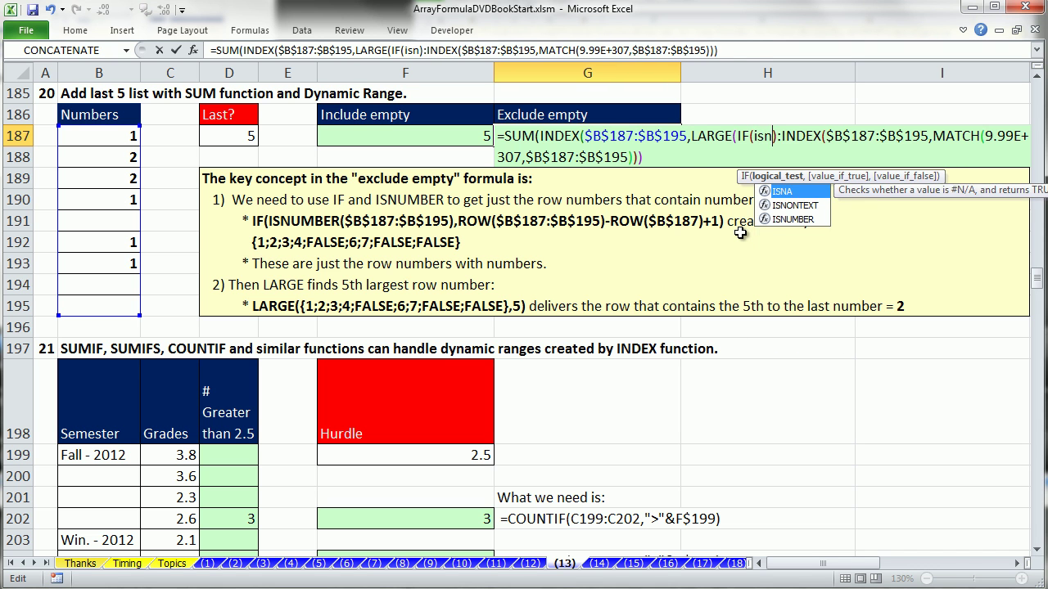
pyautogui.moveTo(103, 133); pyautogui.dragTo(123, 304)
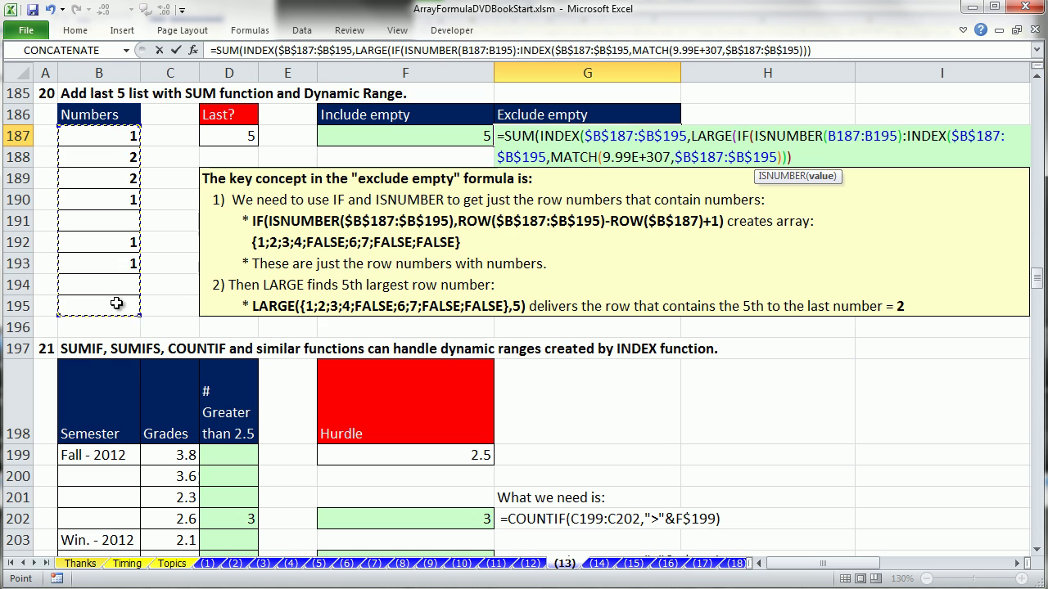
pyautogui.press('F4')
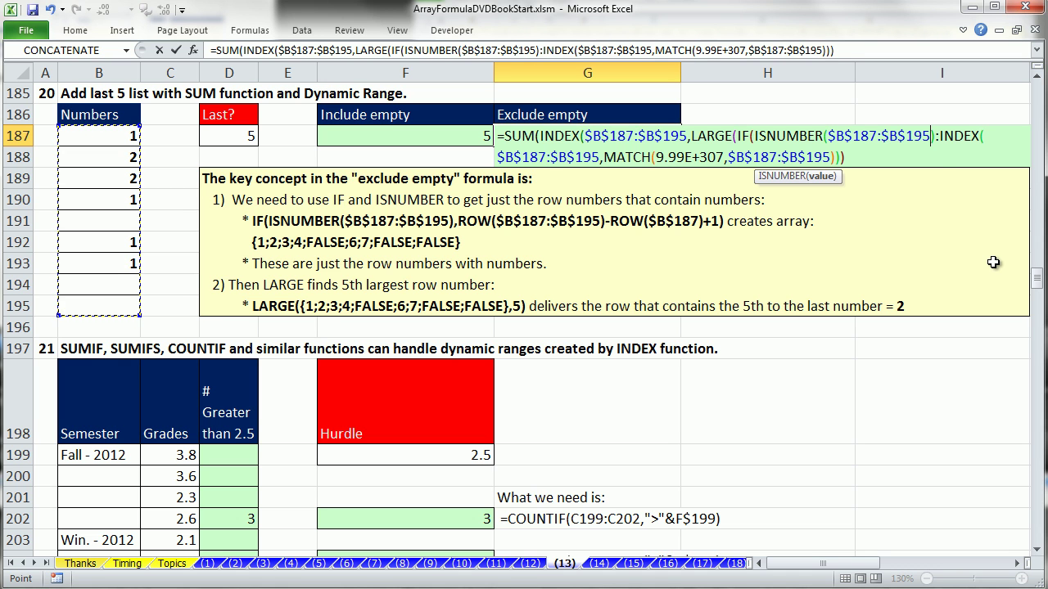
pyautogui.write(')')
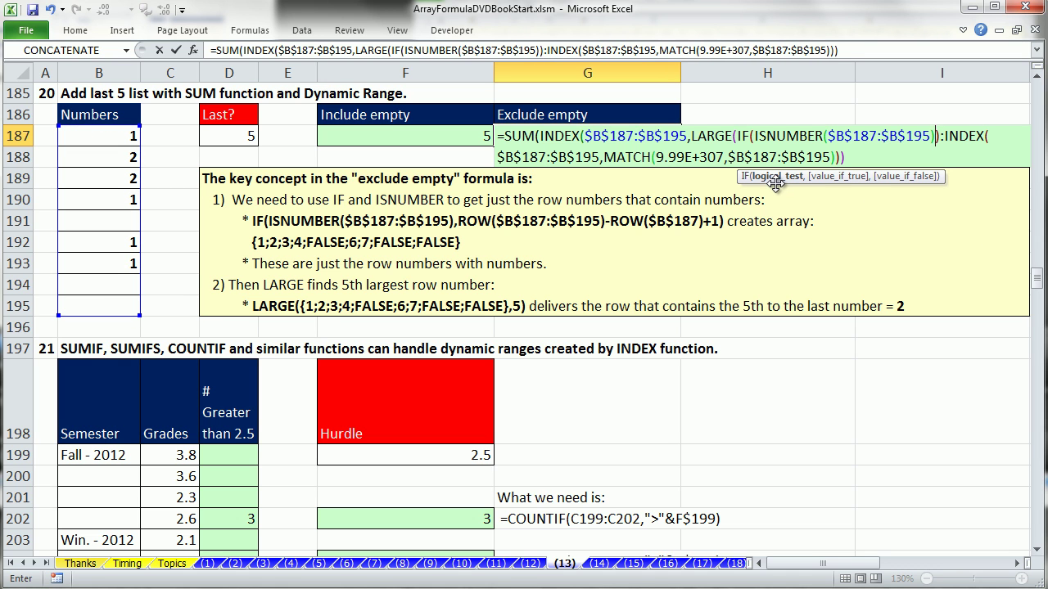
# - Evaluate the ISNUMBER($B$187:$B$195) logical test inside the G187 formula to inspect its array, then undo the evaluation
pyautogui.click(775, 177)
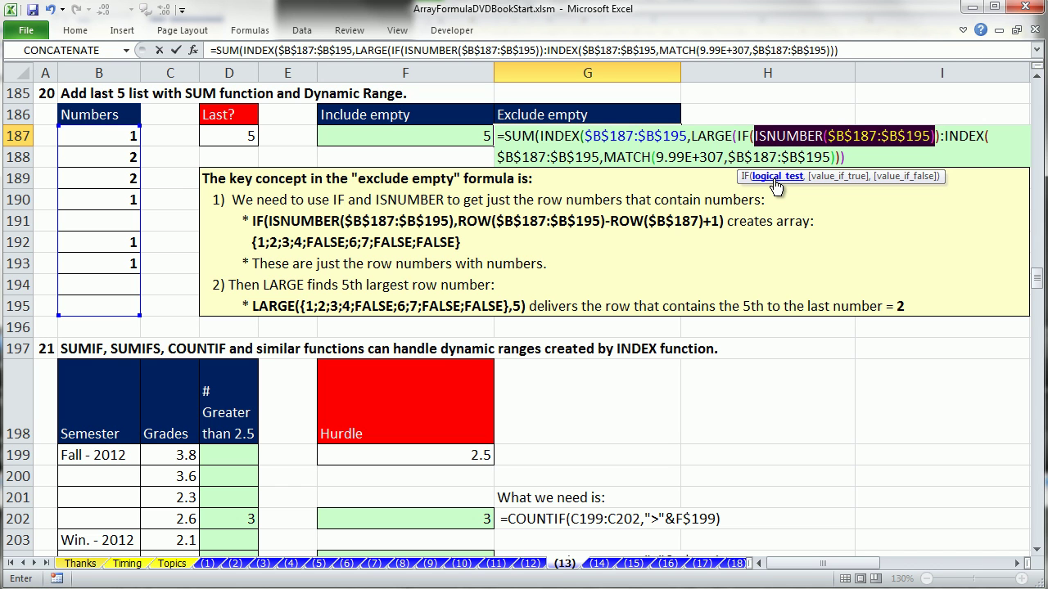
pyautogui.press('F9')
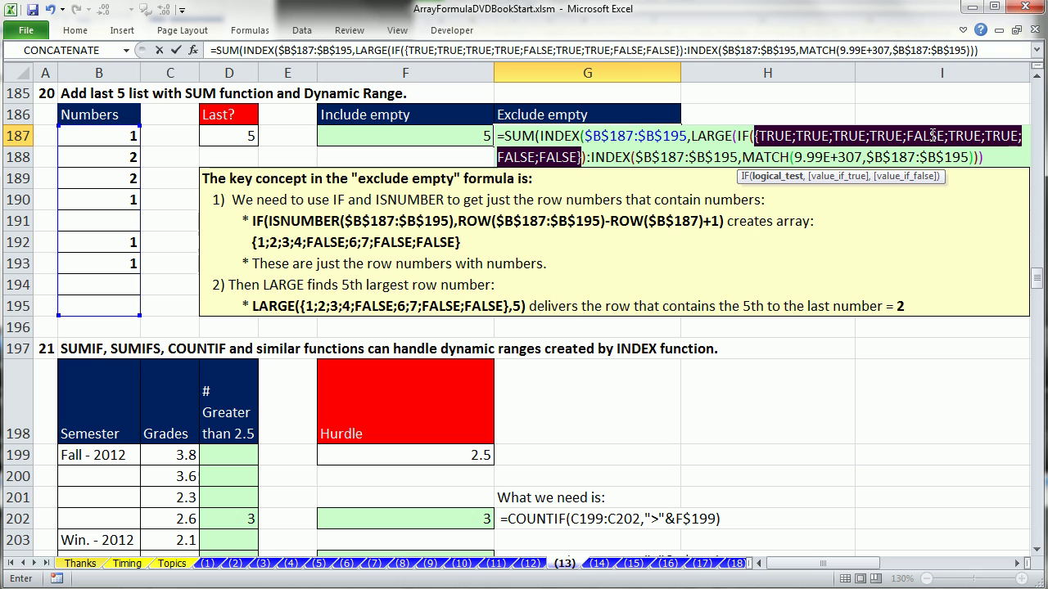
pyautogui.hotkey('ctrl', 'z')
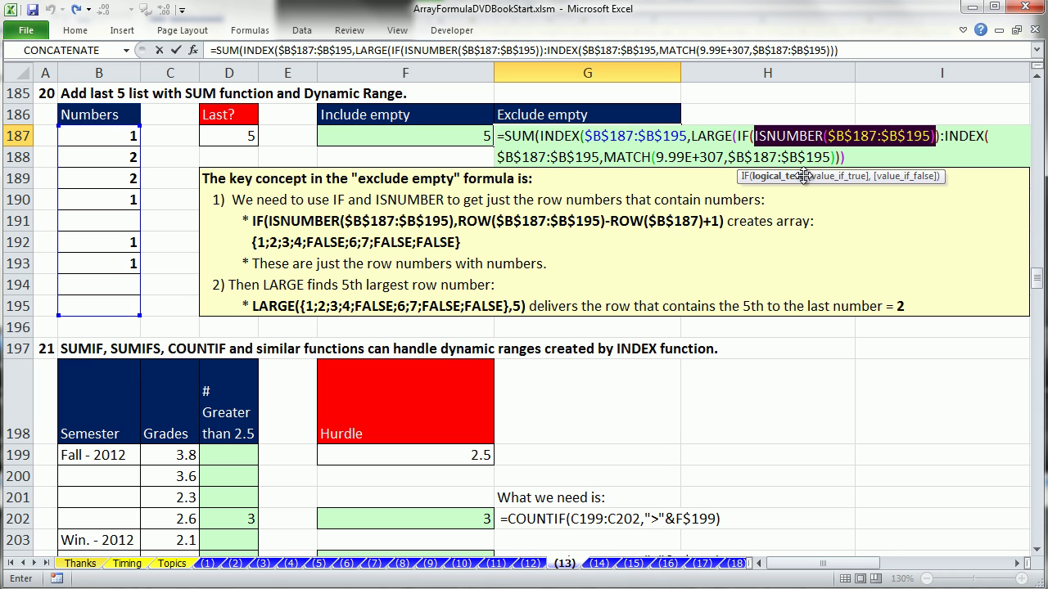
# - Add ROW($B$187:$B$195)-ROW($B$187)+1 as the value_if_true argument of the IF function in G187
pyautogui.click(938, 136)
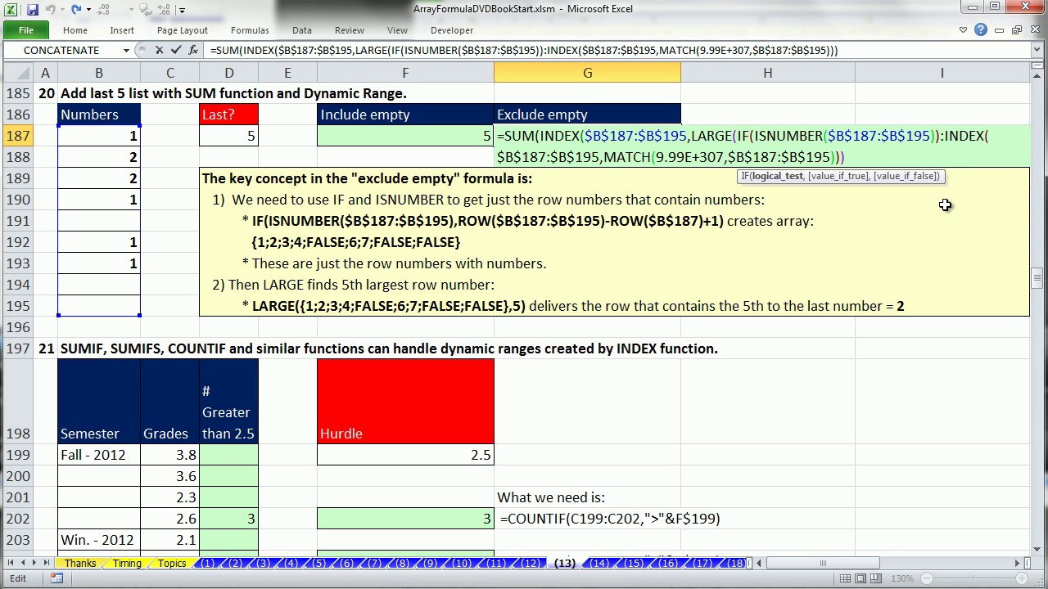
pyautogui.write(',')
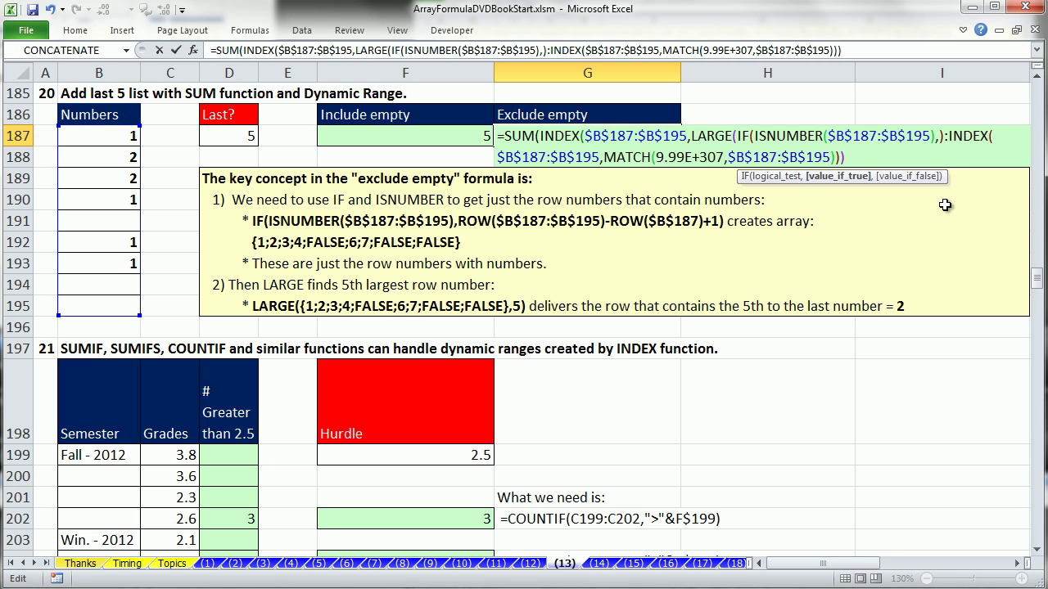
pyautogui.write('row')
pyautogui.press('Tab')
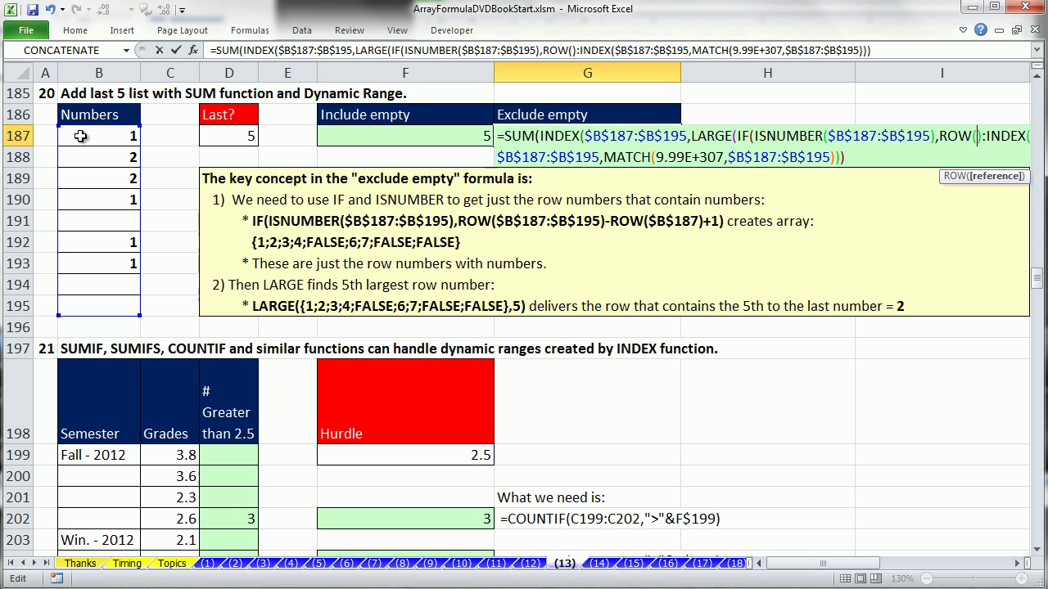
pyautogui.moveTo(80, 136); pyautogui.dragTo(102, 304)
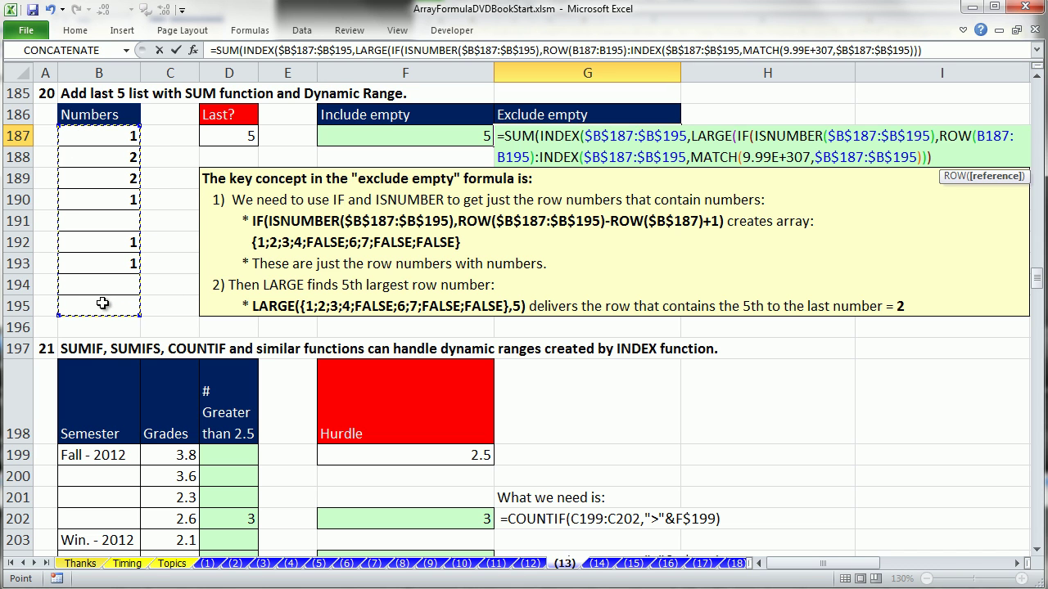
pyautogui.press('F4')
pyautogui.write(')-row')
pyautogui.press('Tab')
pyautogui.click(91, 139)
pyautogui.press('F4')
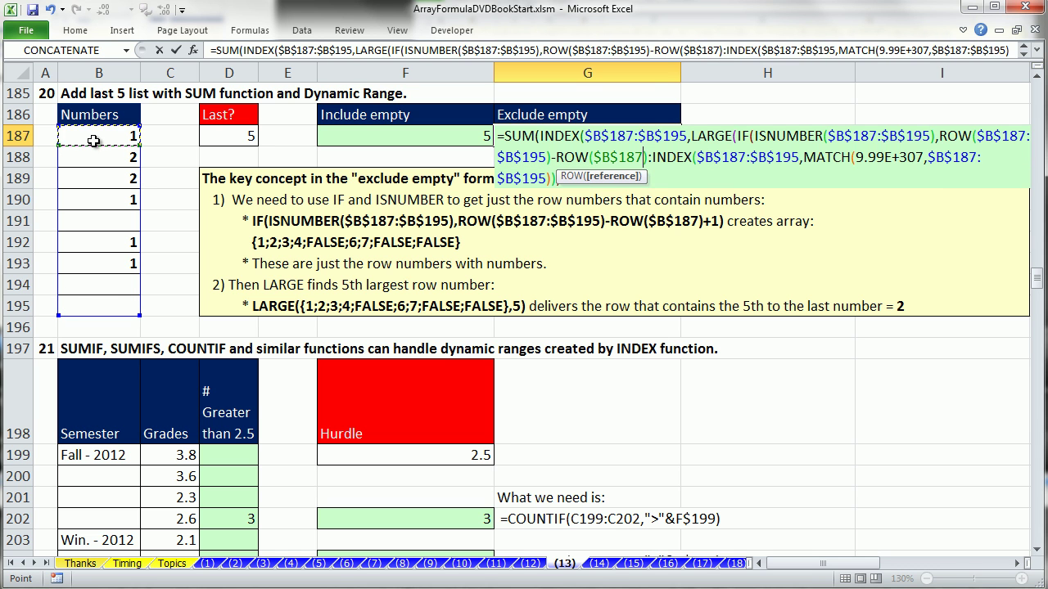
pyautogui.write(')+1')
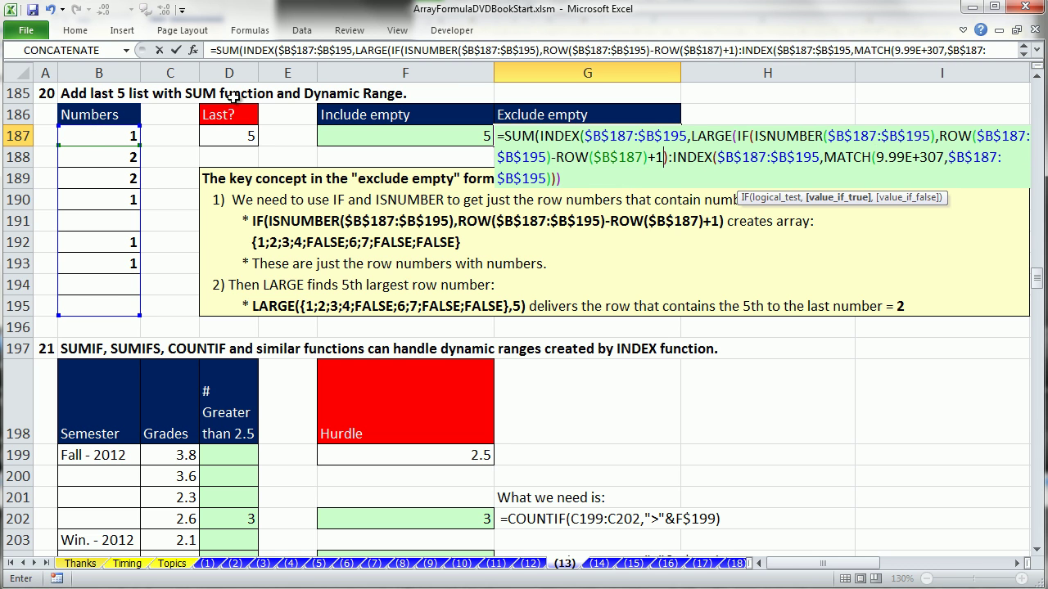
# - Evaluate the IF function's value_if_true argument in the G187 formula to inspect its array, and undo the evaluation
pyautogui.click(844, 199)
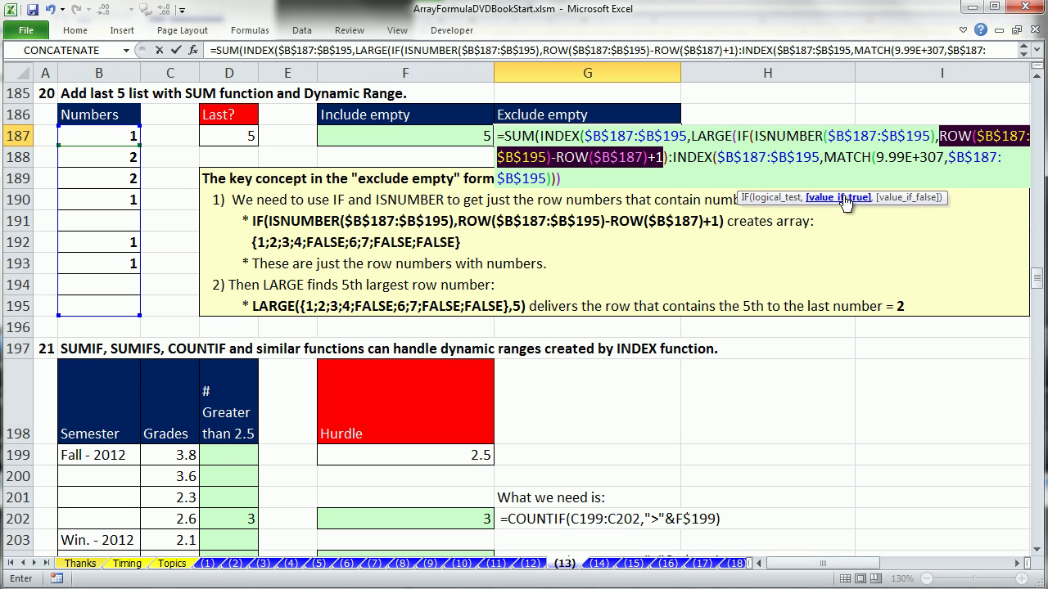
pyautogui.press('F9')
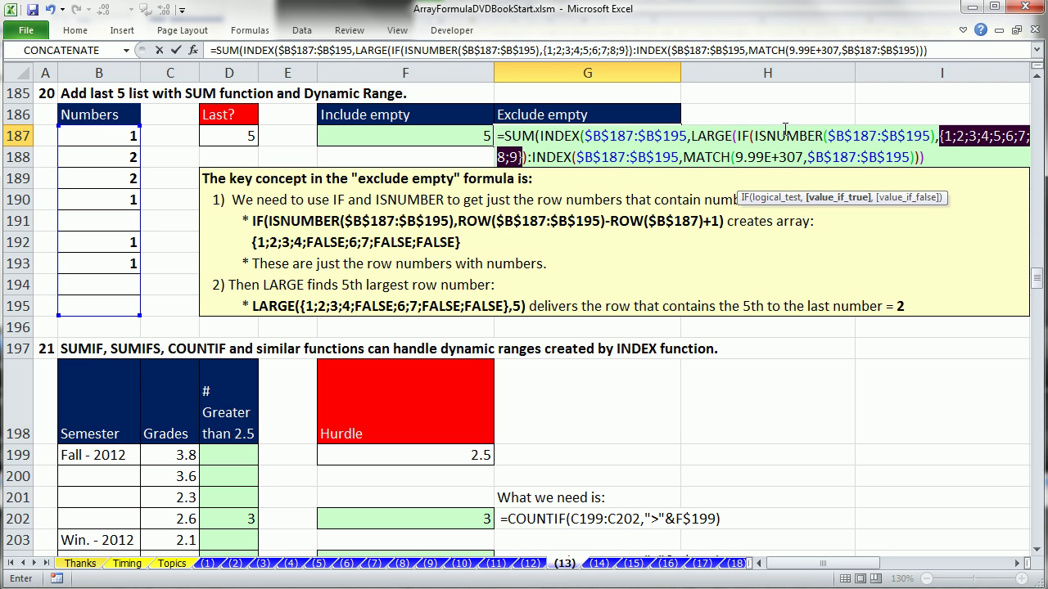
pyautogui.hotkey('ctrl', 'z')
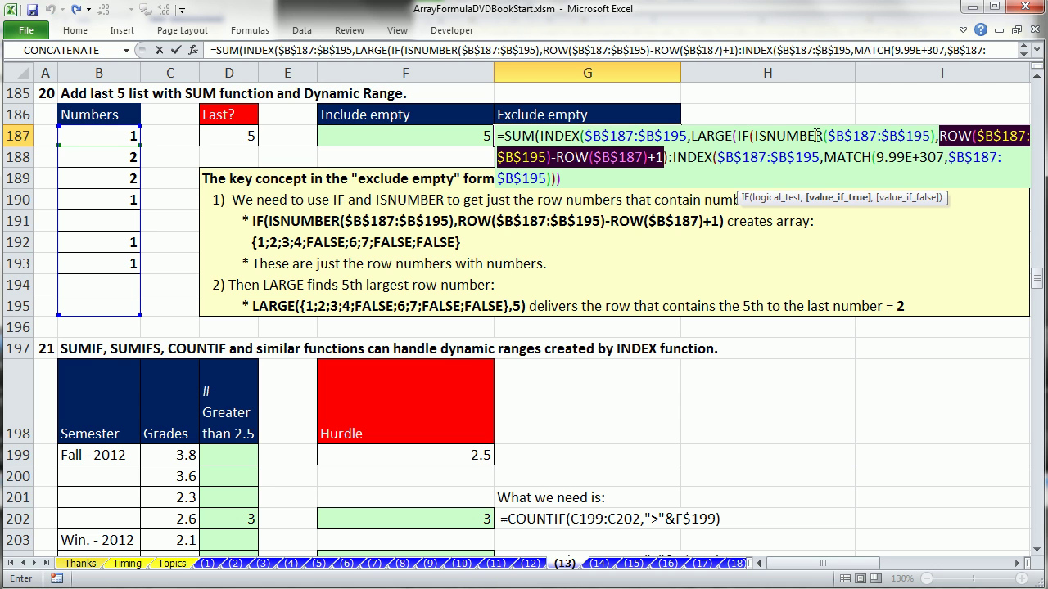
# - Close the IF function after its value_if_true argument inside LARGE in the G187 formula
pyautogui.click(664, 161)
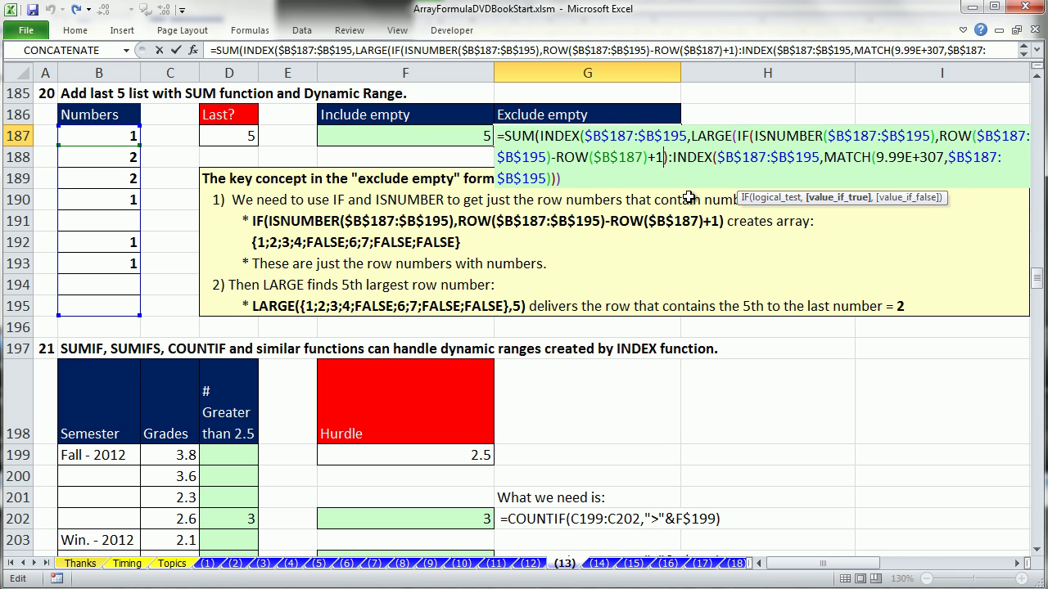
pyautogui.write(')')
pyautogui.press('Left')
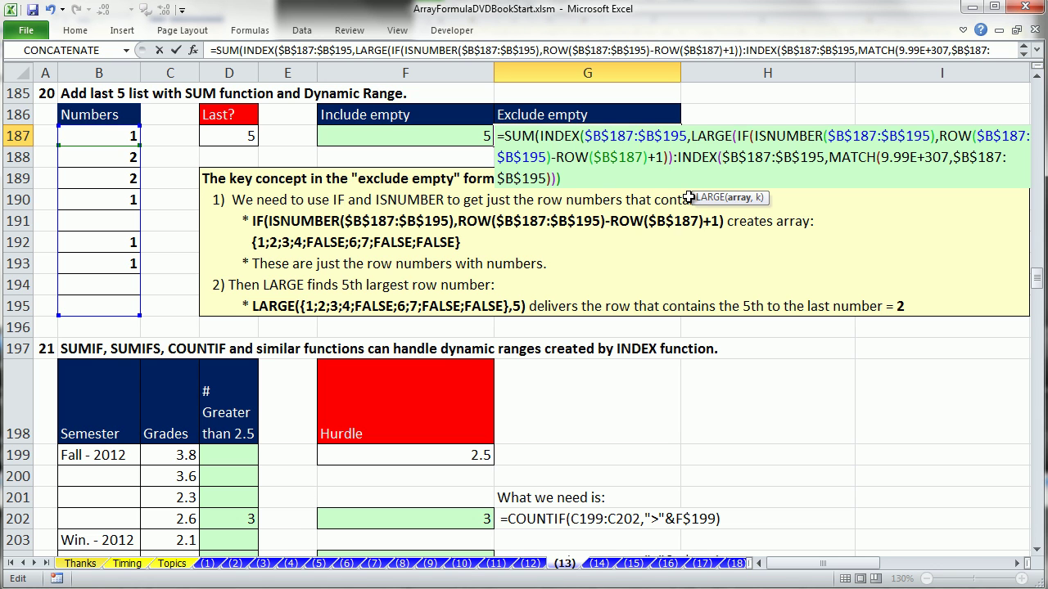
# - Evaluate the array argument of LARGE in the G187 formula to inspect the row numbers, and undo the evaluation
pyautogui.click(739, 197)
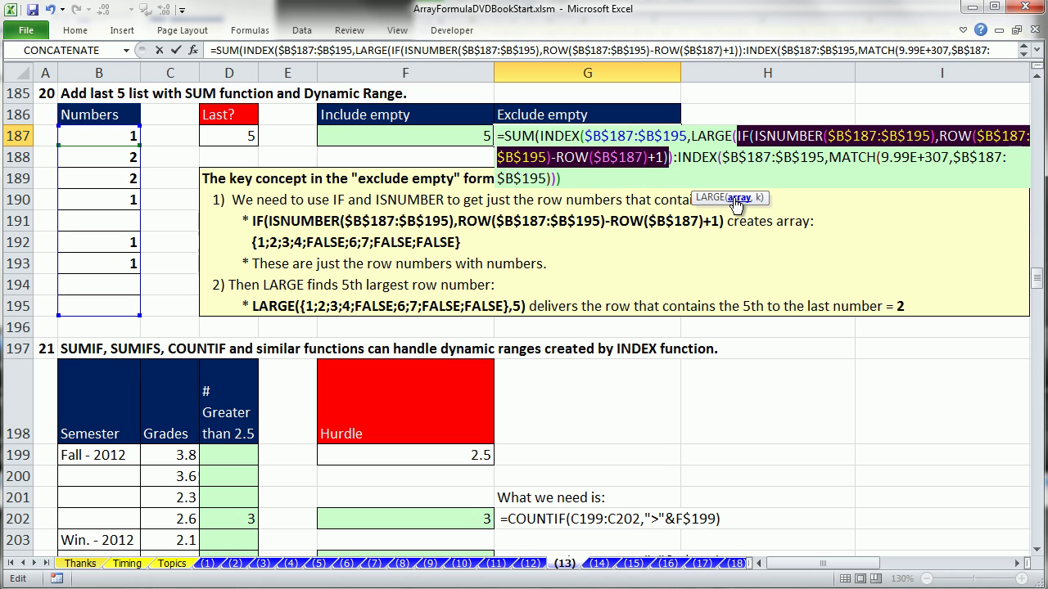
pyautogui.press('F9')
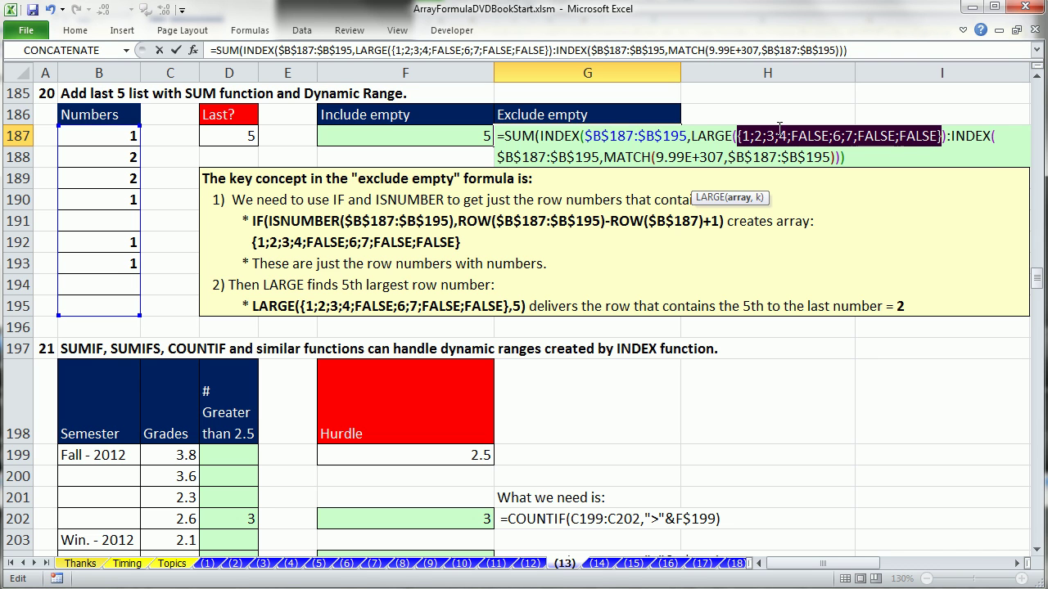
pyautogui.hotkey('ctrl', 'z')
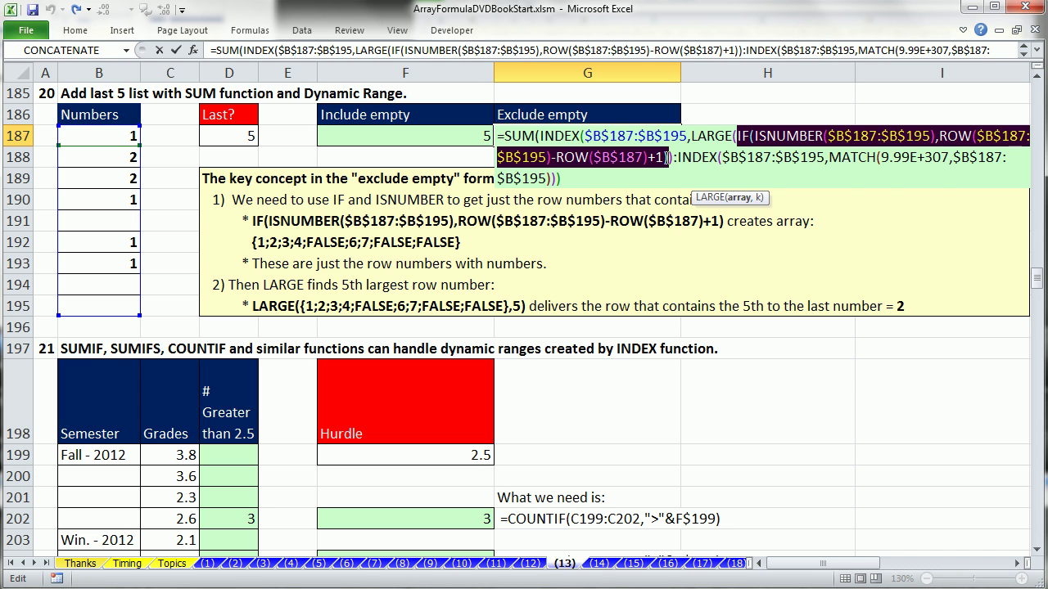
# - Add the absolute reference $D$187 as the k argument of LARGE in G187 and close the function
pyautogui.click(666, 157)
pyautogui.moveTo(739, 203); pyautogui.dragTo(585, 192)
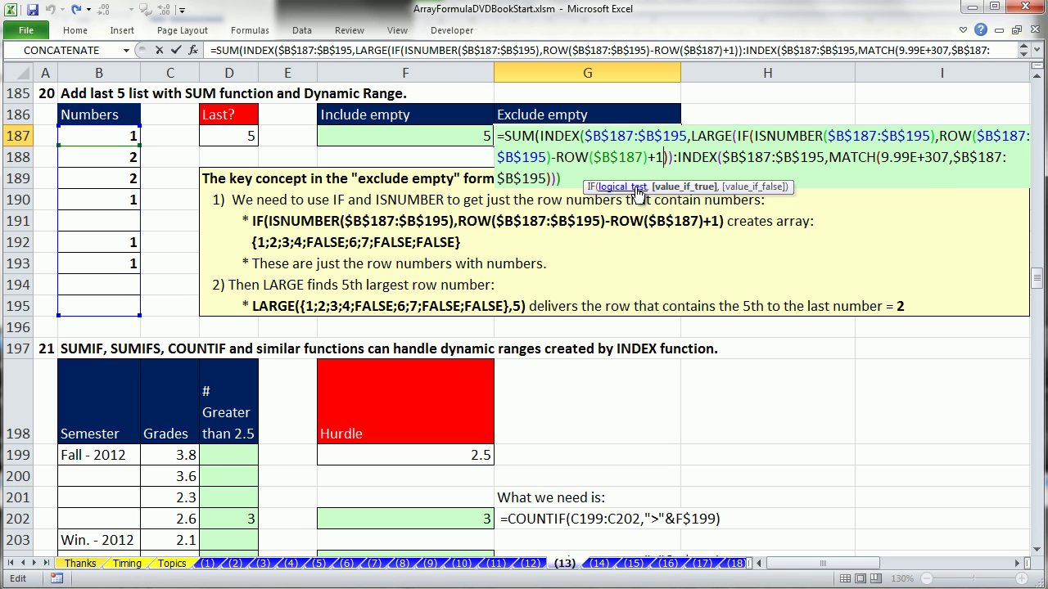
pyautogui.click(669, 158)
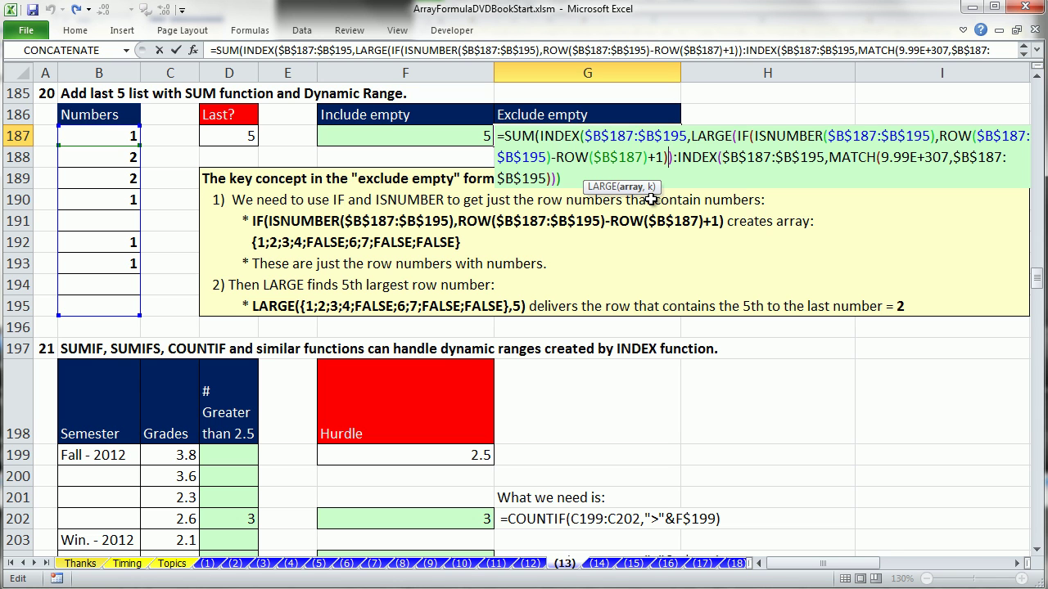
pyautogui.write(',')
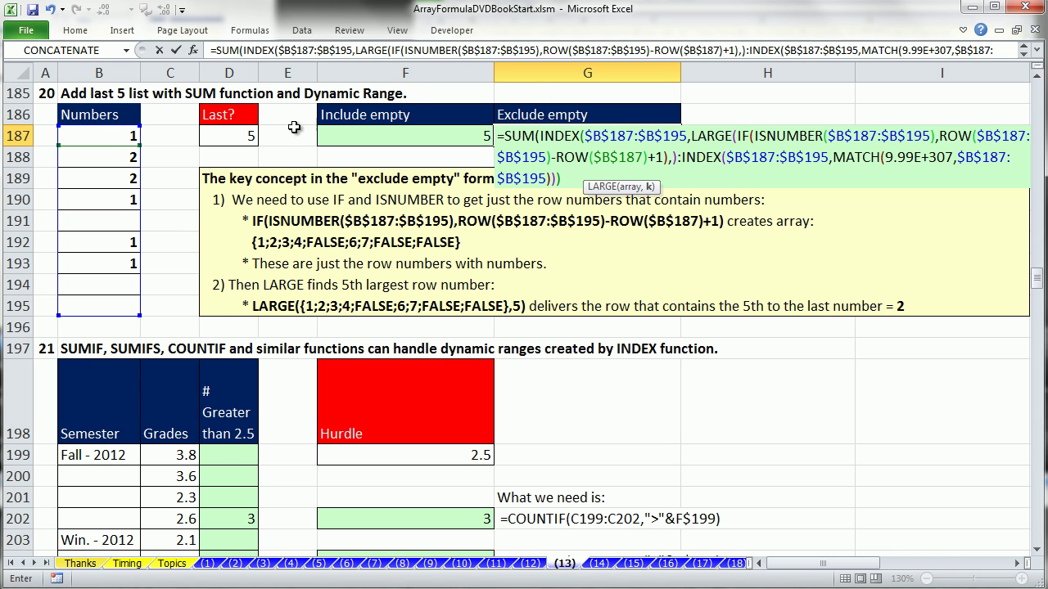
pyautogui.click(214, 134)
pyautogui.click(214, 133)
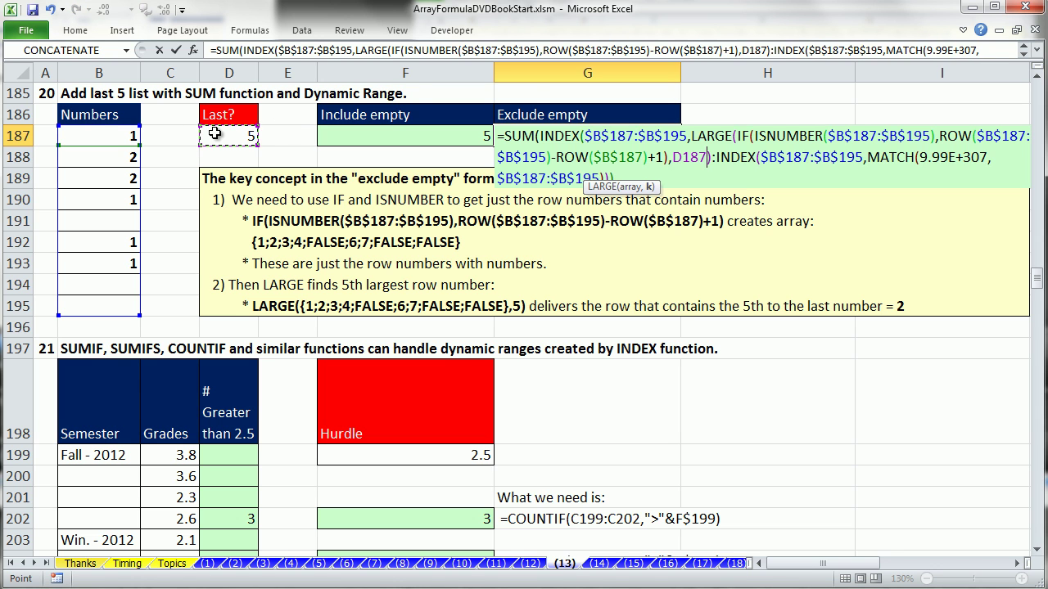
pyautogui.press('F4')
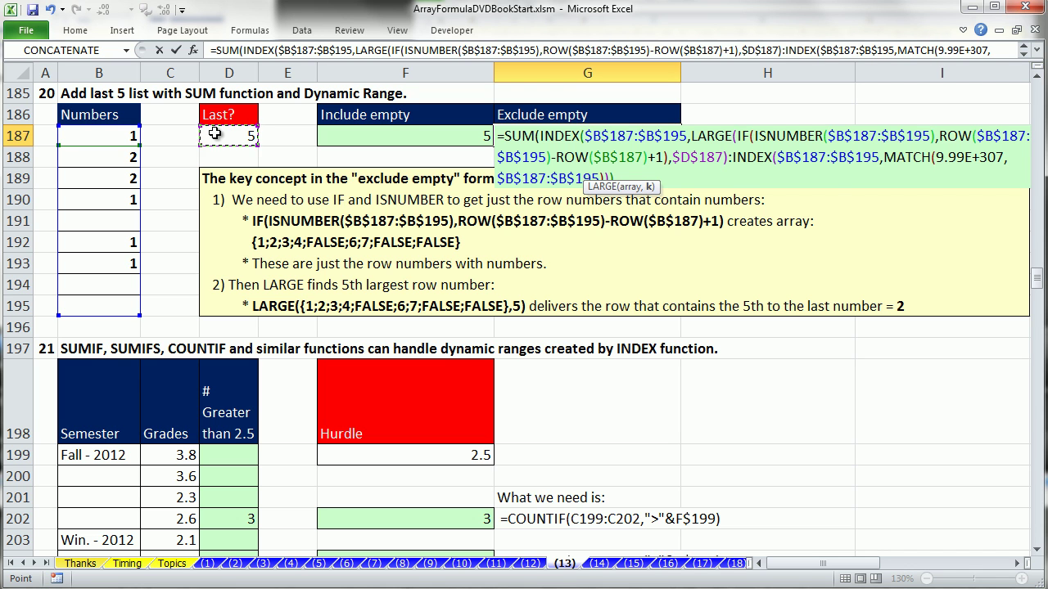
pyautogui.write(')')
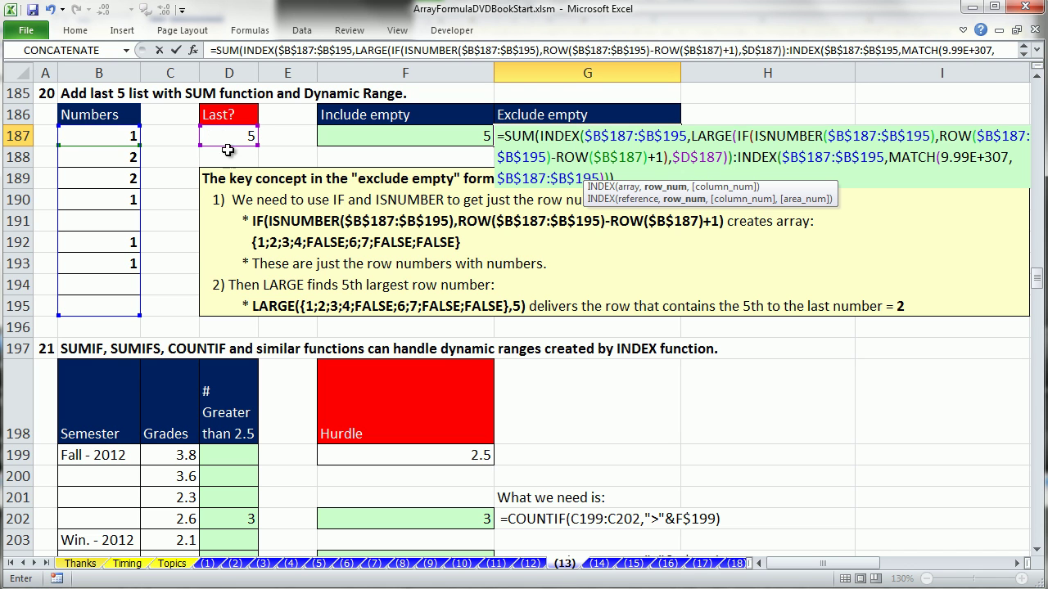
# - Evaluate the first INDEX function's row_num argument in G187 to inspect it, and restore the LARGE expression
pyautogui.click(659, 188)
pyautogui.hotkey('ctrl', 'c')
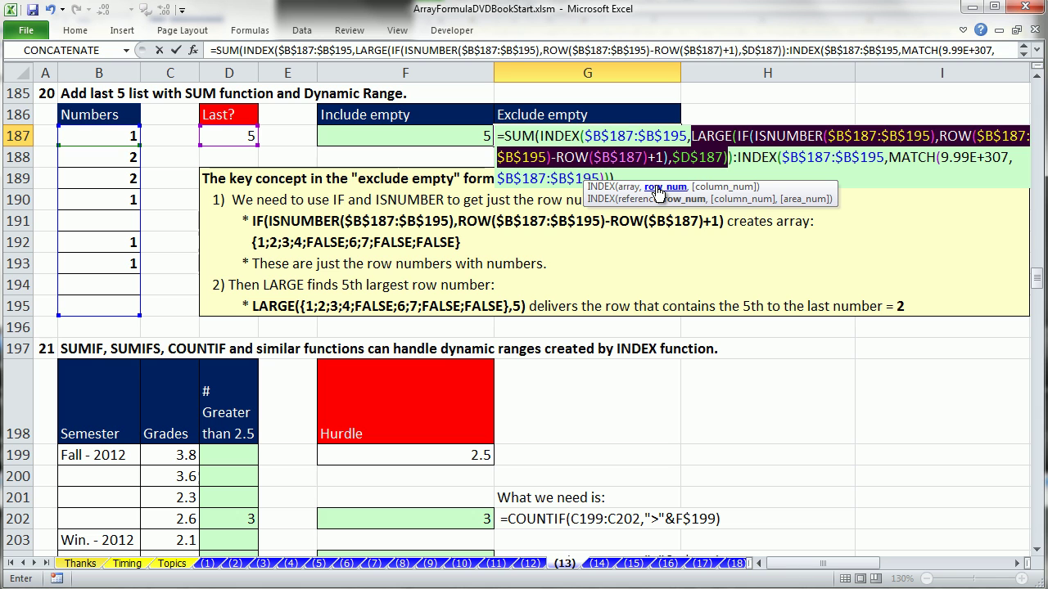
pyautogui.write('2')
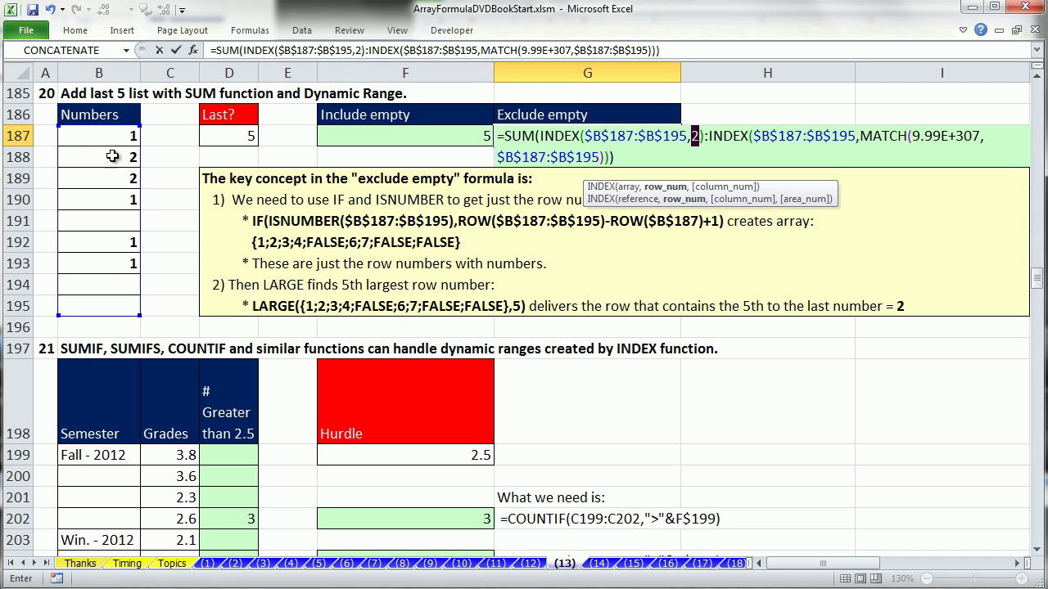
pyautogui.hotkey('ctrl', 'v')
pyautogui.hotkey('ctrl', 'a')
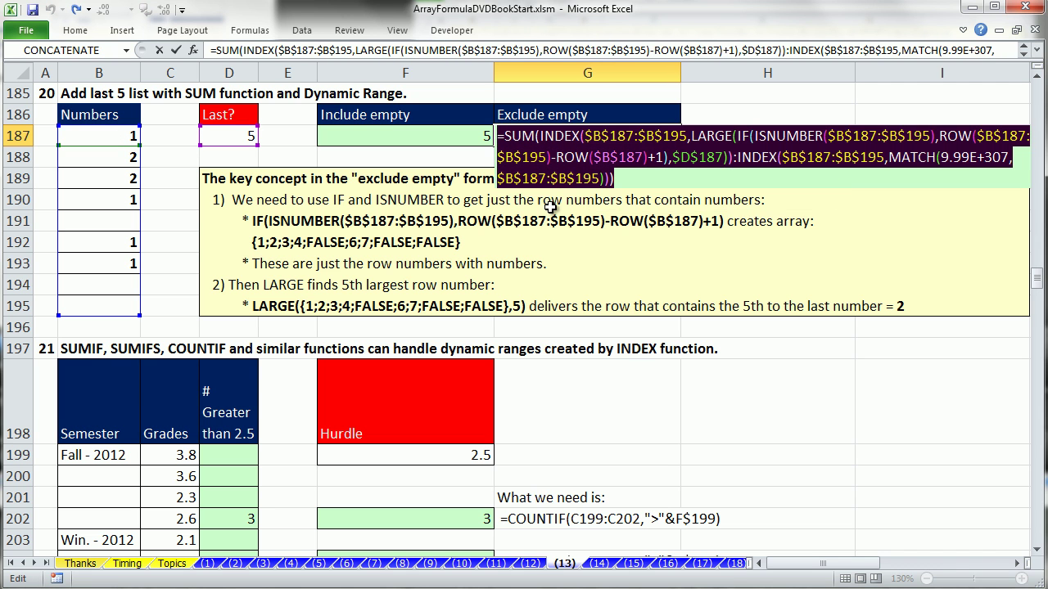
# - Commit the G187 formula normally, re-enter it as an array formula, and review it without changing it
pyautogui.click(754, 140)
pyautogui.click(754, 143)
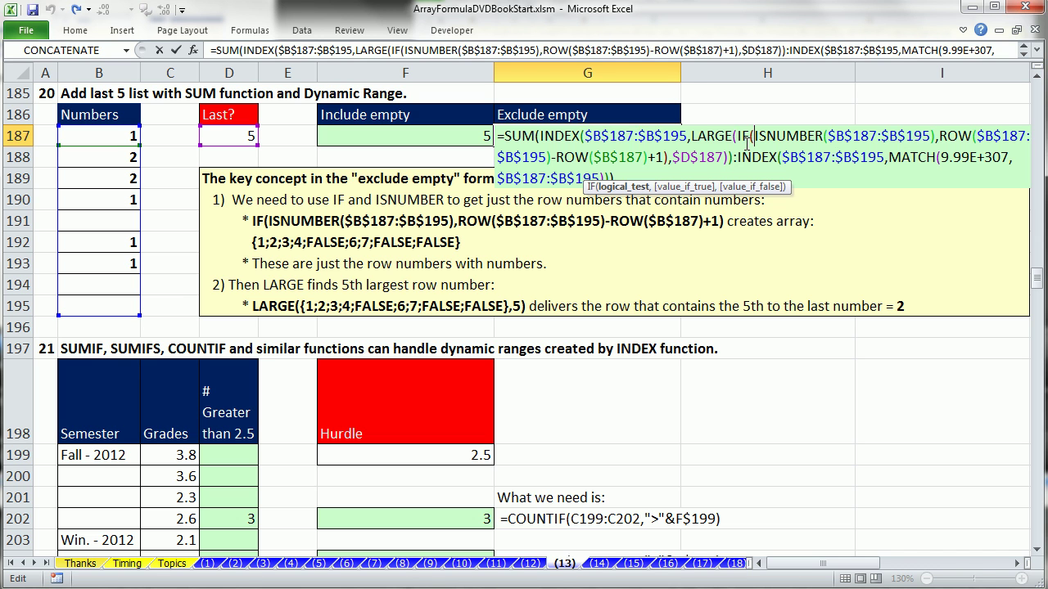
pyautogui.press('Return')
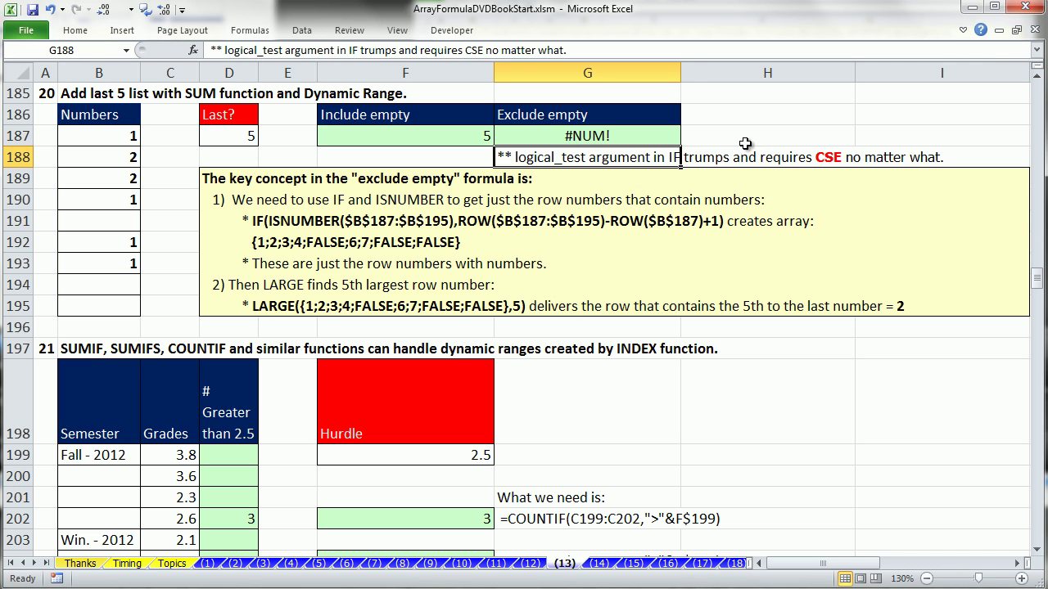
pyautogui.doubleClick(642, 136)
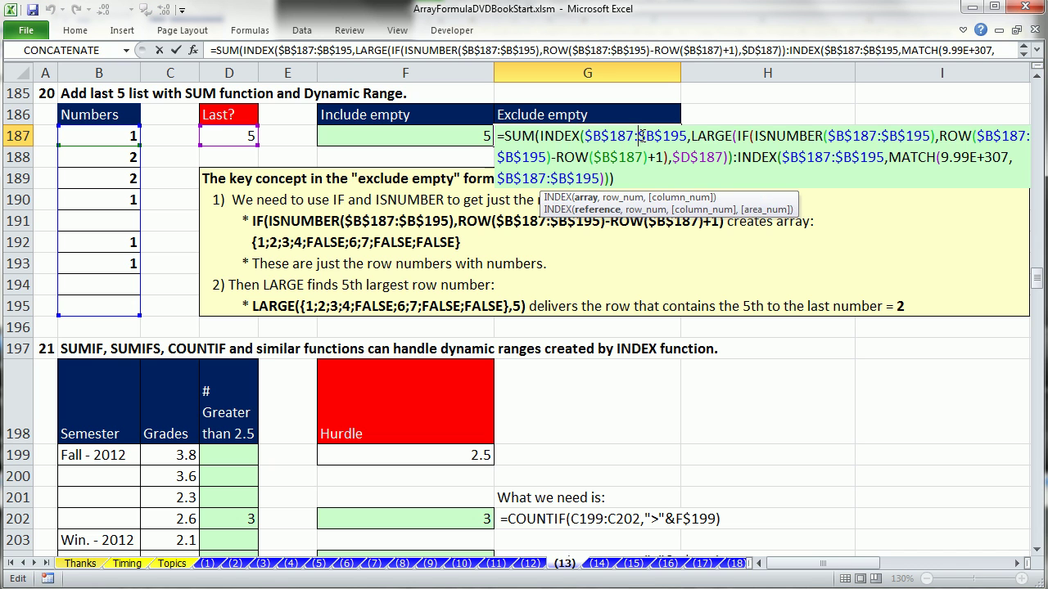
pyautogui.hotkey('ctrl', 'shift', 'Return')
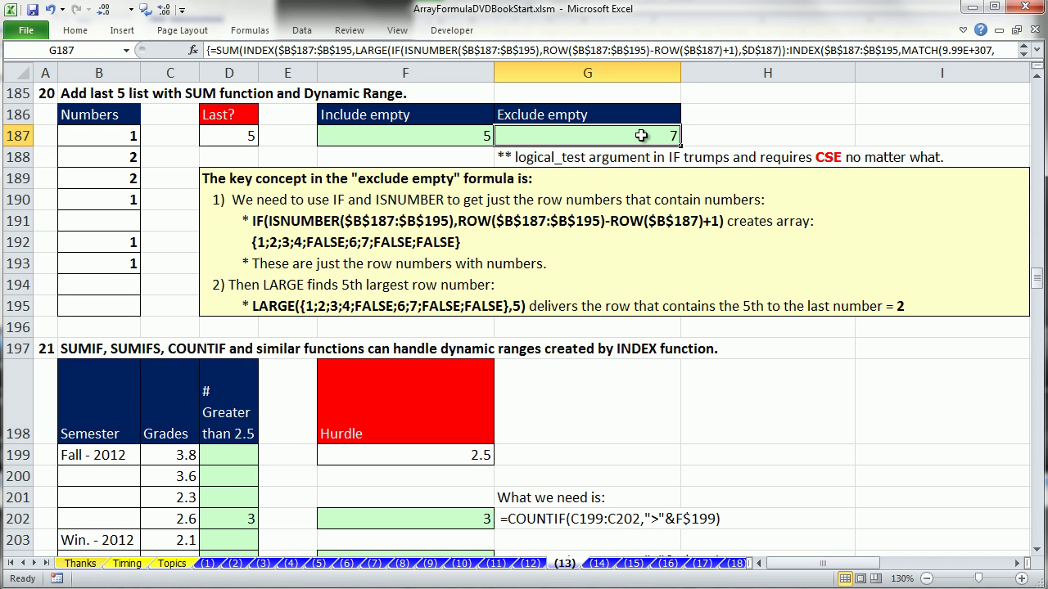
pyautogui.doubleClick(624, 136)
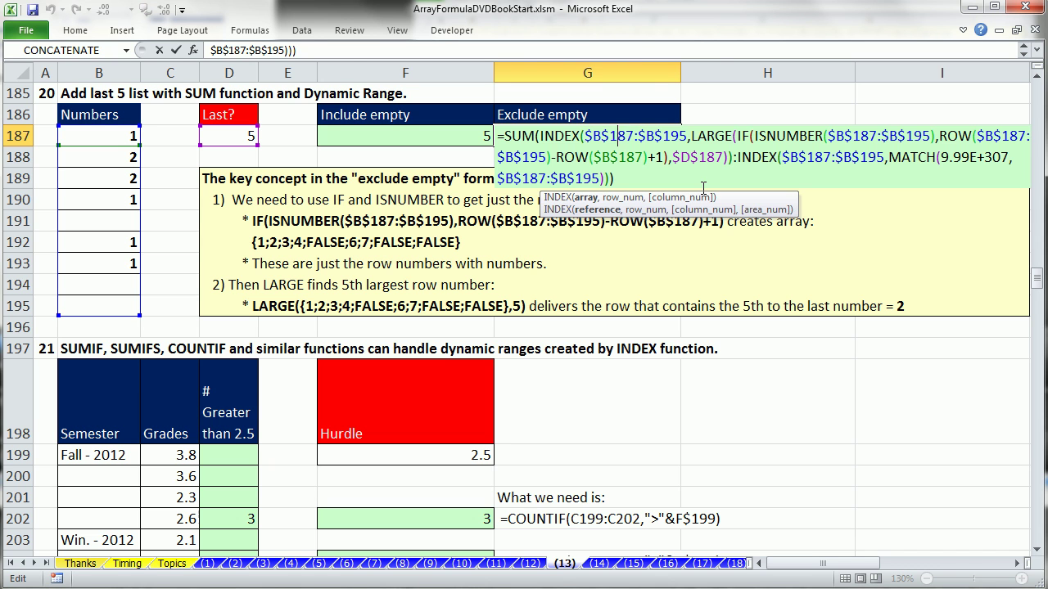
pyautogui.press('Escape')
# - Examine the dynamic counting formulas in D199 and D202 and the reference COUNTIF formulas in F202, F204 and F207
pyautogui.click(229, 455)
pyautogui.moveTo(1036, 552); pyautogui.dragTo(1036, 552)
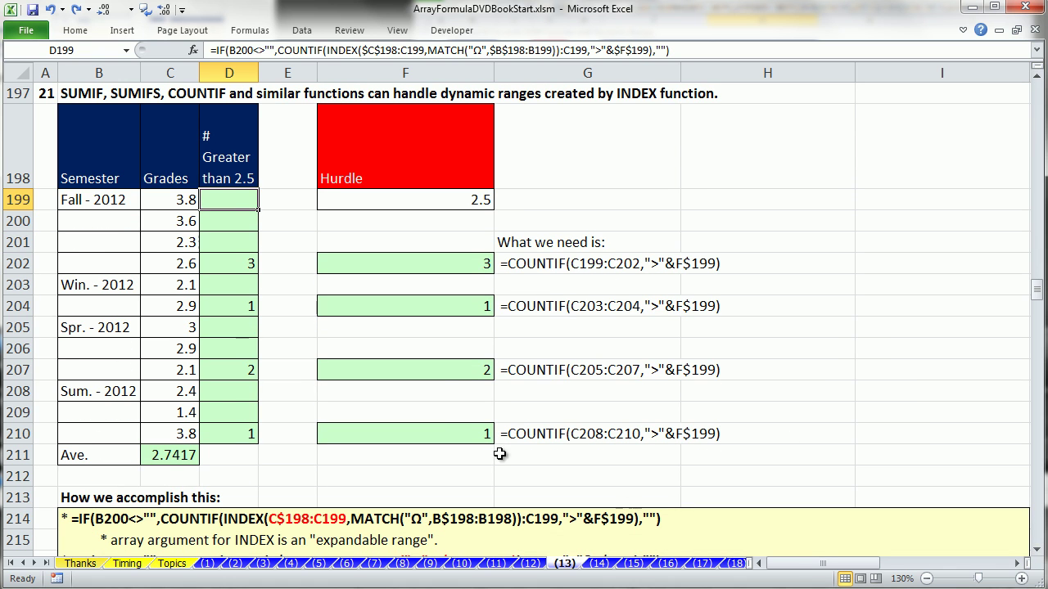
pyautogui.click(231, 264)
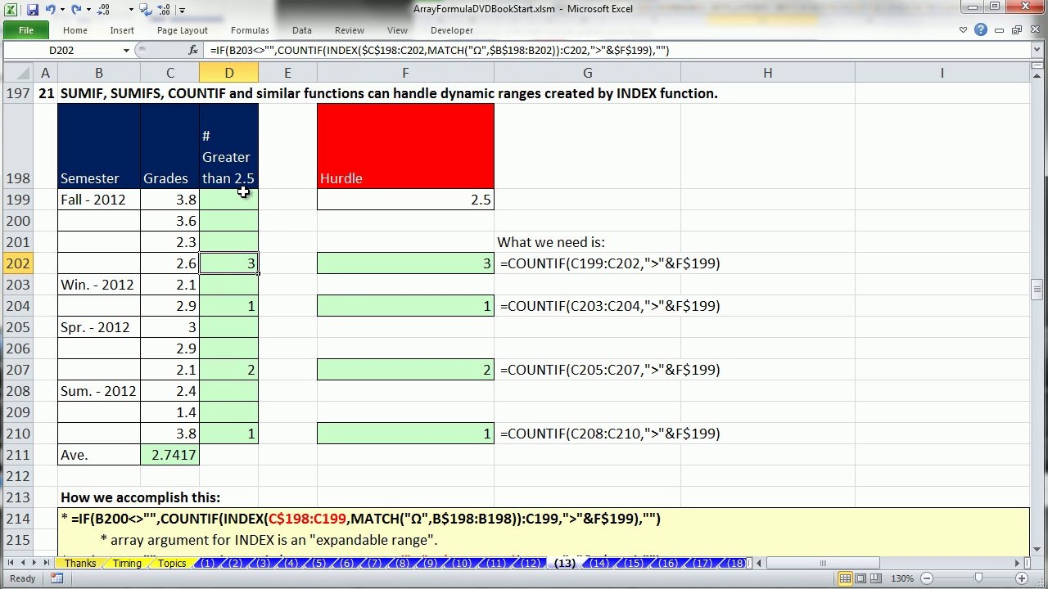
pyautogui.doubleClick(378, 266)
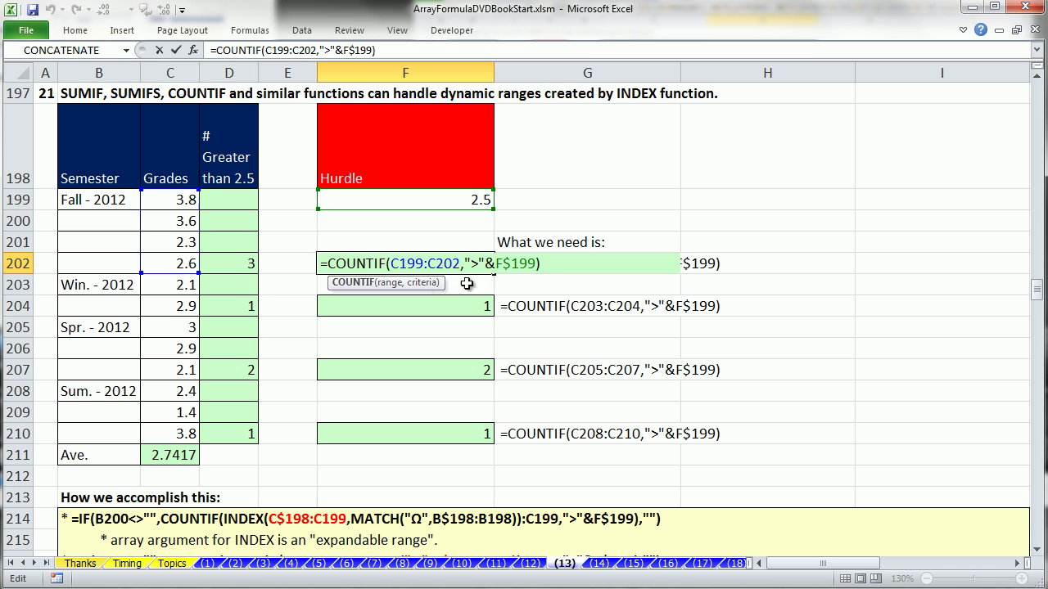
pyautogui.hotkey('ctrl', 'Return')
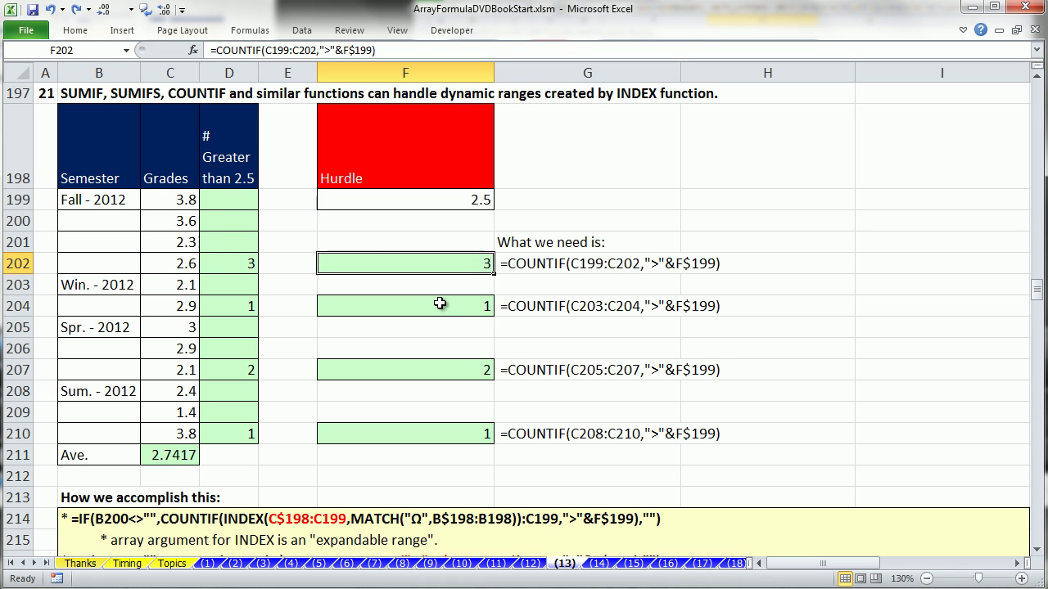
pyautogui.doubleClick(440, 304)
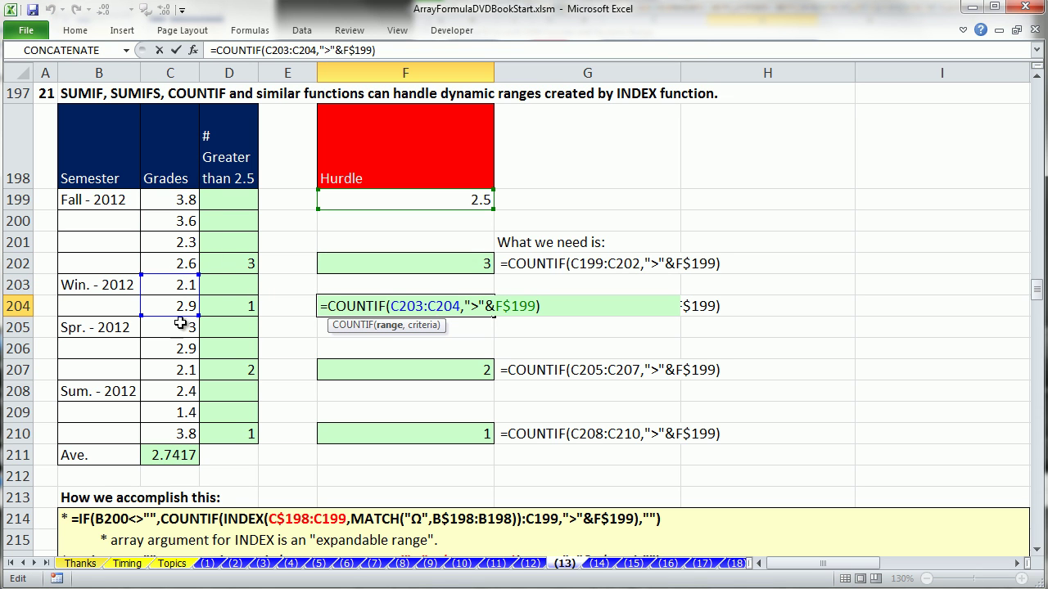
pyautogui.hotkey('ctrl', 'Return')
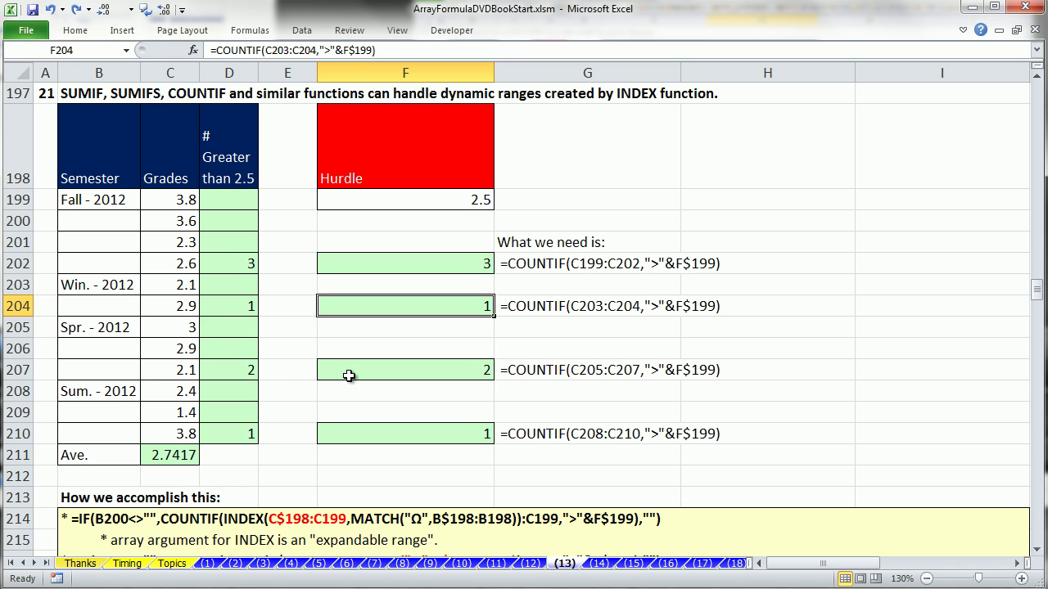
pyautogui.doubleClick(346, 369)
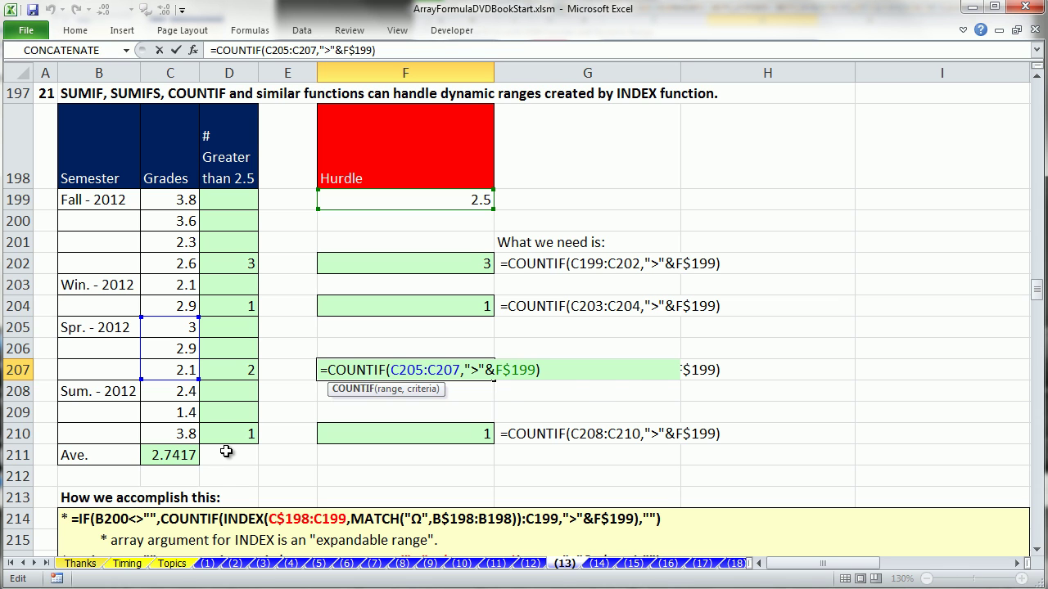
pyautogui.hotkey('ctrl', 'Return')
# - Compare the Fall - 2012 rows B199:B202 and grades C199:C202 with the range used by COUNTIF in F202
pyautogui.moveTo(110, 203); pyautogui.dragTo(112, 262)
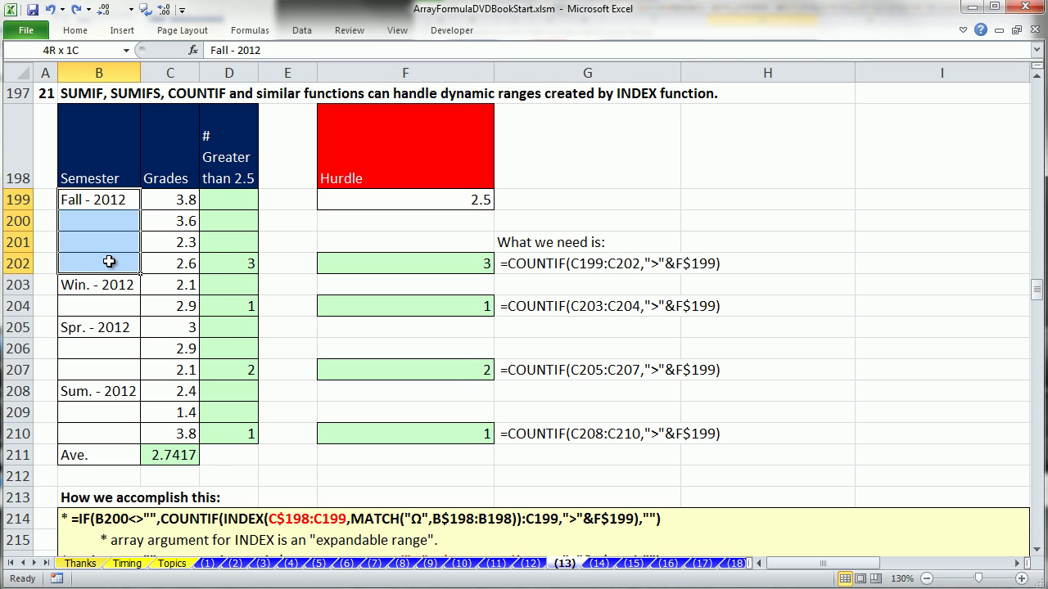
pyautogui.click(128, 200)
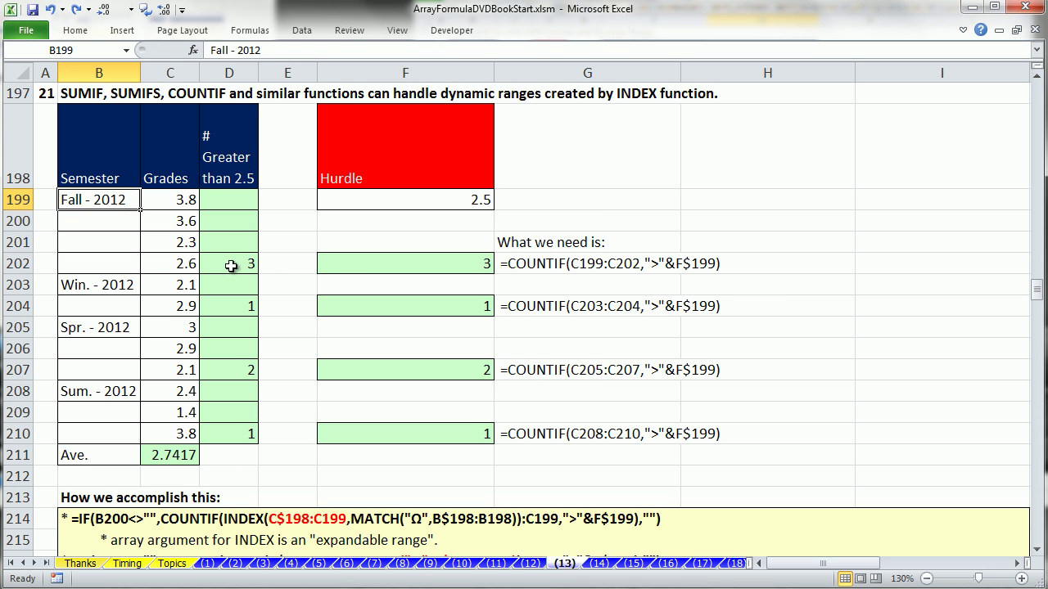
pyautogui.doubleClick(334, 263)
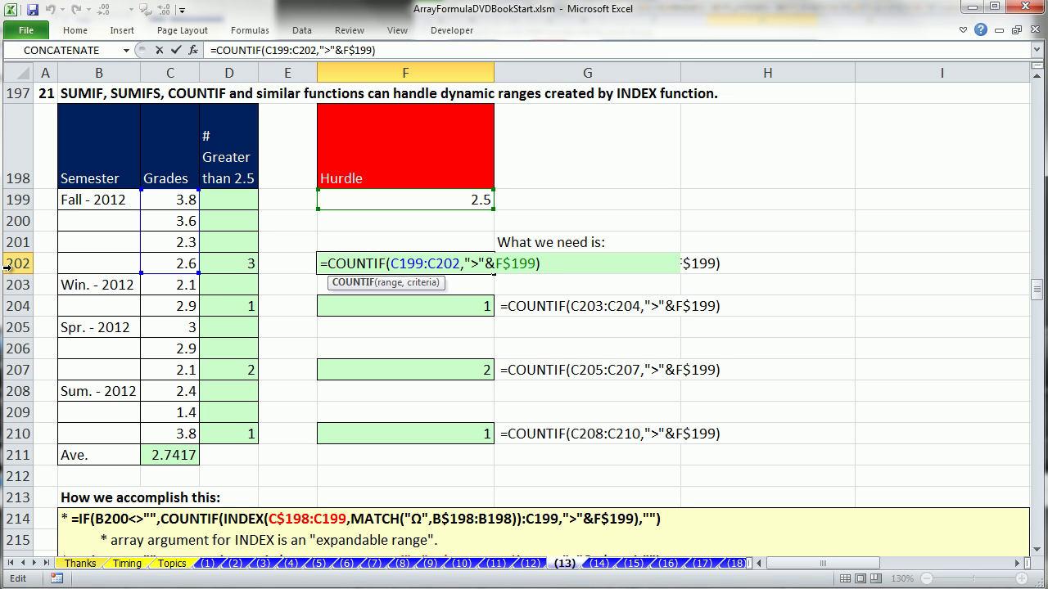
pyautogui.doubleClick(417, 263)
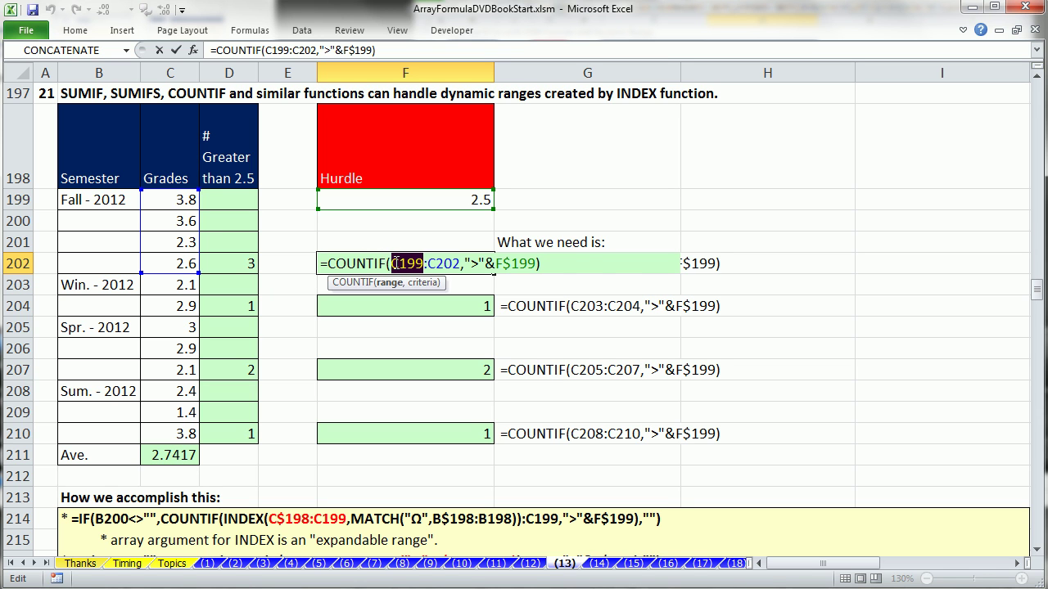
pyautogui.press('Escape')
pyautogui.click(122, 201)
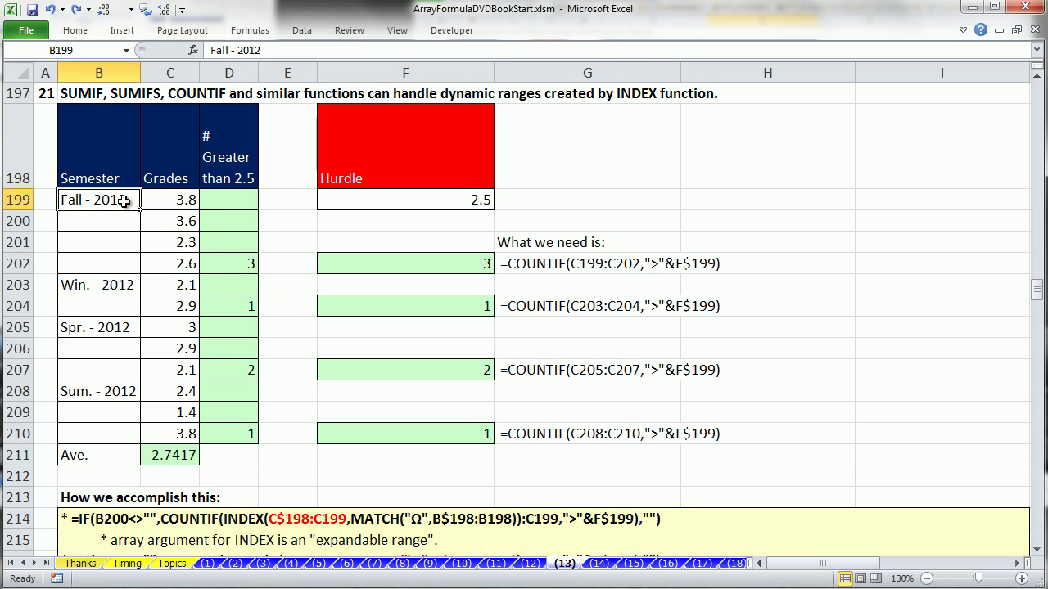
pyautogui.moveTo(176, 200); pyautogui.dragTo(175, 268)
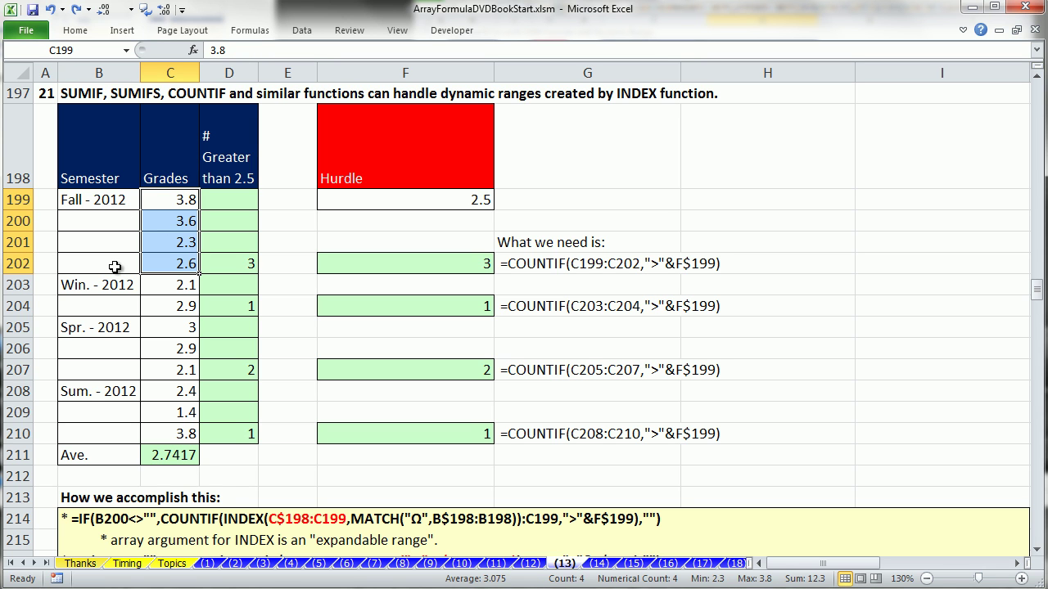
# - Examine the Fall - 2012 and Win. - 2012 labels in B199:B203, grade C203 and the counting formula in D204
pyautogui.click(104, 198)
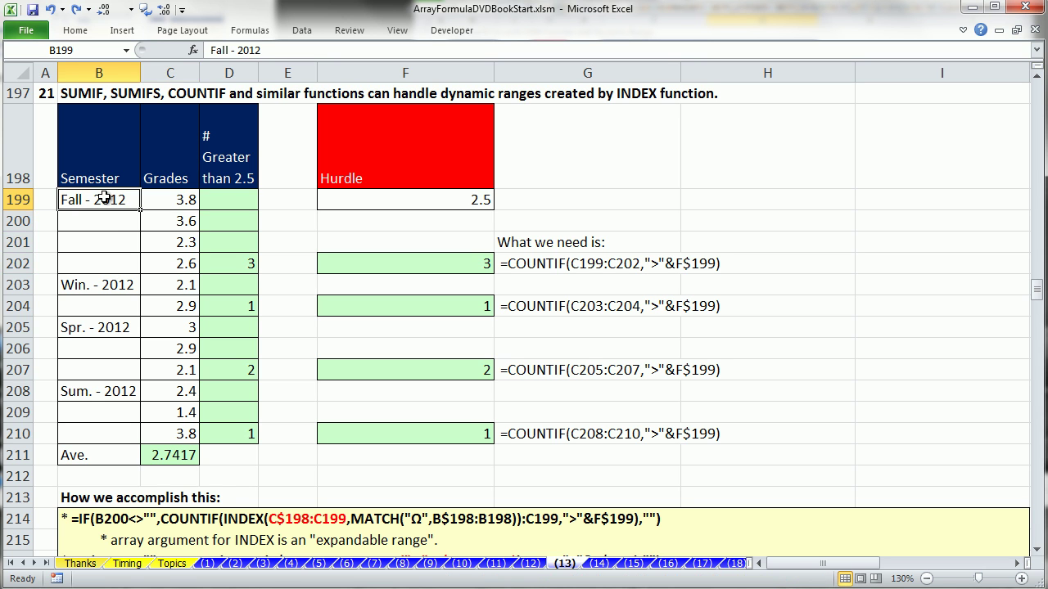
pyautogui.click(226, 305)
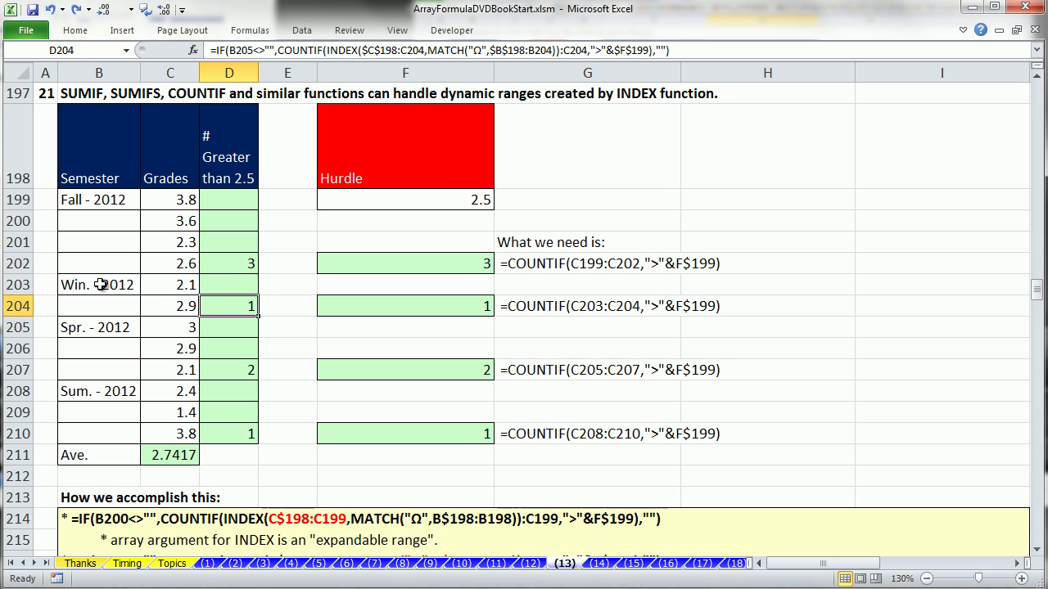
pyautogui.moveTo(121, 200); pyautogui.dragTo(121, 285)
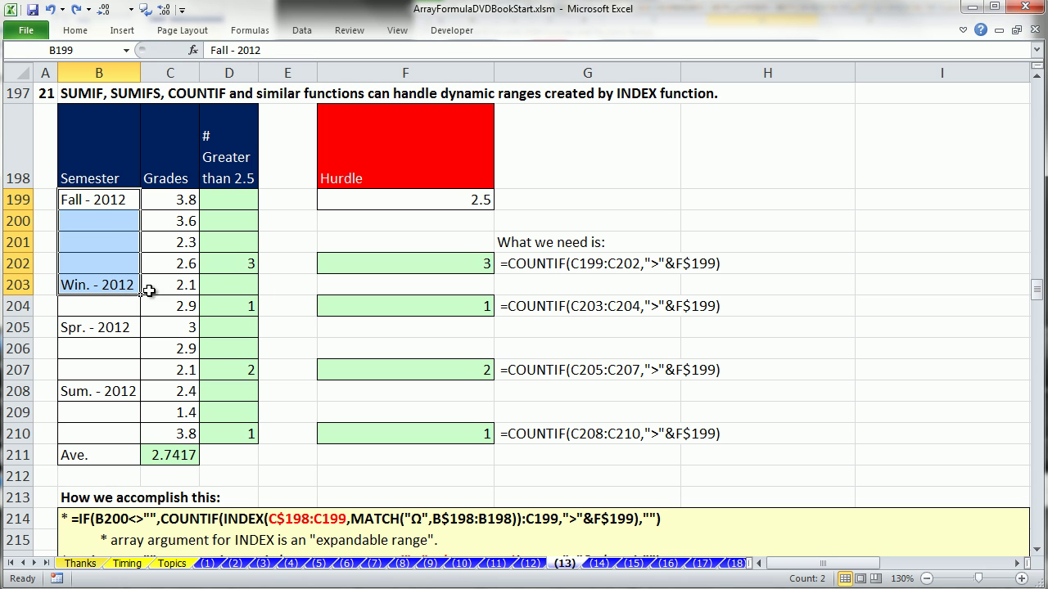
pyautogui.click(115, 284)
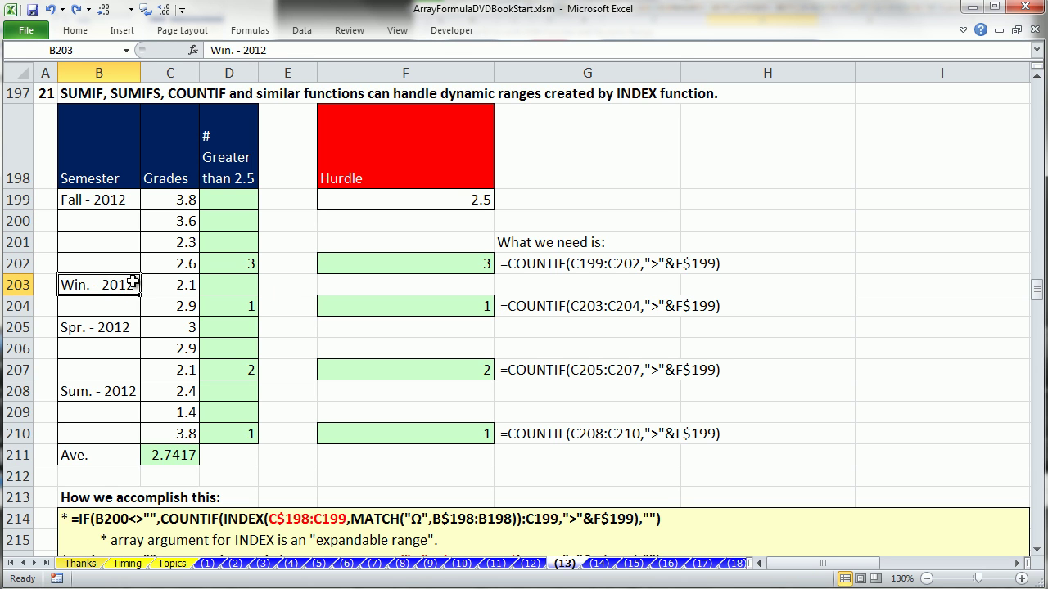
pyautogui.click(176, 282)
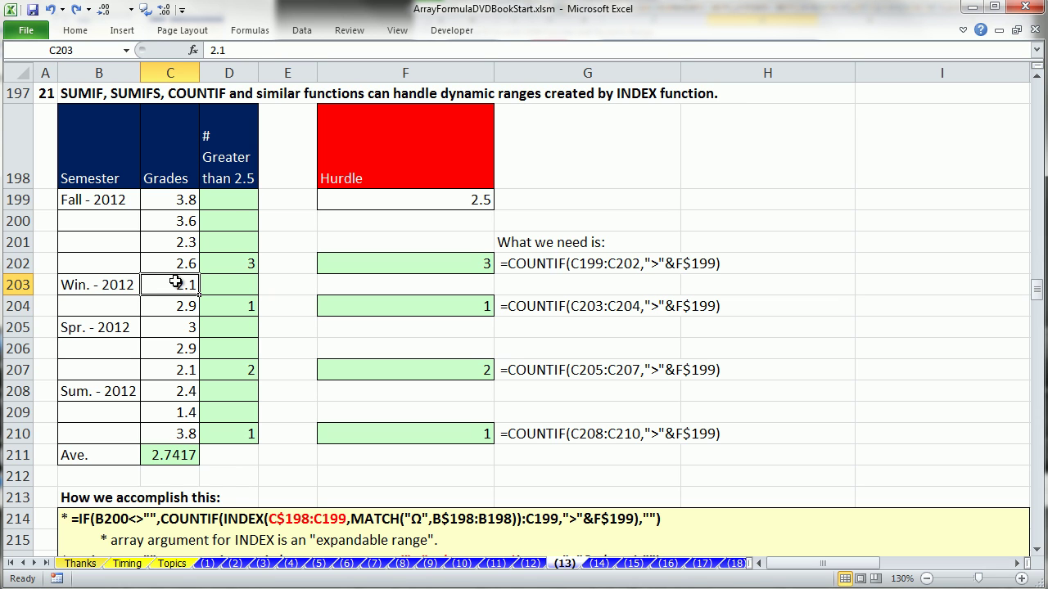
# - Clear the formulas in D199:D210 and start an INDEX formula in D199 with the expandable array $C$198:C199
pyautogui.moveTo(226, 201); pyautogui.dragTo(244, 432)
pyautogui.press('Delete')
pyautogui.click(227, 204)
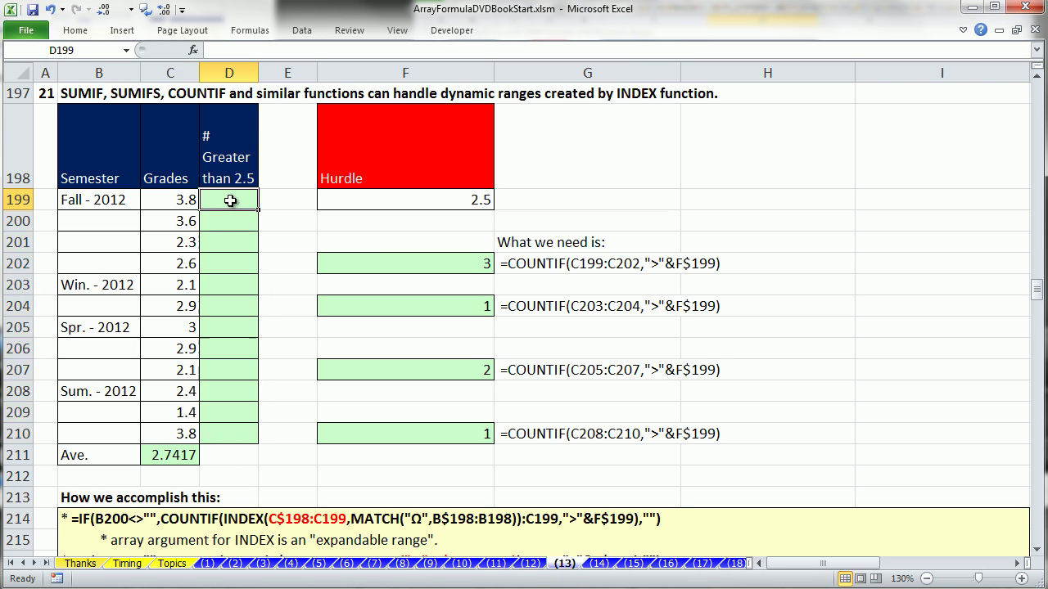
pyautogui.write('=INDEX(')
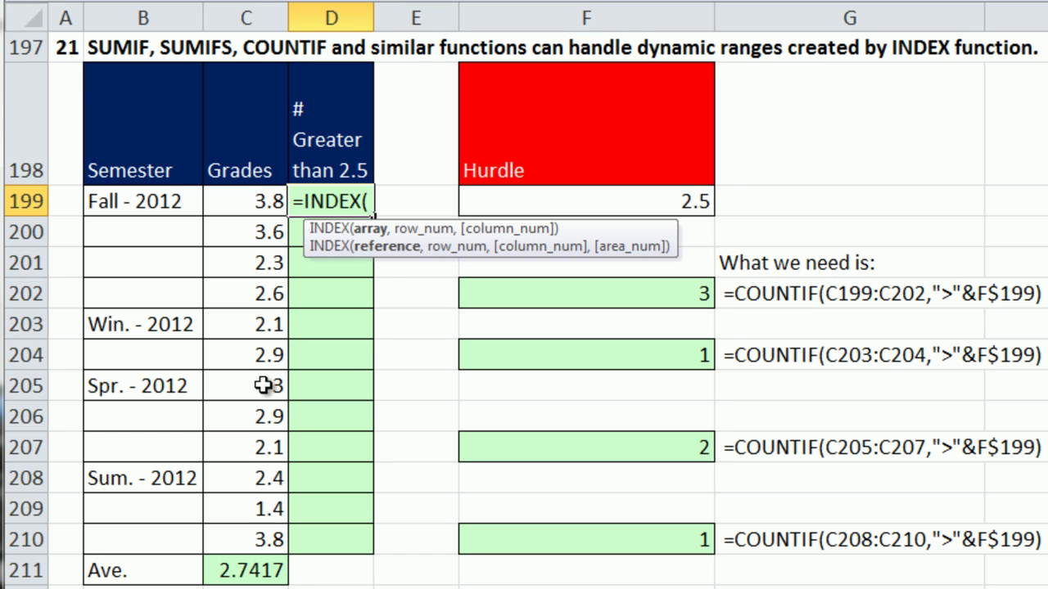
pyautogui.click(253, 150)
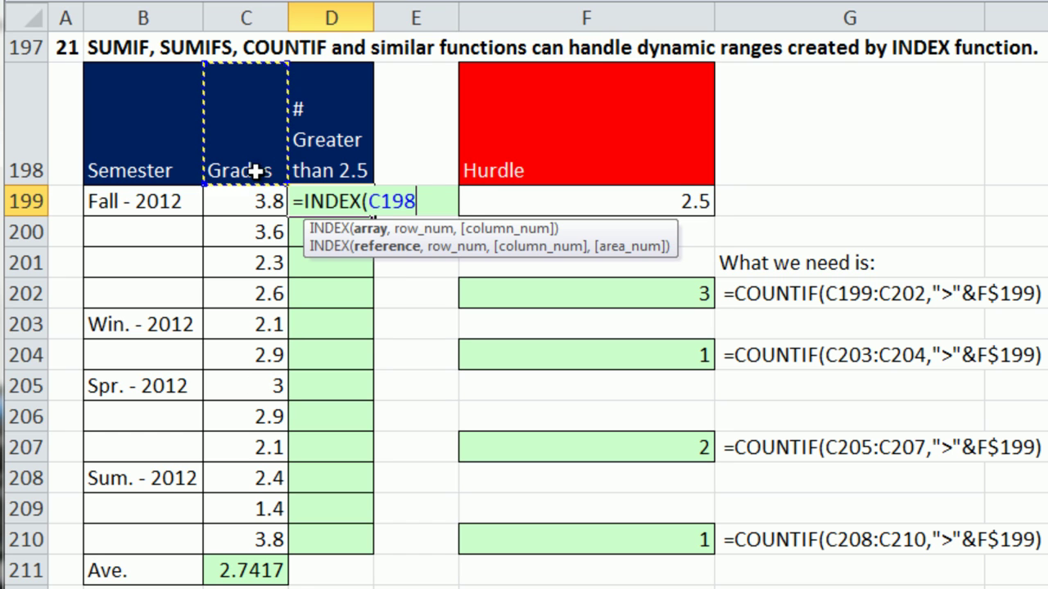
pyautogui.moveTo(253, 149); pyautogui.dragTo(258, 198)
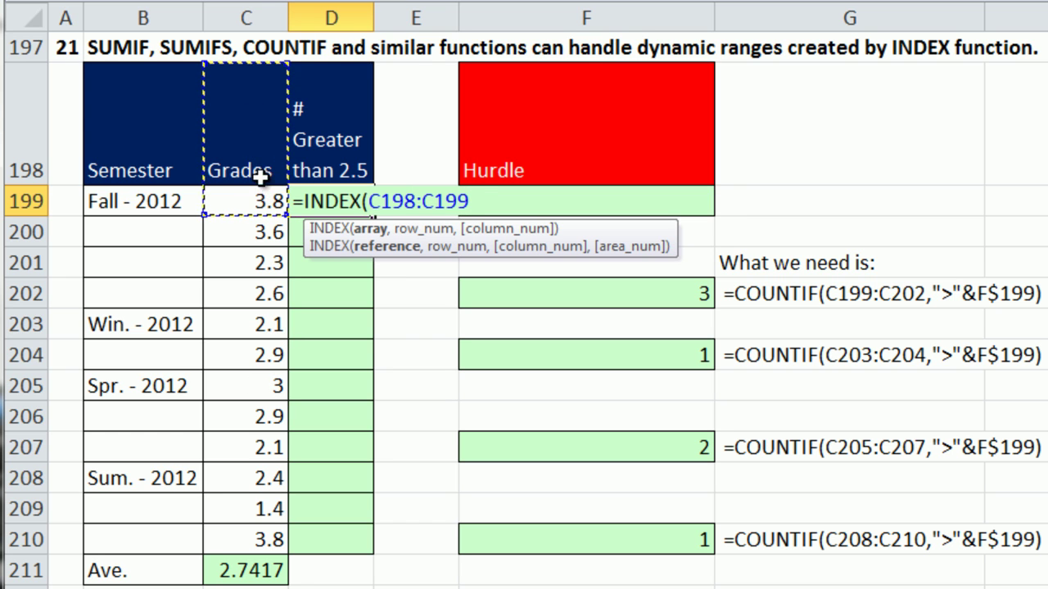
pyautogui.click(421, 201)
pyautogui.doubleClick(423, 201)
pyautogui.press('F4')
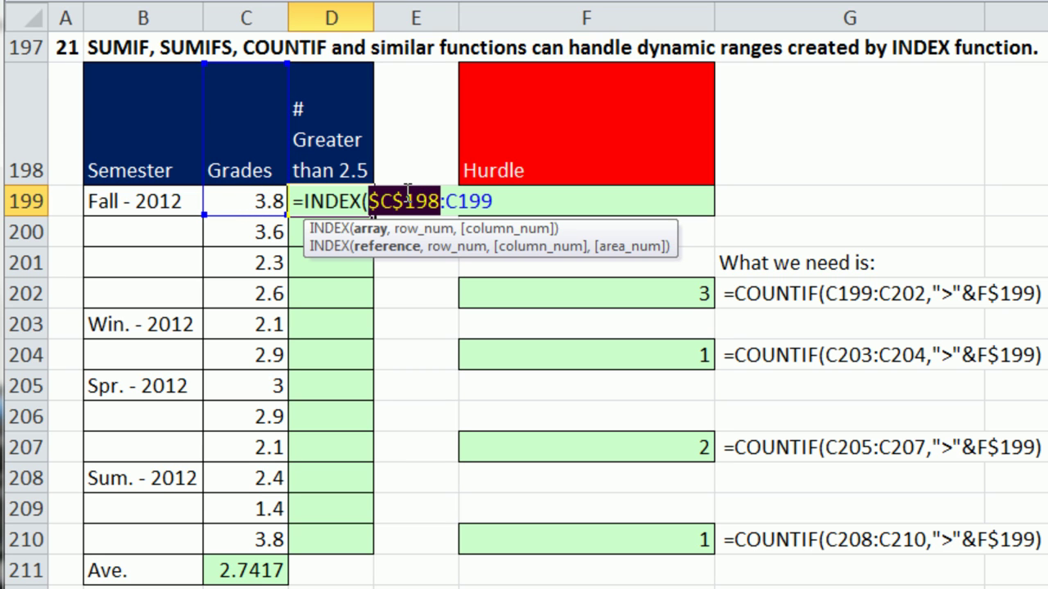
pyautogui.click(406, 193)
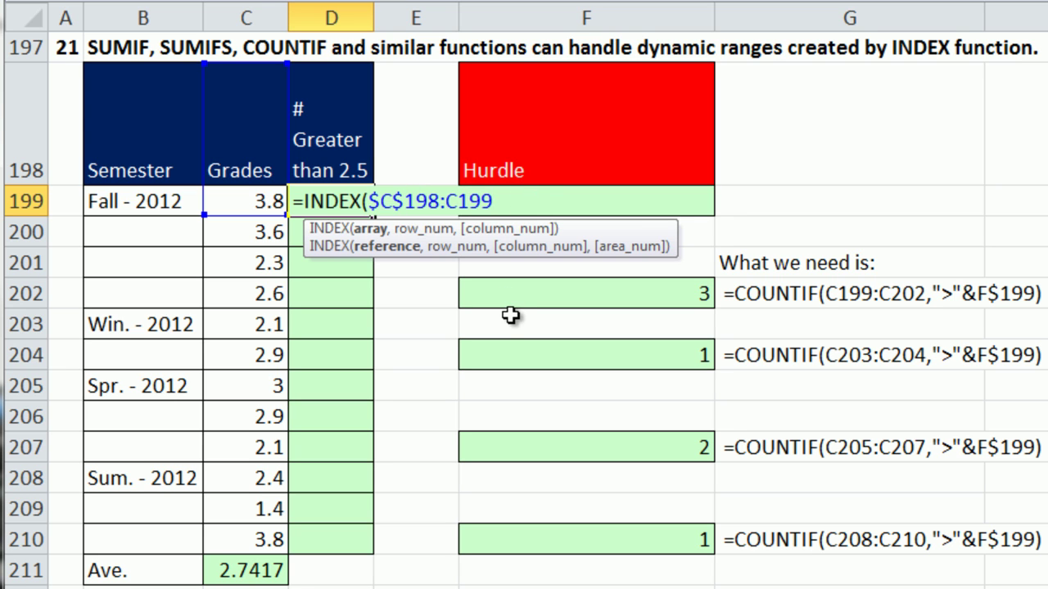
# - Complete D199's INDEX with MATCH("Ω",$B$198:B199) as its row number and copy the formula down to D210
pyautogui.write(',')
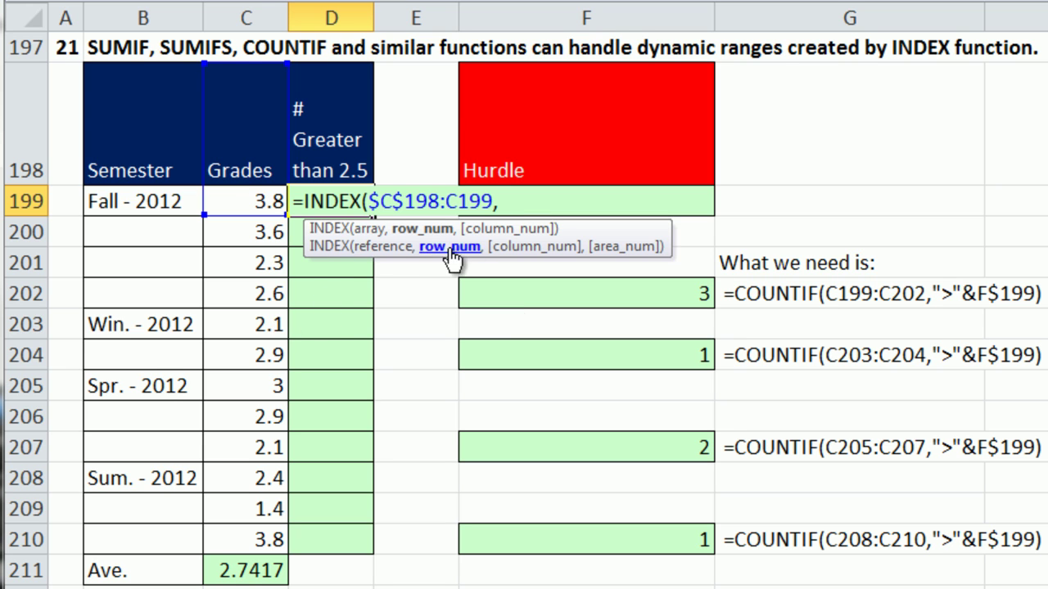
pyautogui.write('ma')
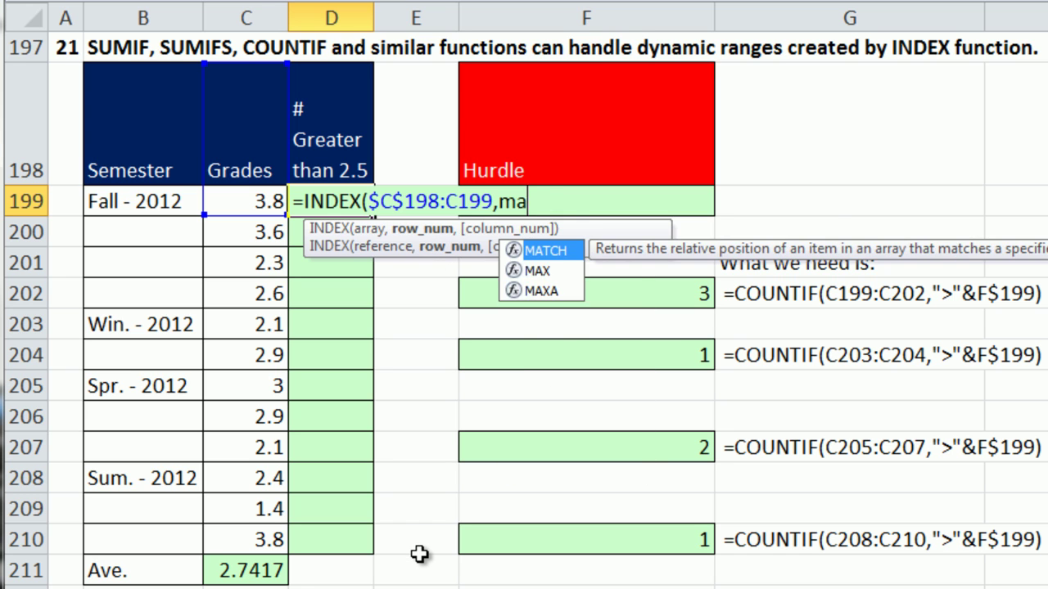
pyautogui.press('Tab')
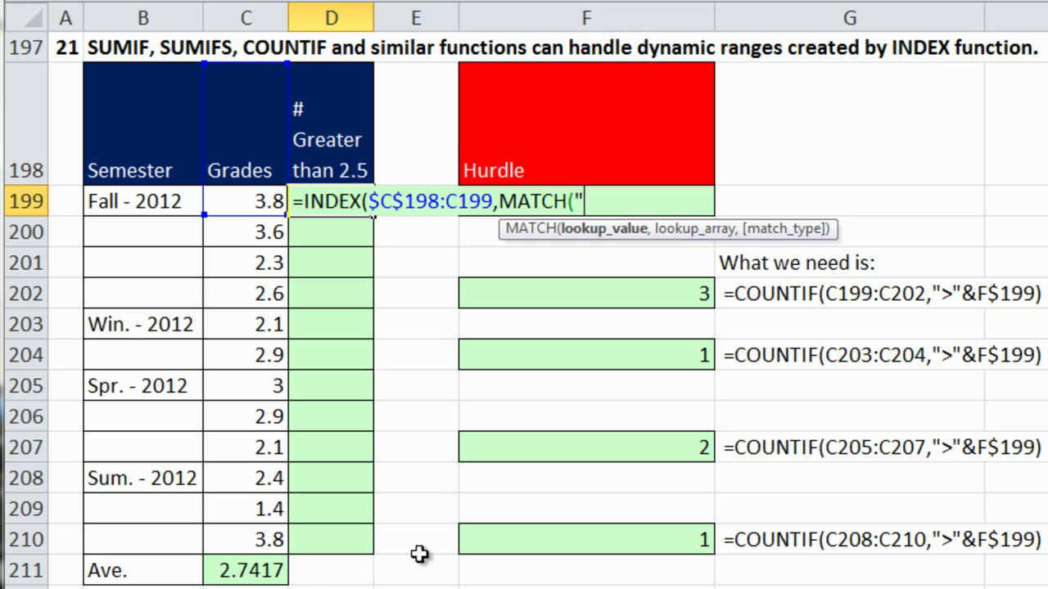
pyautogui.write('Ω",')
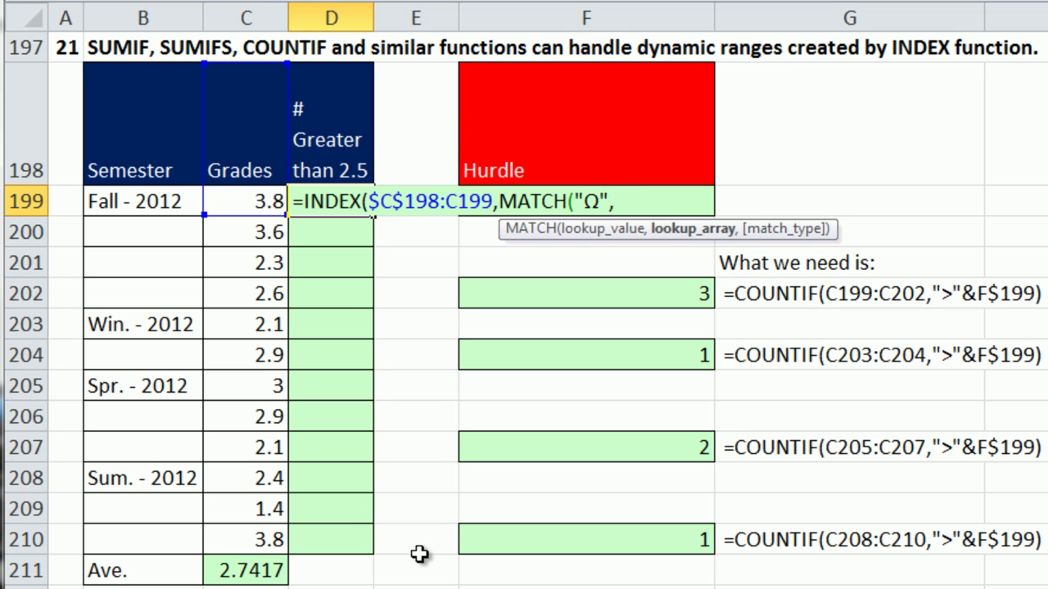
pyautogui.moveTo(153, 147); pyautogui.dragTo(166, 200)
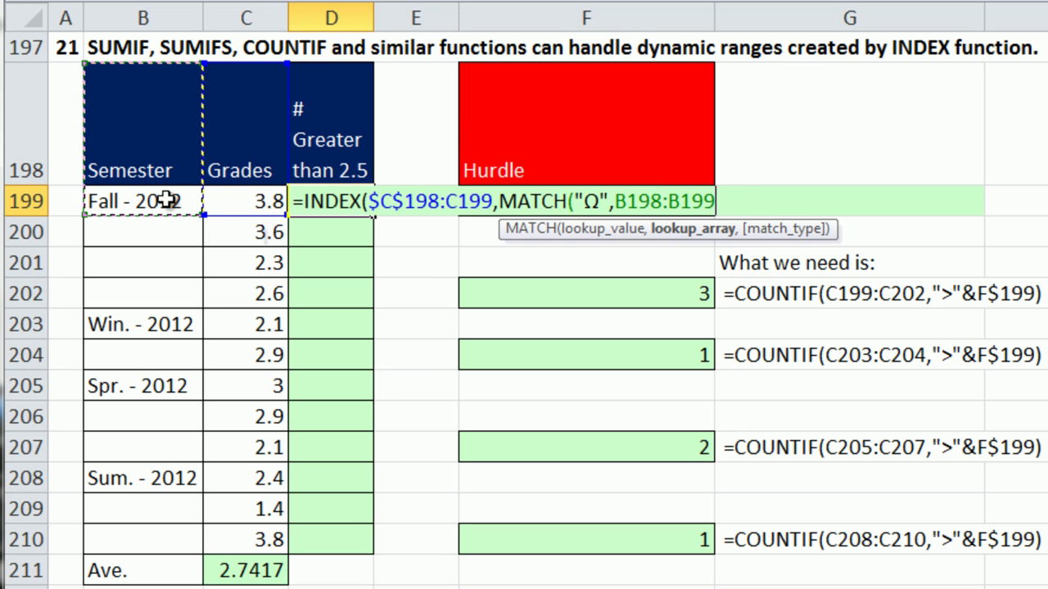
pyautogui.click(650, 200)
pyautogui.press('F4')
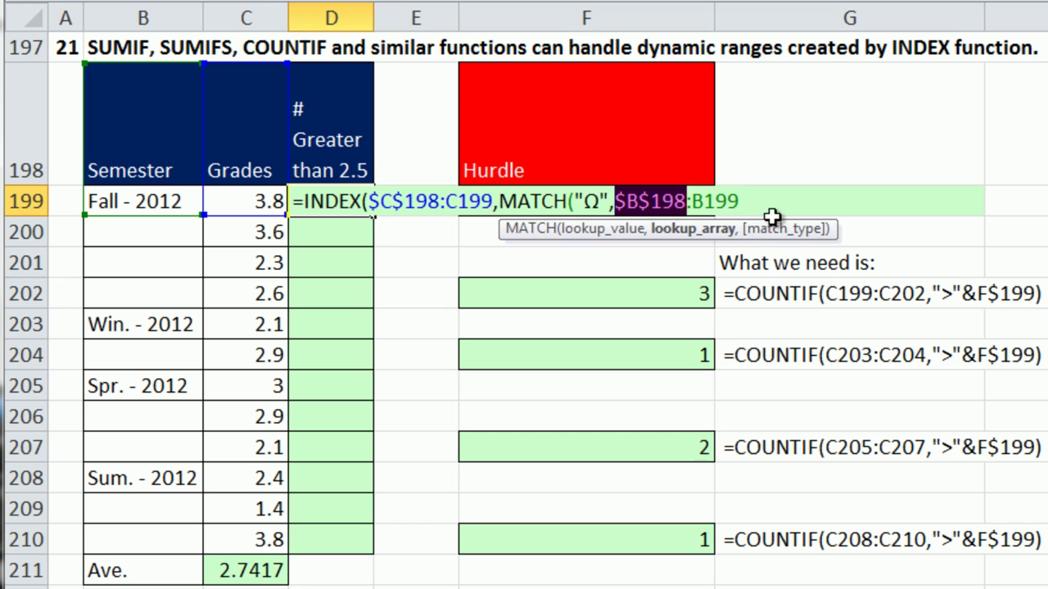
pyautogui.click(755, 201)
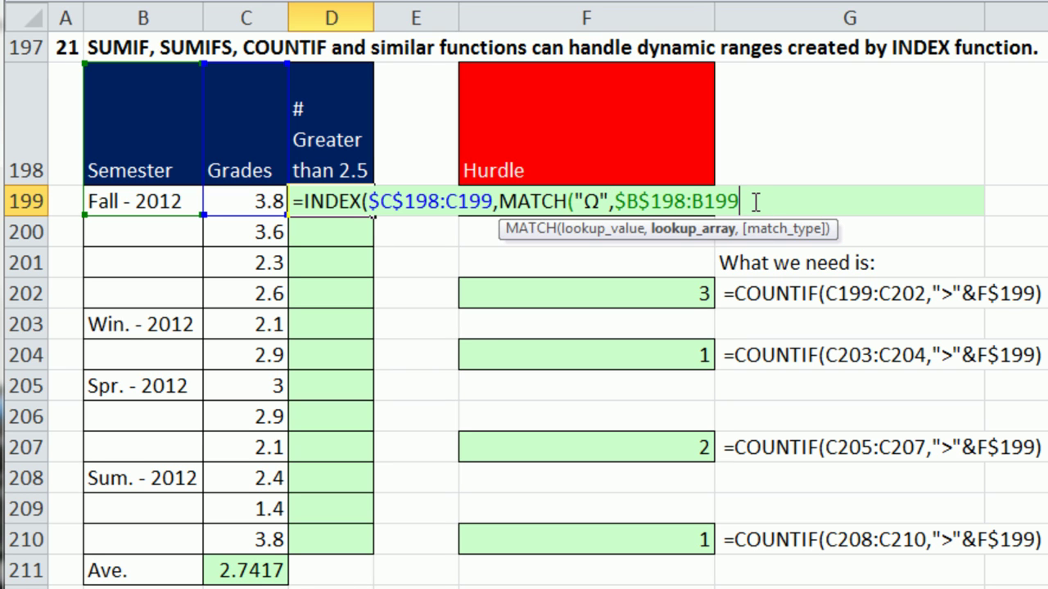
pyautogui.write('))')
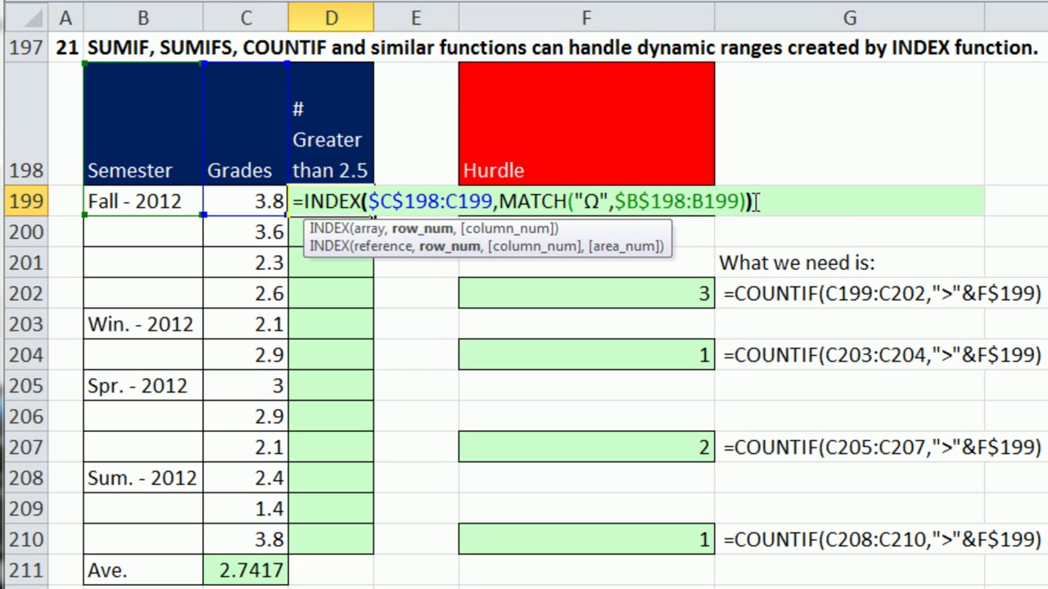
pyautogui.hotkey('ctrl', 'Return')
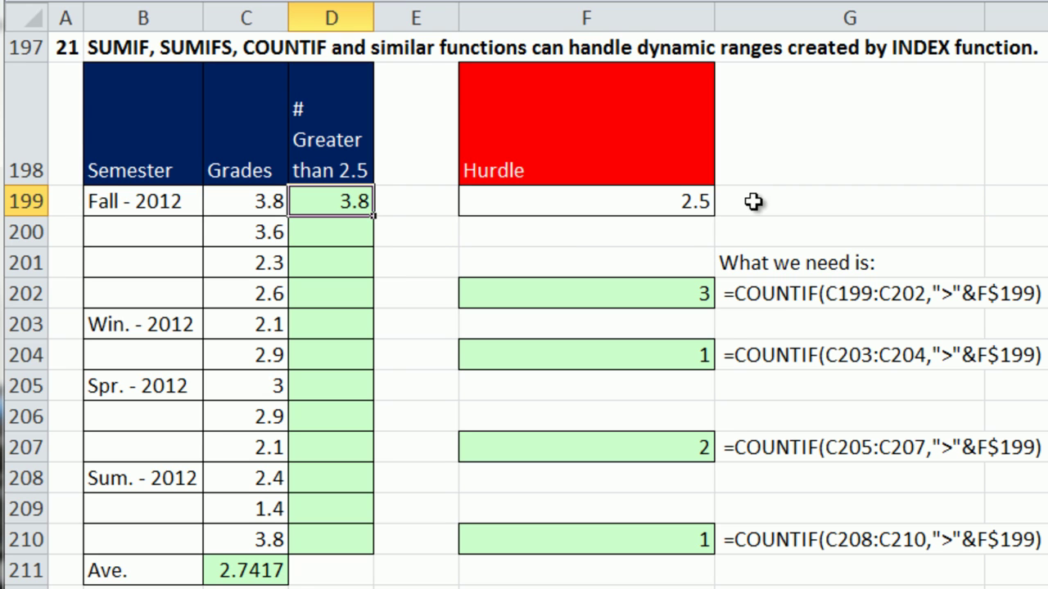
pyautogui.moveTo(377, 220); pyautogui.dragTo(388, 550)
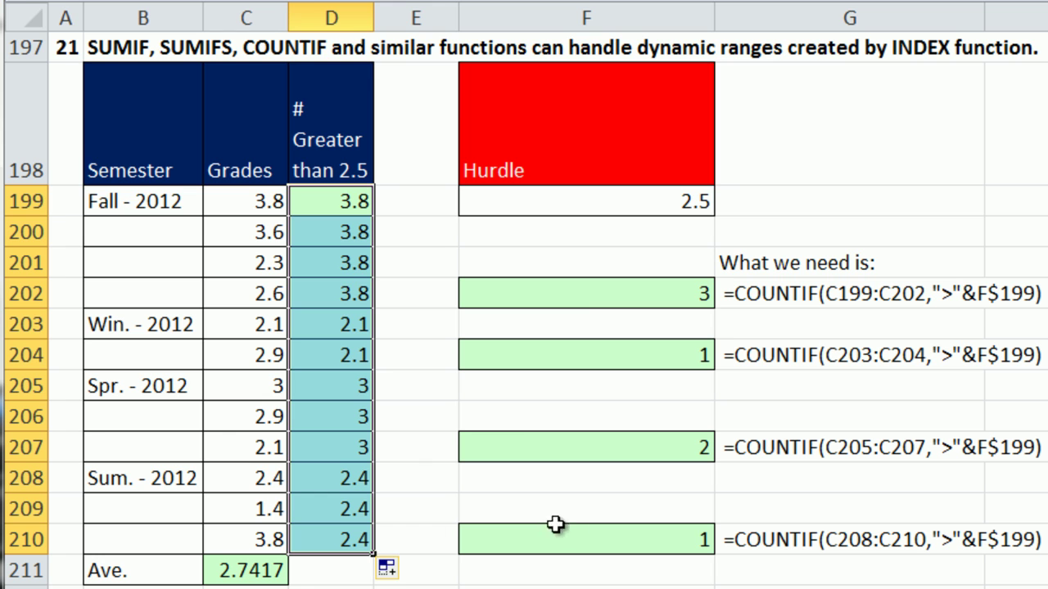
# - Inspect the copied INDEX formulas in D201 and D204, including D204's MATCH argument, without changing them
pyautogui.doubleClick(330, 261)
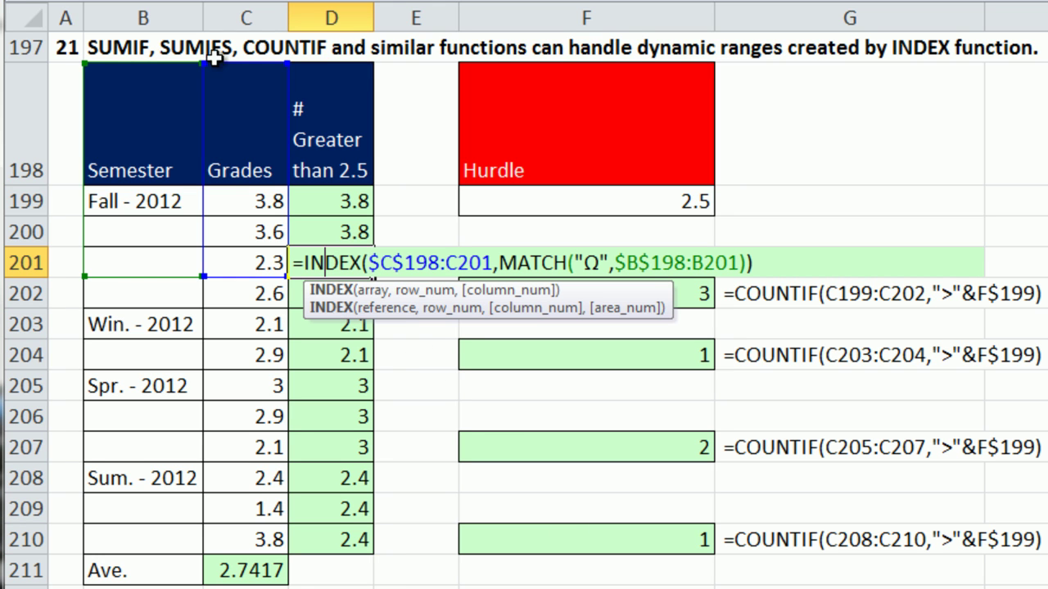
pyautogui.press('Escape')
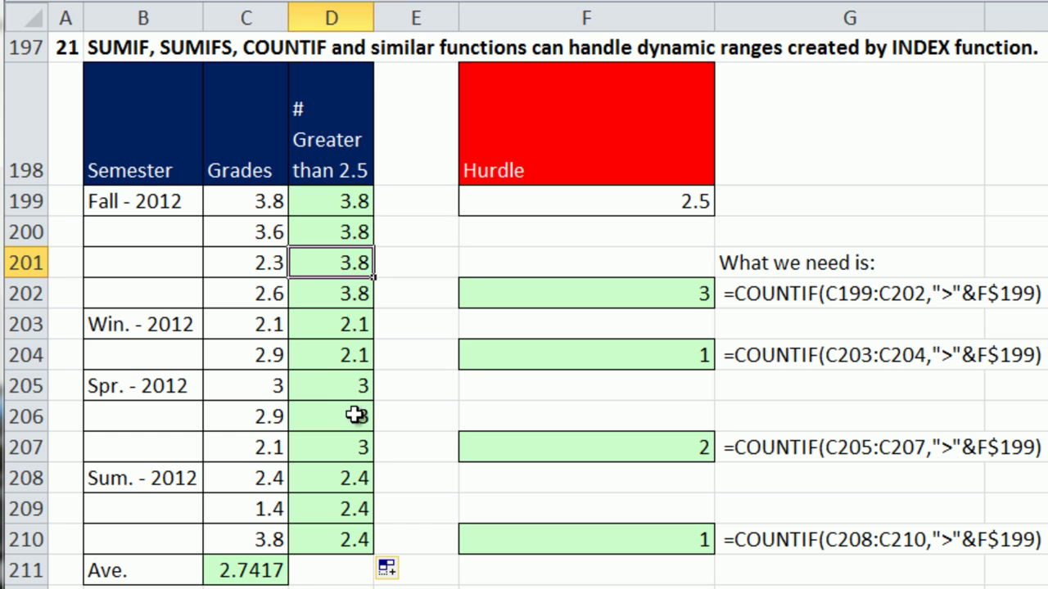
pyautogui.click(338, 356)
pyautogui.doubleClick(338, 357)
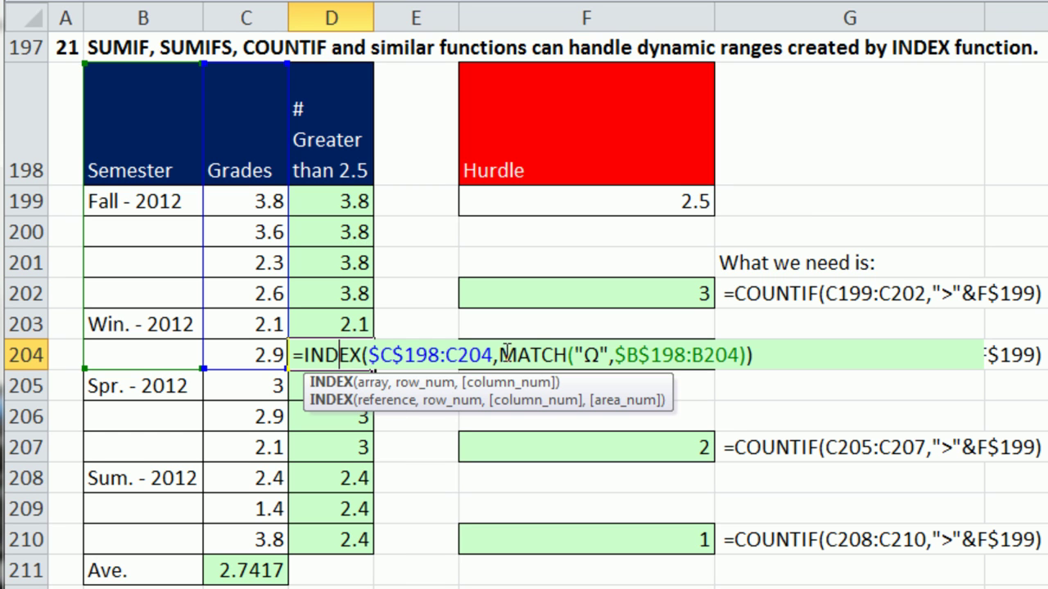
pyautogui.moveTo(500, 355); pyautogui.dragTo(540, 354)
pyautogui.moveTo(609, 360); pyautogui.dragTo(895, 357)
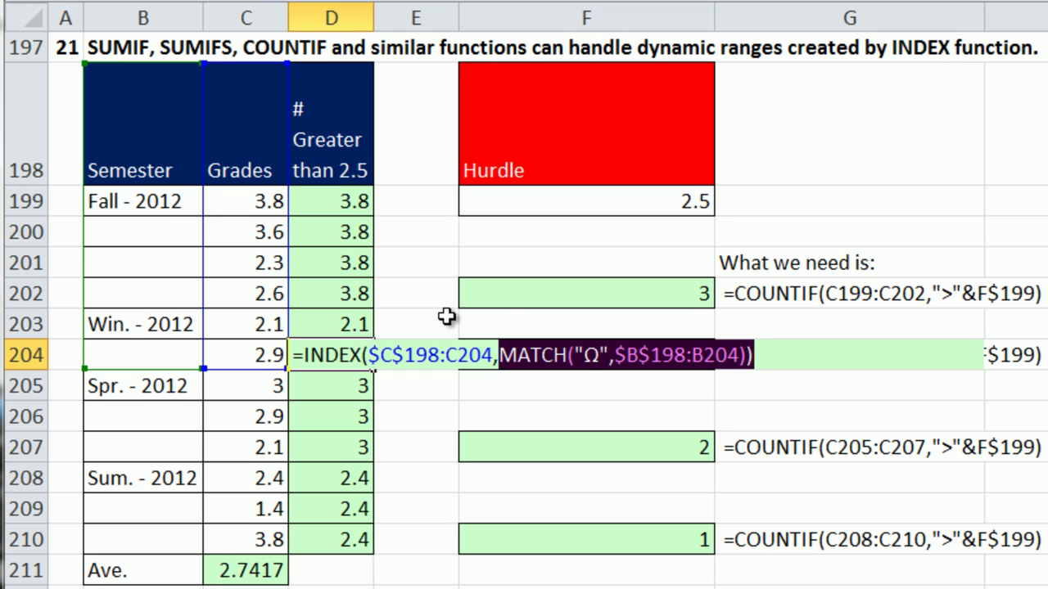
pyautogui.hotkey('ctrl', 'Return')
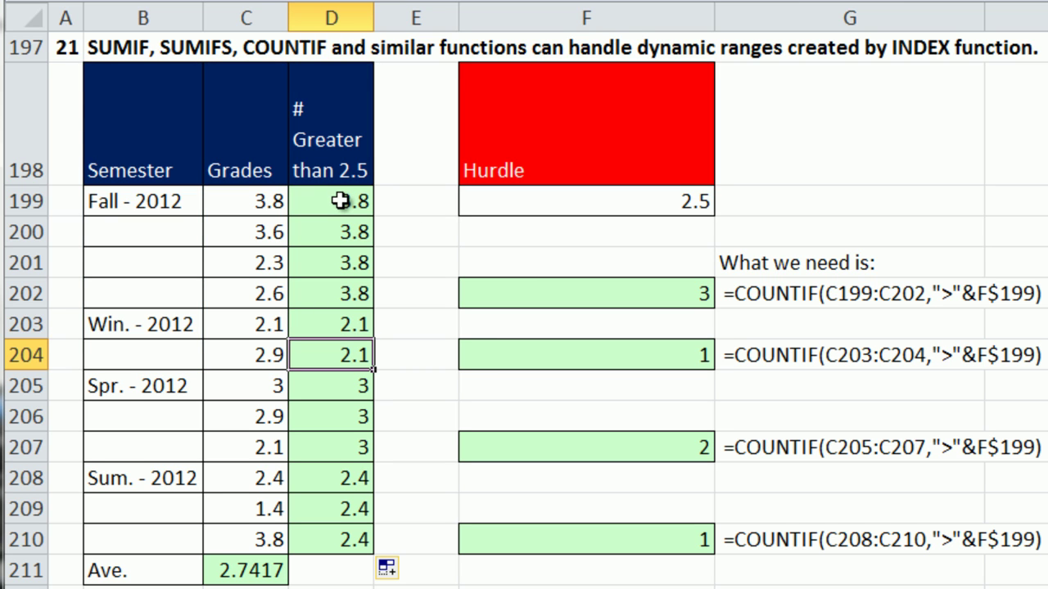
# - Append :C199 to the INDEX formula in D199 to define a range, and copy it down to D210
pyautogui.click(340, 201)
pyautogui.press('F2')
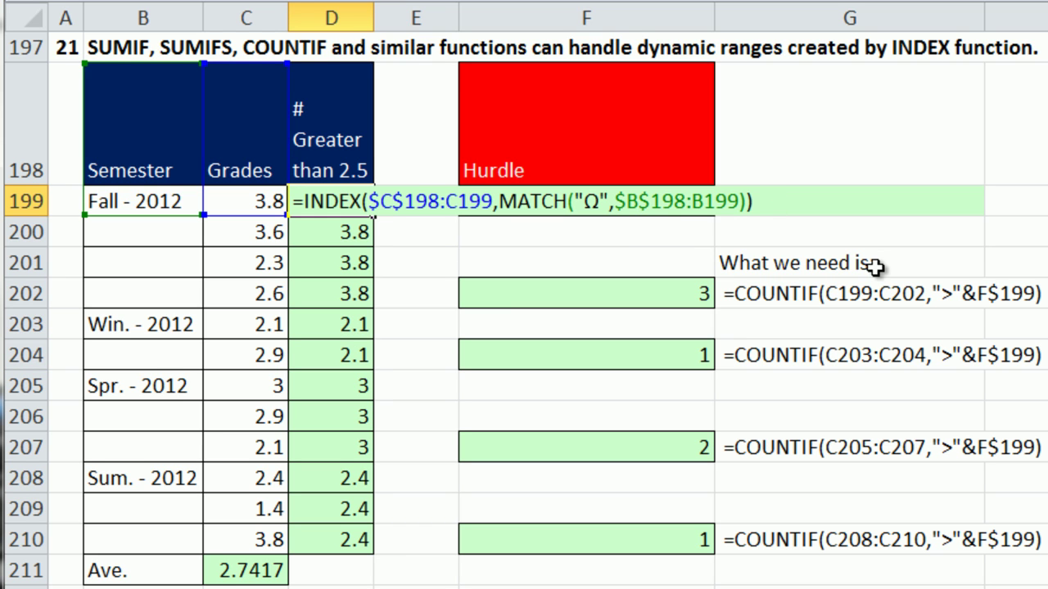
pyautogui.write(':')
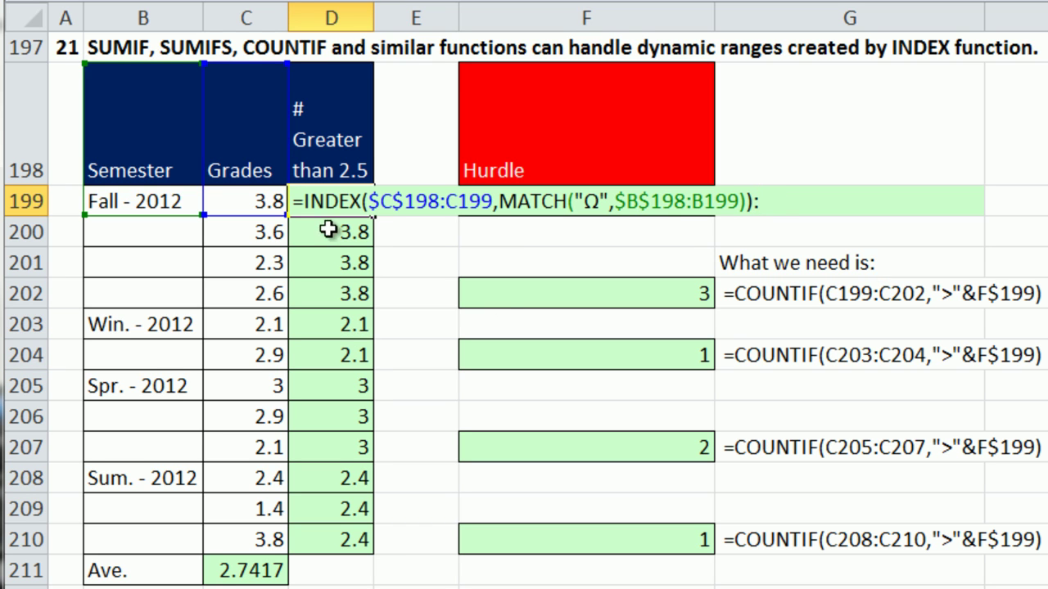
pyautogui.click(220, 199)
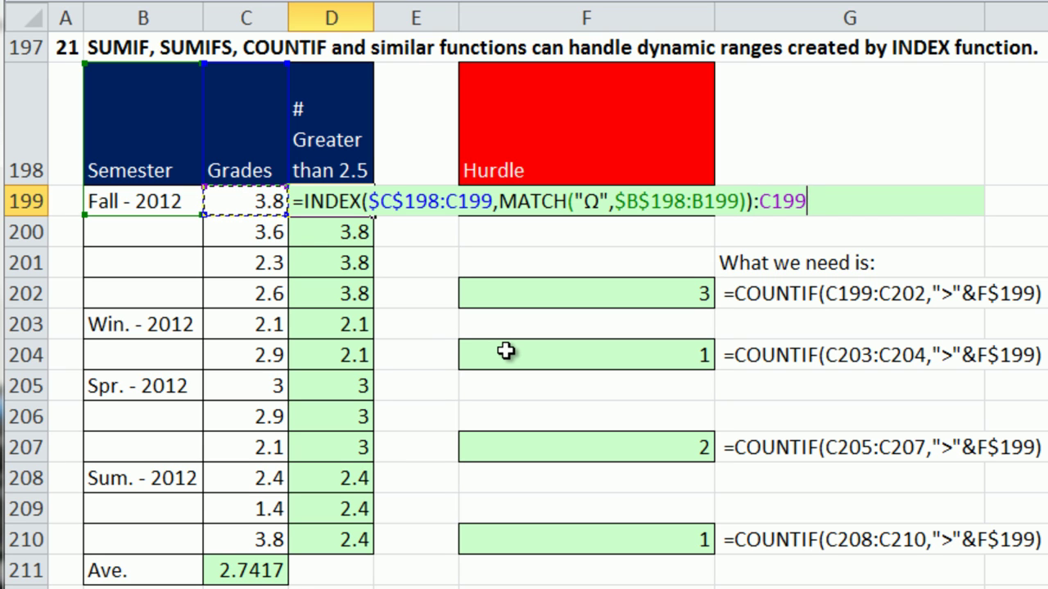
pyautogui.hotkey('ctrl', 'Return')
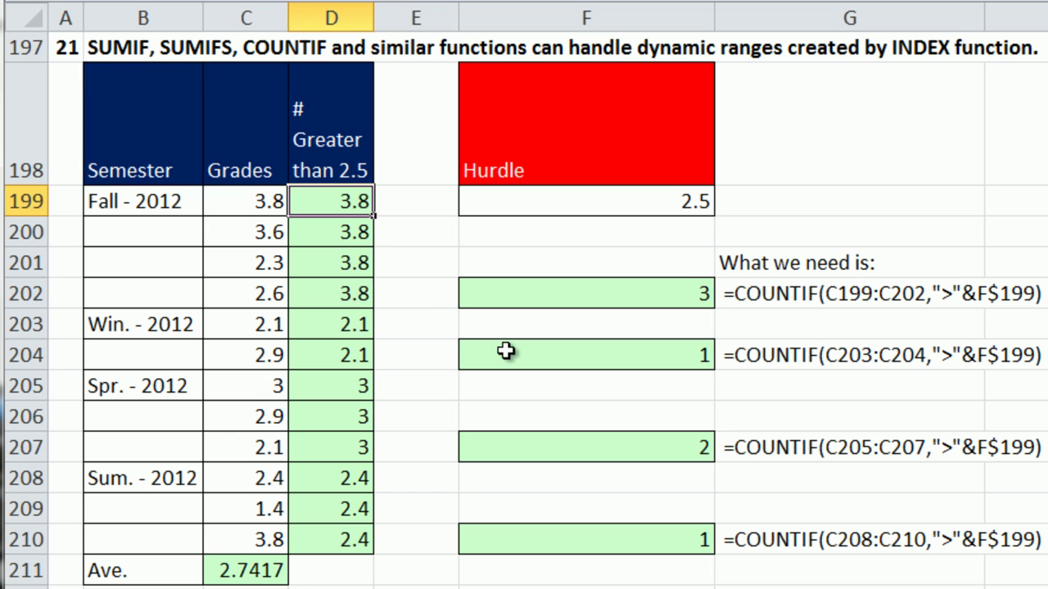
pyautogui.moveTo(374, 214); pyautogui.dragTo(374, 554)
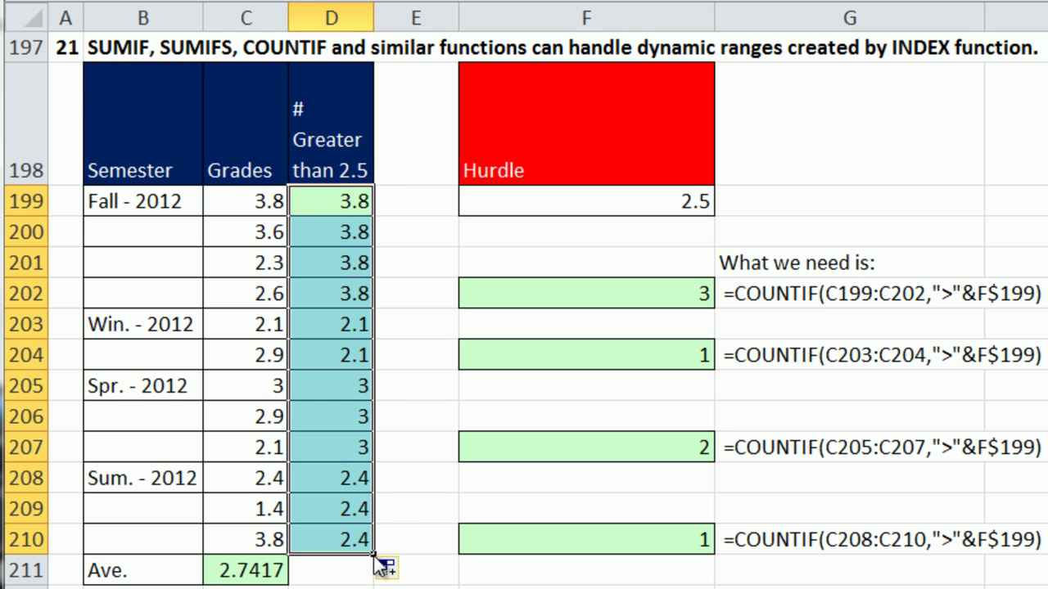
# - Evaluate the whole INDEX range expression in D202 to inspect its values, and cancel the edit
pyautogui.click(326, 287)
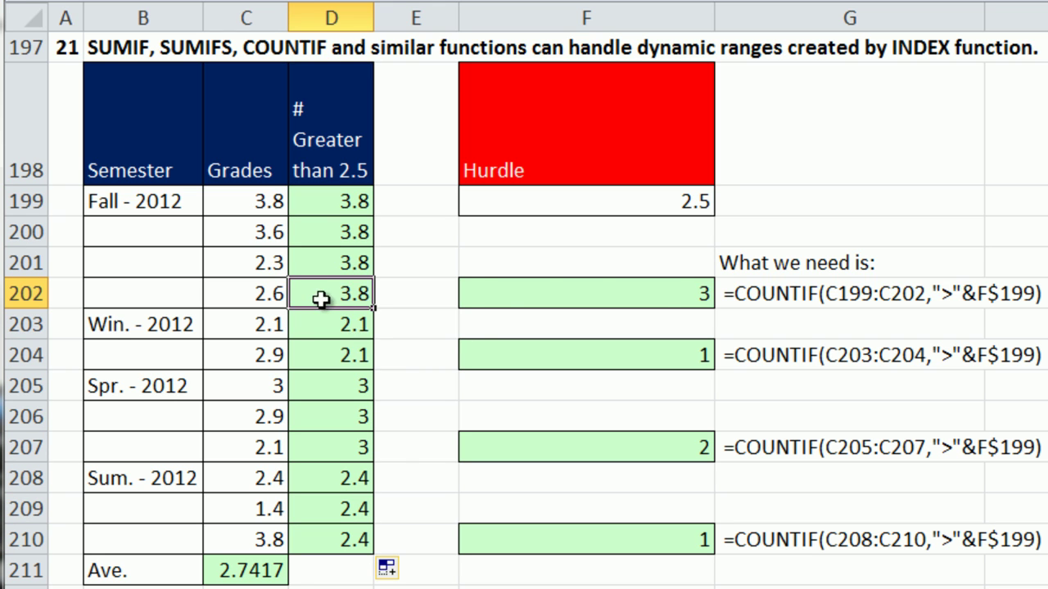
pyautogui.doubleClick(328, 299)
pyautogui.moveTo(827, 293); pyautogui.dragTo(290, 286)
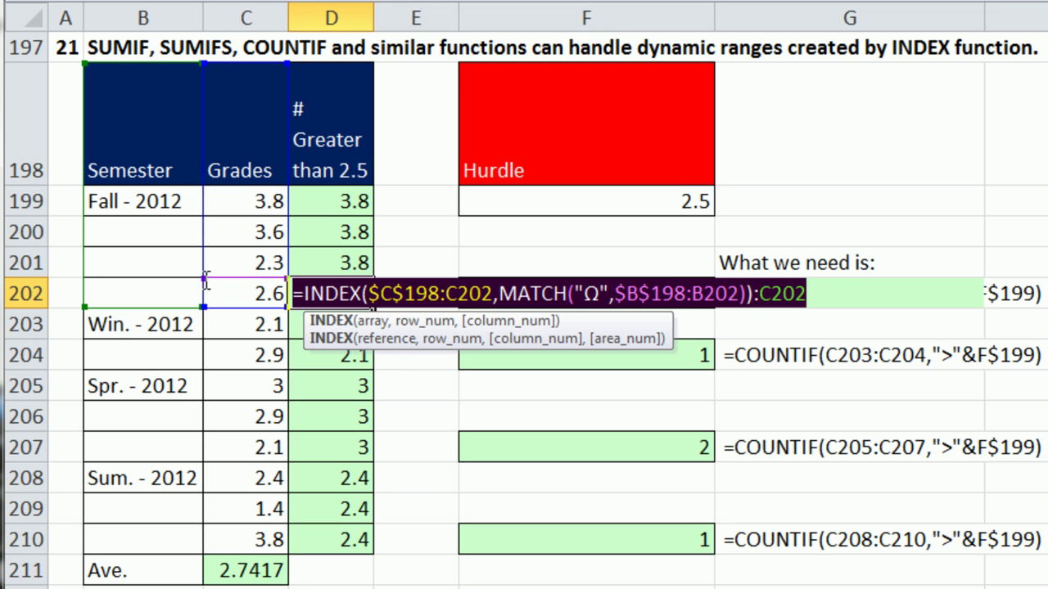
pyautogui.press('F9')
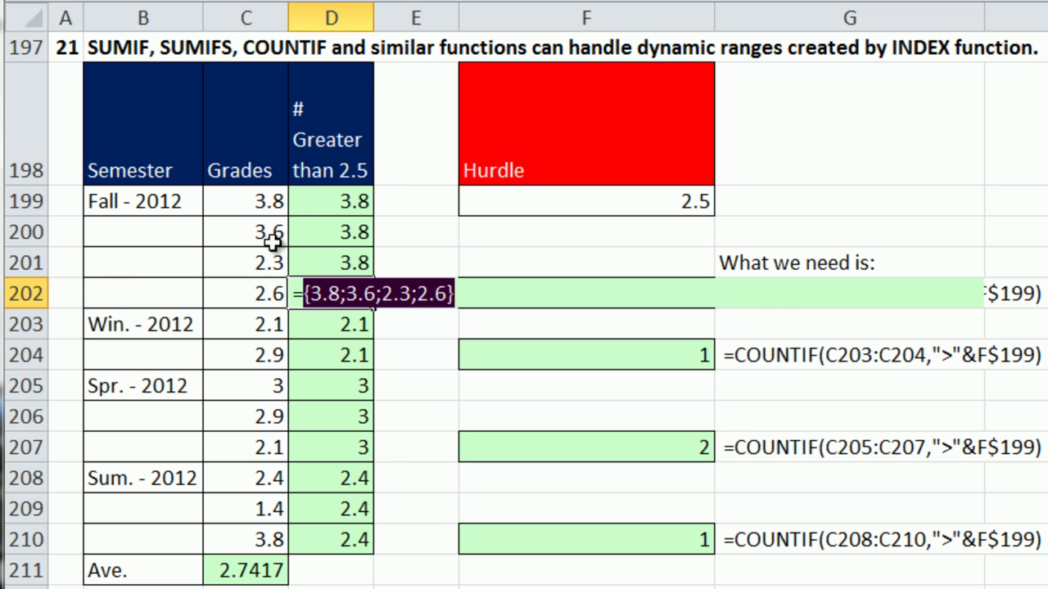
pyautogui.press('Escape')
# - Evaluate the whole INDEX range expression in D204 to inspect its values, and cancel the edit
pyautogui.click(347, 358)
pyautogui.press('F2')
pyautogui.moveTo(835, 364); pyautogui.dragTo(294, 360)
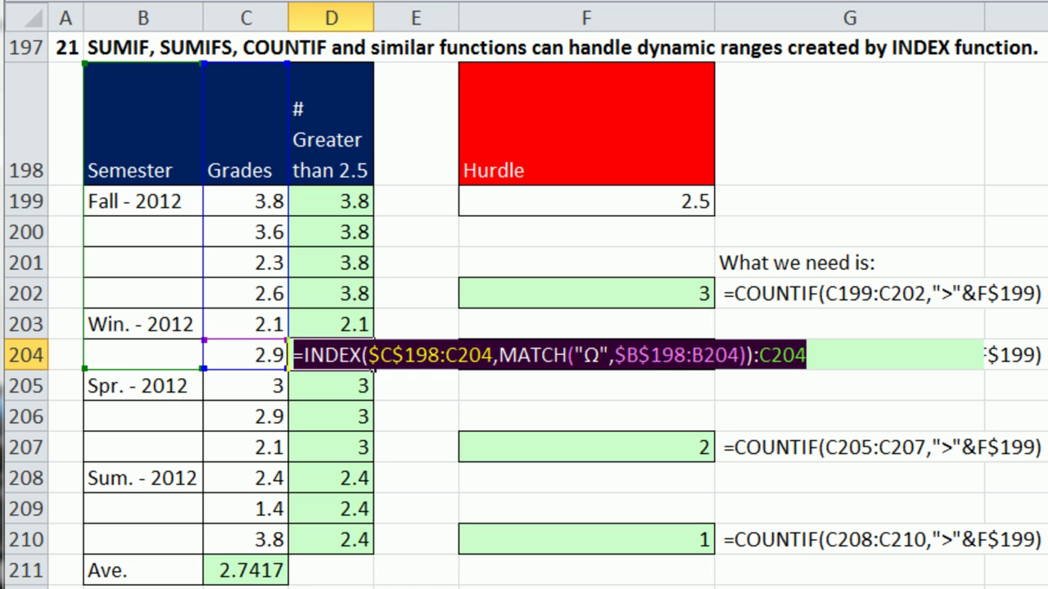
pyautogui.press('F9')
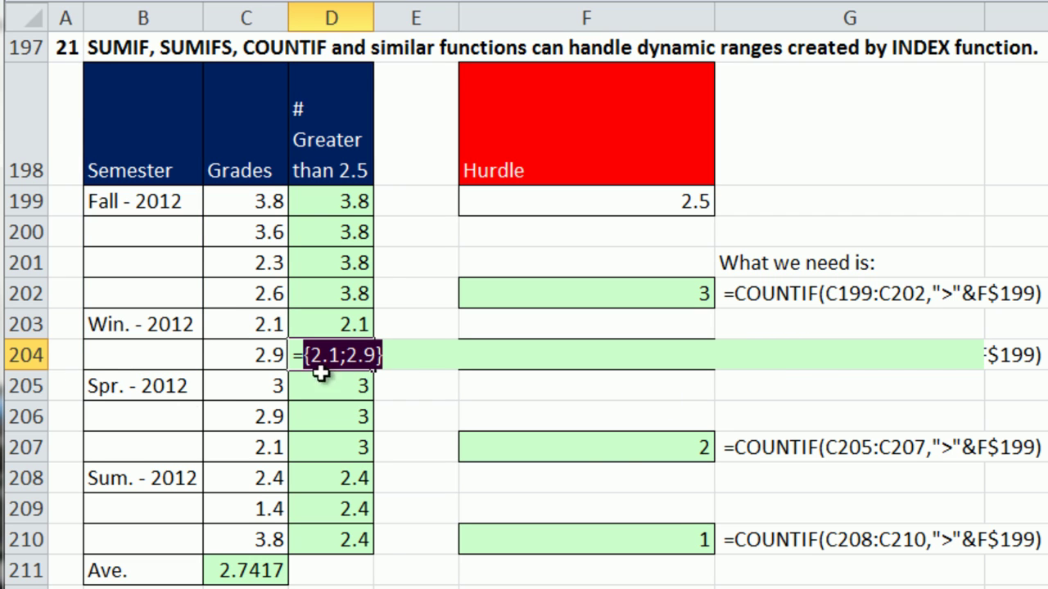
pyautogui.press('Escape')
# - Step through D202's formula with Evaluate Formula until INDEX resolves to a cell reference, and close the evaluation
pyautogui.click(343, 288)
pyautogui.hotkey('alt', 'm')
pyautogui.press('v')
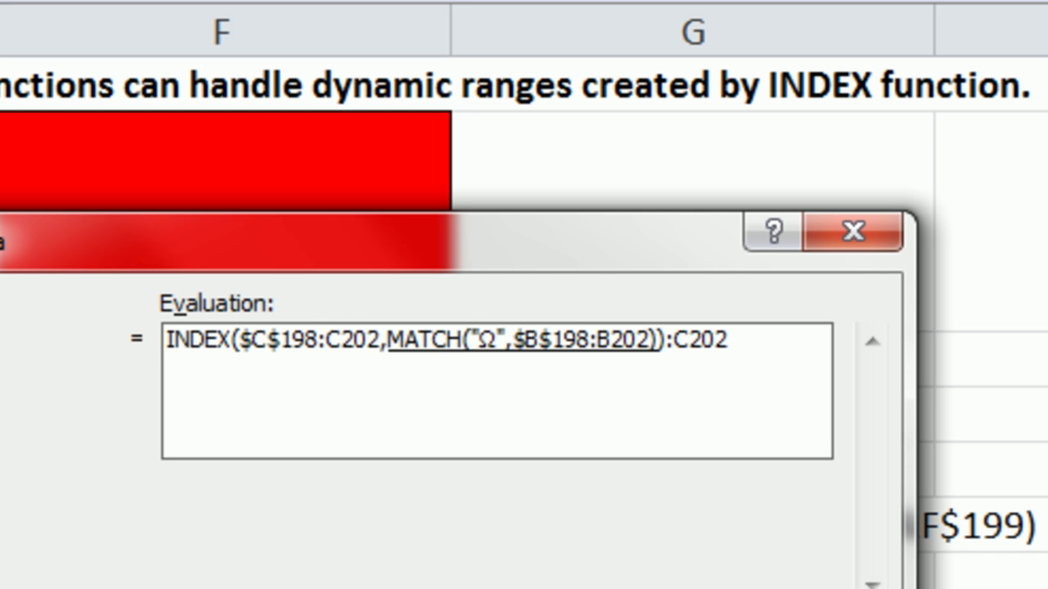
pyautogui.press('Return')
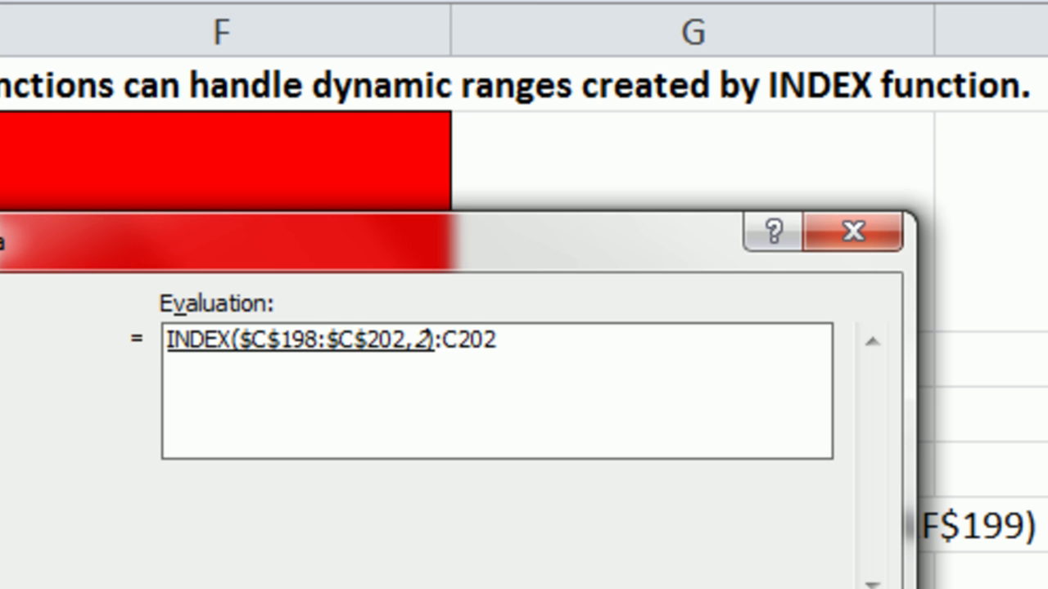
pyautogui.press('Return')
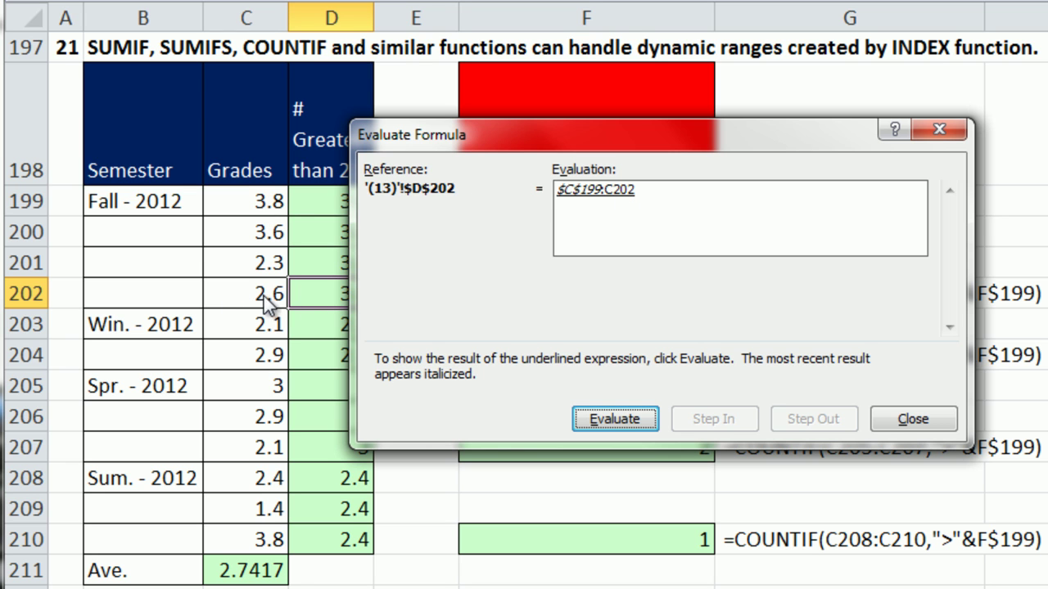
pyautogui.press('Escape')
# - Evaluate the INDEX range expressions in D199 and D202 to compare their values, cancelling each edit
pyautogui.doubleClick(317, 200)
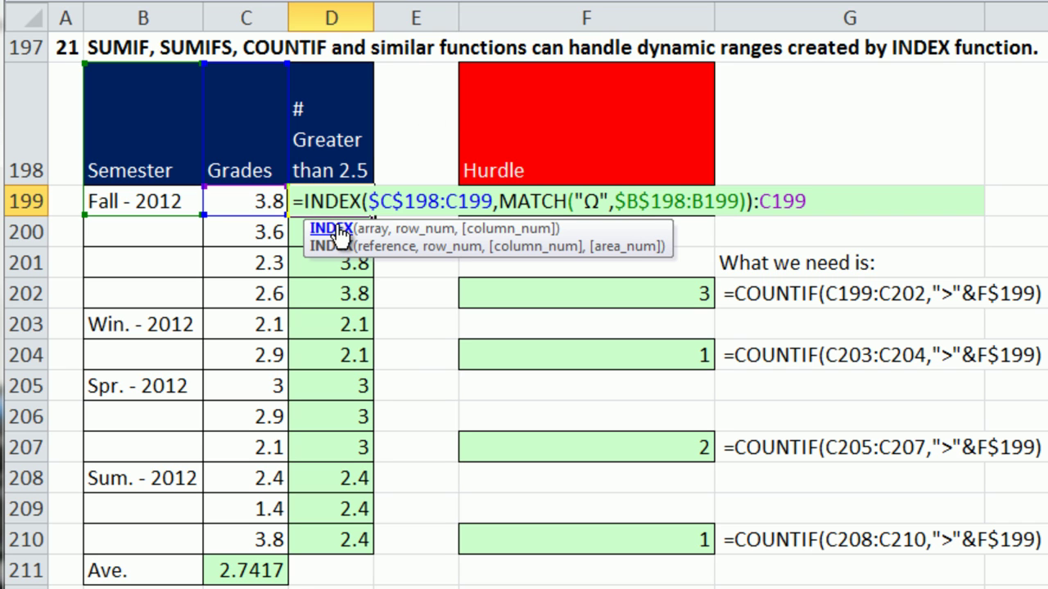
pyautogui.press('Left')
pyautogui.hotkey('shift', 'End')
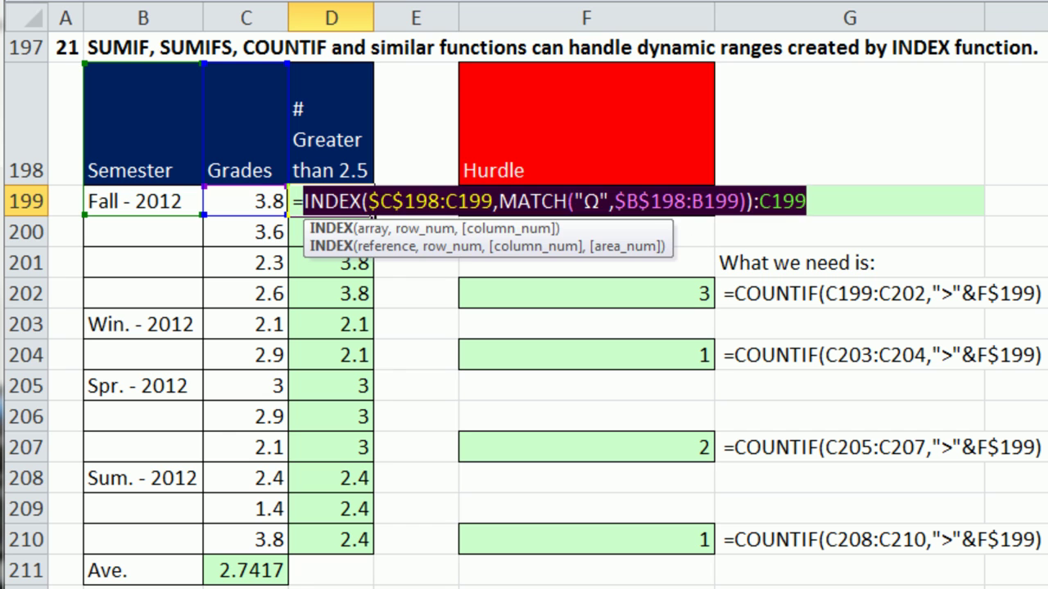
pyautogui.press('F9')
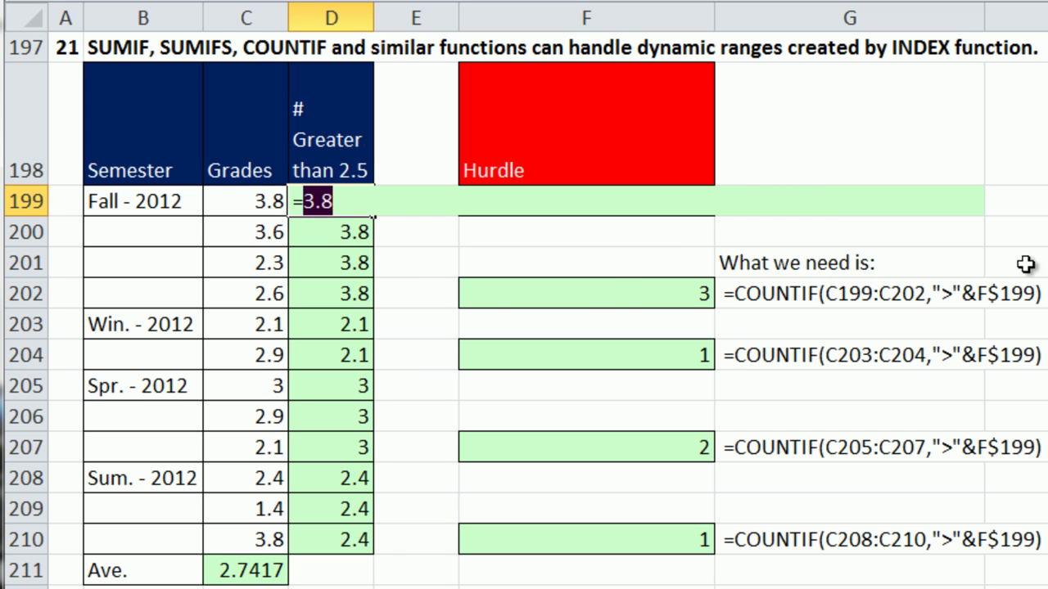
pyautogui.press('Escape')
pyautogui.doubleClick(355, 294)
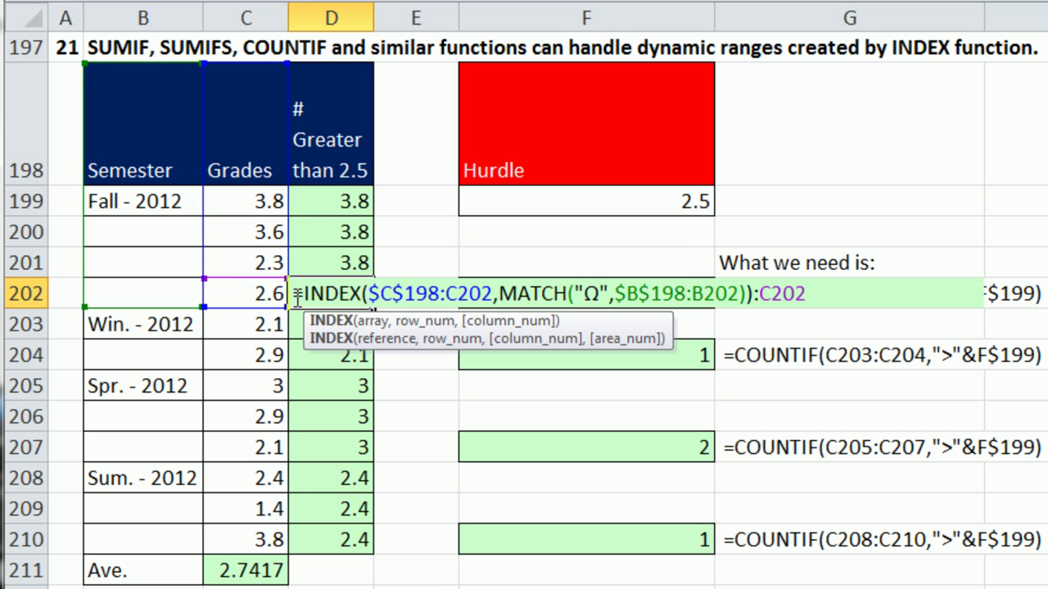
pyautogui.hotkey('shift', 'End')
pyautogui.press('F9')
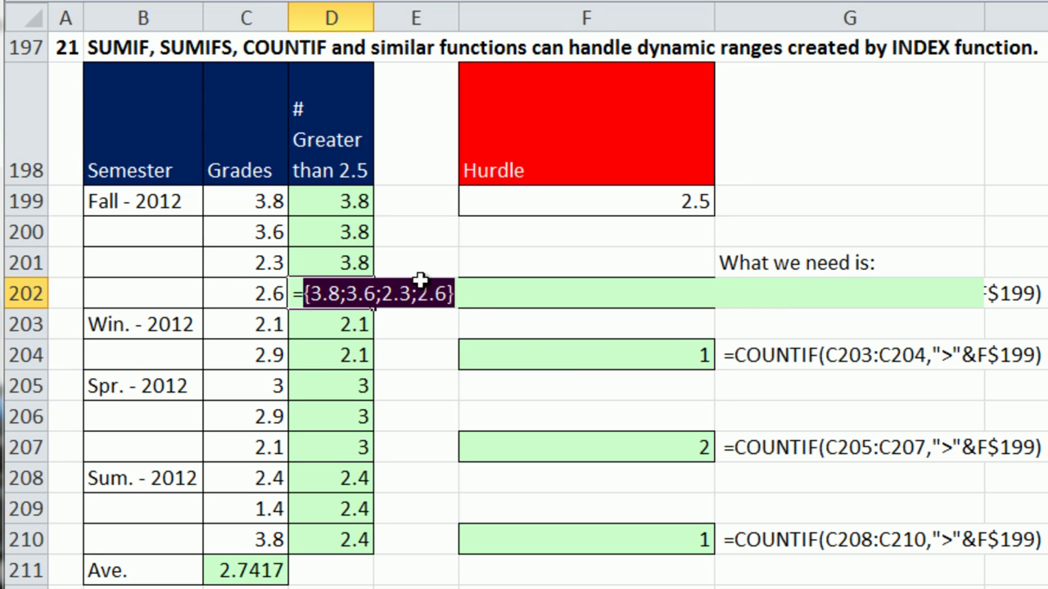
pyautogui.press('Escape')
# - Put COUNTIF around D199's INDEX range expression so that the expression serves as the range argument
pyautogui.doubleClick(347, 200)
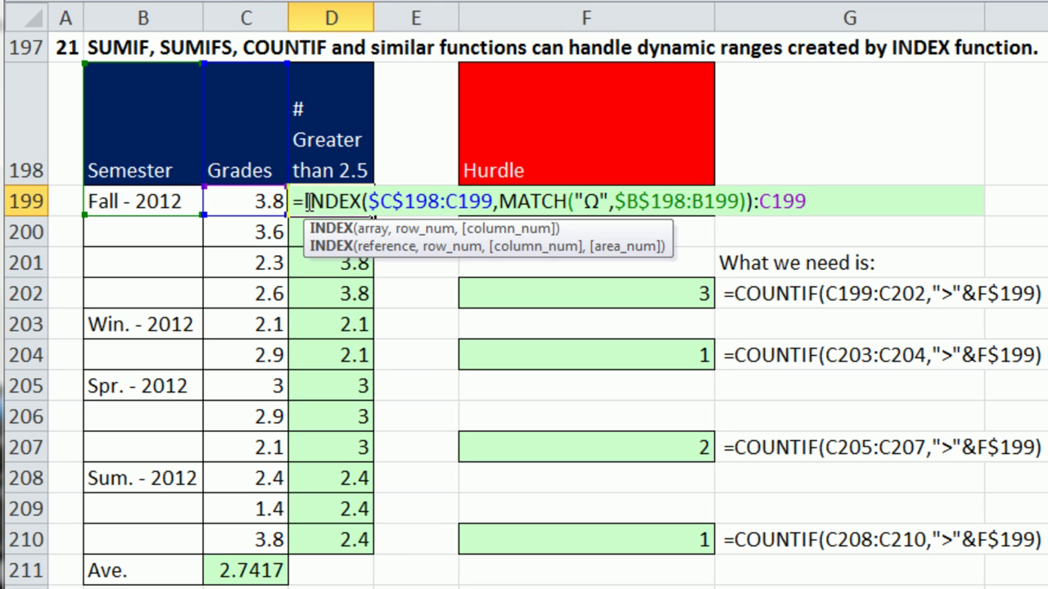
pyautogui.press('Left')
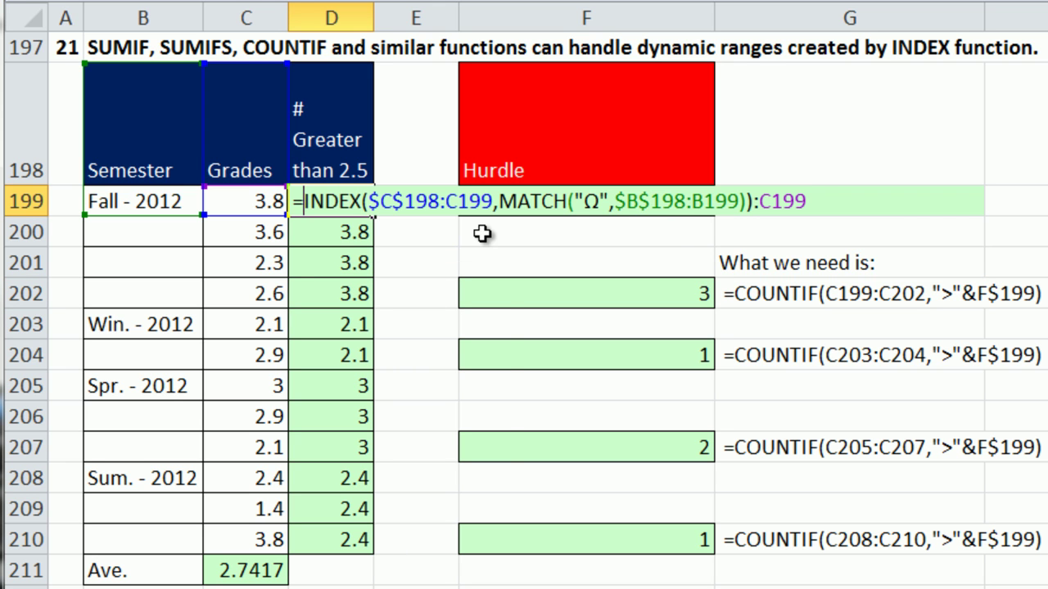
pyautogui.write('countif')
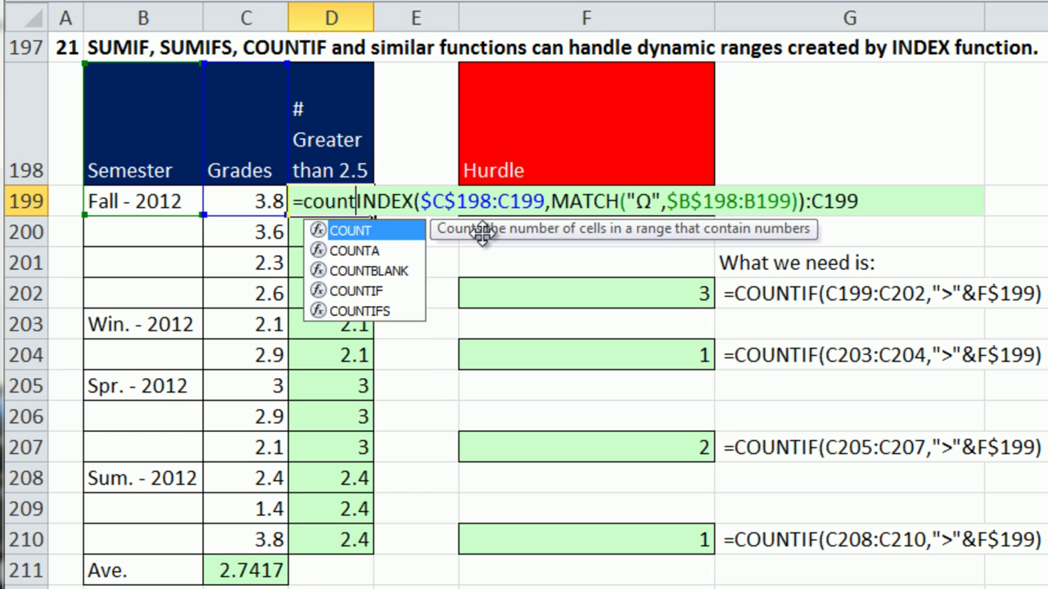
pyautogui.press('Tab')
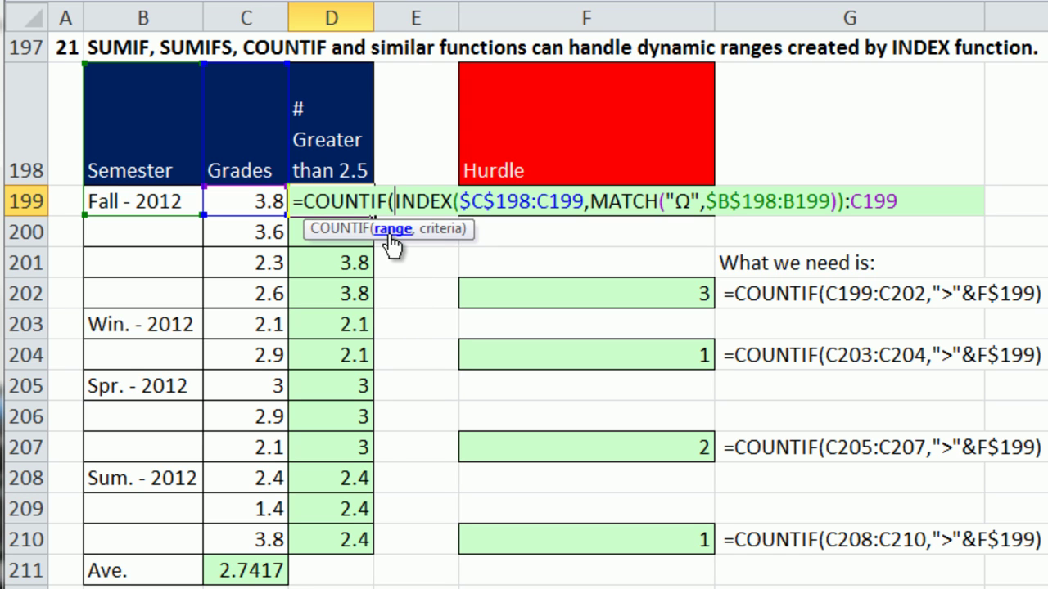
pyautogui.moveTo(392, 199); pyautogui.dragTo(965, 202)
pyautogui.click(951, 201)
pyautogui.write(',')
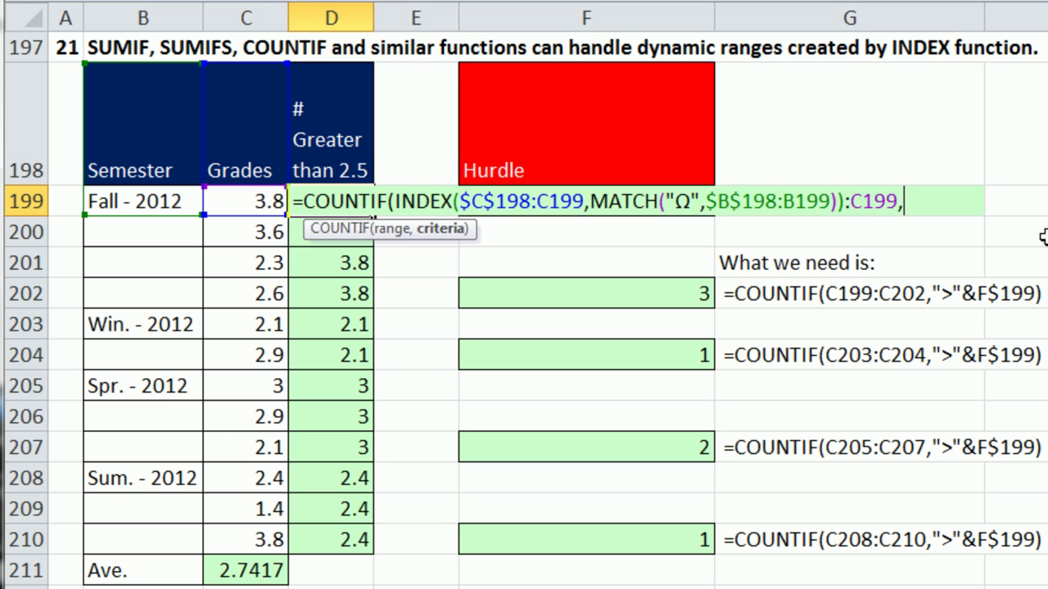
# - Complete D199's COUNTIF with the criteria ">"&$F$199 and copy the formula down to D210
pyautogui.write('">"&')
pyautogui.click(631, 156)
pyautogui.press('Down')
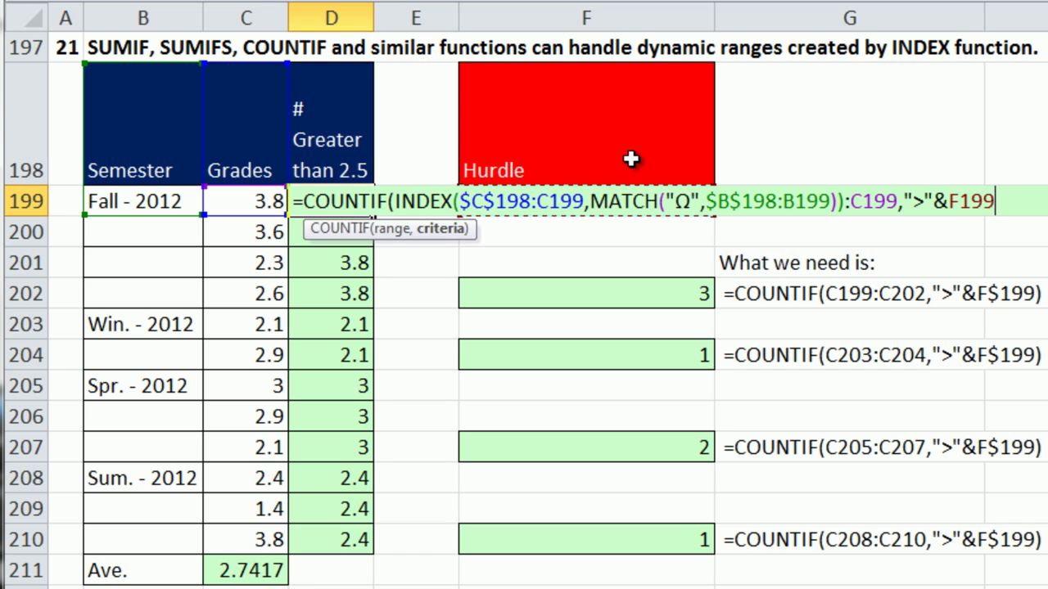
pyautogui.press('F4')
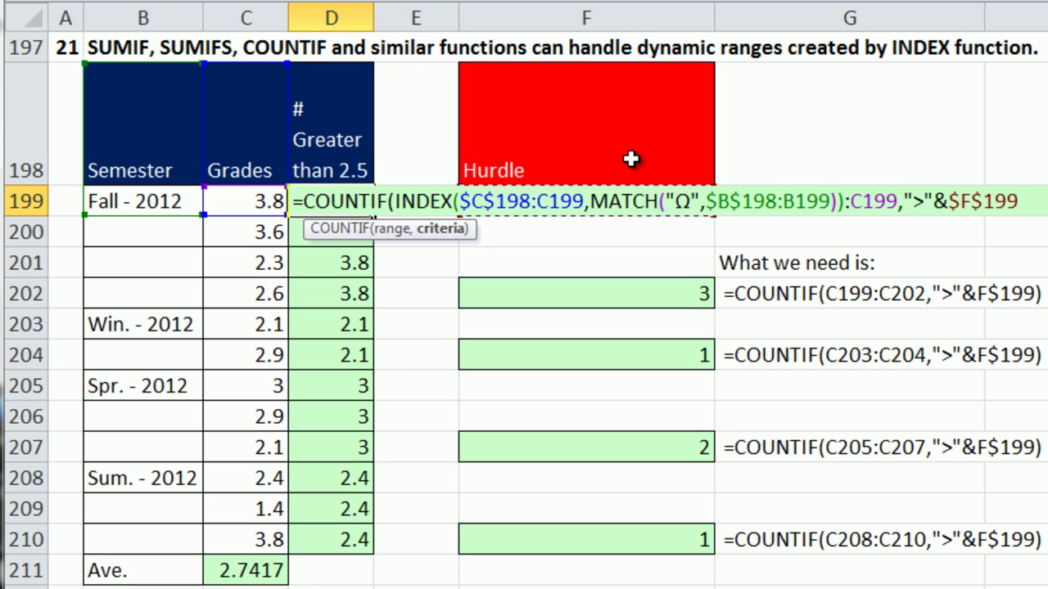
pyautogui.write(')')
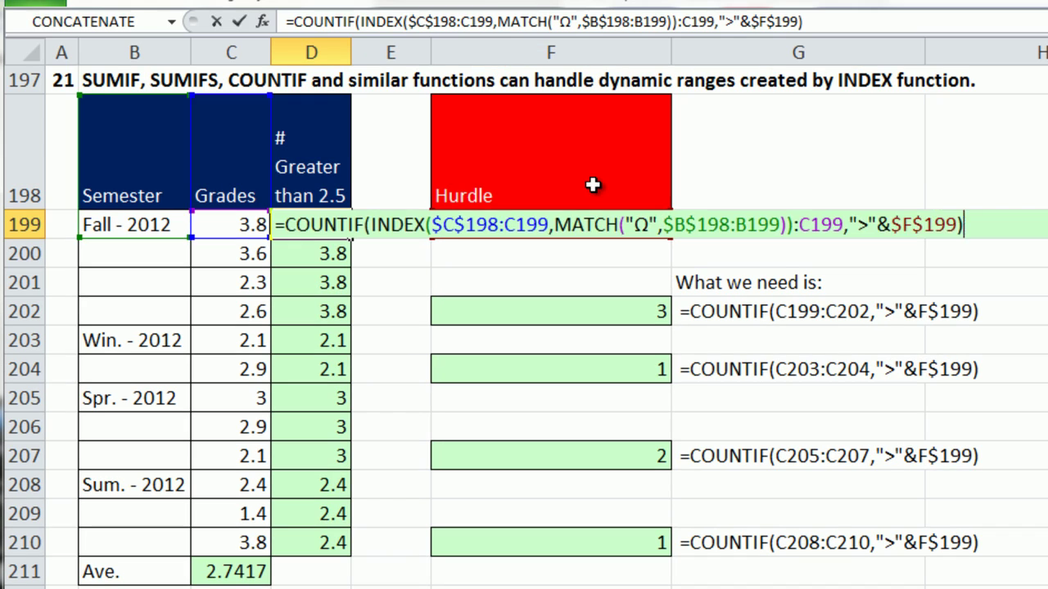
pyautogui.hotkey('ctrl', 'Return')
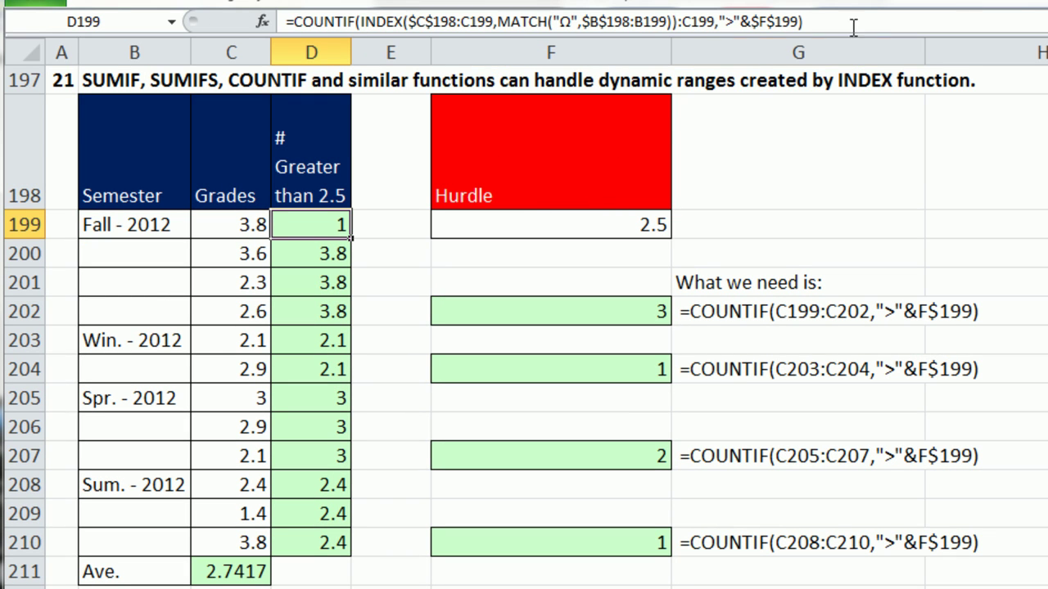
pyautogui.doubleClick(349, 237)
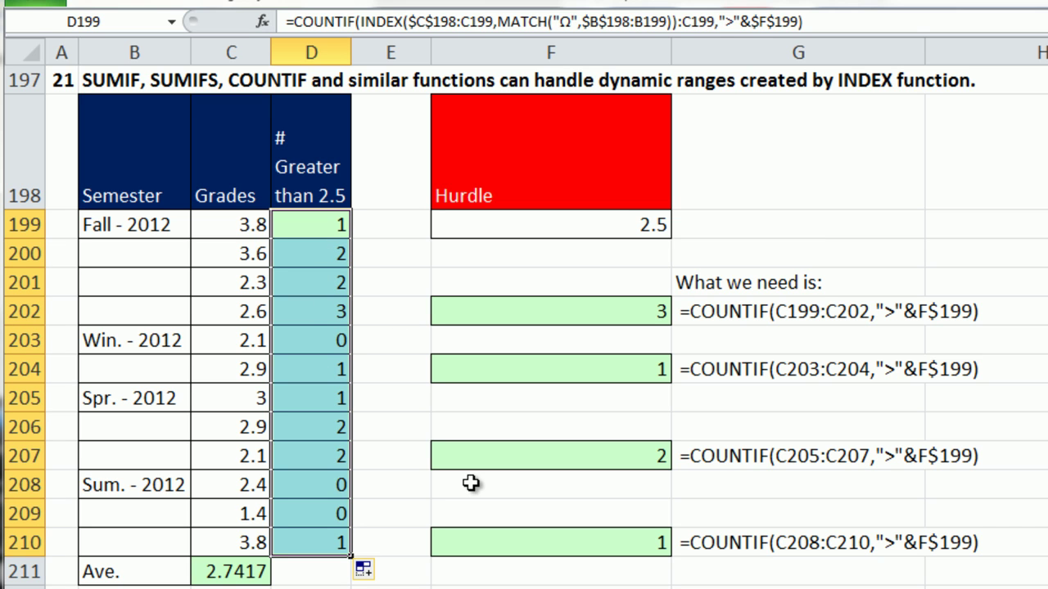
# - Check the counts in D202 and D204 against the grades in C199:C202 and C204
pyautogui.click(310, 310)
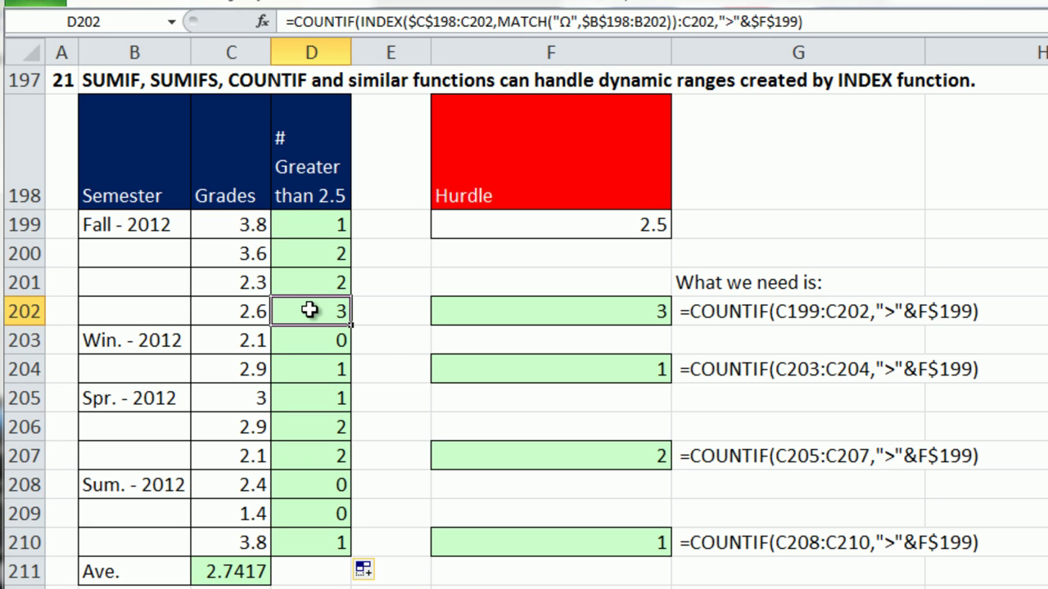
pyautogui.moveTo(224, 311); pyautogui.dragTo(245, 224)
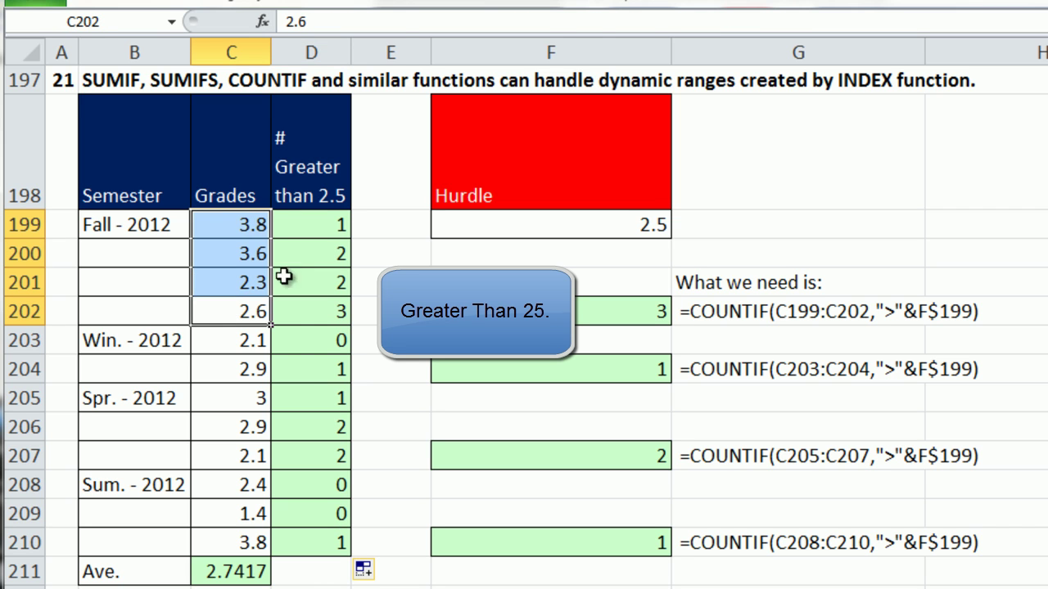
pyautogui.click(311, 370)
pyautogui.click(223, 370)
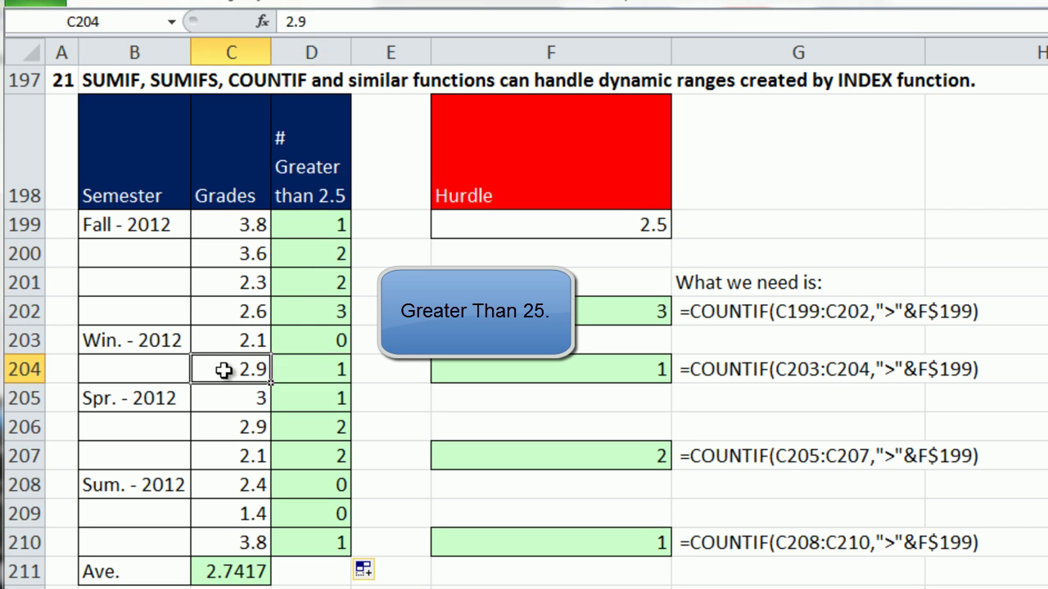
# - Put an IF around D199's COUNTIF with the logical test B200<>"" and the COUNTIF as value if true
pyautogui.click(327, 224)
pyautogui.doubleClick(328, 224)
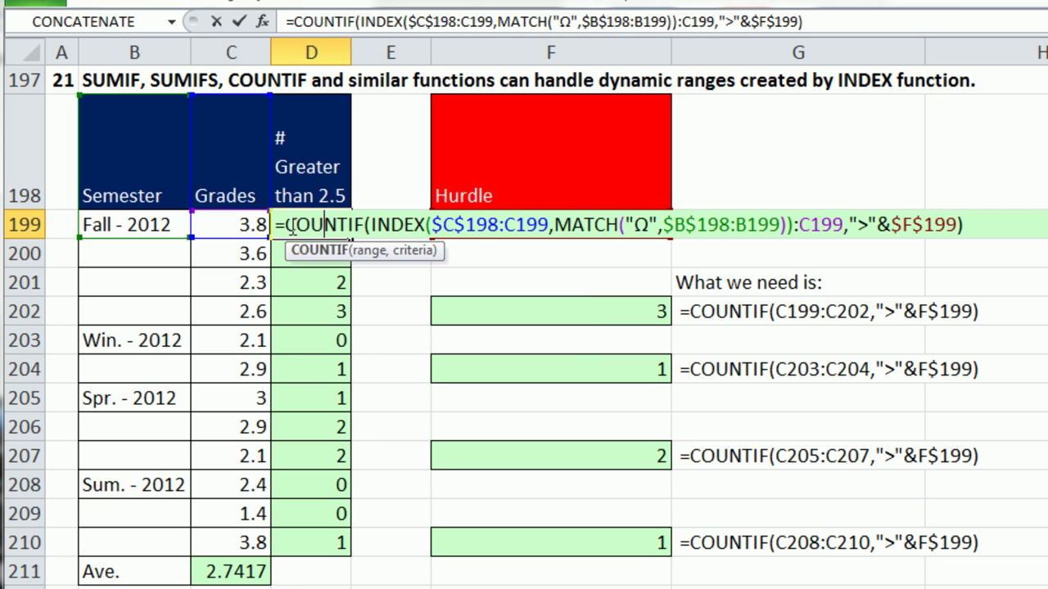
pyautogui.press('Home')
pyautogui.press('Right')
pyautogui.write('IF(')
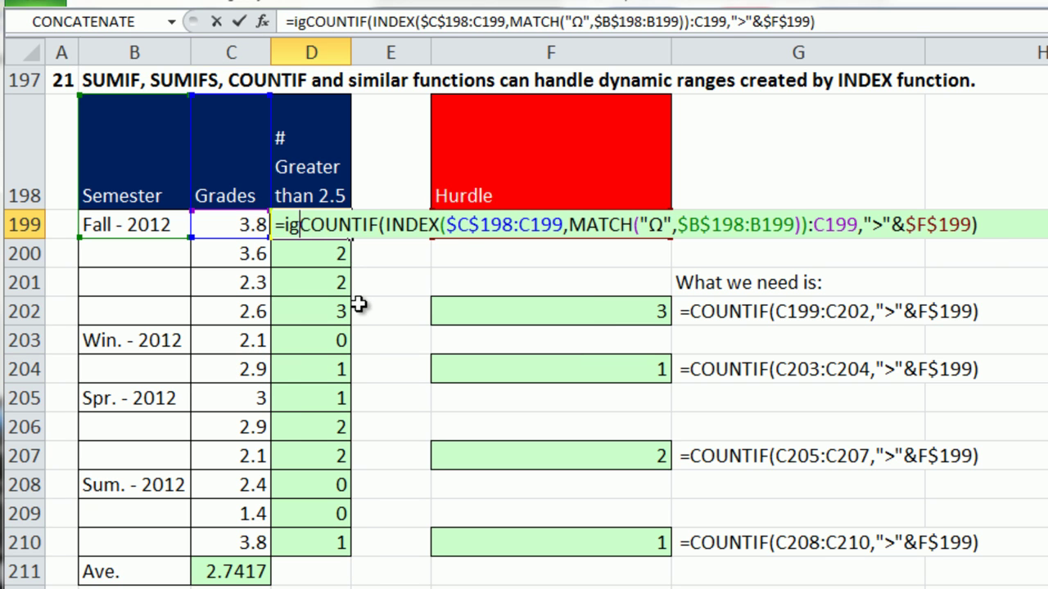
pyautogui.click(127, 257)
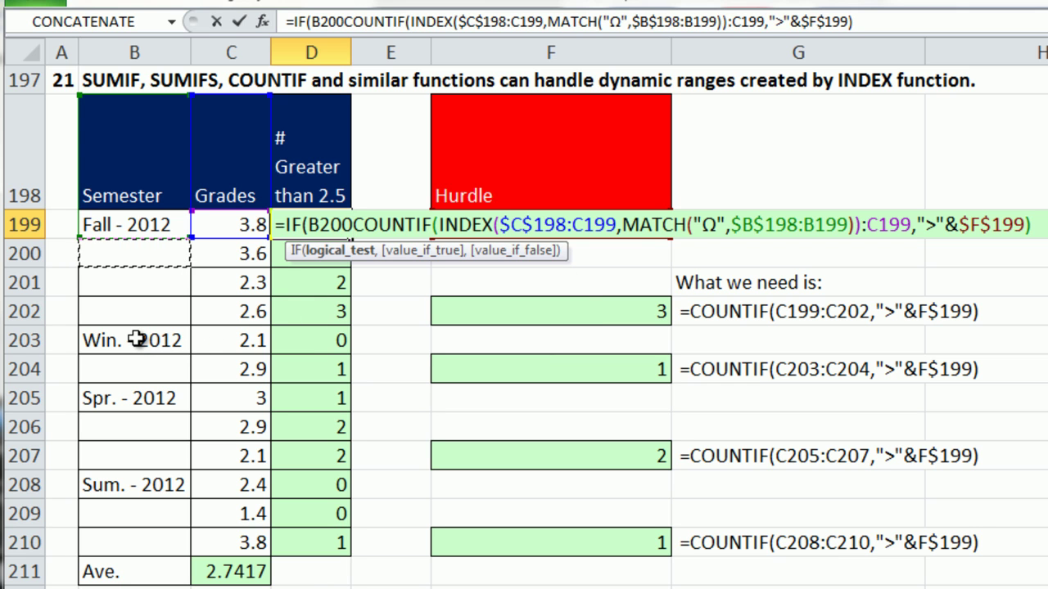
pyautogui.write('<>""')
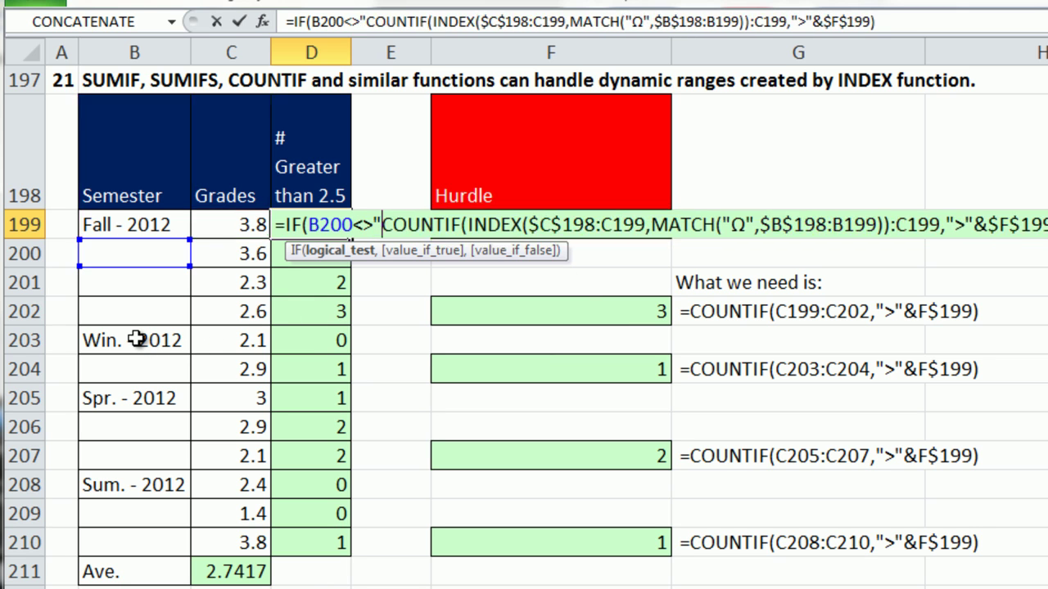
pyautogui.write(',')
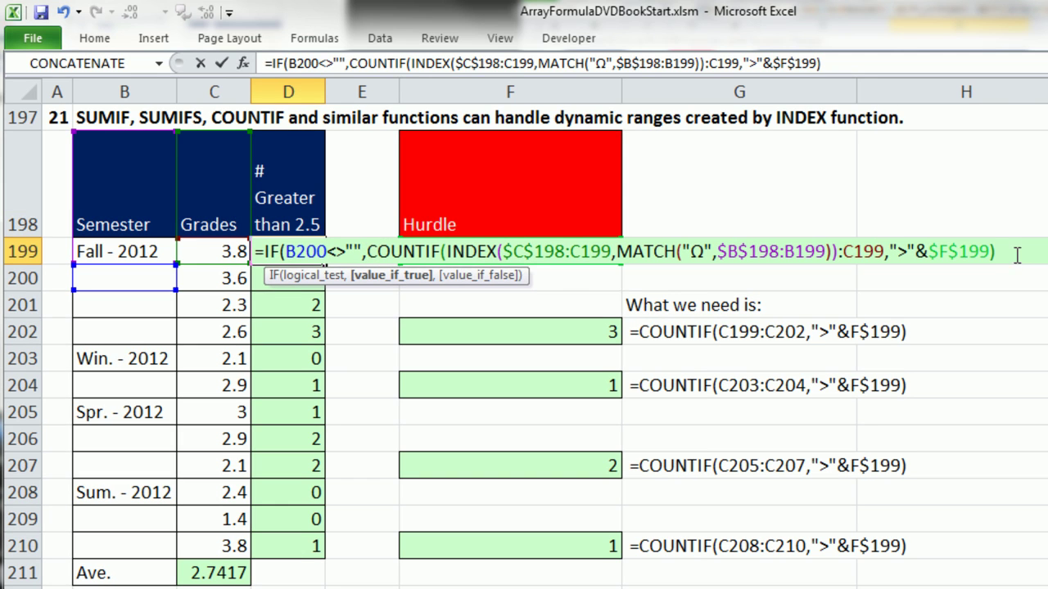
# - Complete D199's IF with "" as the value if false and copy the formula down to D210
pyautogui.click(1011, 251)
pyautogui.write(',')
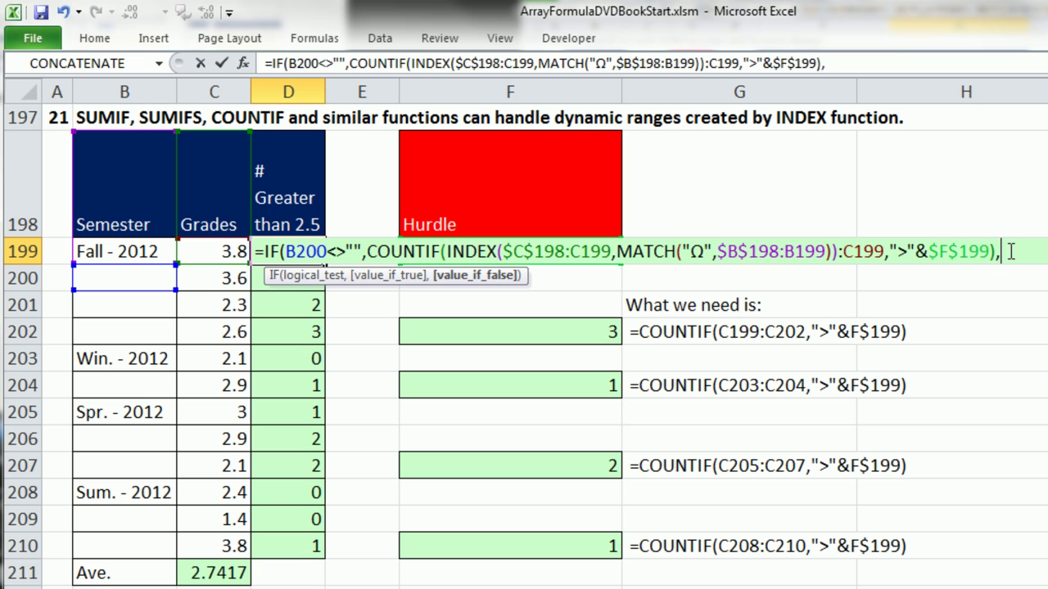
pyautogui.write('"")')
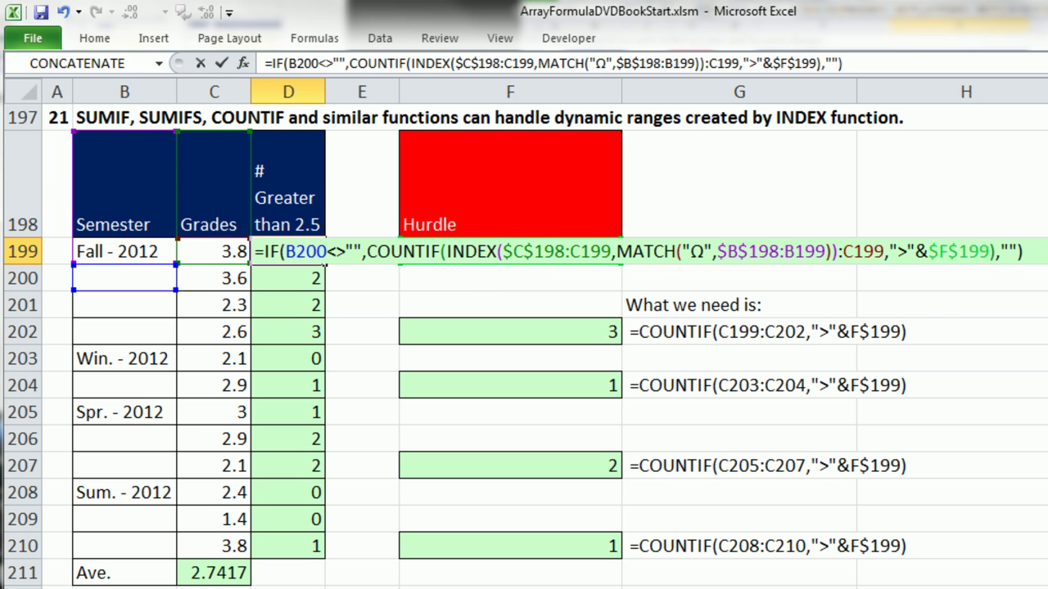
pyautogui.hotkey('ctrl', 'Return')
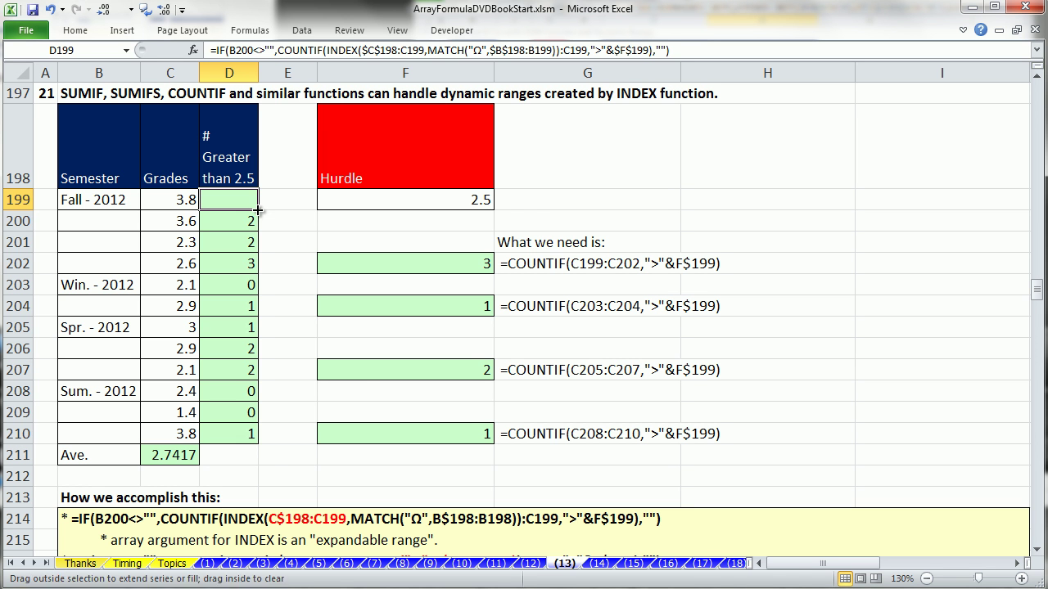
pyautogui.doubleClick(326, 265)
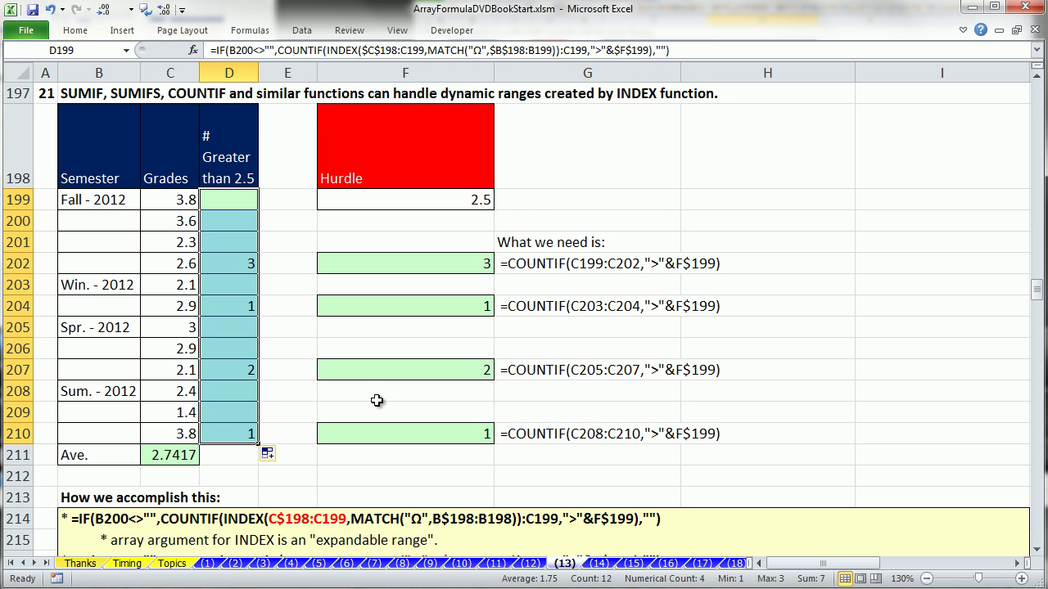
# - Select the results in D199:D210 and open D202's formula to examine its IF logical test
pyautogui.moveTo(230, 200); pyautogui.dragTo(252, 436)
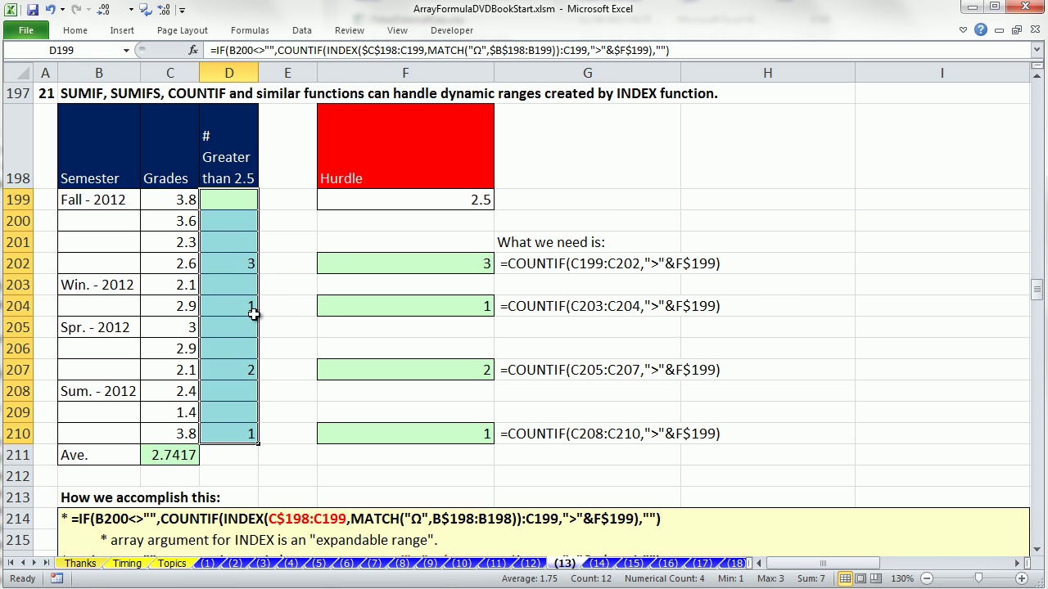
pyautogui.doubleClick(232, 263)
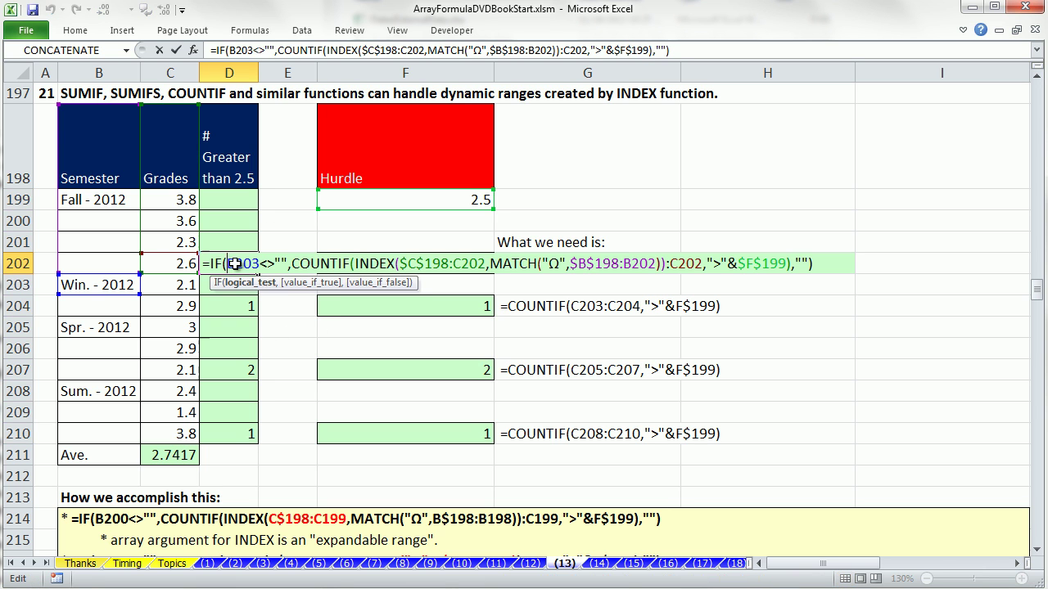